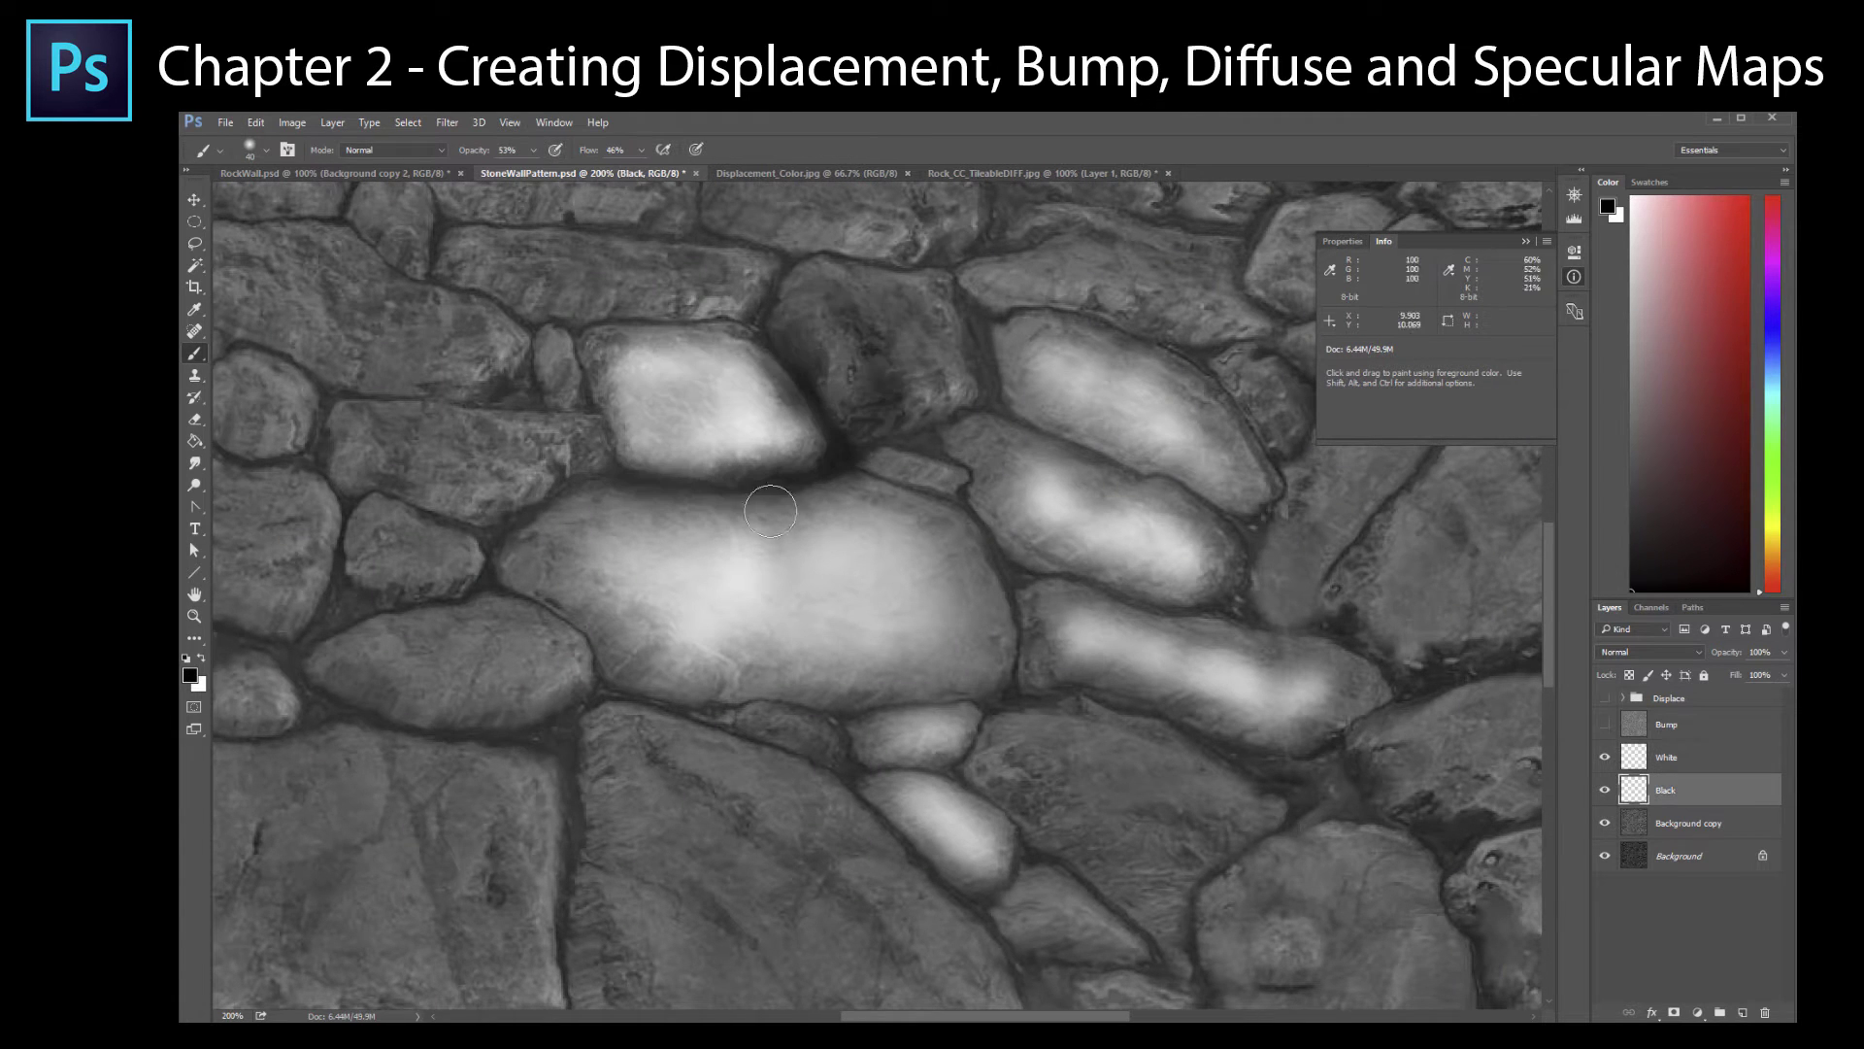
Step: Paint black into the stone gaps and white over the stones on the displacement map
key("bracketright")
mouse_move(770, 510)
left_mouse_down()
mouse_move(544, 485)
mouse_move(961, 504)
mouse_move(708, 708)
mouse_move(840, 402)
mouse_move(1166, 582)
mouse_move(854, 777)
mouse_move(1098, 922)
left_mouse_up()
key("h")
left_click_drag(1066, 633, 1066, 633)
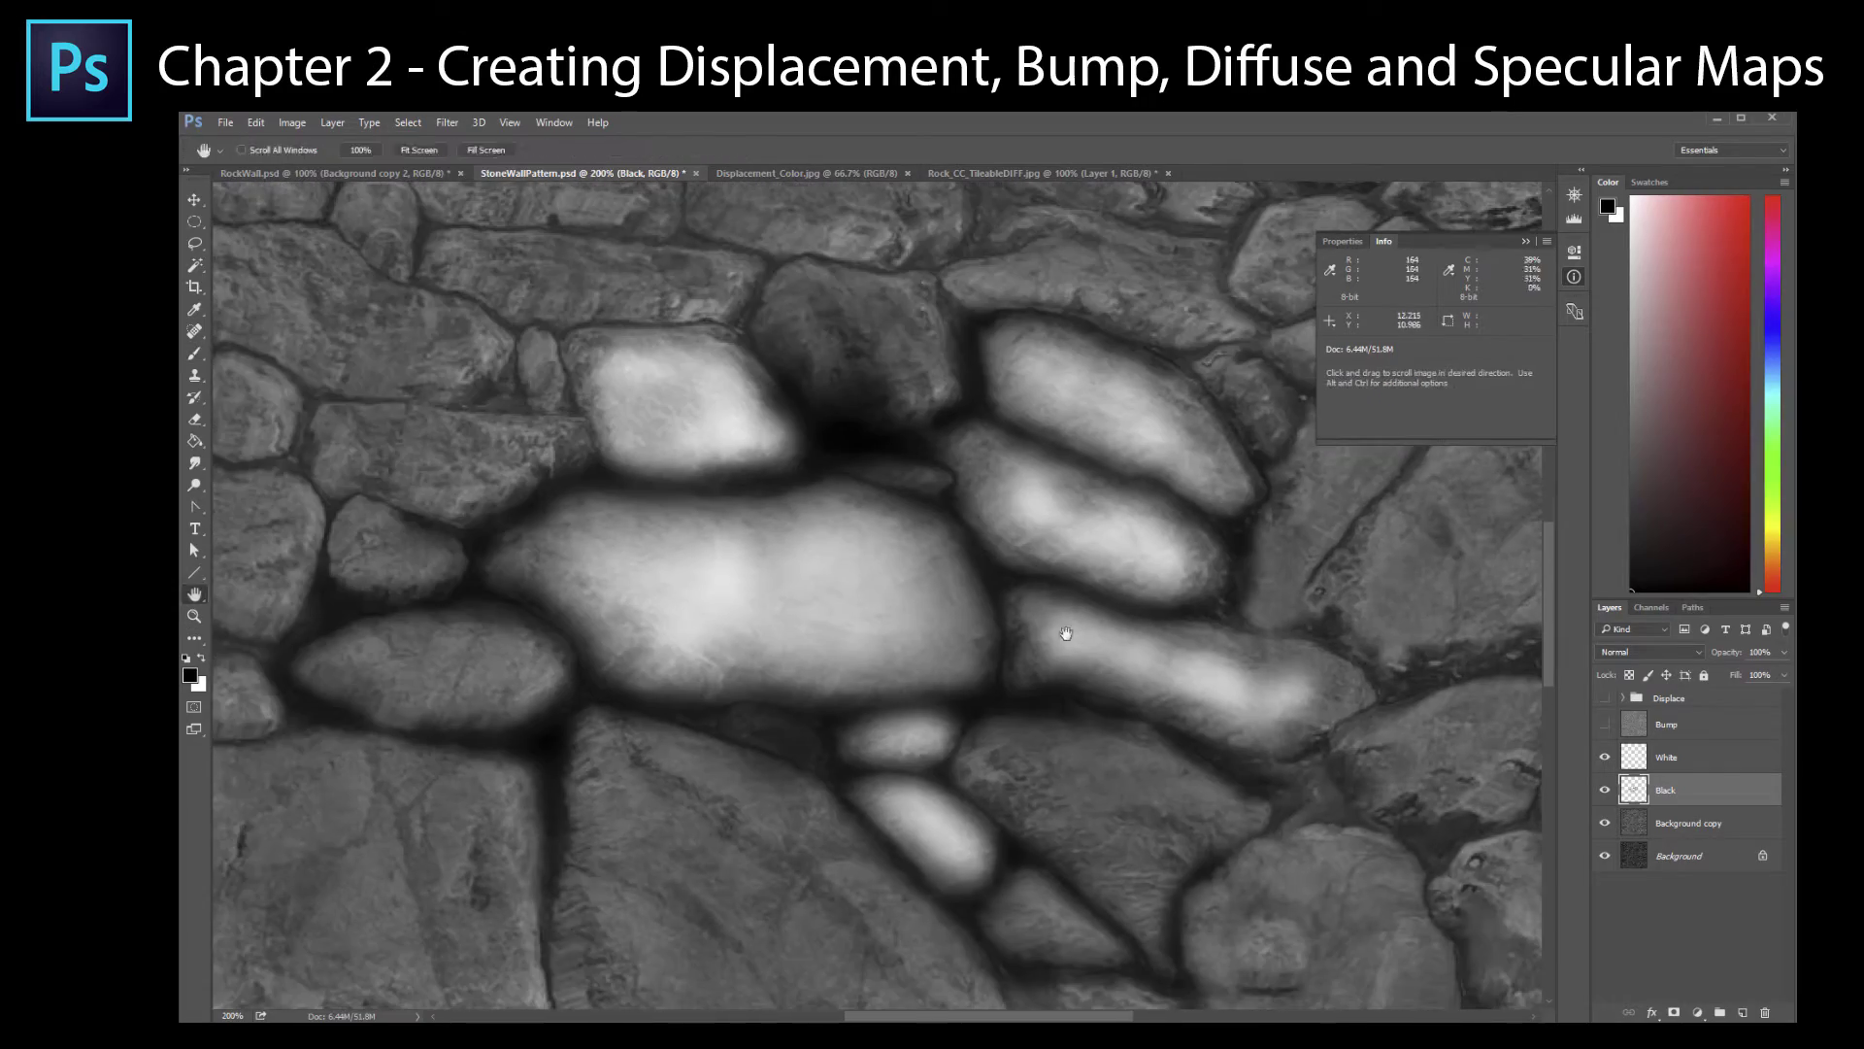
key("b")
mouse_move(913, 350)
left_mouse_down()
mouse_move(971, 495)
mouse_move(716, 861)
left_mouse_up()
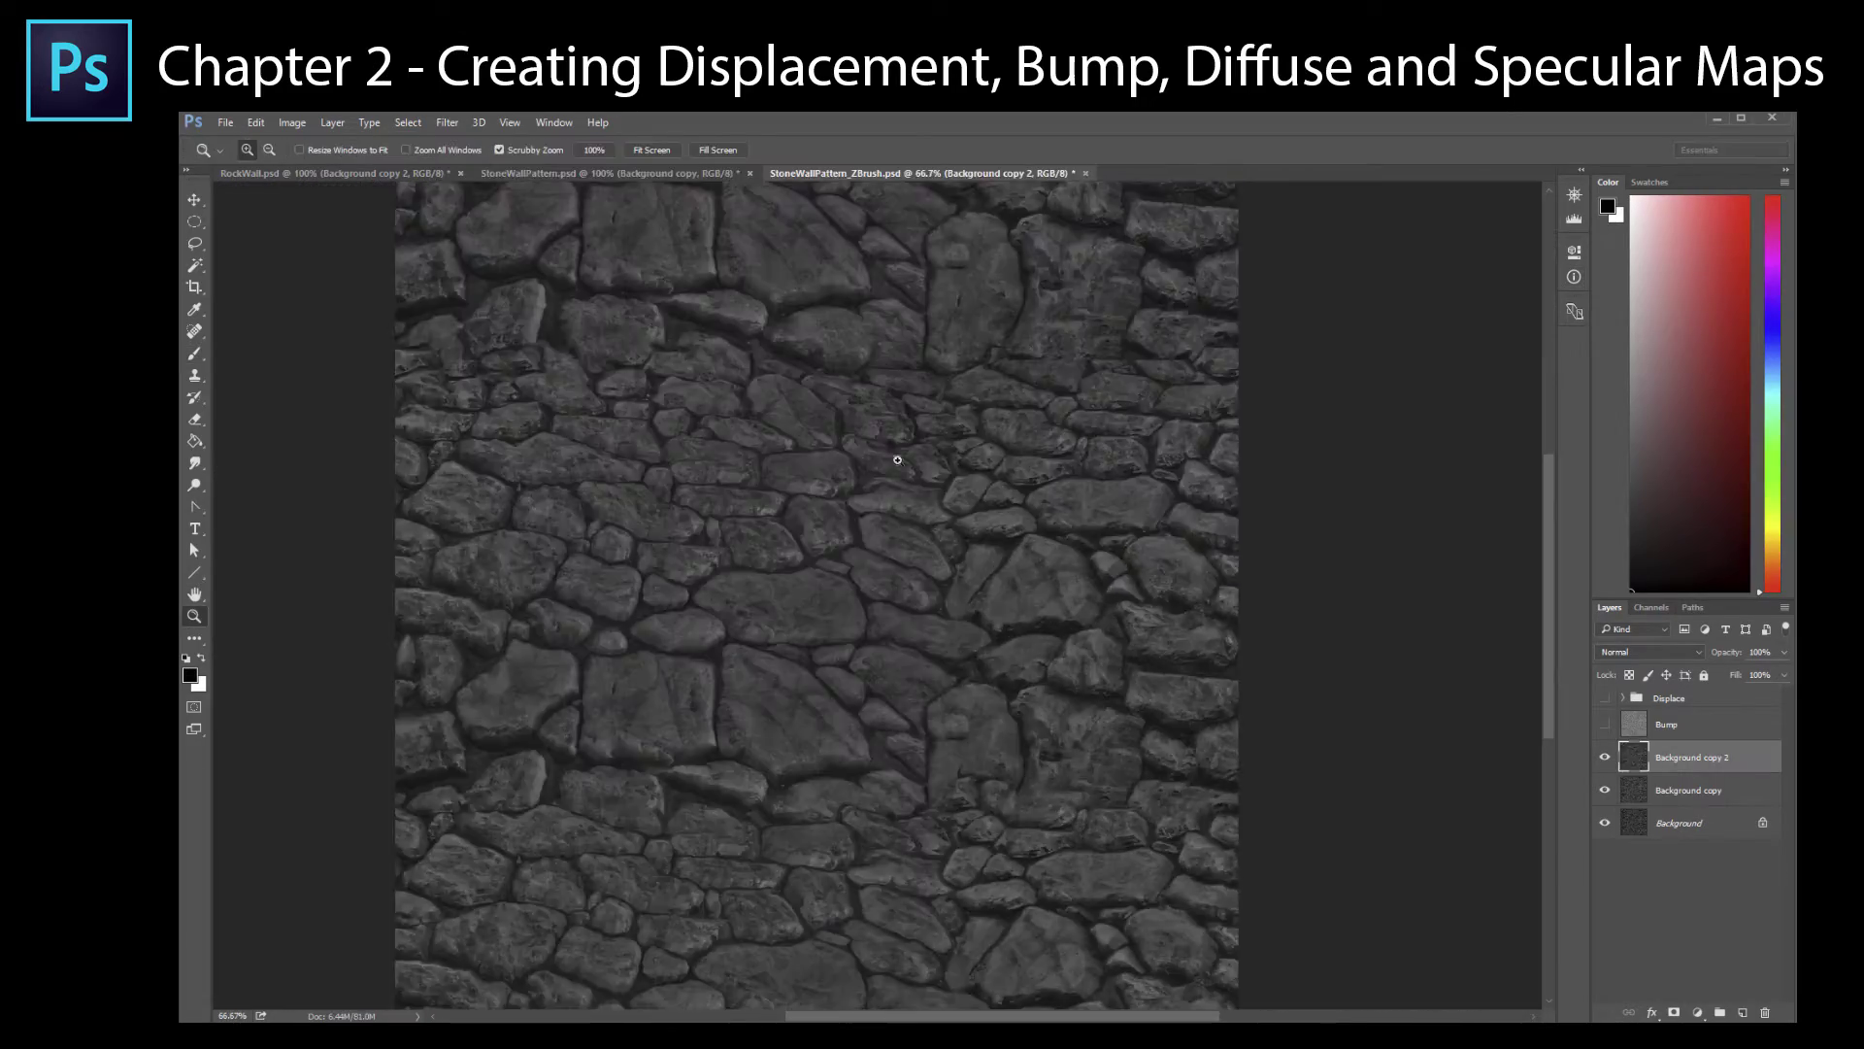
Step: Apply Levels to the copy and blend it in Soft Light at 86% opacity
key("ctrl+l")
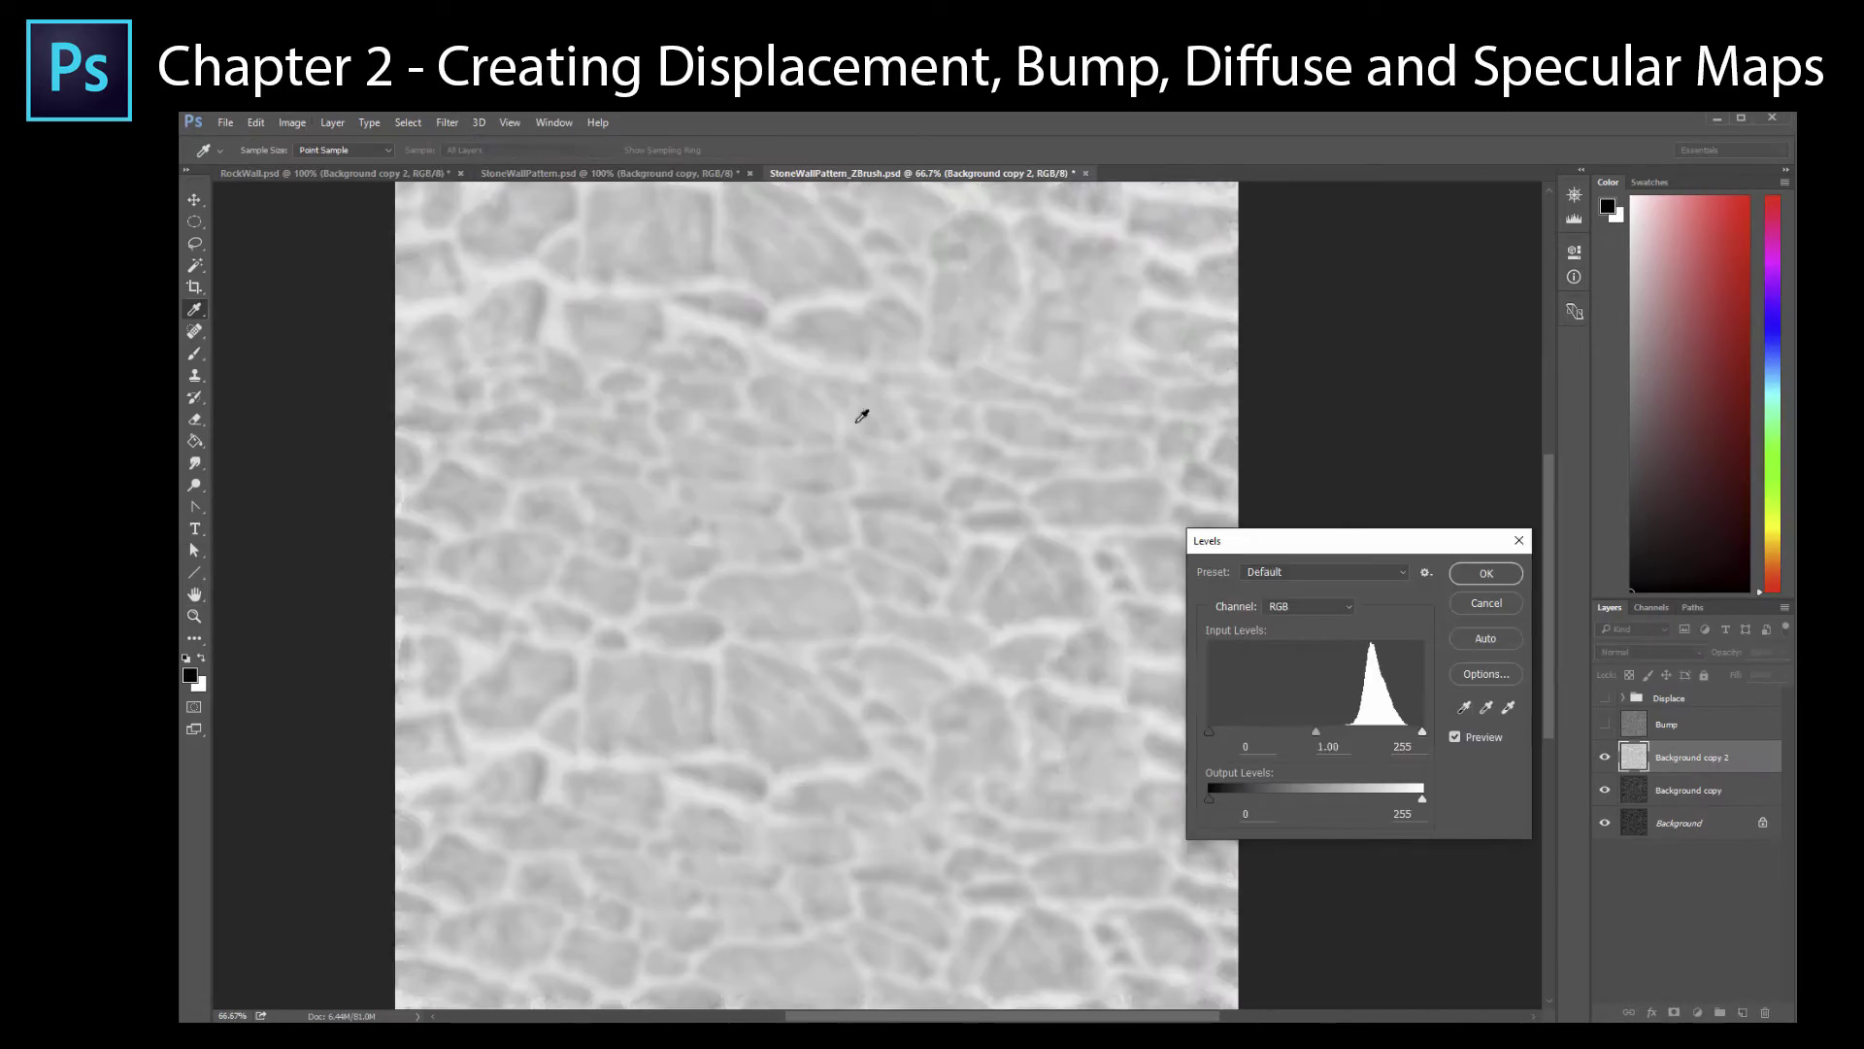
left_click_drag(1209, 731, 1340, 731)
left_click(1486, 573)
left_click(1650, 651)
left_click_drag(1784, 674, 1773, 674)
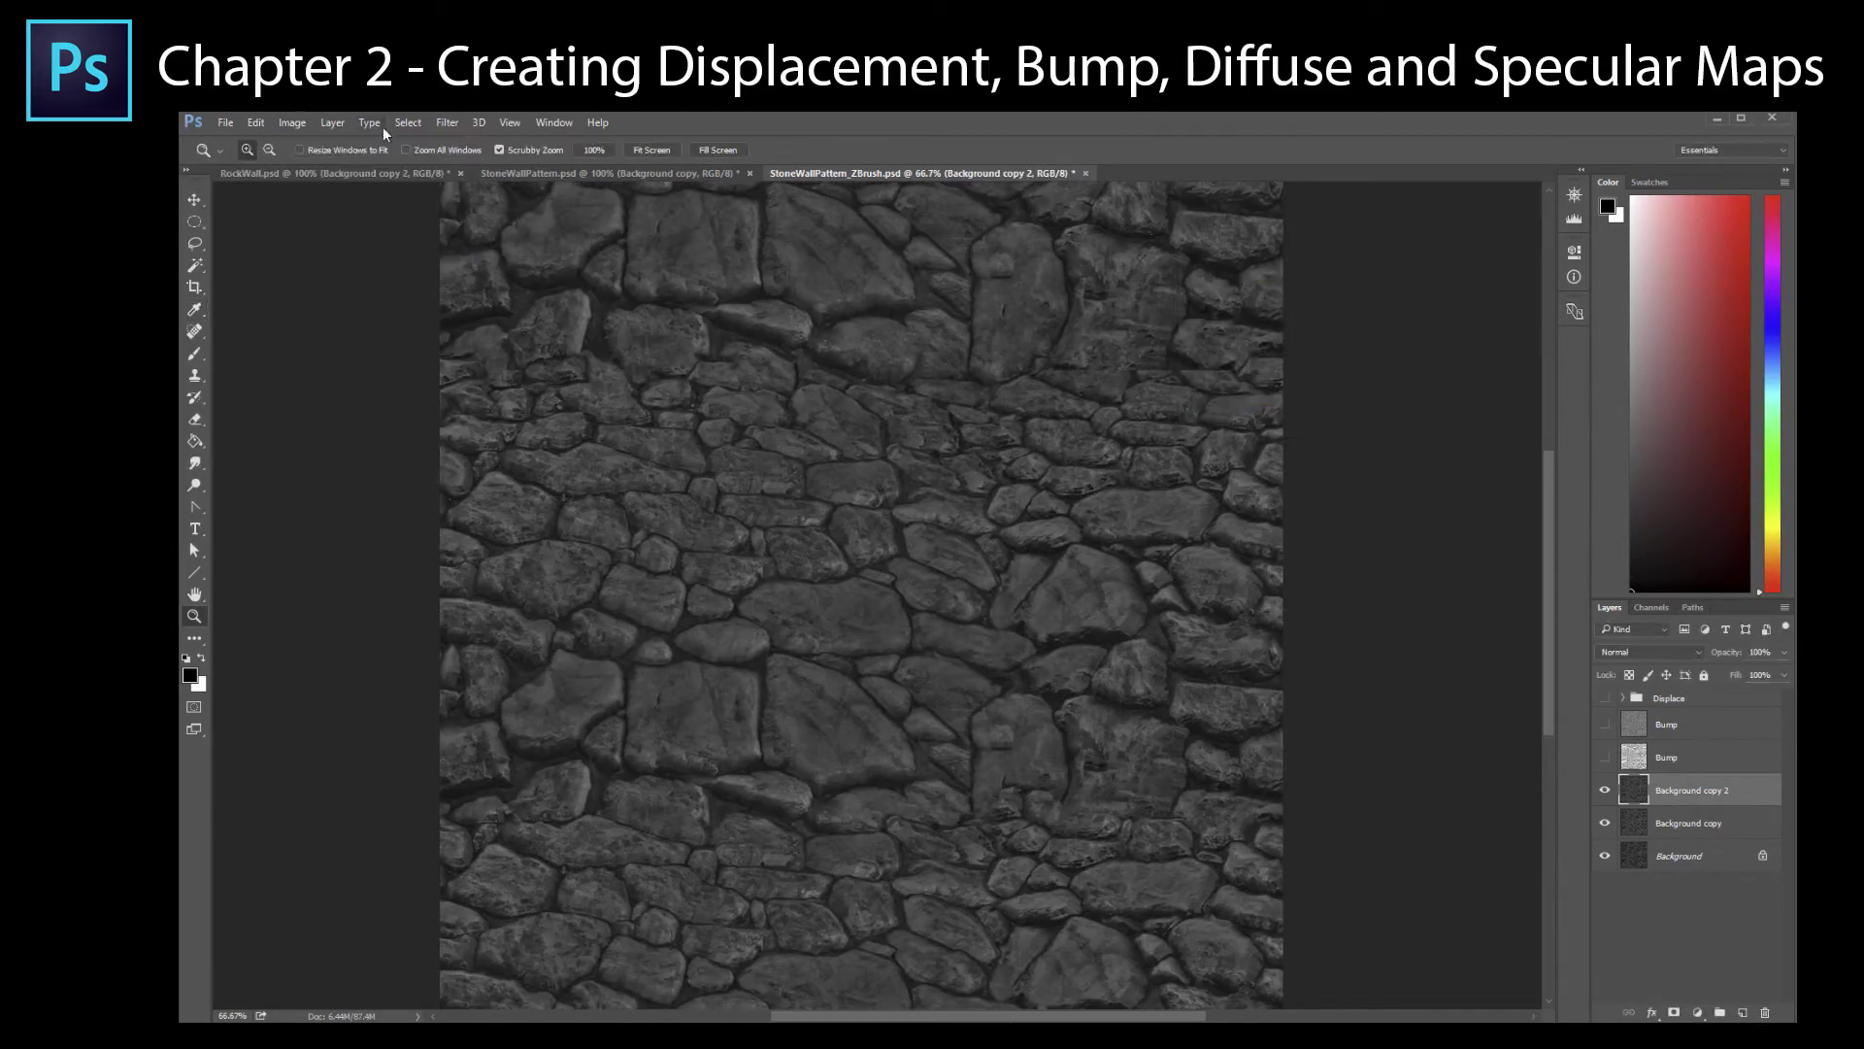
key("ctrl+l")
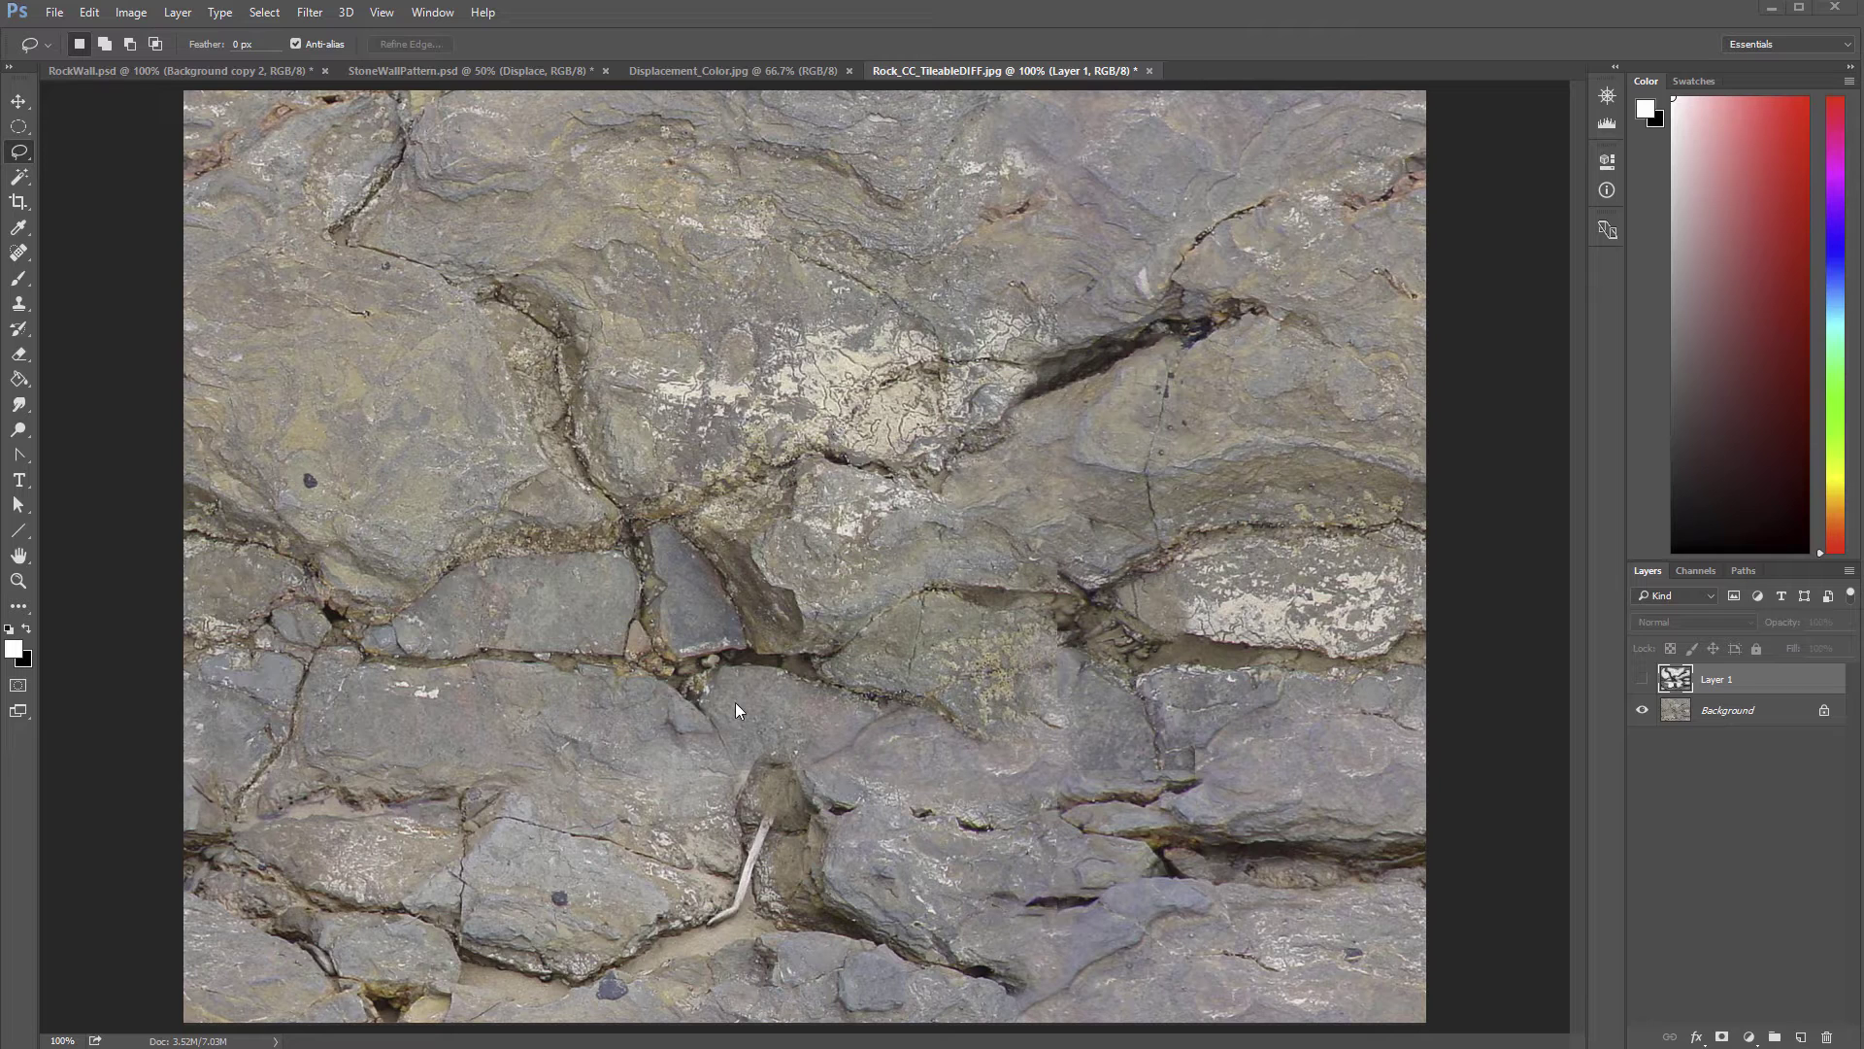
Step: Toggle grayscale Layer 1 against the colour photo, then view the Displacement_Color.jpg diagram
left_click(1642, 680)
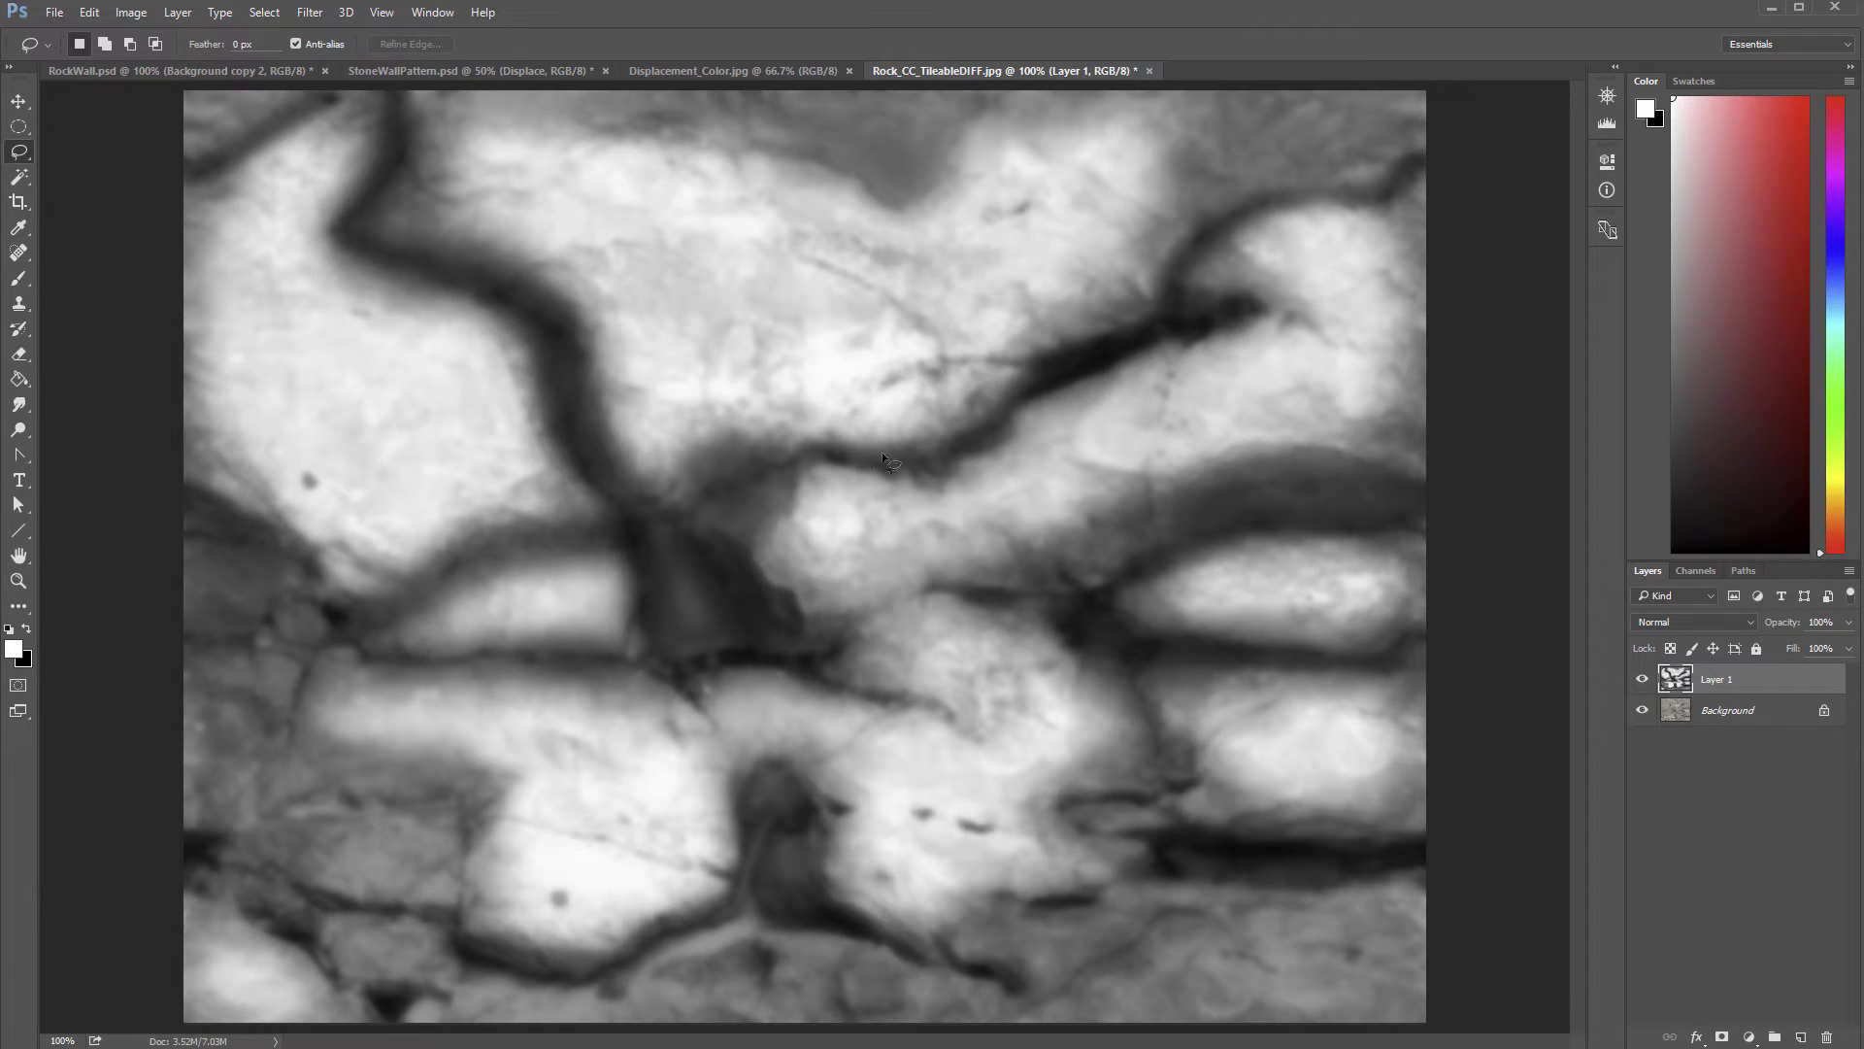
left_click(1641, 679)
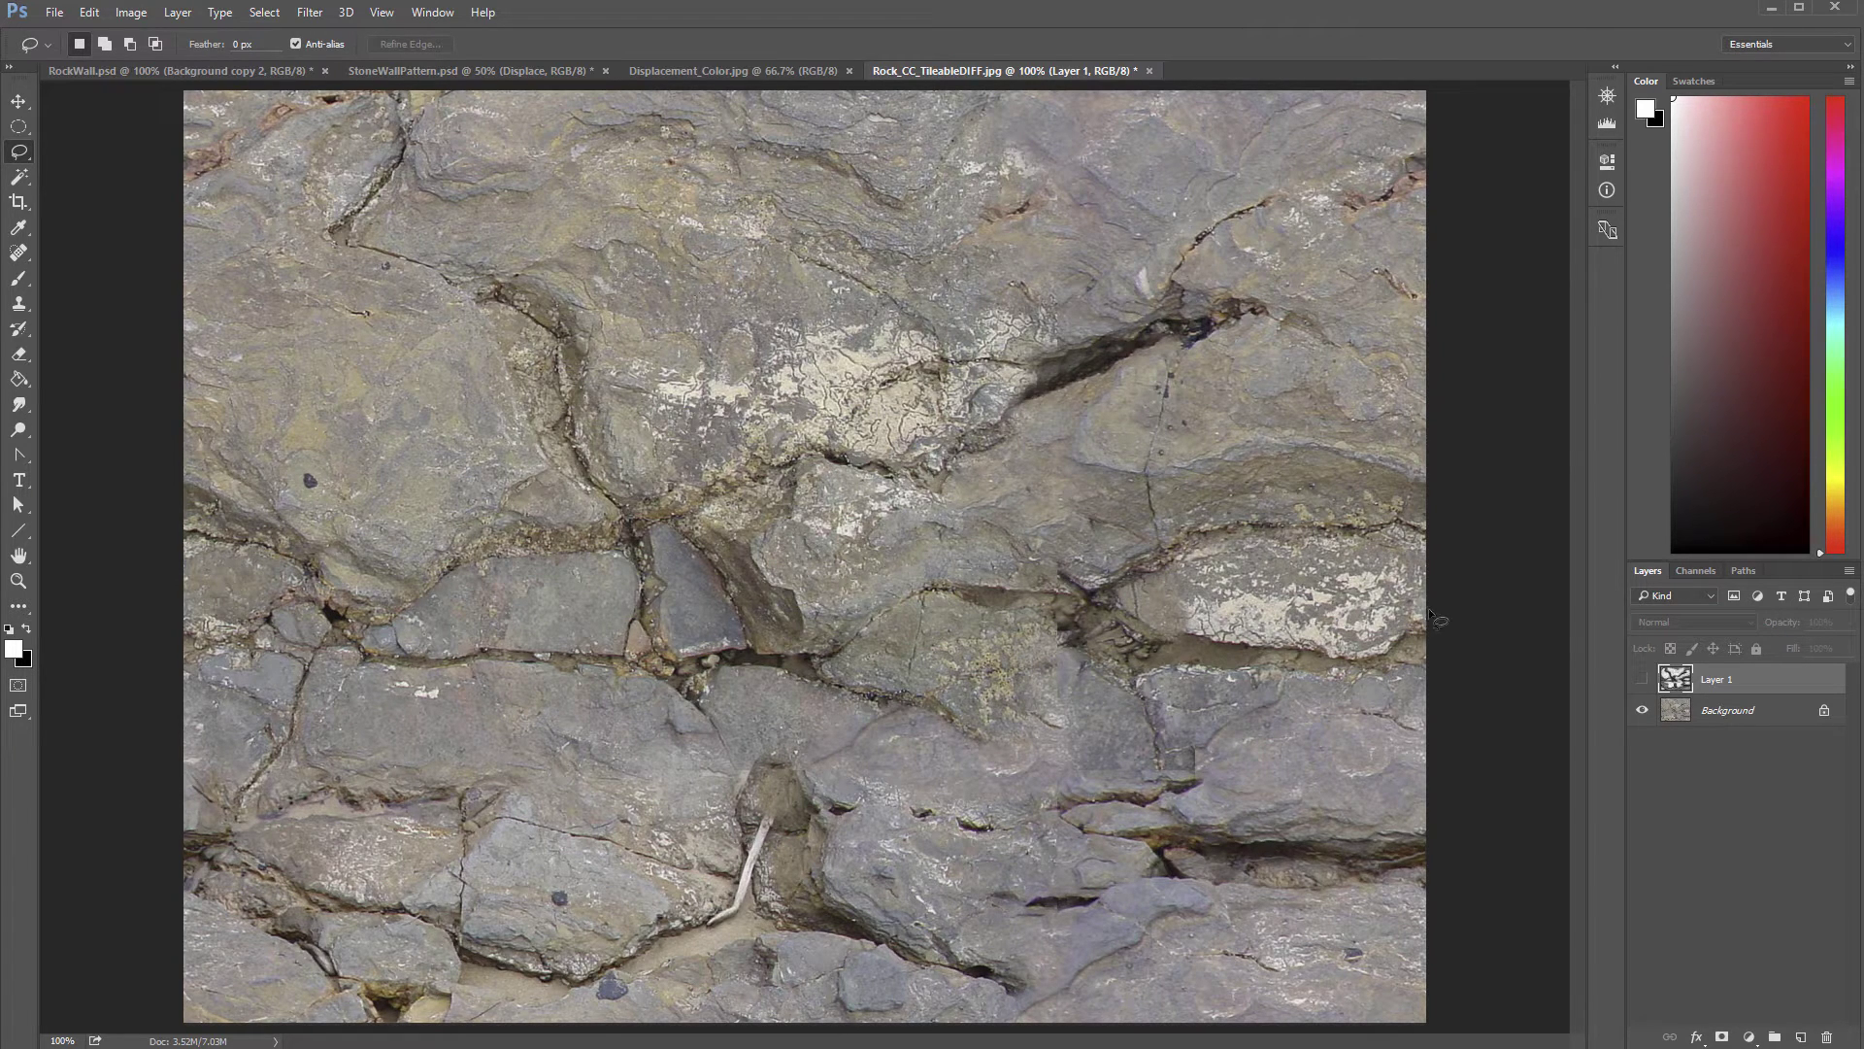
left_click(1641, 679)
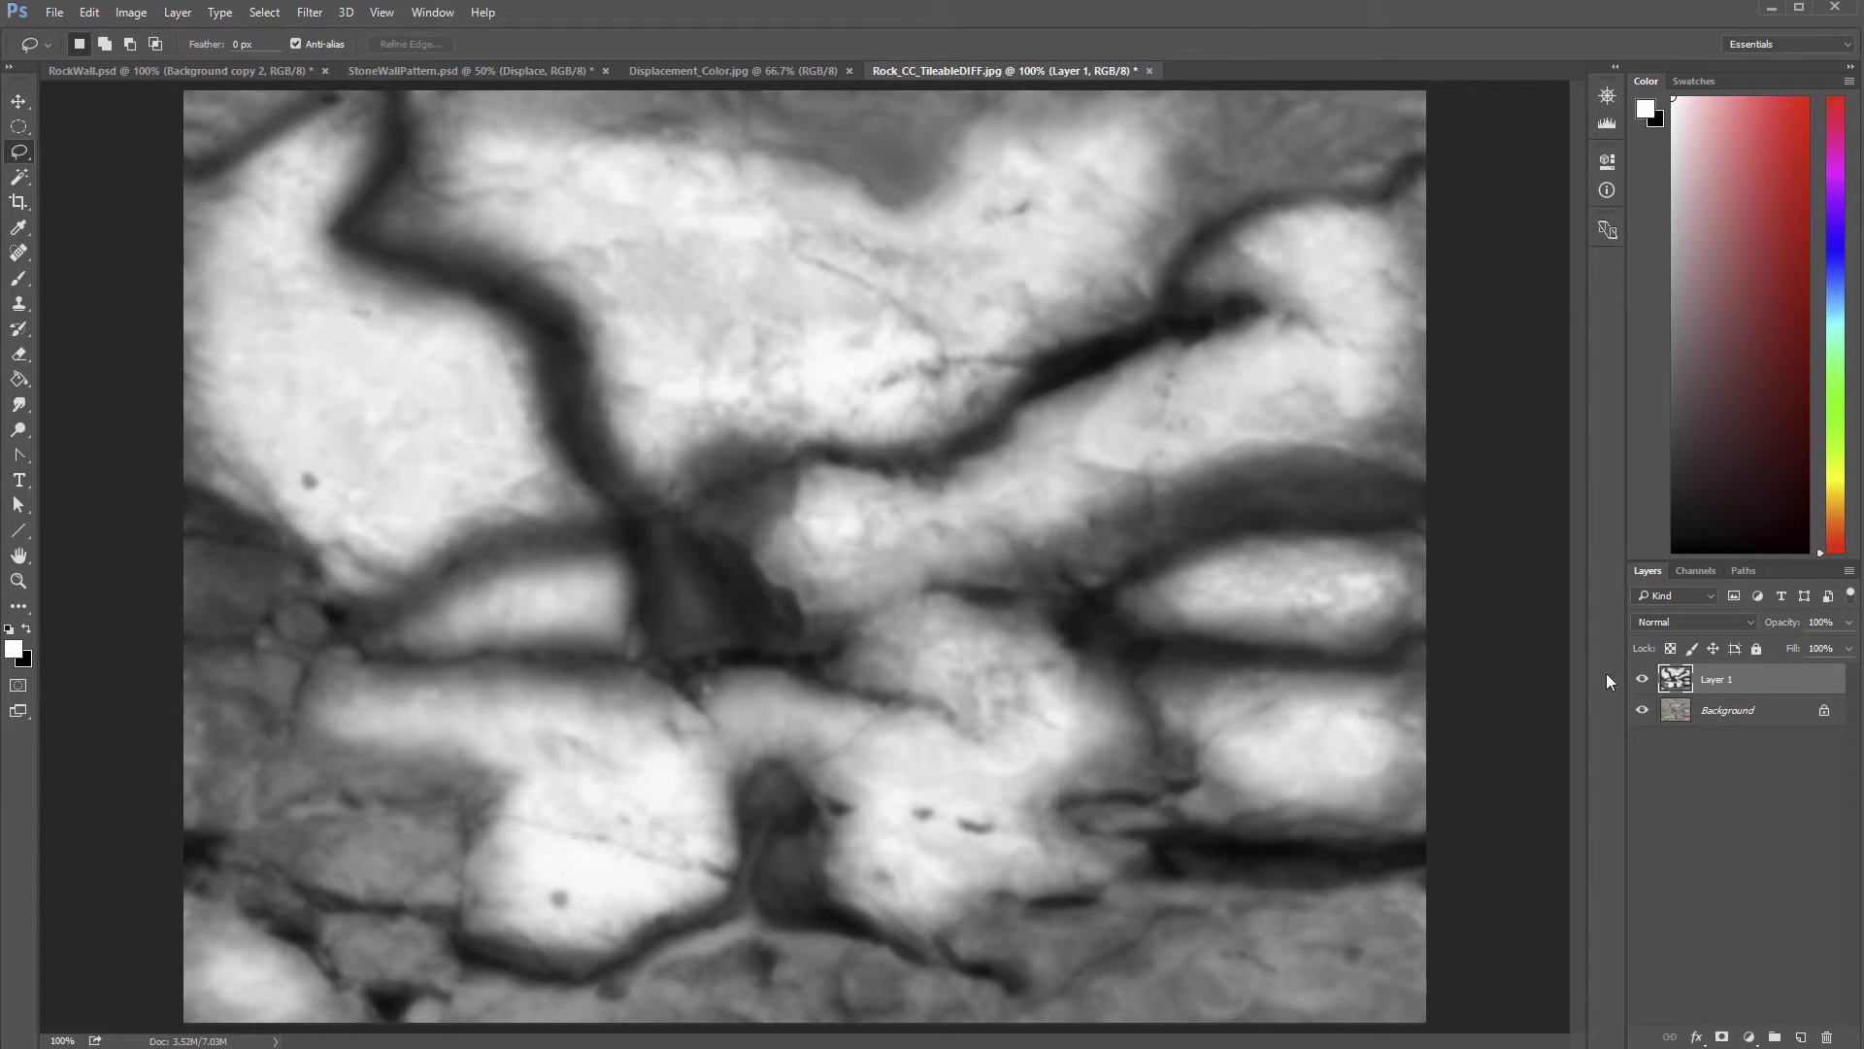
left_click(1641, 679)
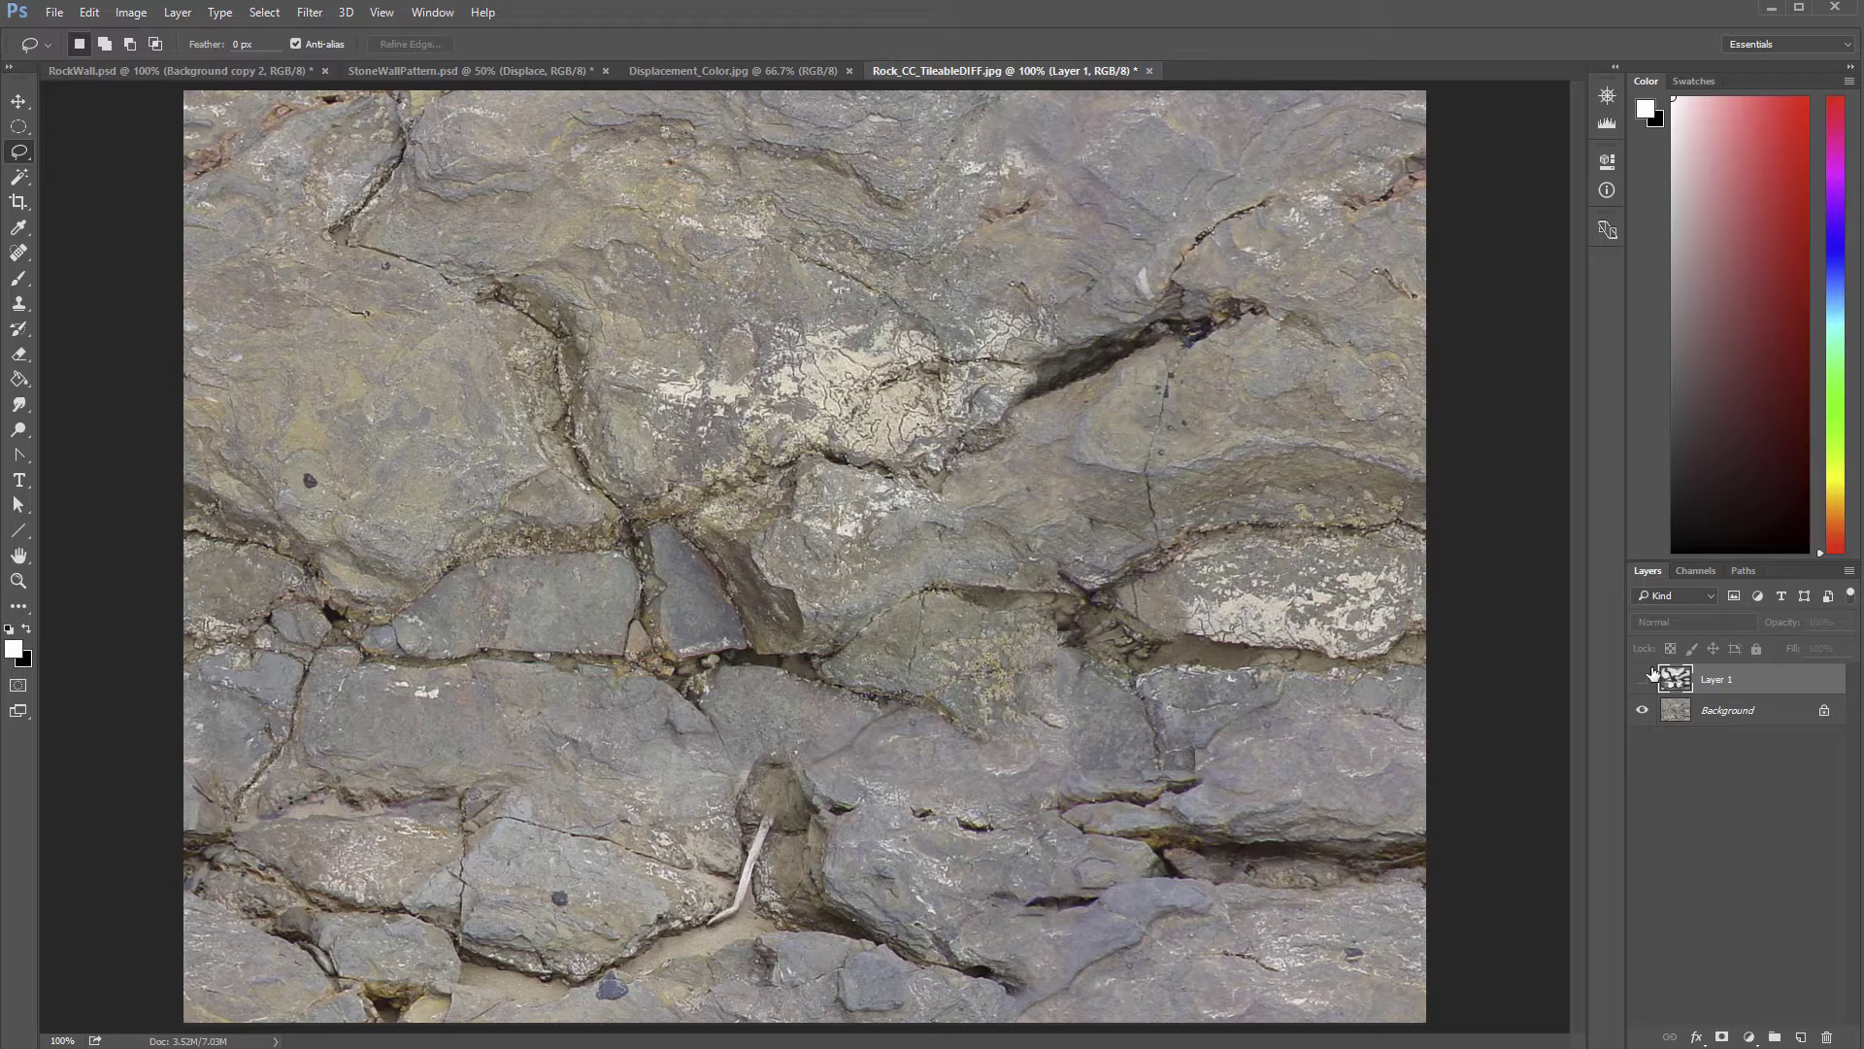
left_click(1642, 678)
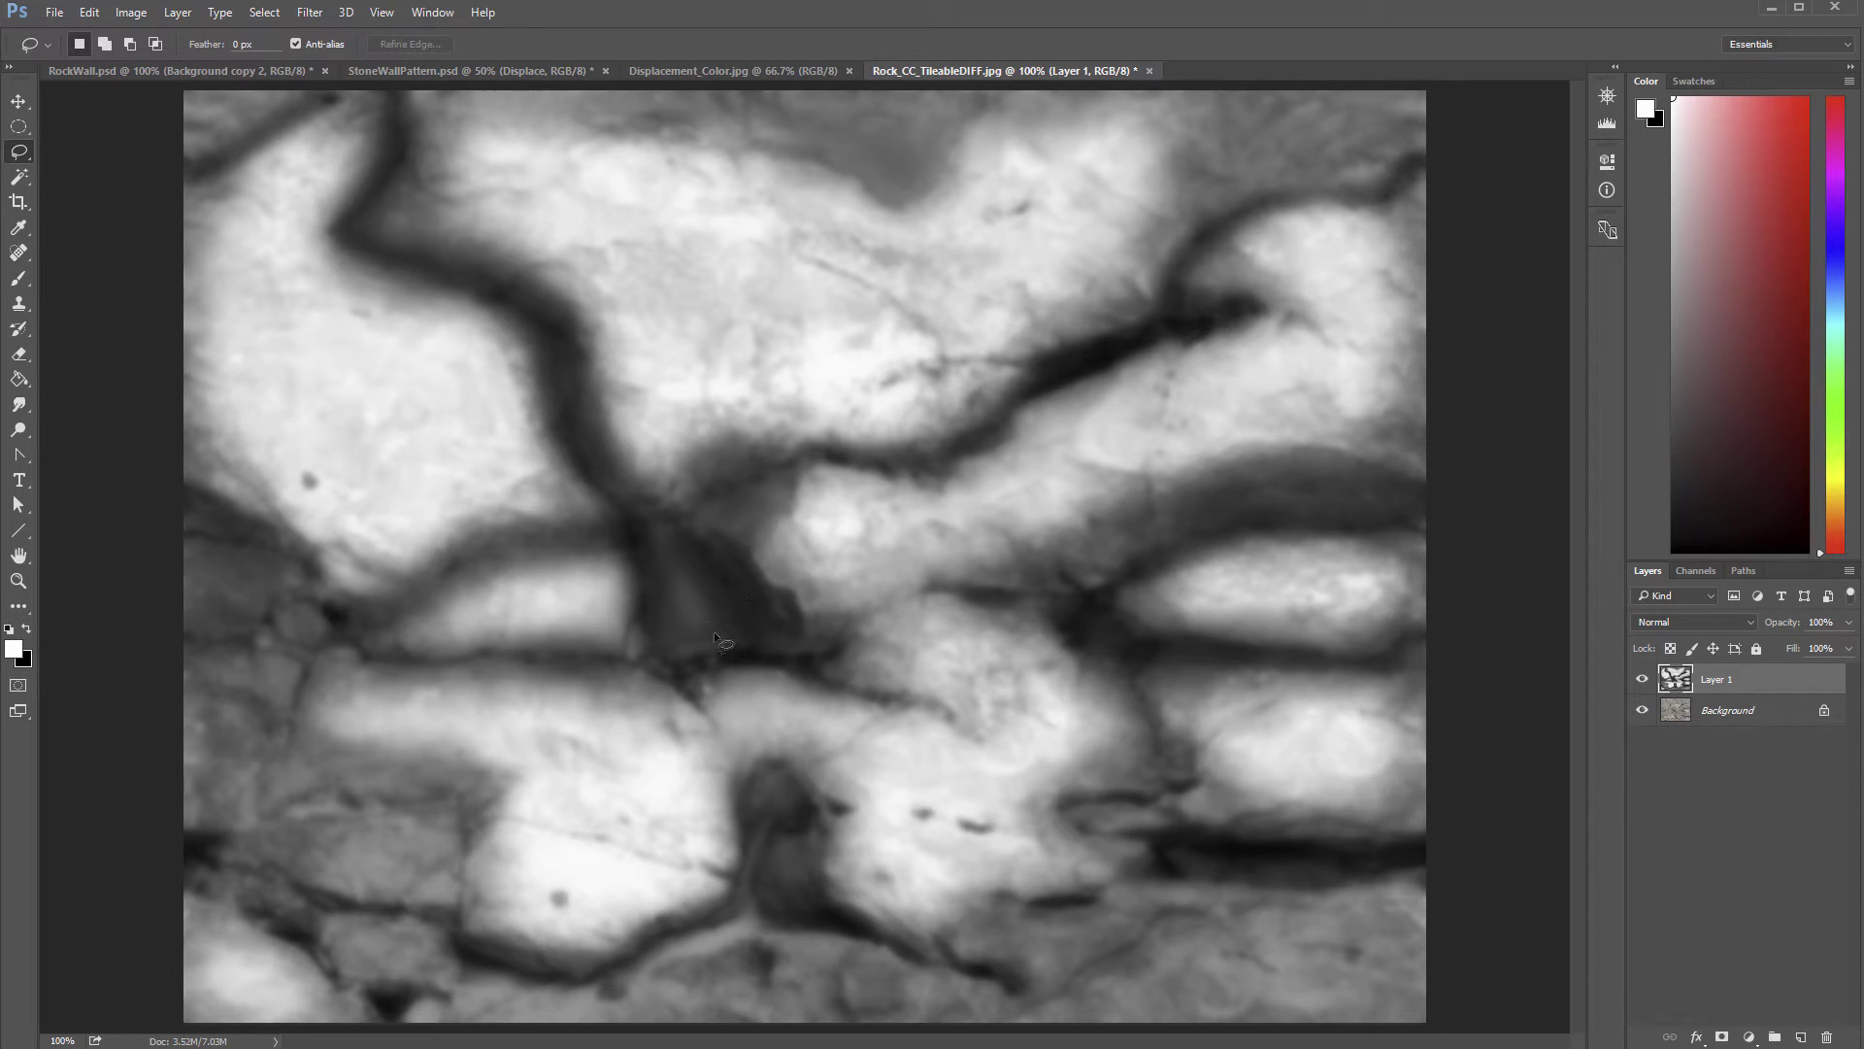
left_click(1642, 679)
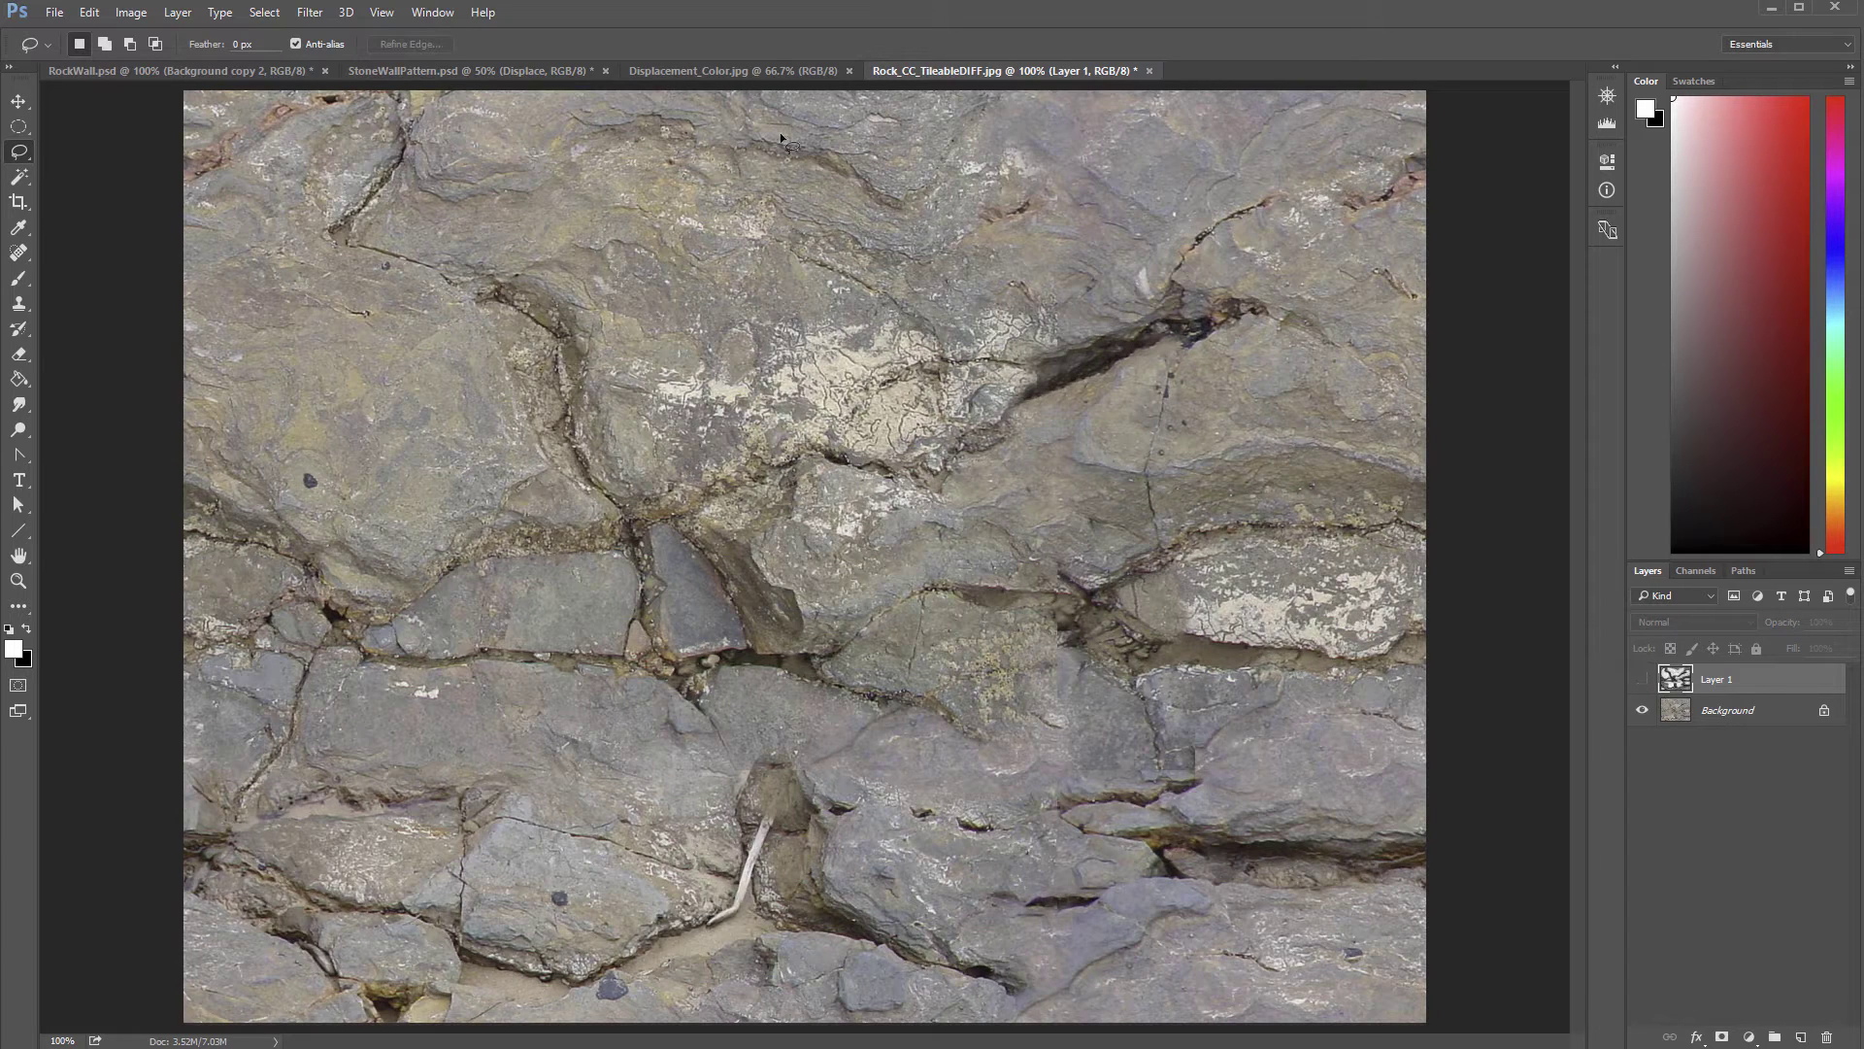
left_click(760, 73)
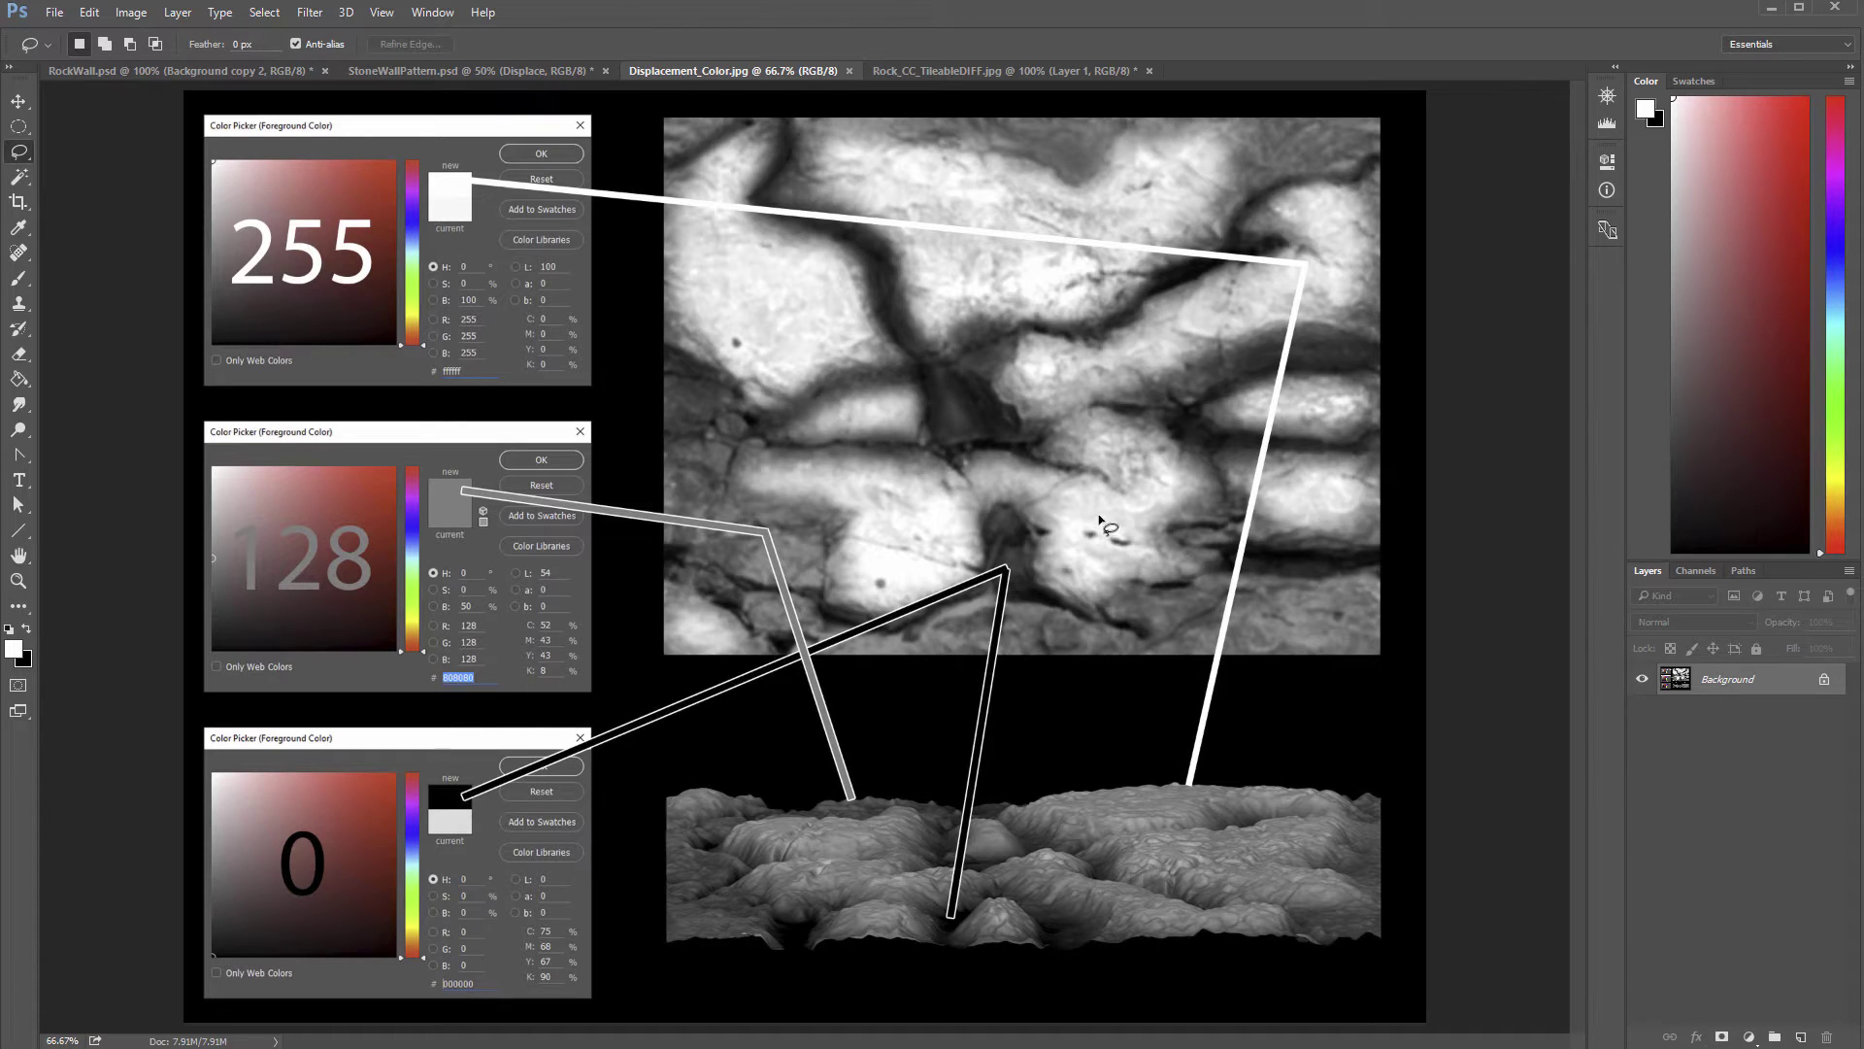
Step: In StoneWallPattern.psd, hide the Displace group and show and select the Background copy texture
left_click(530, 70)
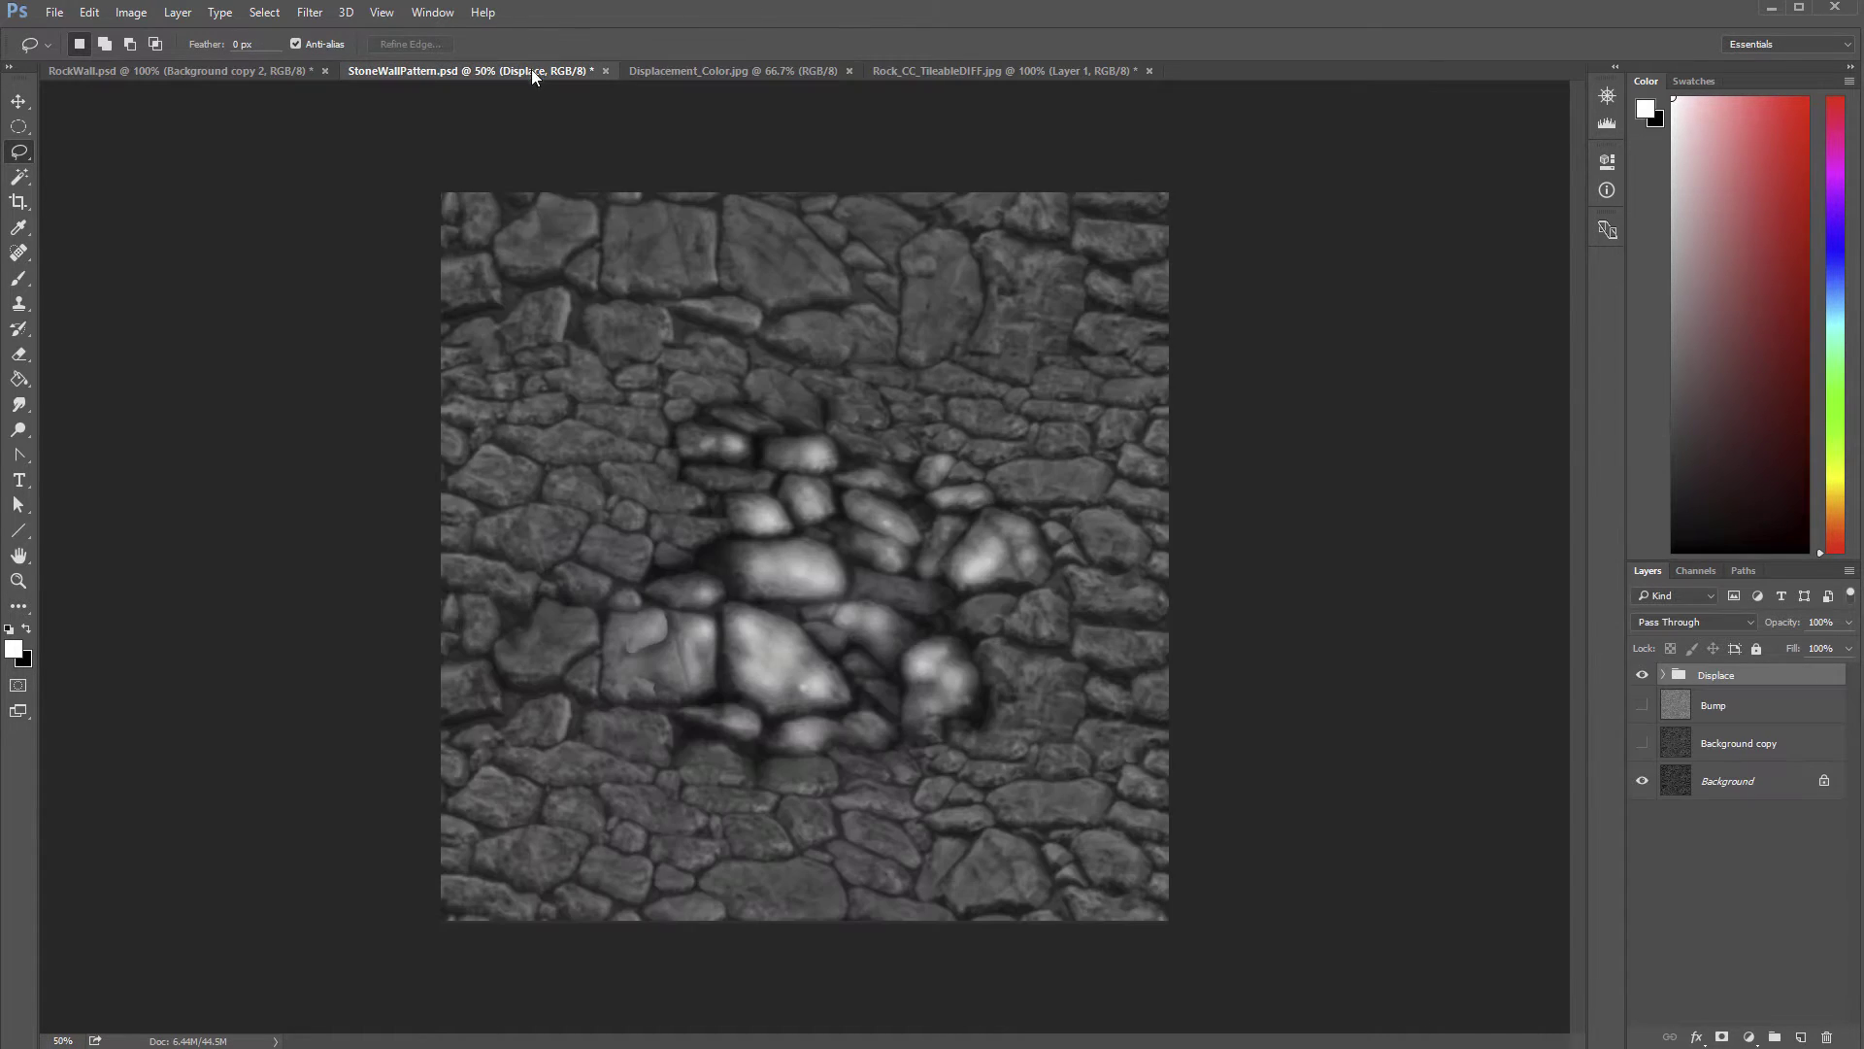
left_click(1642, 675)
left_click(1642, 744)
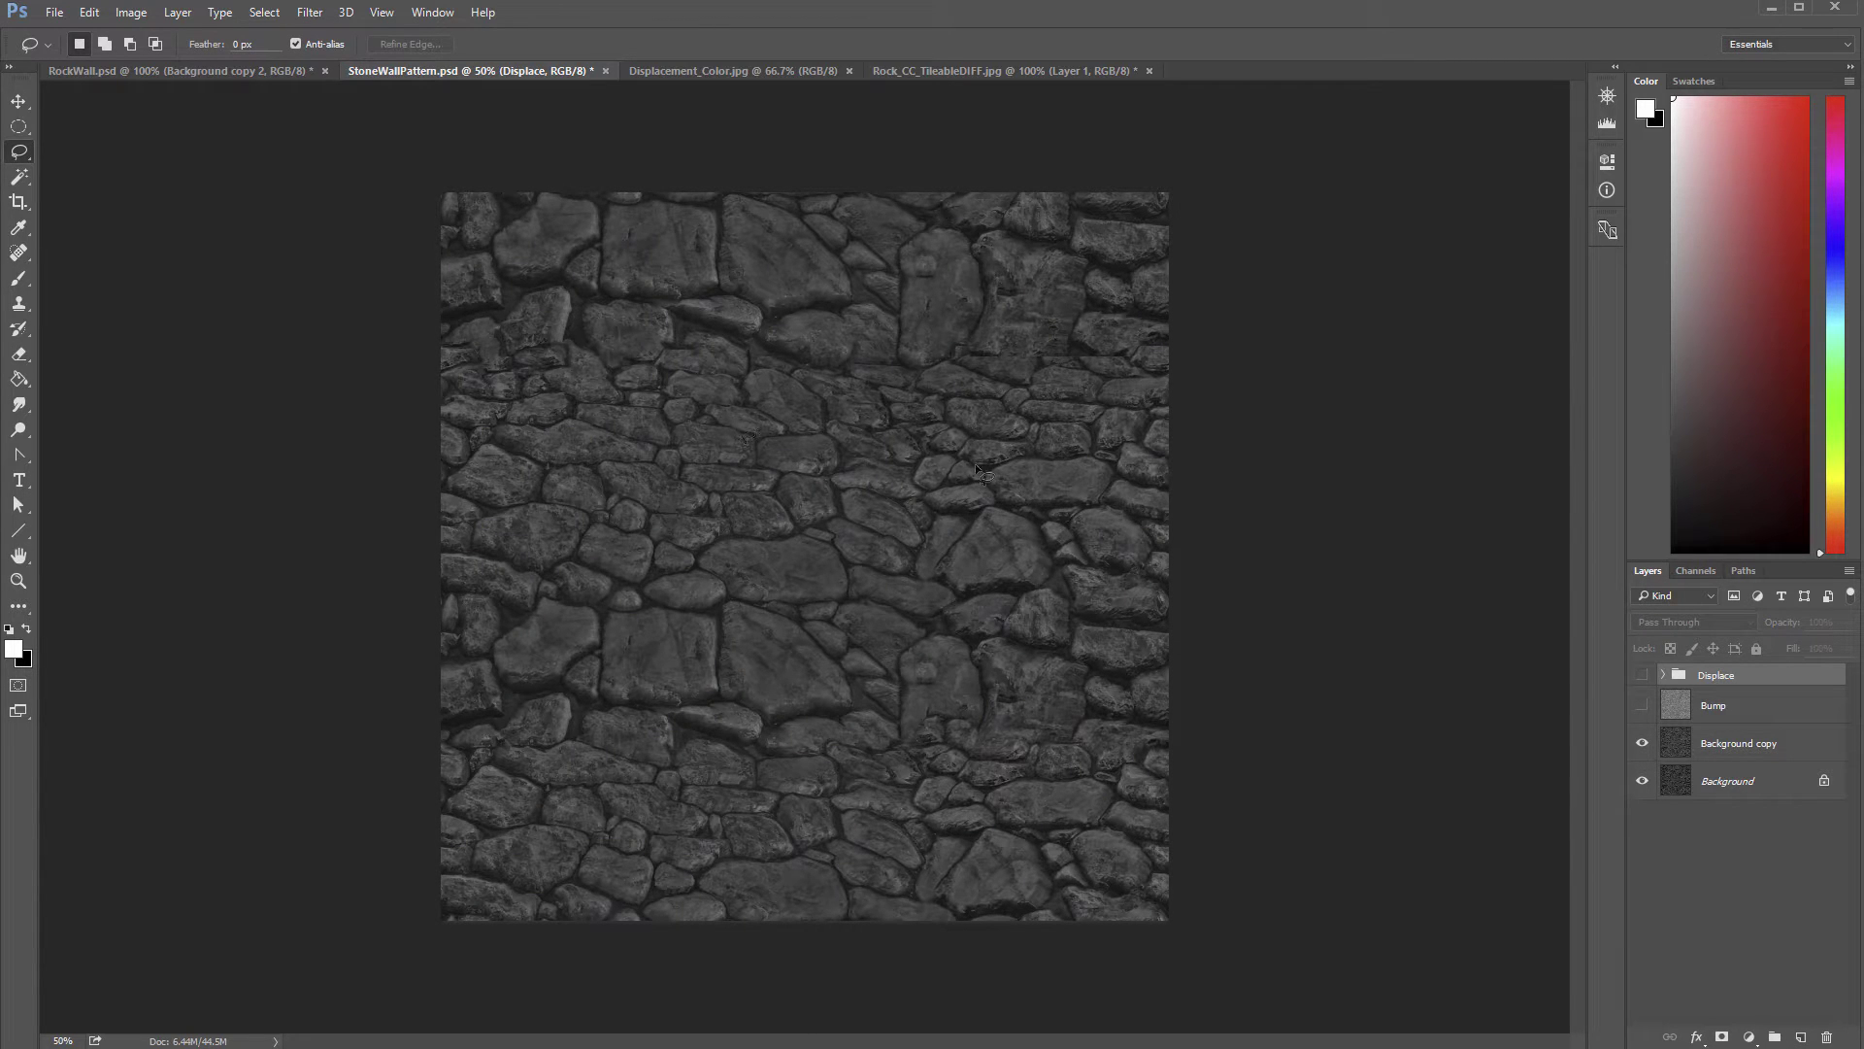
left_click(1669, 743)
key("z")
left_click(816, 606)
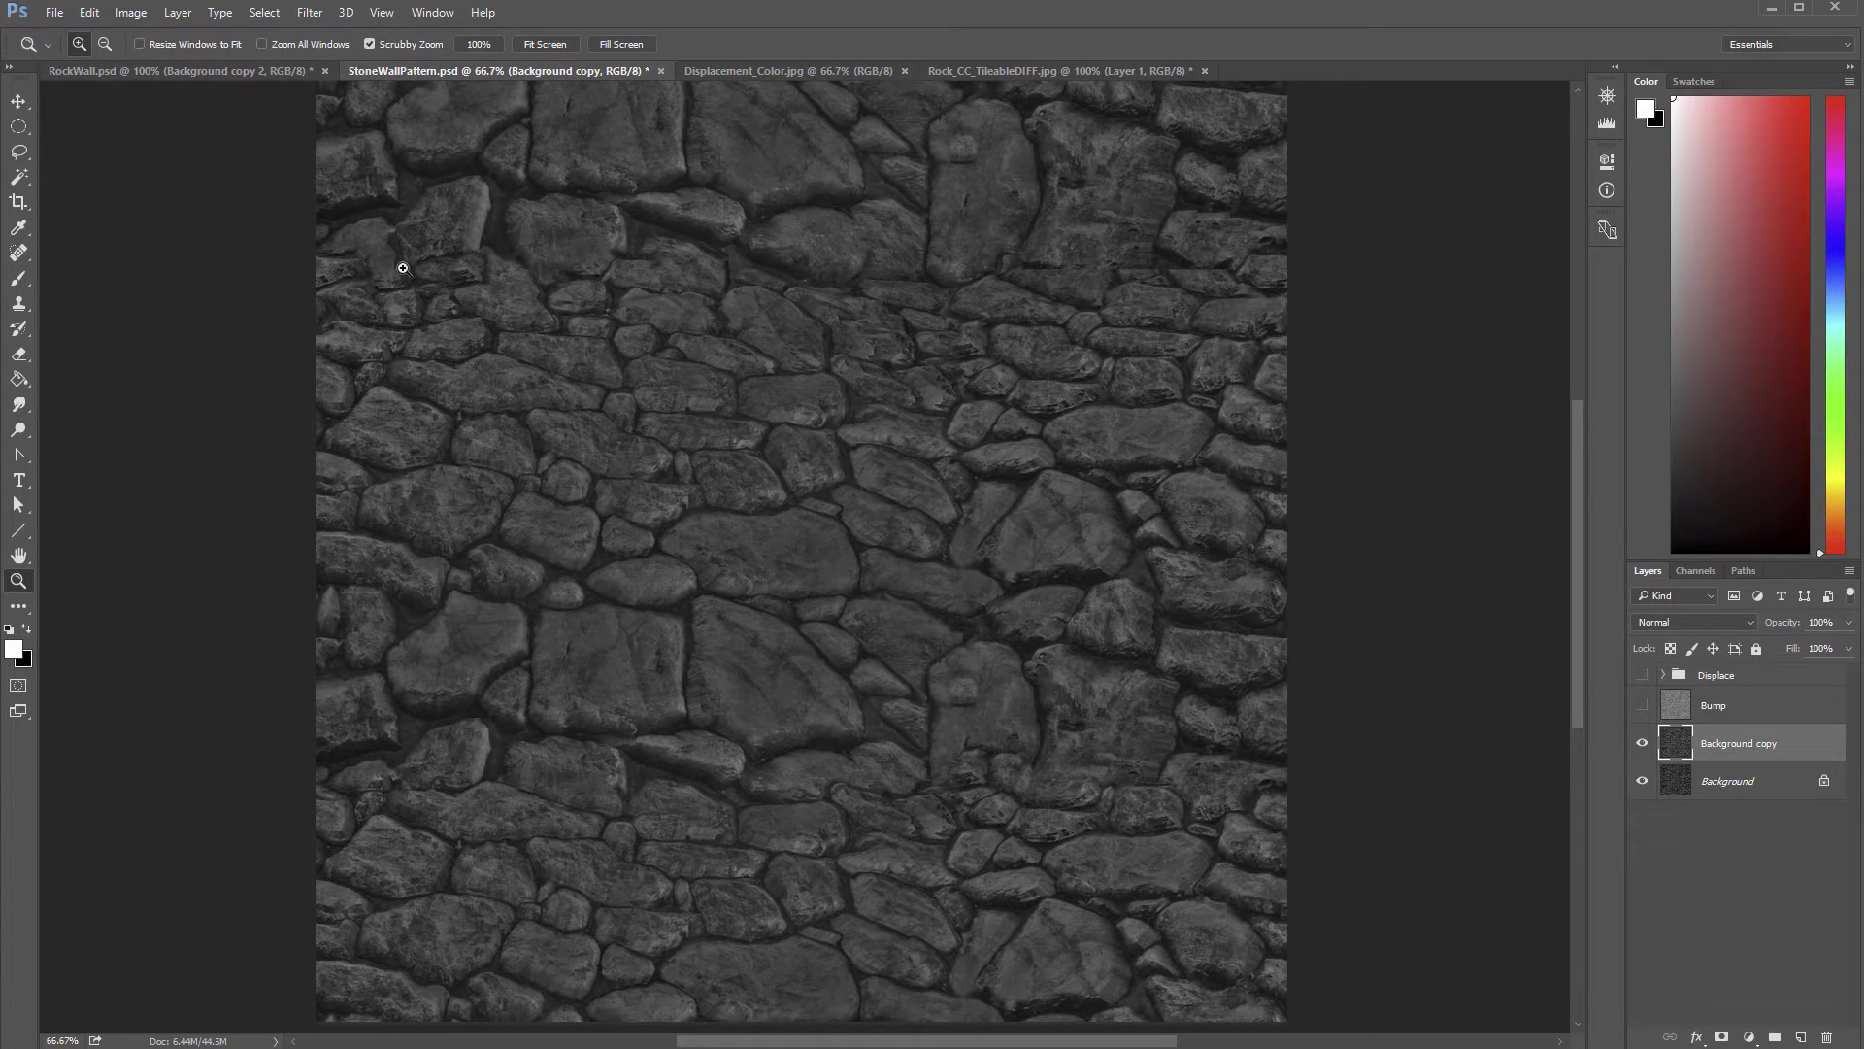
left_click(242, 70)
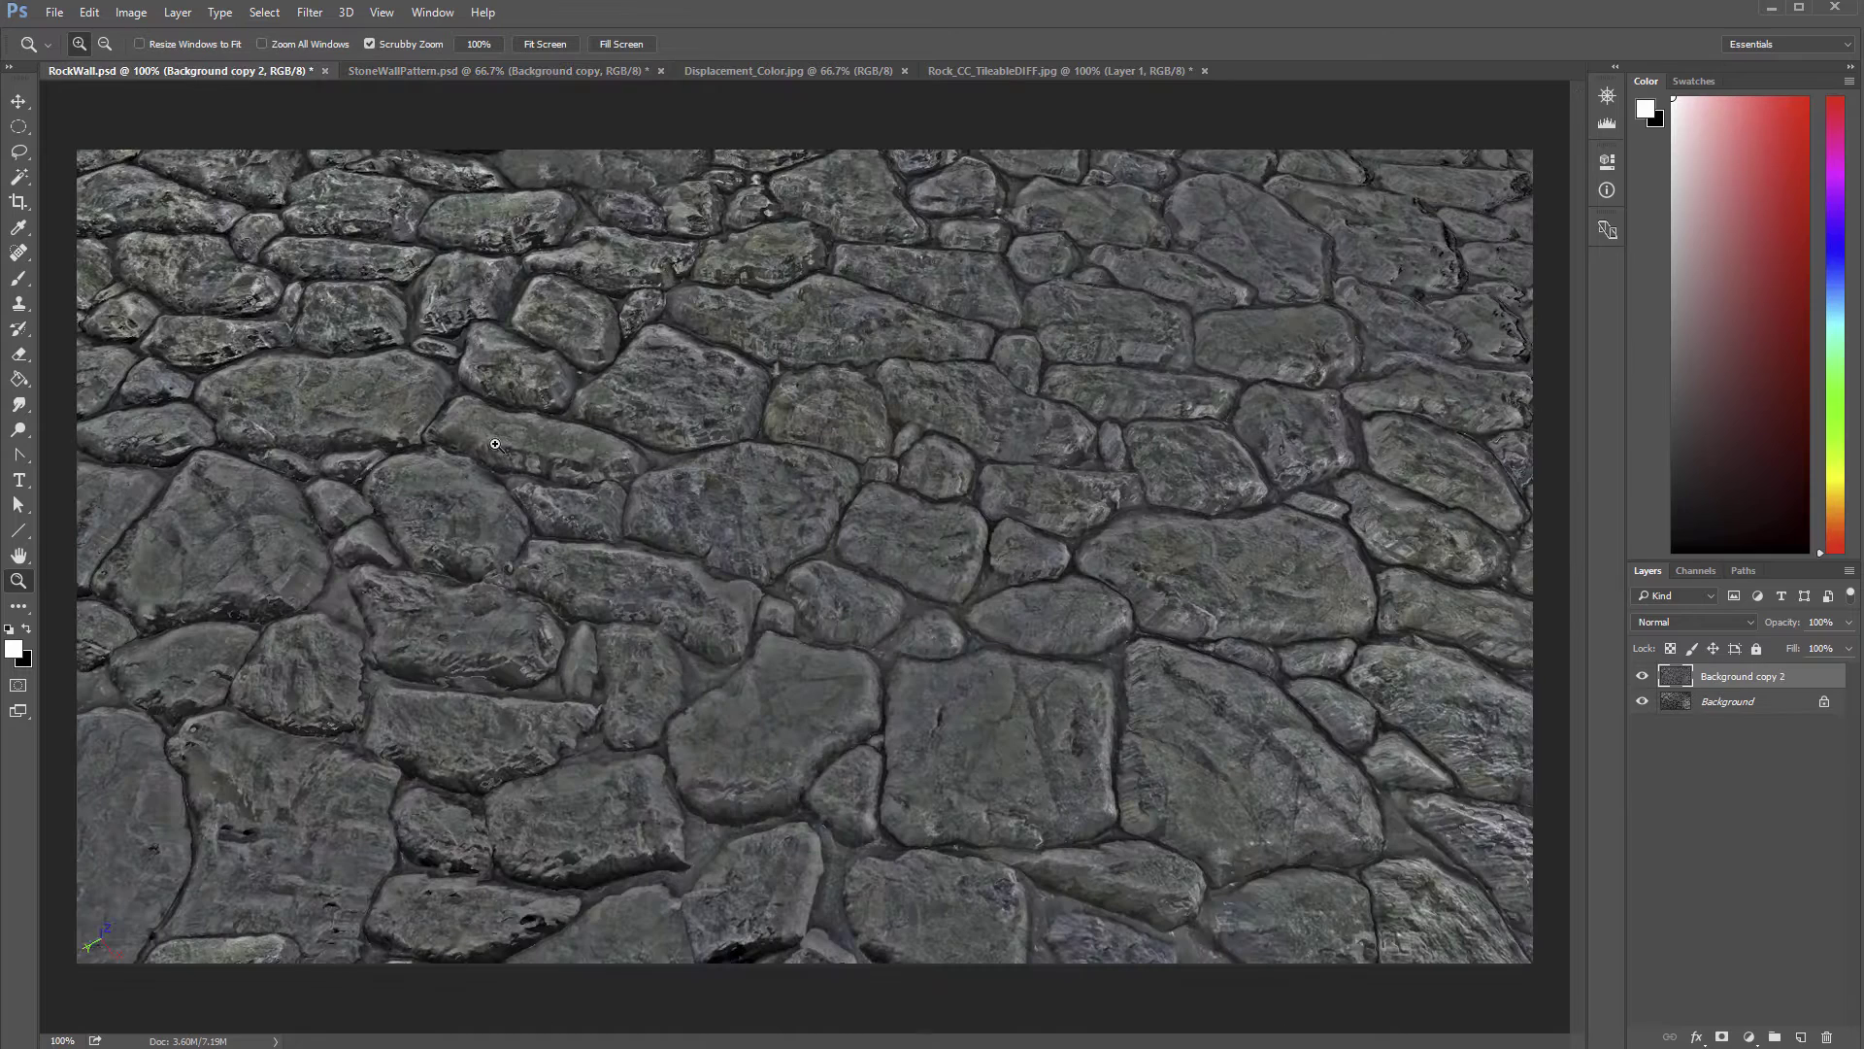
left_click(470, 68)
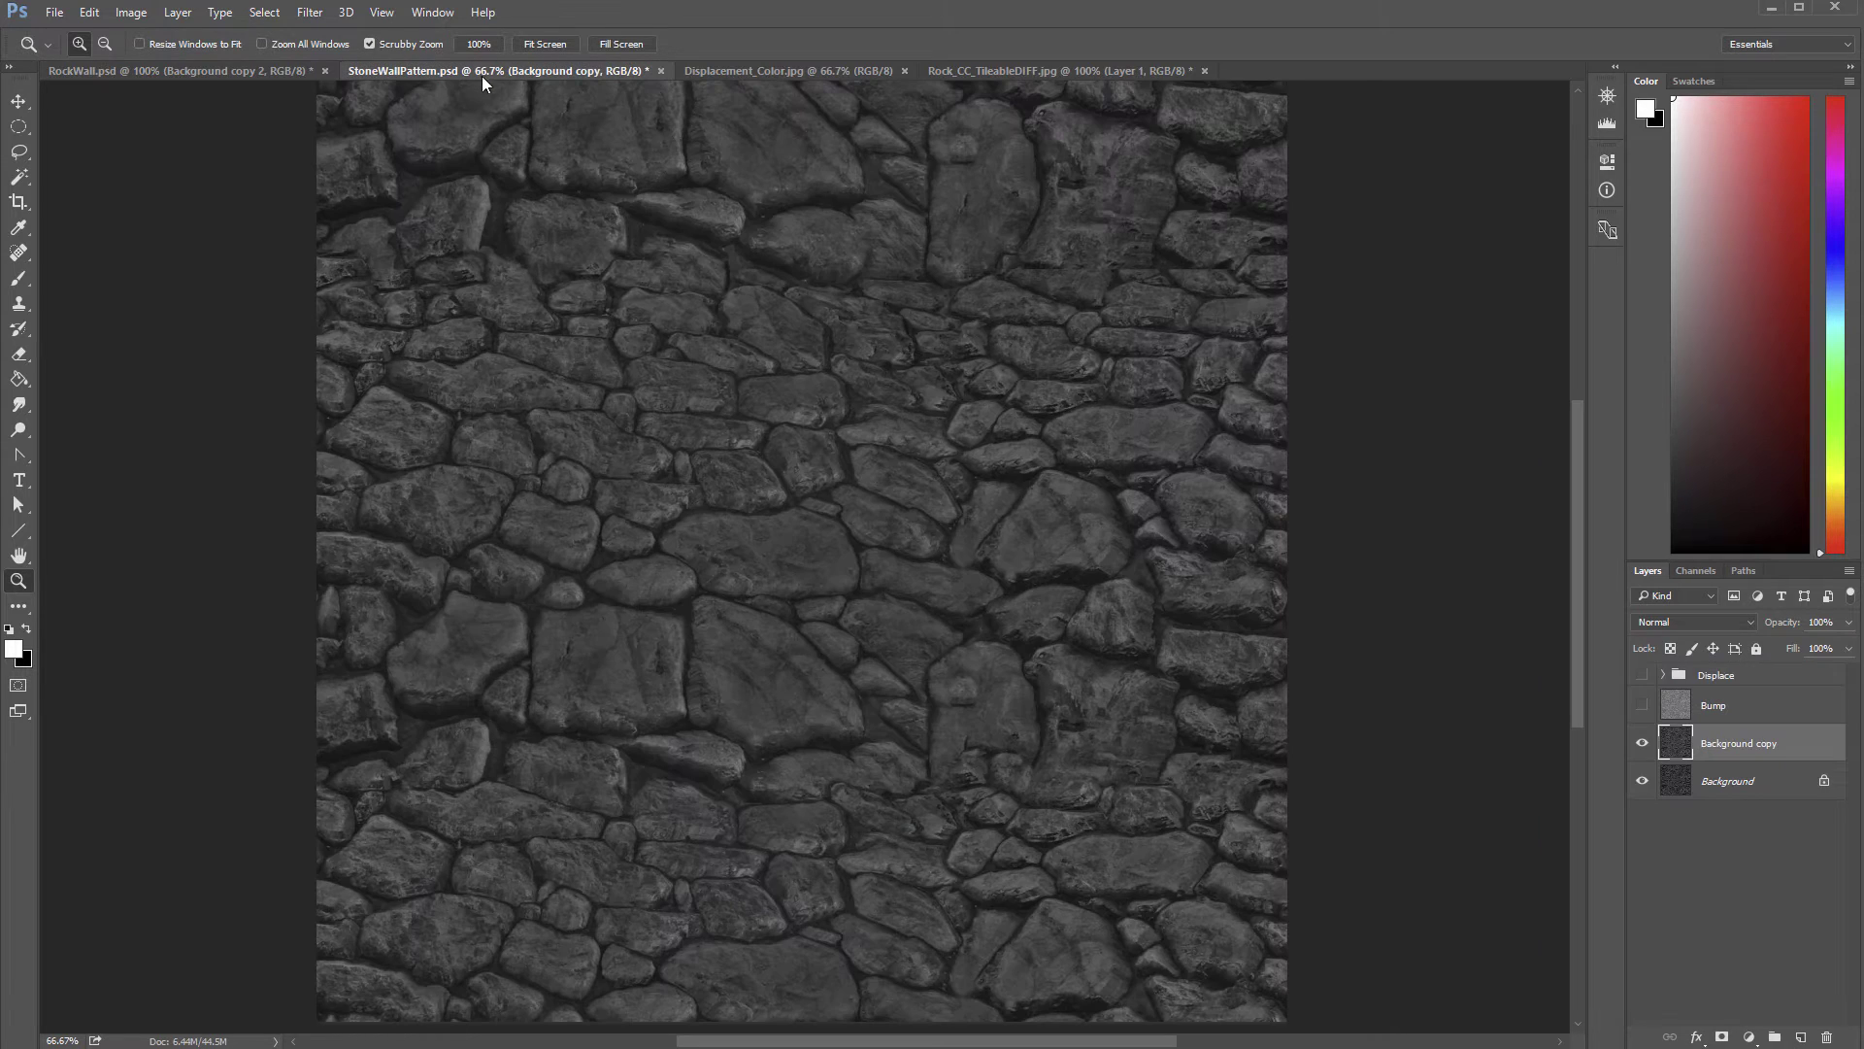
left_click(971, 545, "alt")
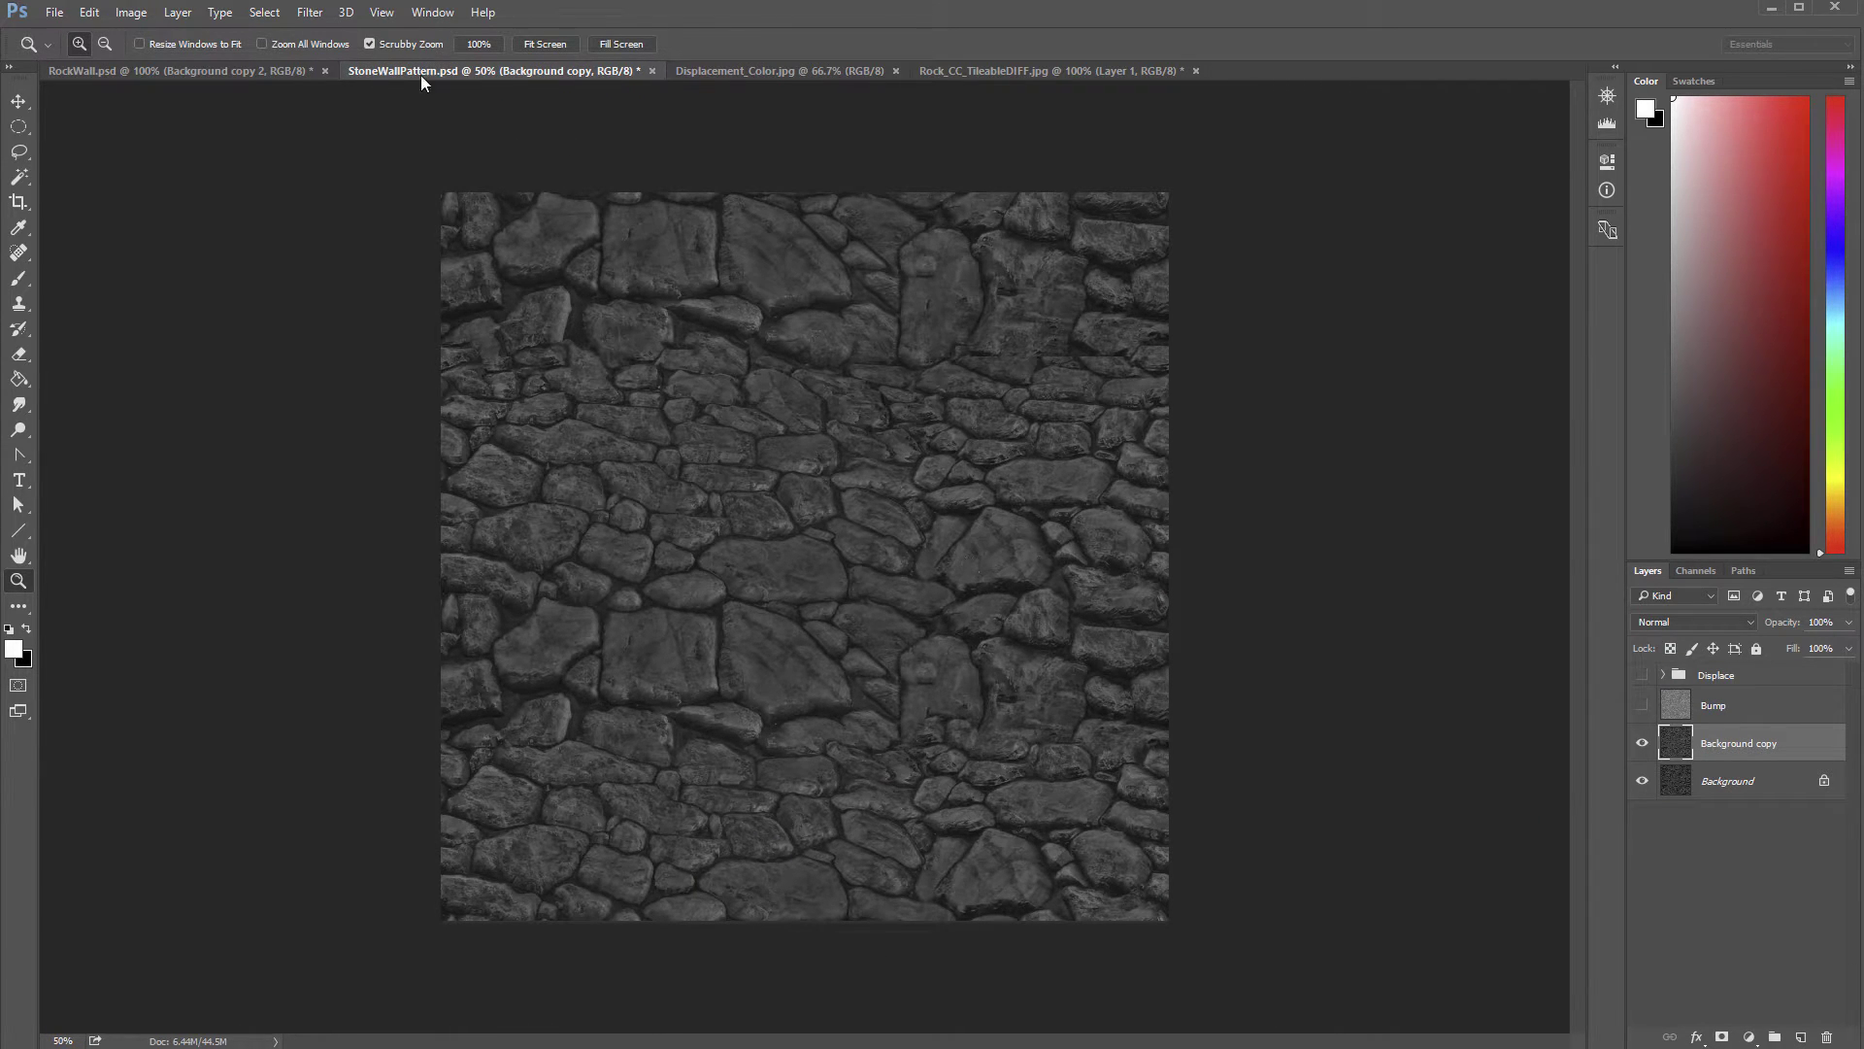
Step: Preview Filter > Other > Offset with wrap-around, then cancel without applying it
left_click(321, 14)
mouse_move(358, 392)
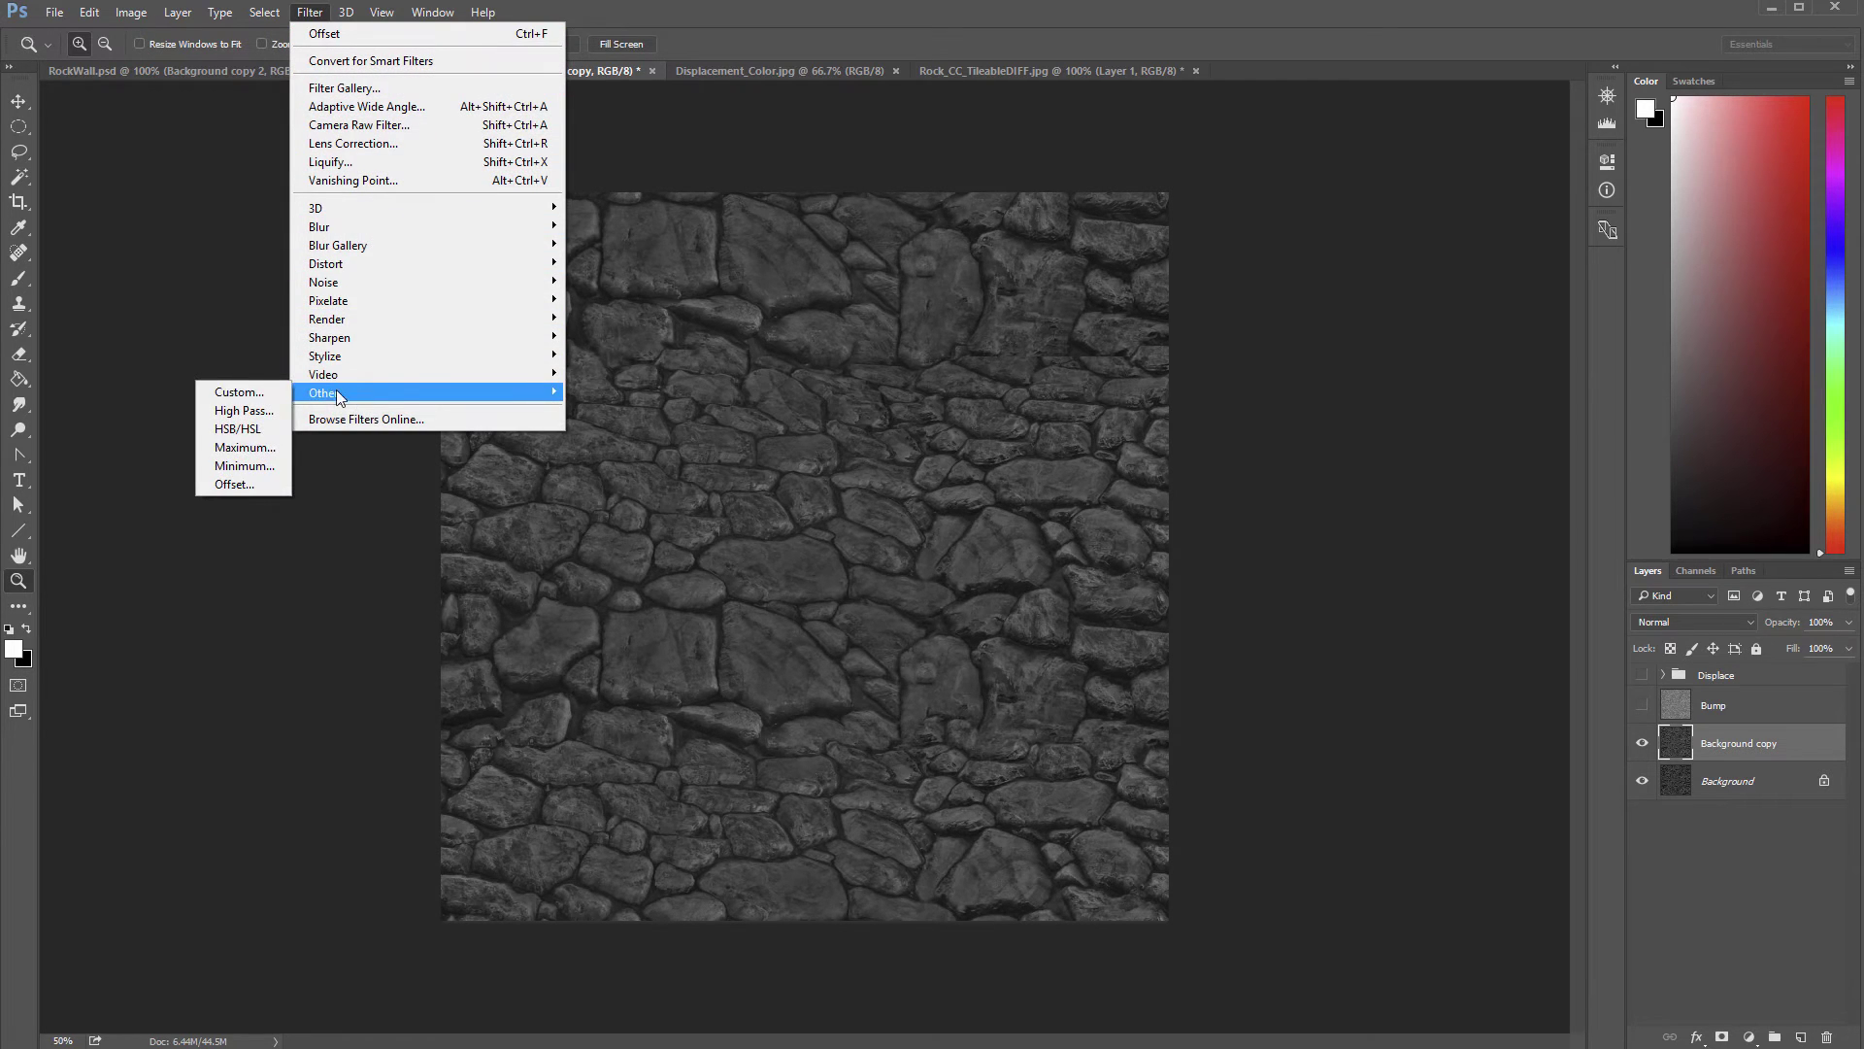
left_click(237, 483)
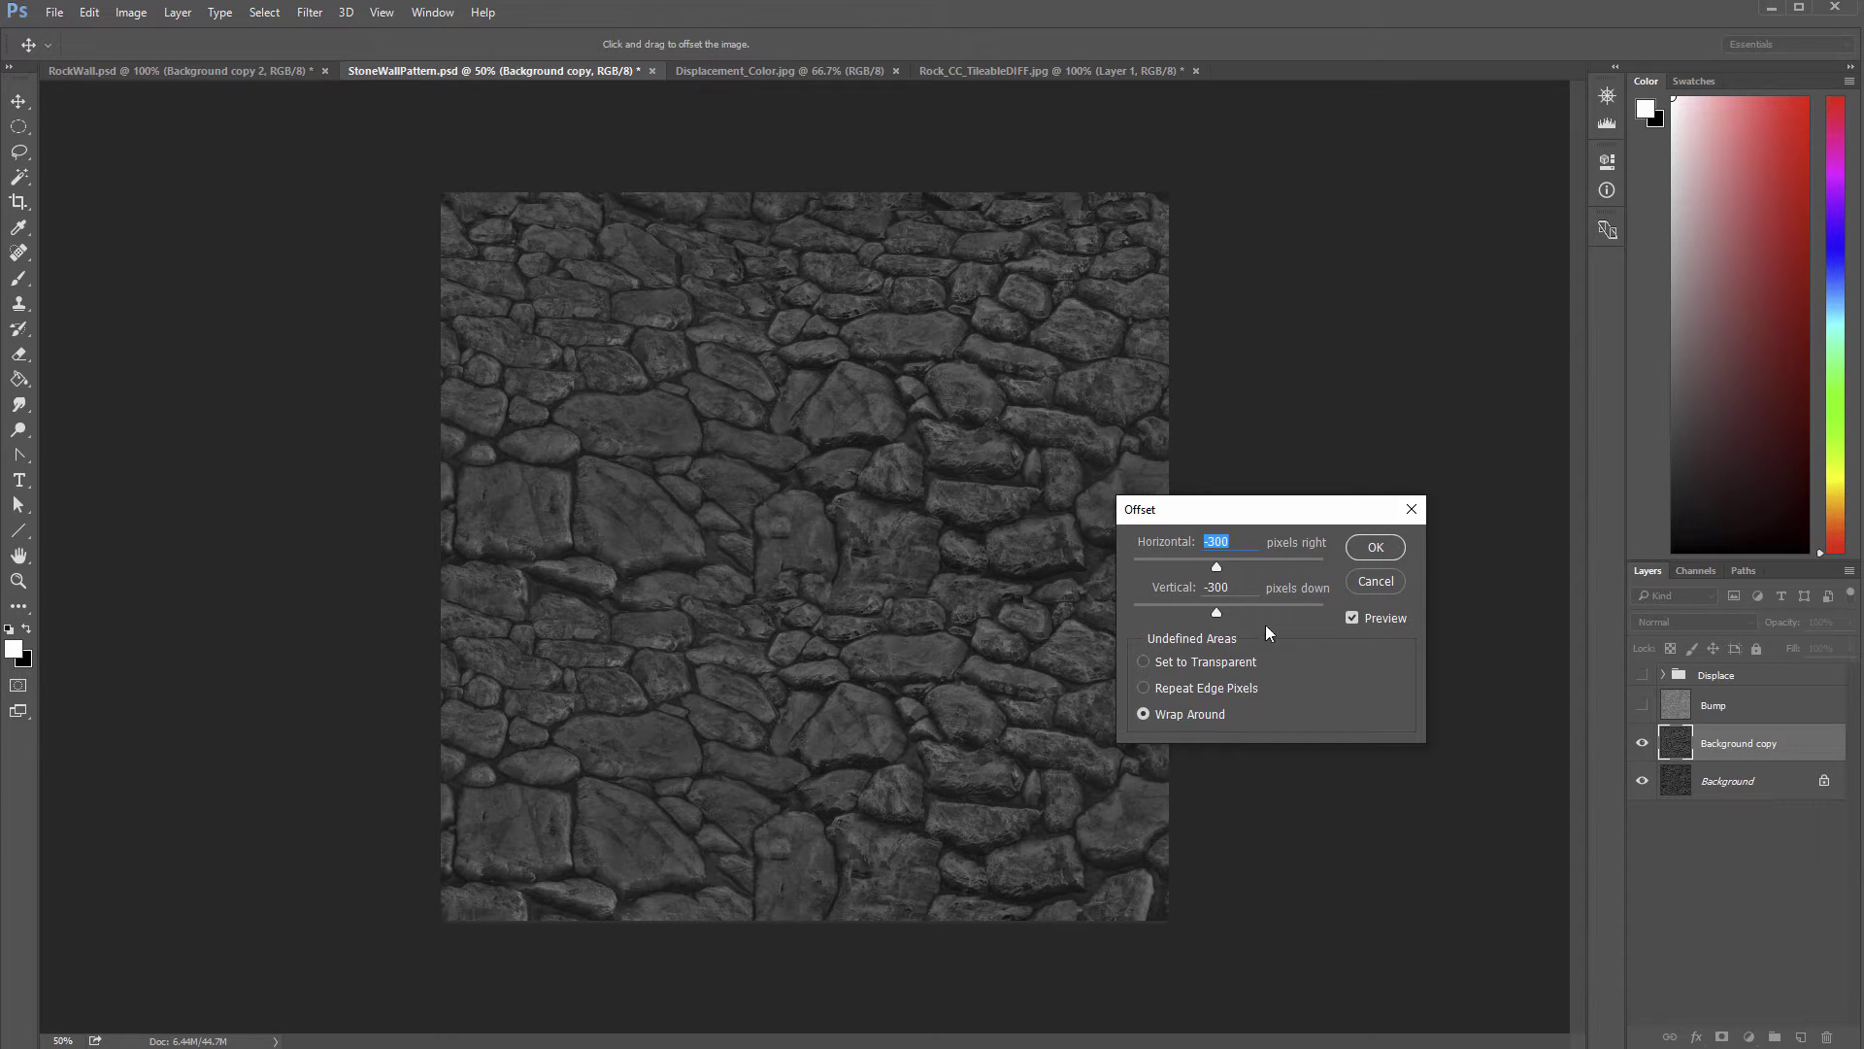
left_click(1375, 582)
key("z")
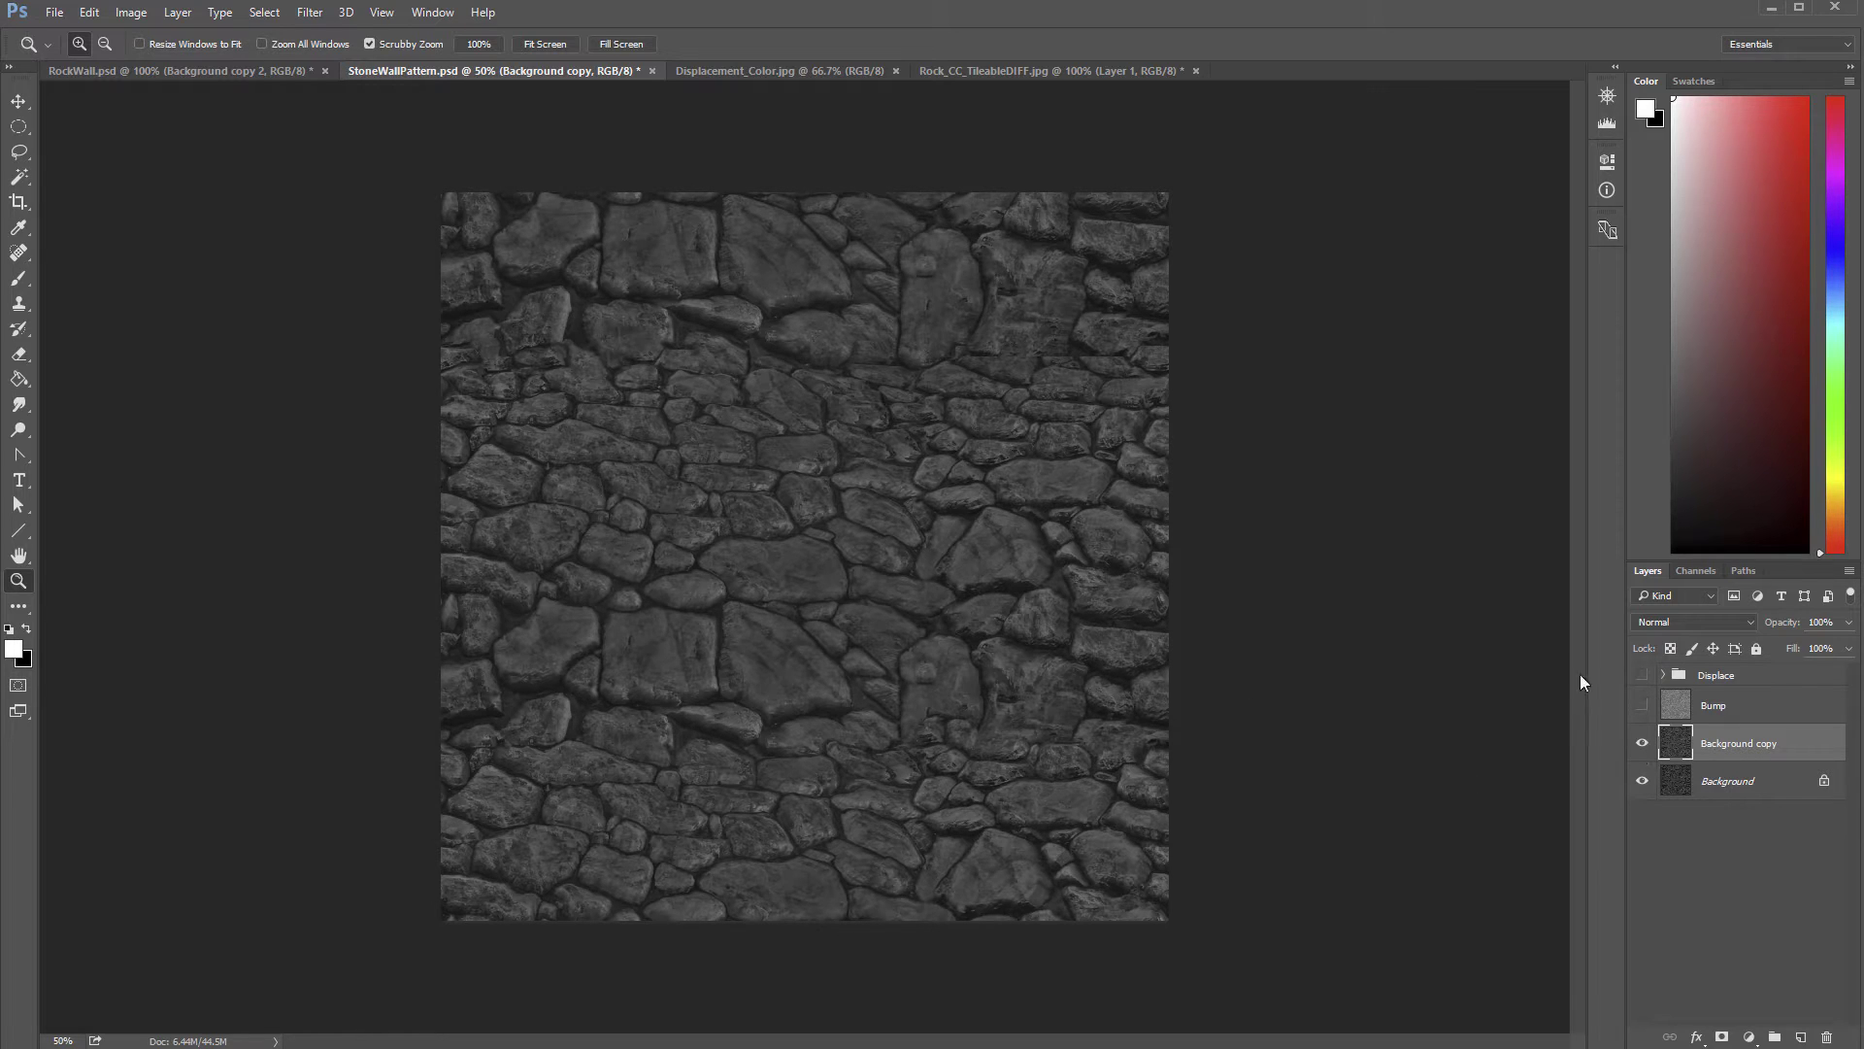
Step: Show the Displace group and zoom to 100% on the displaced stones
left_click(1642, 676)
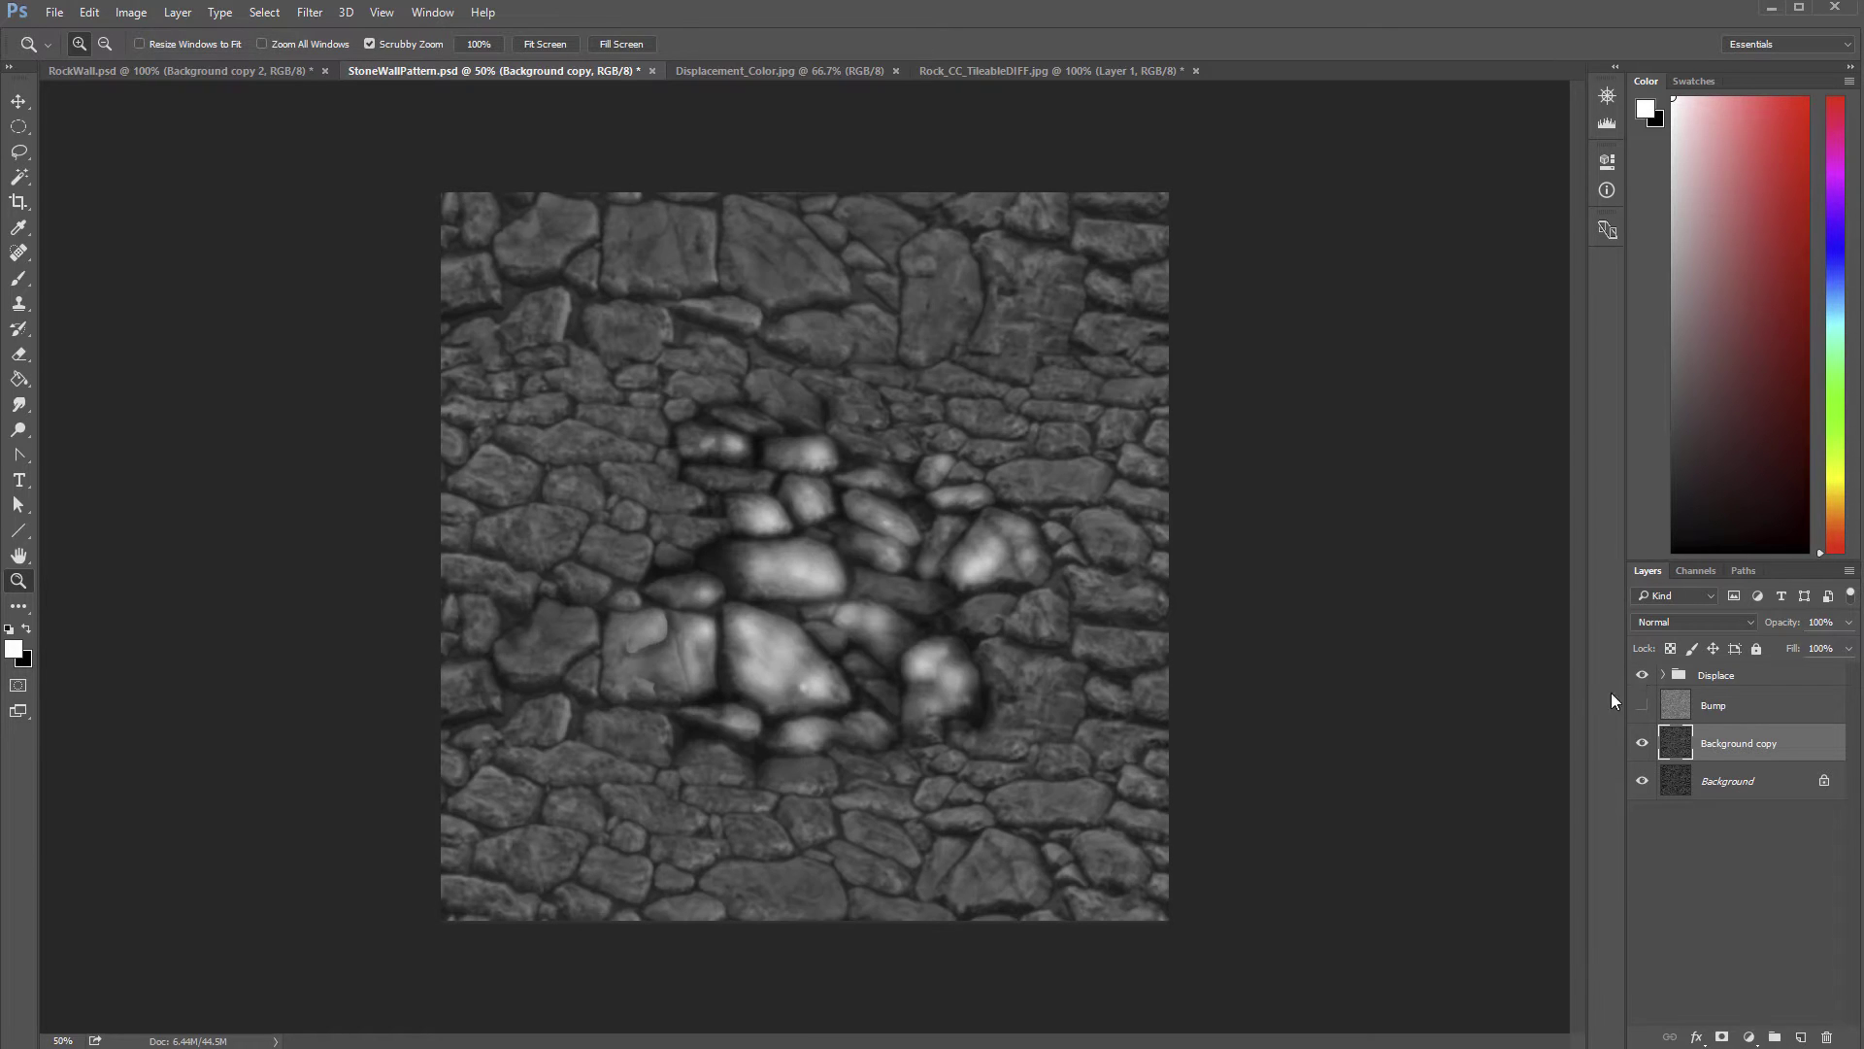
left_click(903, 615)
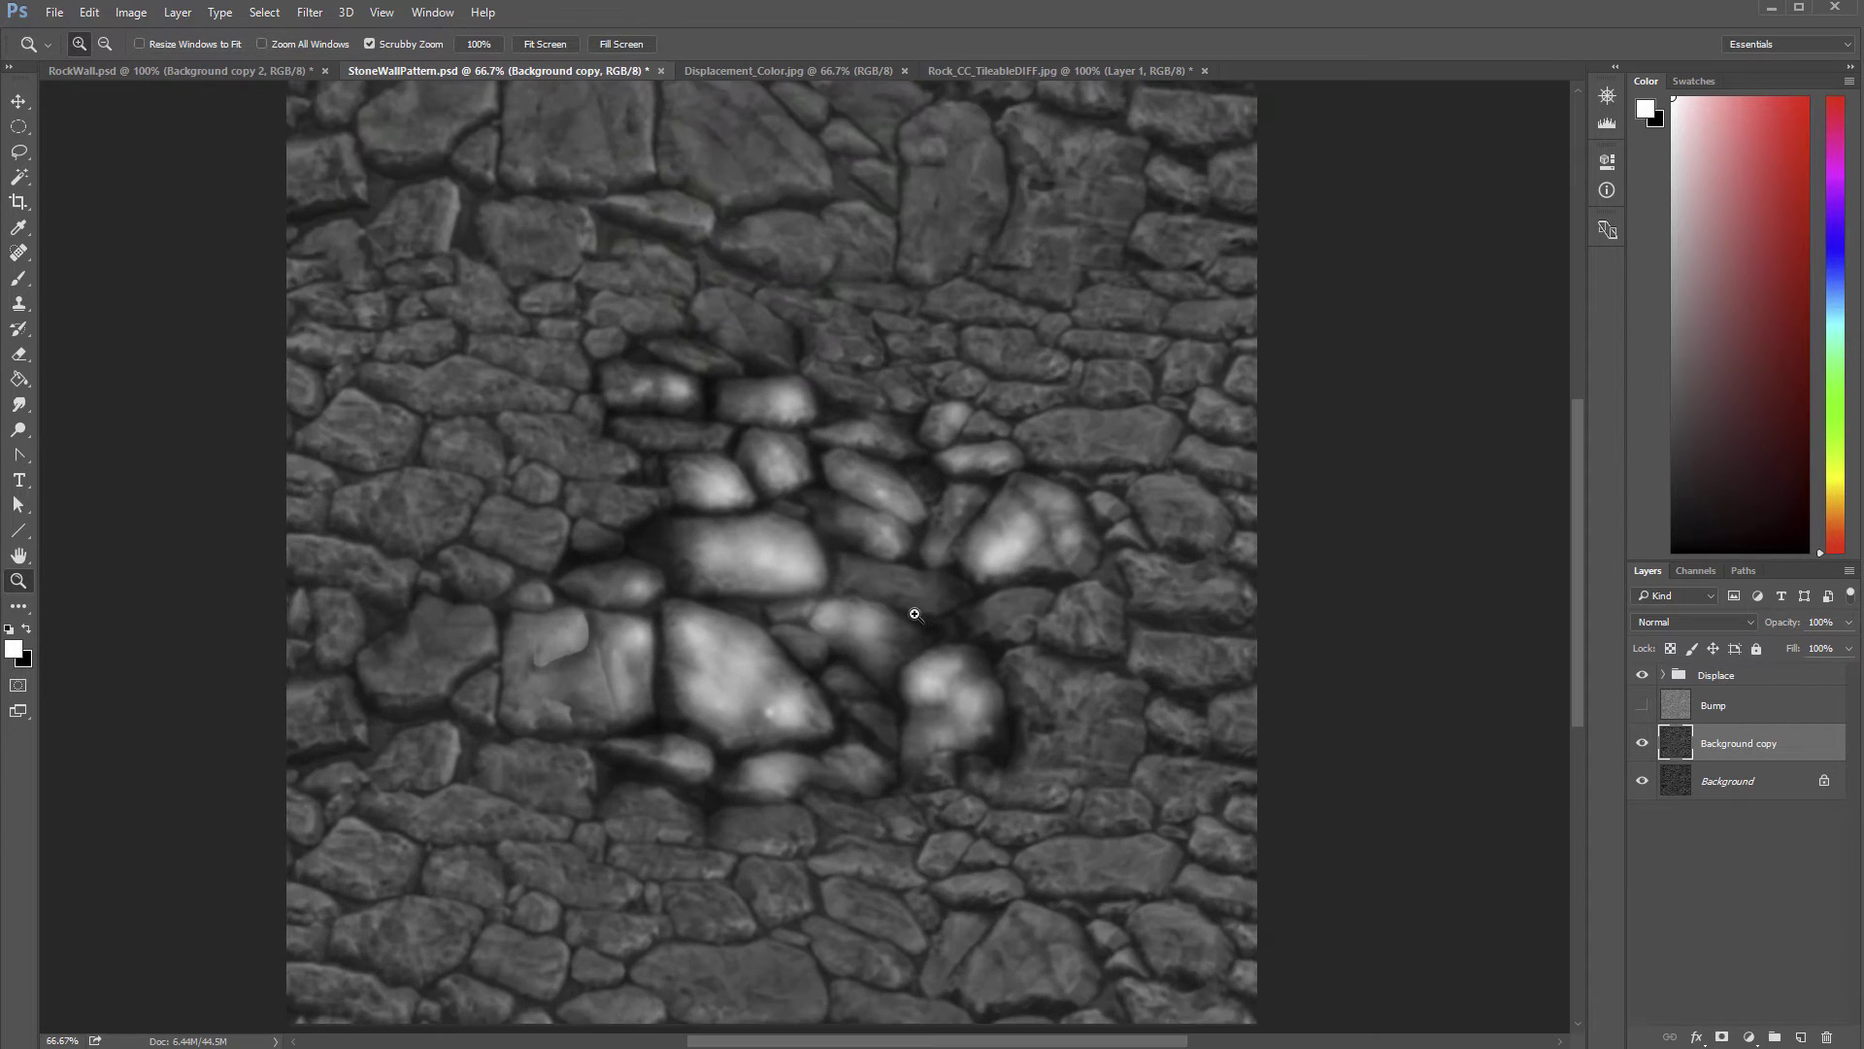
left_click(912, 612)
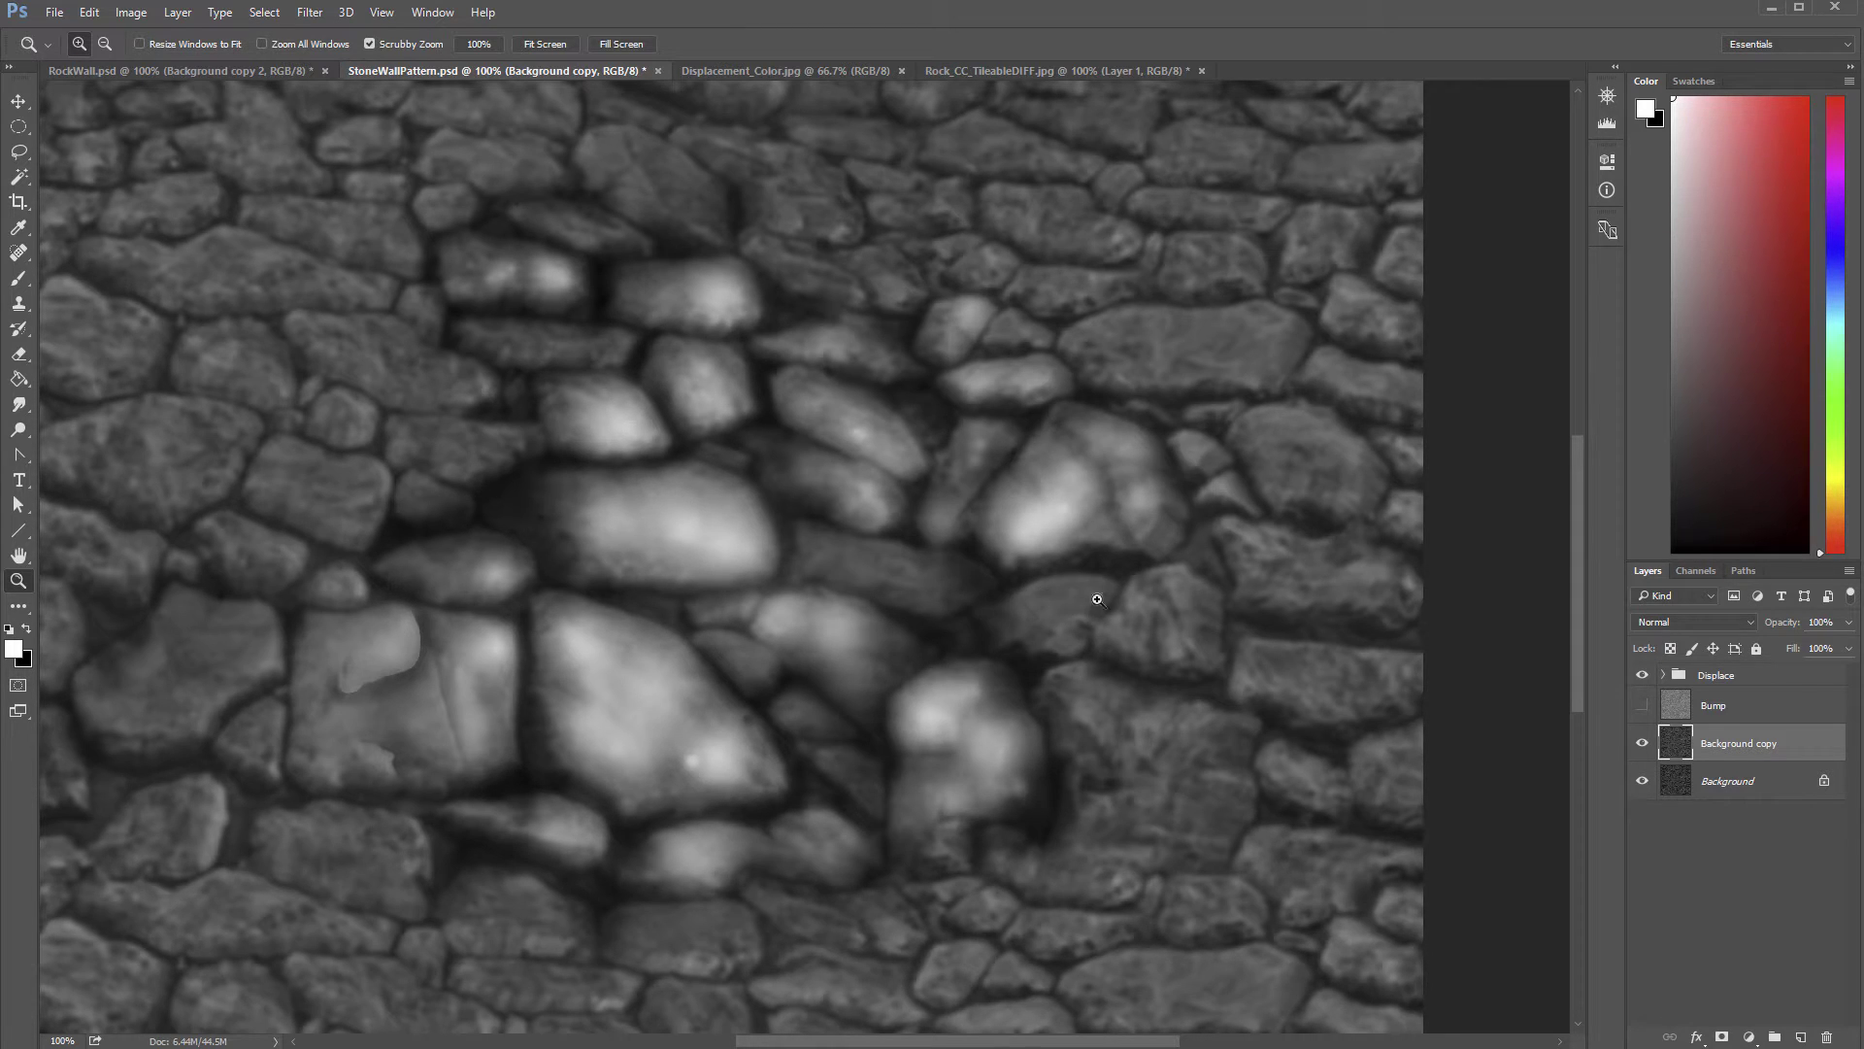
Step: Turn off Disp_Detail and Disp_Strong, then collapse and hide the Displace group and zoom out
left_click(1662, 676)
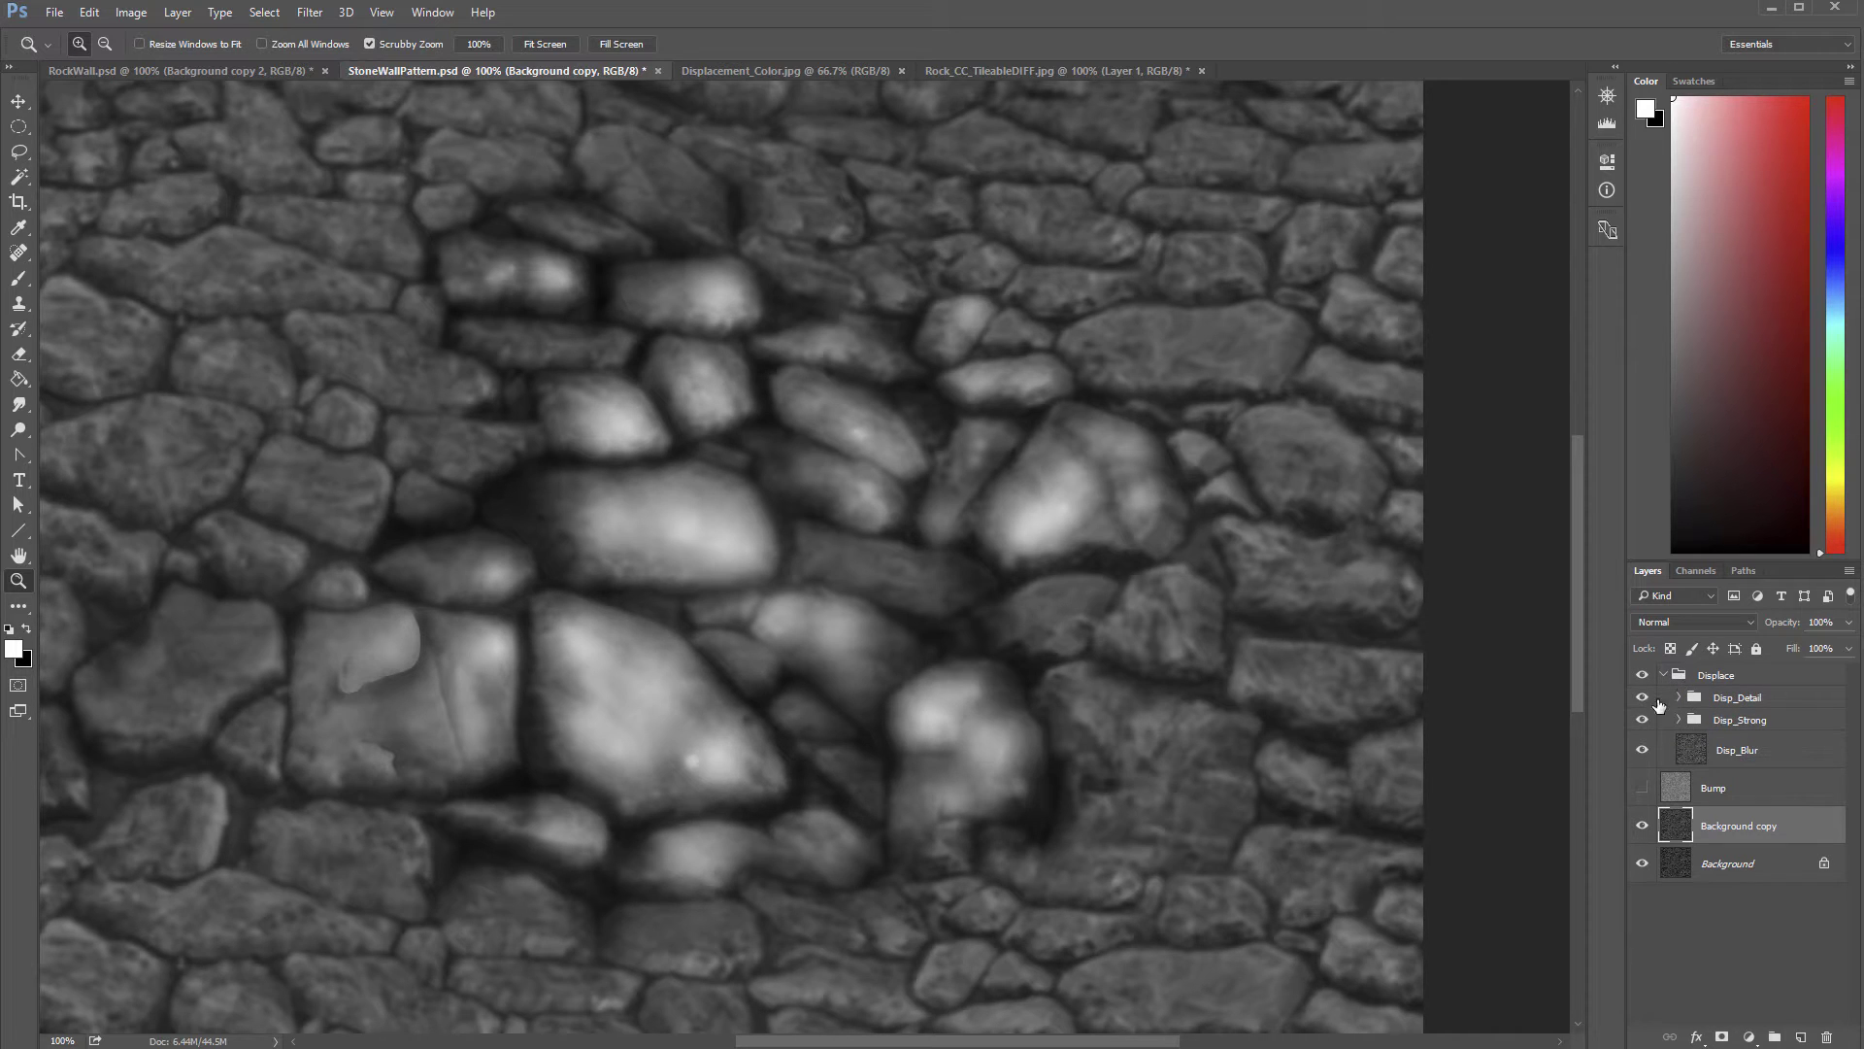
left_click(1644, 698)
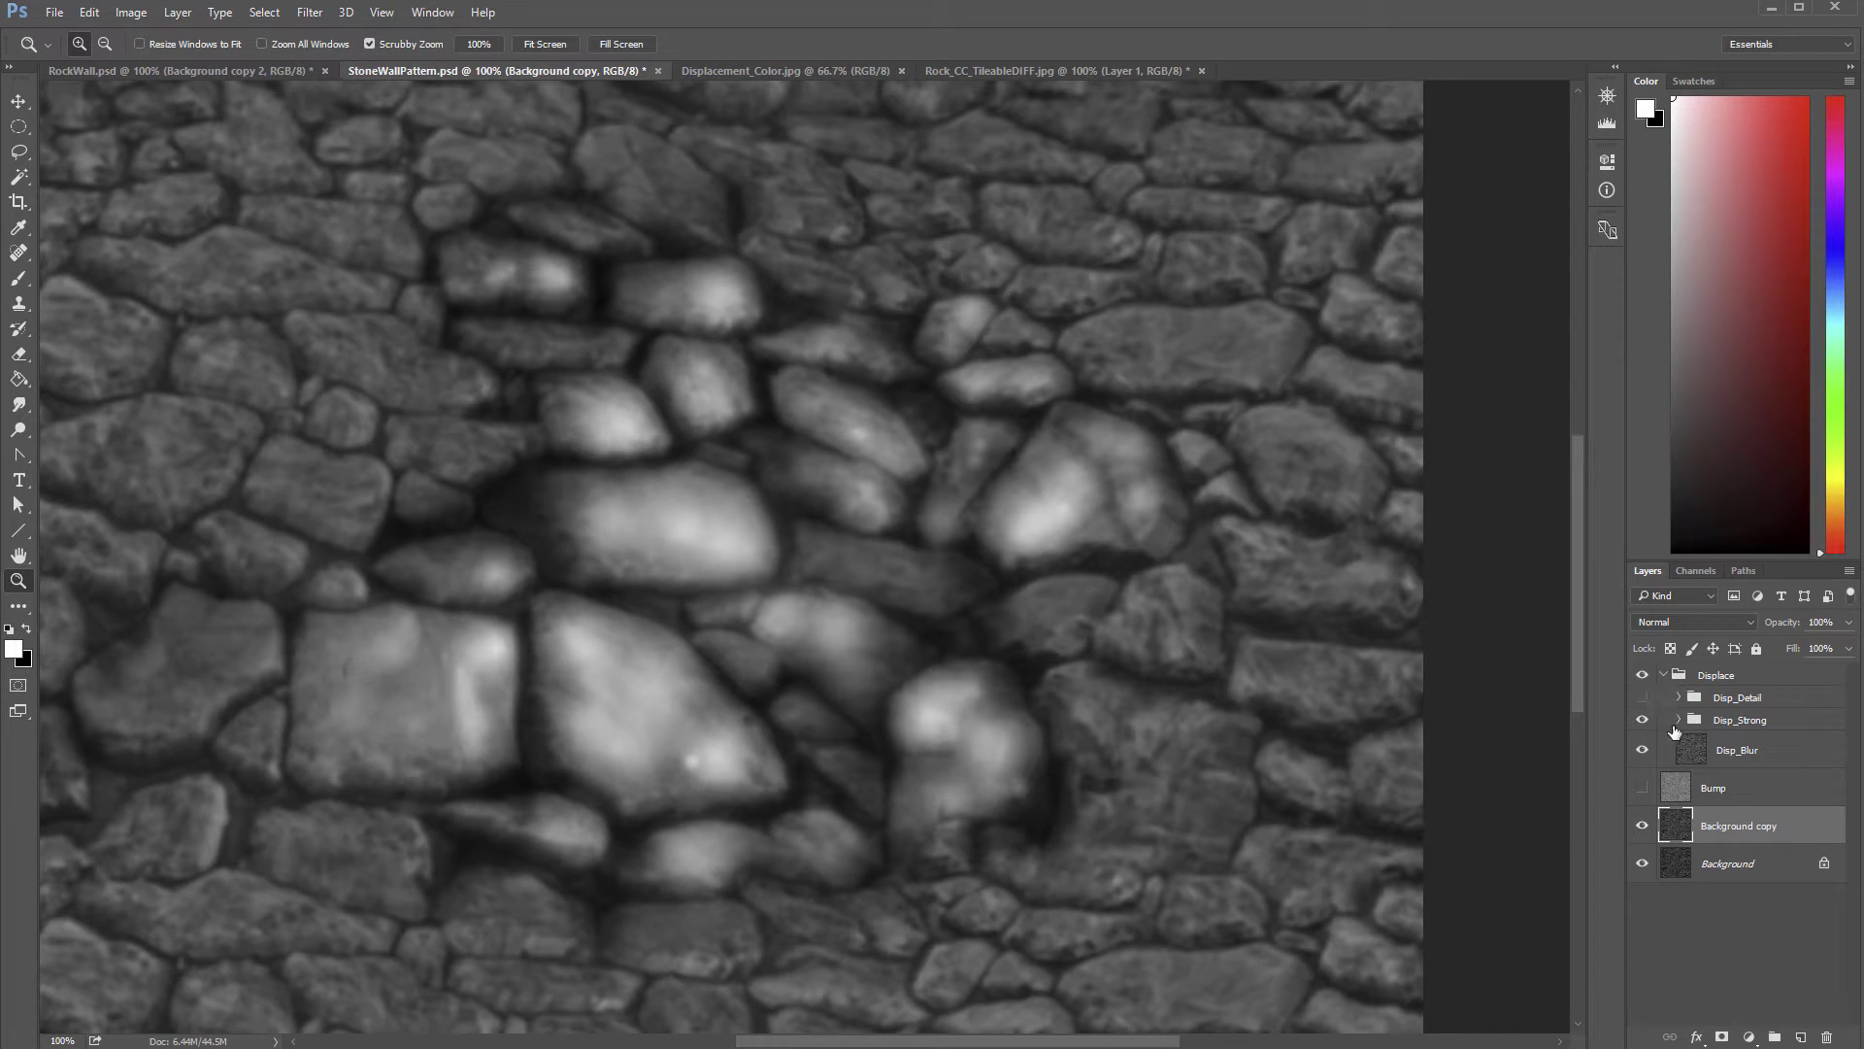
left_click(1646, 721)
left_click(1646, 720)
left_click(1644, 720)
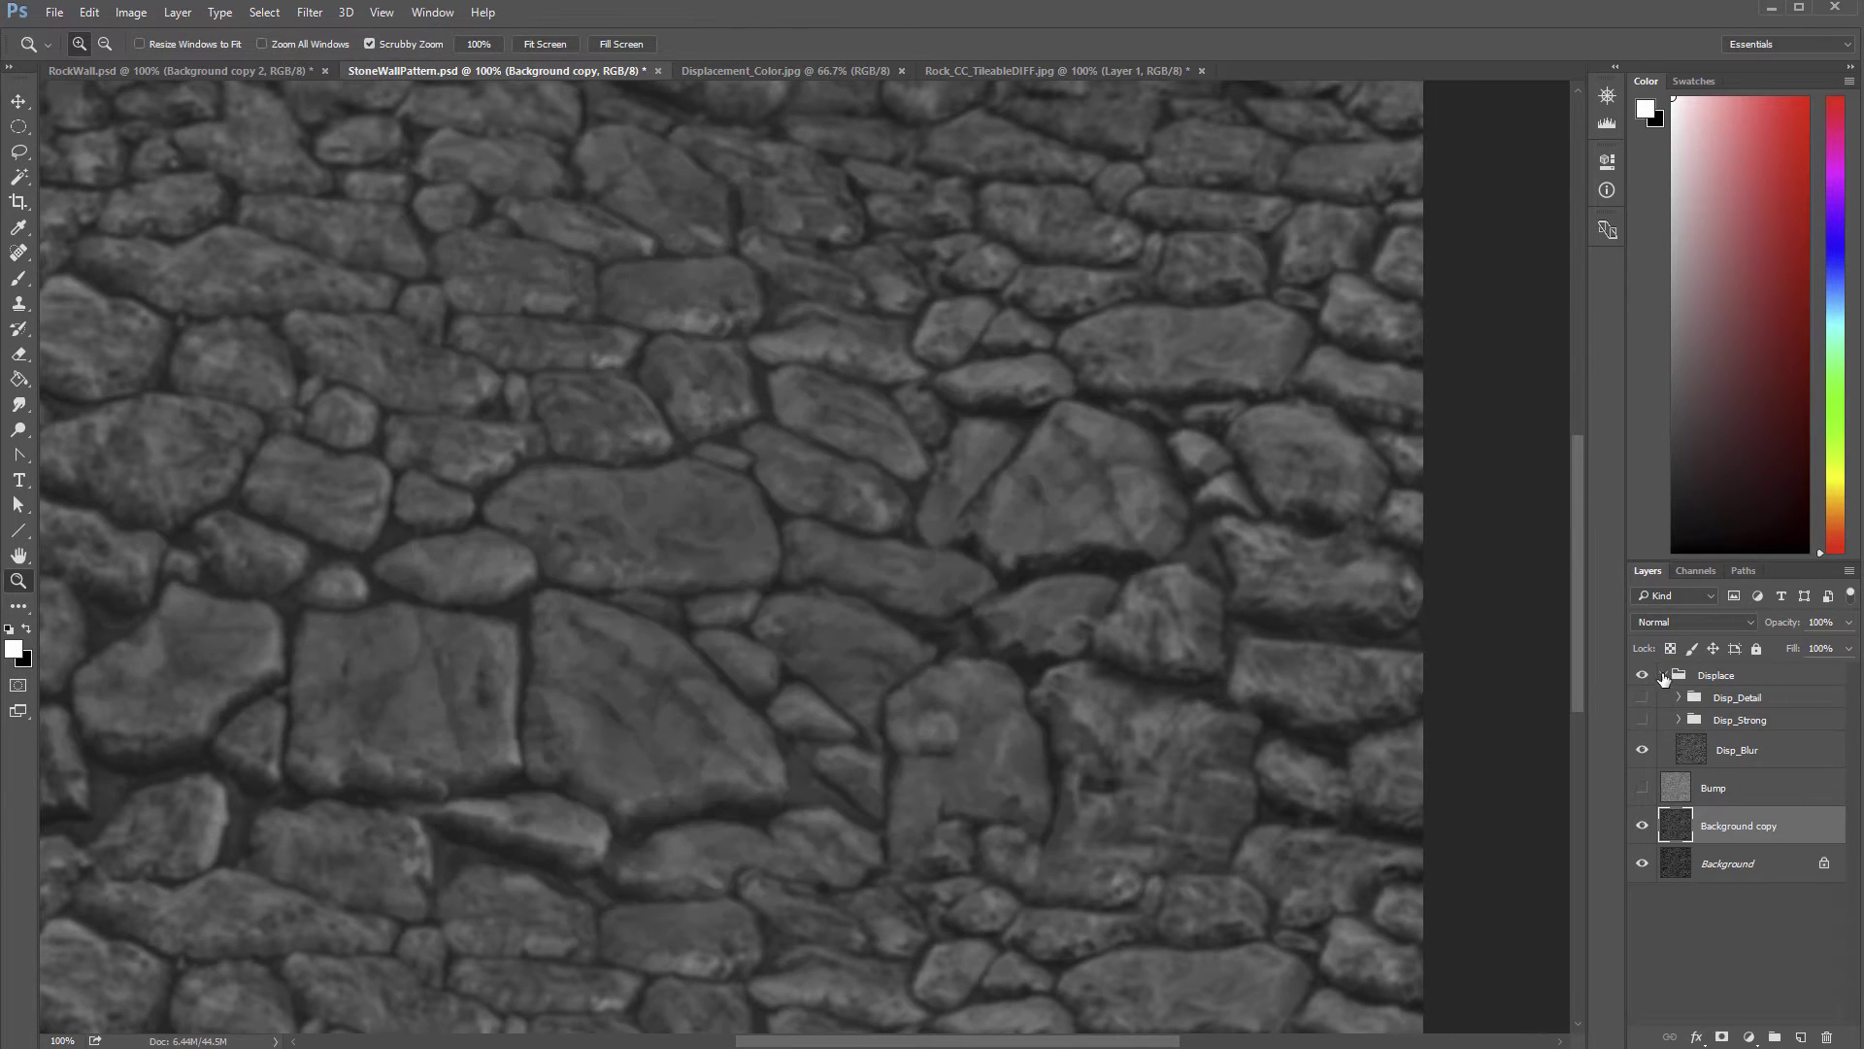
left_click(1664, 675)
left_click(1643, 677)
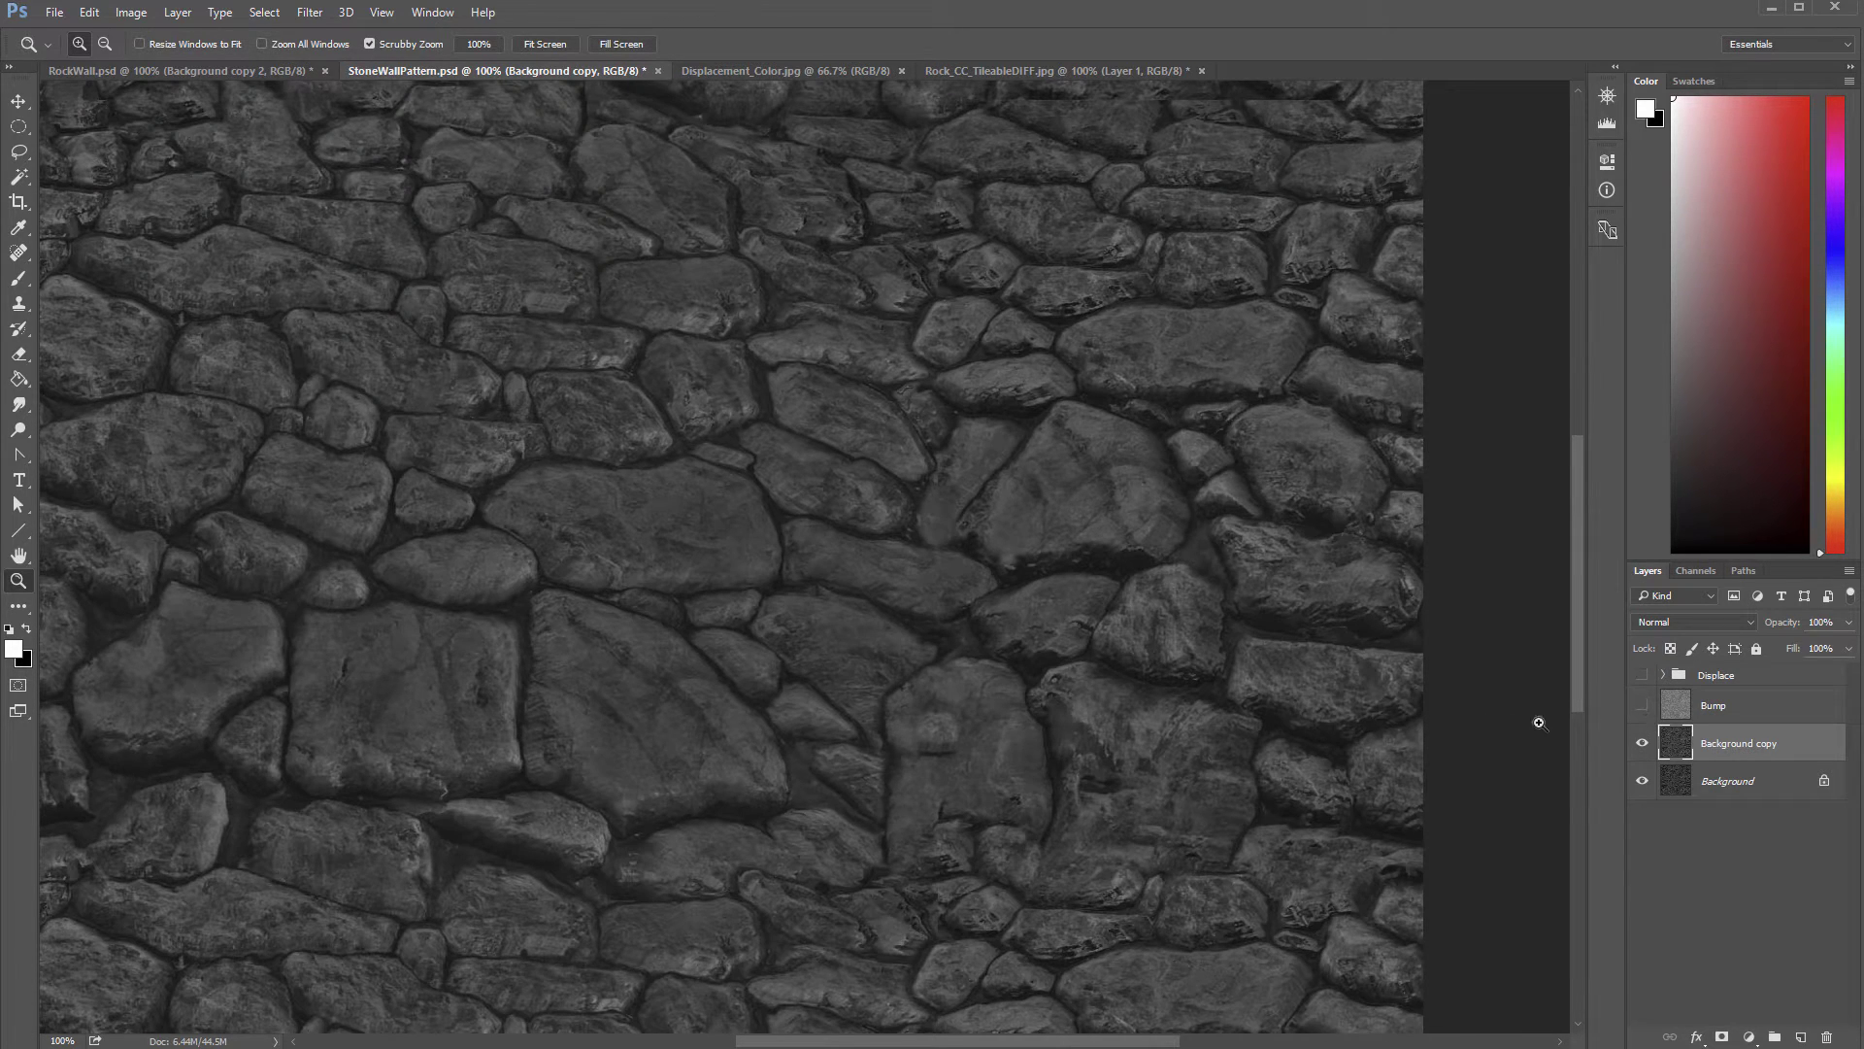
left_click(1096, 713, "alt")
left_click(1116, 699, "alt")
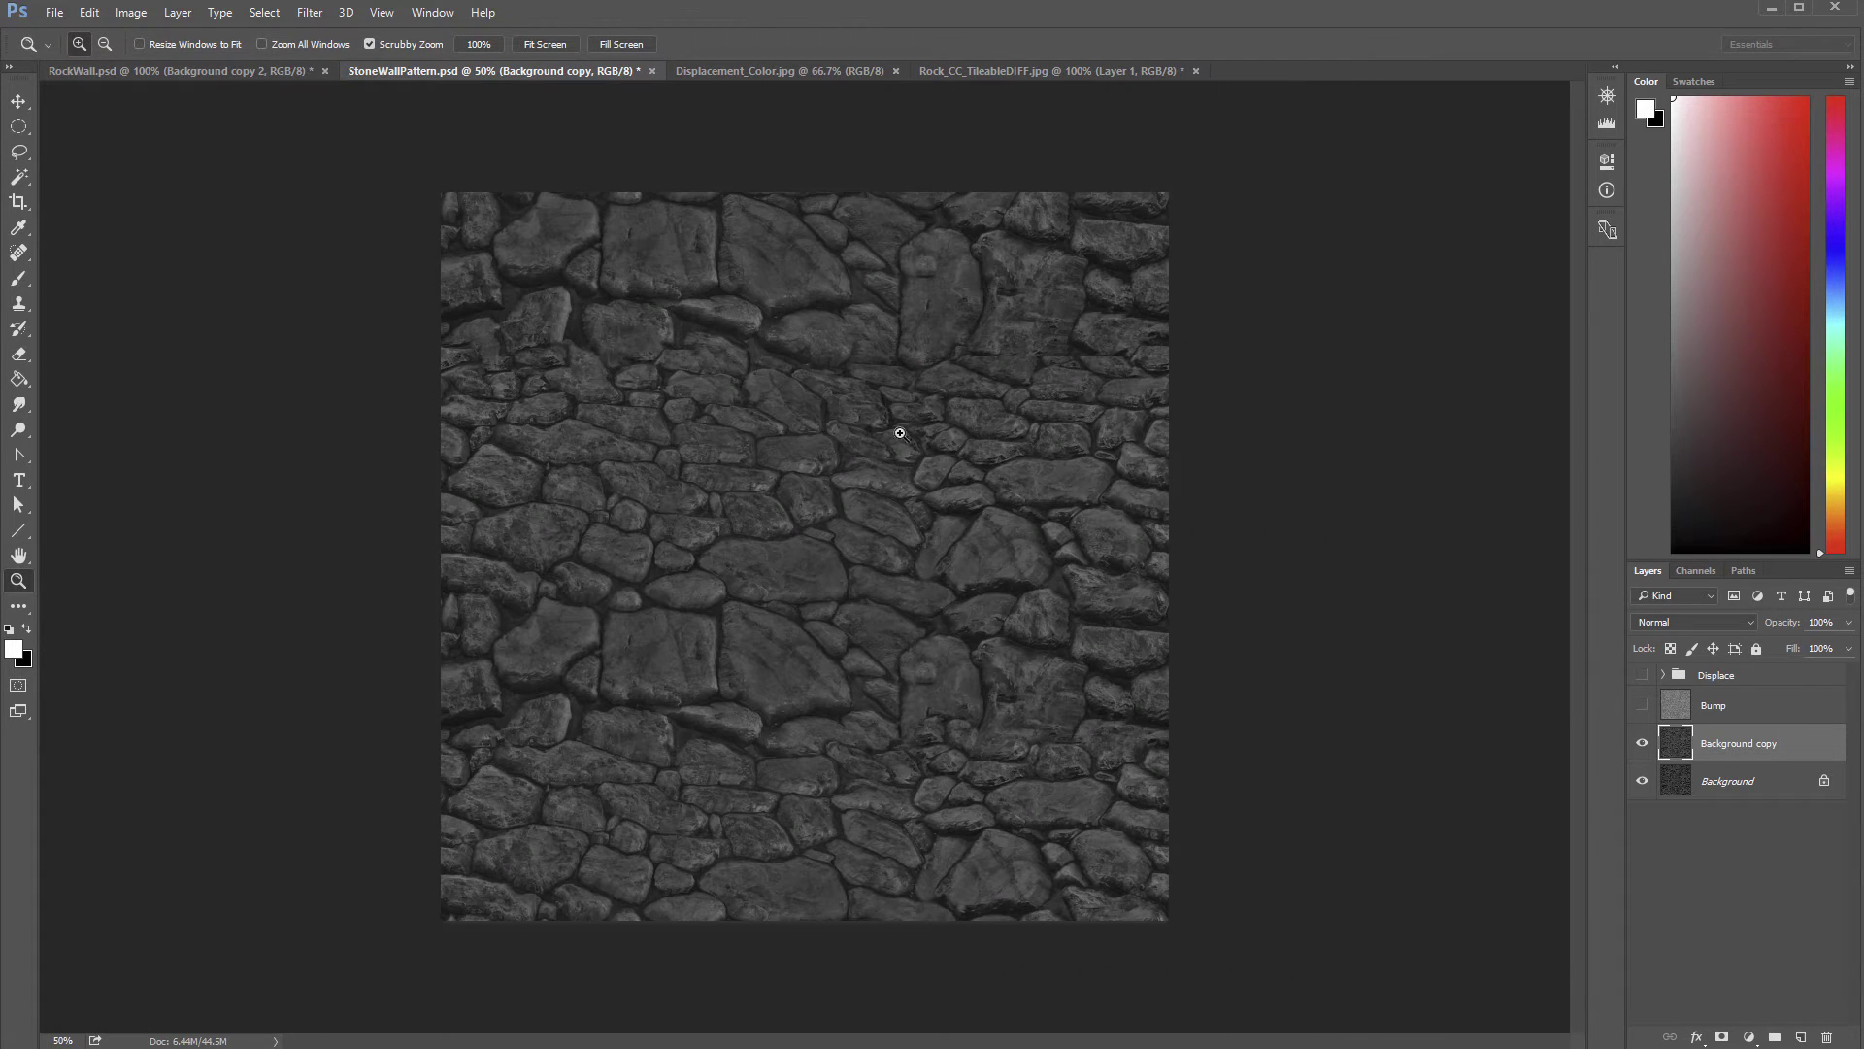
Step: Show the Info panel from the Window menu and select the Eyedropper tool
left_click(433, 12)
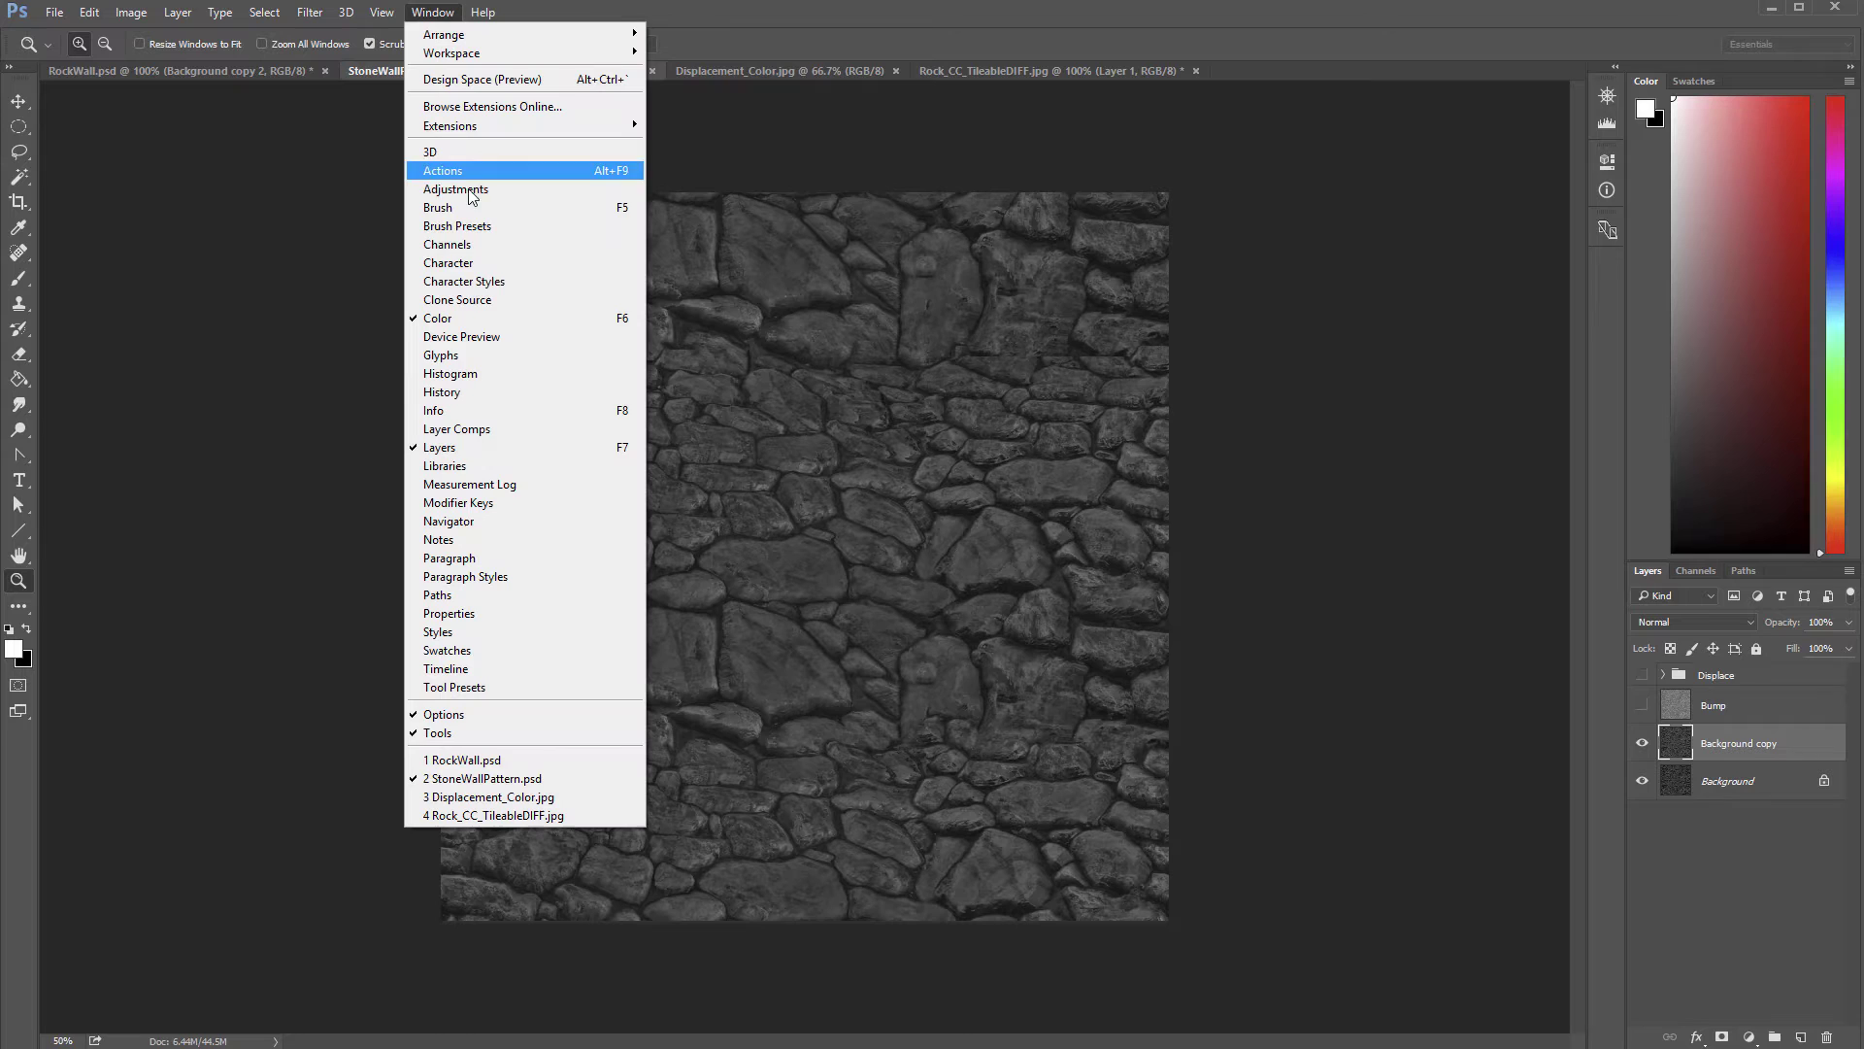
left_click(476, 412)
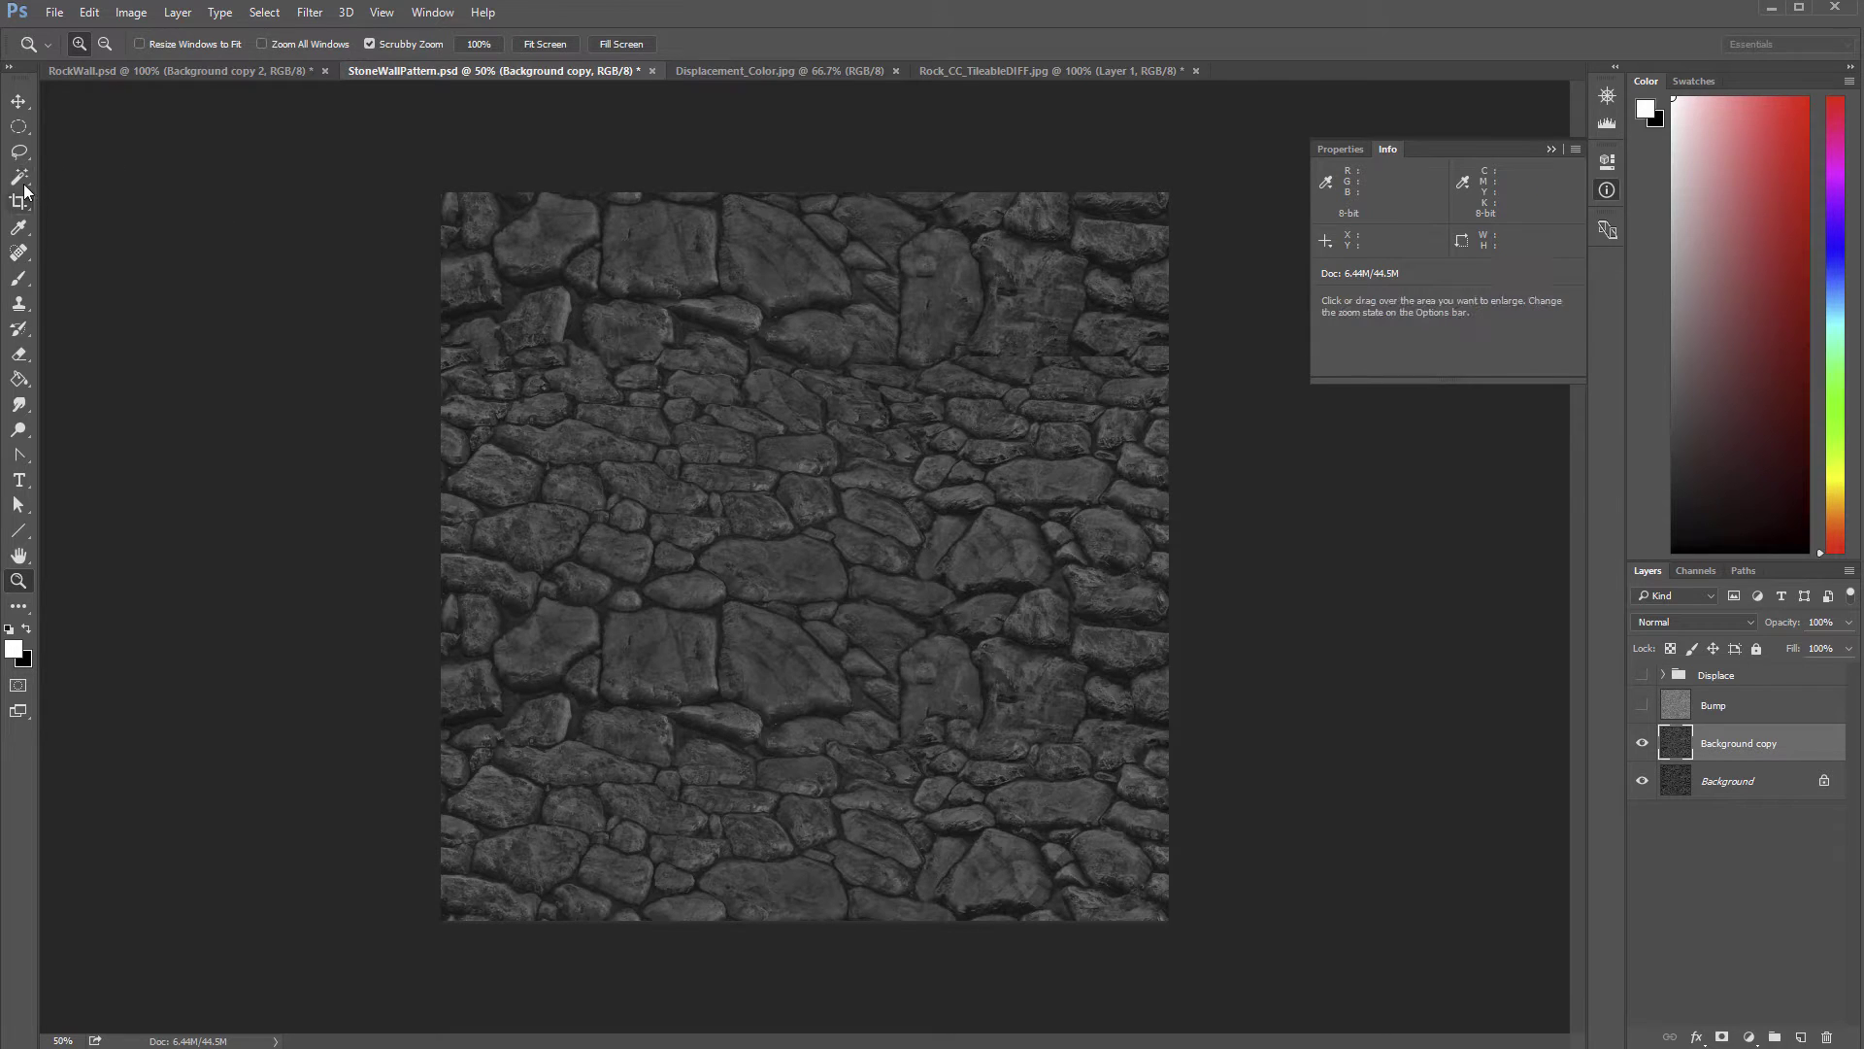
left_click(19, 228)
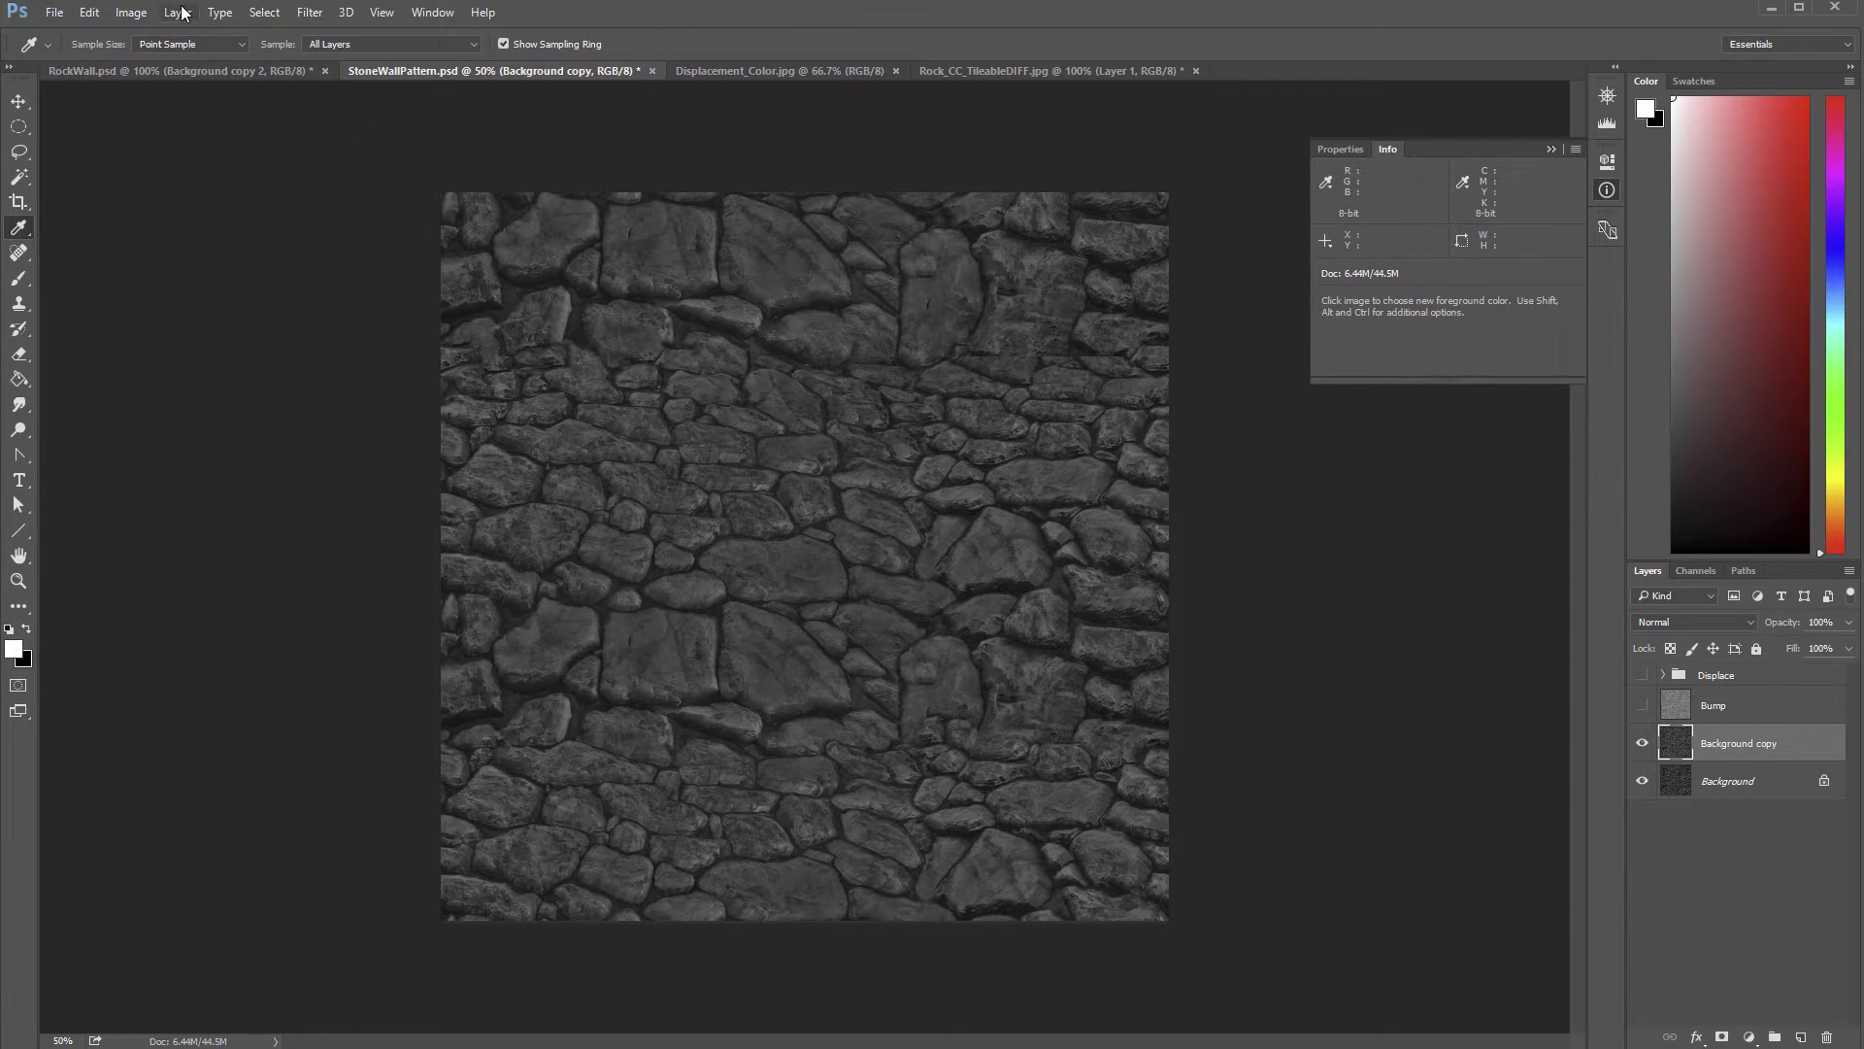
Step: Apply Levels to Background copy with a midtone gamma of 1.34
left_click(135, 14)
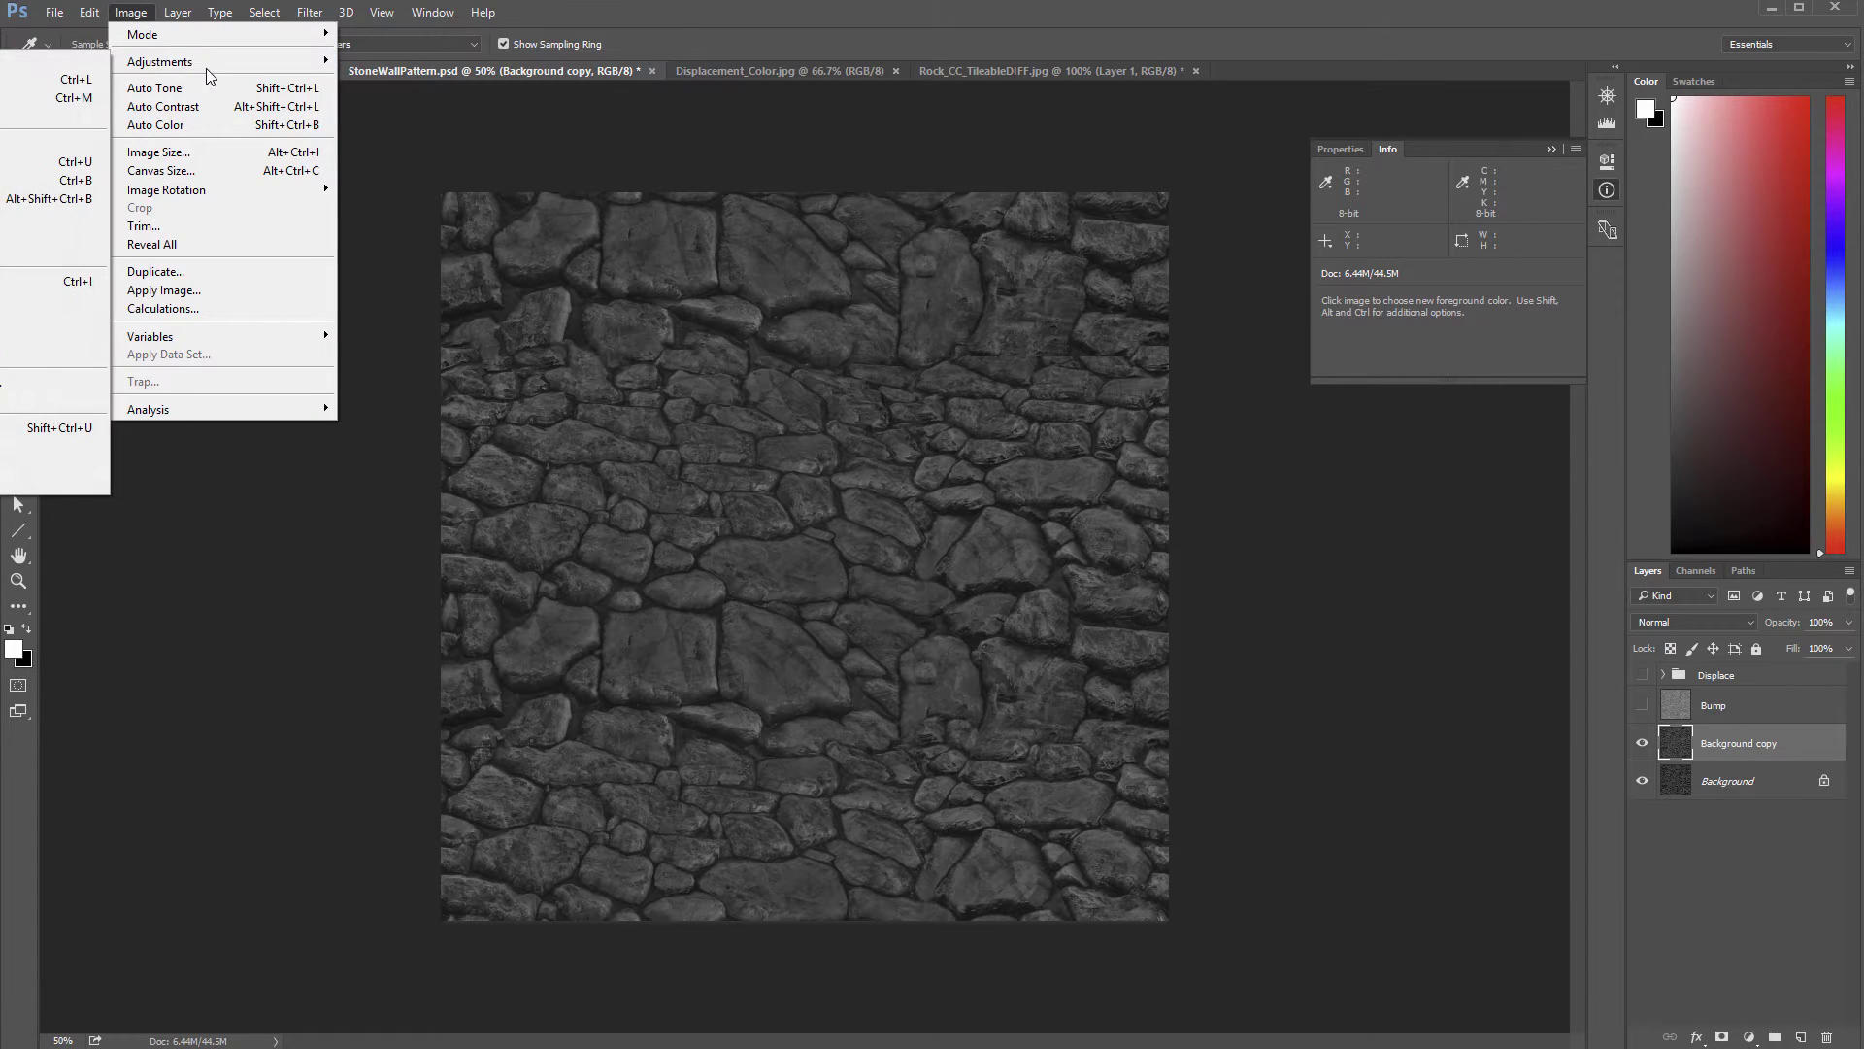
mouse_move(170, 68)
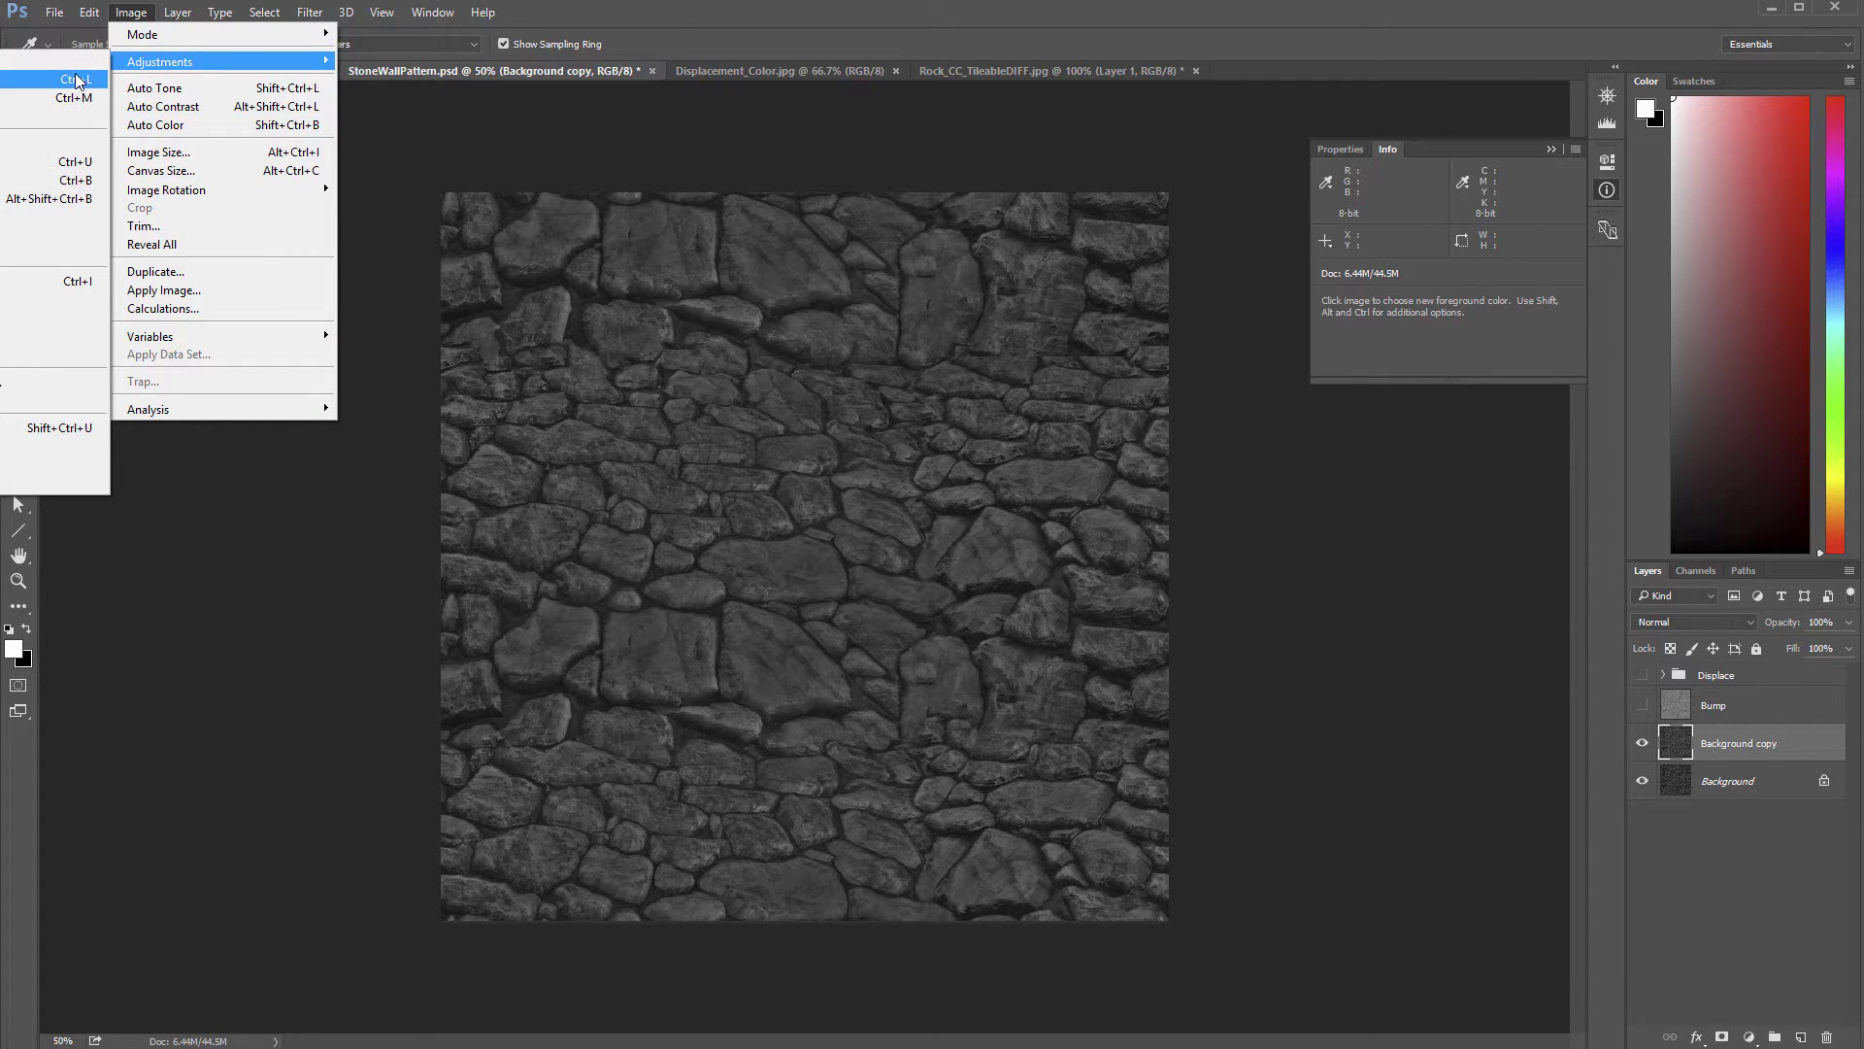
left_click(77, 81)
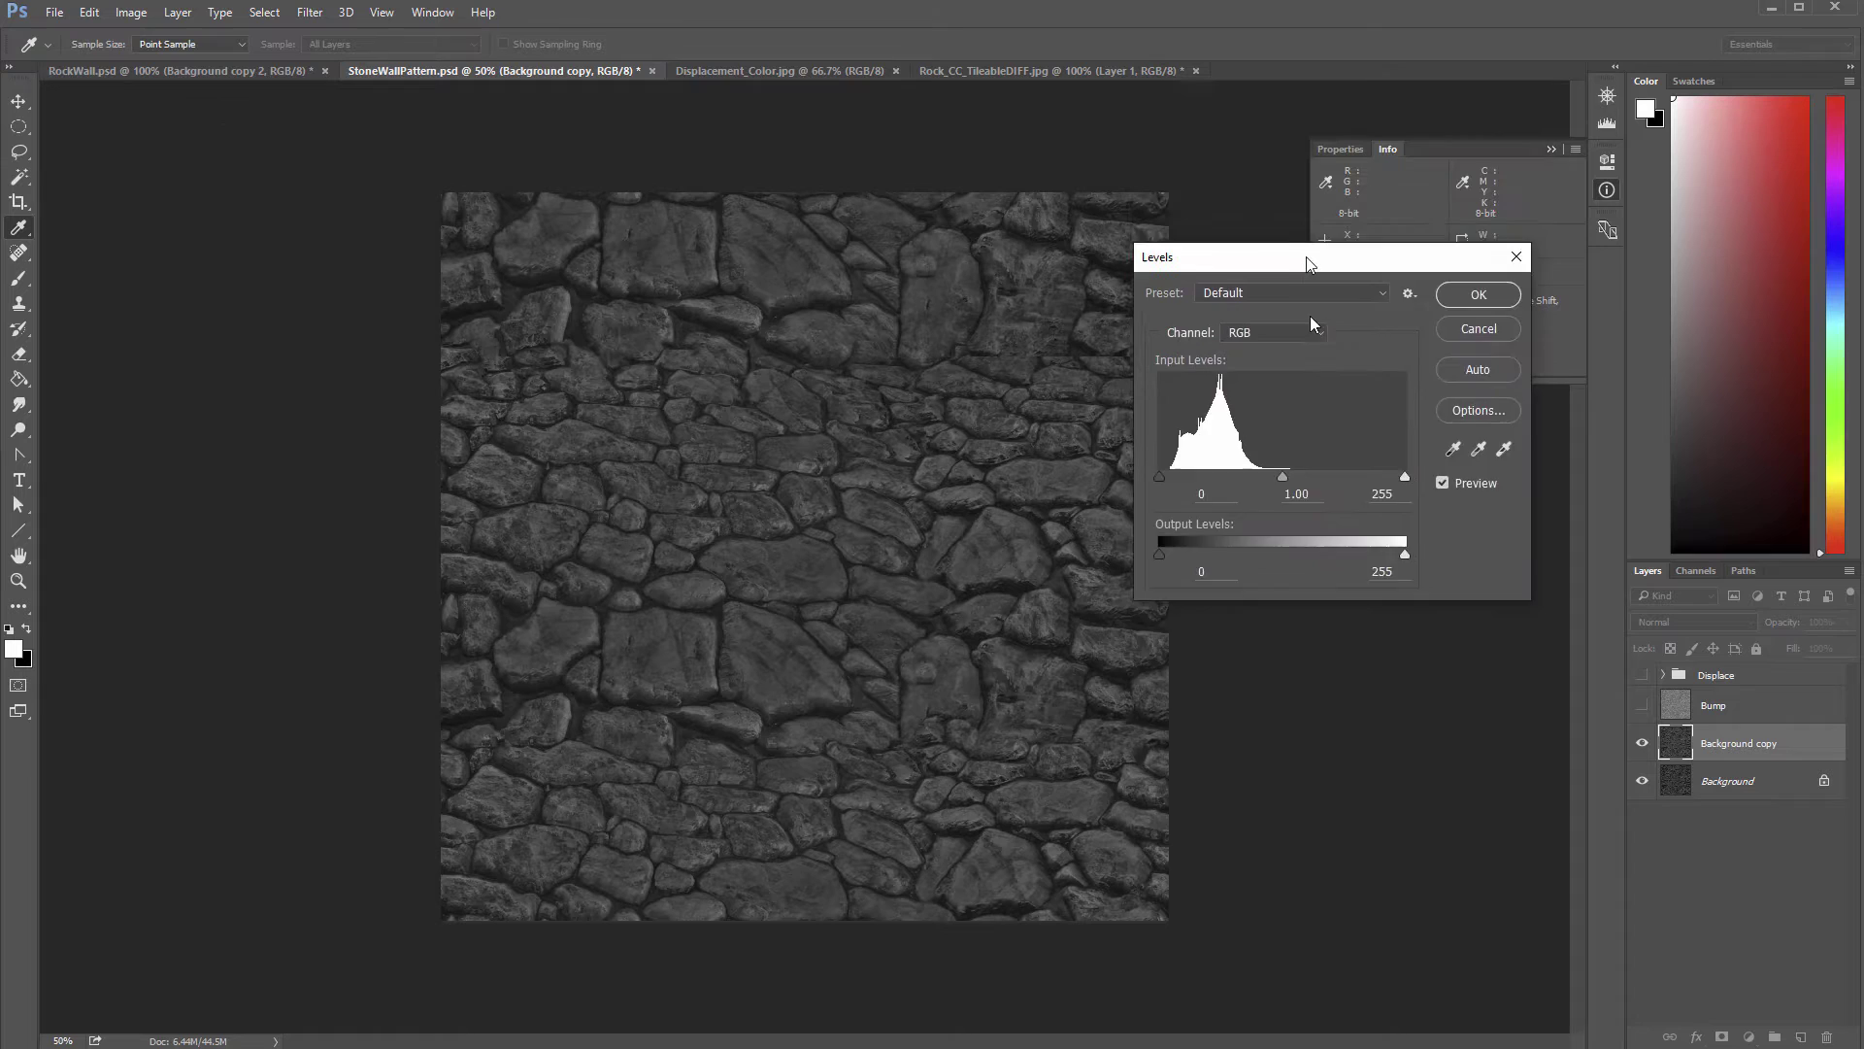
left_click_drag(1307, 264, 1334, 501)
left_click_drag(1305, 720, 1290, 713)
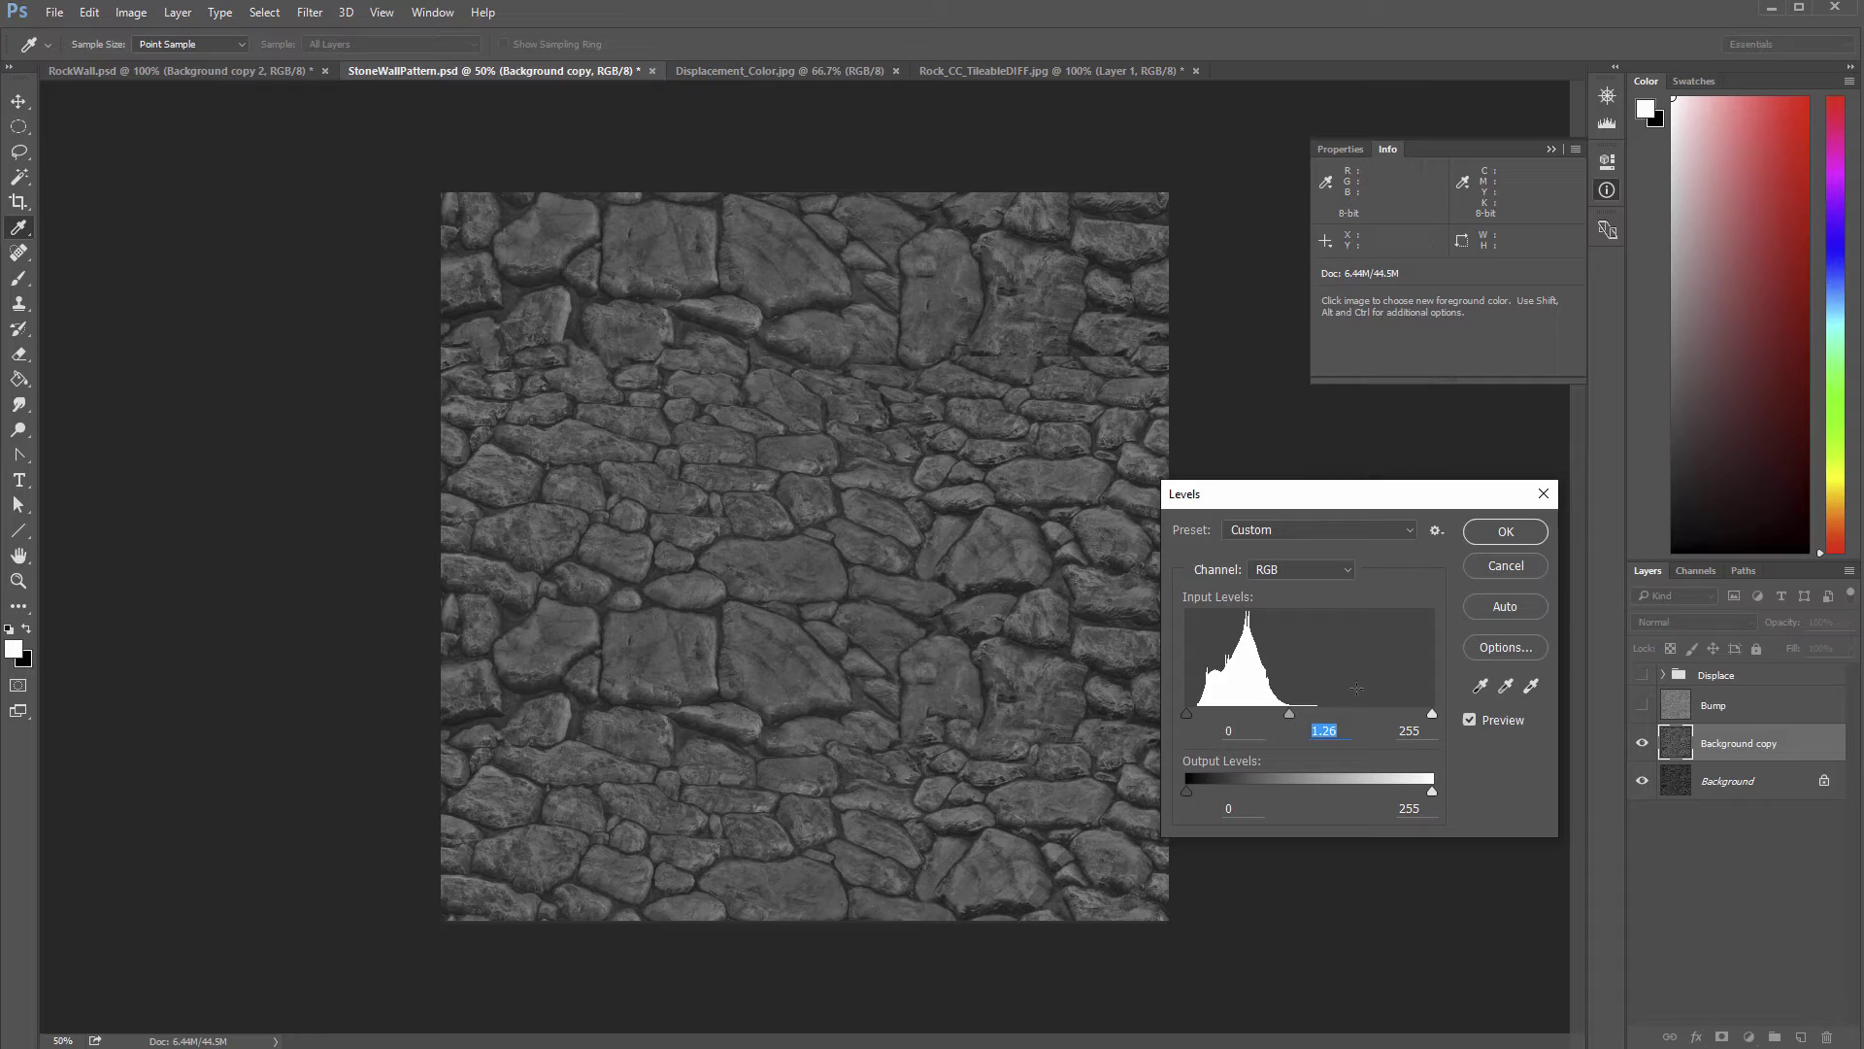
left_click(1284, 713)
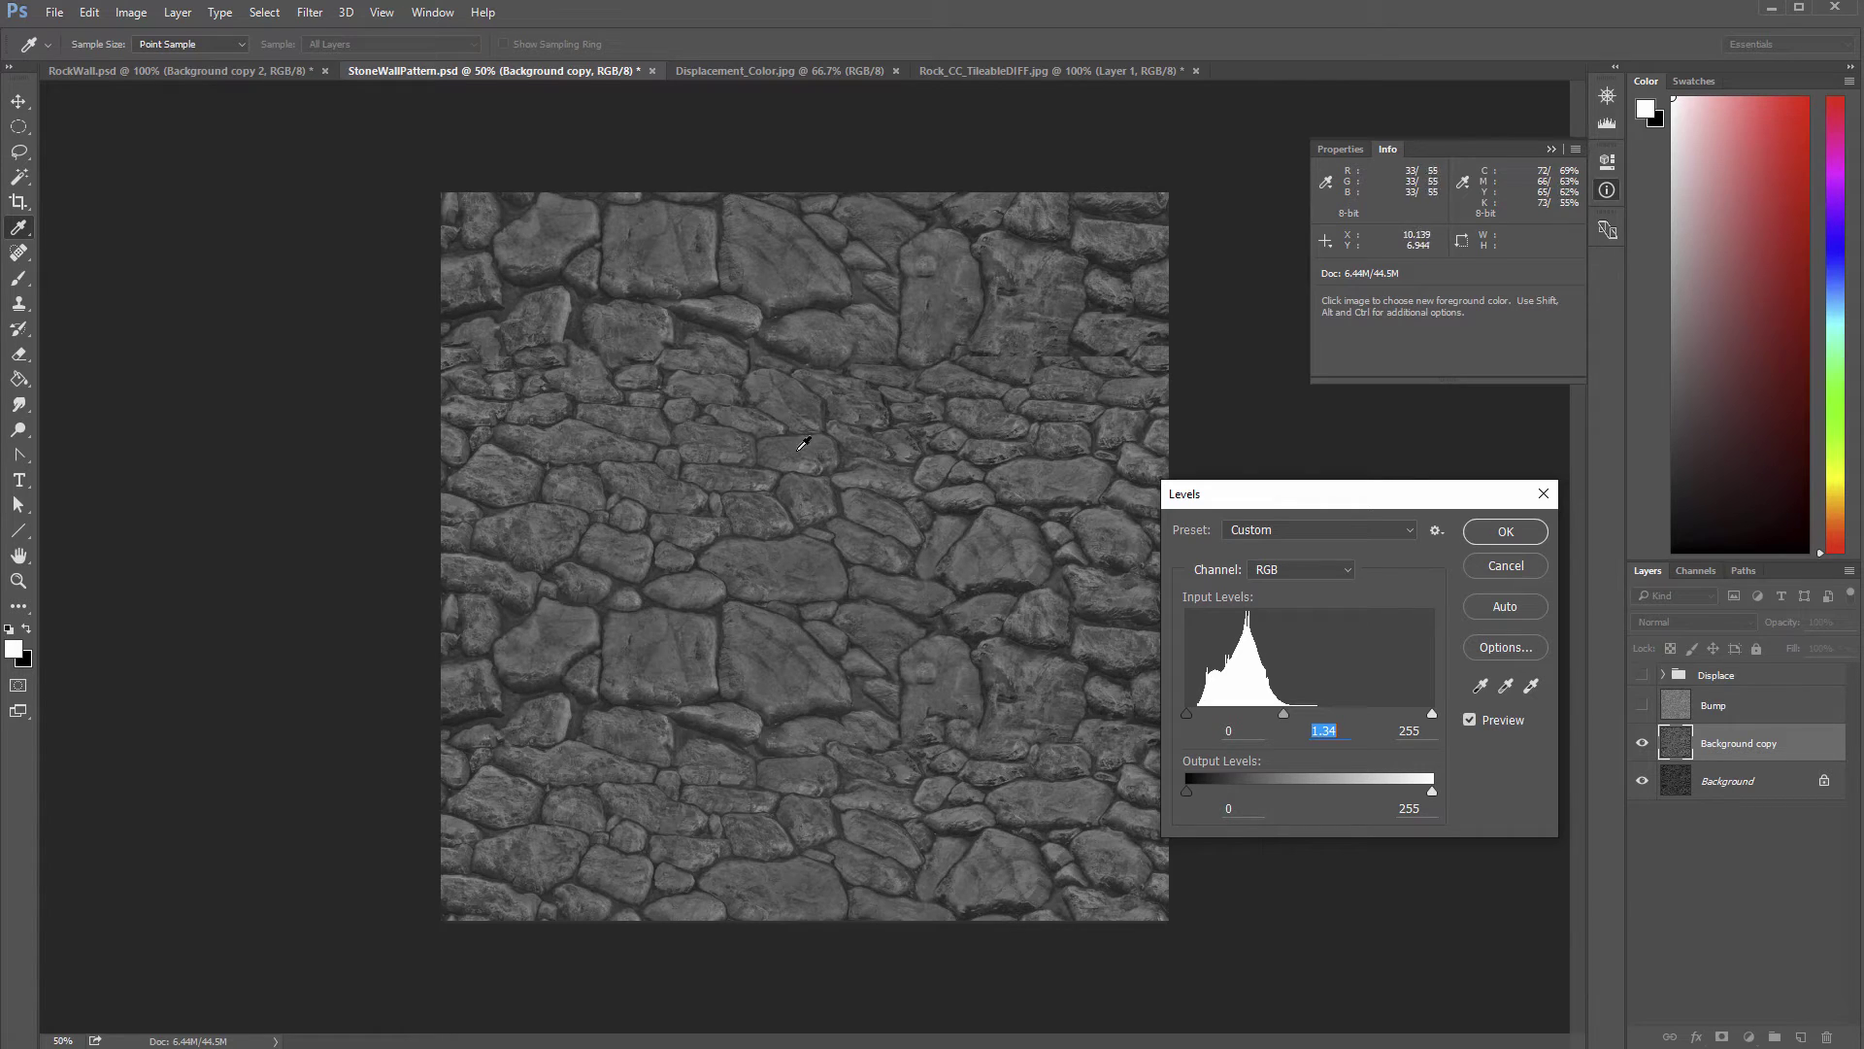
left_click(1503, 534)
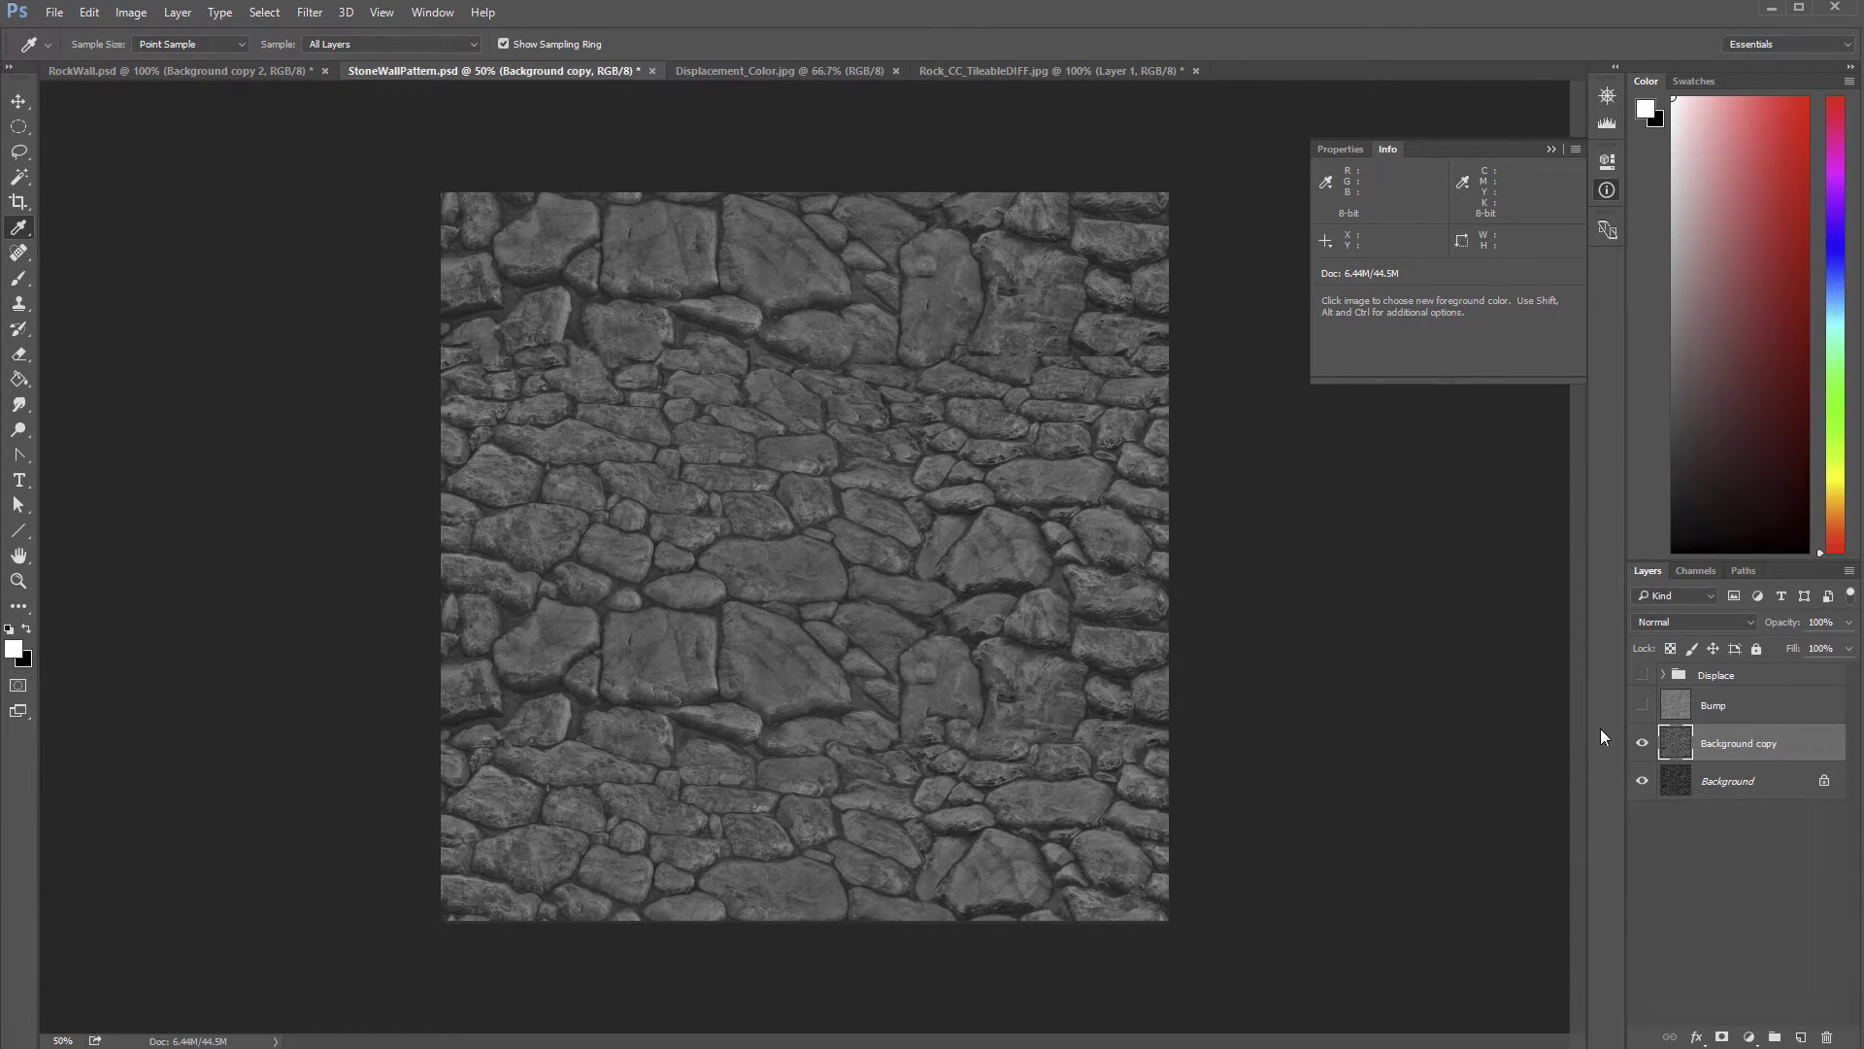
Step: Add a new empty layer named White
left_click(1800, 1039)
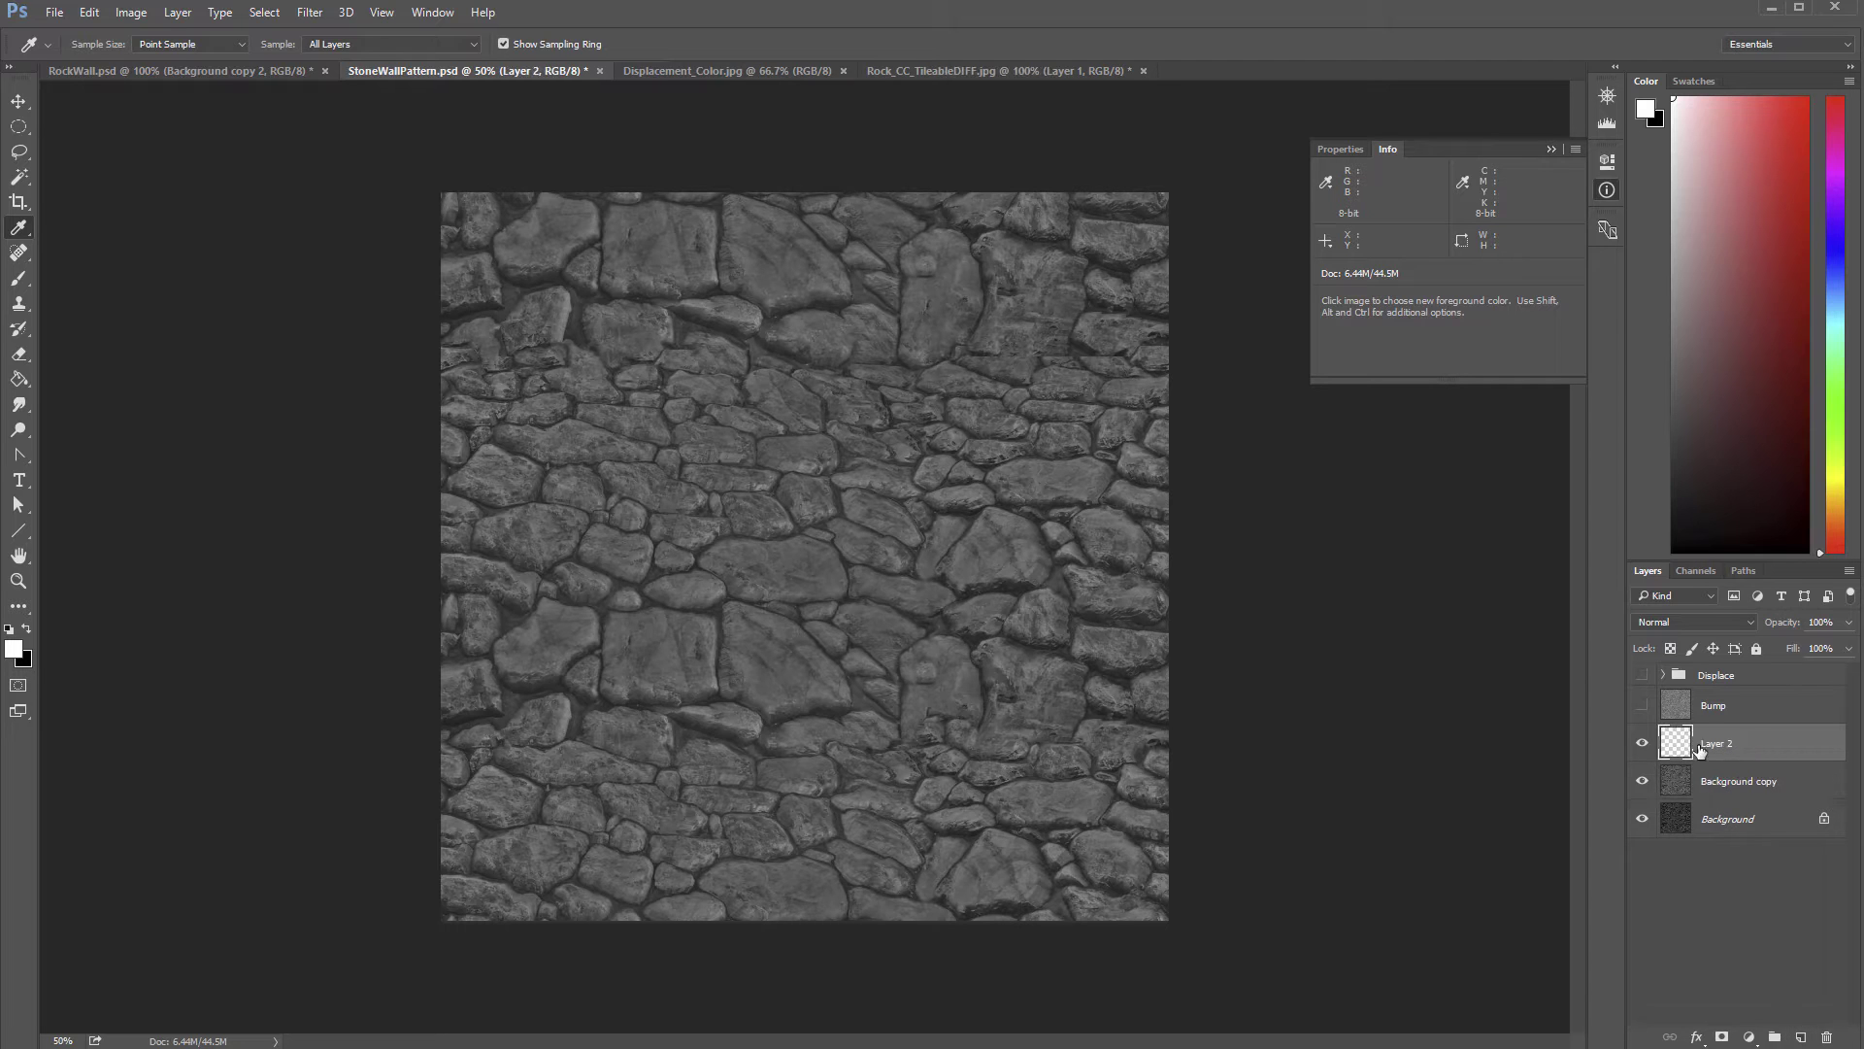
double_click(1726, 744)
type("White")
key("Return")
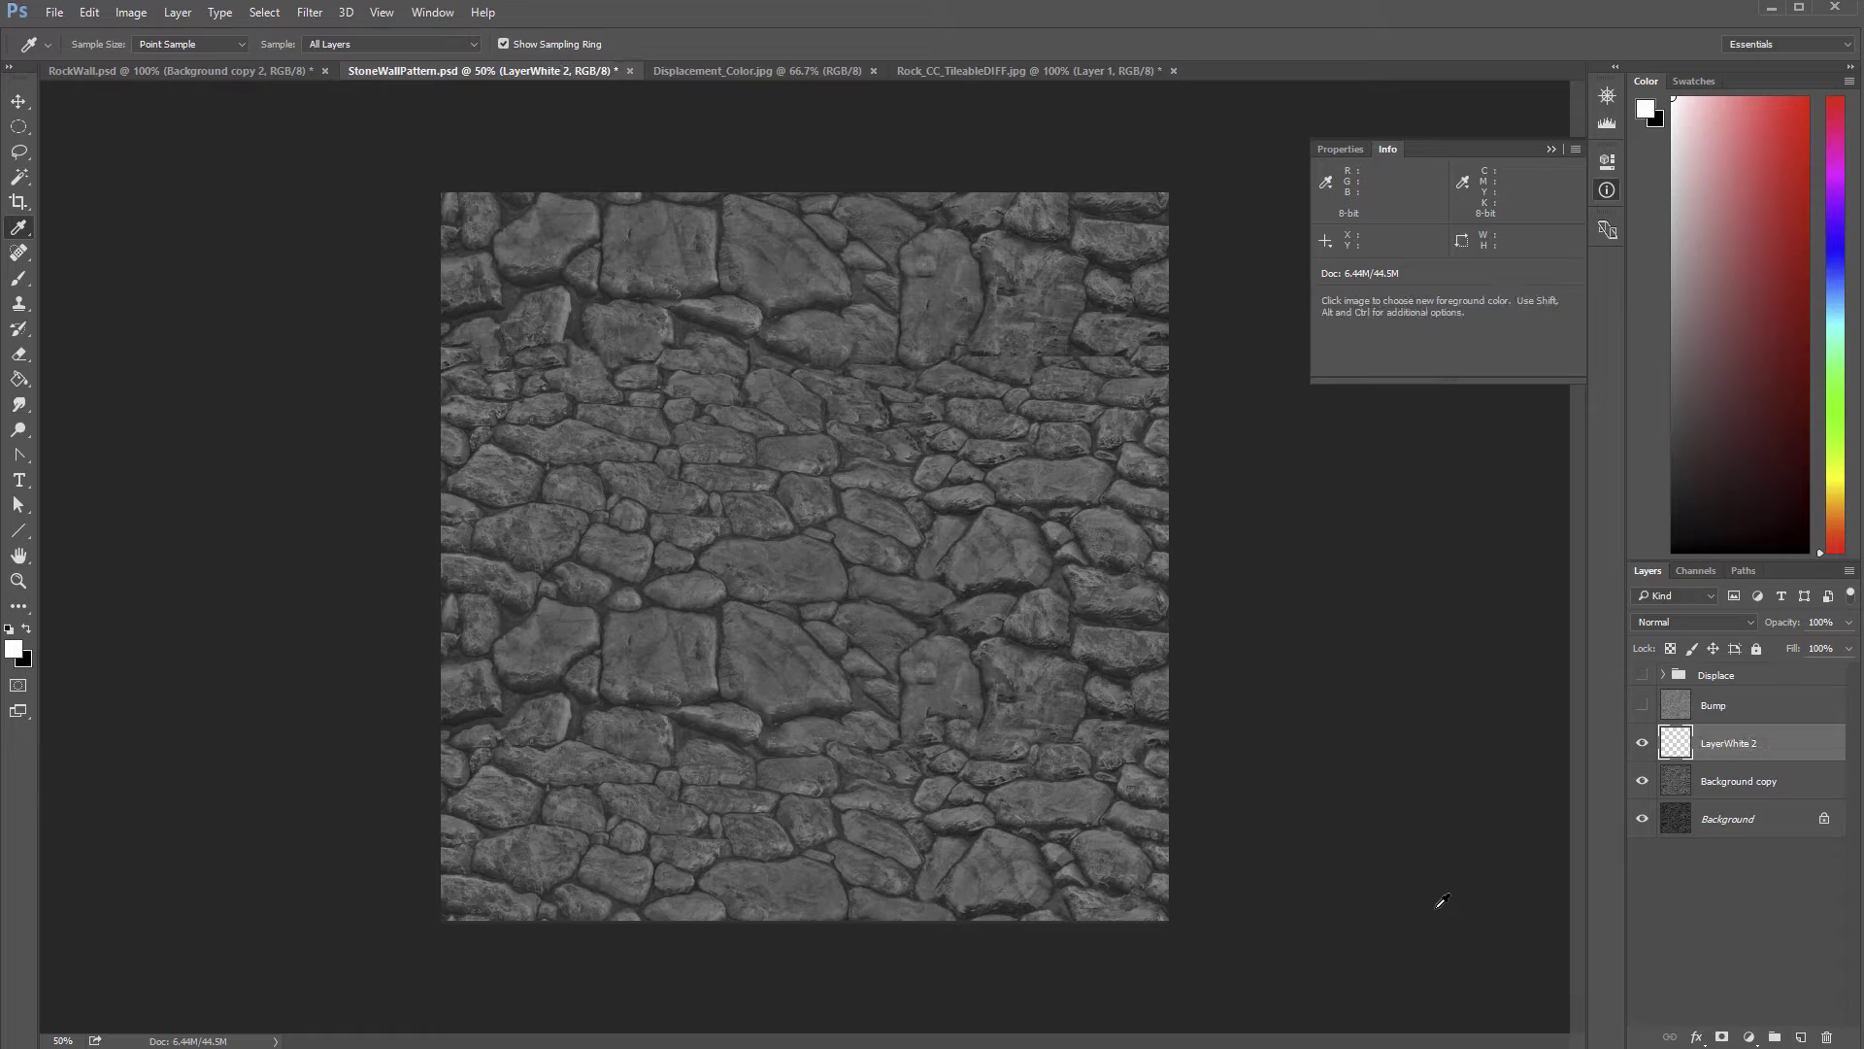
double_click(1753, 745)
type("White")
key("Return")
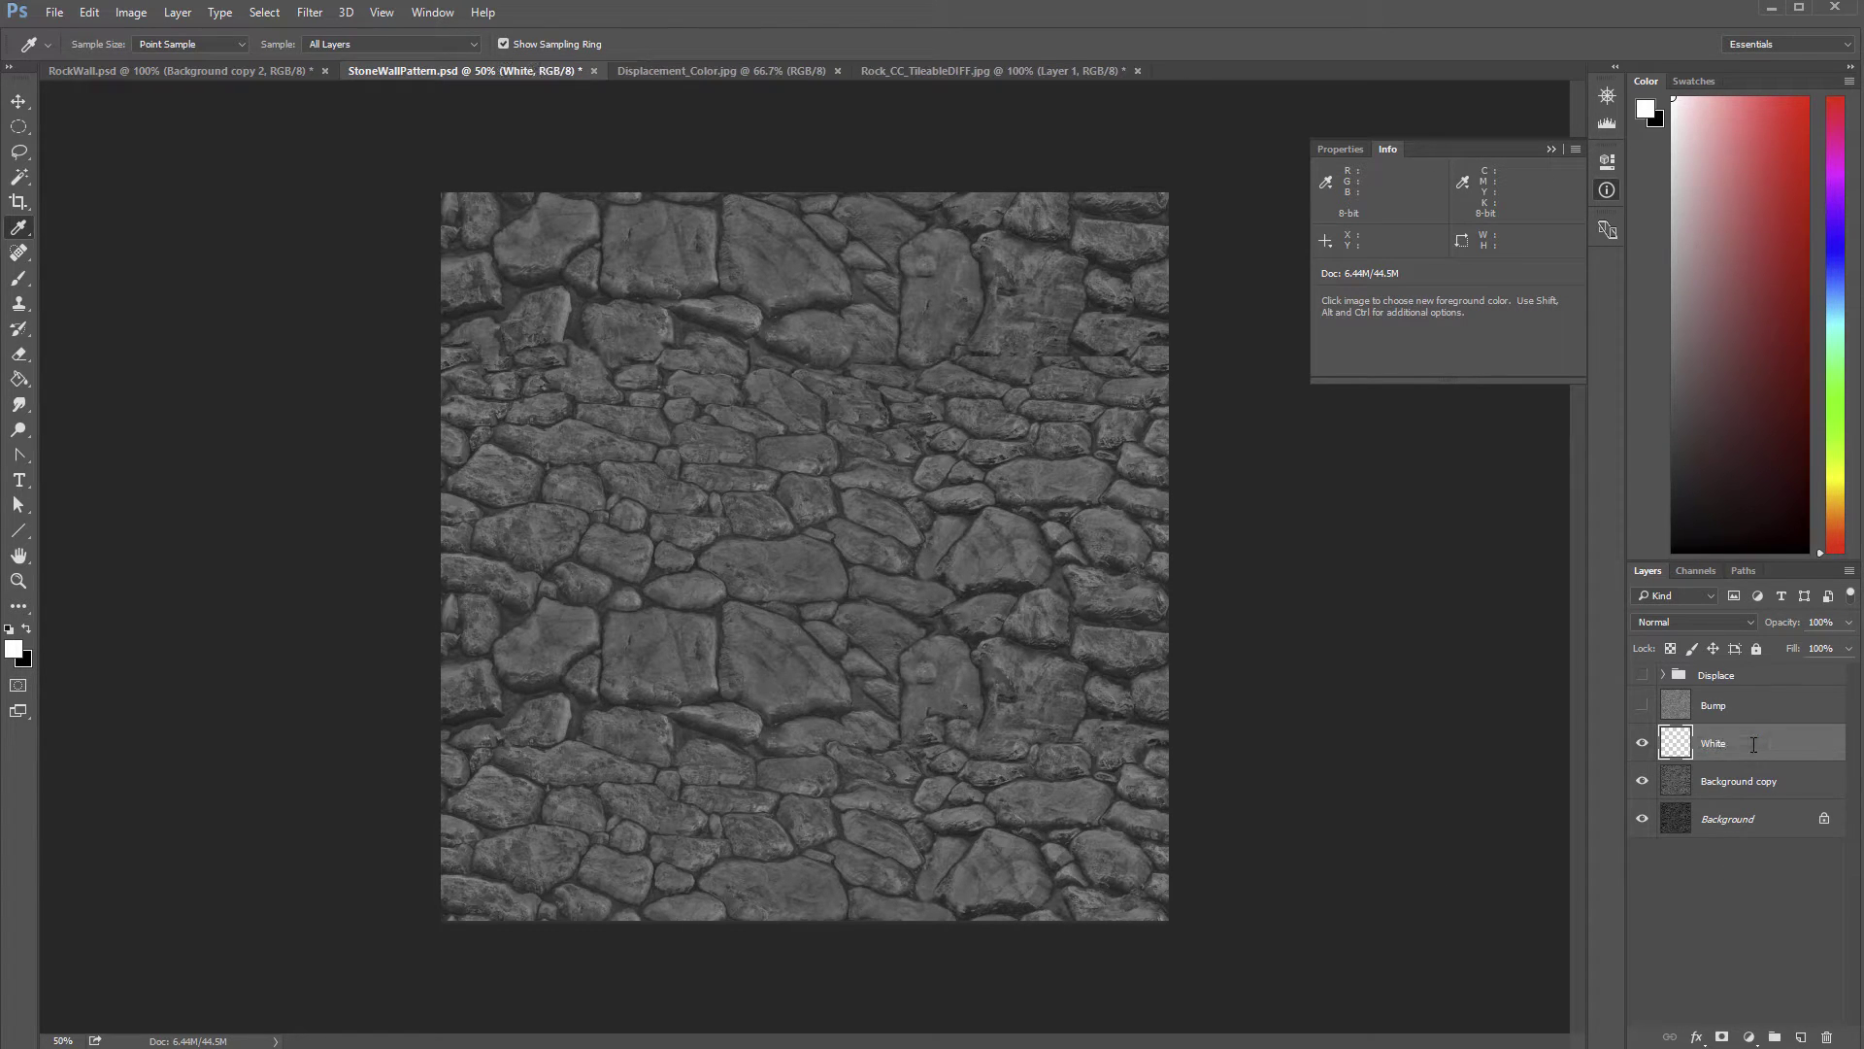
Step: Add a second layer named Black and stack White above it
left_click(1802, 1038)
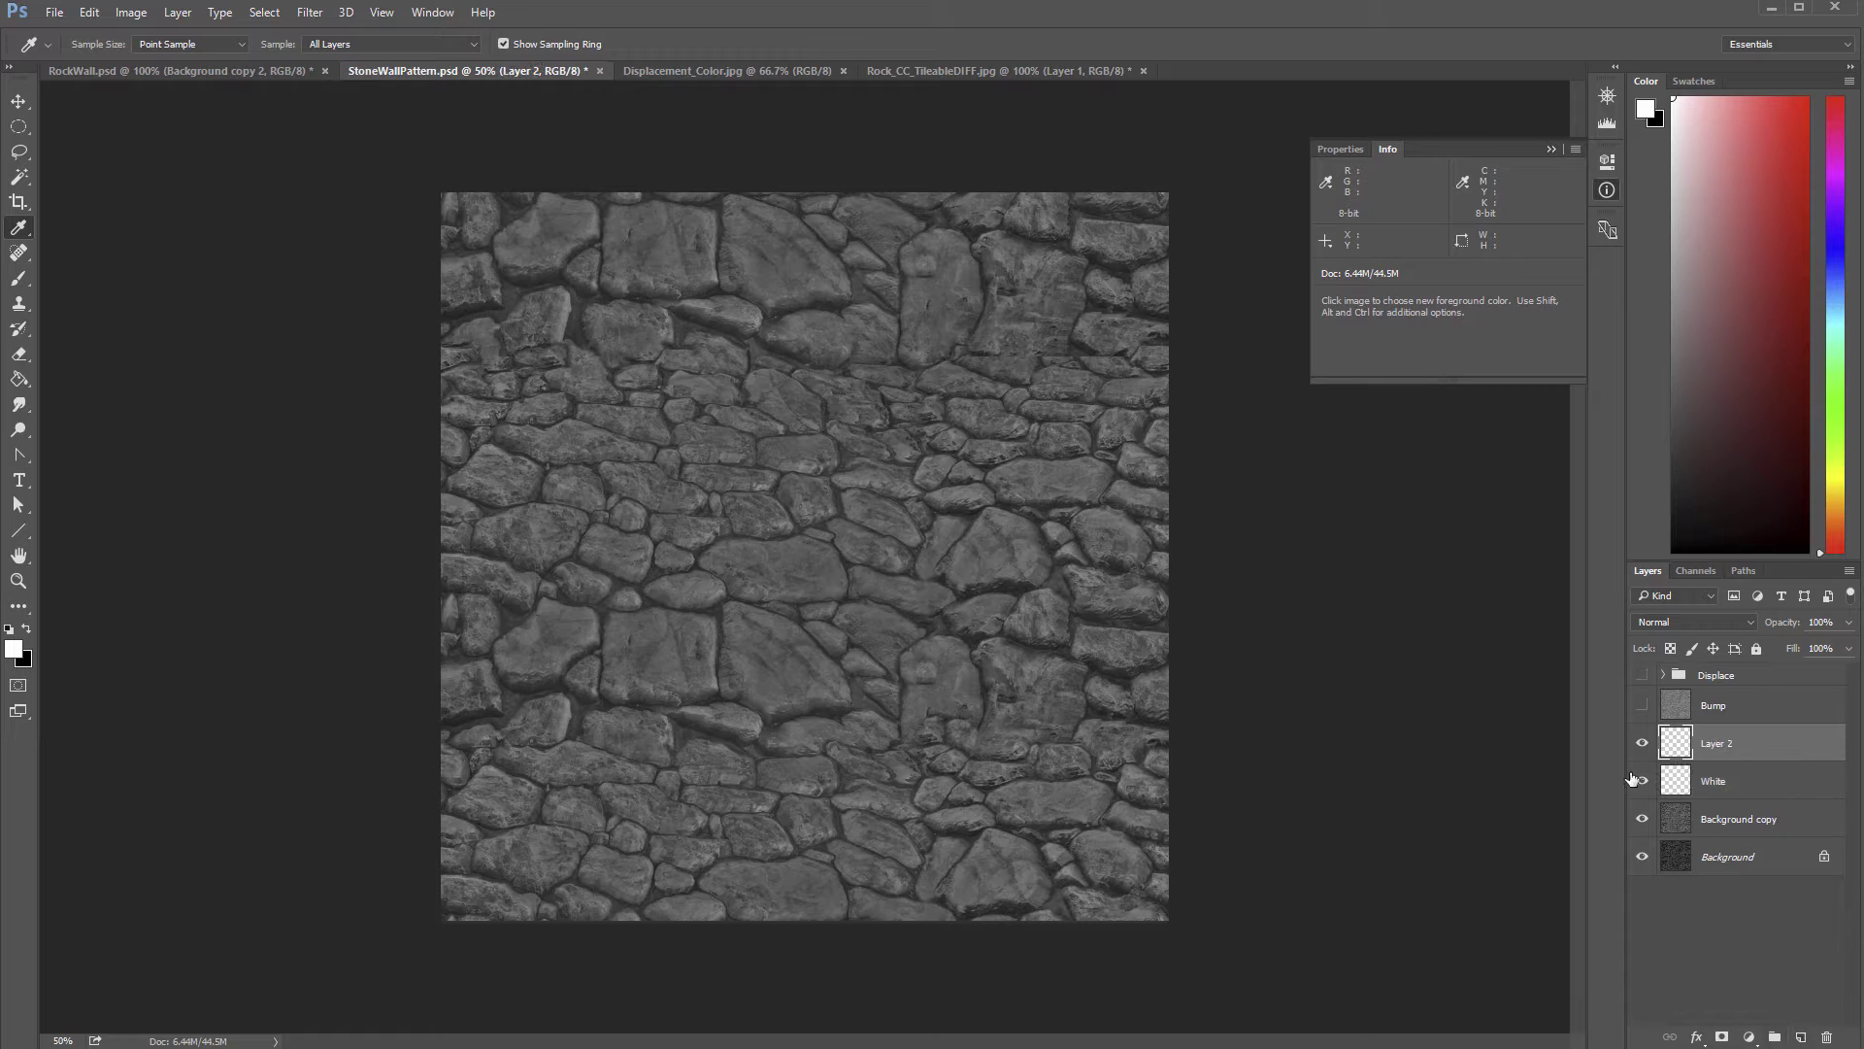
double_click(1730, 745)
key("Return")
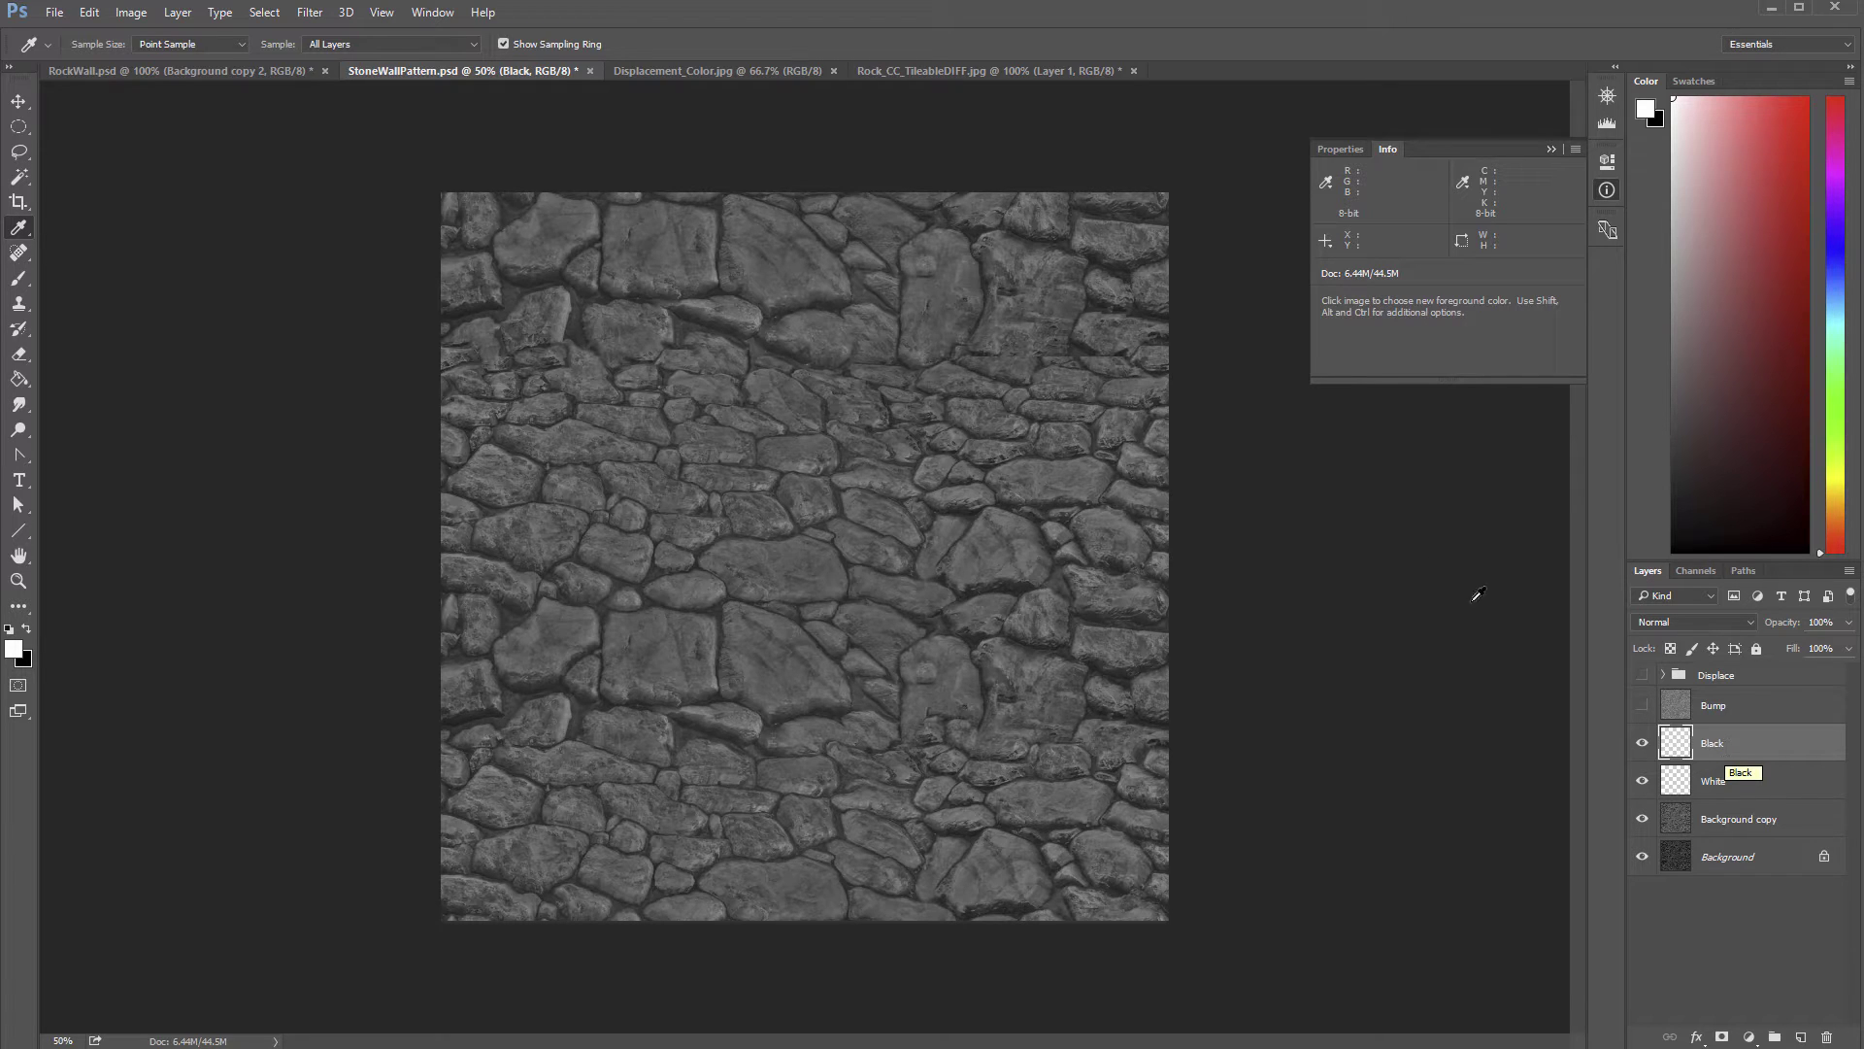
left_click_drag(1722, 783, 1712, 753)
Step: Zoom in and paint a first white highlight on the centre stone with a size-100 brush
key("z")
mouse_move(799, 566)
left_mouse_down()
mouse_move(823, 582)
mouse_move(825, 567)
left_mouse_up()
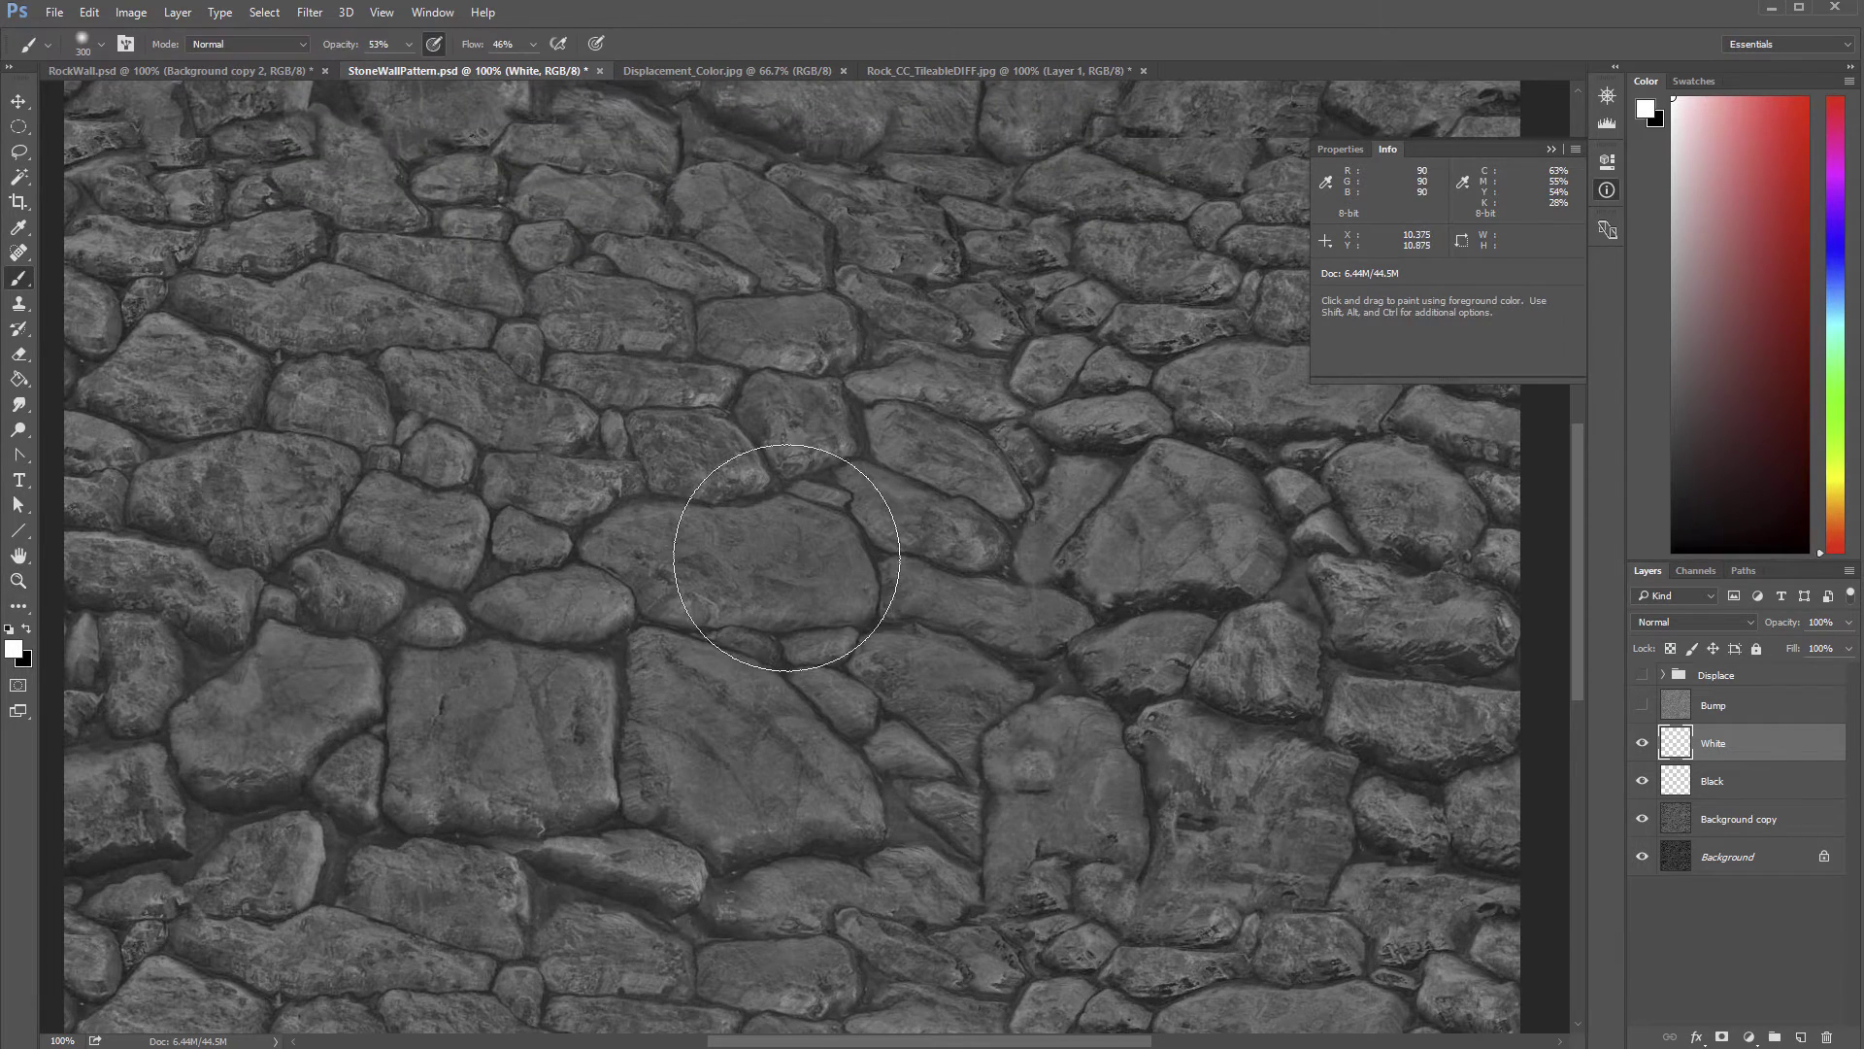
key("b")
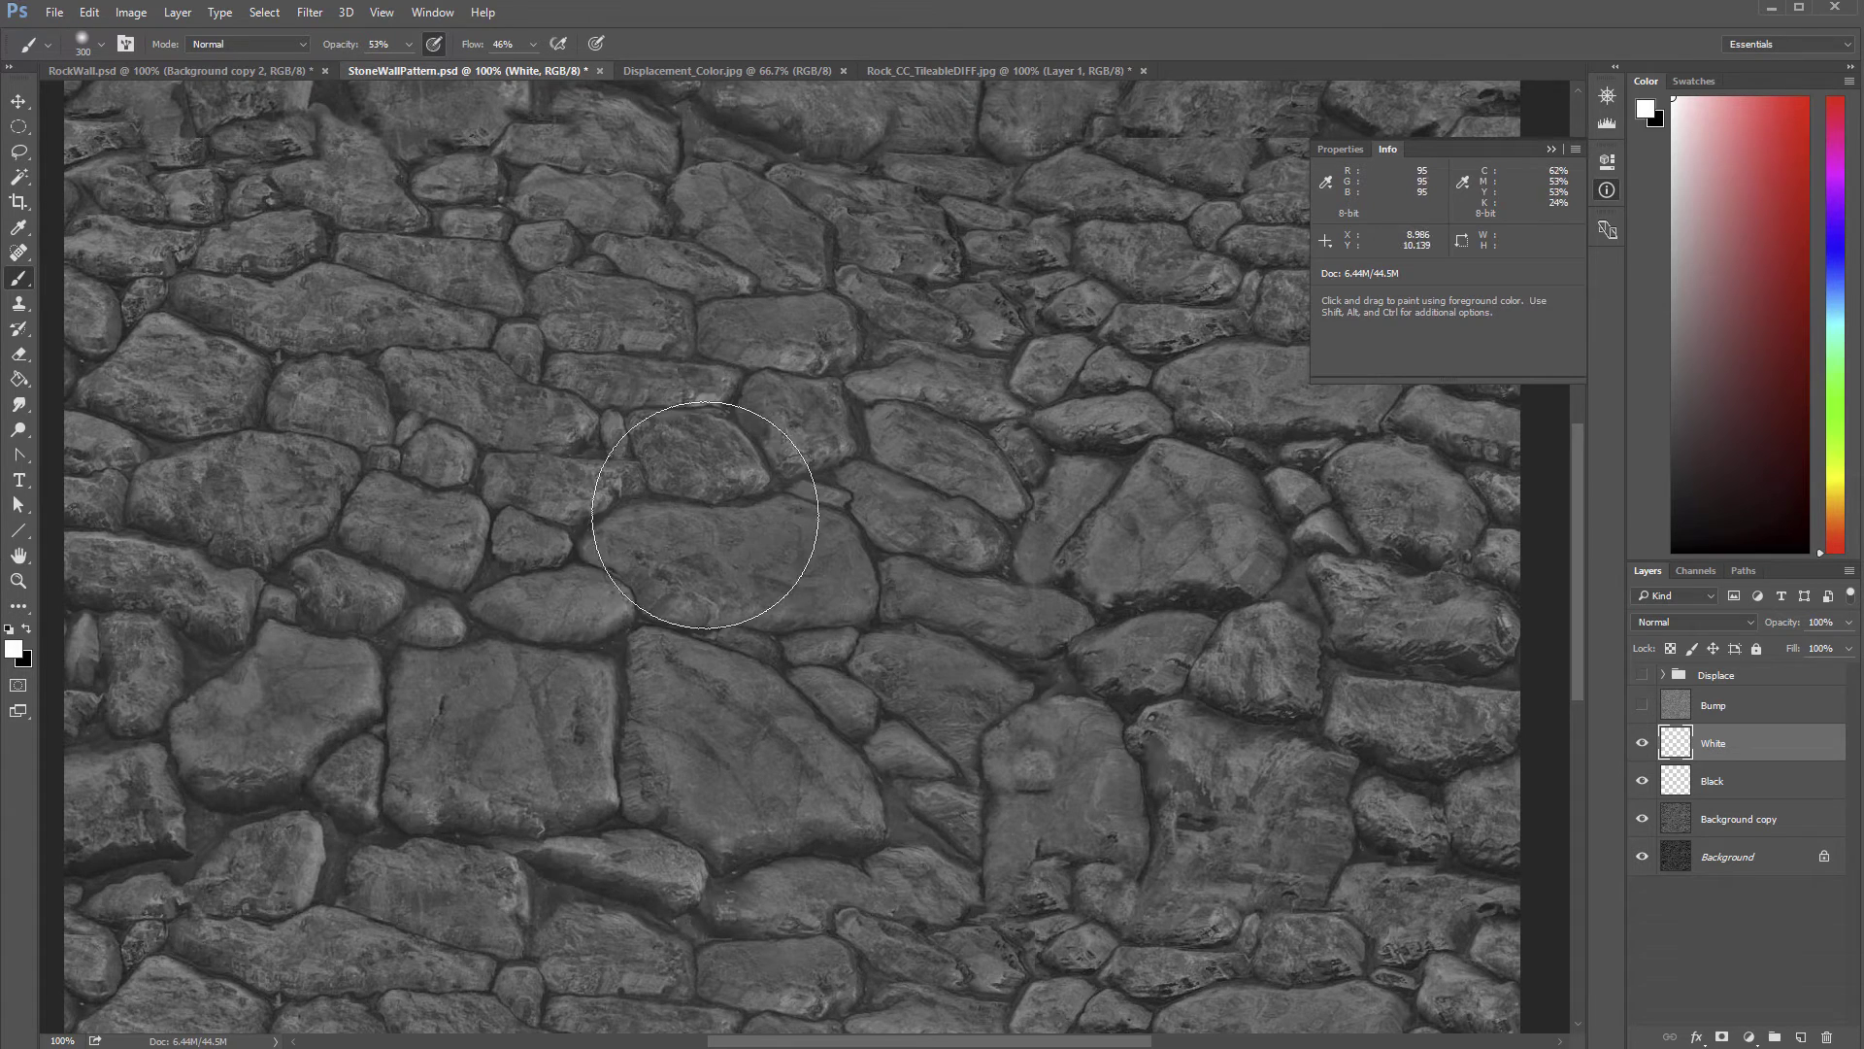
left_click_drag(733, 539, 729, 546)
key("ctrl+z")
key("s")
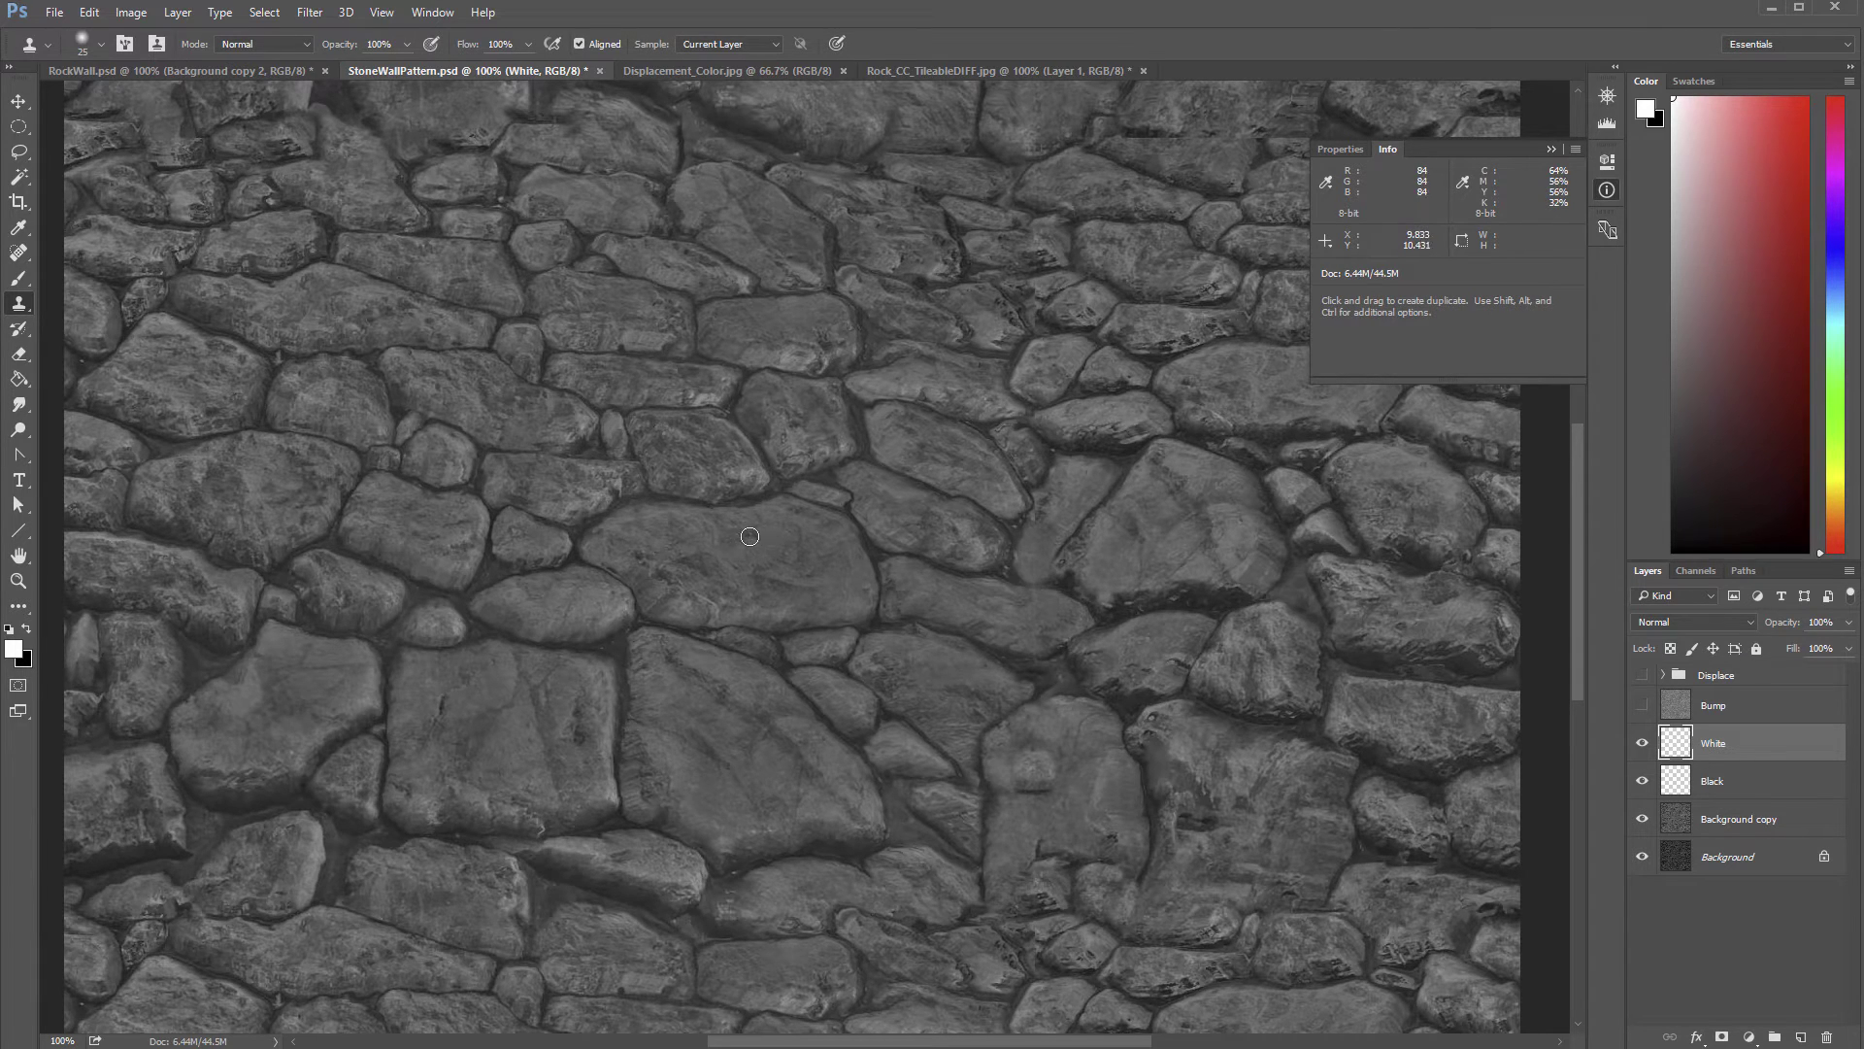
key("b")
key("bracketleft")
key("bracketleft")
key("bracketleft")
key("bracketleft")
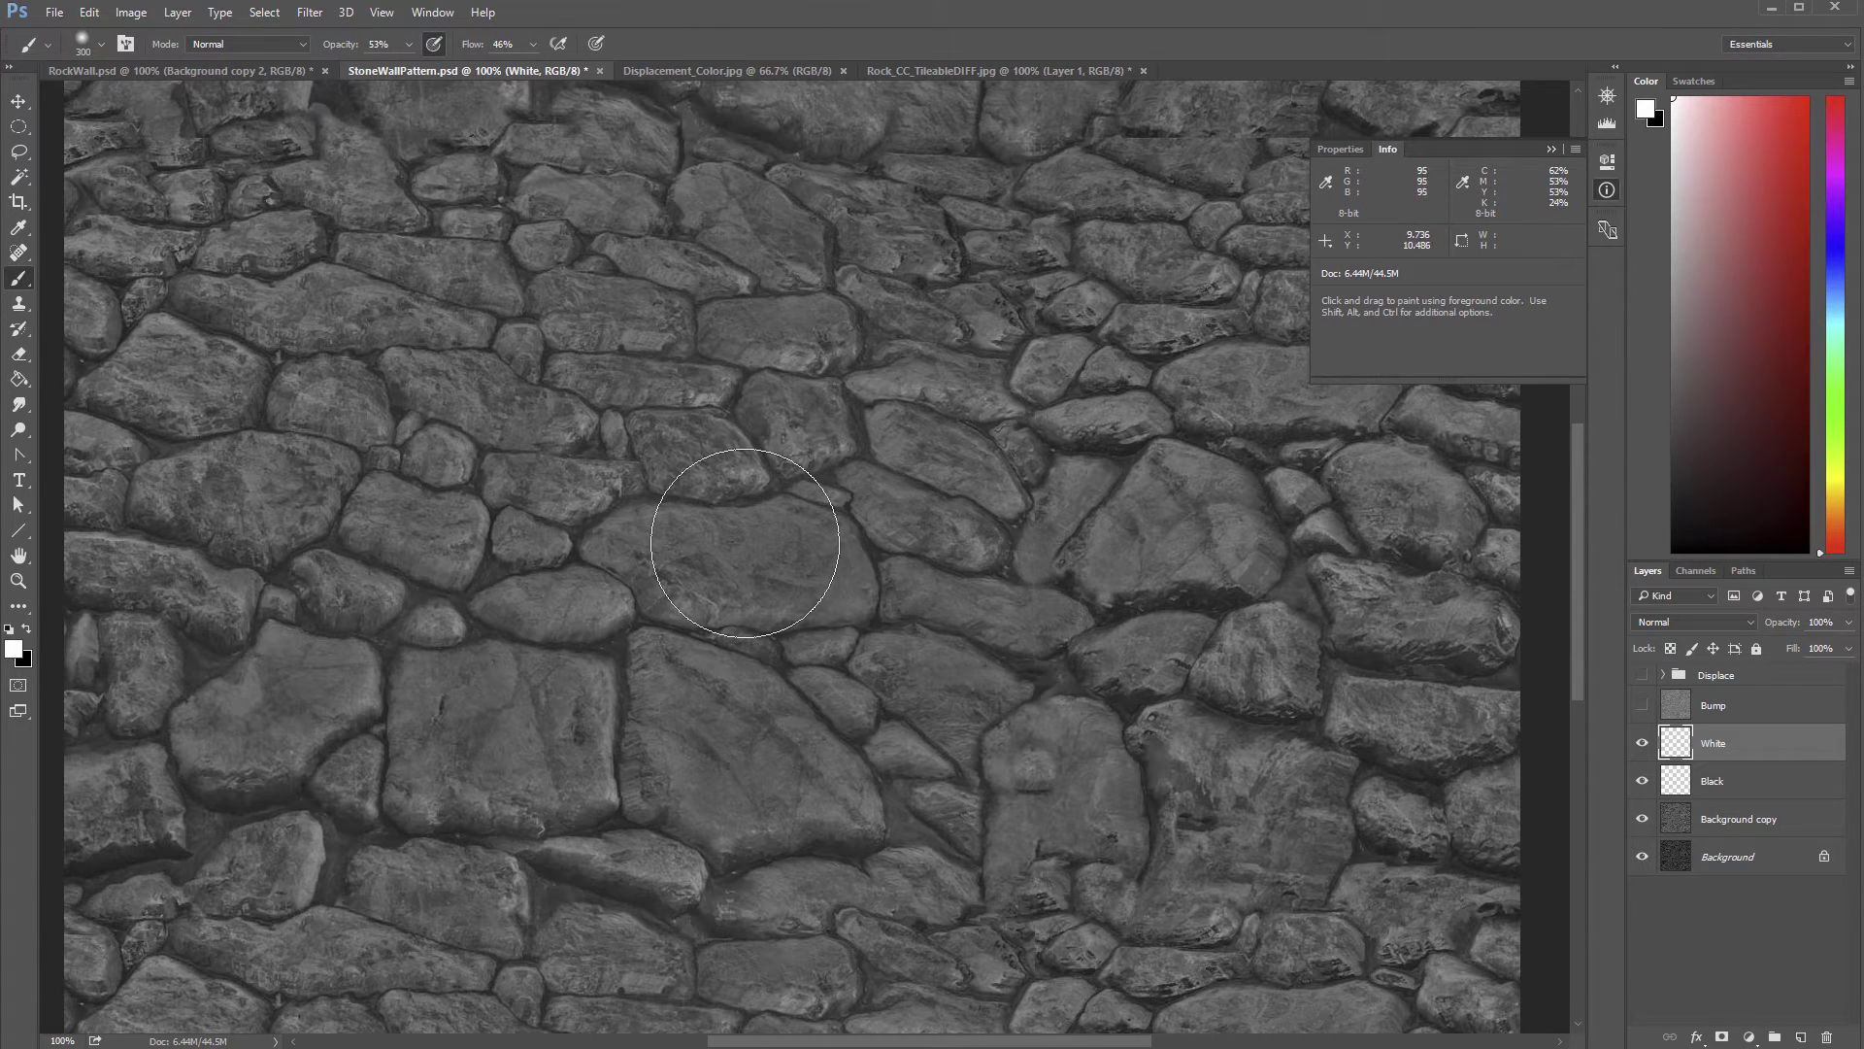
key("bracketleft")
key("bracketleft")
key("bracketleft")
mouse_move(699, 545)
left_mouse_down()
mouse_move(810, 579)
mouse_move(653, 545)
left_mouse_up()
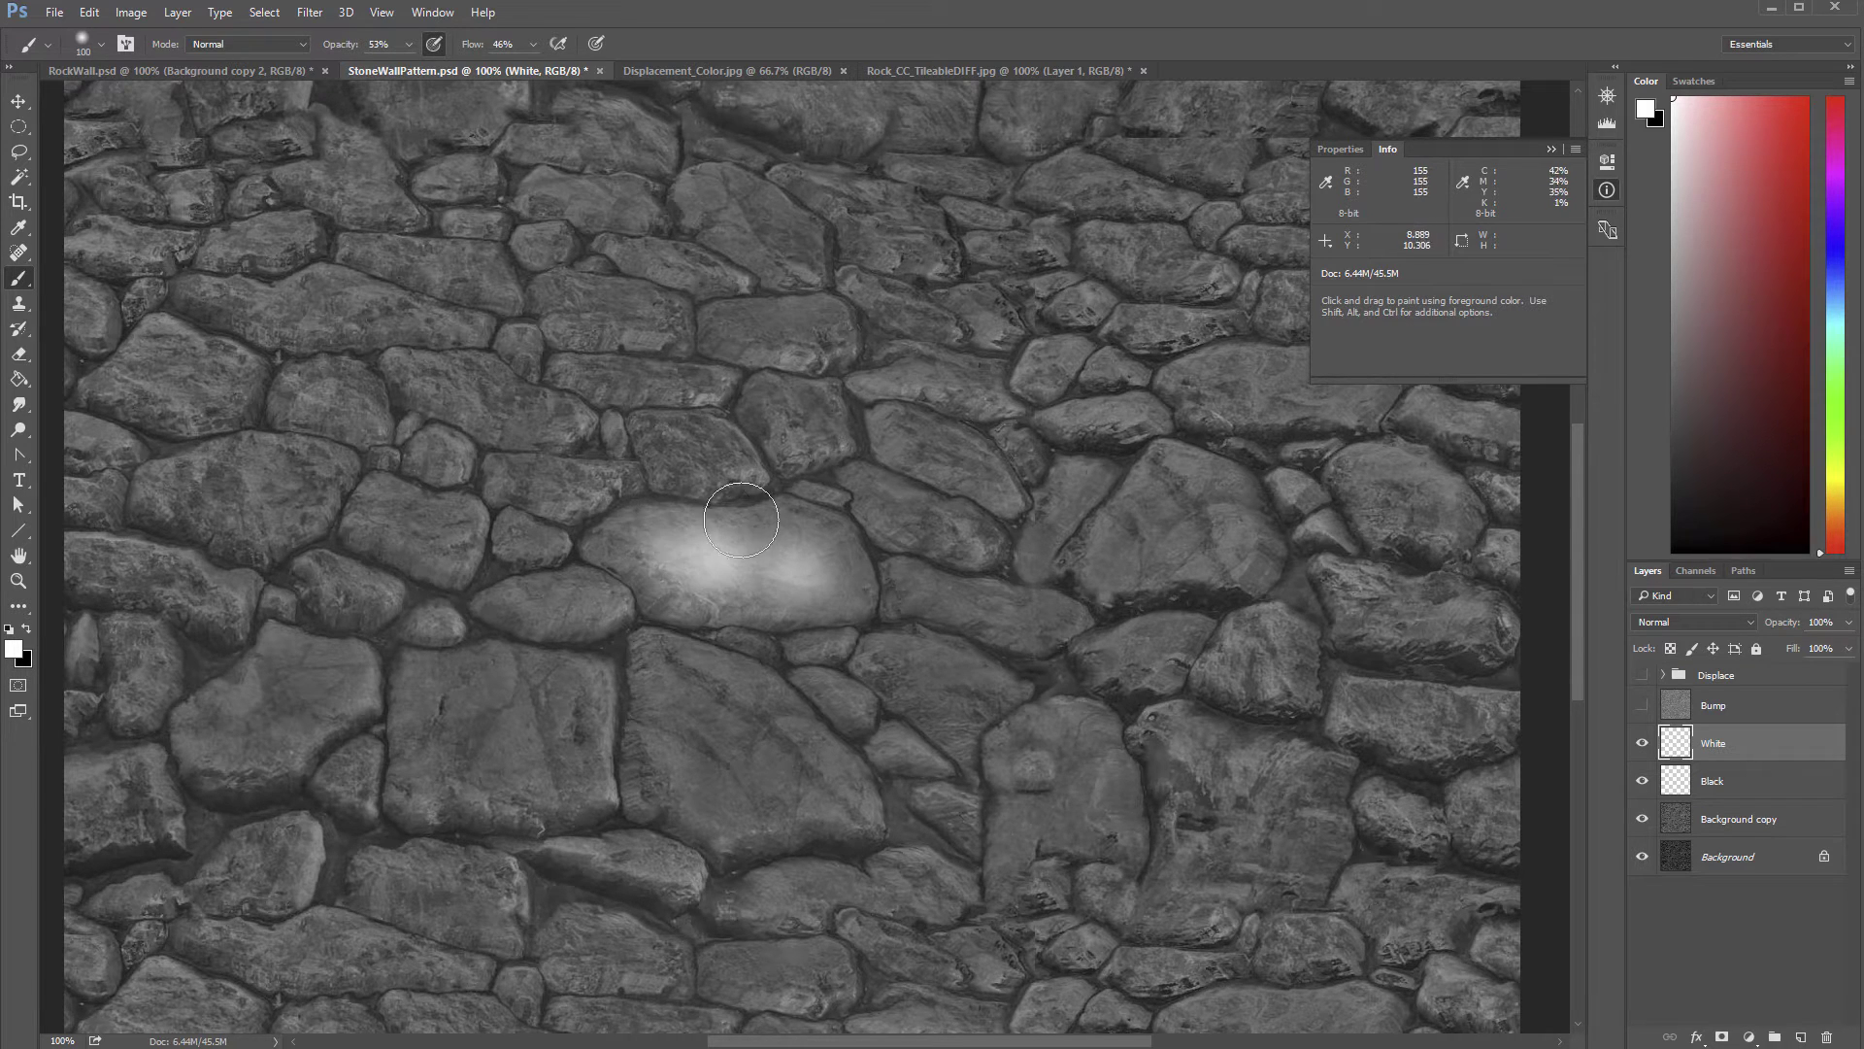
Step: Brighten the central stone further with white, including its upper-right area
right_click(786, 518, "ctrl")
left_click(825, 439)
scroll(783, 576, "up", 1)
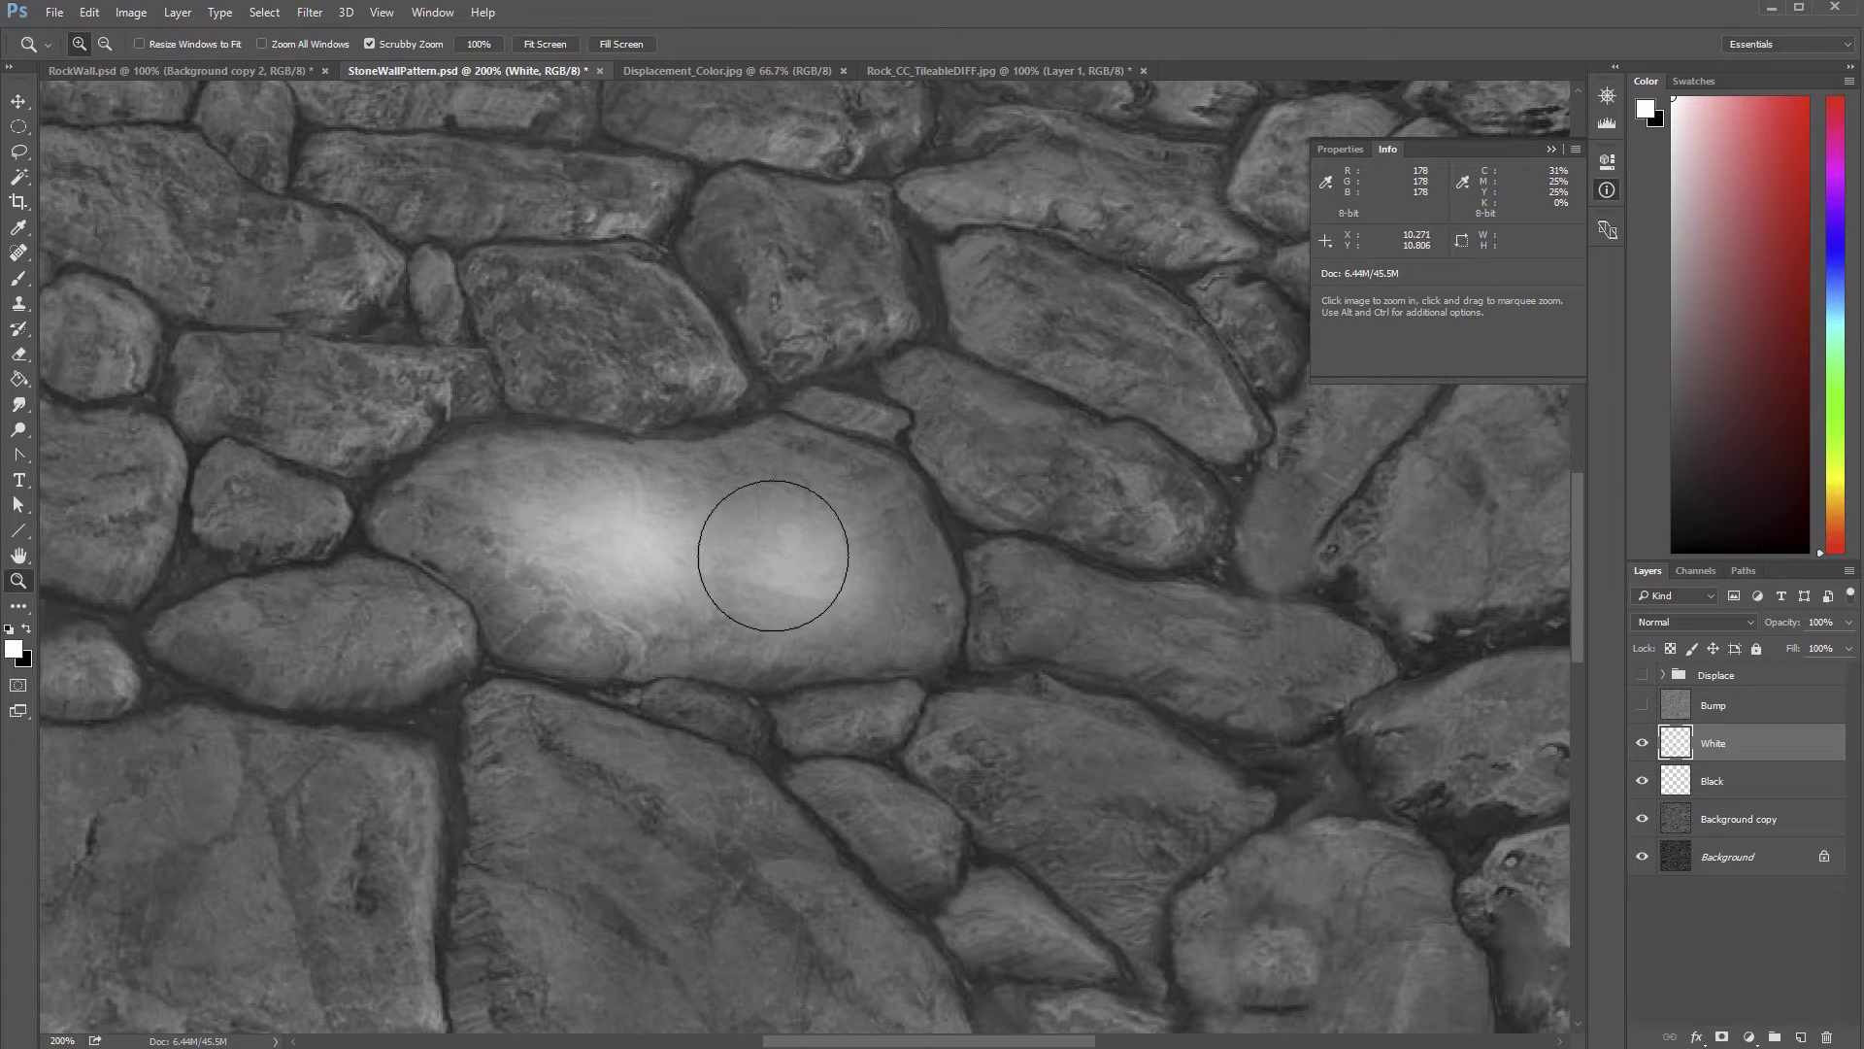
mouse_move(823, 560)
left_mouse_down()
mouse_move(648, 560)
mouse_move(606, 586)
mouse_move(560, 538)
mouse_move(666, 540)
left_mouse_up()
key("s")
left_click(657, 540, "alt")
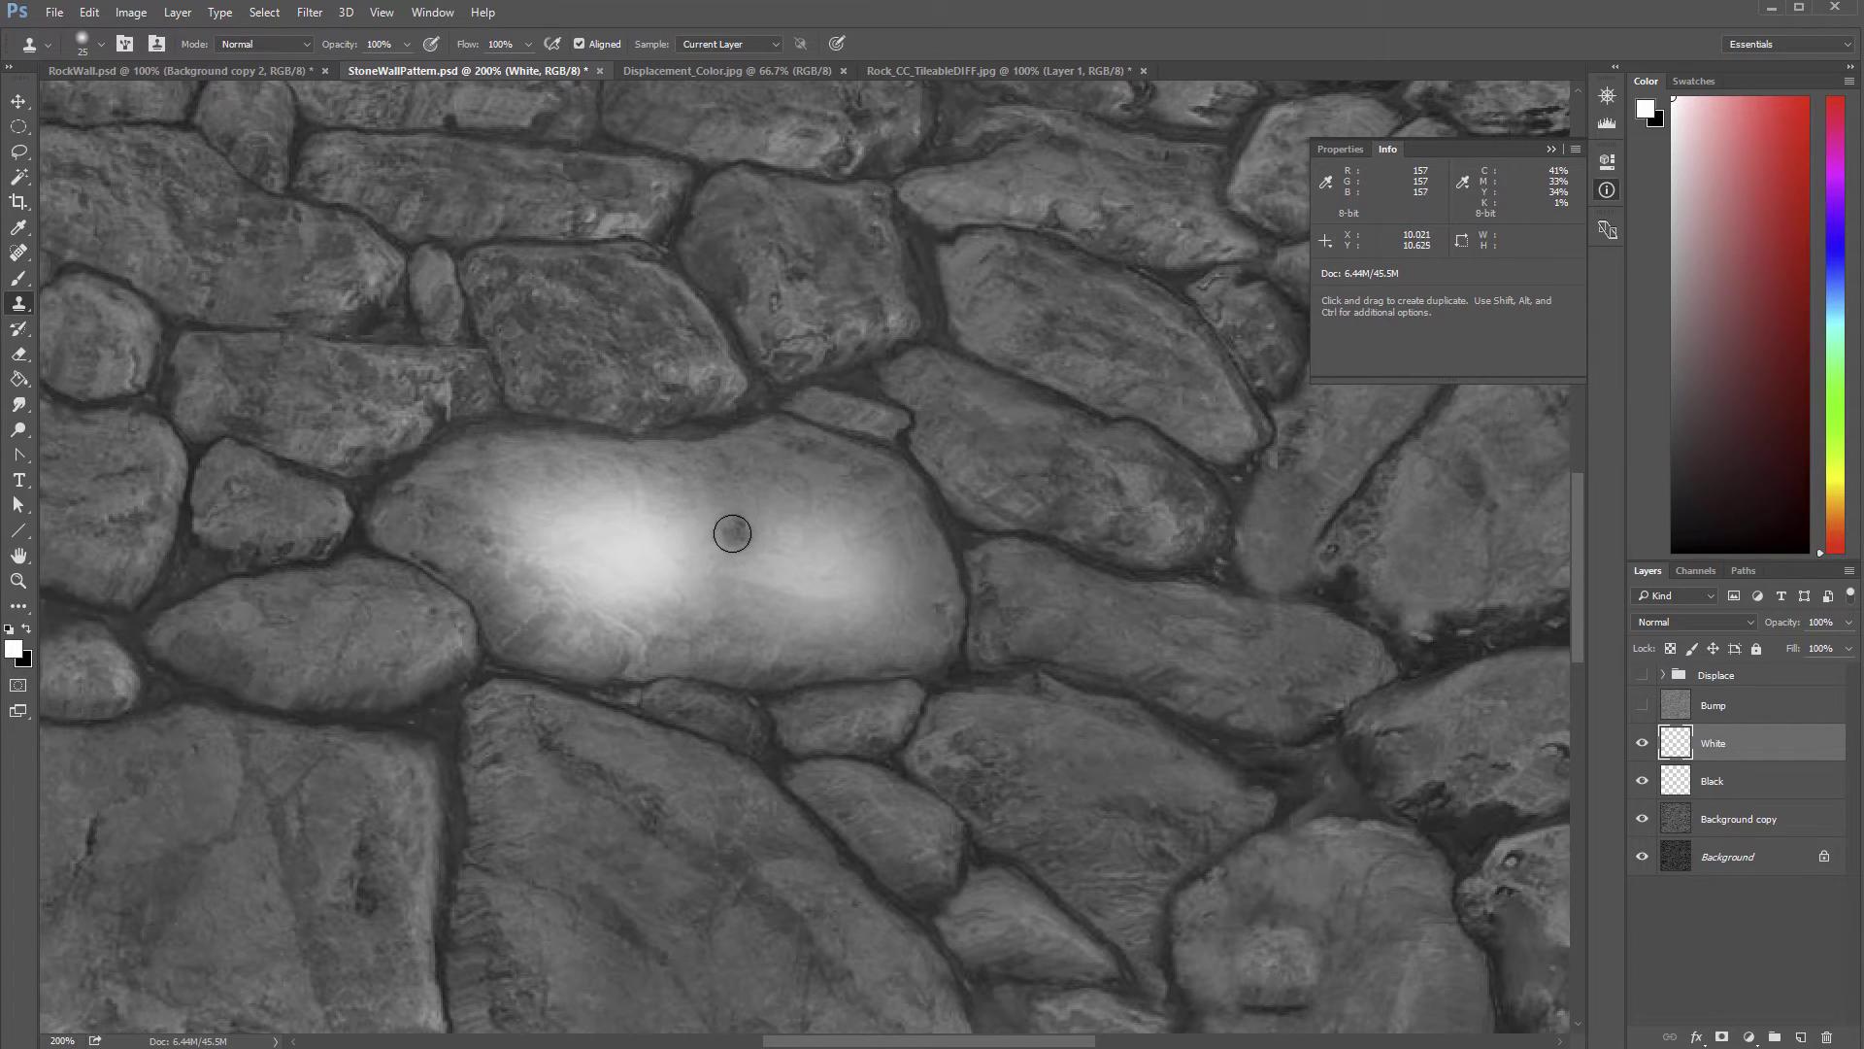
key("b")
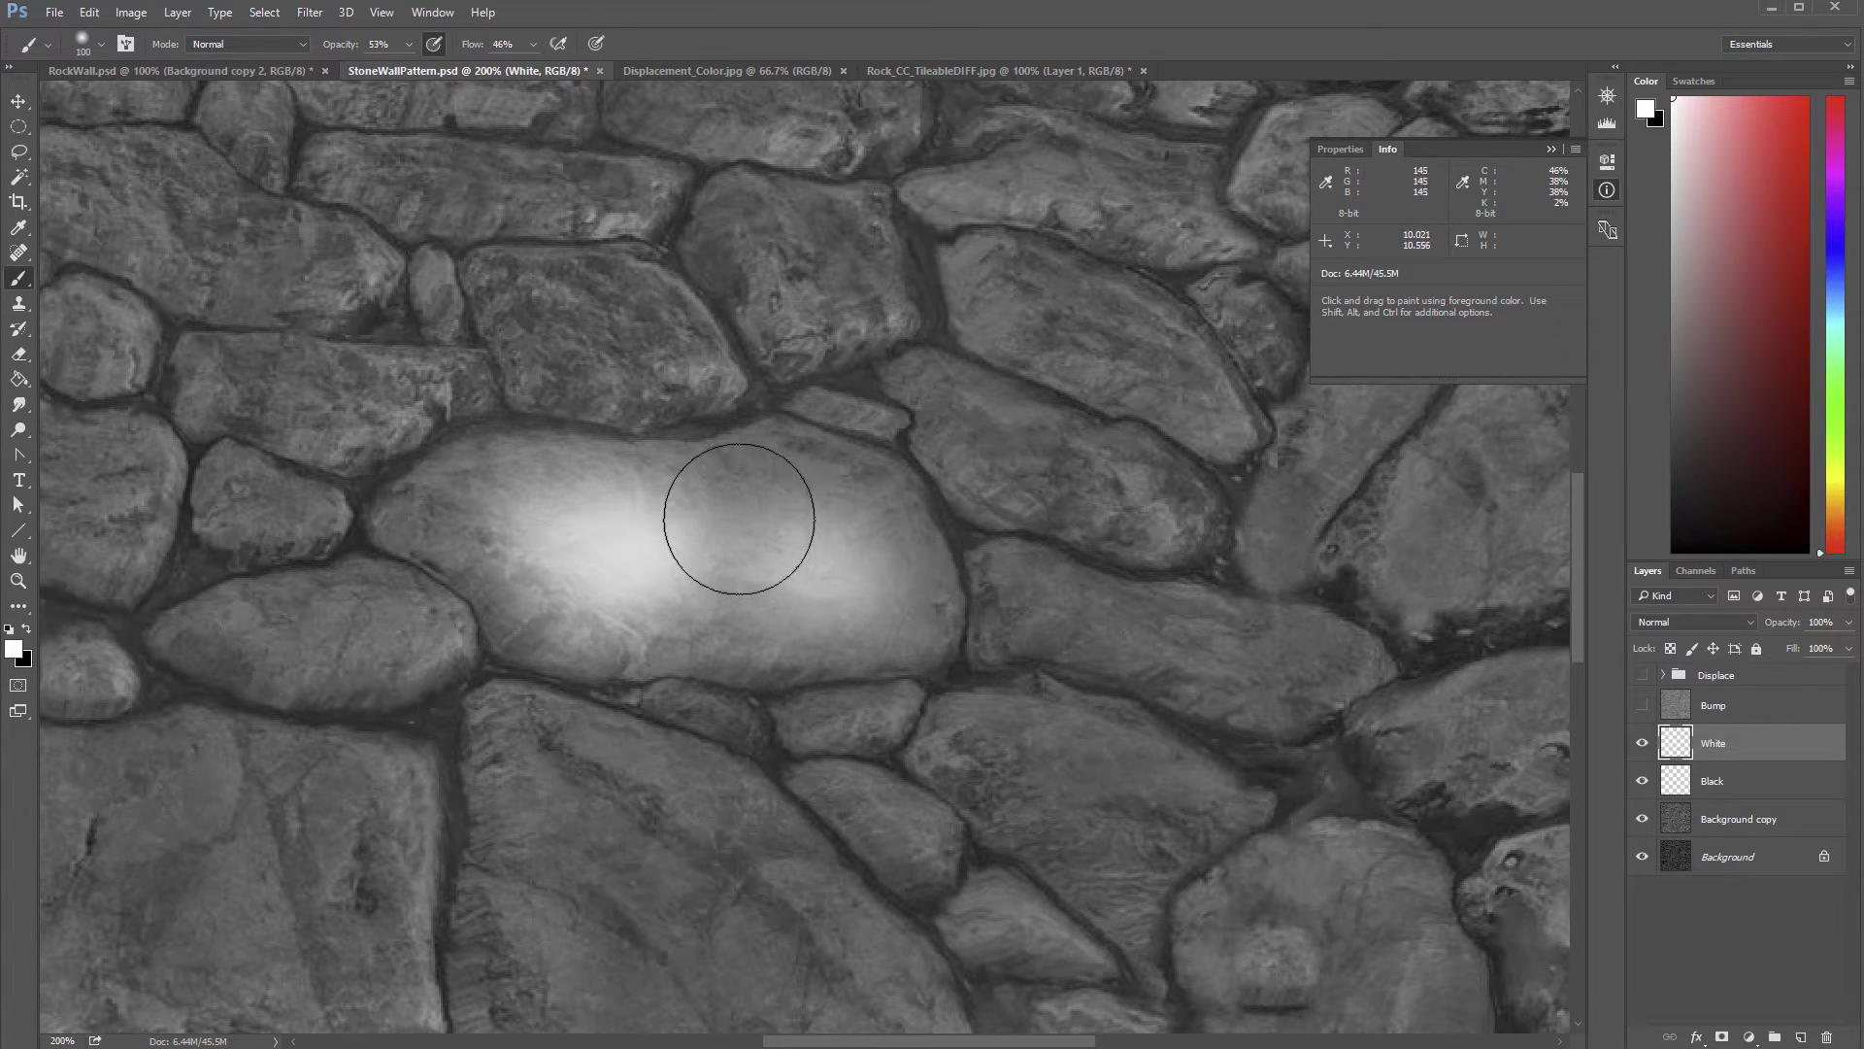
mouse_move(729, 516)
left_mouse_down()
mouse_move(720, 528)
mouse_move(816, 499)
mouse_move(845, 512)
left_mouse_up()
Step: At brush sizes 70 and 40, highlight the big stone's left half and the right, upper-right, lower-centre and upper-left stones
key("bracketleft")
mouse_move(754, 597)
left_mouse_down()
mouse_move(542, 514)
mouse_move(497, 519)
mouse_move(512, 574)
left_mouse_up()
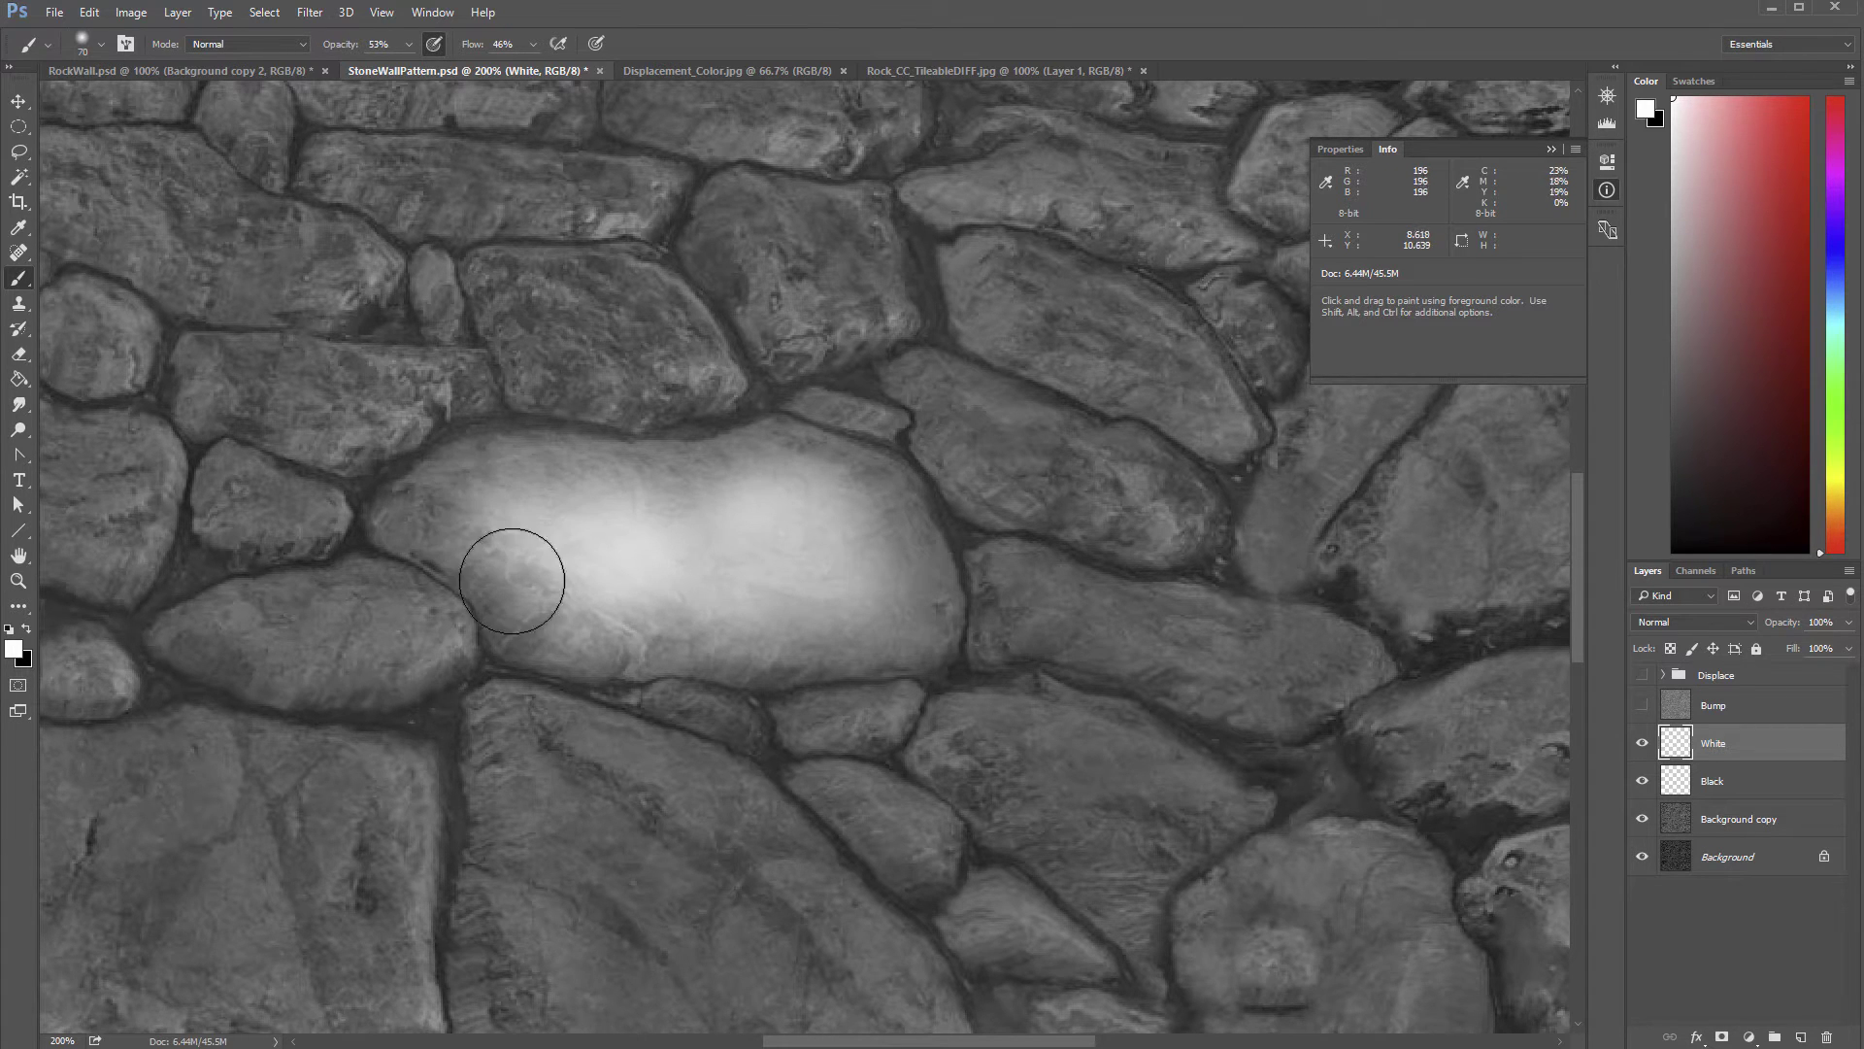
mouse_move(999, 417)
left_mouse_down()
mouse_move(1009, 459)
mouse_move(1138, 509)
mouse_move(1050, 293)
mouse_move(1048, 322)
mouse_move(1115, 350)
left_mouse_up()
key("bracketleft")
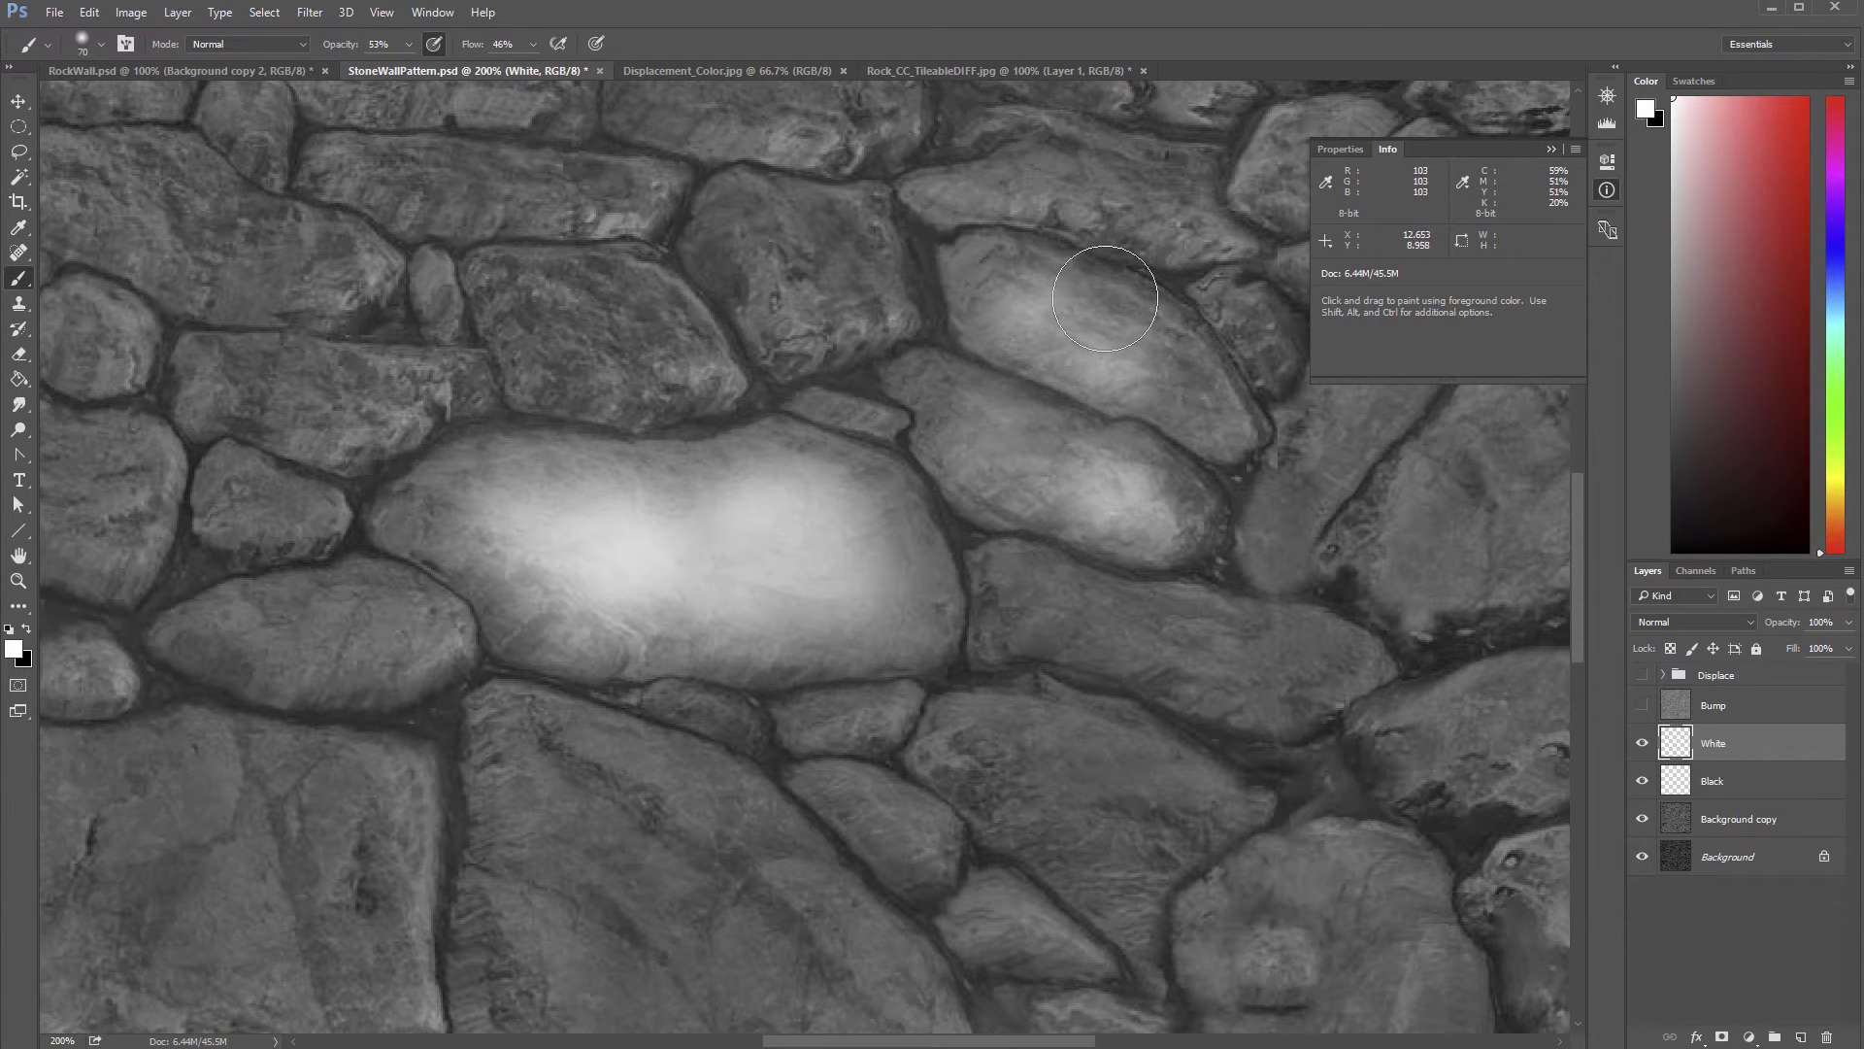
key("bracketleft")
key("bracketleft")
mouse_move(1019, 282)
left_mouse_down()
mouse_move(1146, 361)
mouse_move(1196, 408)
mouse_move(1131, 324)
mouse_move(1057, 300)
mouse_move(1037, 459)
mouse_move(1002, 447)
mouse_move(1067, 488)
mouse_move(1168, 511)
mouse_move(1059, 480)
mouse_move(995, 427)
mouse_move(983, 485)
mouse_move(1032, 606)
mouse_move(1313, 664)
mouse_move(1232, 661)
mouse_move(1087, 609)
left_mouse_up()
mouse_move(907, 796)
left_mouse_down()
mouse_move(849, 791)
mouse_move(934, 868)
mouse_move(831, 717)
mouse_move(893, 699)
left_mouse_up()
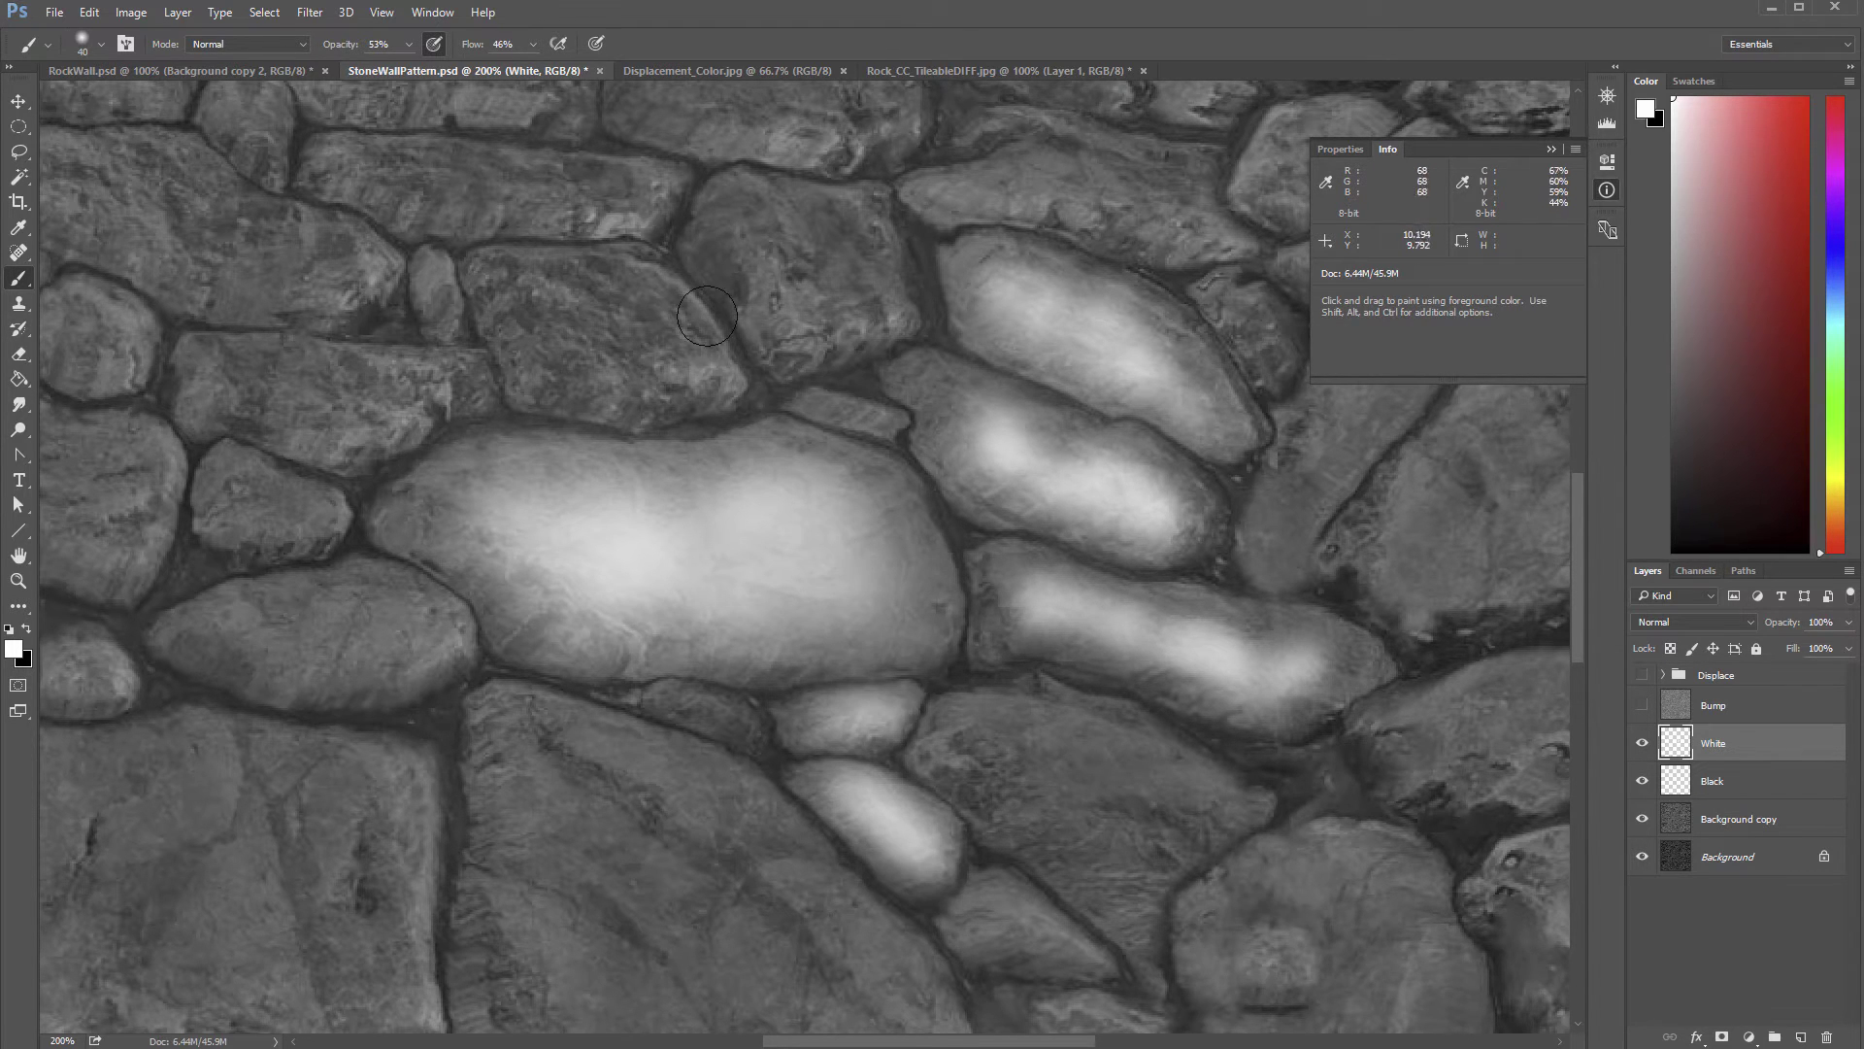
mouse_move(674, 381)
left_mouse_down()
mouse_move(582, 342)
mouse_move(656, 314)
mouse_move(530, 330)
mouse_move(520, 300)
mouse_move(537, 369)
mouse_move(647, 328)
mouse_move(584, 279)
mouse_move(521, 309)
mouse_move(652, 506)
mouse_move(610, 609)
left_mouse_up()
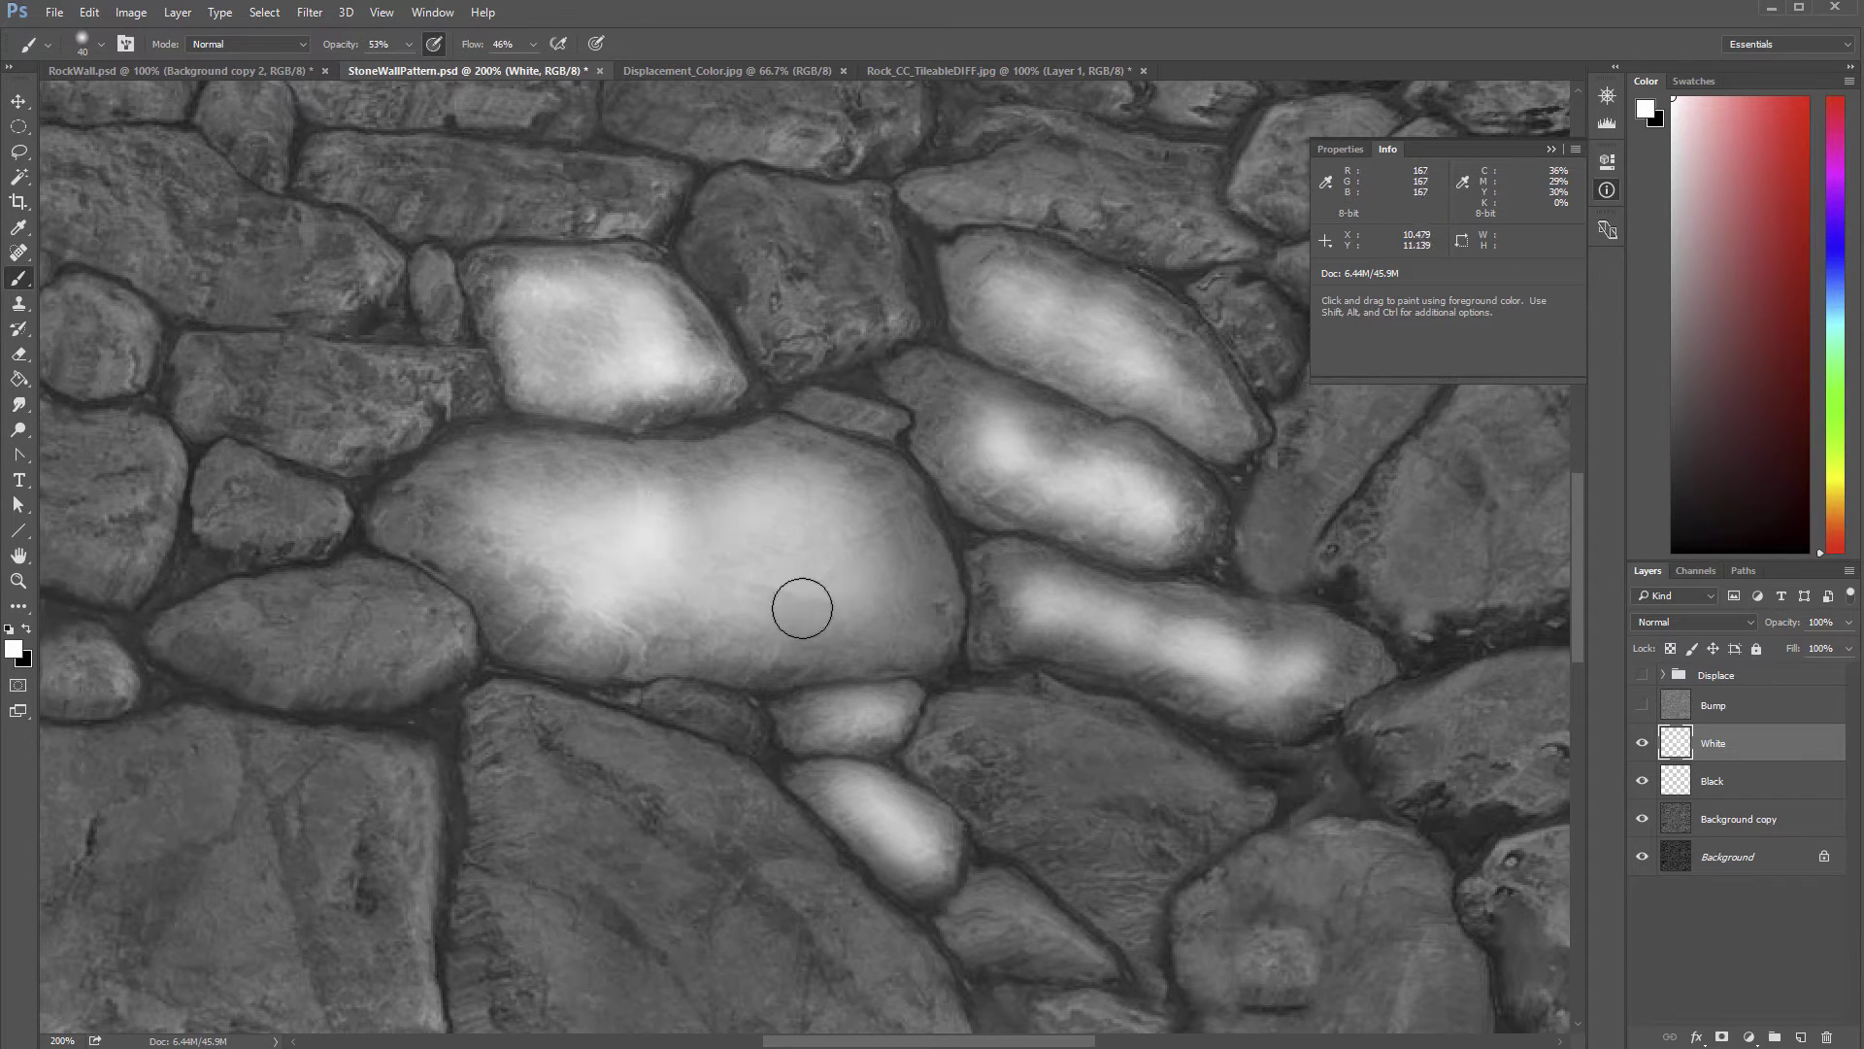
Step: On the Black layer, paint black into the cracks around the upper and central stones
left_click(1713, 785)
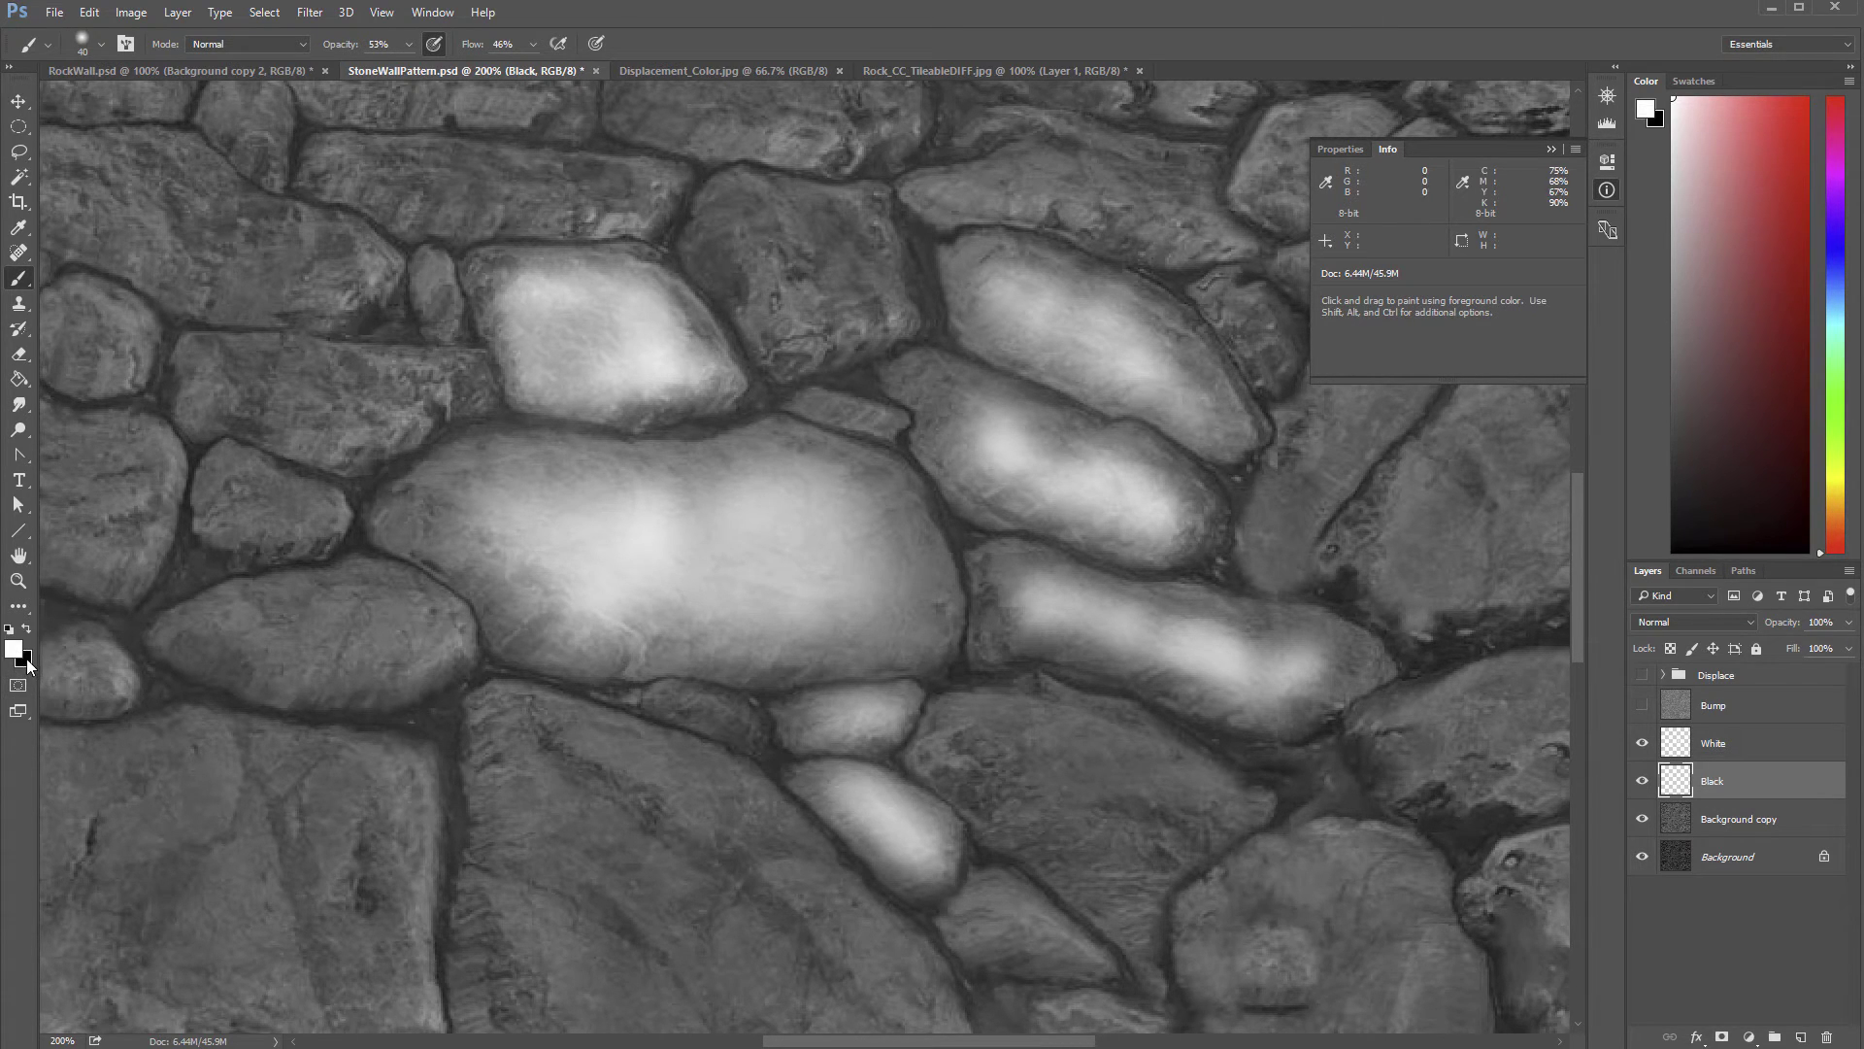
key("x")
key("x")
key("x")
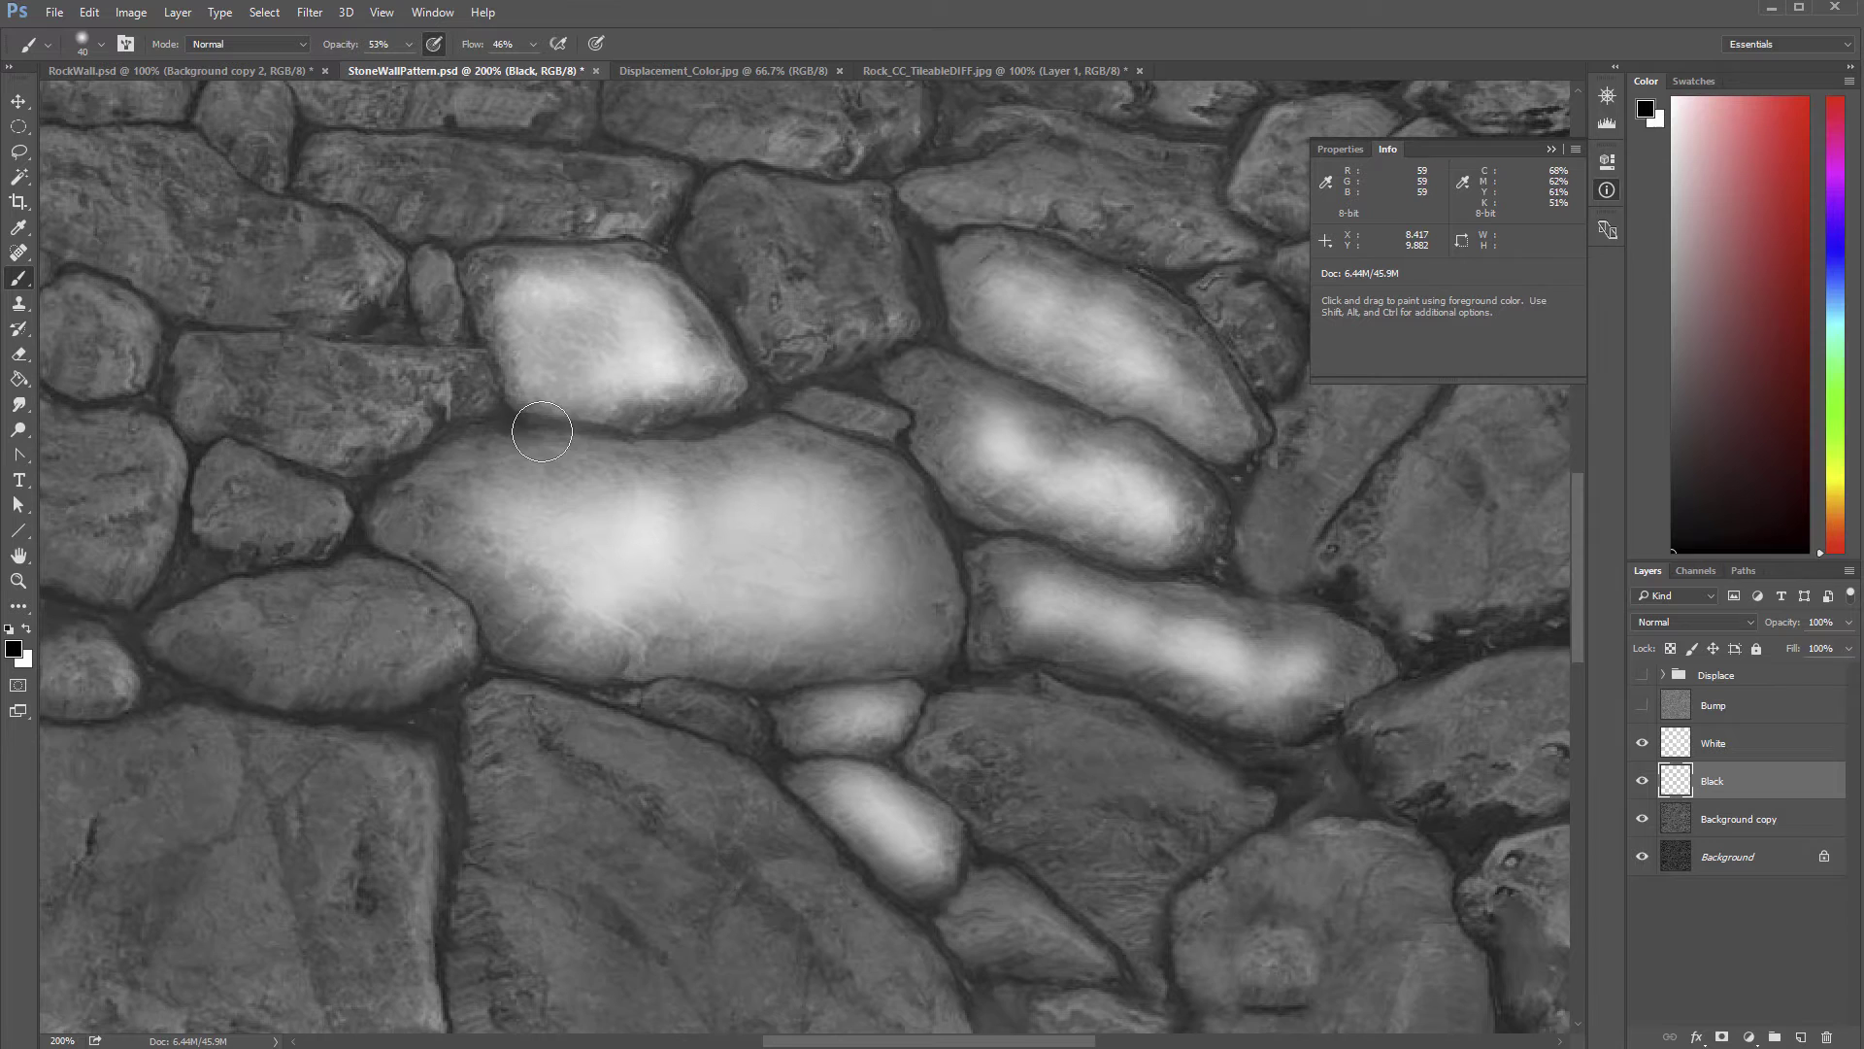
mouse_move(542, 431)
left_mouse_down()
mouse_move(742, 423)
mouse_move(706, 429)
mouse_move(767, 401)
mouse_move(757, 352)
mouse_move(702, 309)
mouse_move(684, 269)
mouse_move(718, 303)
mouse_move(686, 259)
mouse_move(757, 404)
left_mouse_up()
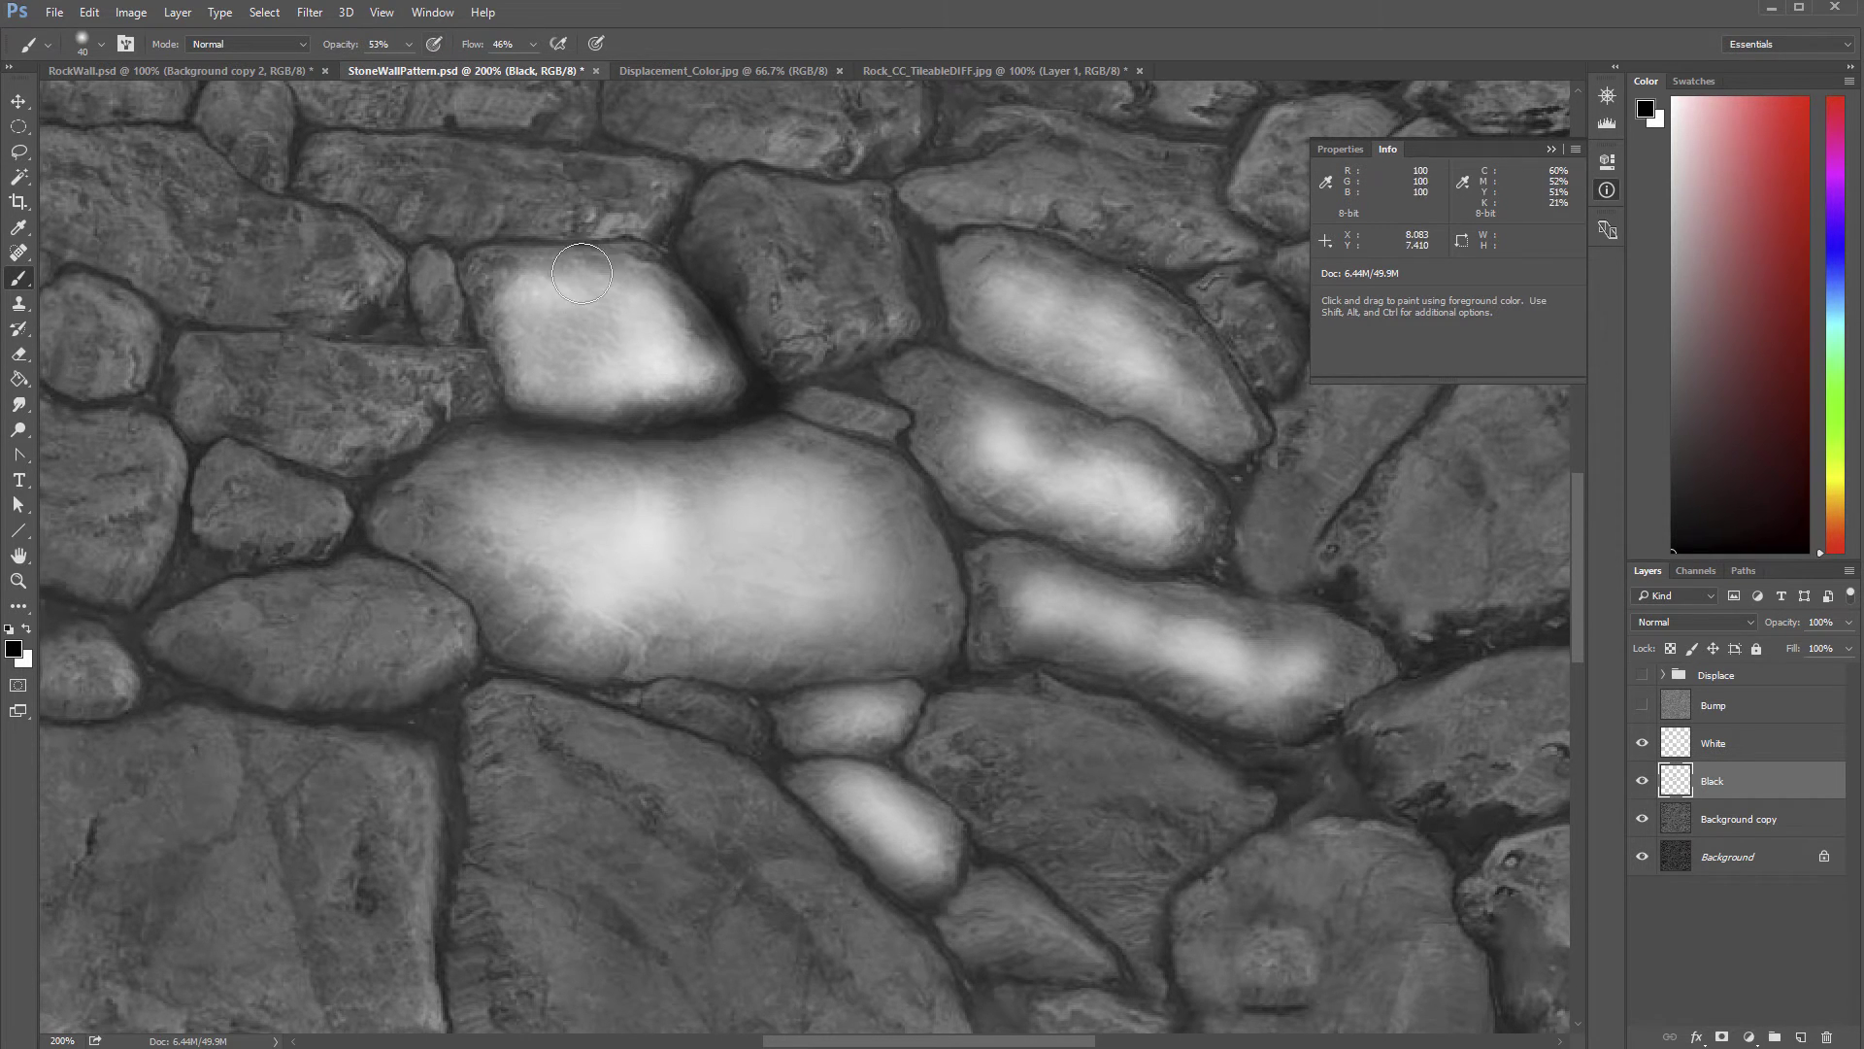
mouse_move(787, 274)
left_mouse_down()
mouse_move(786, 320)
mouse_move(818, 307)
mouse_move(824, 336)
mouse_move(768, 393)
left_mouse_up()
mouse_move(470, 427)
left_mouse_down()
mouse_move(380, 480)
mouse_move(359, 560)
mouse_move(363, 524)
mouse_move(428, 545)
left_mouse_up()
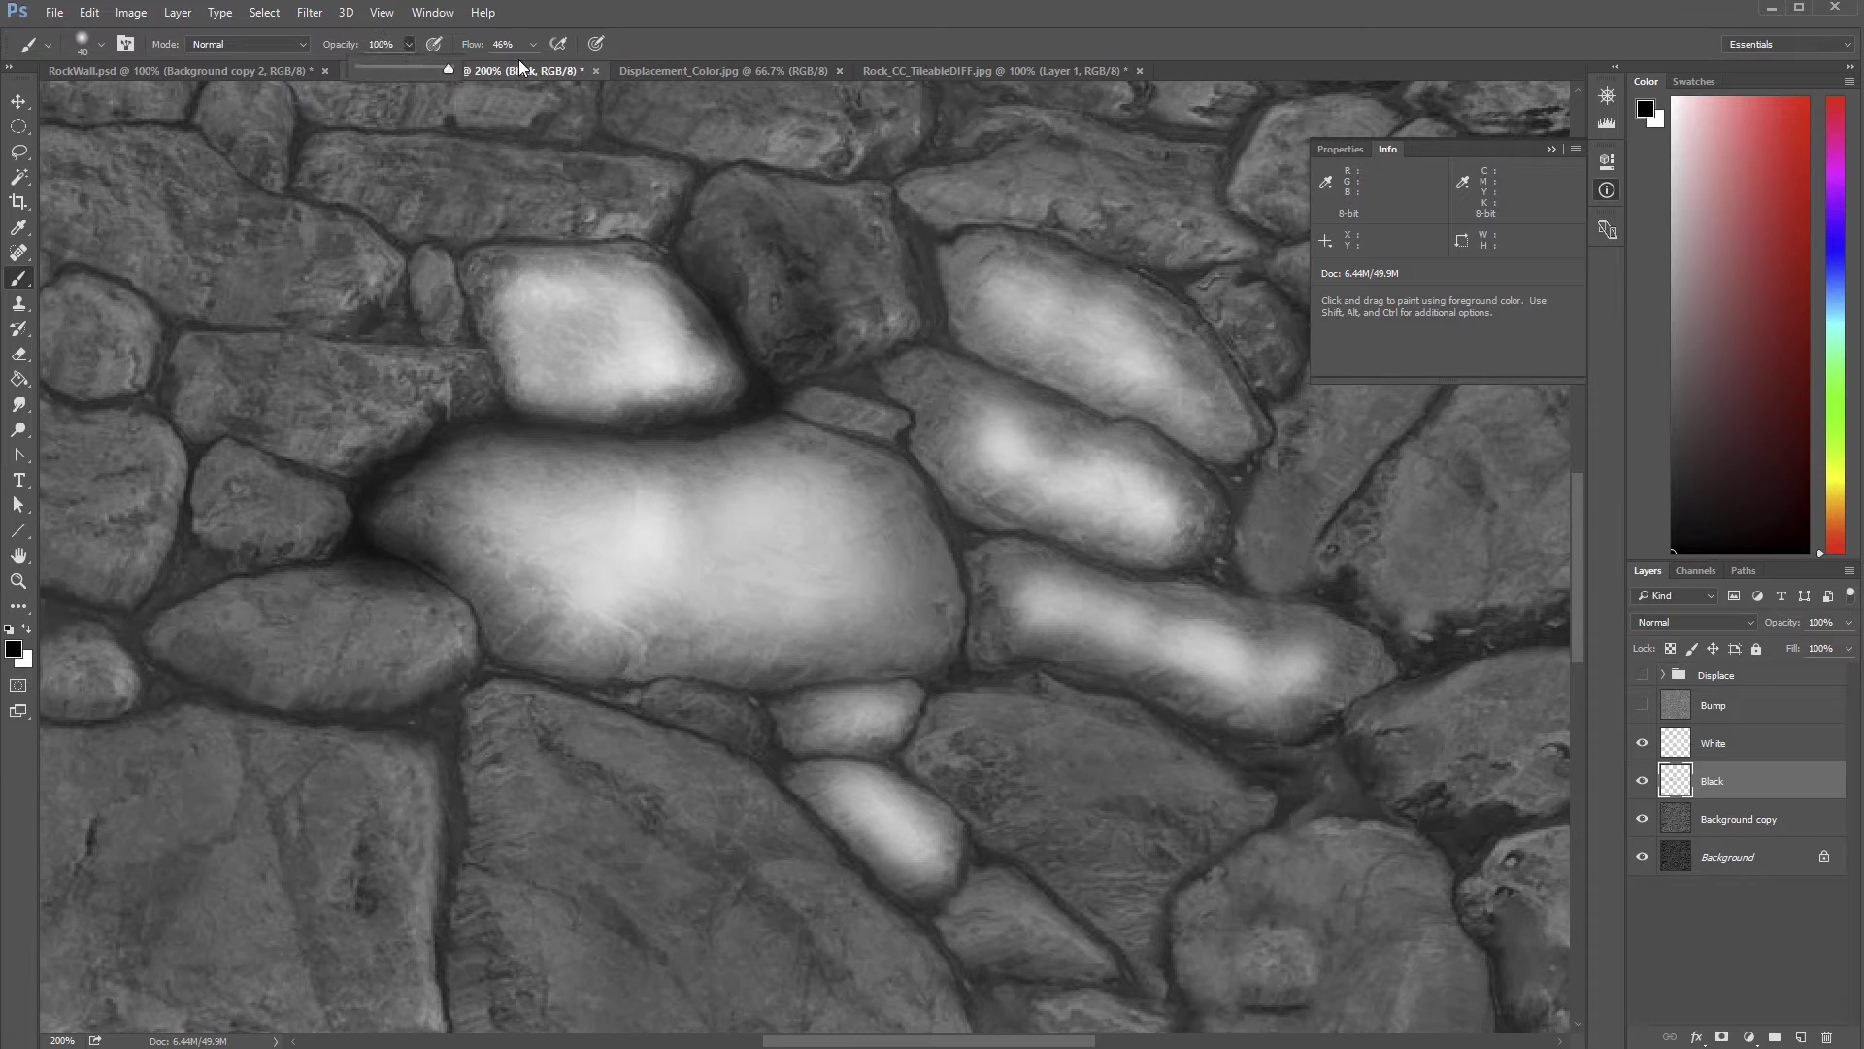
Step: Test dark strokes at 100% flow and undo them, then set the brush to 58% opacity
key("shift+0")
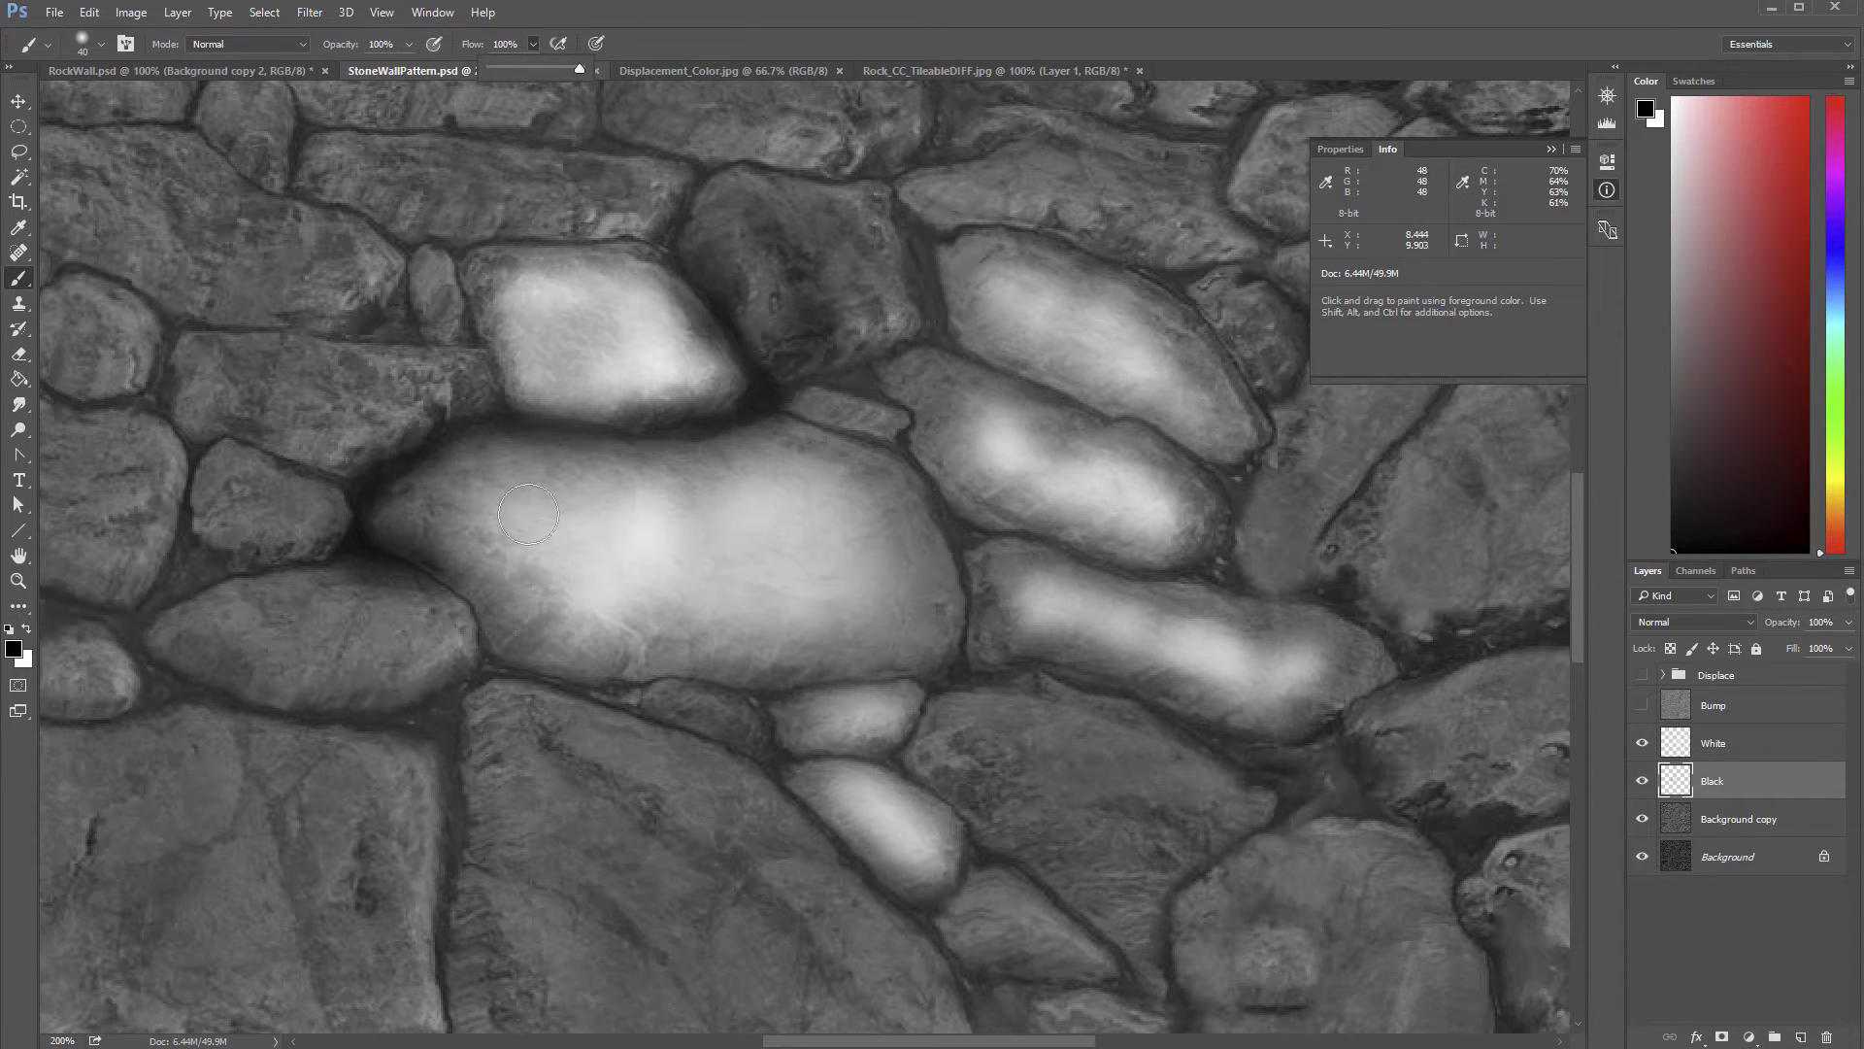
left_click_drag(559, 526, 737, 541)
key("ctrl+z")
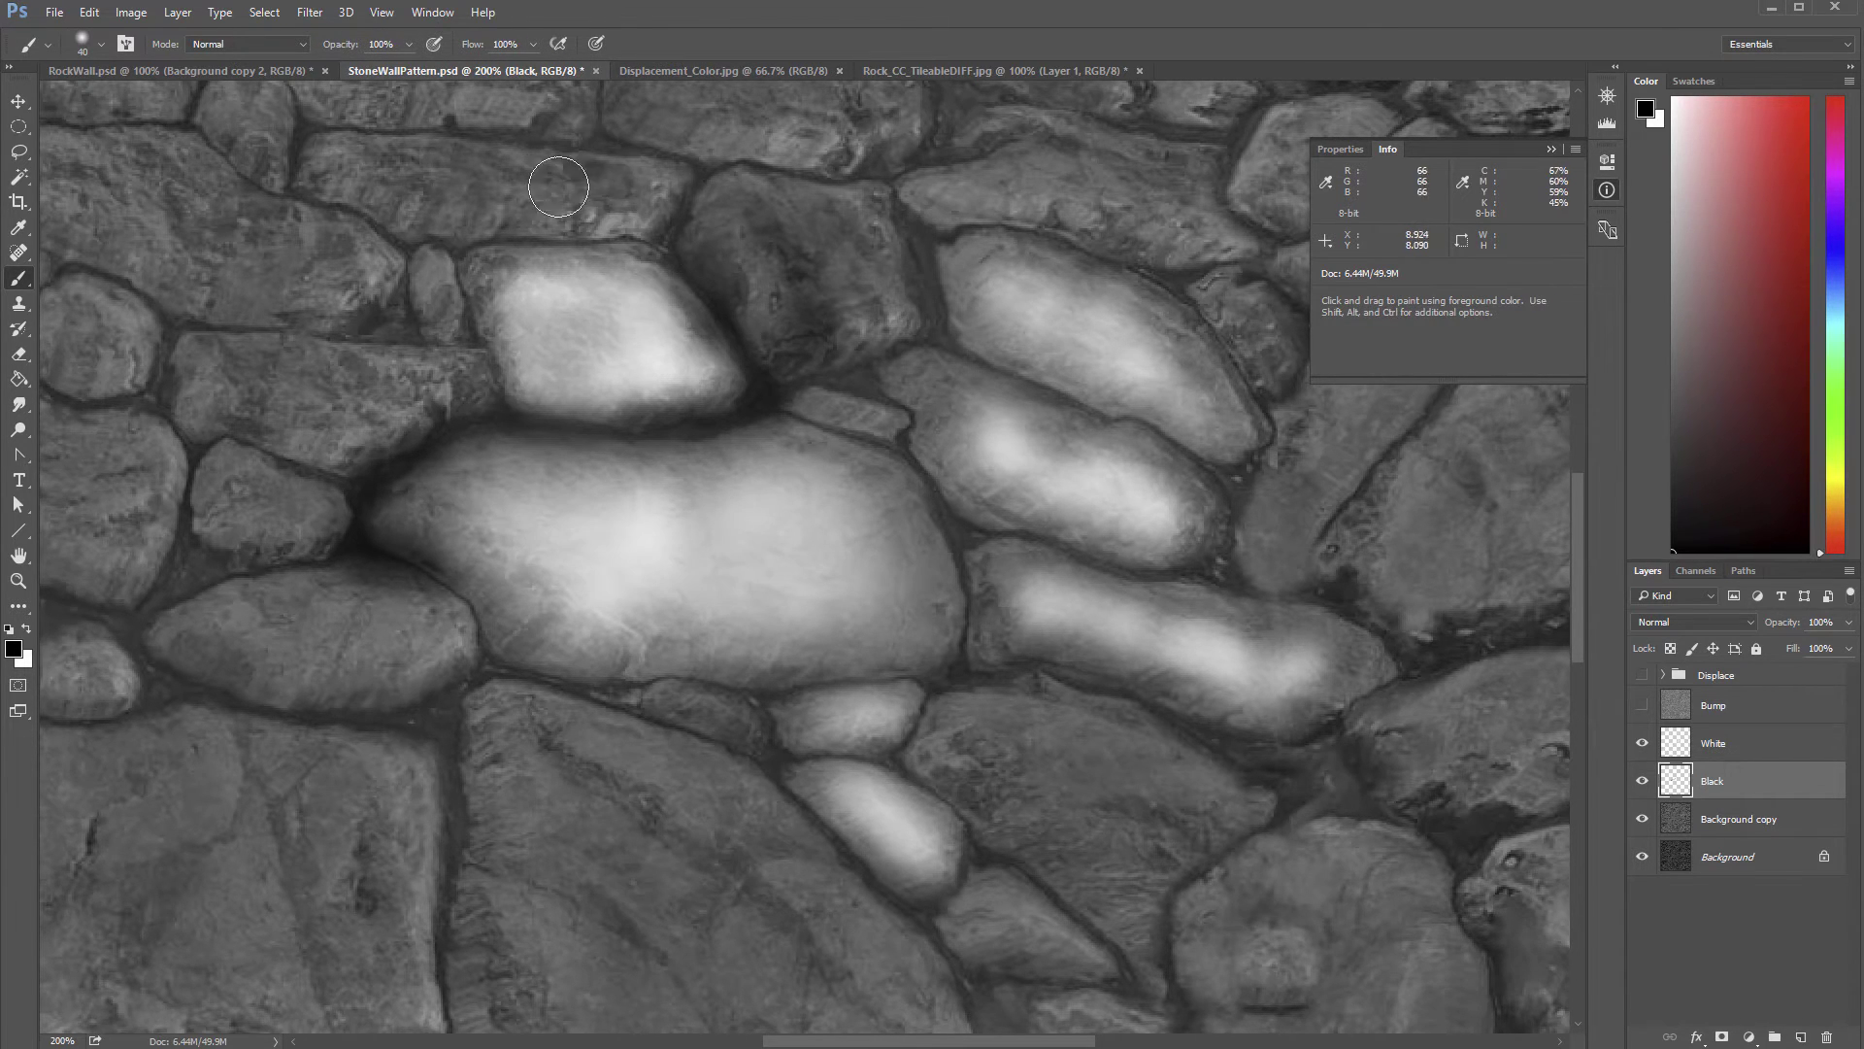
left_click_drag(539, 185, 653, 188)
key("ctrl+z")
left_click_drag(852, 259, 816, 282)
key("ctrl+z")
left_click_drag(385, 68, 369, 62)
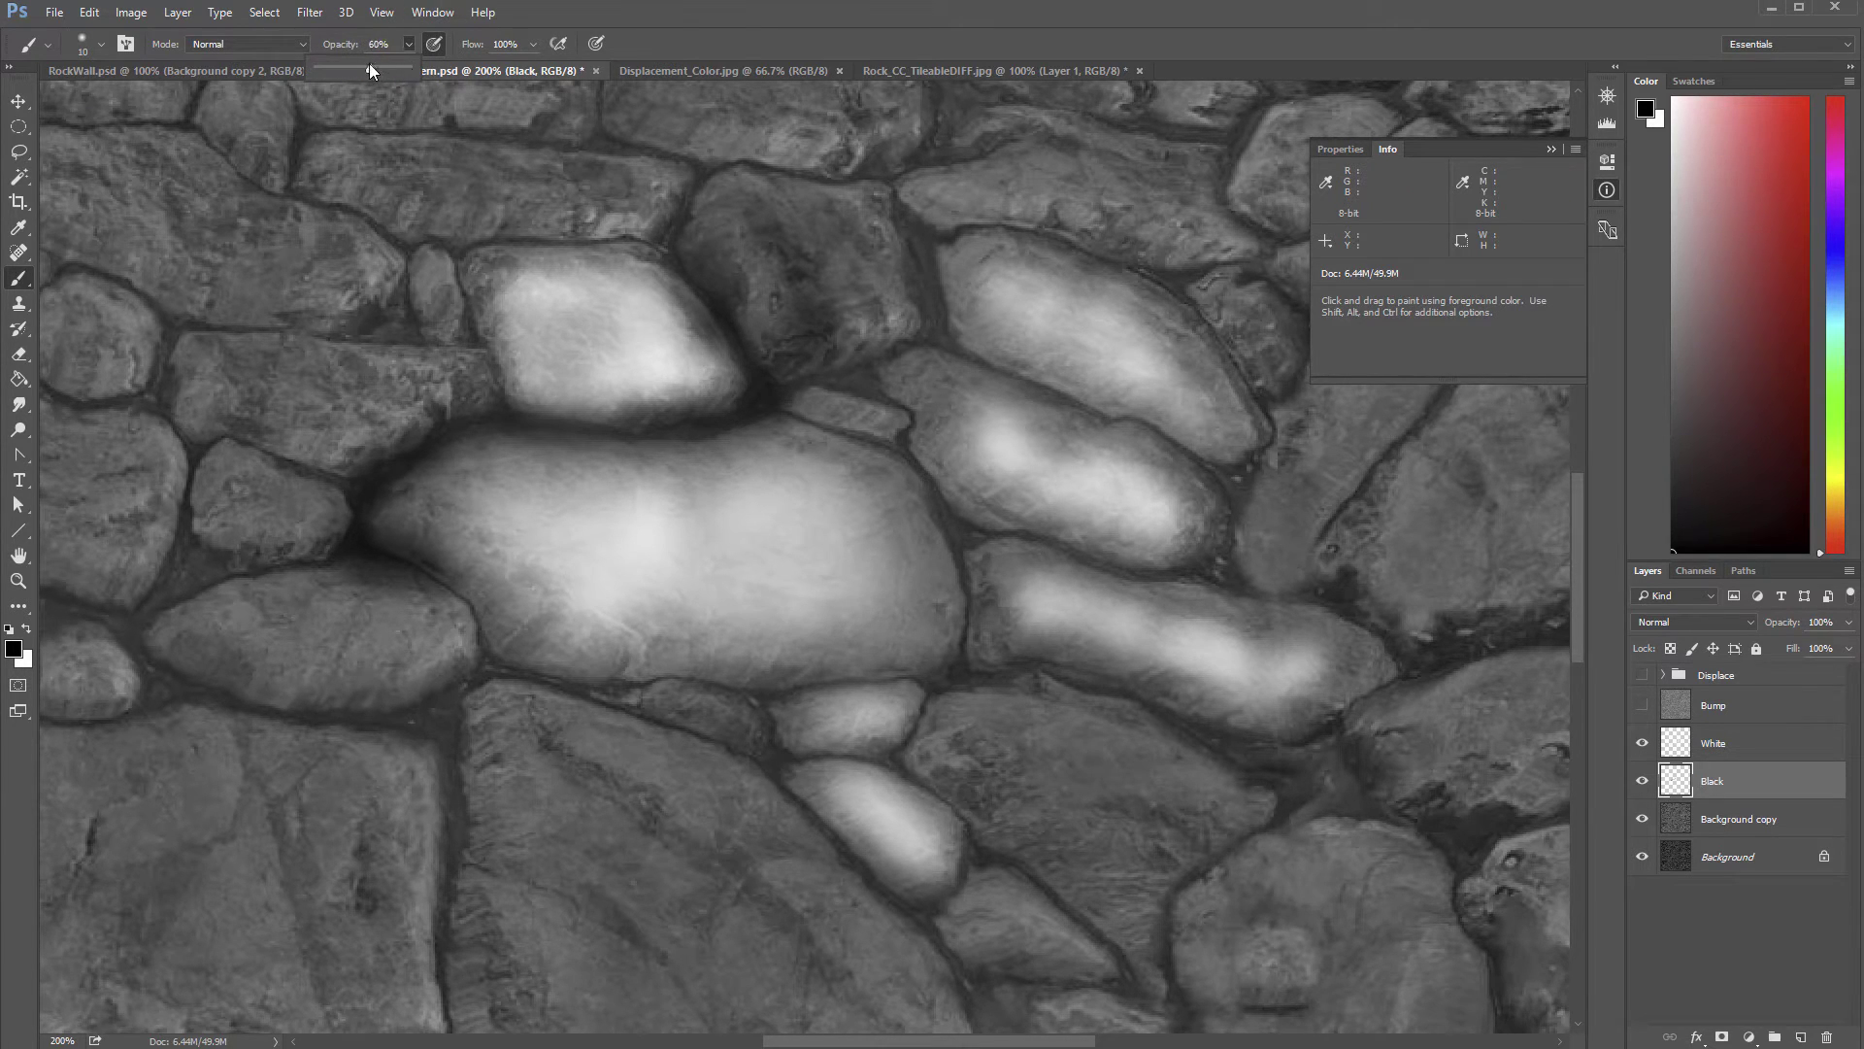
left_click(533, 45)
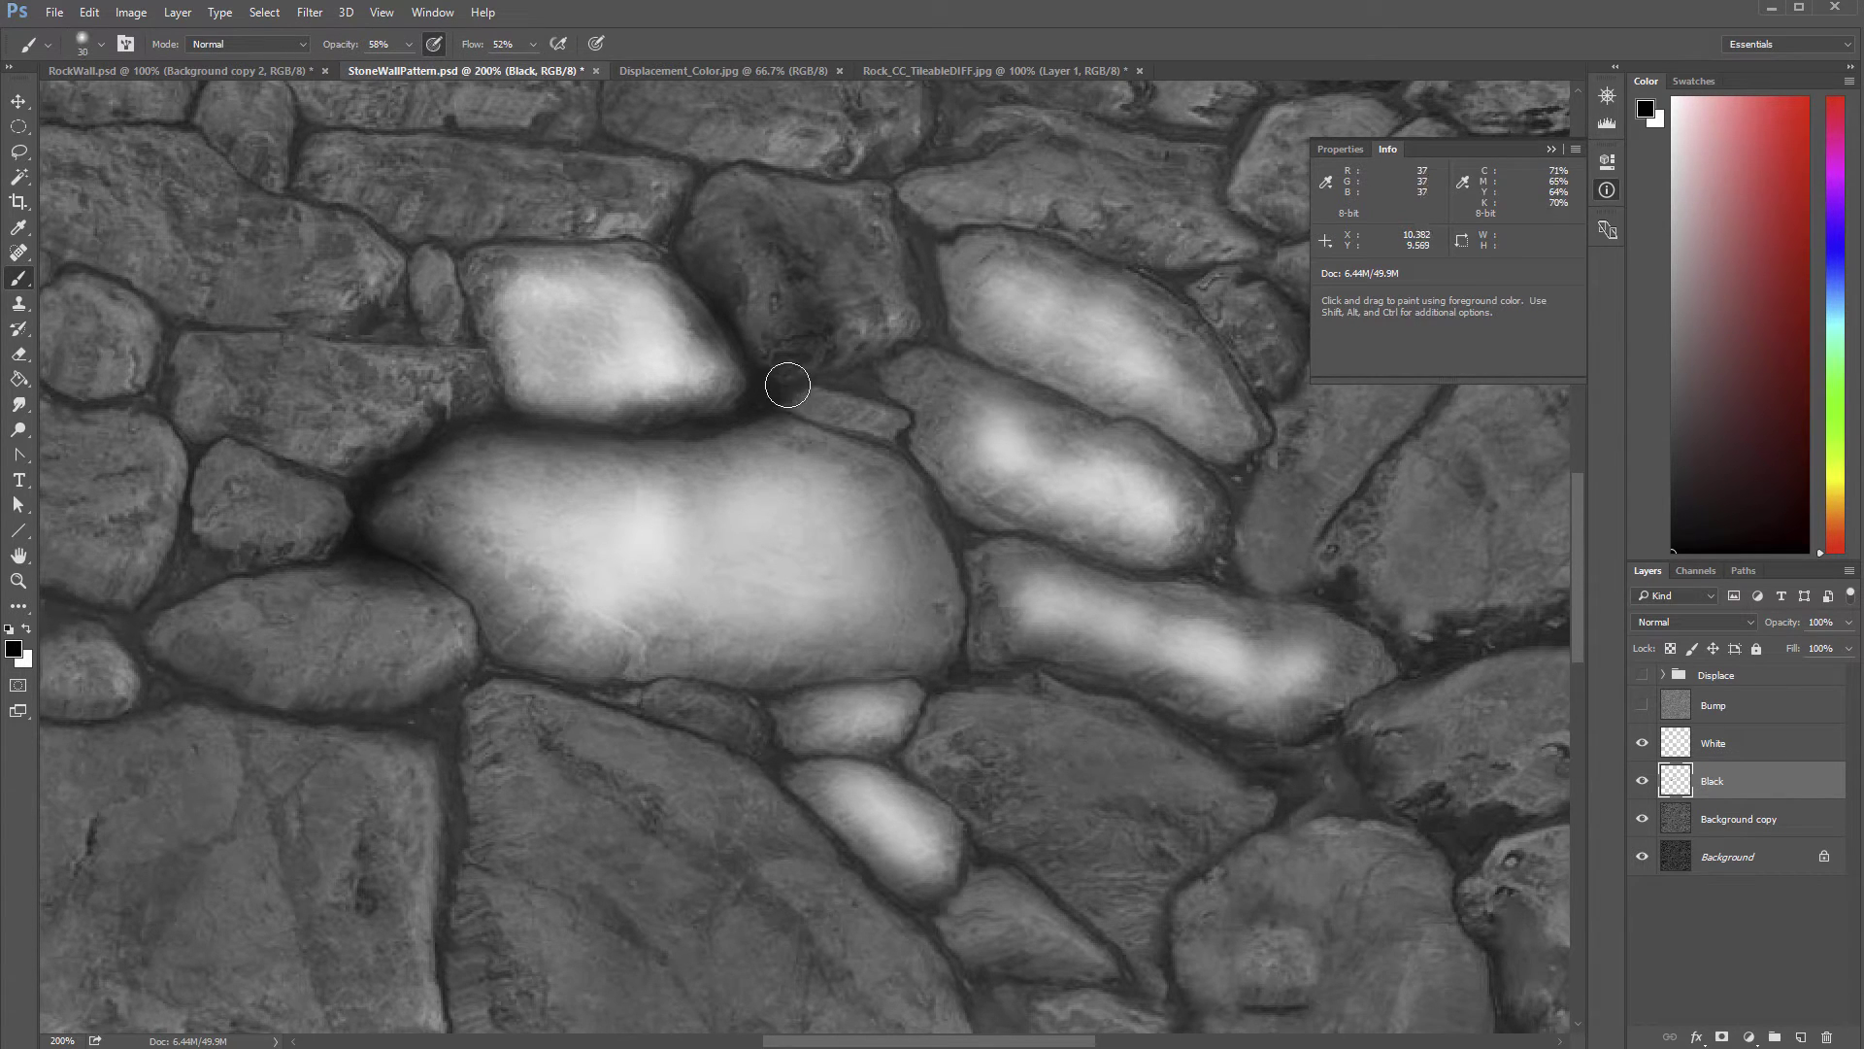
Step: Paint black into the crevices around the big central stone and the left-hand stones
left_click_drag(832, 382, 870, 379)
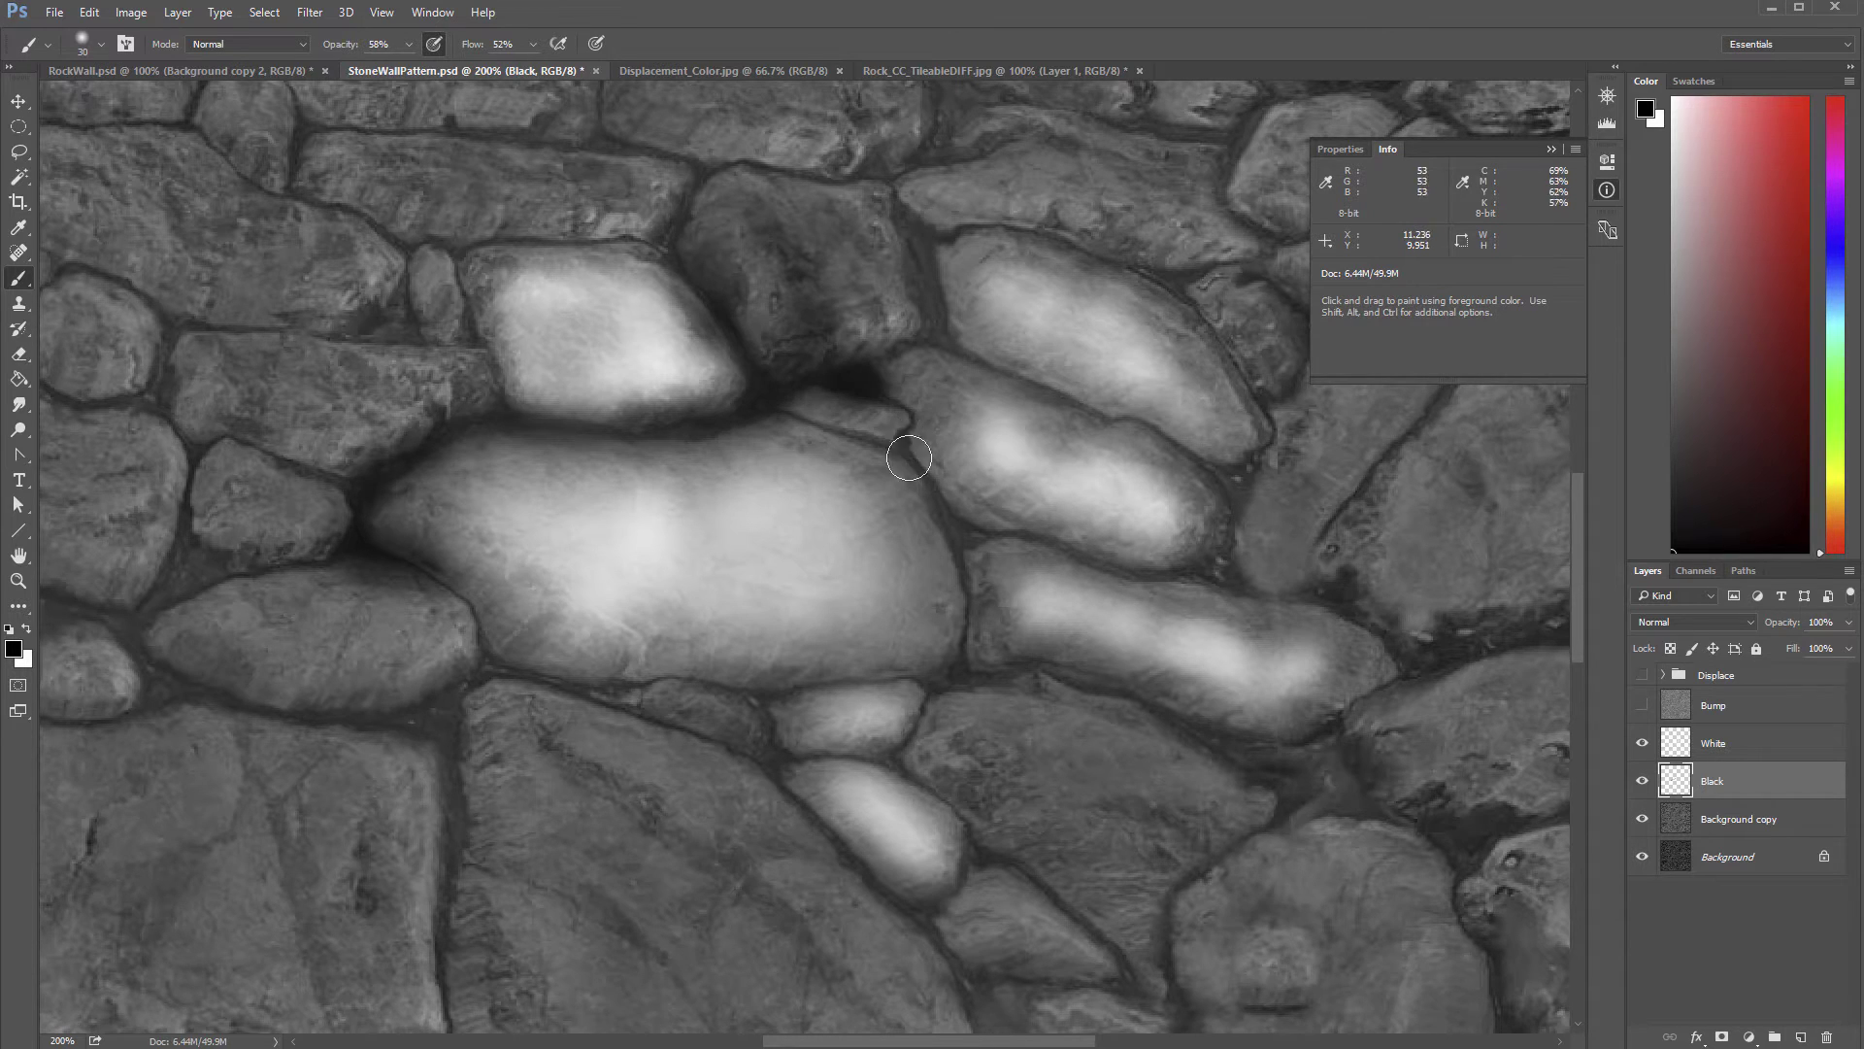
mouse_move(909, 458)
left_mouse_down()
mouse_move(797, 414)
mouse_move(932, 450)
mouse_move(896, 397)
mouse_move(967, 583)
mouse_move(962, 552)
mouse_move(965, 654)
mouse_move(917, 682)
mouse_move(975, 681)
mouse_move(972, 701)
mouse_move(1025, 684)
mouse_move(993, 677)
mouse_move(1069, 703)
left_mouse_up()
mouse_move(920, 686)
left_mouse_down()
mouse_move(740, 683)
mouse_move(714, 710)
mouse_move(770, 700)
mouse_move(688, 672)
mouse_move(640, 688)
mouse_move(712, 658)
mouse_move(623, 696)
mouse_move(644, 677)
mouse_move(483, 643)
mouse_move(465, 607)
mouse_move(482, 649)
mouse_move(600, 680)
left_mouse_up()
mouse_move(480, 635)
left_mouse_down()
mouse_move(449, 582)
mouse_move(466, 684)
mouse_move(437, 715)
mouse_move(462, 715)
mouse_move(446, 908)
left_mouse_up()
left_click_drag(512, 678, 651, 699)
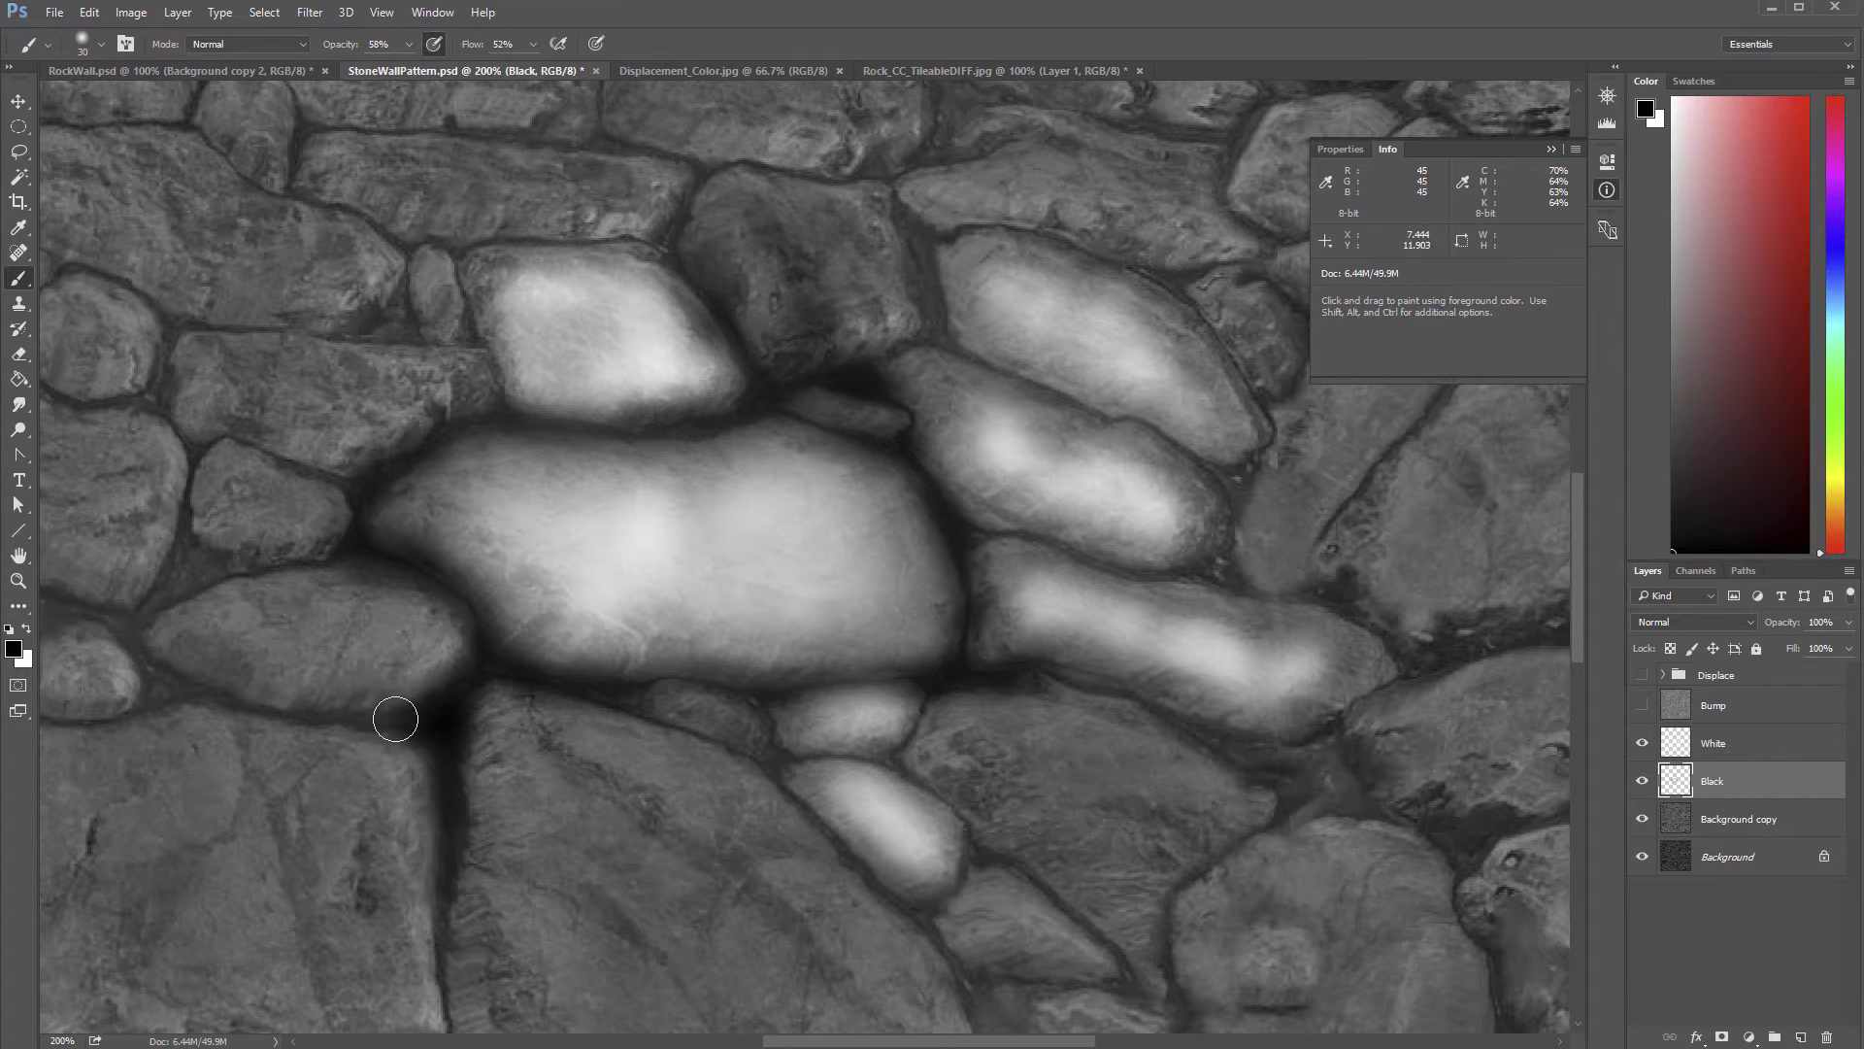
left_click_drag(395, 719, 292, 717)
mouse_move(355, 546)
left_mouse_down()
mouse_move(229, 563)
mouse_move(179, 591)
mouse_move(142, 645)
mouse_move(201, 686)
left_mouse_up()
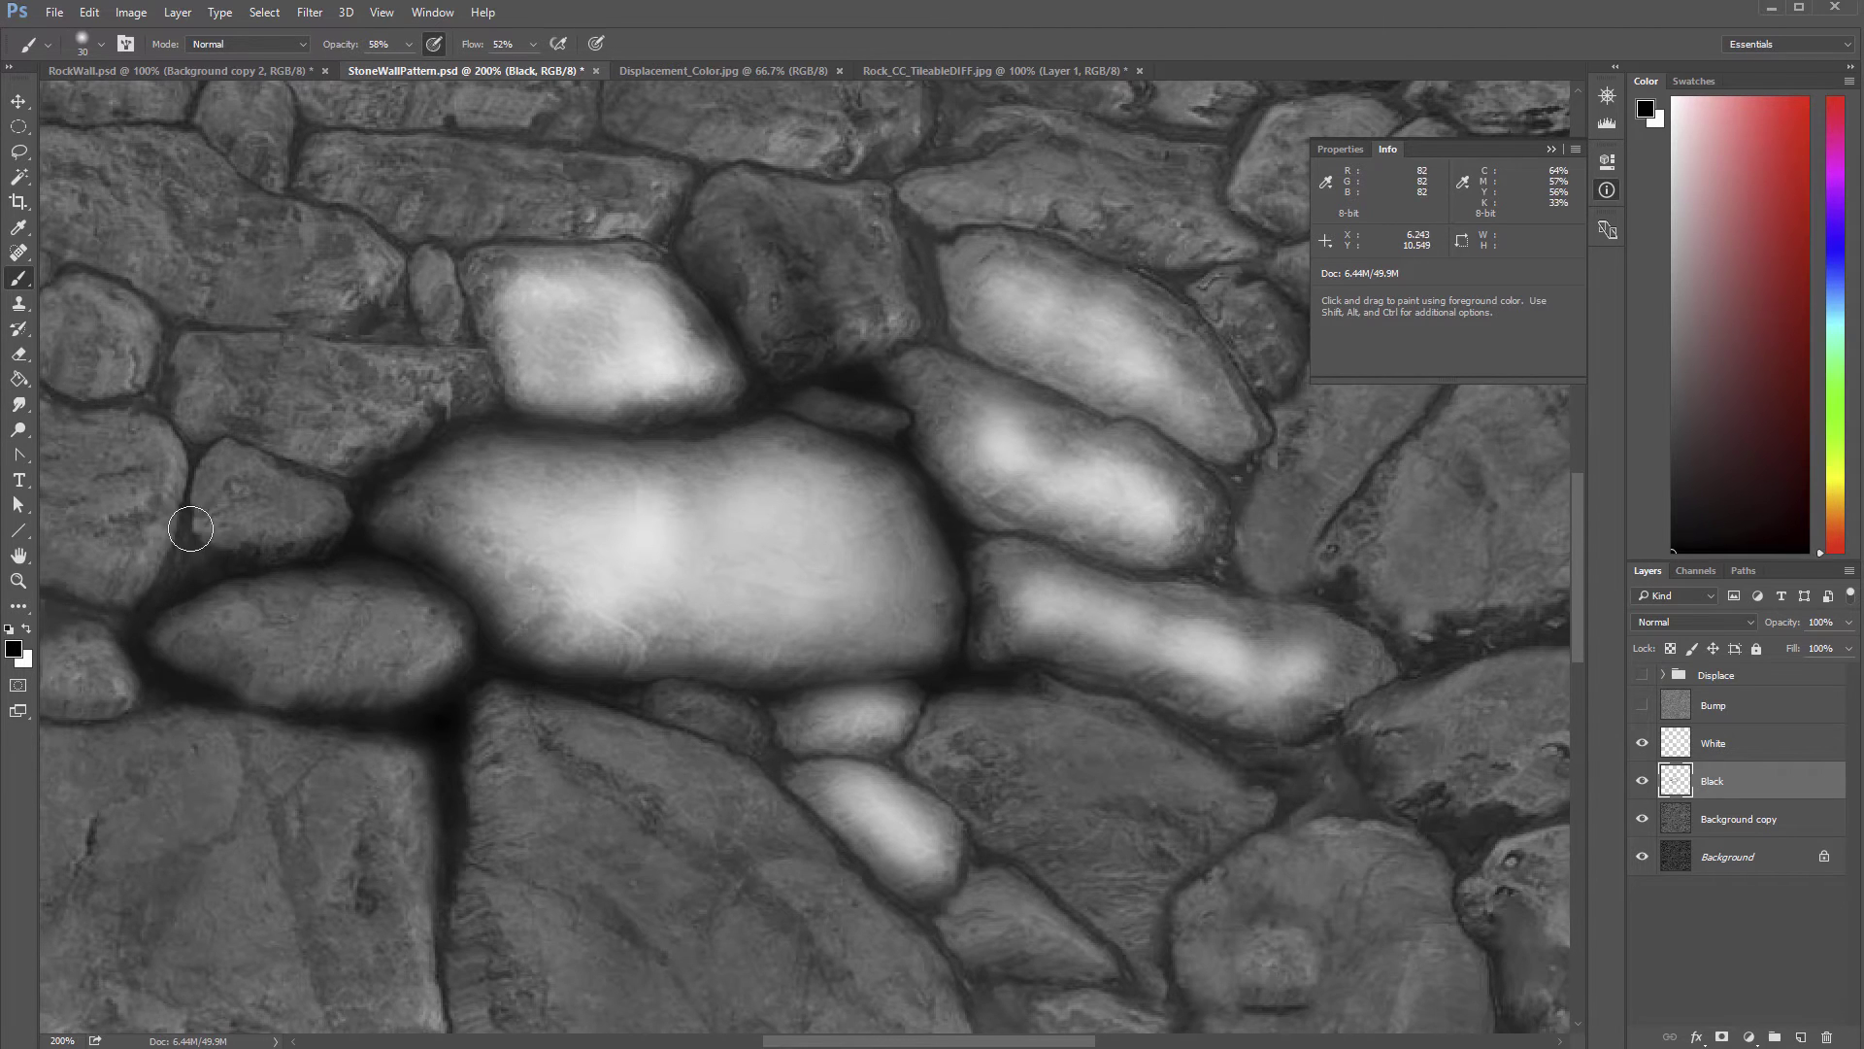
mouse_move(190, 505)
left_mouse_down()
mouse_move(259, 520)
mouse_move(279, 466)
mouse_move(350, 496)
mouse_move(460, 487)
mouse_move(558, 410)
mouse_move(426, 458)
mouse_move(478, 418)
mouse_move(736, 415)
mouse_move(753, 361)
mouse_move(727, 341)
mouse_move(730, 424)
mouse_move(829, 384)
mouse_move(776, 381)
mouse_move(757, 346)
mouse_move(862, 346)
left_mouse_up()
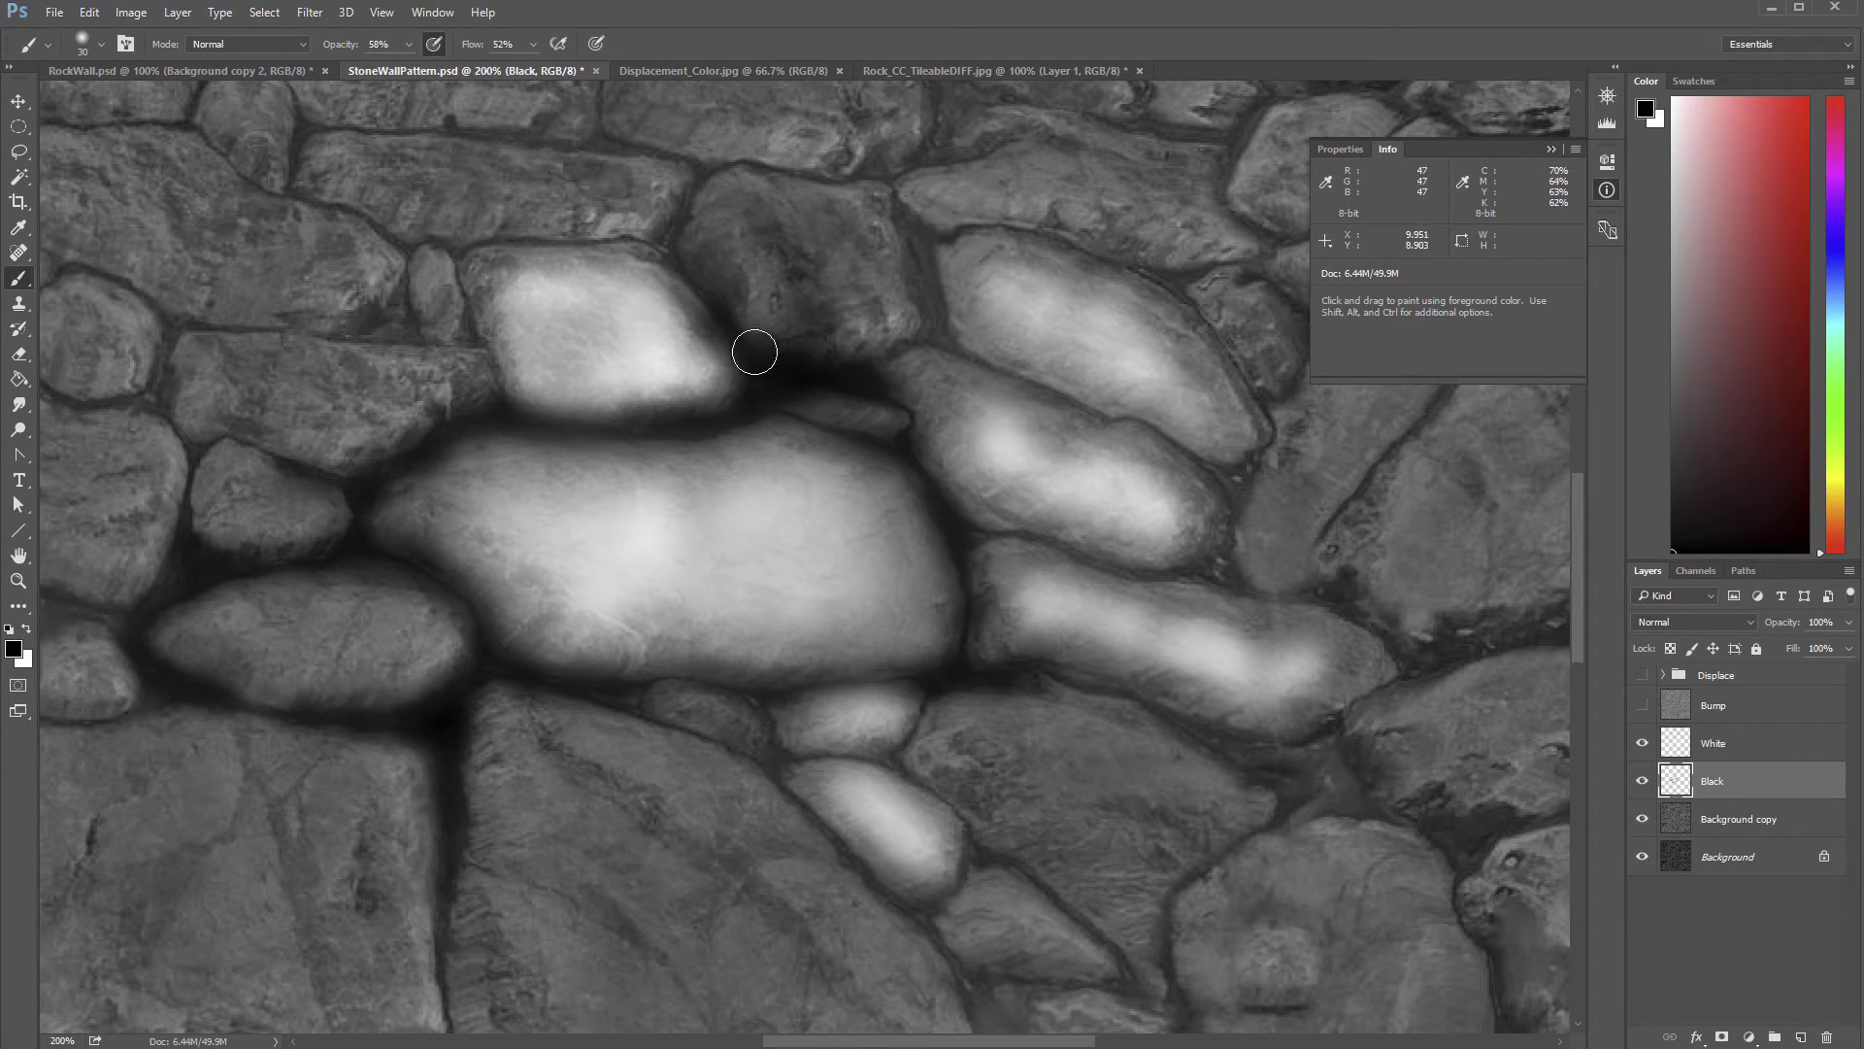
Step: With the brush at 80, blacken the gaps right of the upper and big stones and around the small lower stone
key("bracketright")
key("bracketright")
key("bracketright")
key("bracketright")
mouse_move(757, 325)
left_mouse_down()
mouse_move(741, 312)
mouse_move(912, 389)
left_mouse_up()
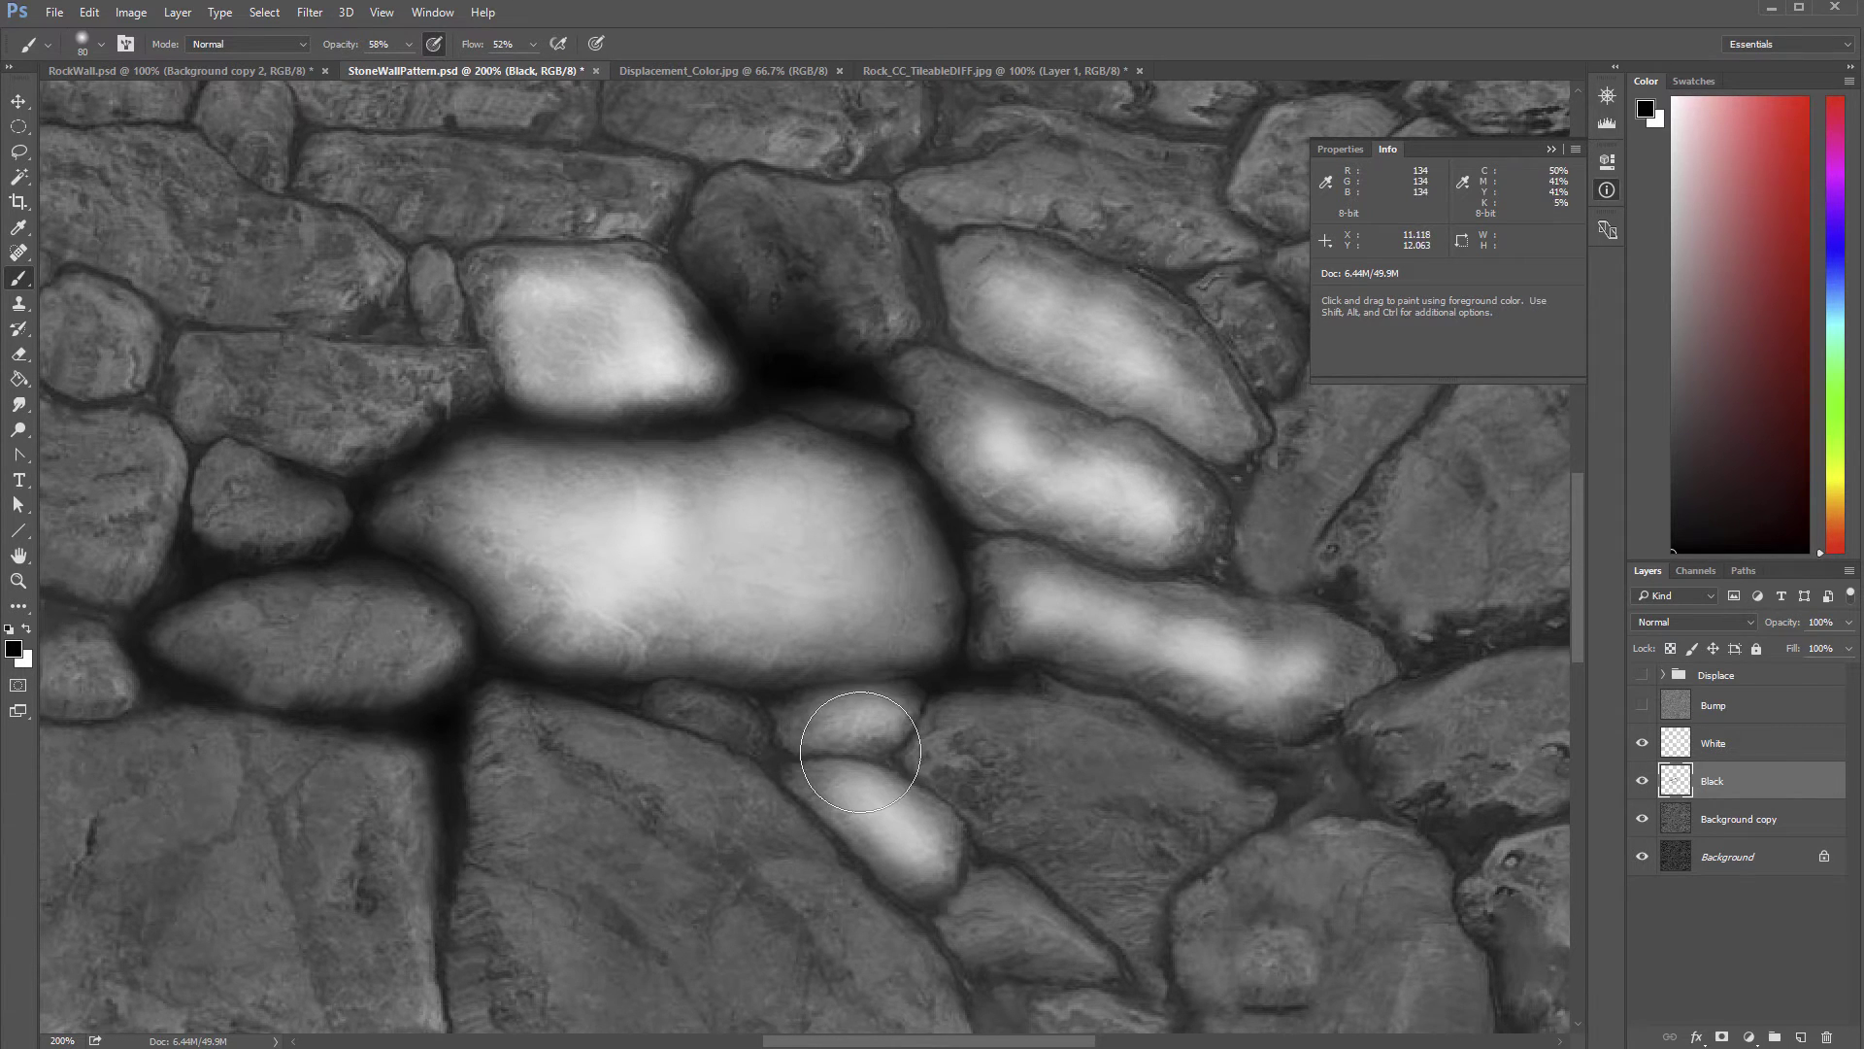
mouse_move(670, 701)
left_mouse_down()
mouse_move(740, 732)
mouse_move(749, 761)
left_mouse_up()
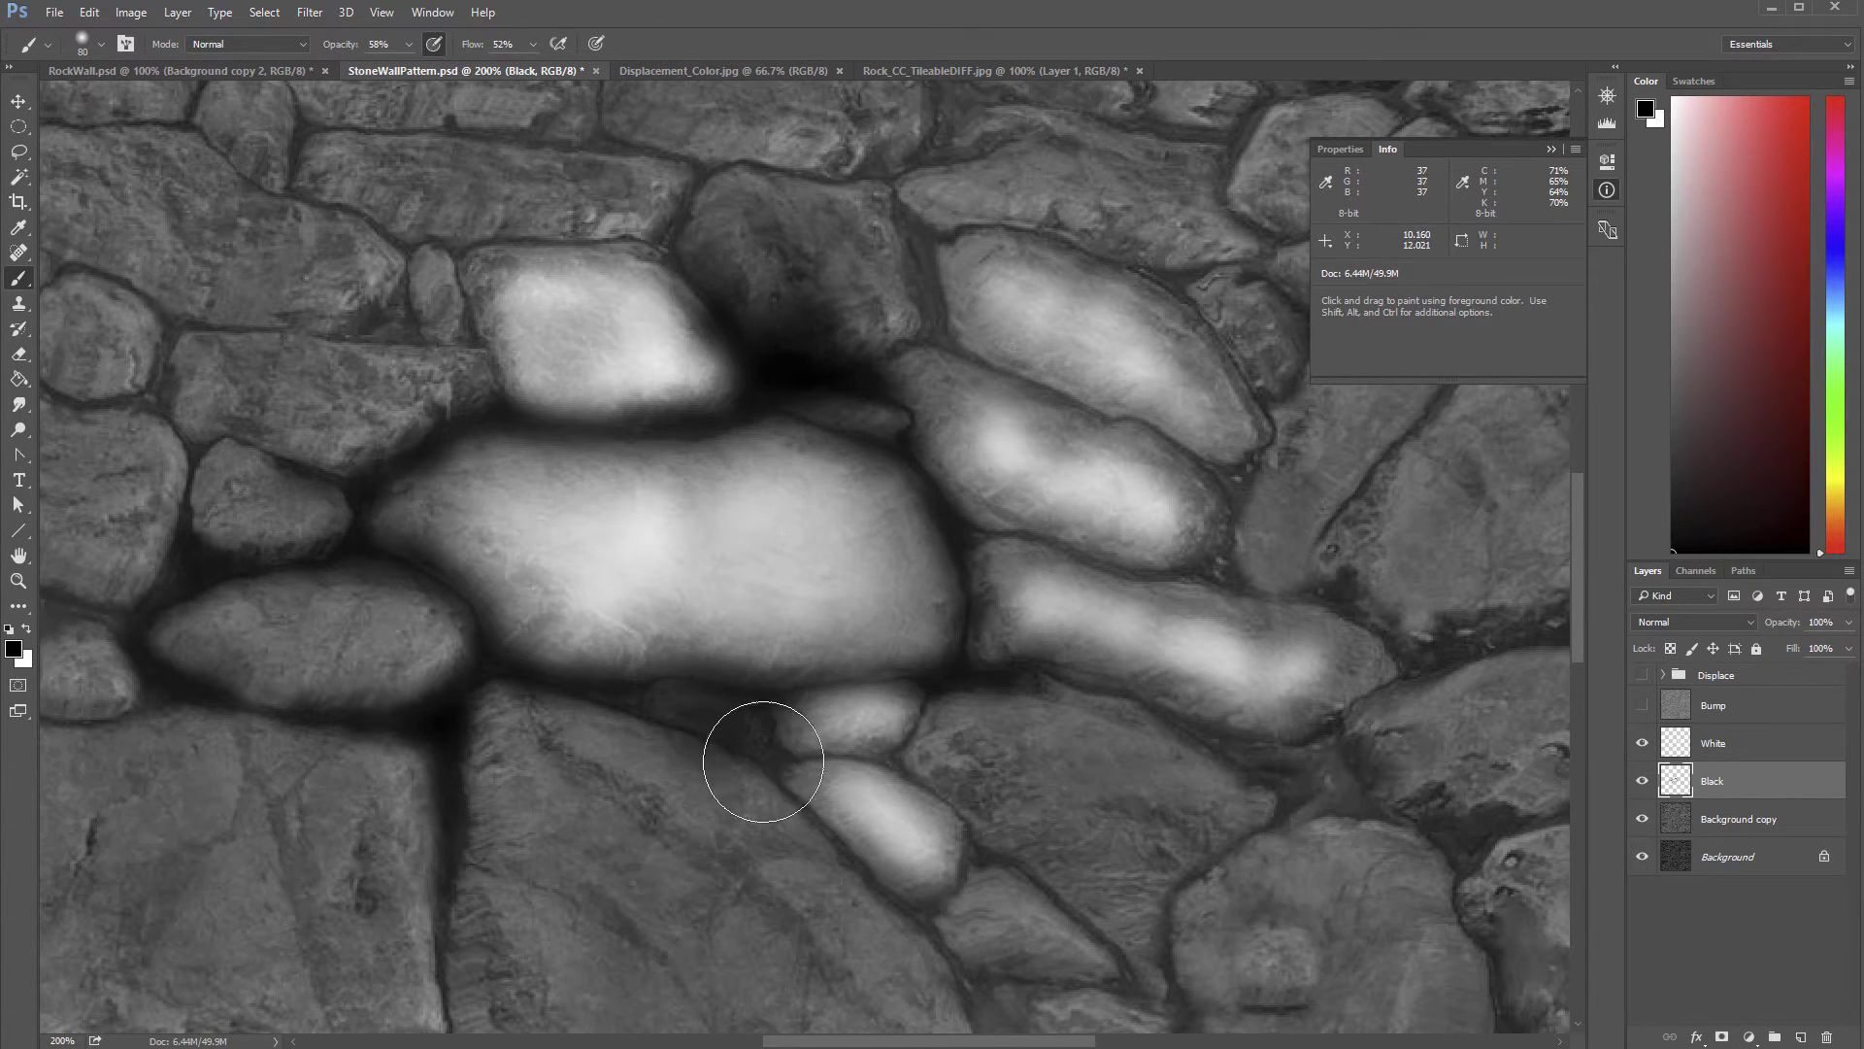
left_click_drag(990, 935, 927, 912)
mouse_move(982, 666)
left_mouse_down()
mouse_move(1066, 700)
mouse_move(1056, 685)
left_mouse_up()
key("bracketleft")
key("bracketleft")
key("bracketleft")
key("bracketleft")
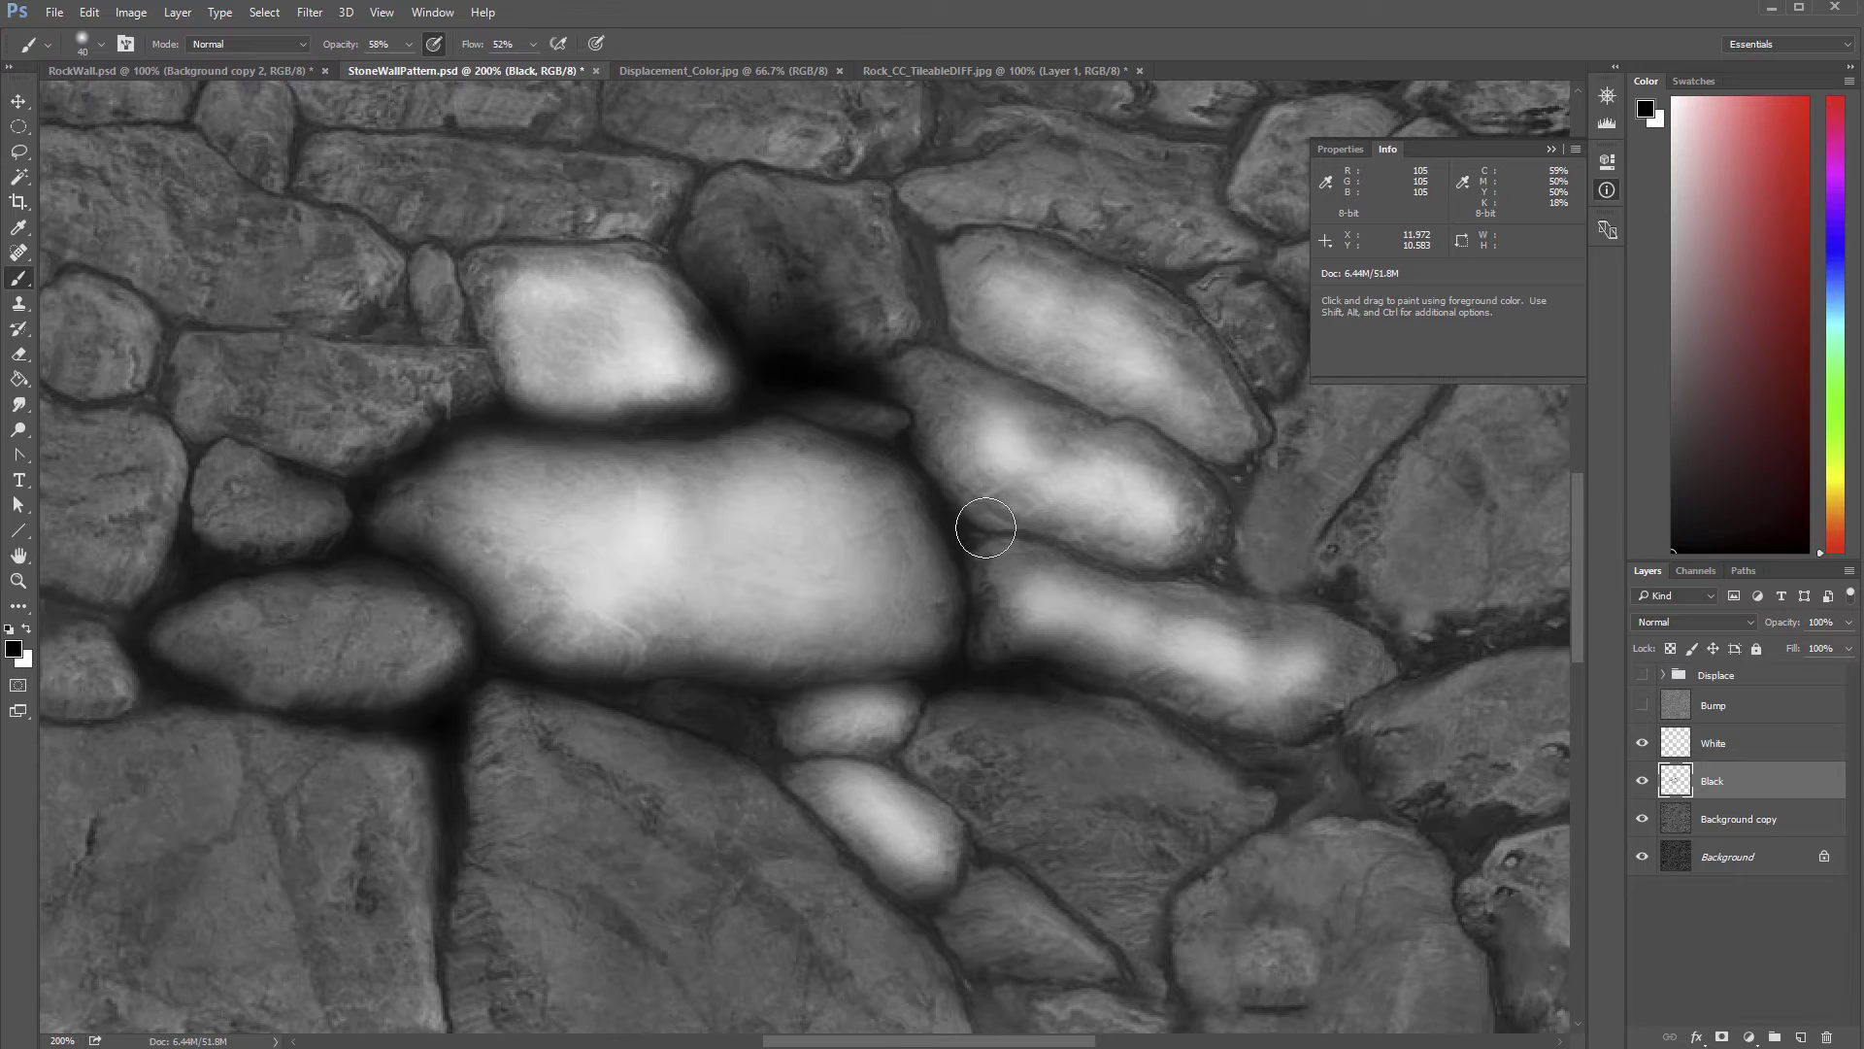
Step: Back at size 40, darken the crevices around the right-hand stones and the small lower stone
mouse_move(968, 529)
left_mouse_down()
mouse_move(1094, 566)
mouse_move(1188, 565)
mouse_move(1201, 510)
left_mouse_up()
mouse_move(921, 341)
left_mouse_down()
mouse_move(884, 364)
mouse_move(966, 352)
mouse_move(1033, 389)
mouse_move(1034, 373)
mouse_move(1227, 467)
mouse_move(1235, 560)
mouse_move(1261, 400)
left_mouse_up()
mouse_move(928, 242)
left_mouse_down()
mouse_move(935, 329)
mouse_move(941, 243)
mouse_move(1003, 228)
mouse_move(1211, 308)
mouse_move(1254, 414)
left_mouse_up()
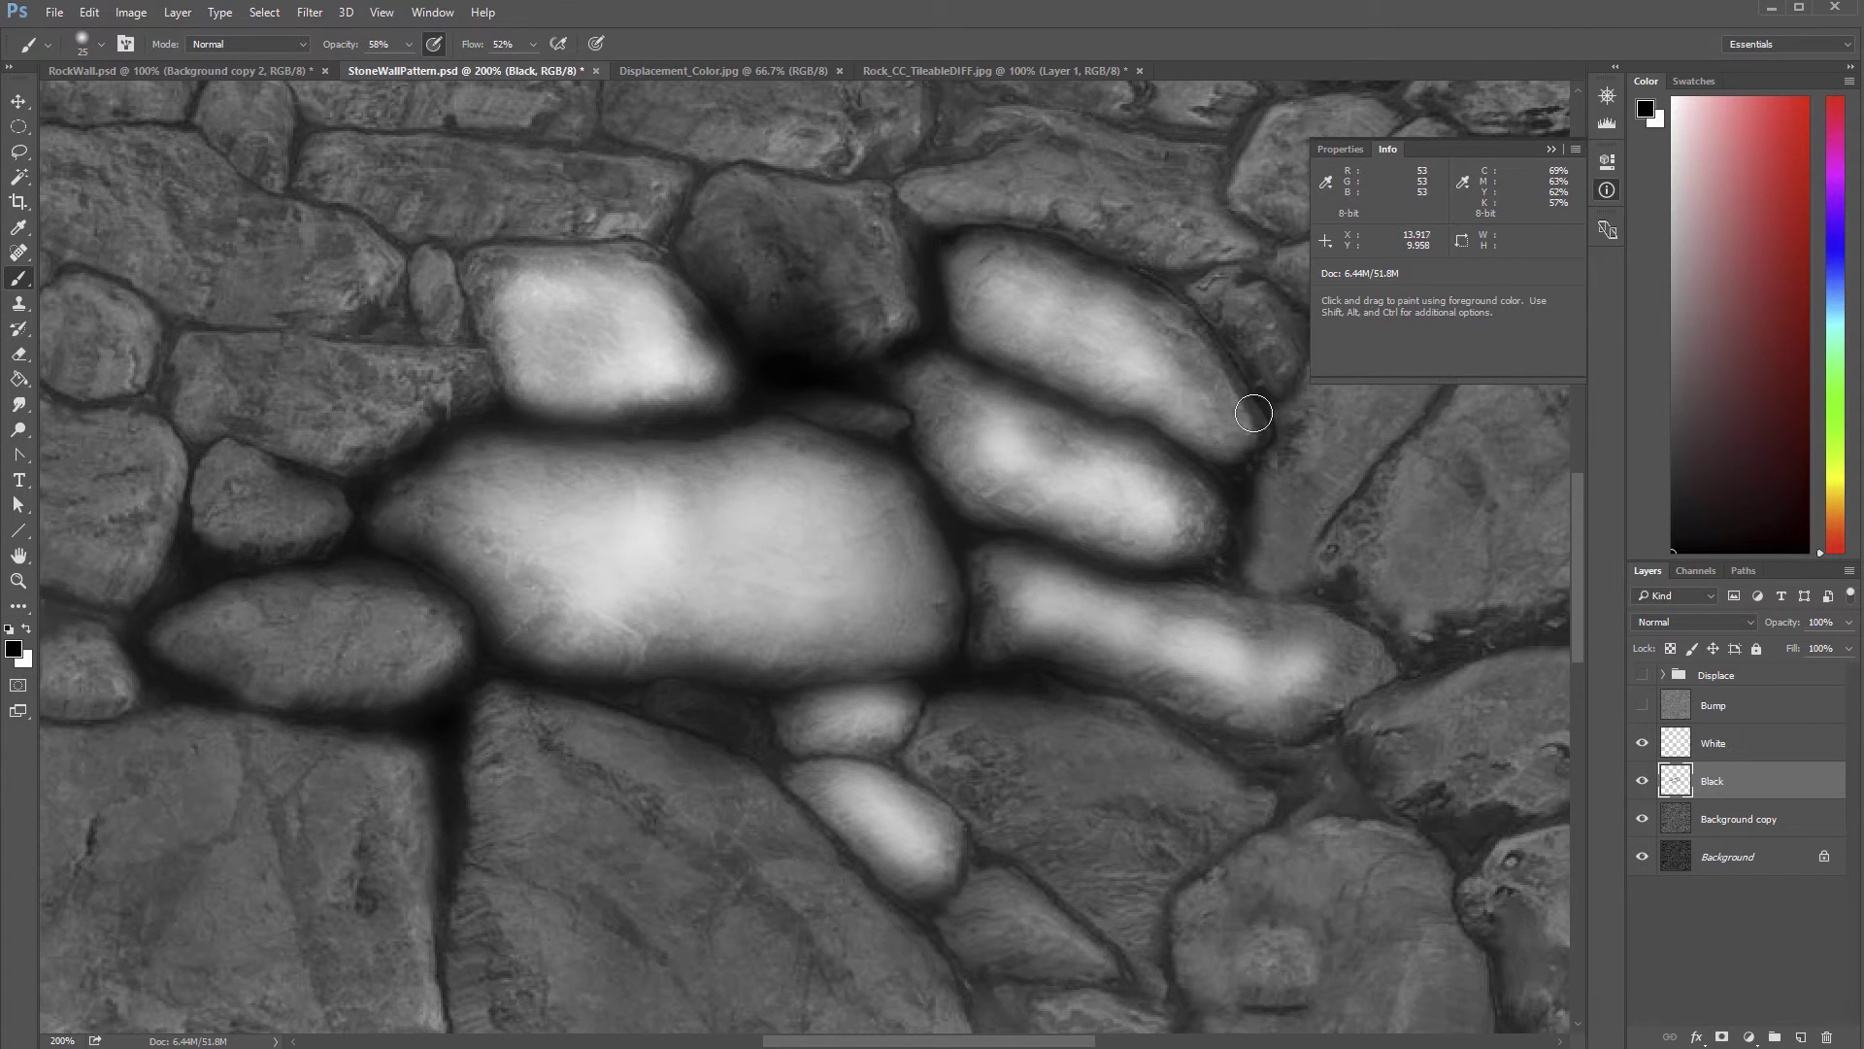
mouse_move(921, 680)
left_mouse_down()
mouse_move(770, 692)
mouse_move(799, 752)
mouse_move(767, 710)
mouse_move(768, 755)
mouse_move(892, 762)
mouse_move(933, 688)
mouse_move(917, 724)
left_mouse_up()
mouse_move(935, 797)
left_mouse_down()
mouse_move(977, 853)
mouse_move(940, 912)
mouse_move(786, 772)
mouse_move(878, 893)
mouse_move(982, 867)
mouse_move(985, 847)
mouse_move(1092, 940)
mouse_move(1028, 976)
mouse_move(931, 935)
mouse_move(976, 984)
mouse_move(1131, 989)
mouse_move(1092, 929)
mouse_move(1132, 1000)
mouse_move(1171, 1005)
mouse_move(1171, 907)
mouse_move(1163, 1002)
mouse_move(1180, 886)
mouse_move(1244, 799)
left_mouse_up()
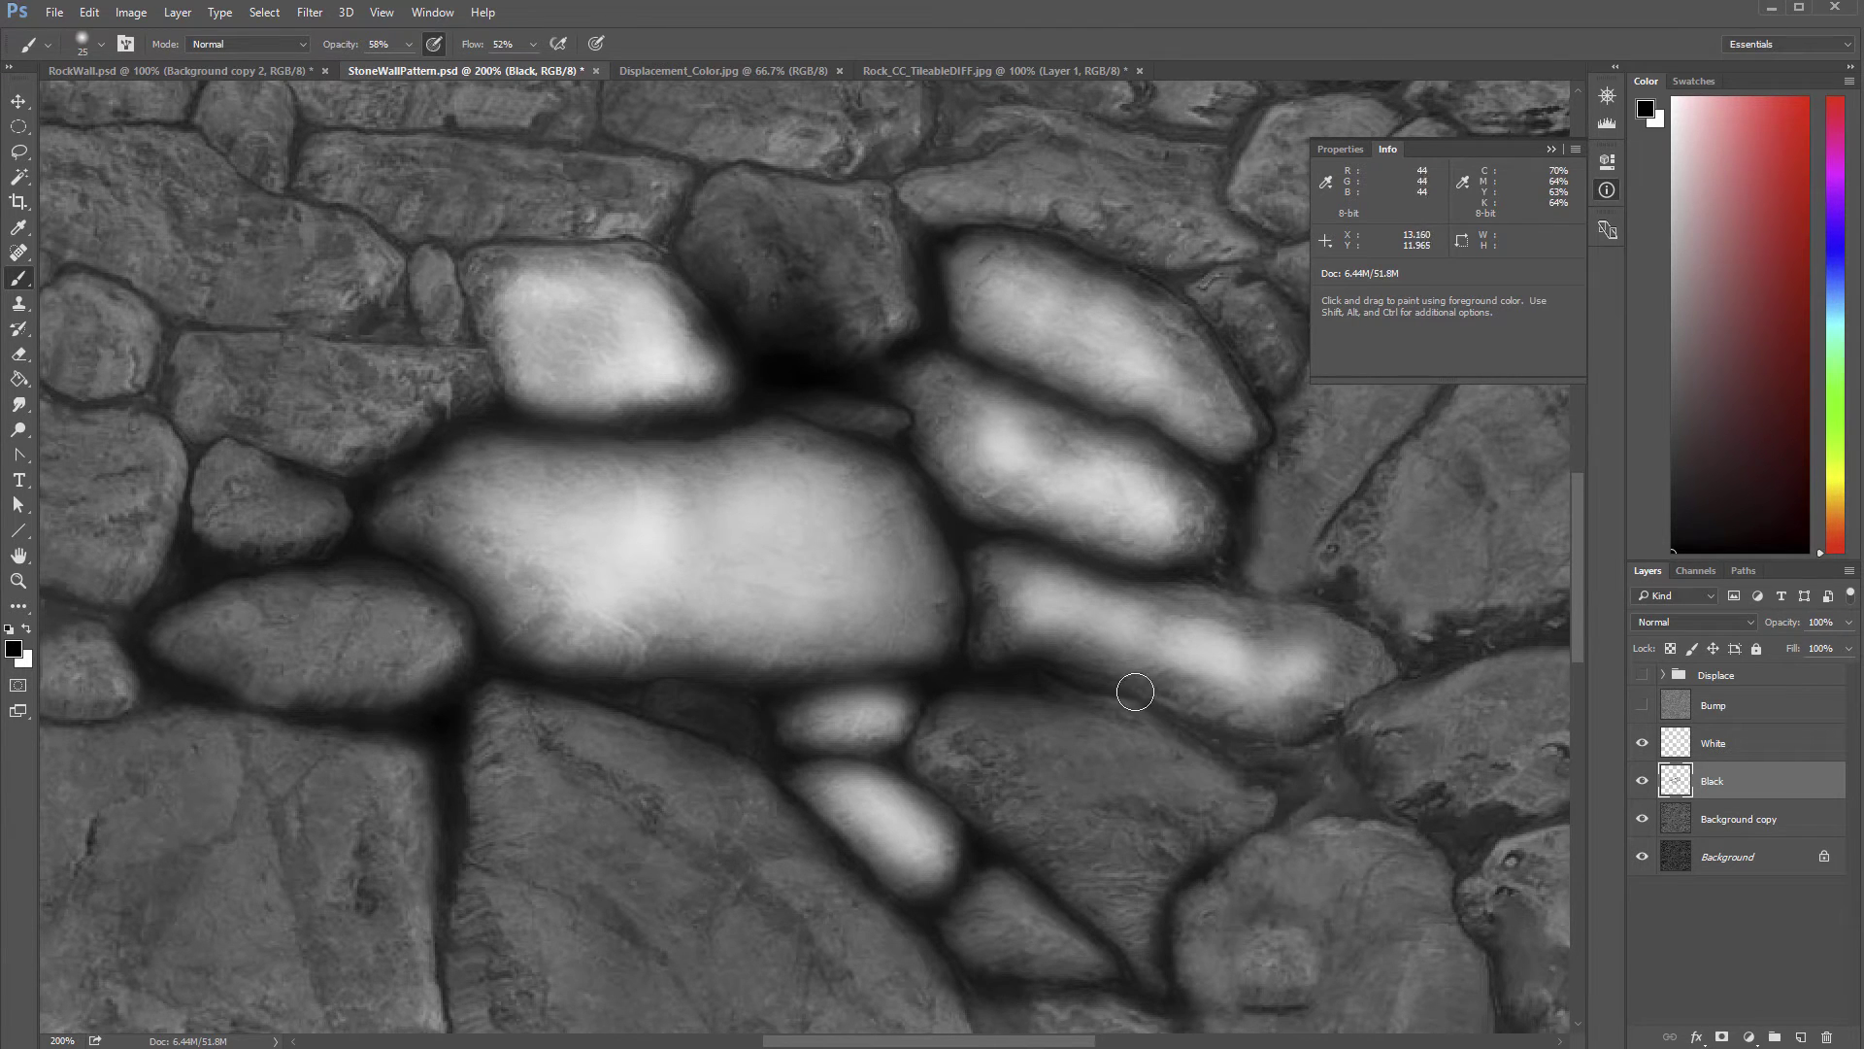
mouse_move(1133, 697)
left_mouse_down()
mouse_move(1283, 778)
mouse_move(1273, 657)
left_mouse_up()
key("z")
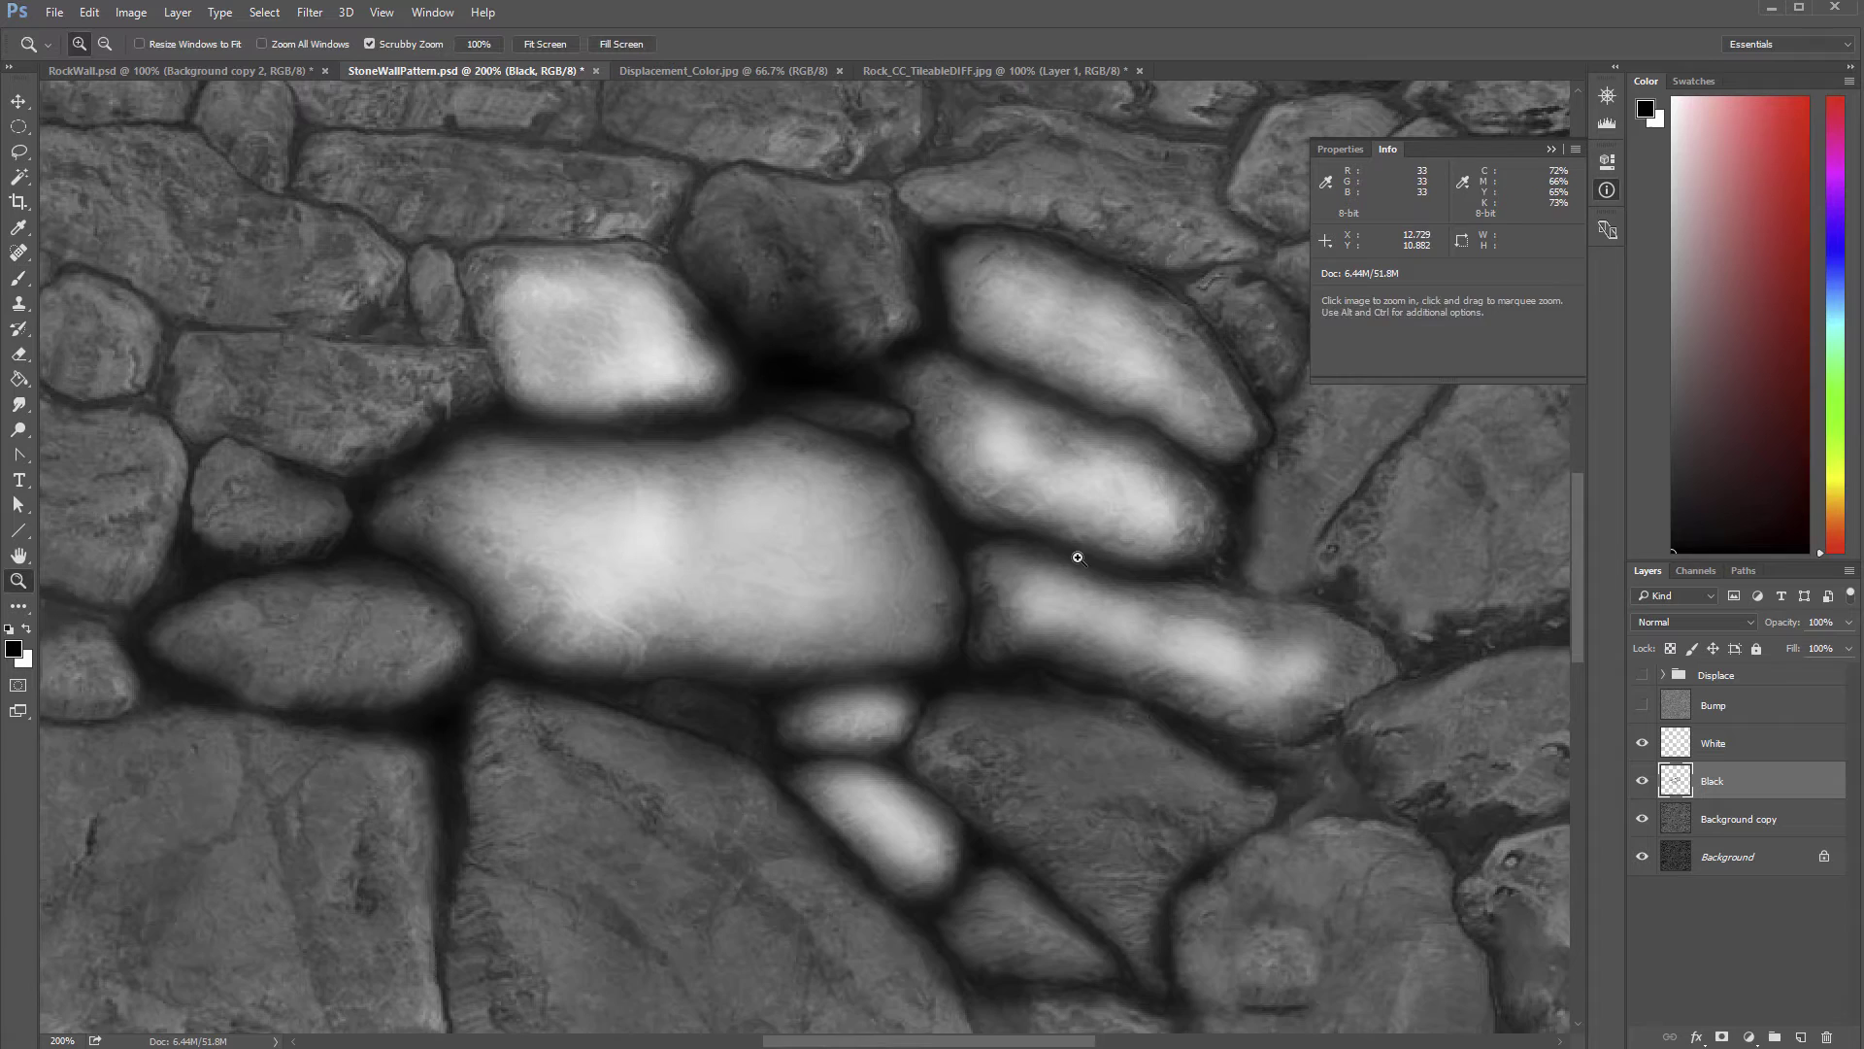
left_click(1048, 575, "alt")
left_click(1049, 575, "alt")
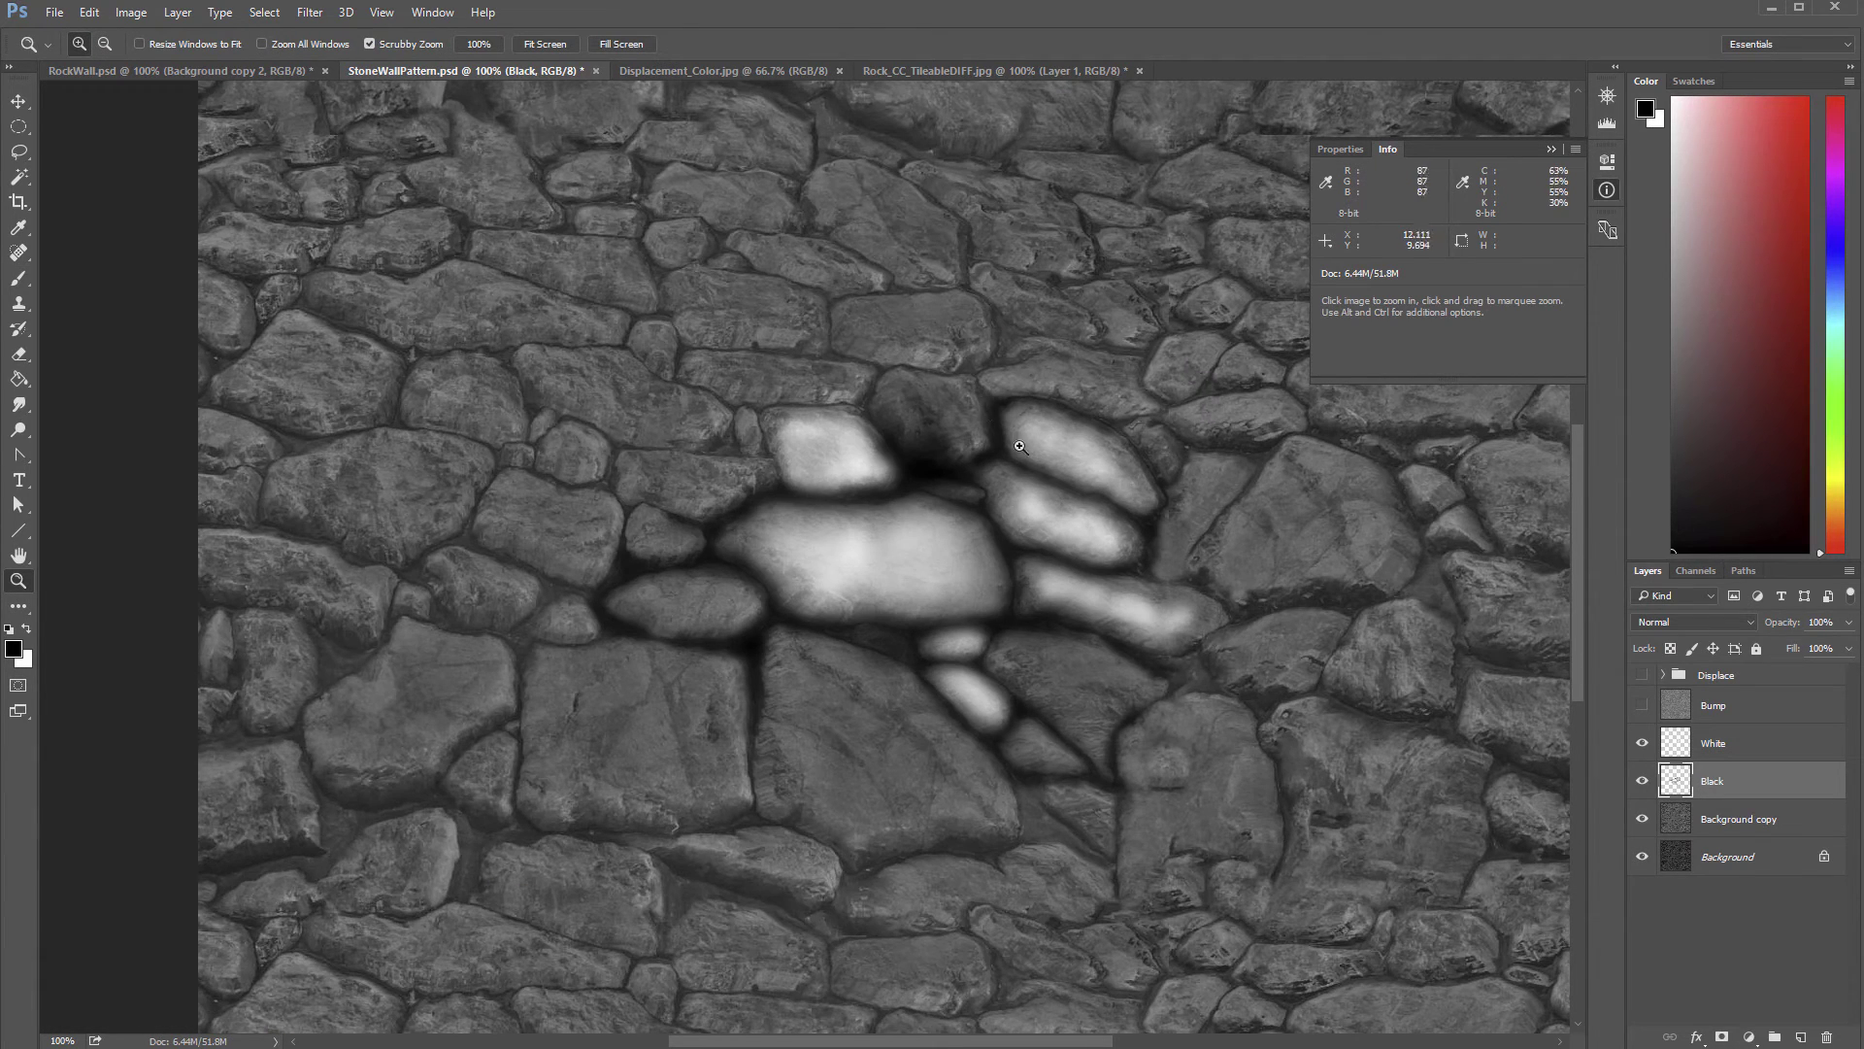
left_click(1049, 552)
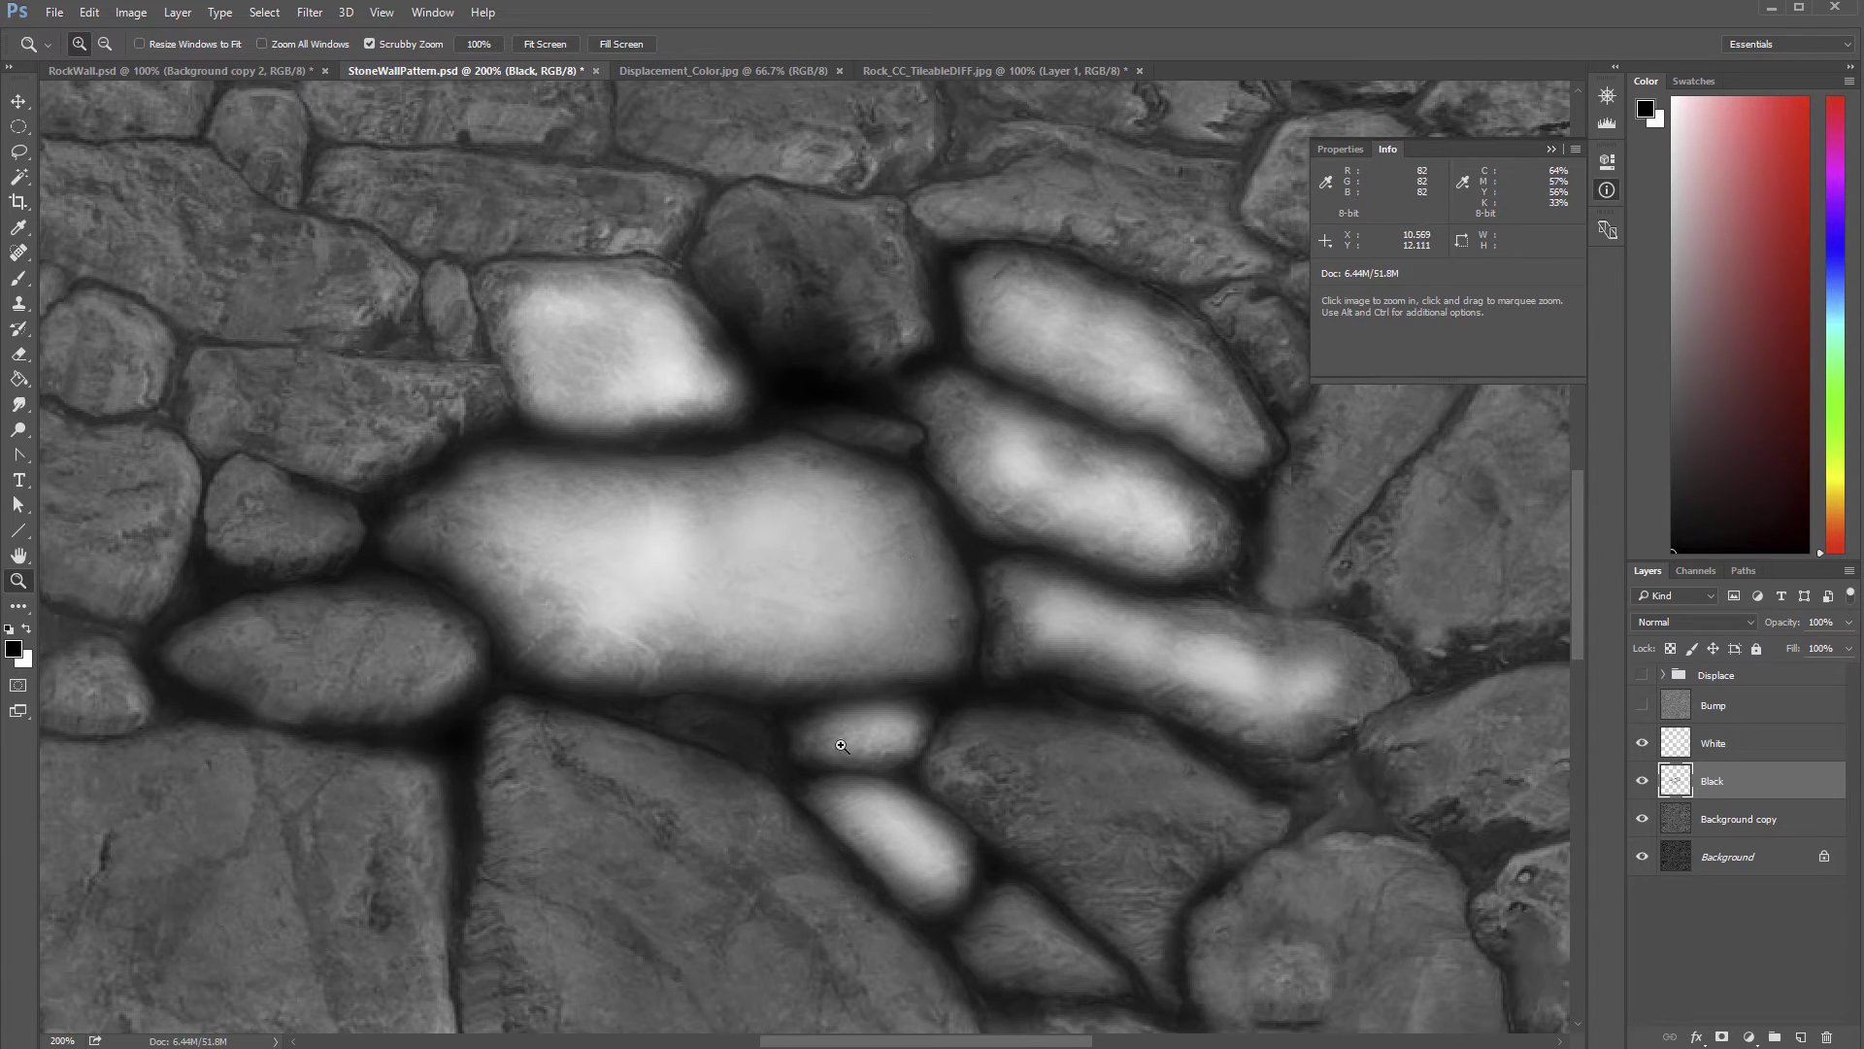
left_click(986, 729, "alt")
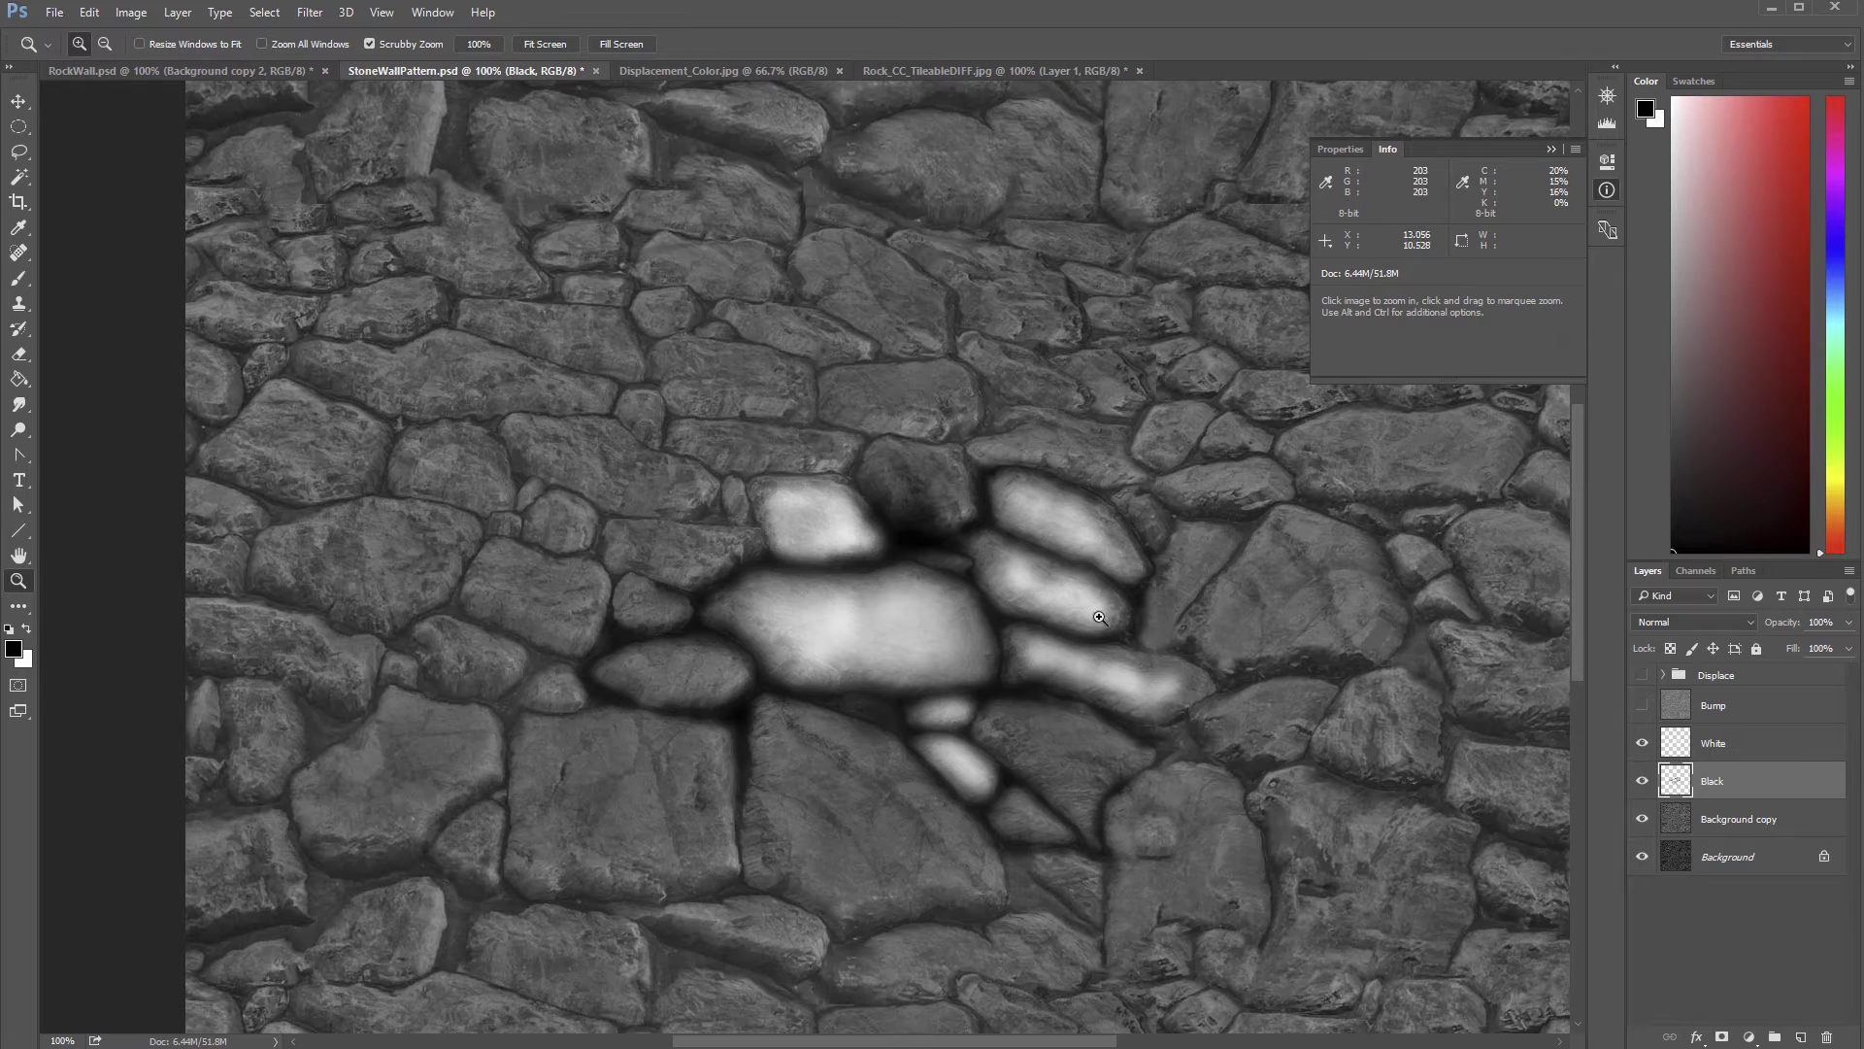
left_click(1101, 617)
key("h")
left_click_drag(978, 654, 1025, 628)
key("b")
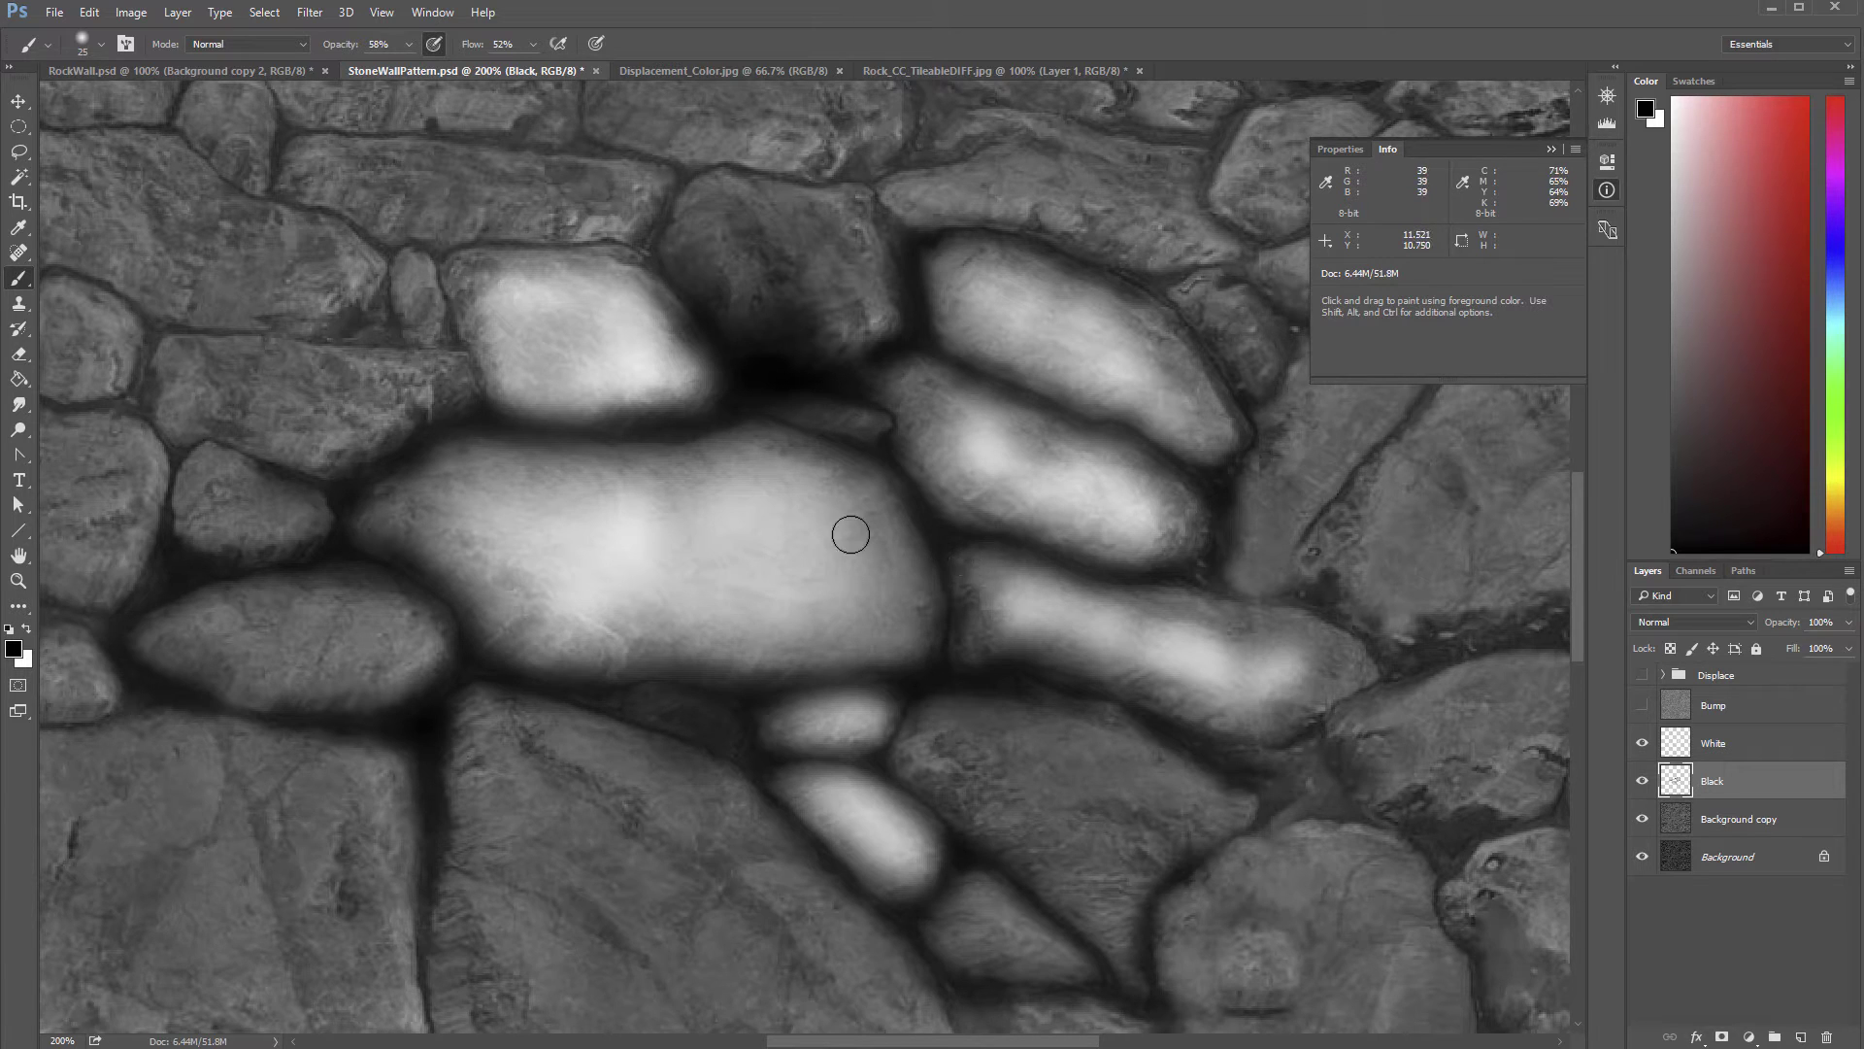
Step: Paint white at 36% opacity and flow over the dark upper-middle stone
key("x")
key("bracketright")
left_click_drag(920, 437, 923, 441)
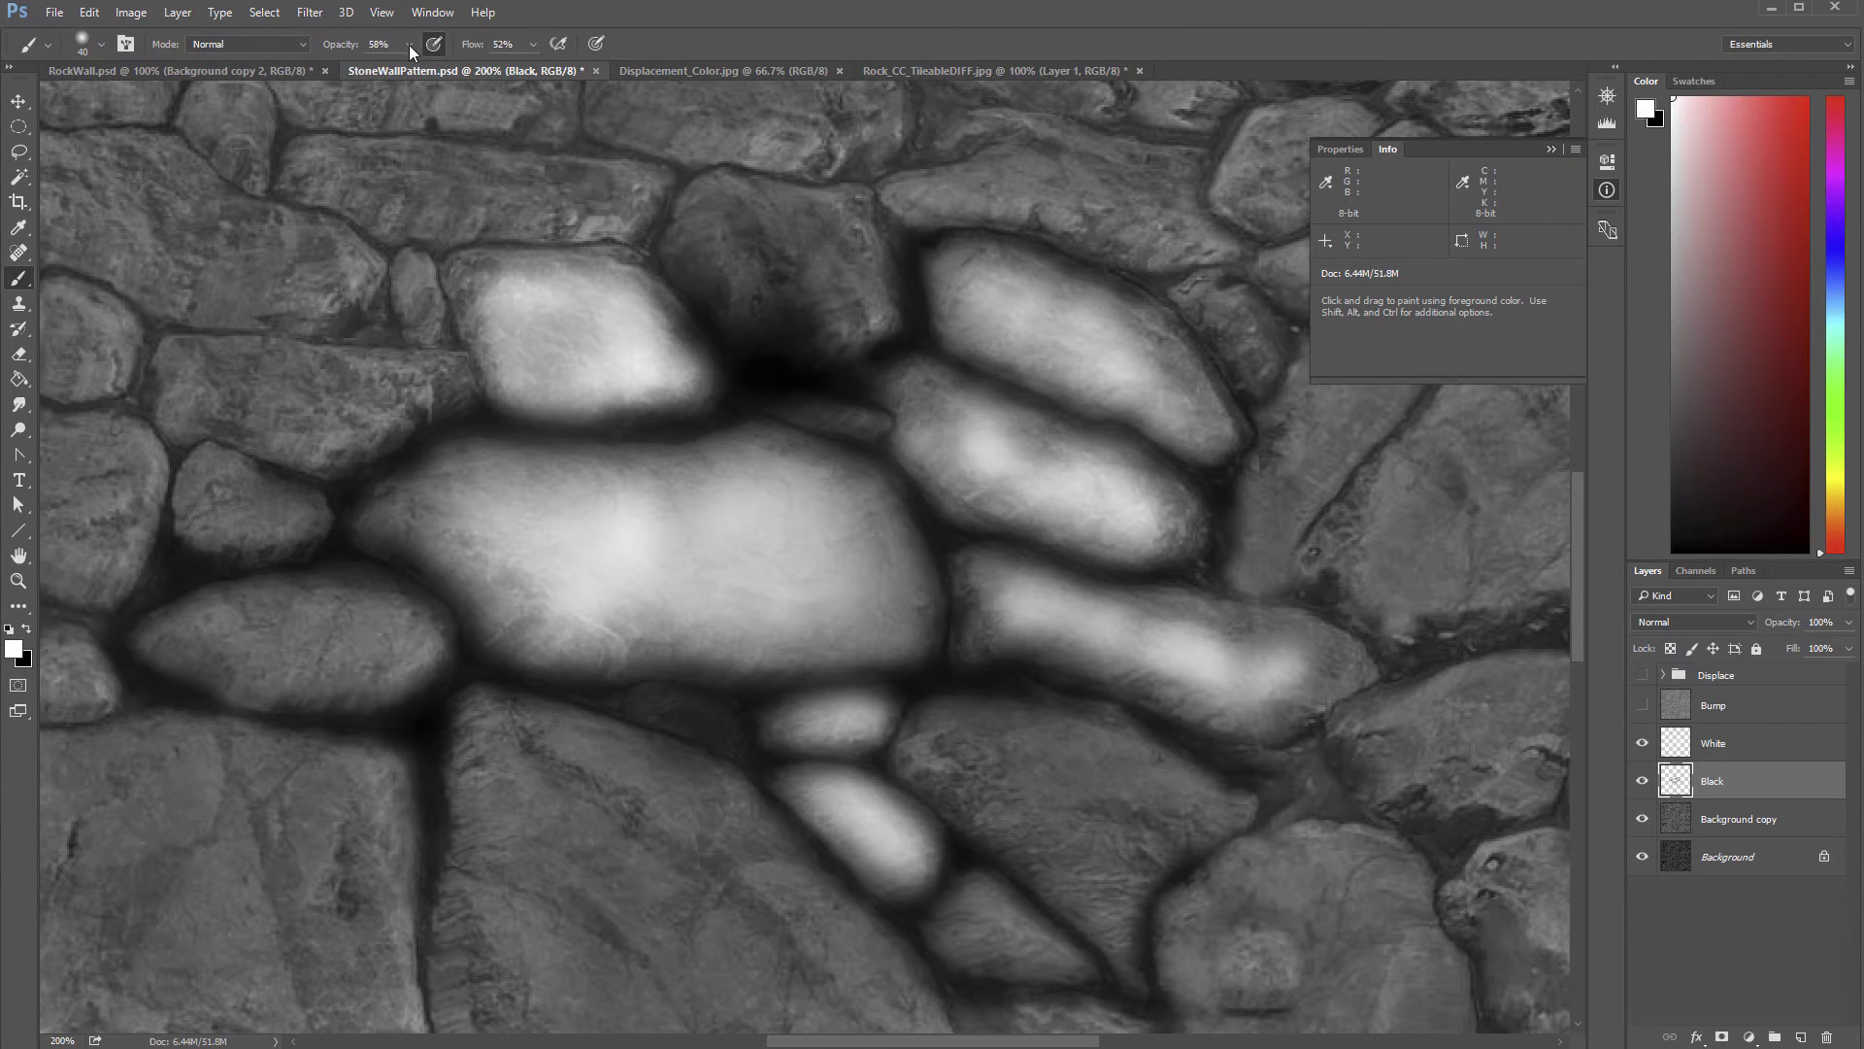
left_click_drag(398, 62, 387, 62)
left_click(533, 44)
mouse_move(883, 300)
left_mouse_down()
mouse_move(842, 302)
mouse_move(836, 244)
mouse_move(801, 222)
mouse_move(752, 208)
mouse_move(710, 247)
mouse_move(736, 282)
mouse_move(803, 236)
left_mouse_up()
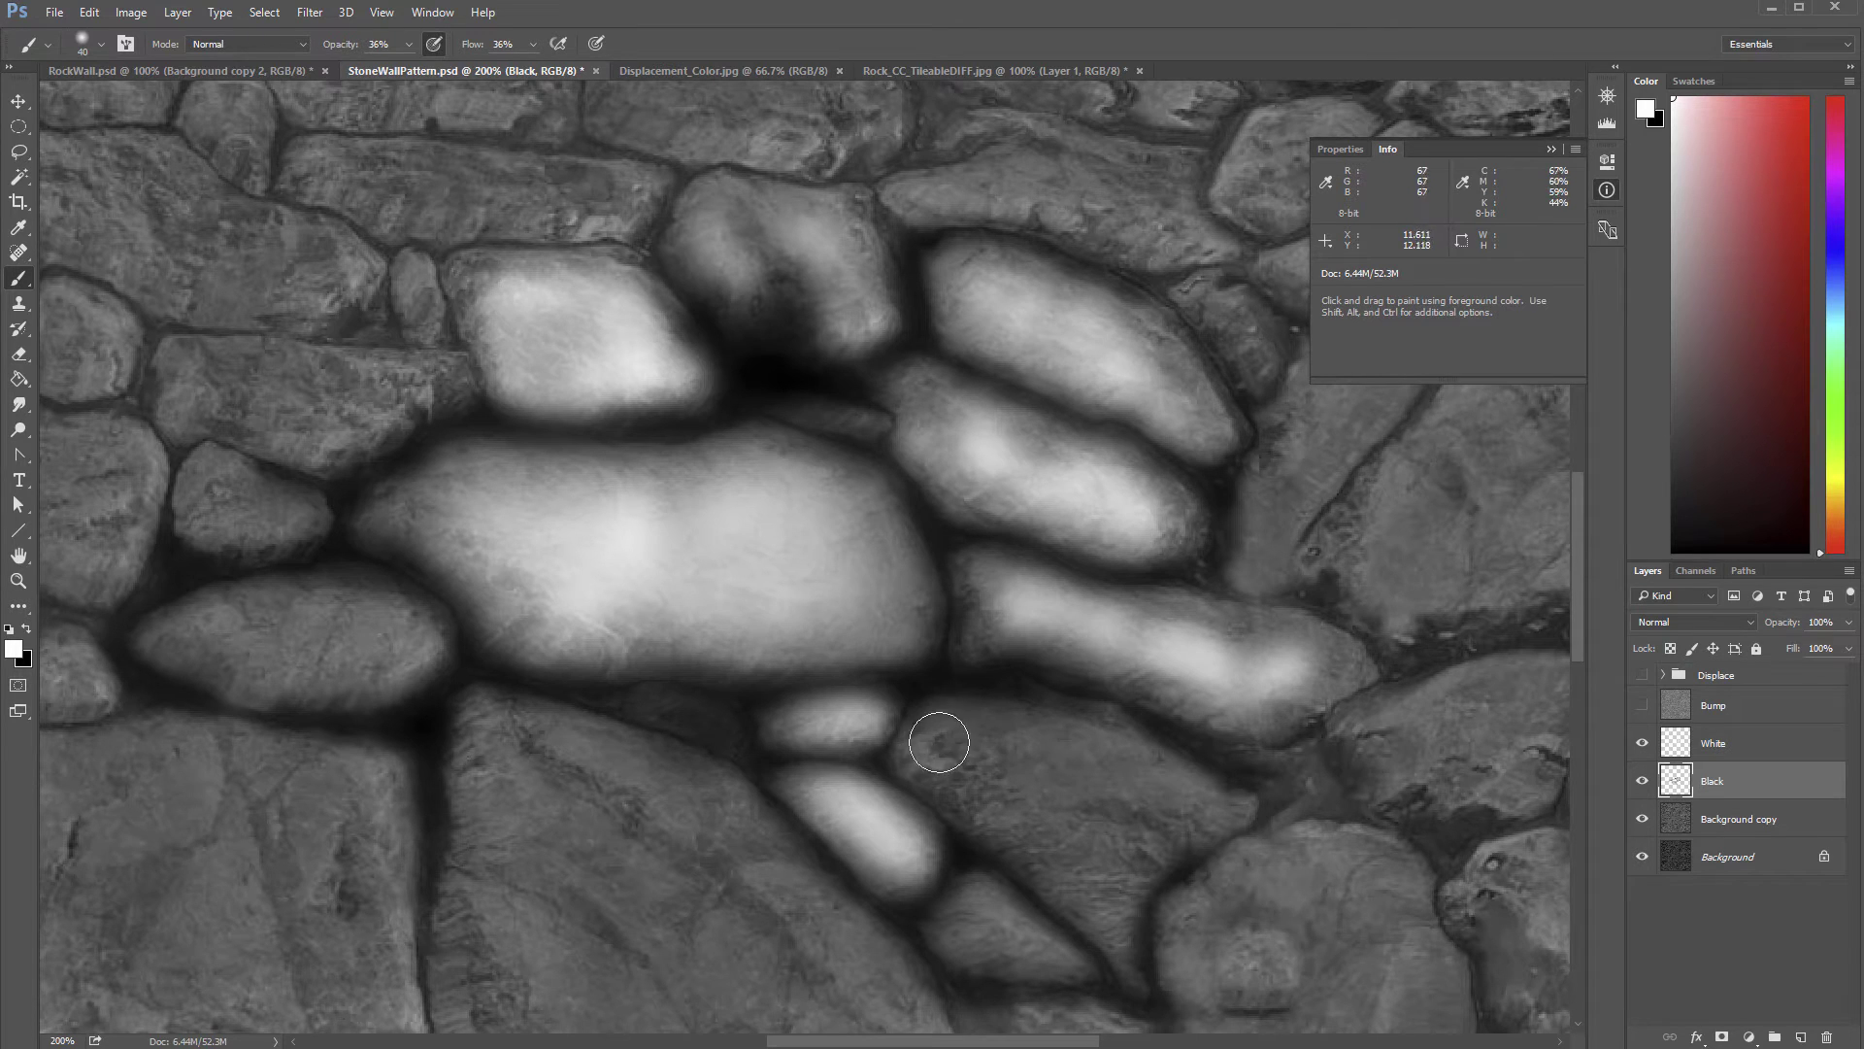
Step: Enlarge the brush to 60 and lighten the lower-middle and lower-left stones
key("bracketright")
key("bracketright")
key("bracketright")
mouse_move(951, 745)
left_mouse_down()
mouse_move(1010, 814)
mouse_move(1071, 815)
mouse_move(1087, 851)
mouse_move(1095, 794)
mouse_move(1173, 822)
mouse_move(1103, 853)
left_mouse_up()
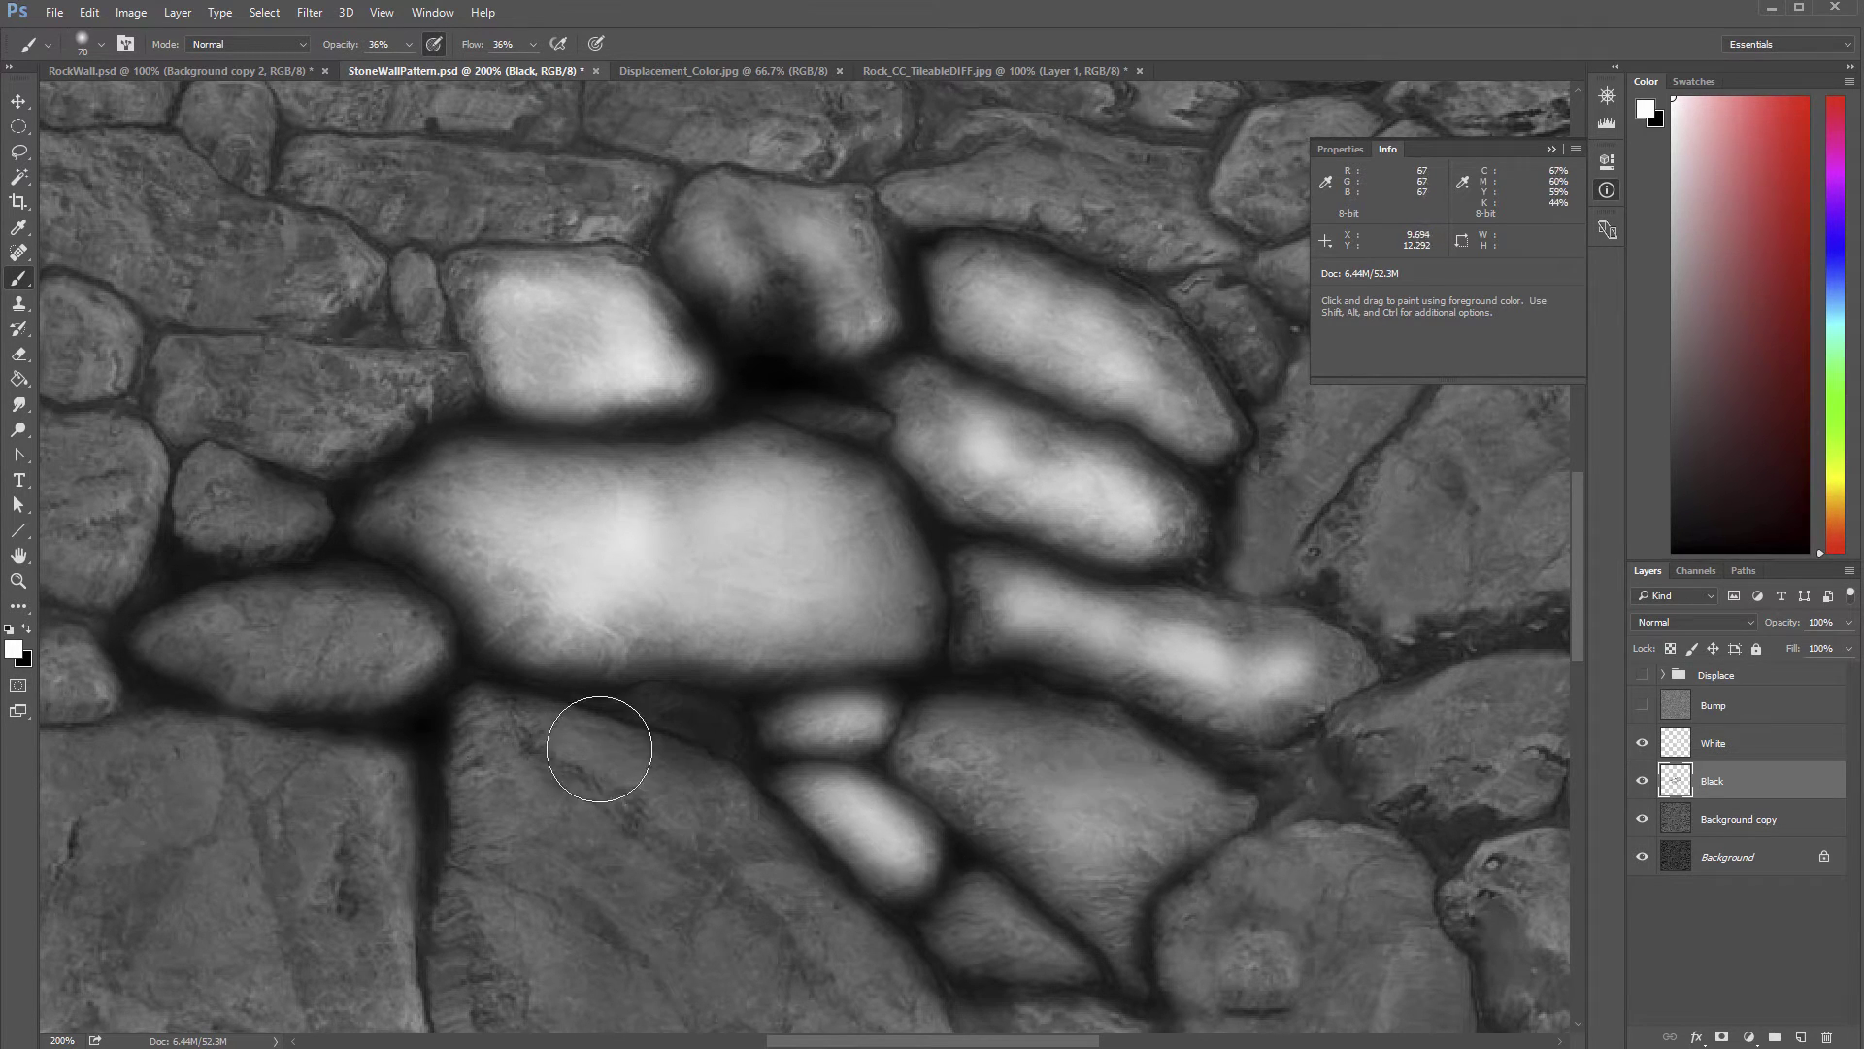
mouse_move(603, 748)
left_mouse_down()
mouse_move(749, 883)
mouse_move(546, 807)
mouse_move(455, 689)
mouse_move(349, 611)
mouse_move(386, 646)
mouse_move(266, 634)
mouse_move(378, 580)
mouse_move(660, 612)
mouse_move(701, 594)
mouse_move(254, 640)
mouse_move(503, 747)
mouse_move(557, 807)
mouse_move(518, 868)
mouse_move(516, 939)
mouse_move(613, 843)
mouse_move(676, 894)
mouse_move(730, 845)
mouse_move(781, 888)
mouse_move(993, 731)
mouse_move(1009, 750)
mouse_move(971, 757)
mouse_move(1019, 790)
mouse_move(1147, 818)
mouse_move(1283, 657)
mouse_move(1239, 607)
mouse_move(1264, 454)
mouse_move(1283, 476)
mouse_move(1264, 561)
mouse_move(1281, 534)
mouse_move(1374, 529)
mouse_move(1399, 558)
mouse_move(1124, 620)
mouse_move(1053, 610)
mouse_move(1078, 594)
mouse_move(1054, 643)
mouse_move(1098, 564)
left_mouse_up()
key("z")
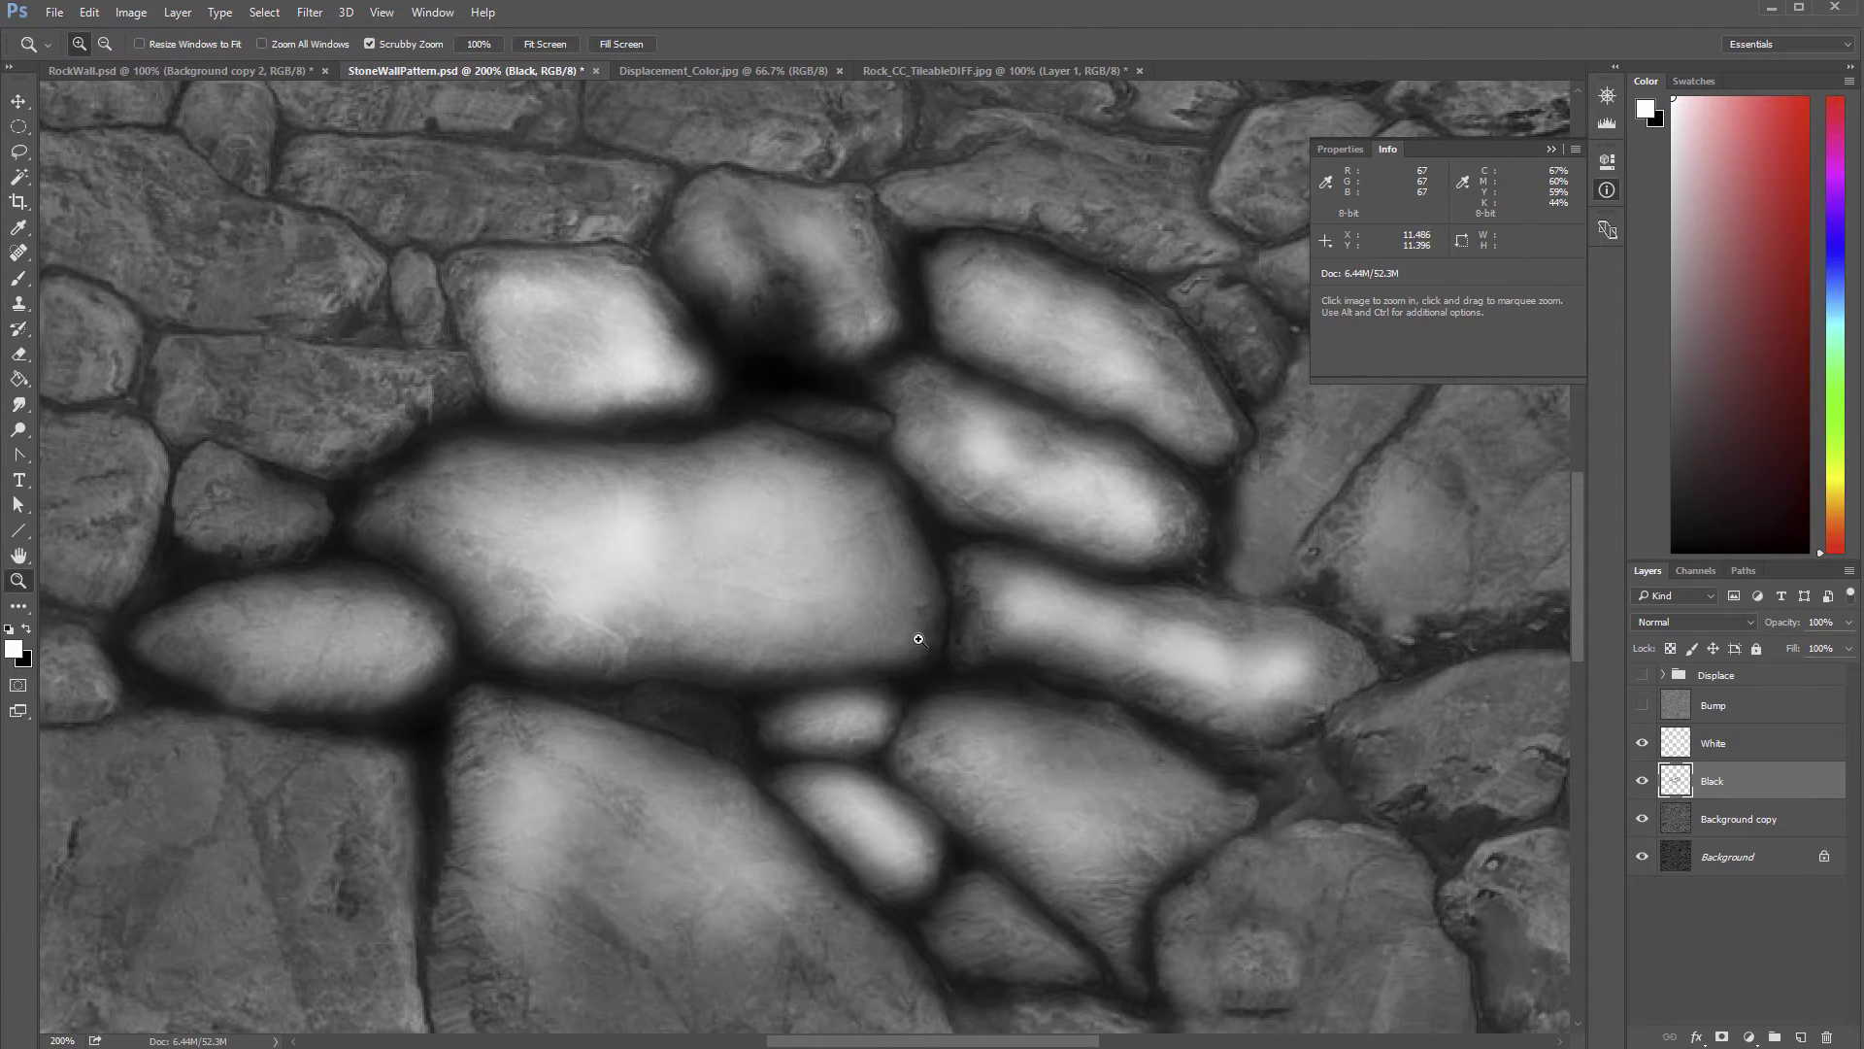
left_click(935, 595, "alt")
left_click(971, 604, "alt")
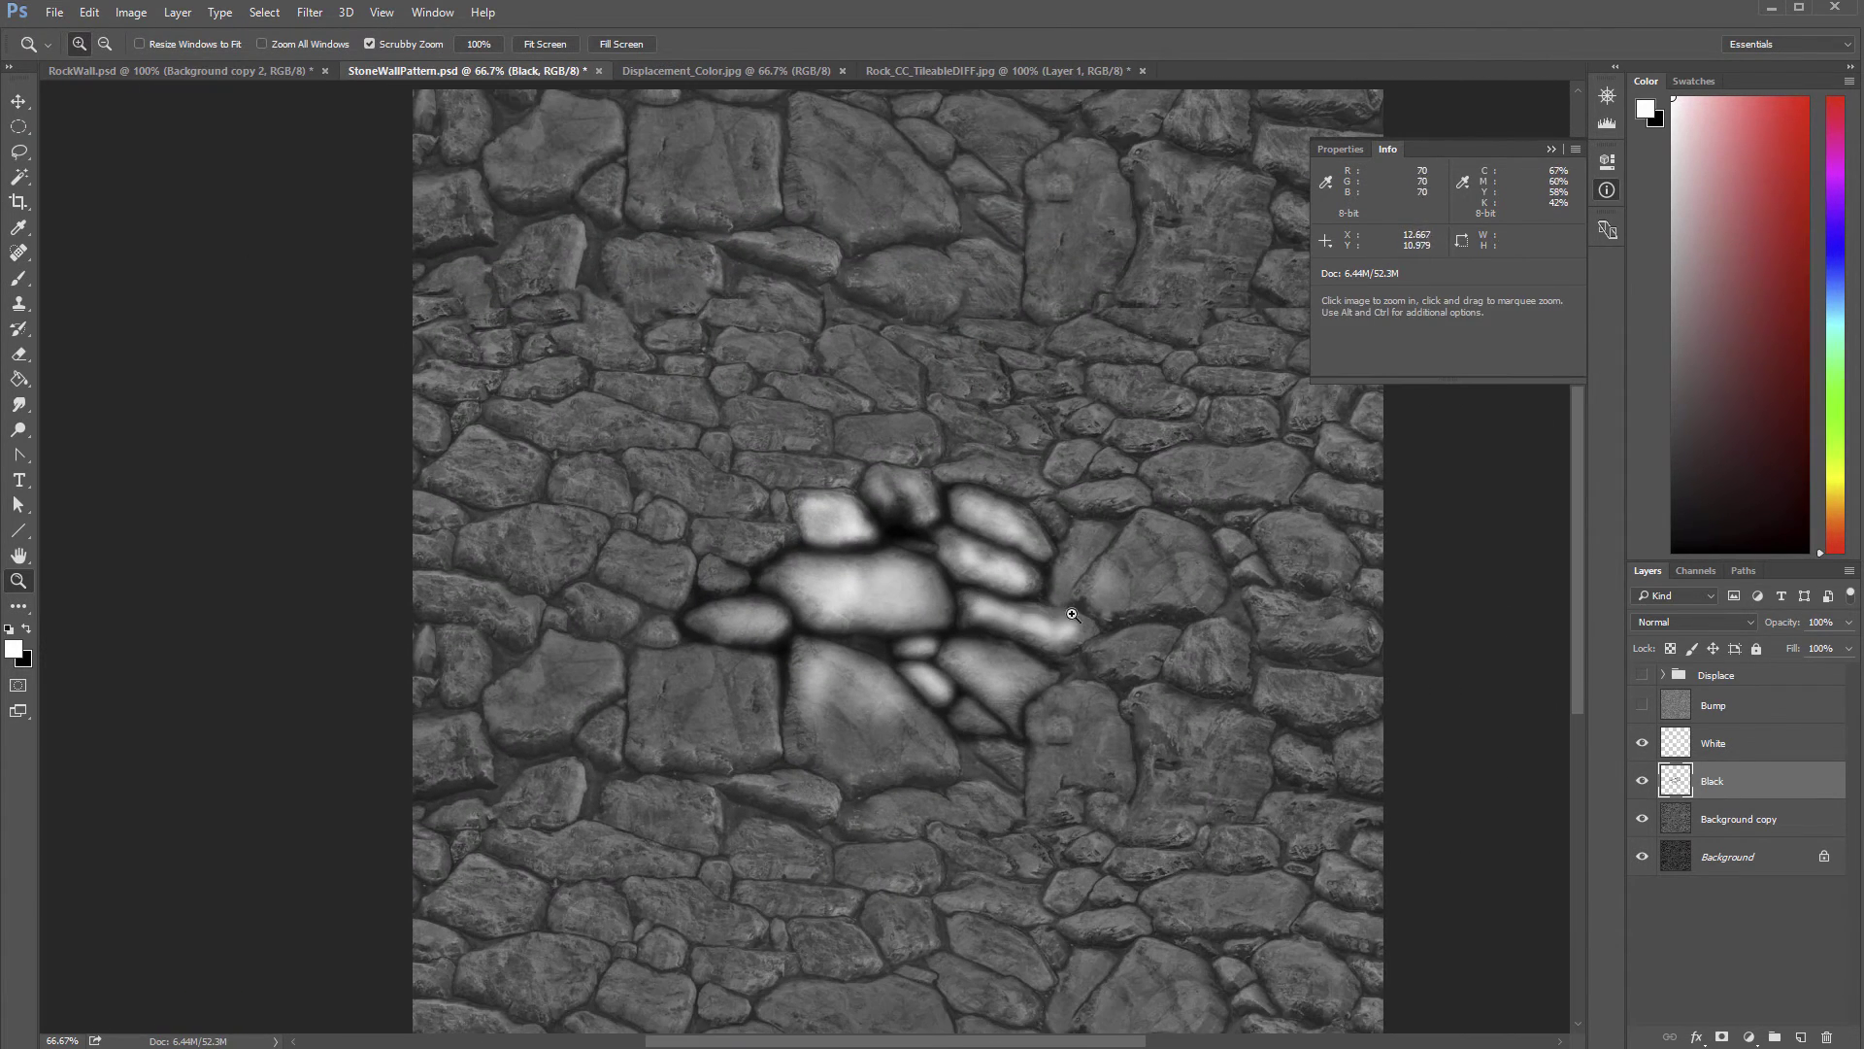
left_click(1014, 559)
left_click(901, 503)
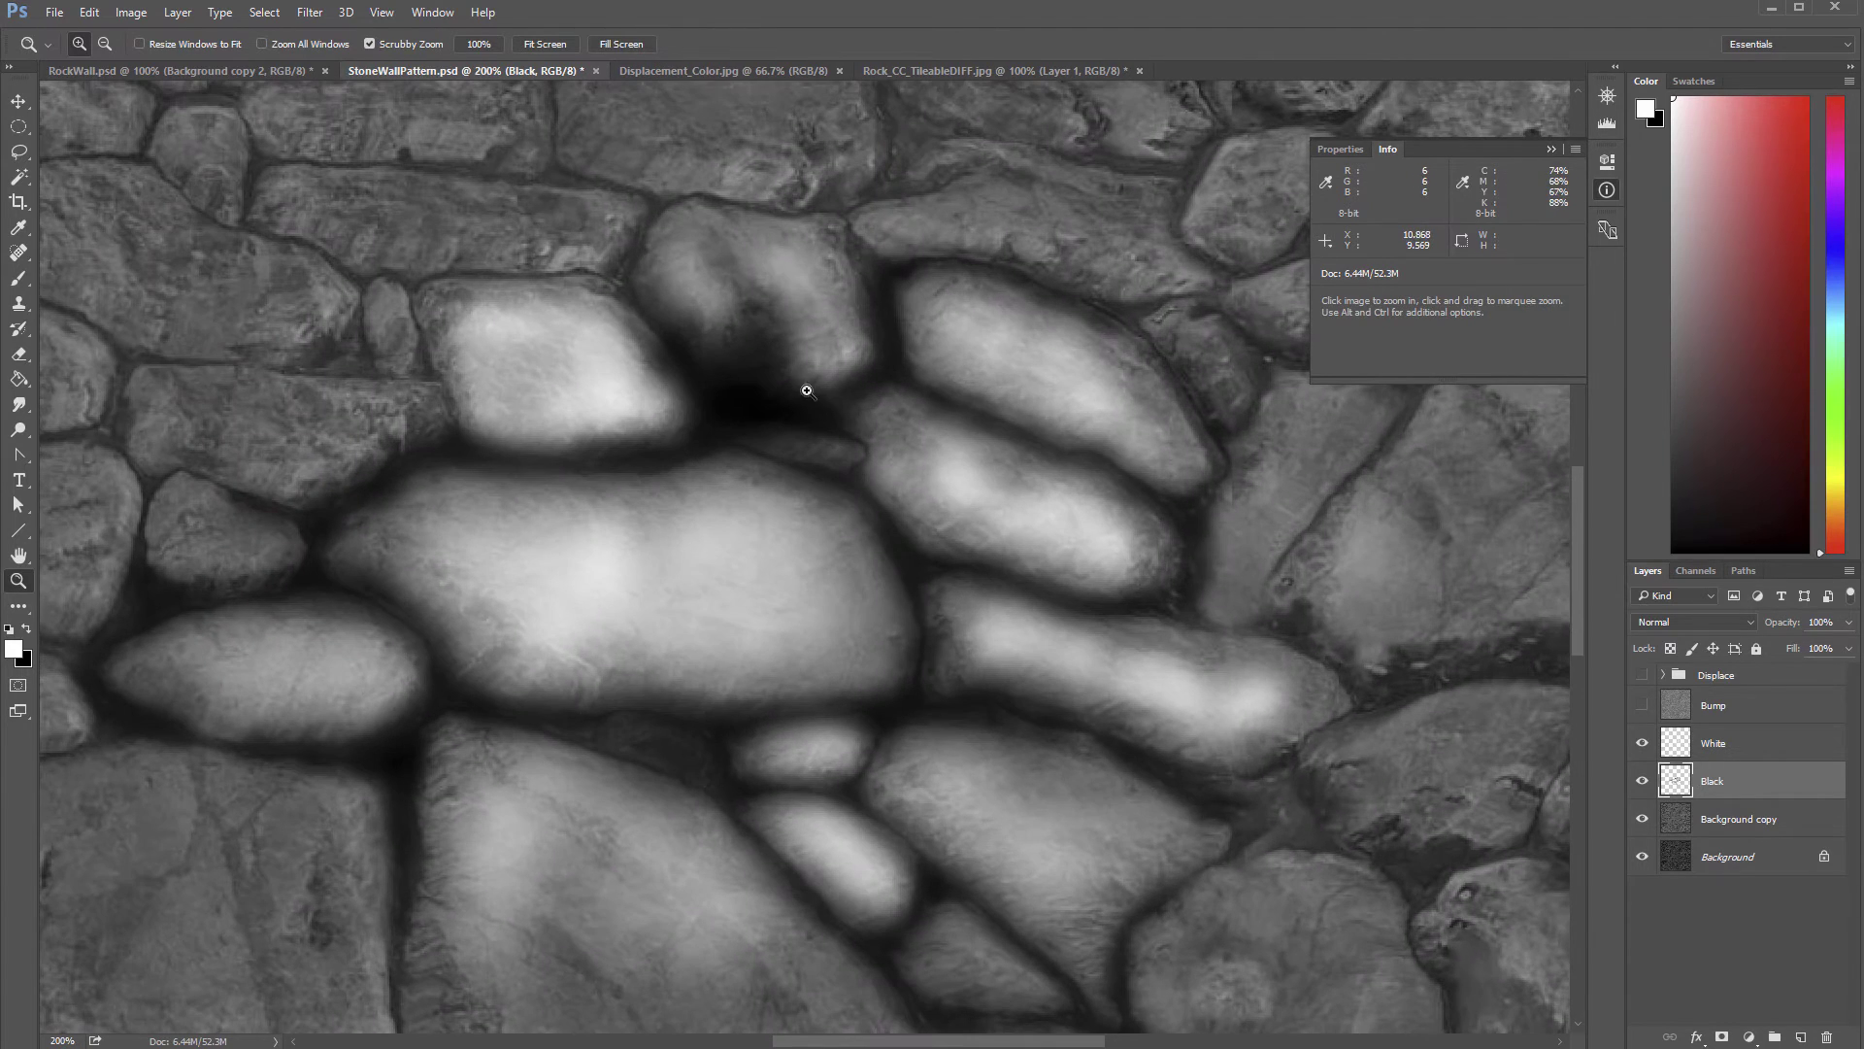
key("b")
mouse_move(791, 270)
left_mouse_down()
mouse_move(747, 307)
mouse_move(764, 342)
mouse_move(753, 293)
mouse_move(724, 316)
mouse_move(749, 352)
mouse_move(806, 348)
mouse_move(834, 272)
mouse_move(766, 395)
left_mouse_up()
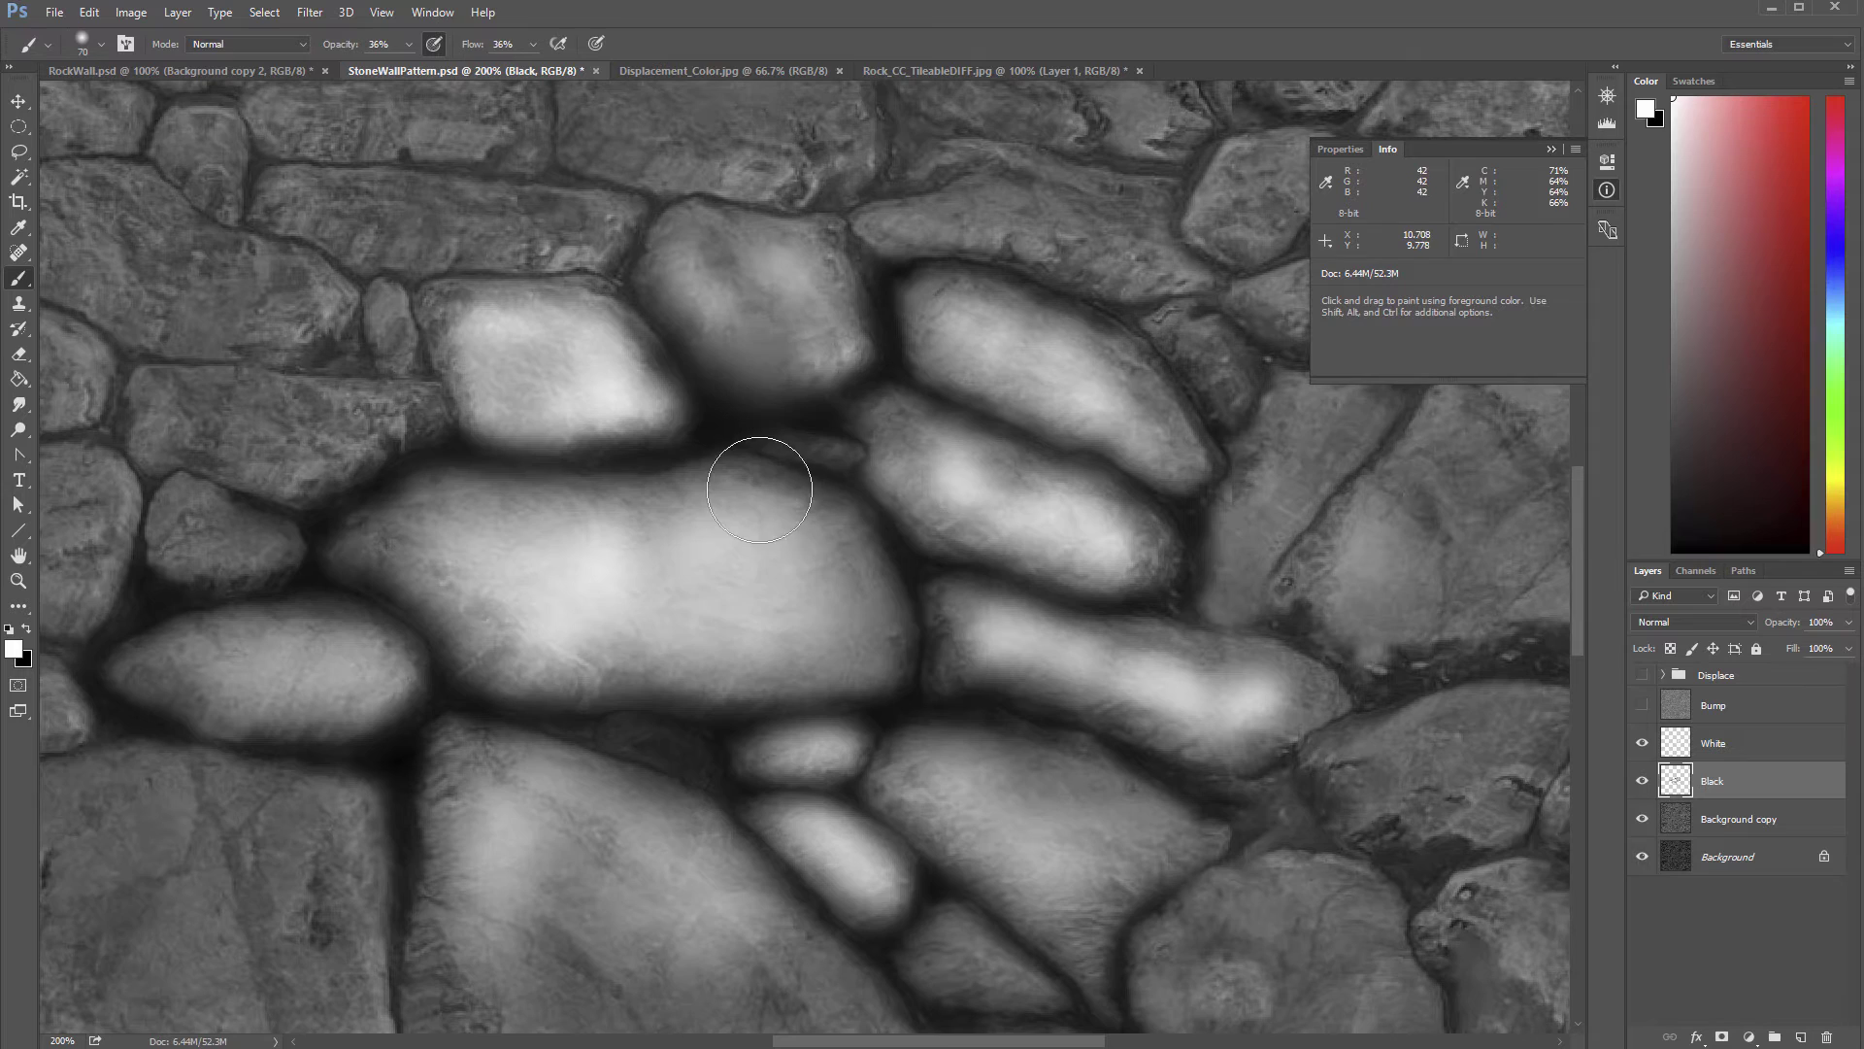
key("z")
left_click(897, 582, "alt")
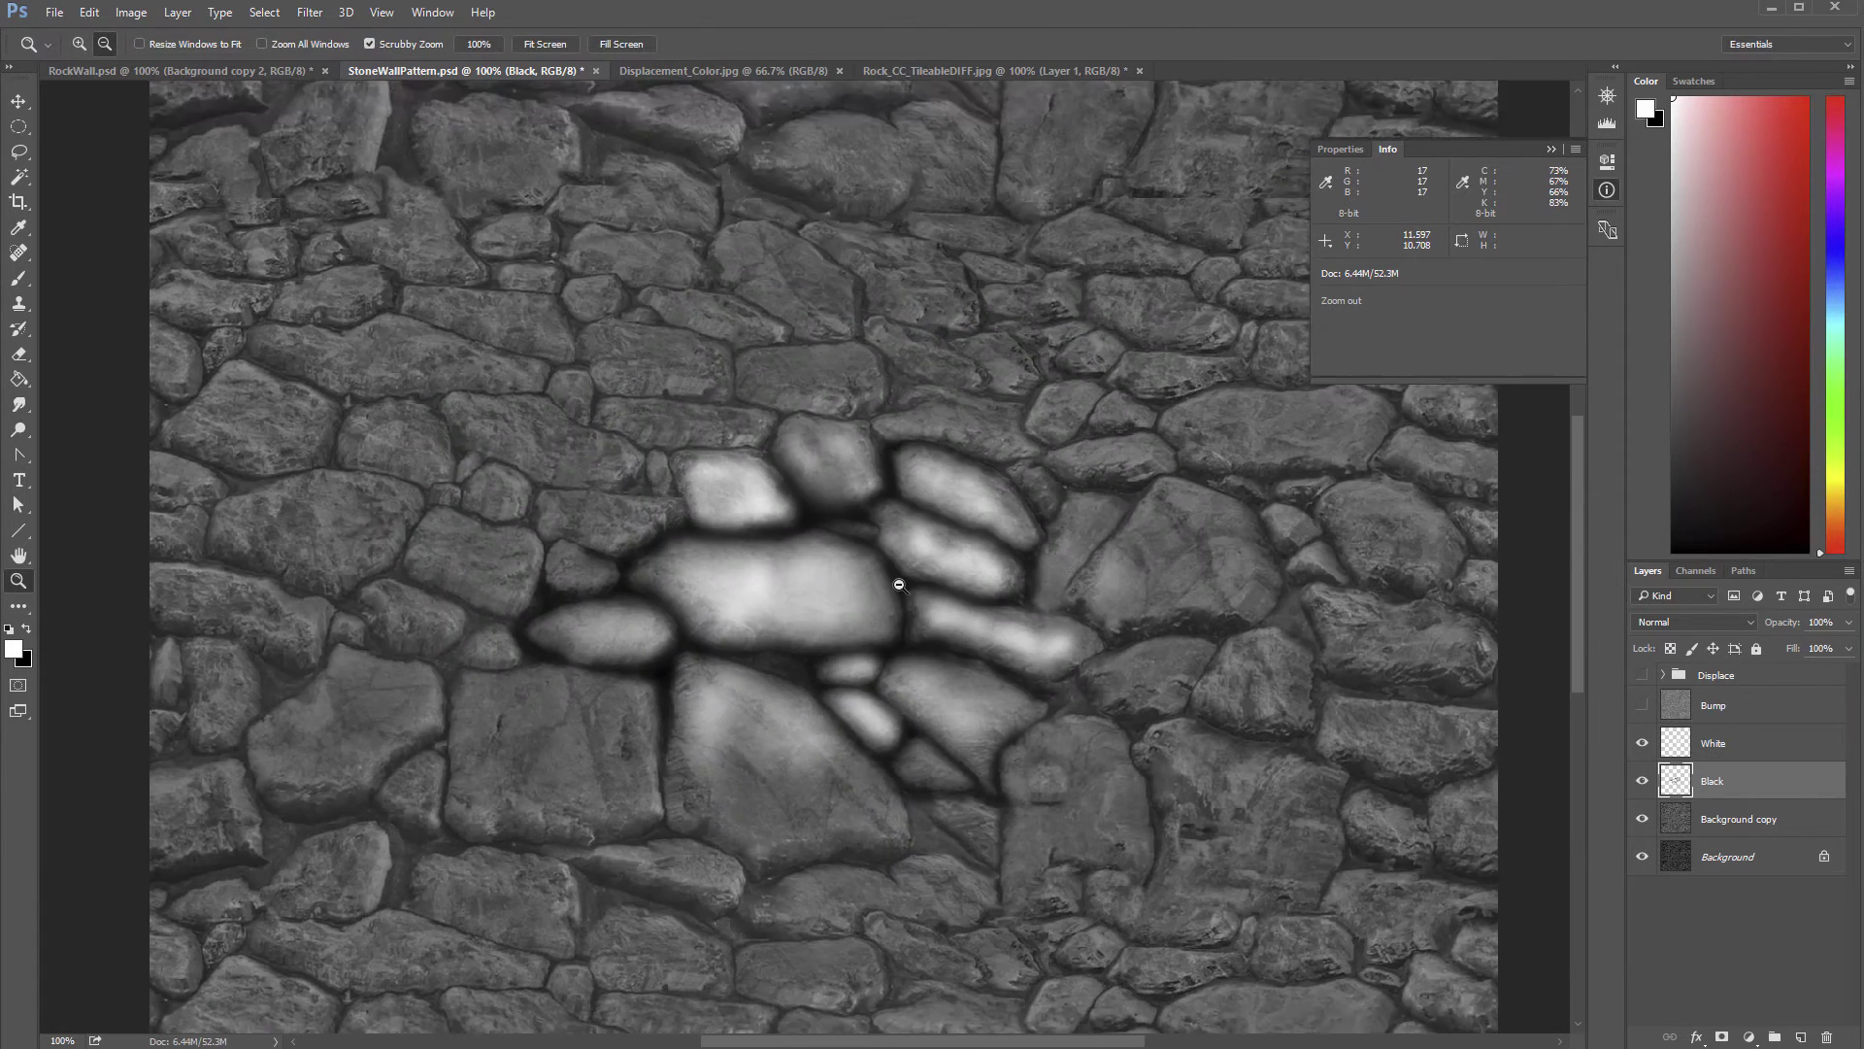
left_click(899, 584, "alt")
left_click(887, 584, "alt")
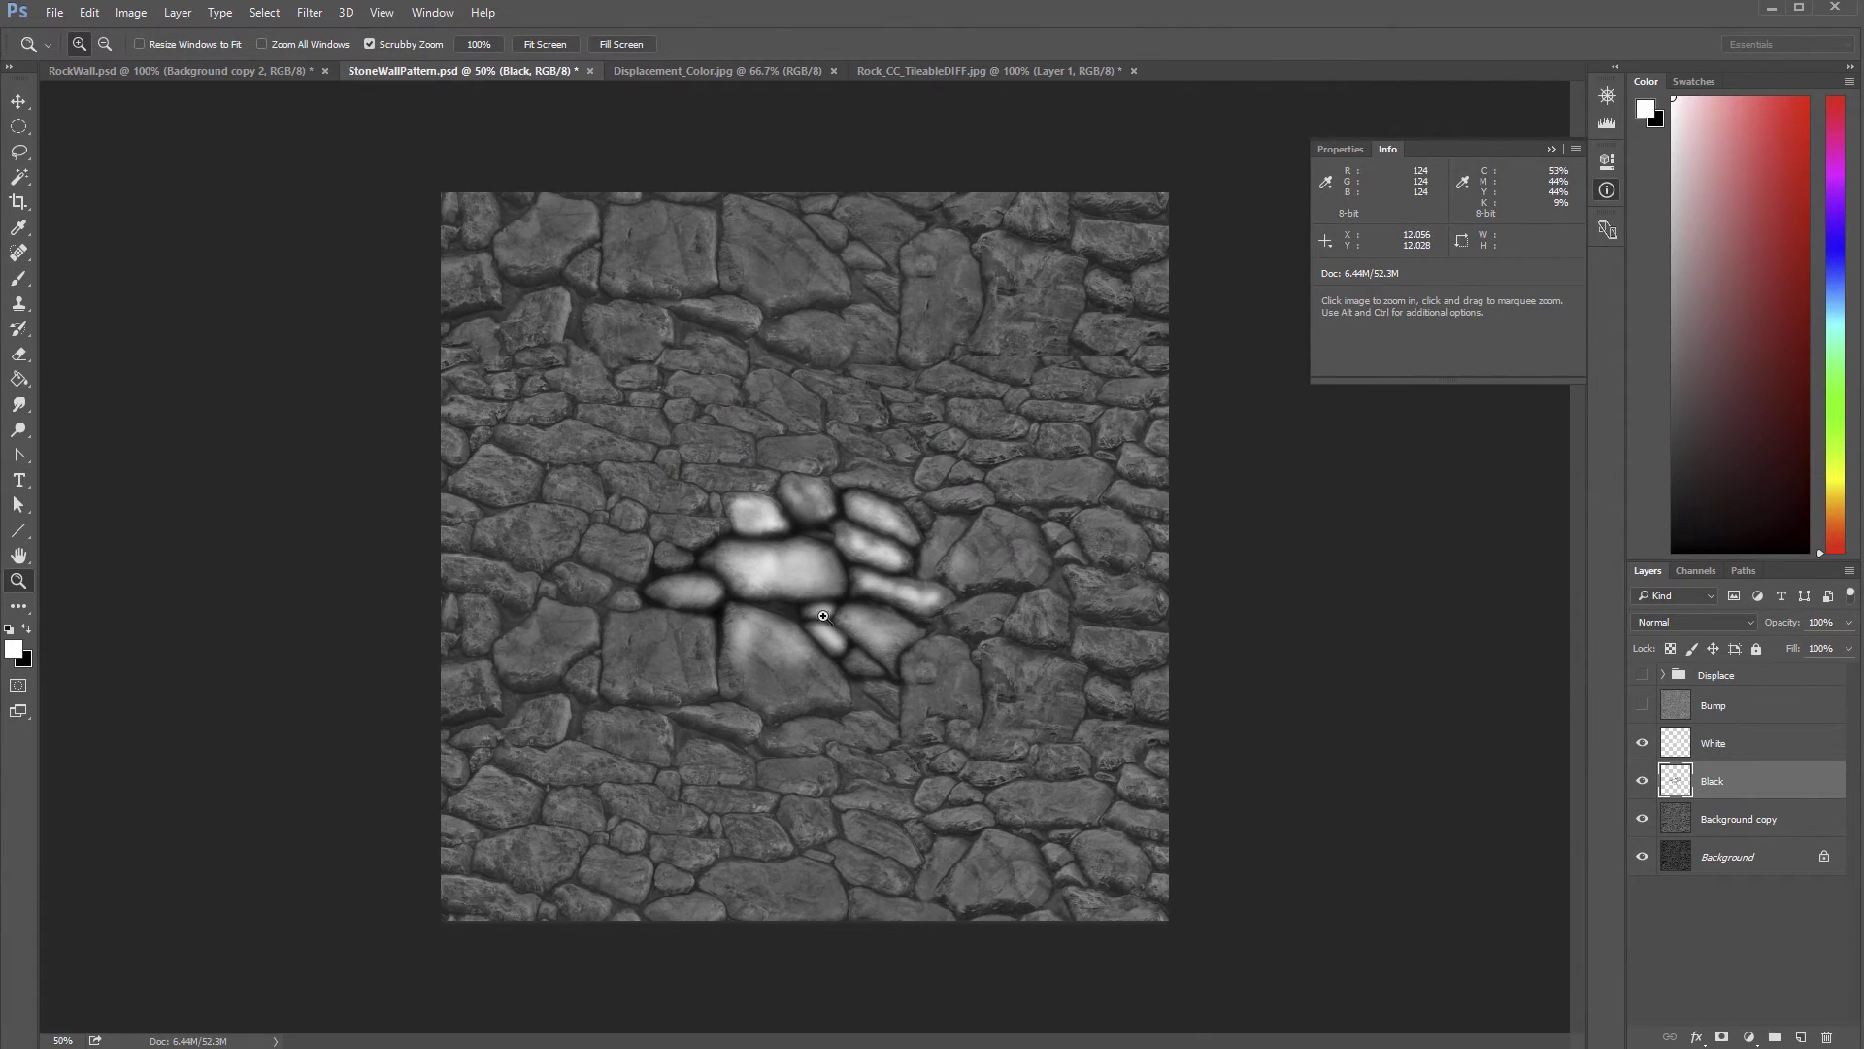
left_click(893, 572)
left_click(901, 573)
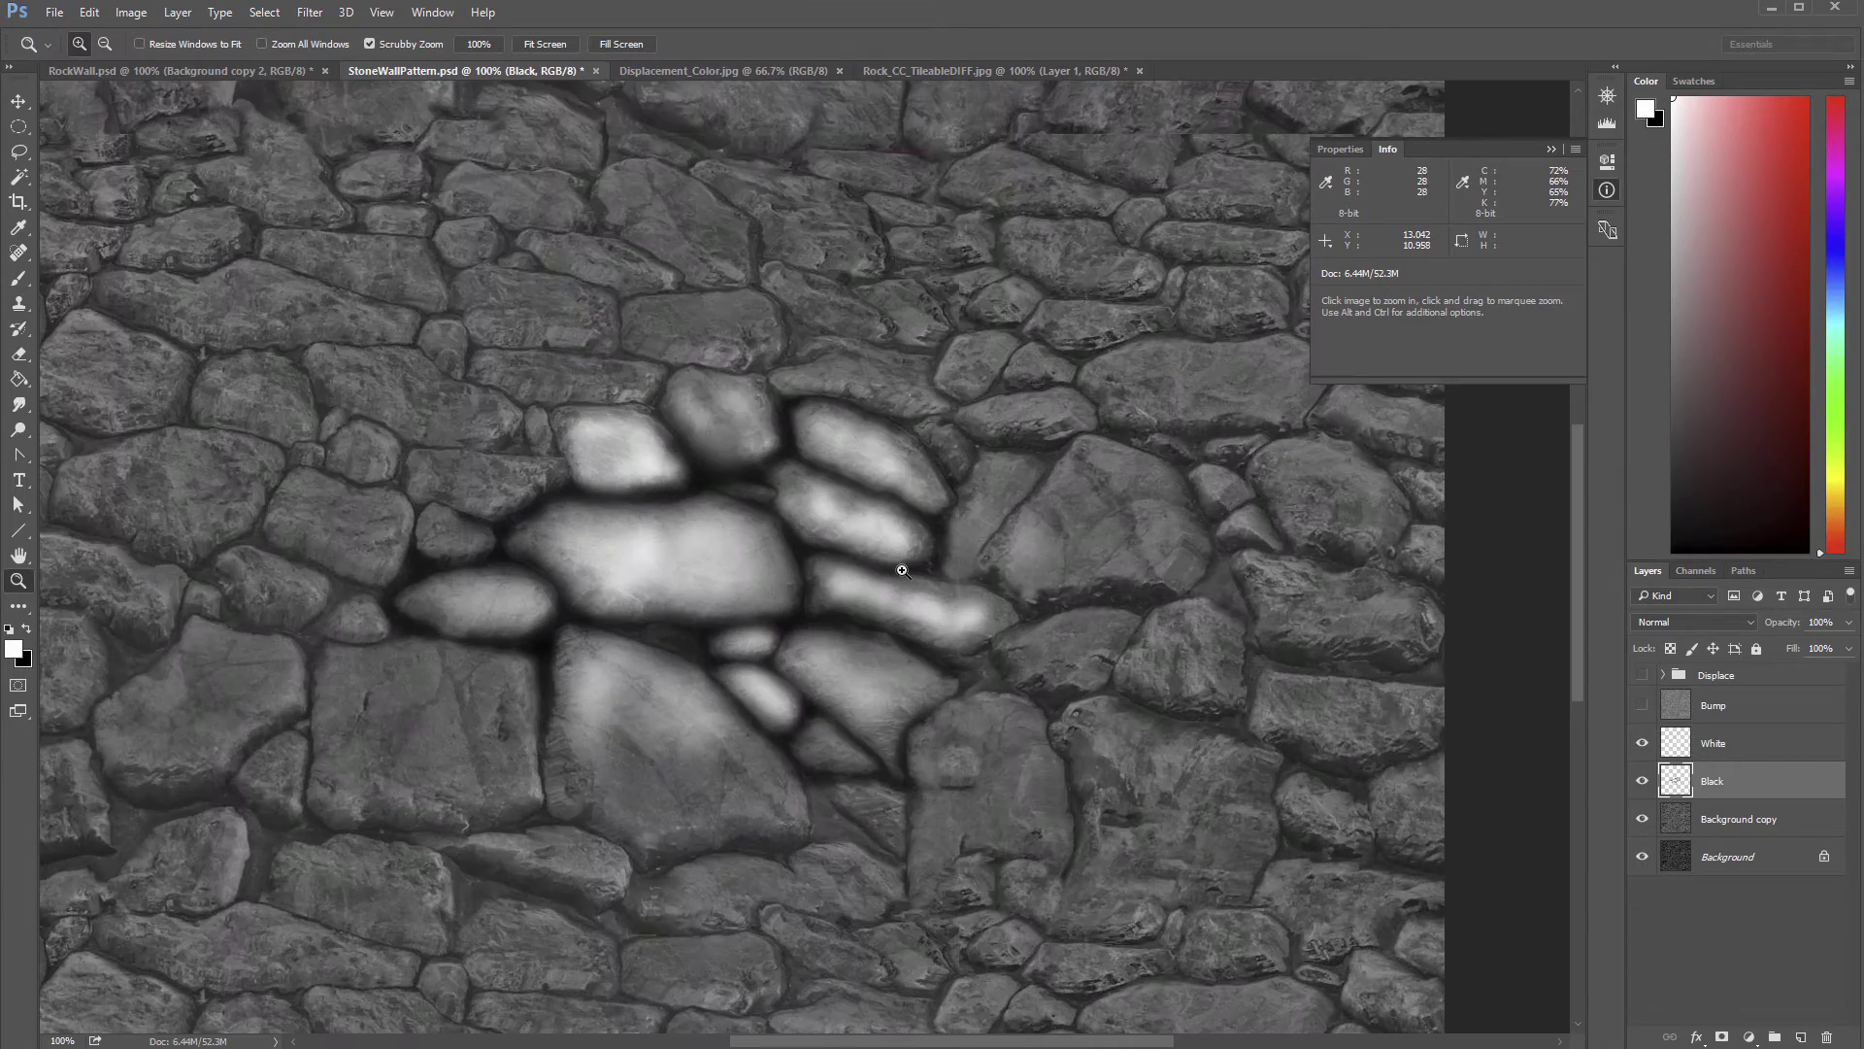
left_click(909, 571)
left_click(927, 566, "alt")
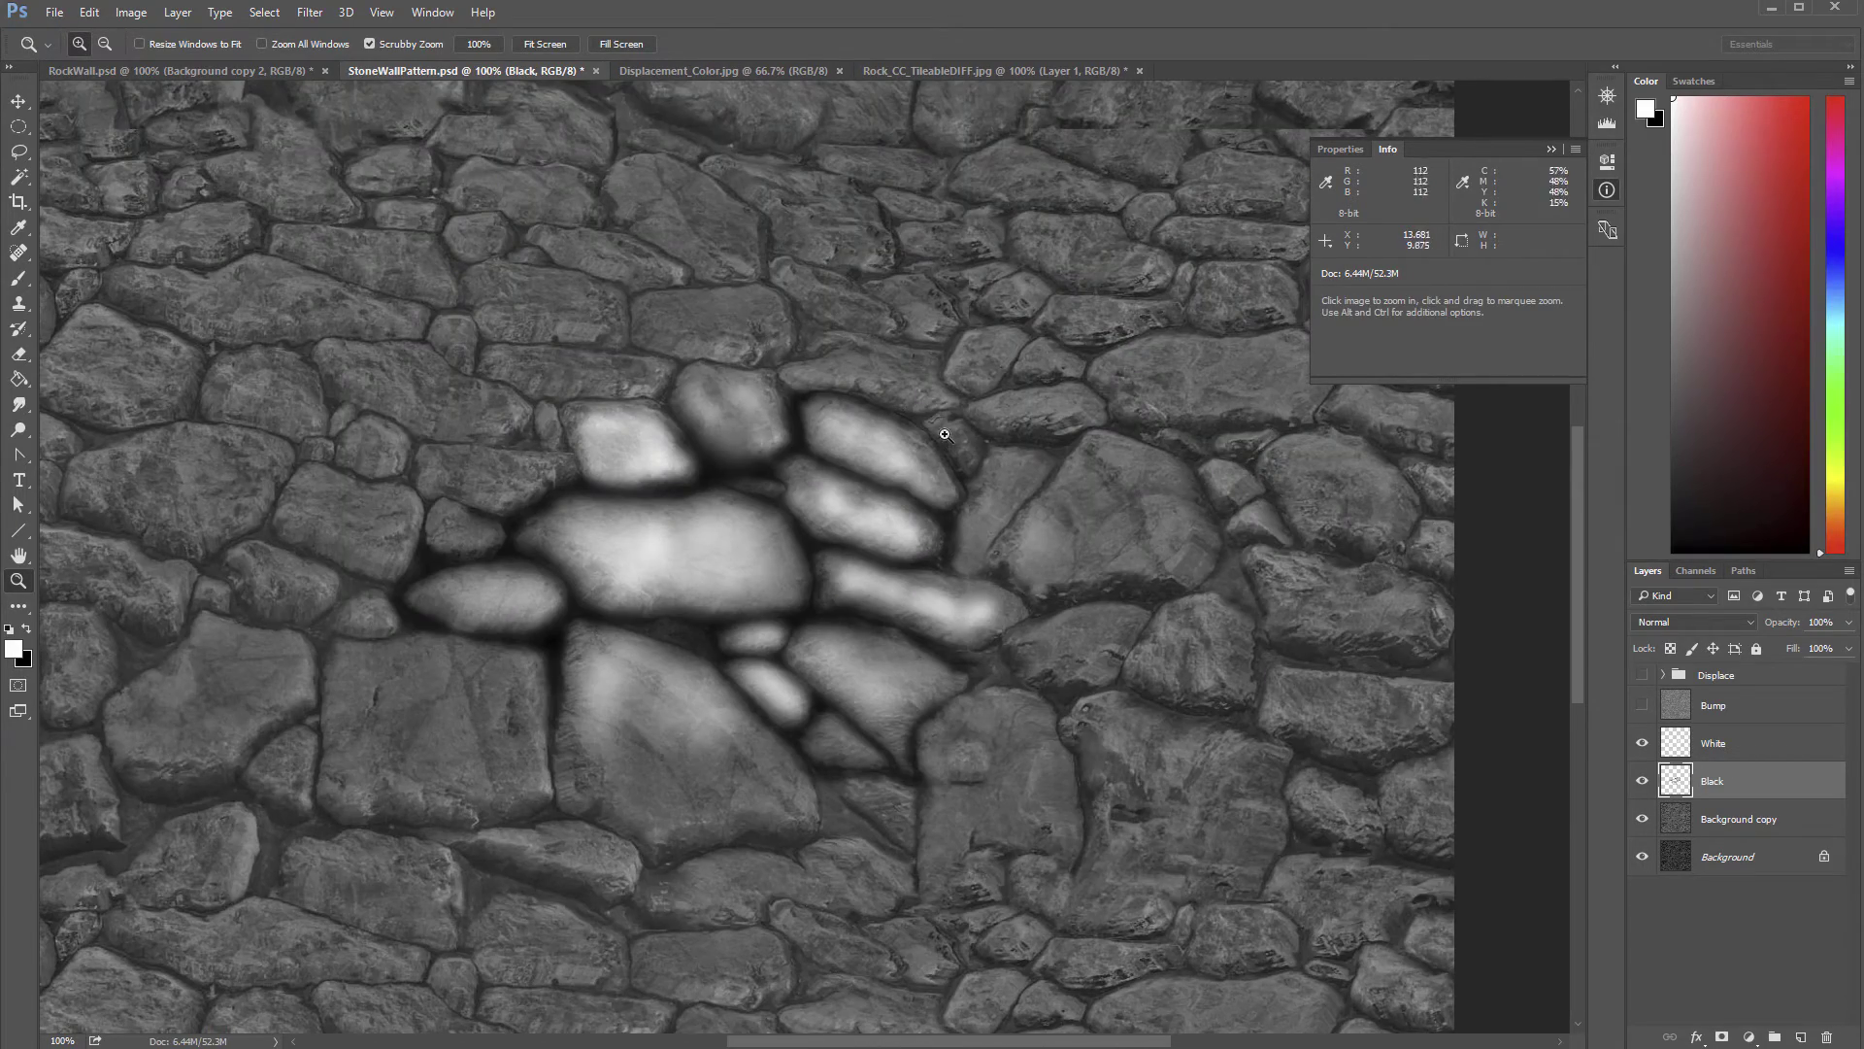
left_click(428, 483)
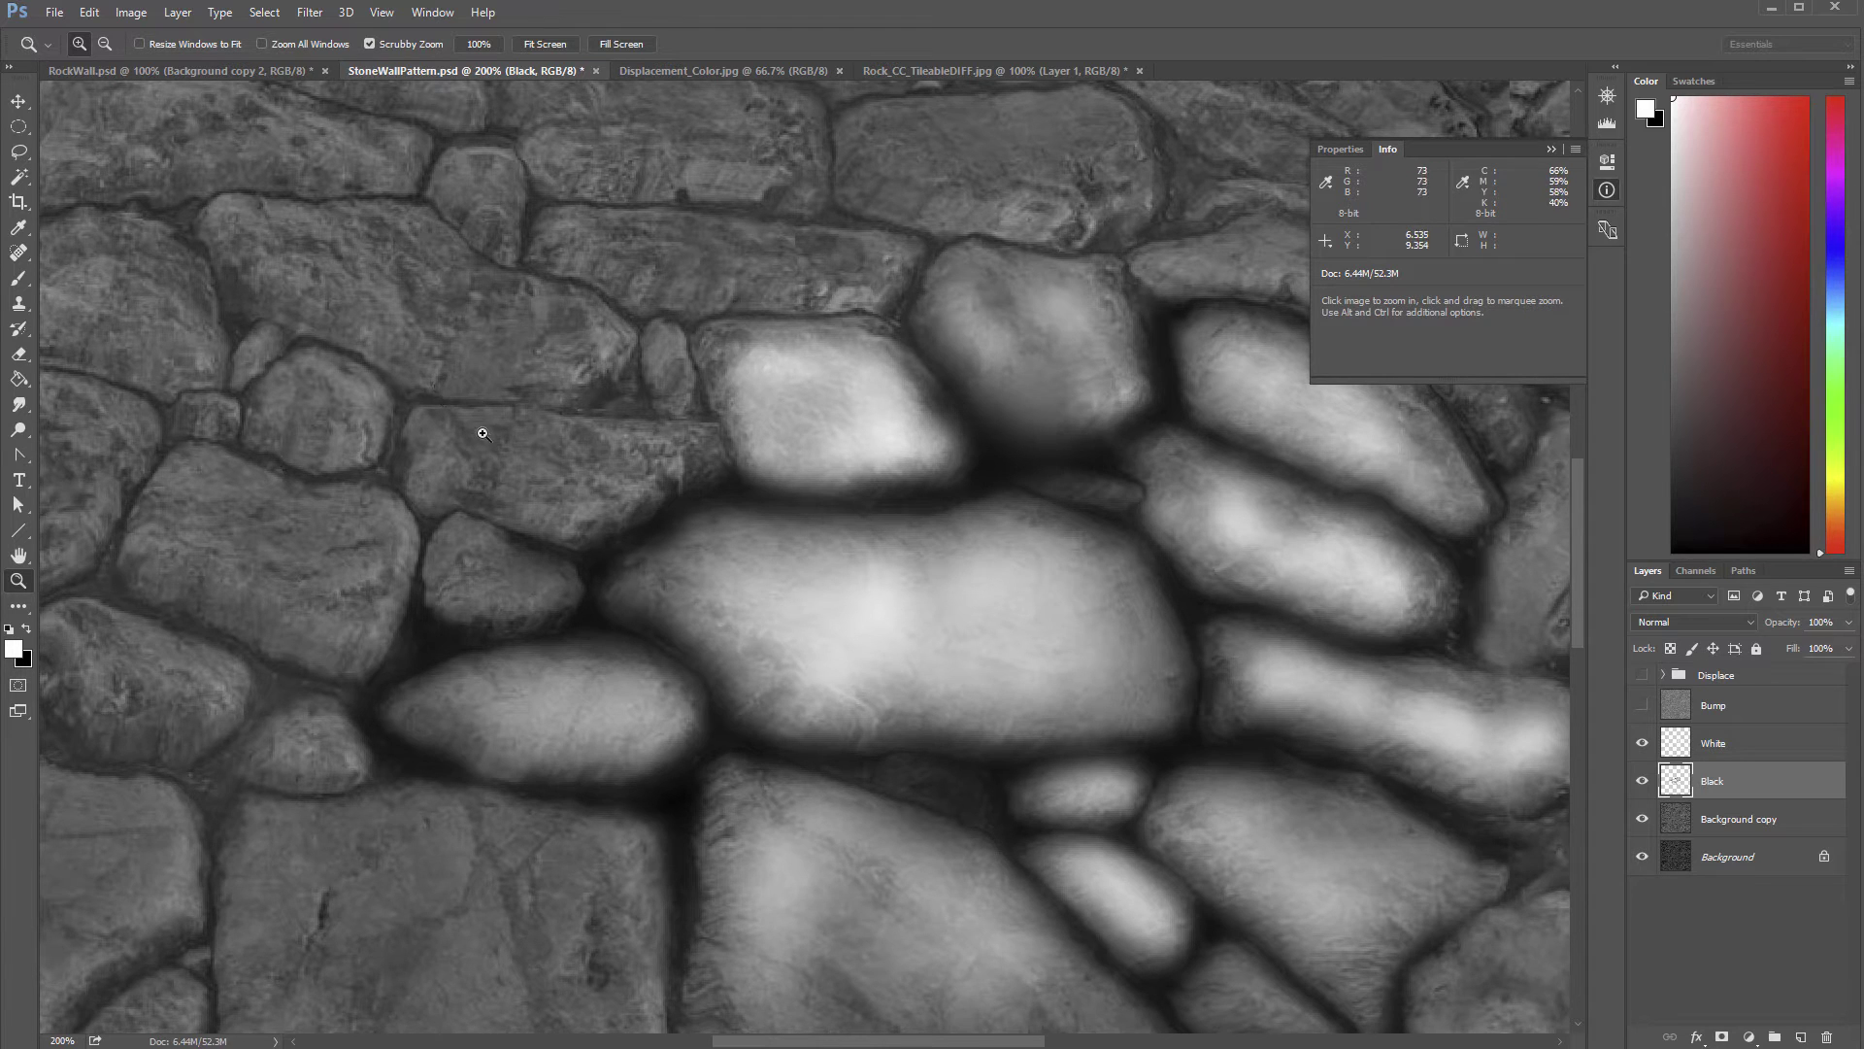
Step: Lasso the grey stone beside the bright cluster and feather the selection by 2 px
left_click(479, 507)
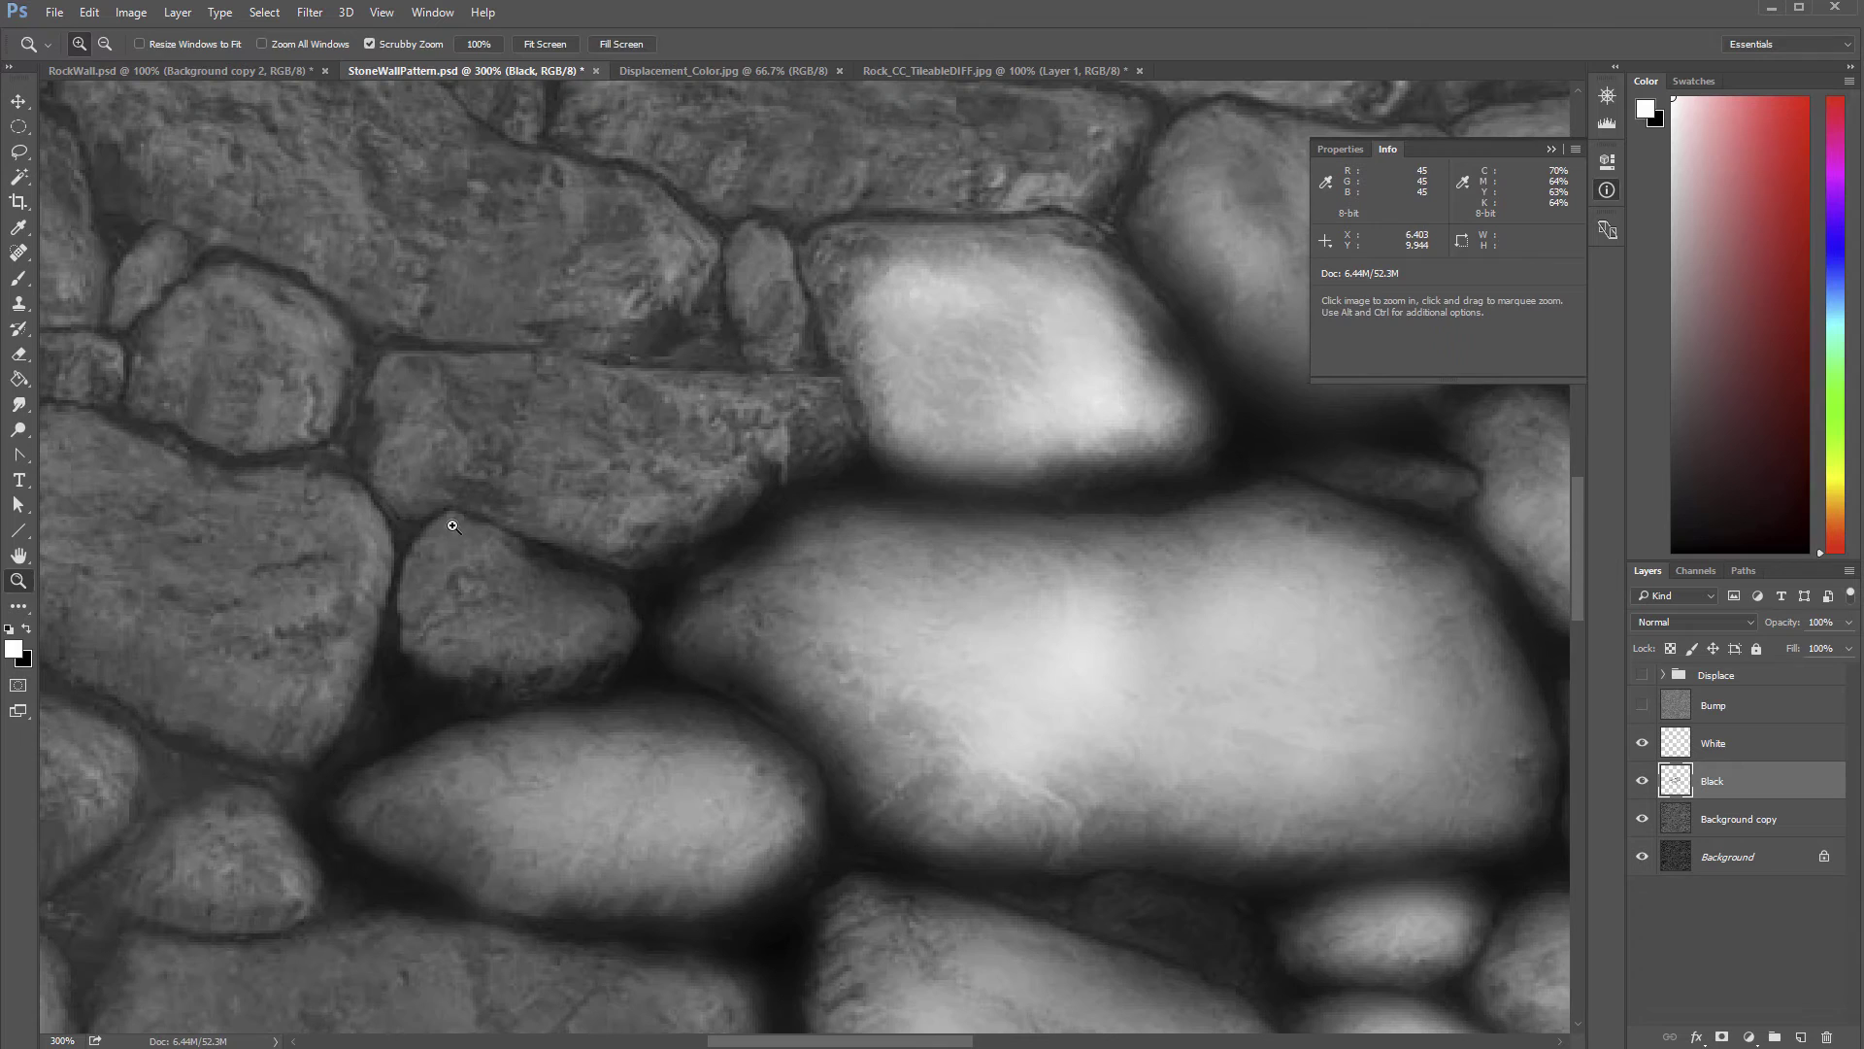
key("l")
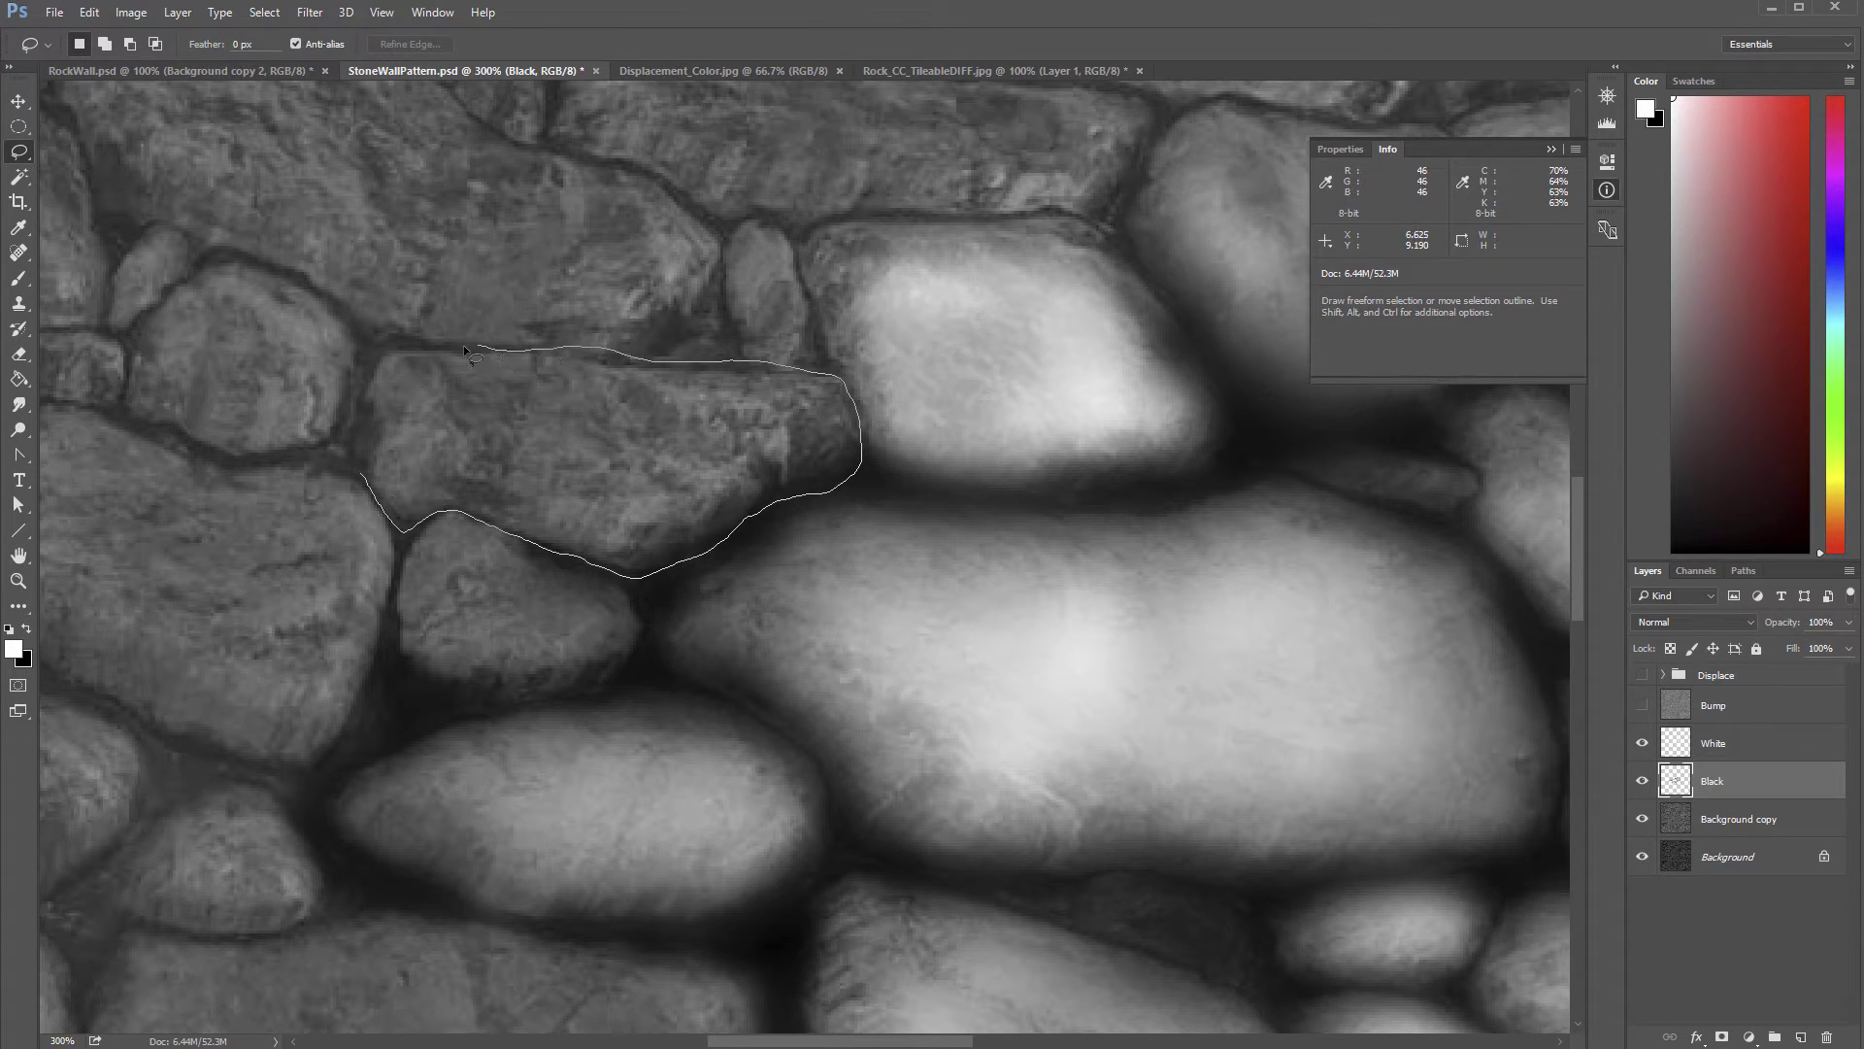
left_click_drag(348, 463, 351, 466)
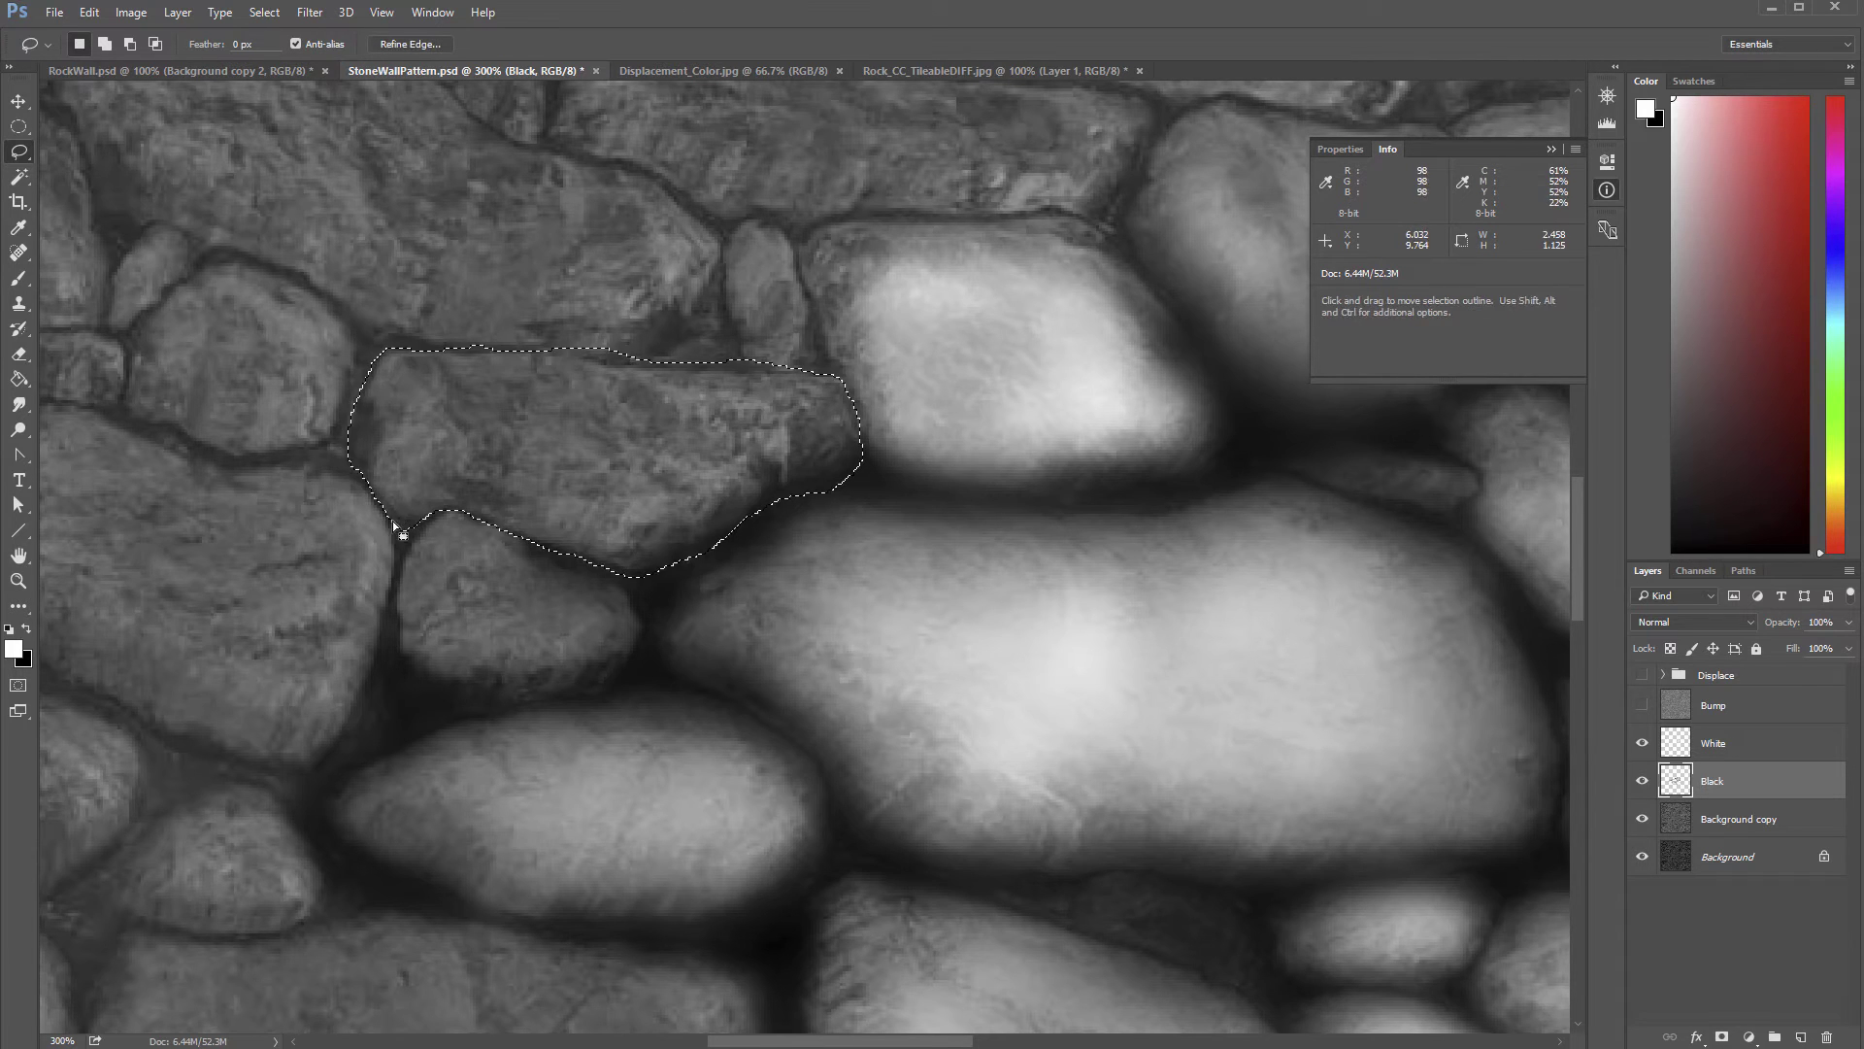
left_click(264, 13)
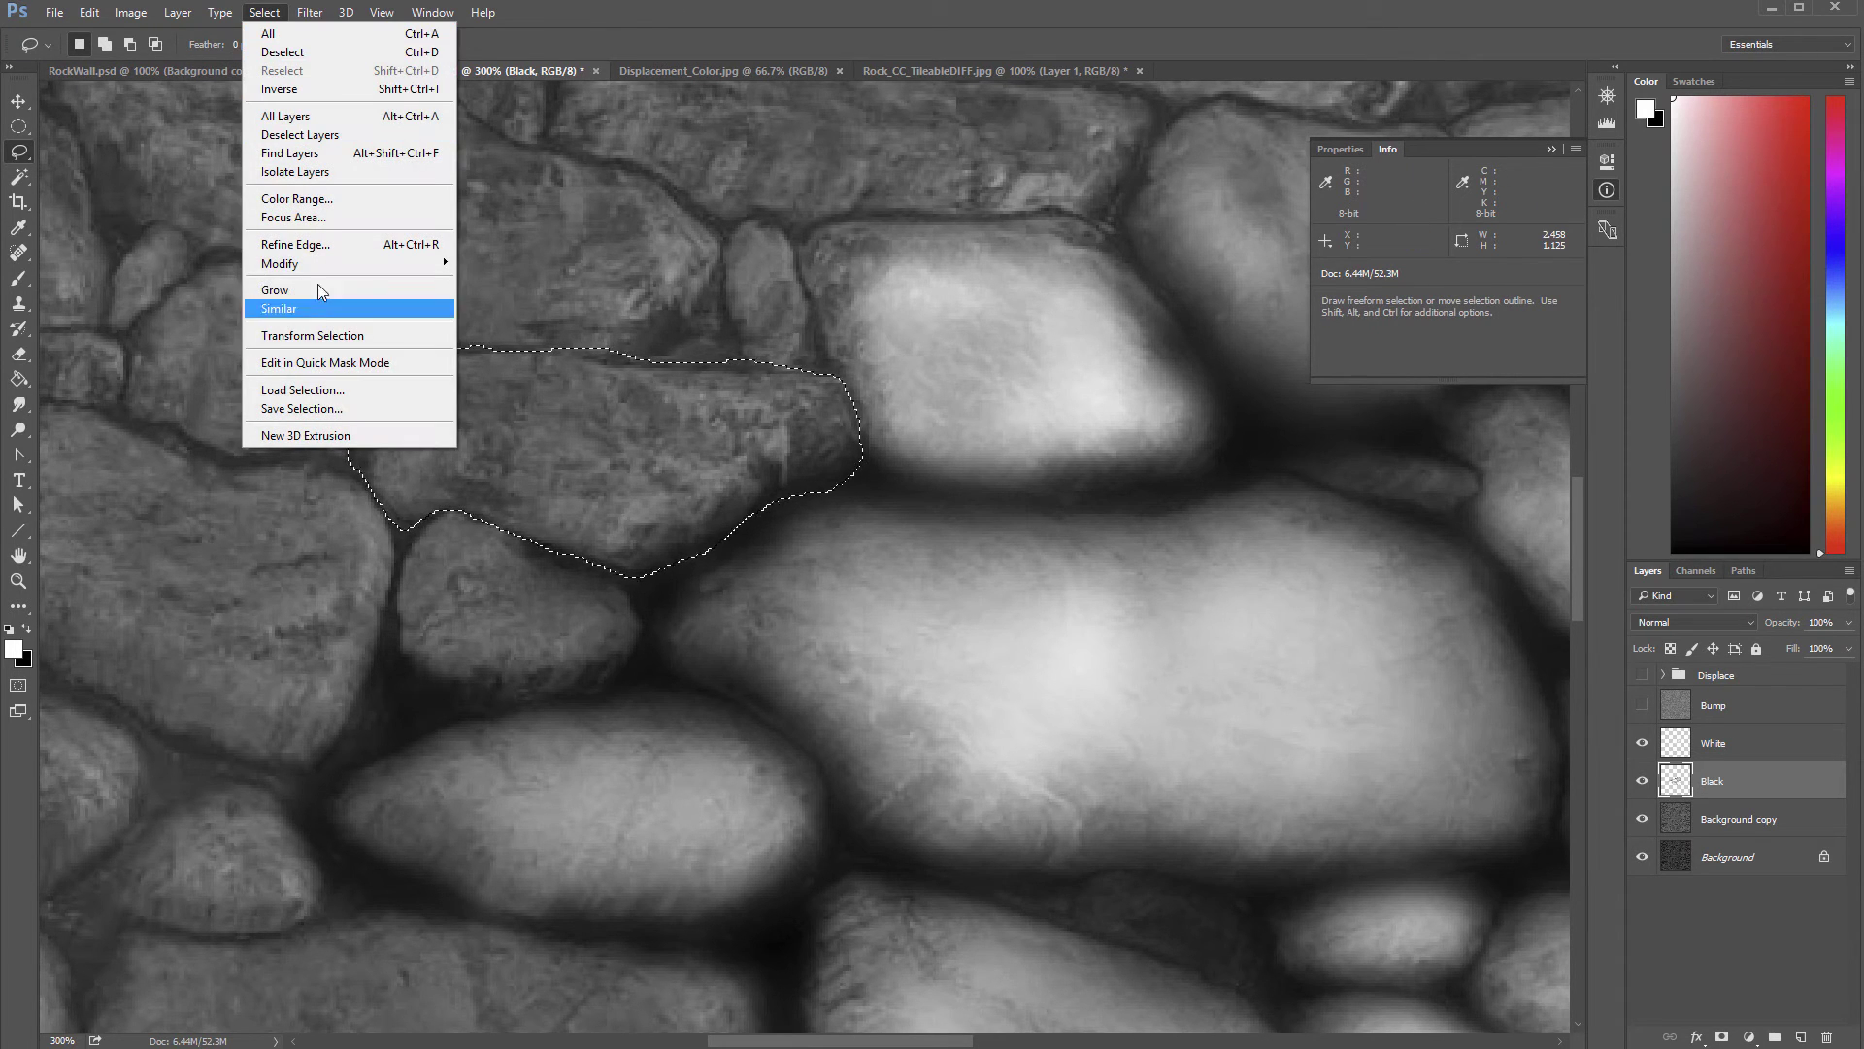
mouse_move(310, 262)
left_click(209, 336)
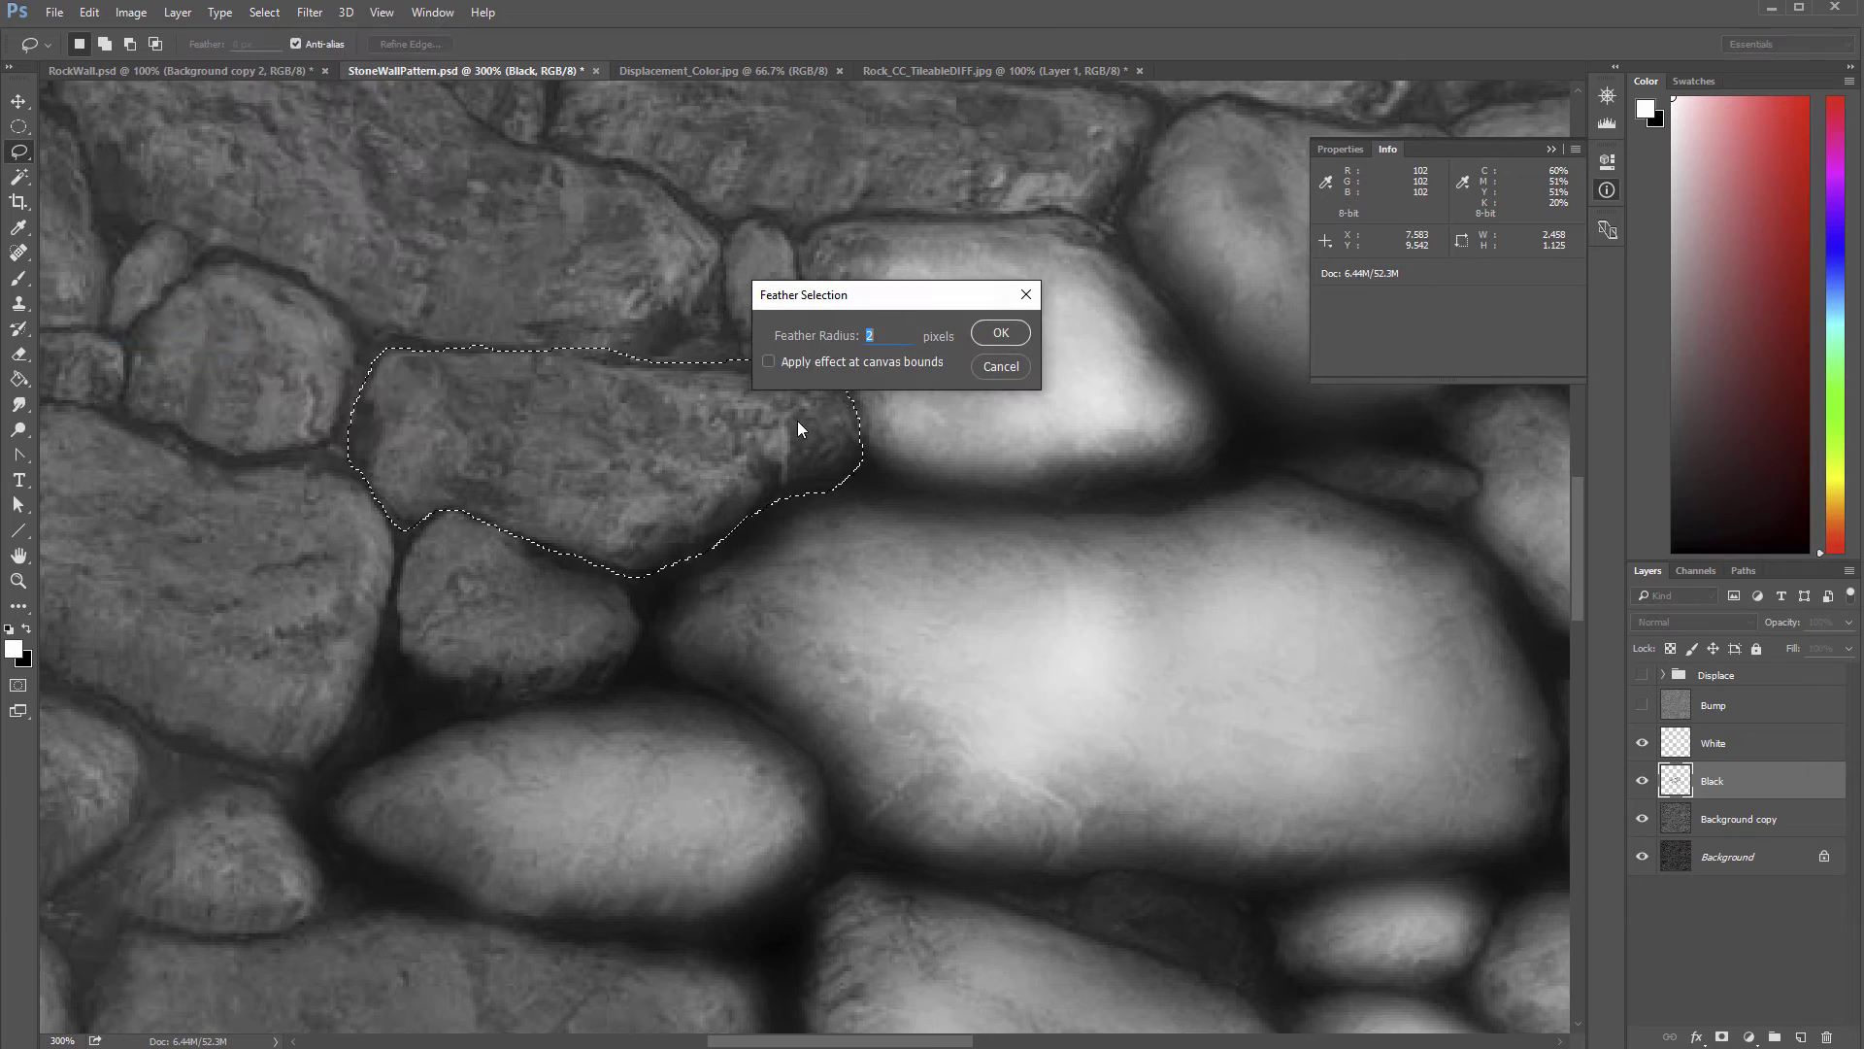
left_click(998, 334)
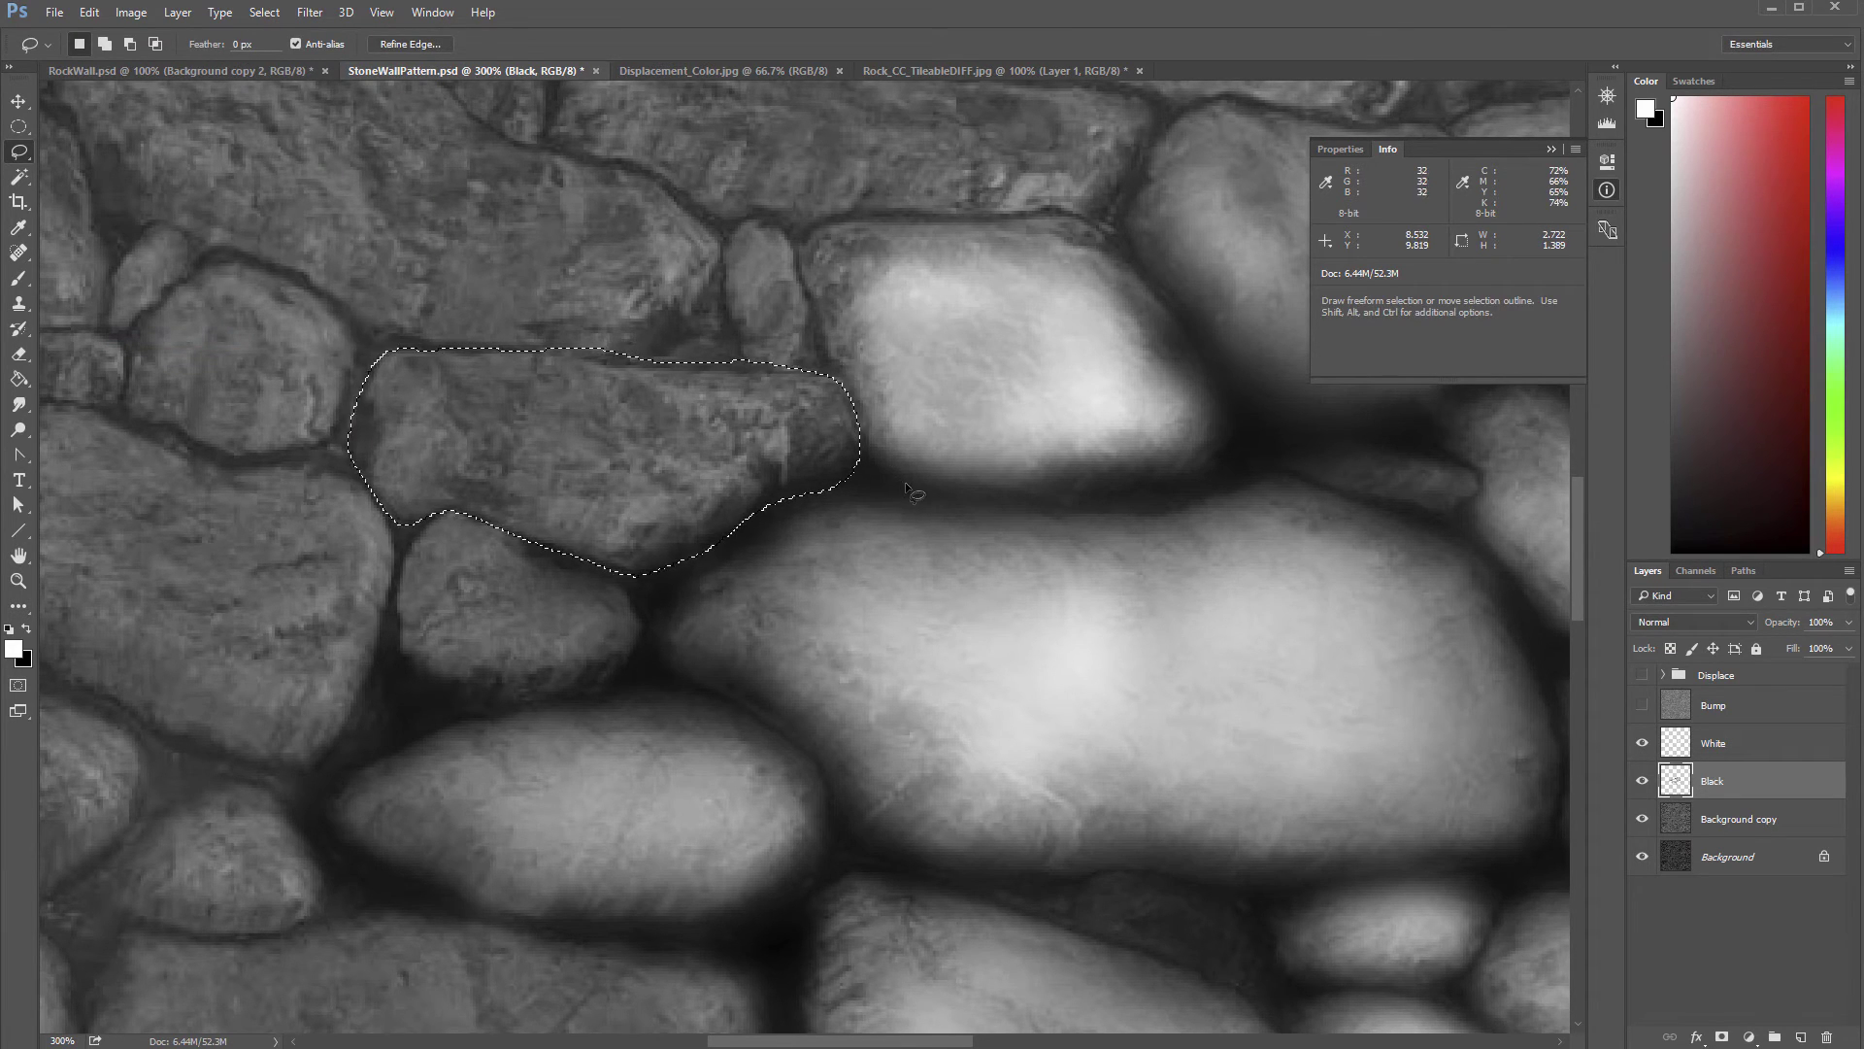
key("ctrl+h")
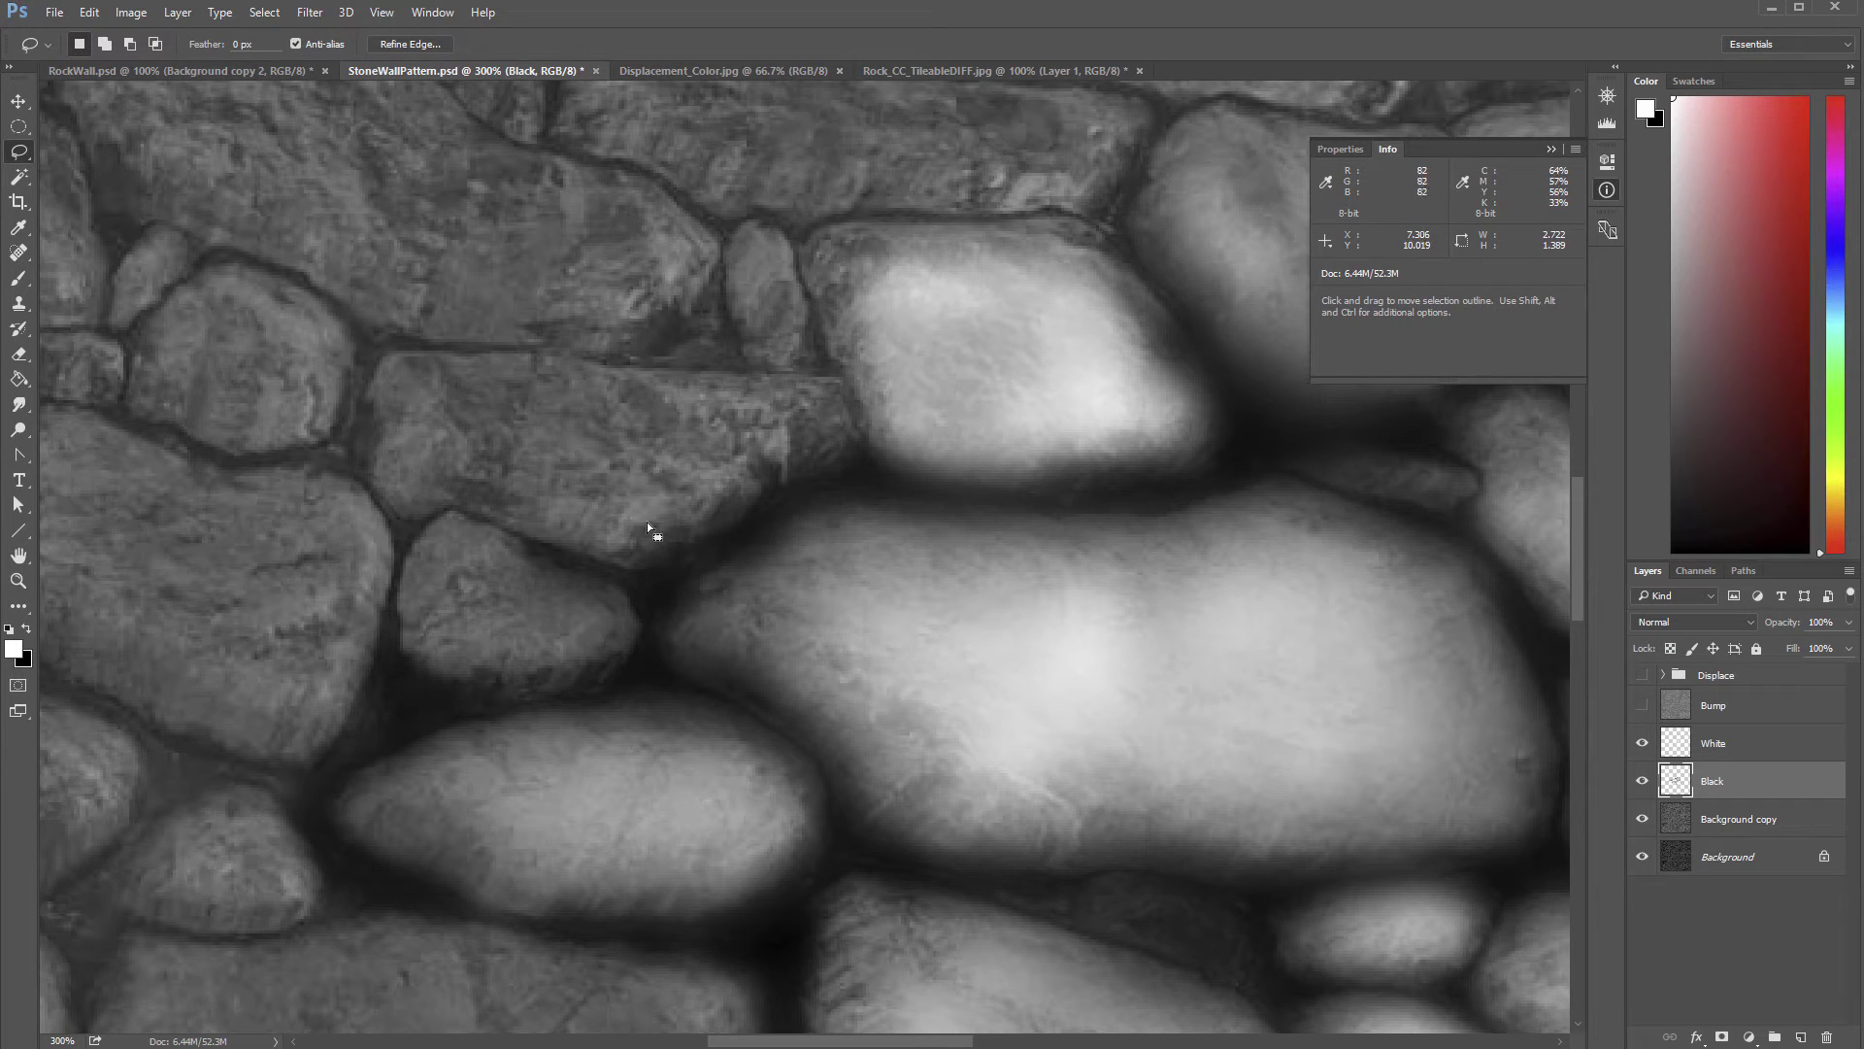
Step: Paint soft white along the stone's lower part inside the selection, then deselect
key("b")
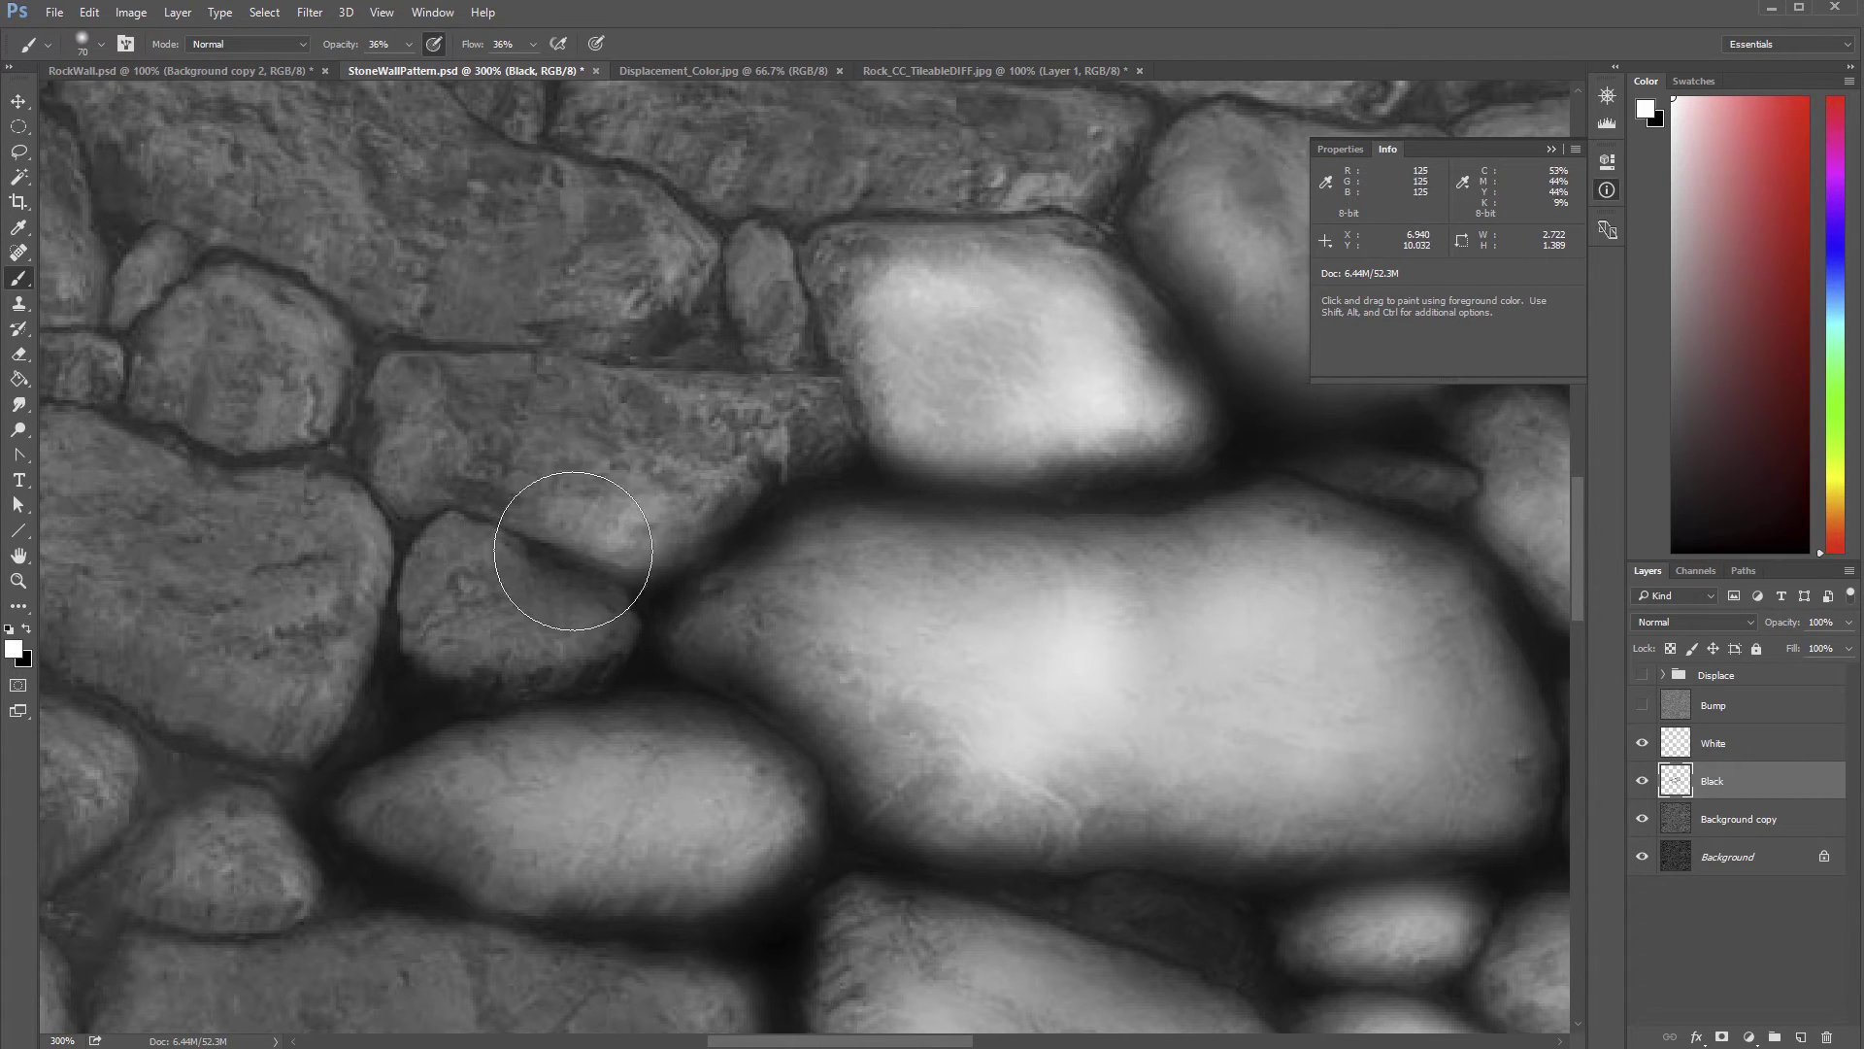
mouse_move(574, 541)
left_mouse_down()
mouse_move(521, 510)
mouse_move(493, 533)
mouse_move(535, 548)
mouse_move(532, 570)
mouse_move(612, 569)
mouse_move(620, 600)
mouse_move(580, 571)
mouse_move(664, 589)
mouse_move(486, 549)
mouse_move(573, 602)
mouse_move(633, 548)
mouse_move(610, 495)
mouse_move(667, 502)
mouse_move(633, 535)
mouse_move(652, 495)
mouse_move(622, 494)
mouse_move(642, 489)
mouse_move(618, 523)
mouse_move(641, 492)
mouse_move(588, 502)
mouse_move(412, 424)
mouse_move(525, 429)
left_mouse_up()
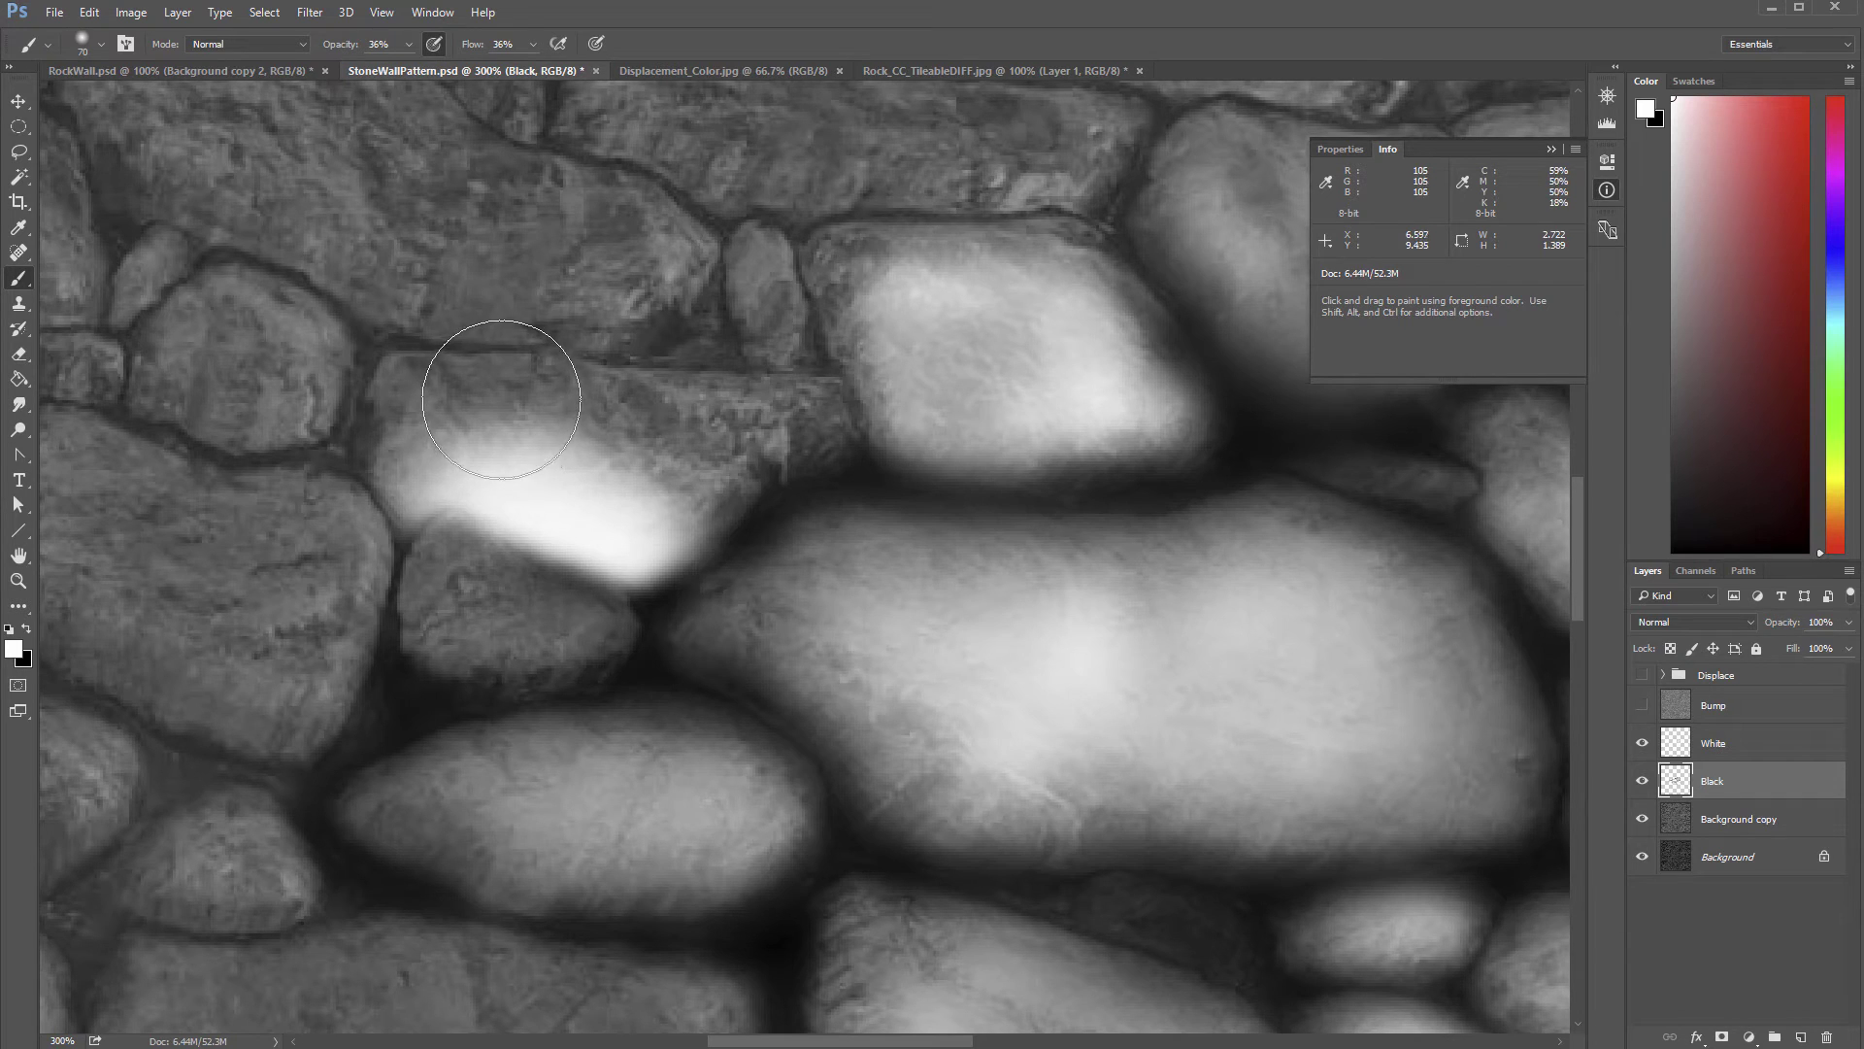
key("ctrl+h")
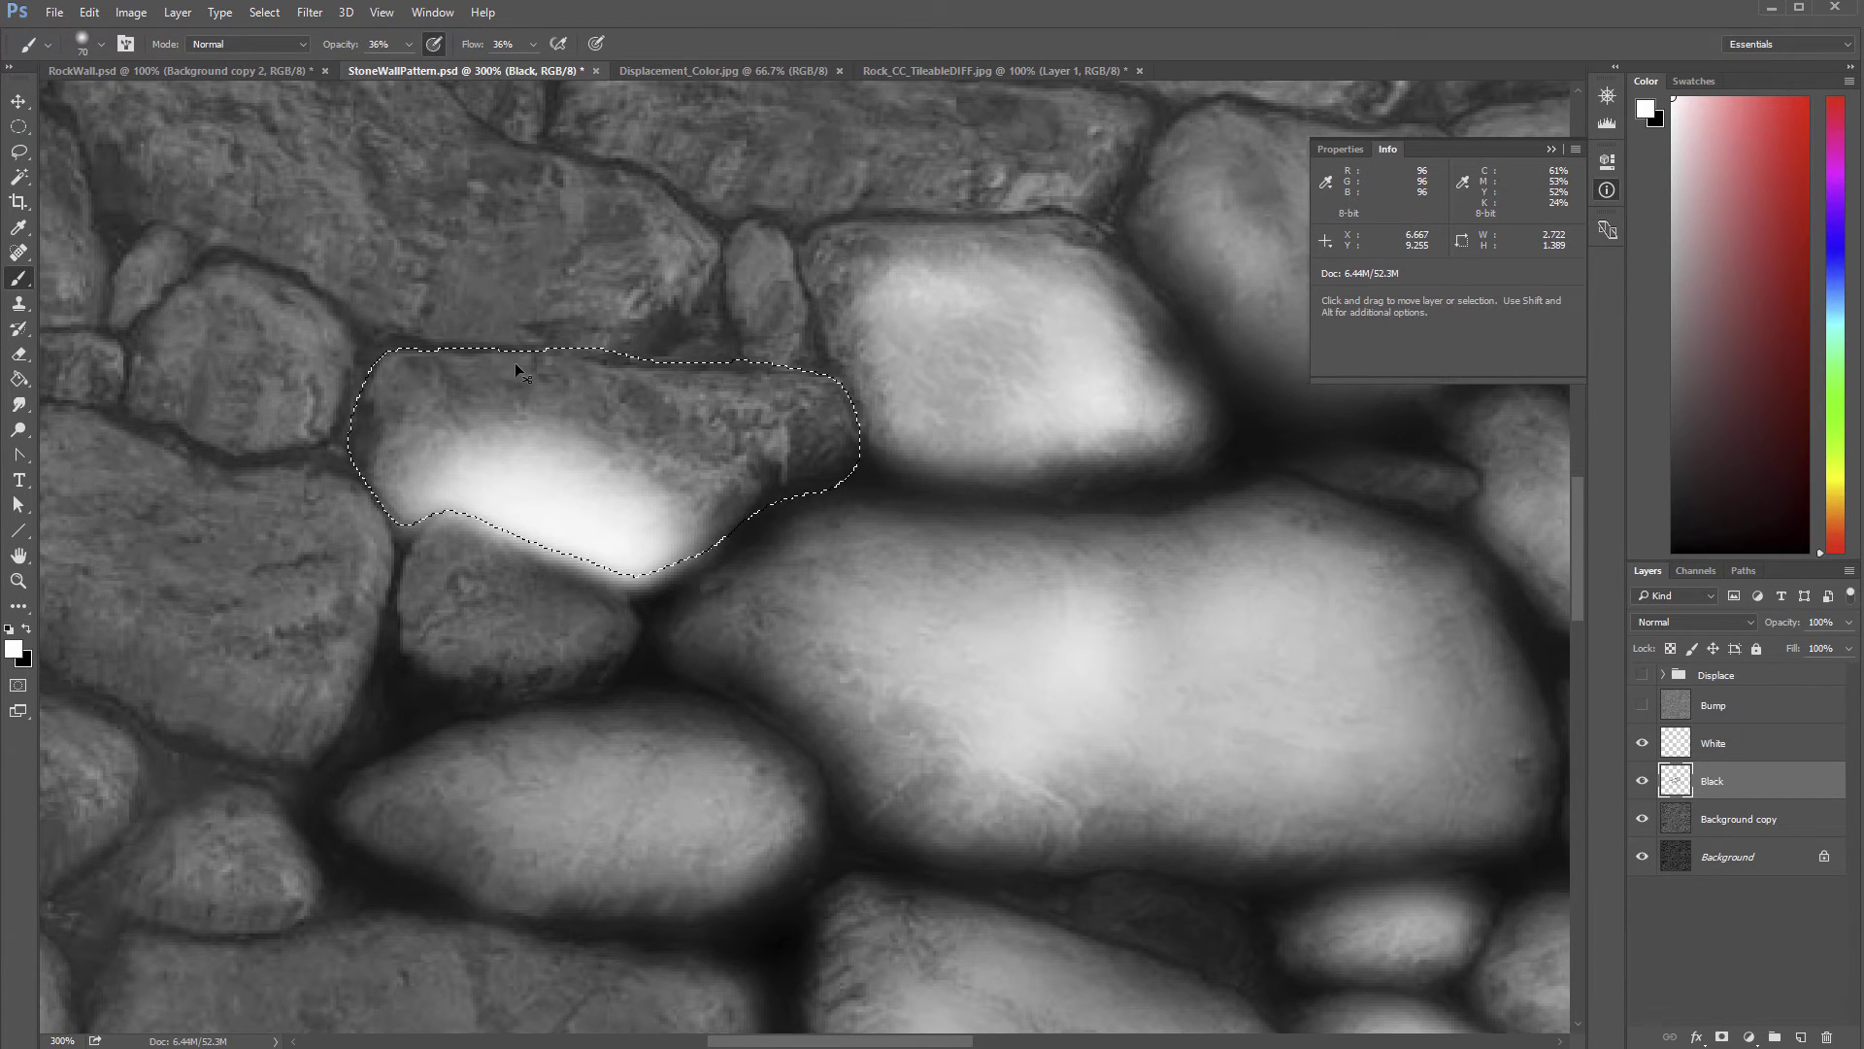
key("ctrl+d")
key("l")
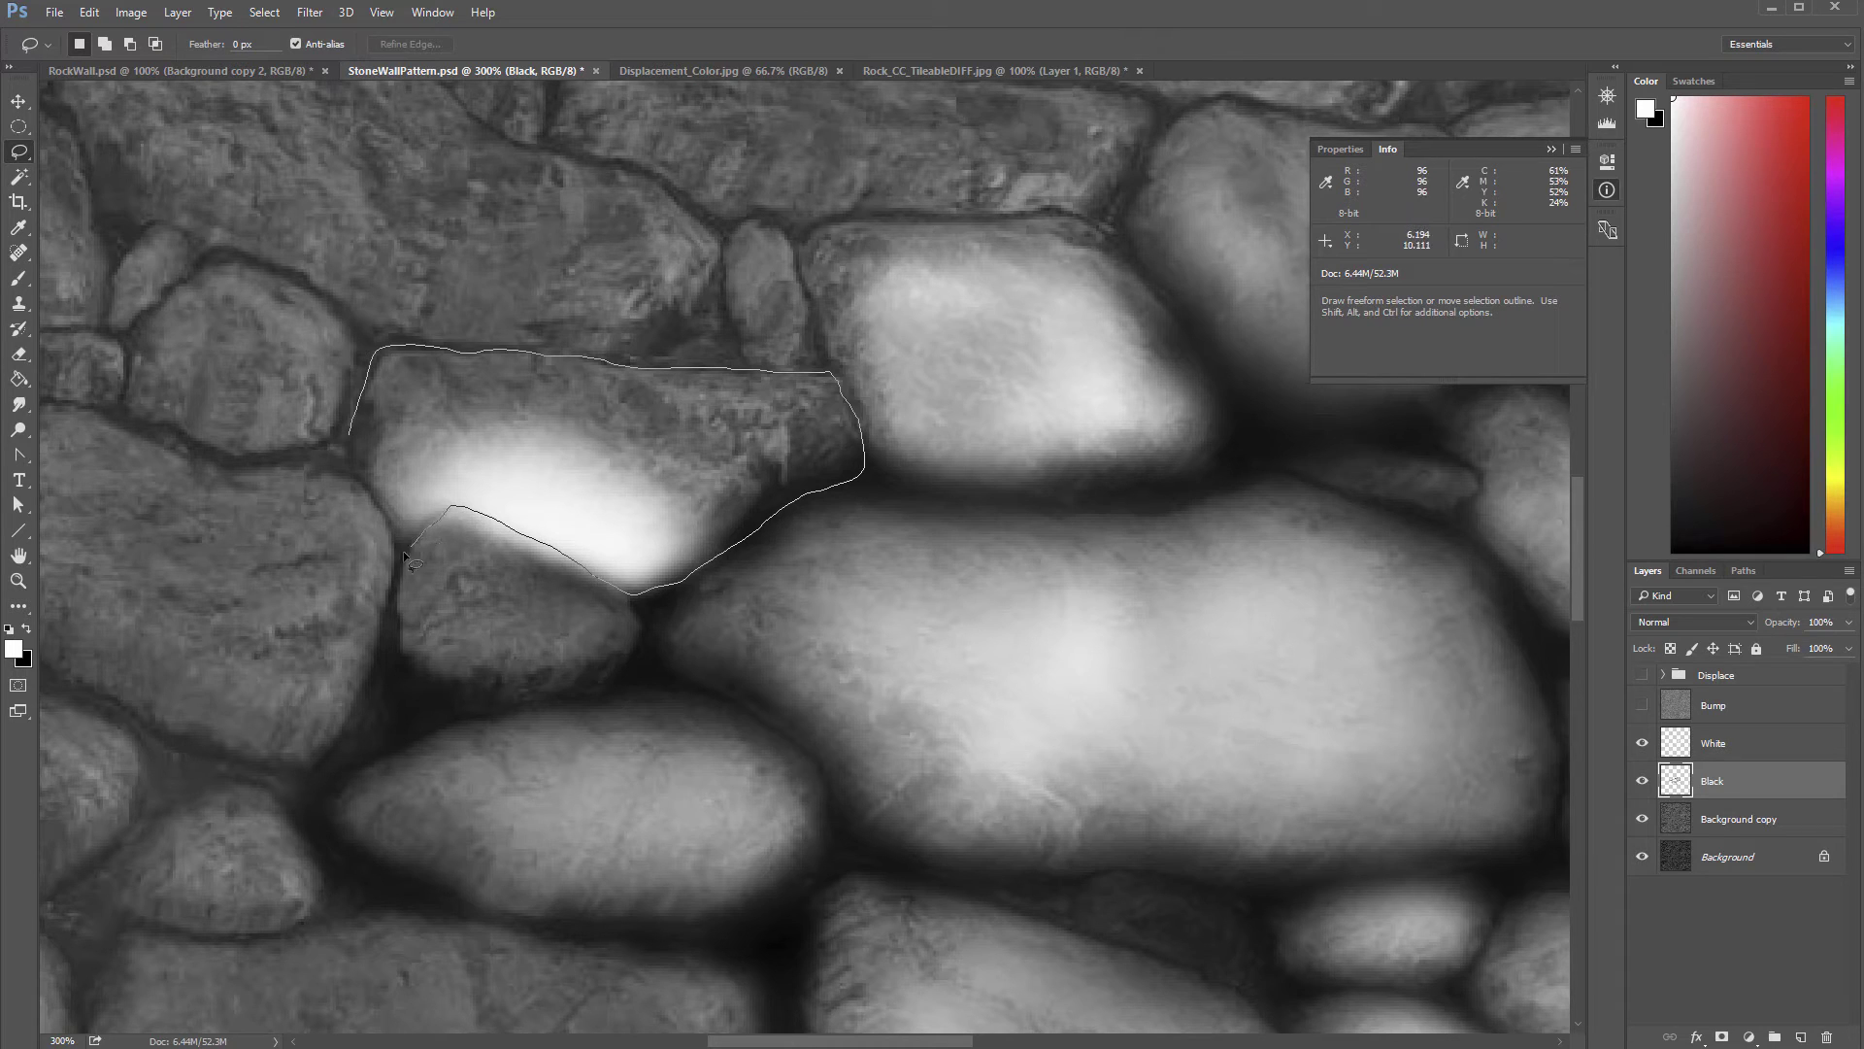
Step: Brush white over the stone's upper-left area so its whole face is lightened
left_click_drag(345, 464, 346, 452)
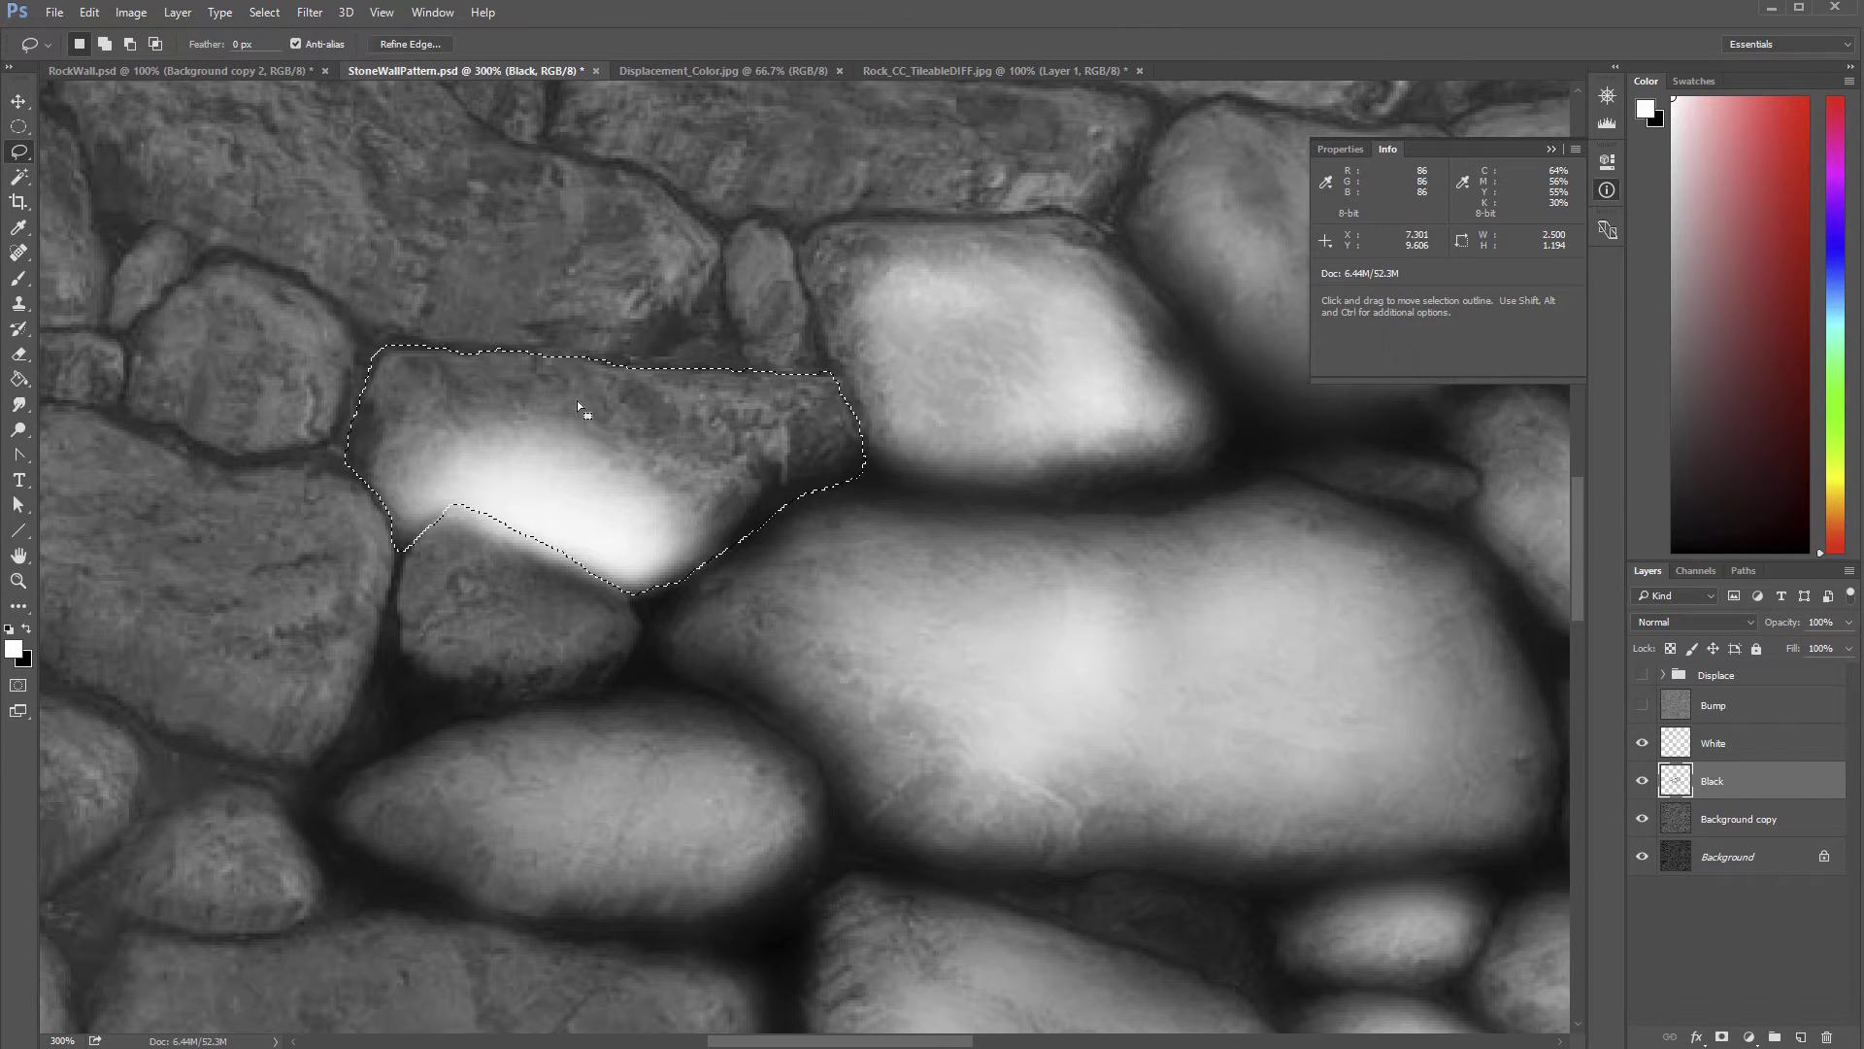
left_click(563, 429)
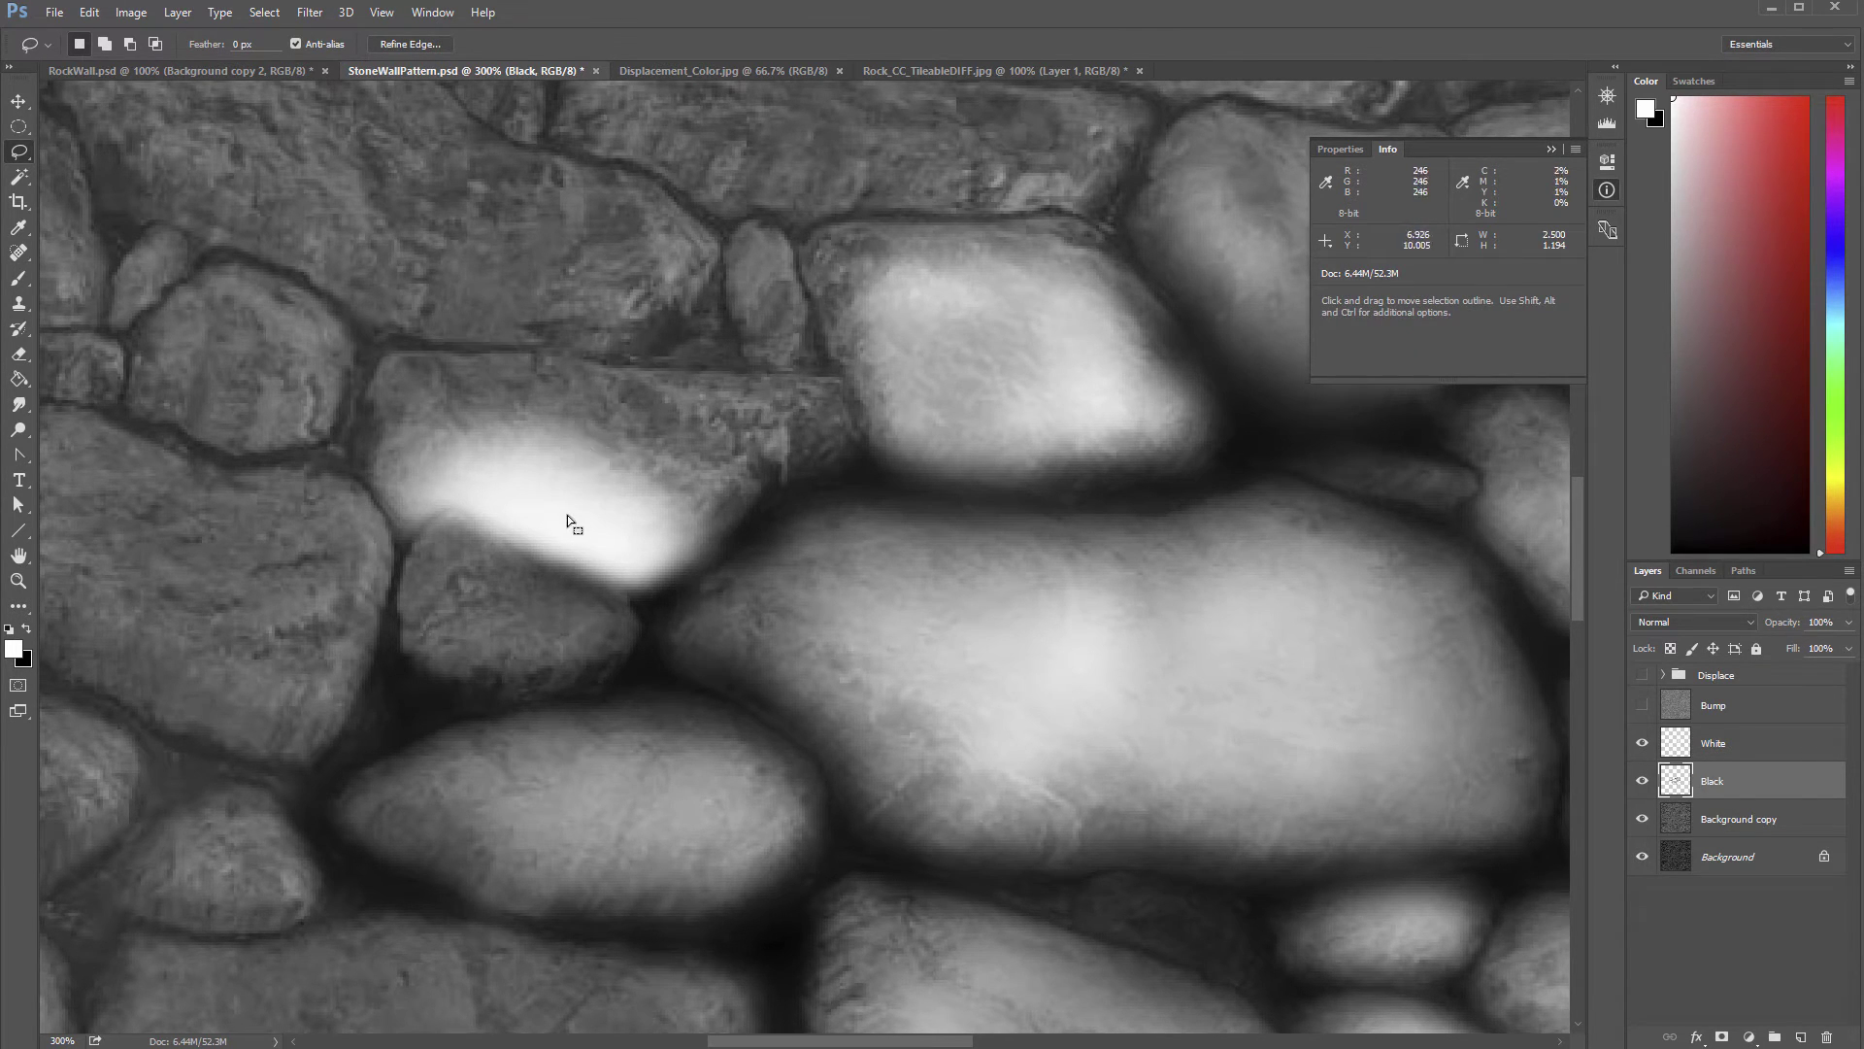
key("b")
mouse_move(561, 437)
left_mouse_down()
mouse_move(457, 371)
mouse_move(364, 376)
mouse_move(577, 393)
mouse_move(650, 359)
mouse_move(809, 403)
mouse_move(754, 491)
mouse_move(707, 507)
mouse_move(700, 429)
mouse_move(503, 410)
mouse_move(439, 372)
mouse_move(572, 400)
mouse_move(593, 384)
mouse_move(433, 366)
left_mouse_up()
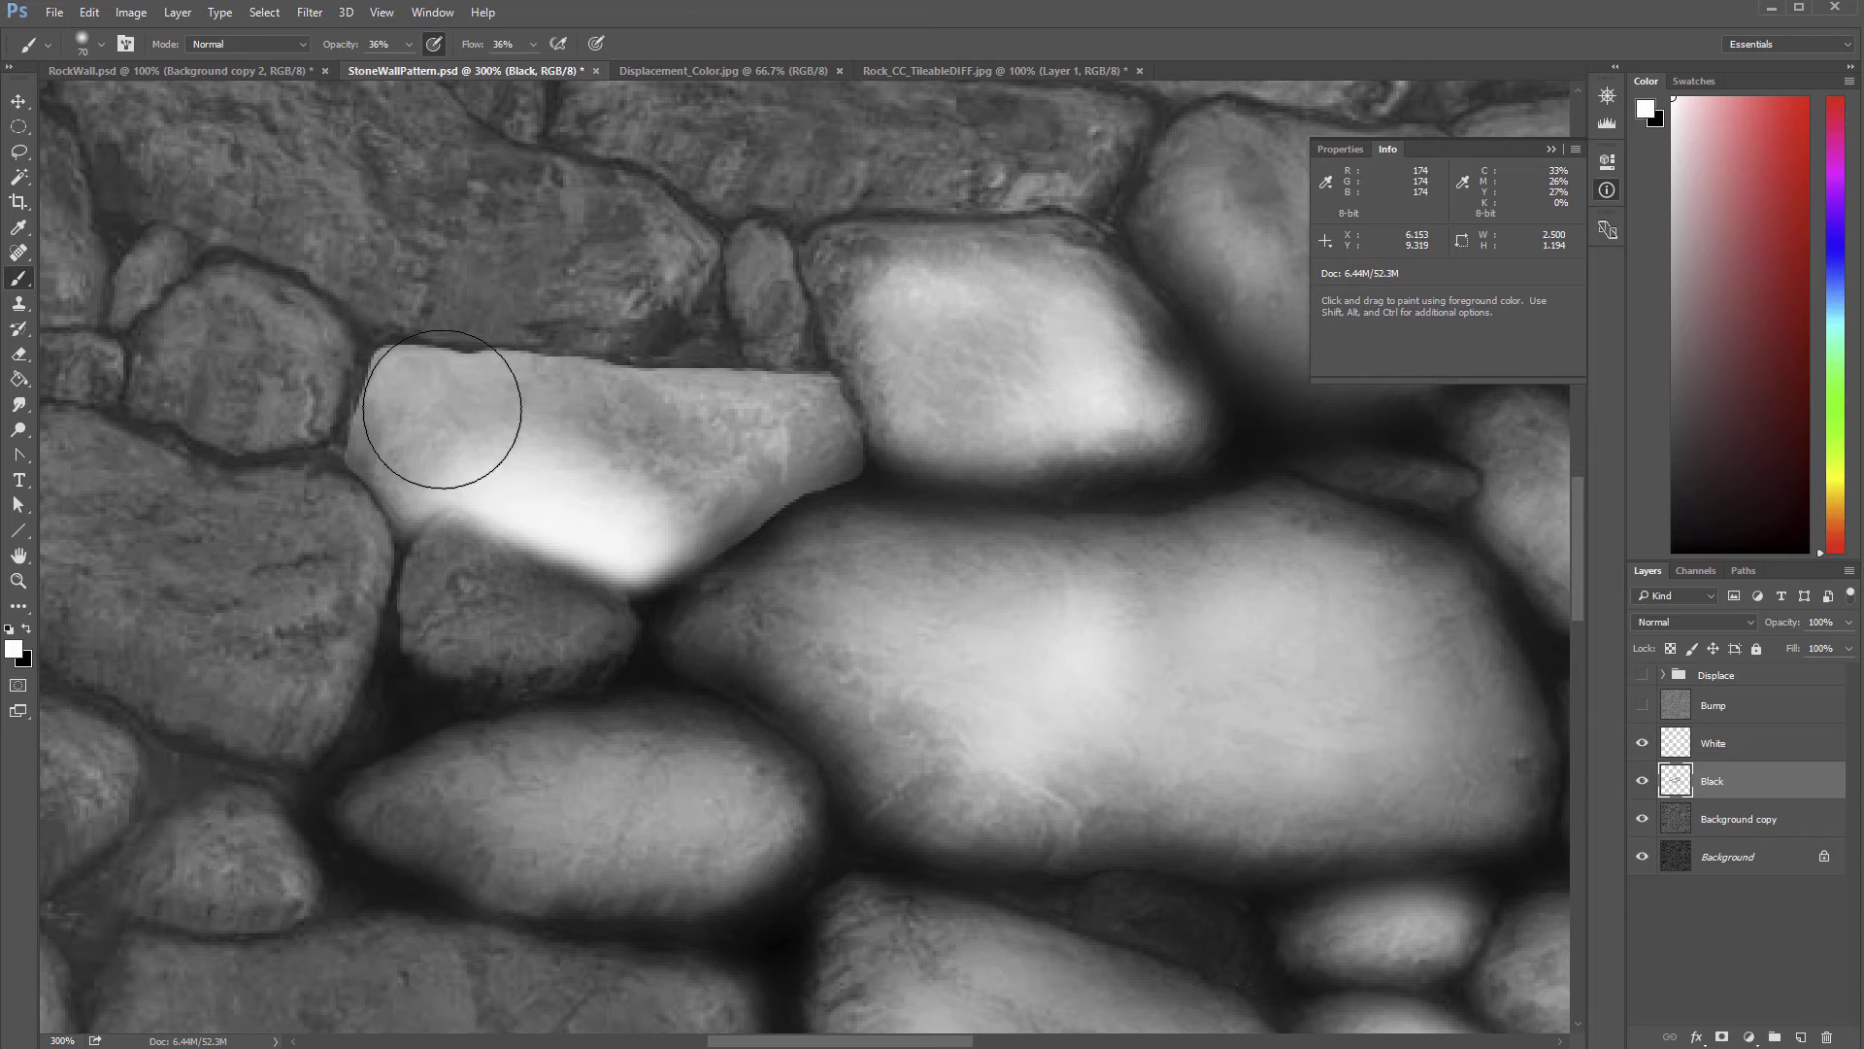
key("z")
left_click(622, 429, "alt")
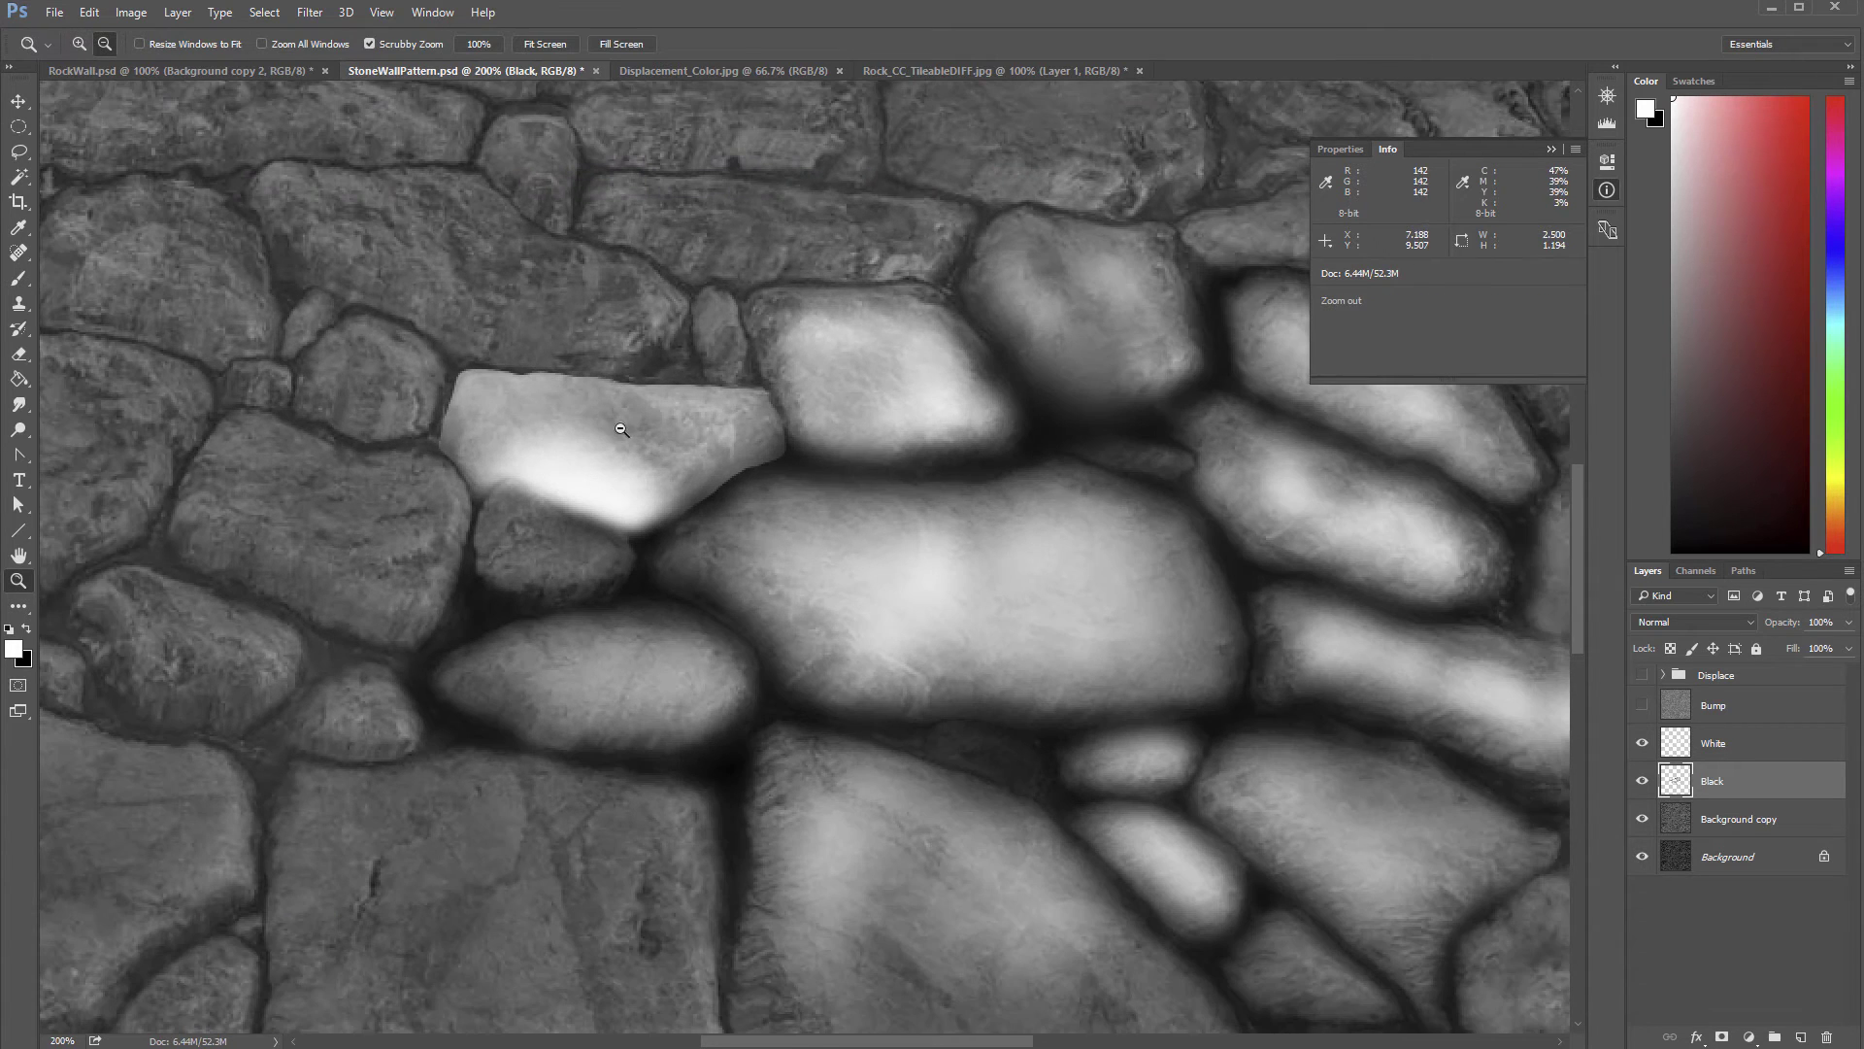
Step: Reload the brightened stone's selection and darken its upper-left corner with black paint
left_click(519, 368)
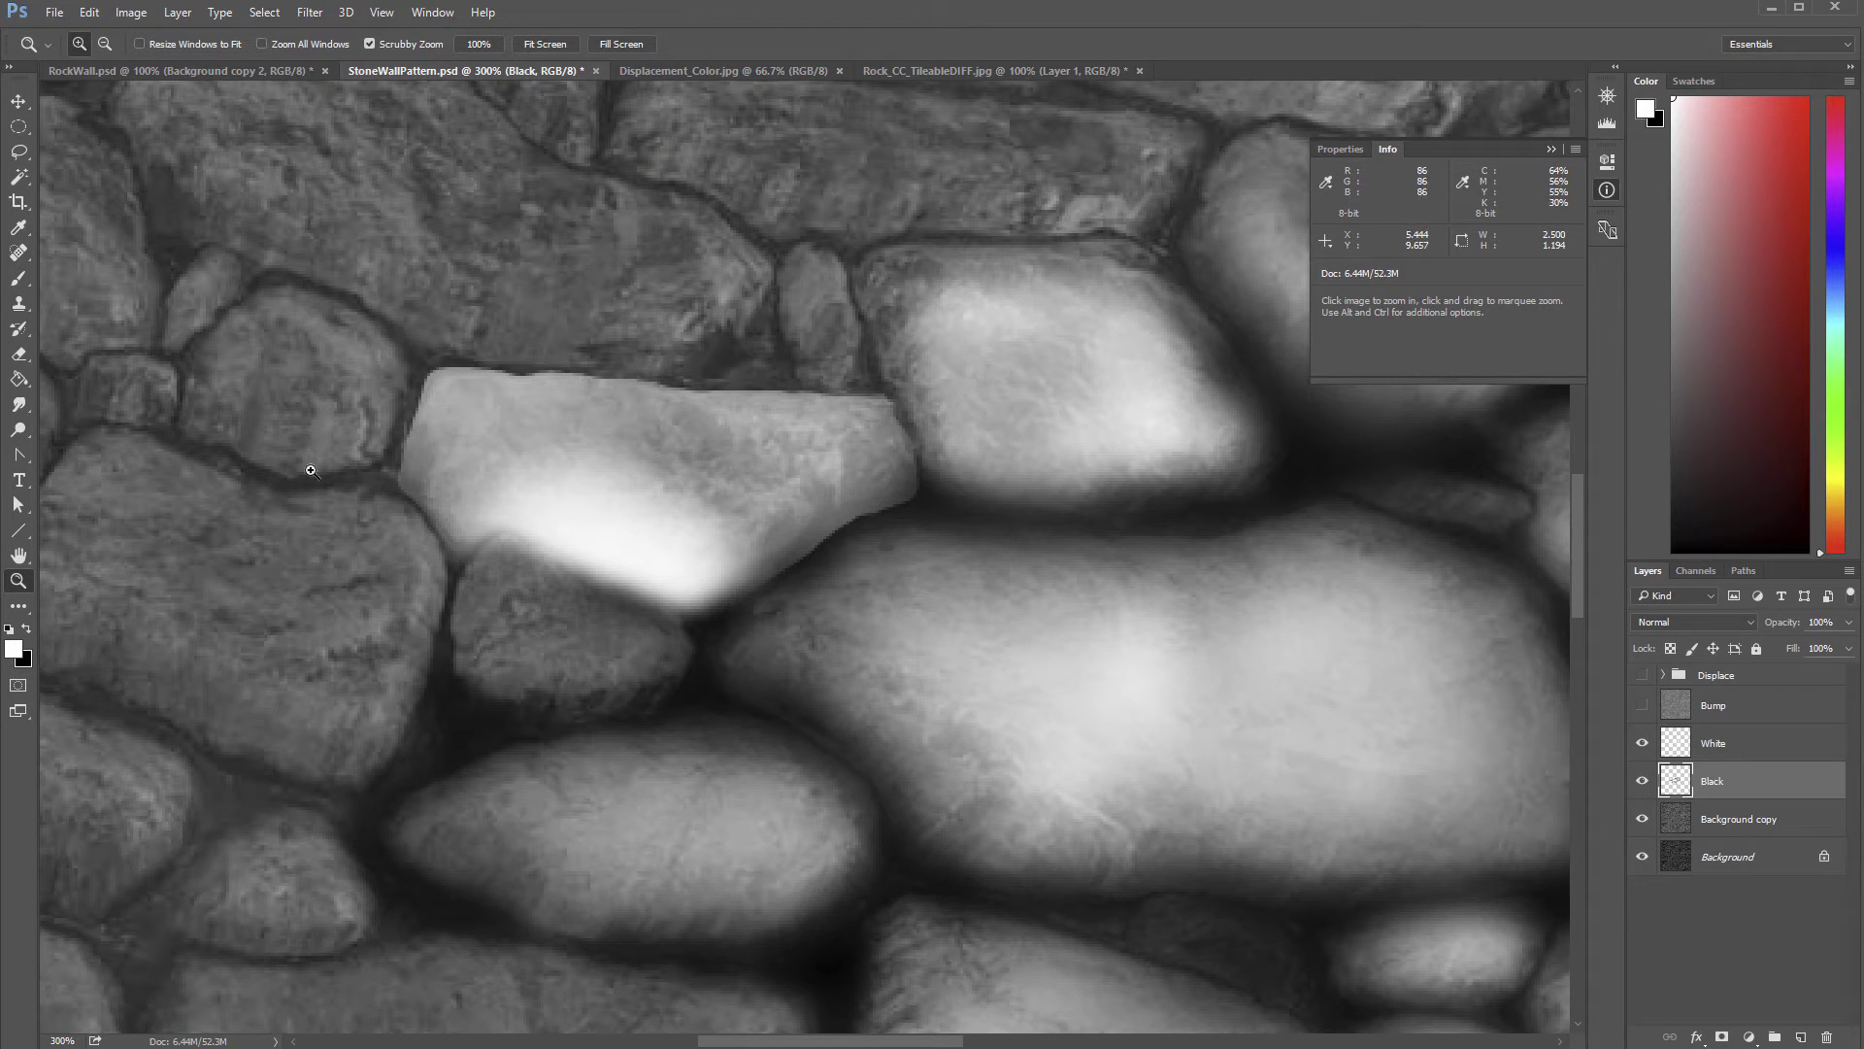
key("ctrl+shift+d")
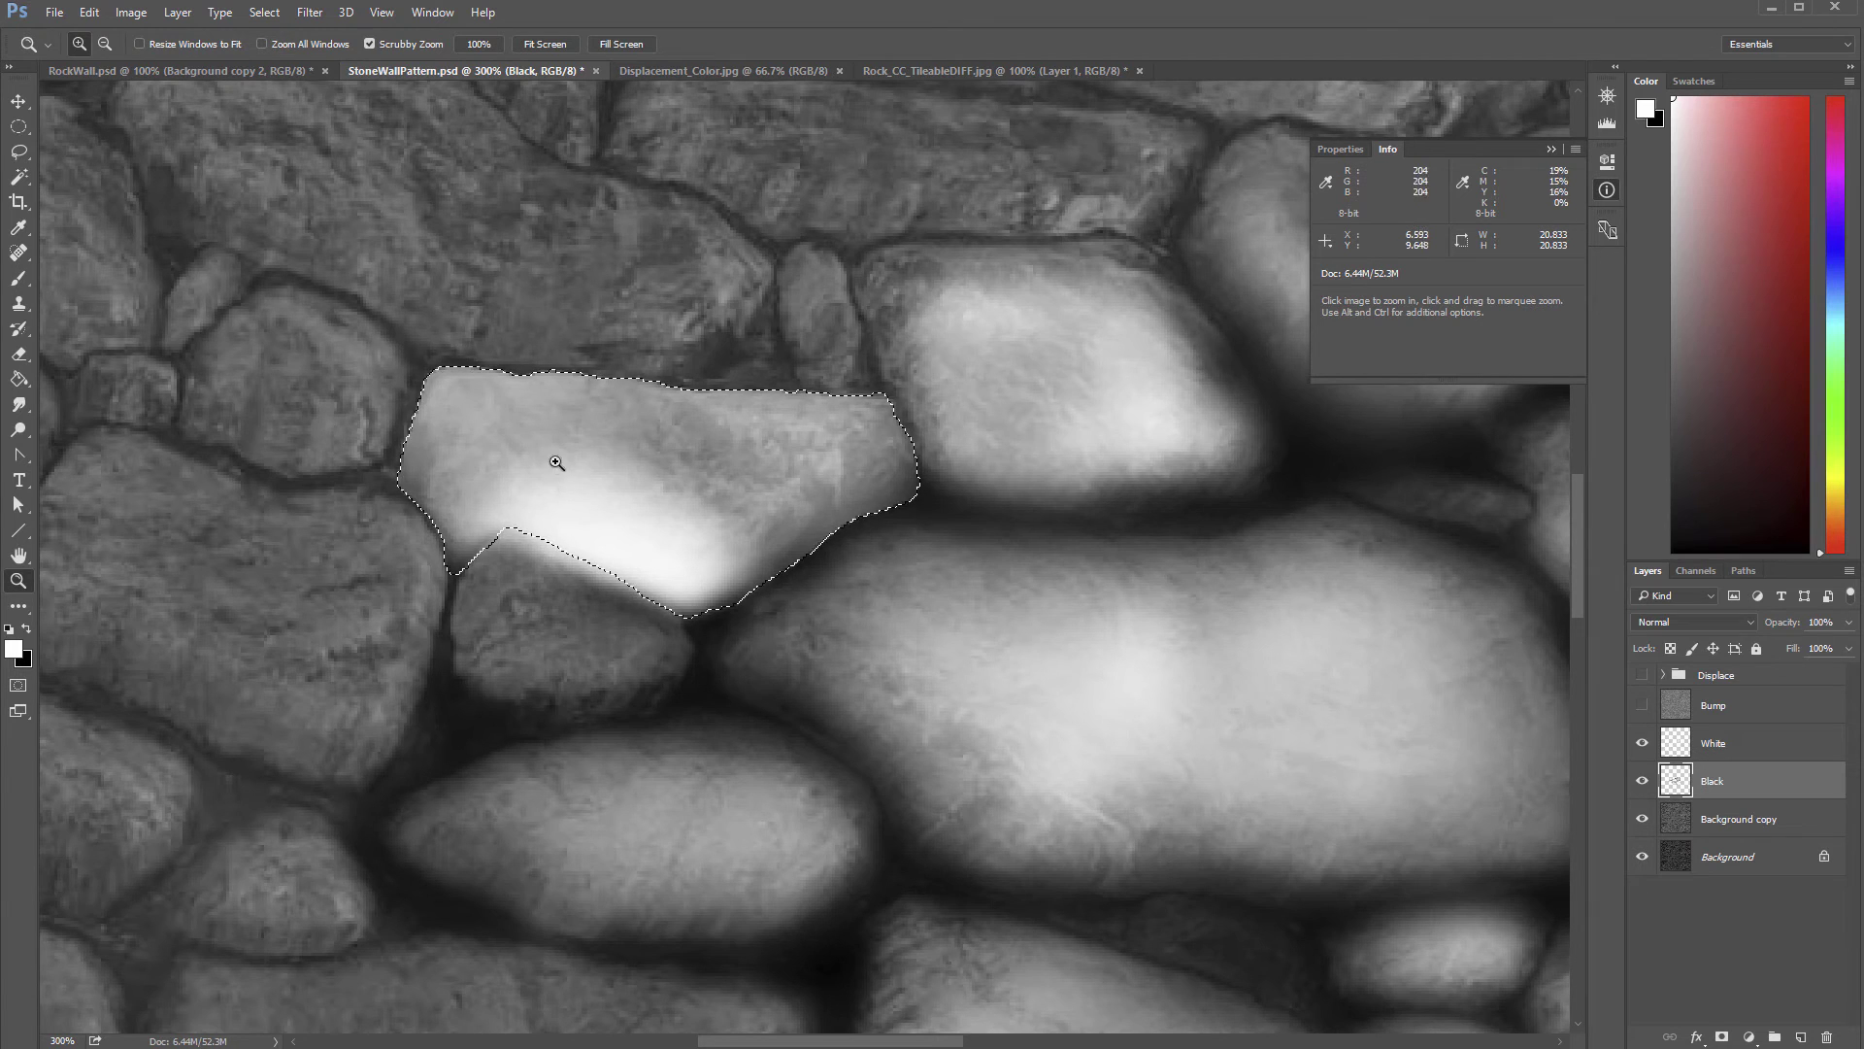
key("ctrl+h")
key("b")
key("x")
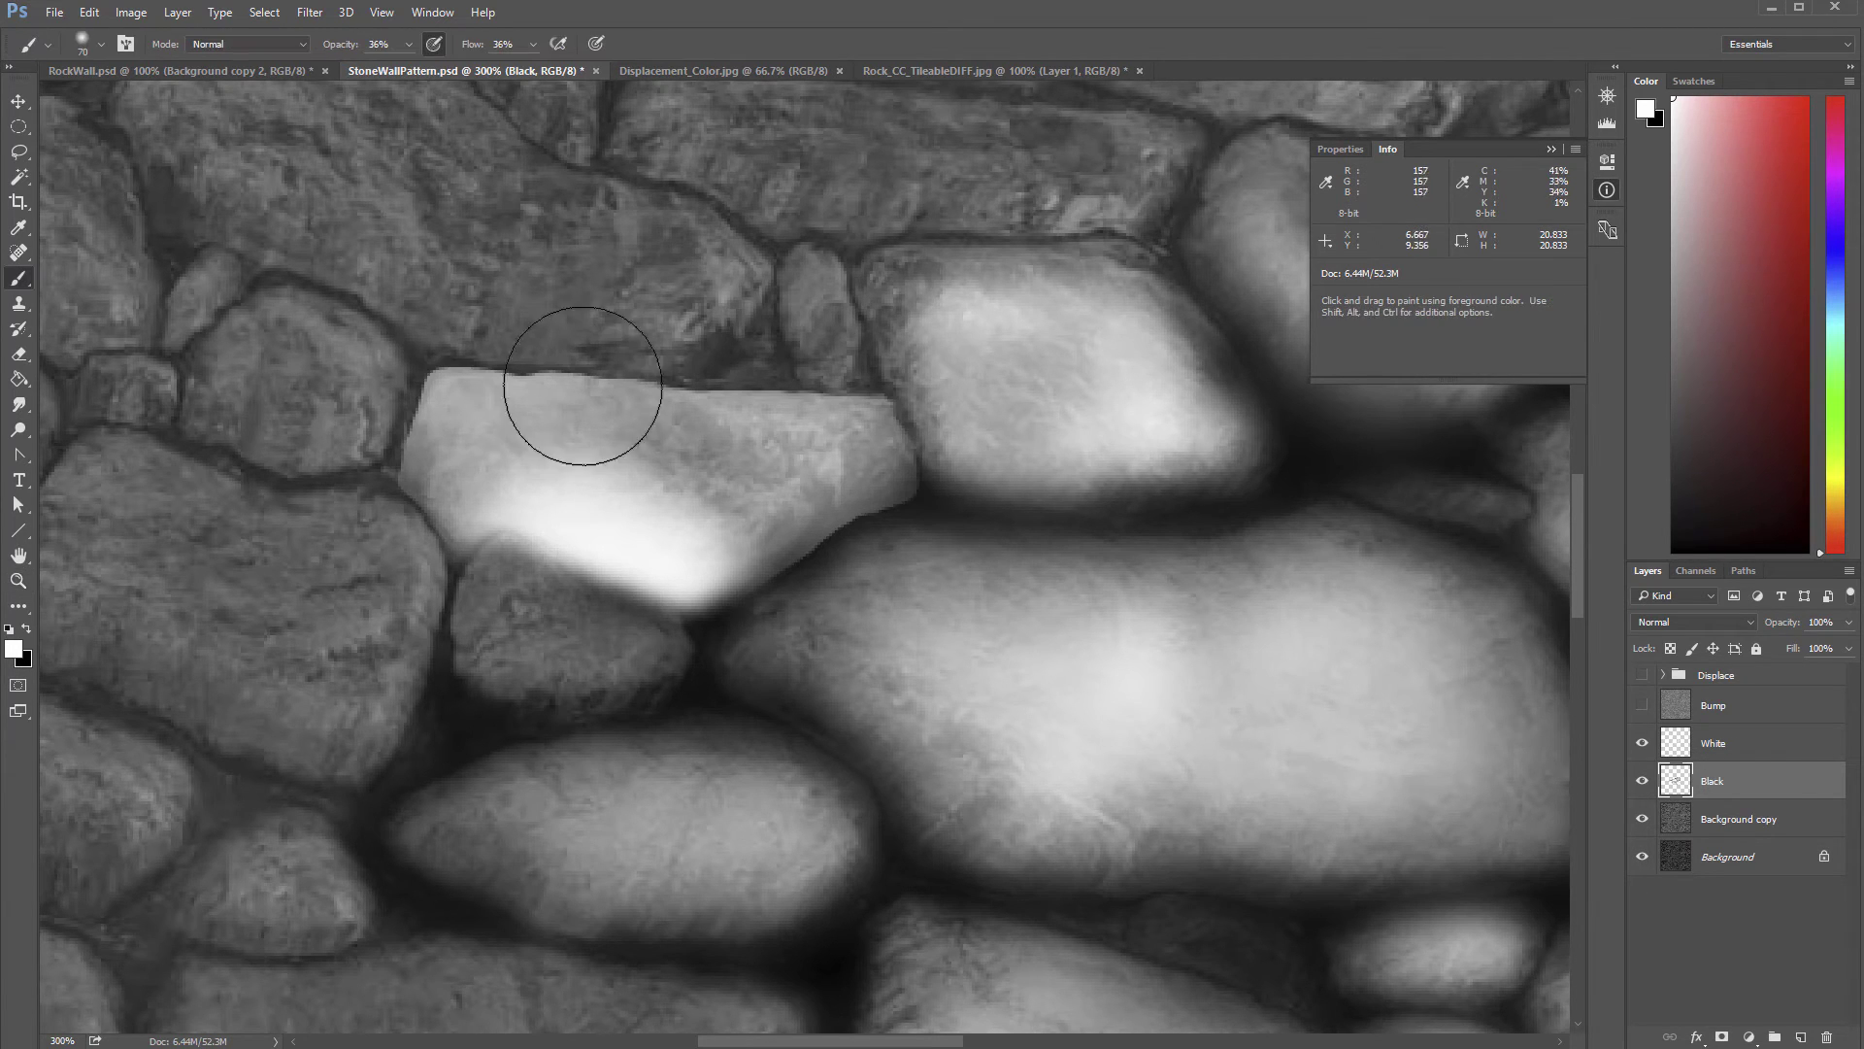
mouse_move(604, 394)
left_mouse_down()
mouse_move(469, 397)
mouse_move(297, 493)
mouse_move(462, 418)
mouse_move(400, 417)
mouse_move(472, 381)
mouse_move(872, 407)
mouse_move(896, 461)
mouse_move(836, 385)
mouse_move(769, 409)
mouse_move(707, 401)
mouse_move(741, 365)
mouse_move(708, 404)
mouse_move(448, 379)
mouse_move(394, 473)
mouse_move(452, 439)
mouse_move(484, 377)
mouse_move(768, 399)
mouse_move(710, 421)
mouse_move(464, 395)
mouse_move(786, 382)
mouse_move(913, 428)
mouse_move(843, 376)
mouse_move(904, 493)
mouse_move(822, 571)
mouse_move(976, 488)
mouse_move(860, 485)
mouse_move(859, 538)
mouse_move(879, 497)
mouse_move(865, 516)
mouse_move(810, 499)
left_mouse_up()
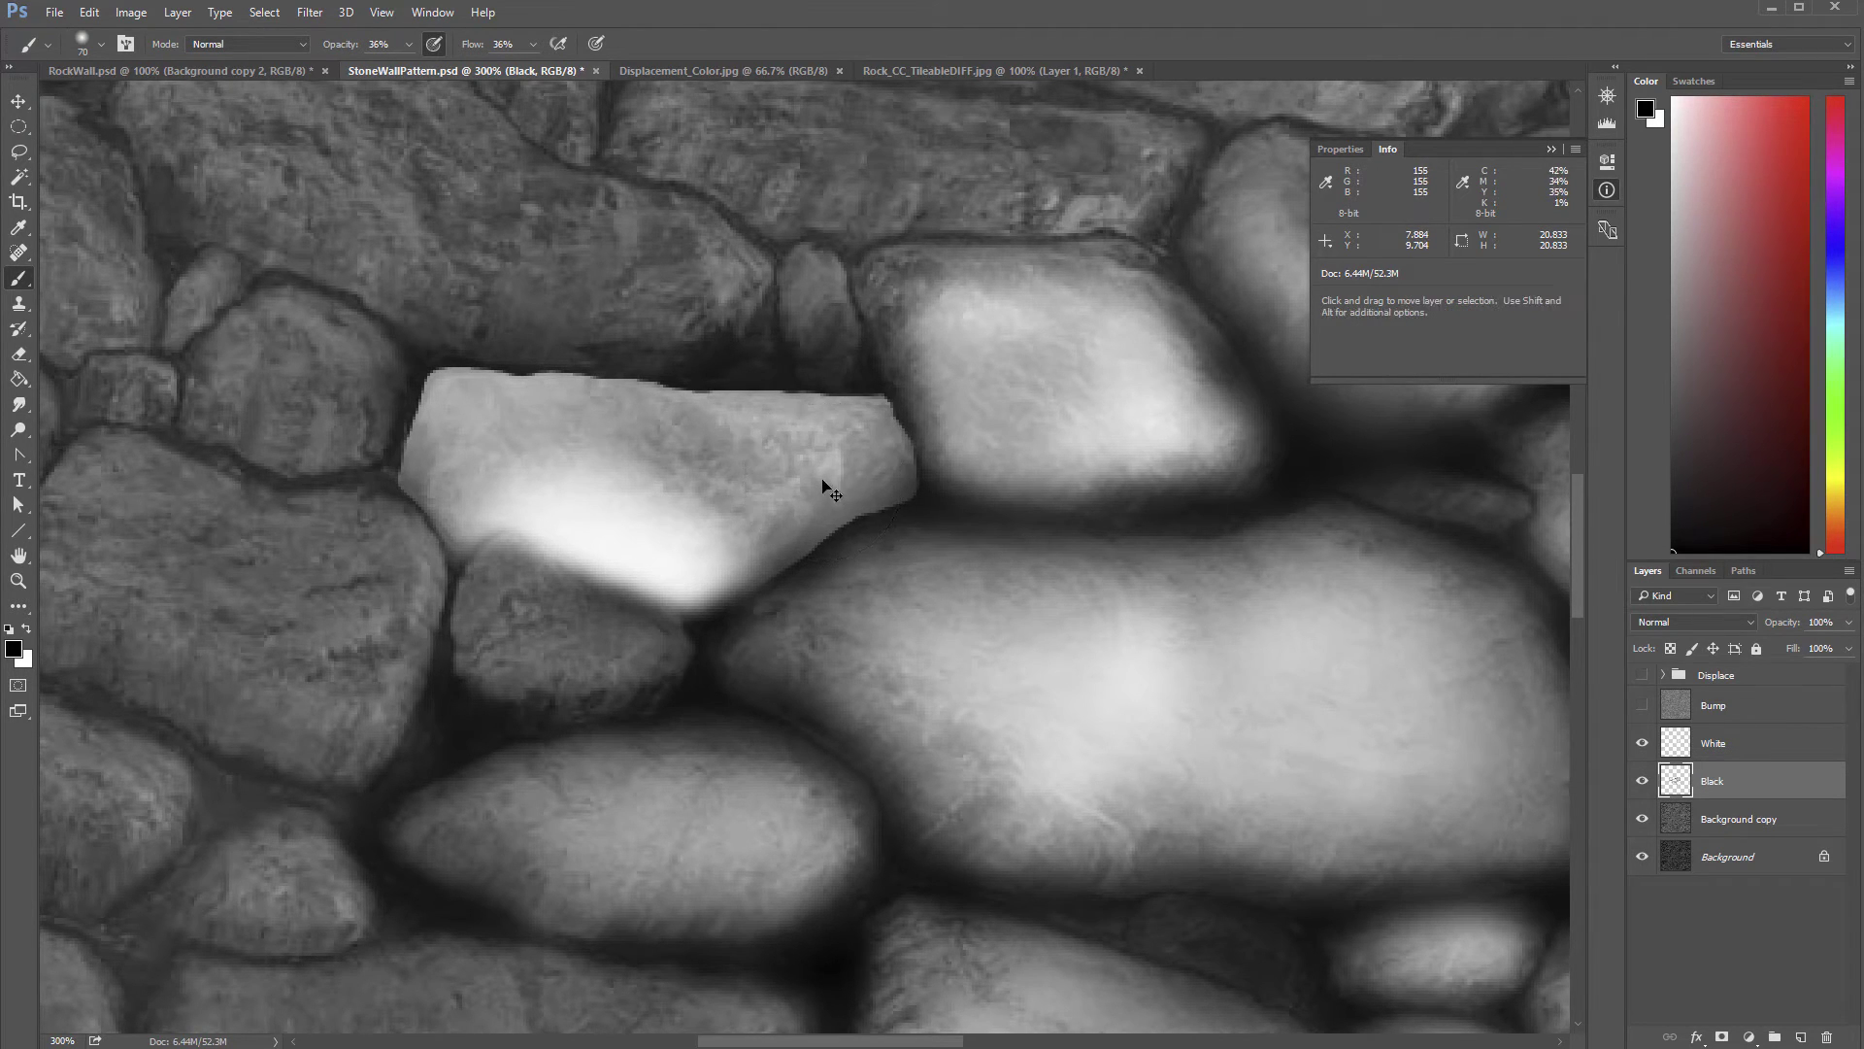
Step: Shade the stone's right tip, top, lower-right and lower edges darker with a smaller brush
key("ctrl+h")
key("ctrl+h")
mouse_move(888, 400)
left_mouse_down()
mouse_move(891, 501)
mouse_move(847, 374)
mouse_move(878, 432)
mouse_move(856, 435)
mouse_move(866, 408)
mouse_move(897, 406)
mouse_move(914, 502)
mouse_move(777, 562)
left_mouse_up()
key("bracketleft")
key("bracketleft")
key("bracketleft")
key("bracketleft")
key("bracketleft")
key("bracketleft")
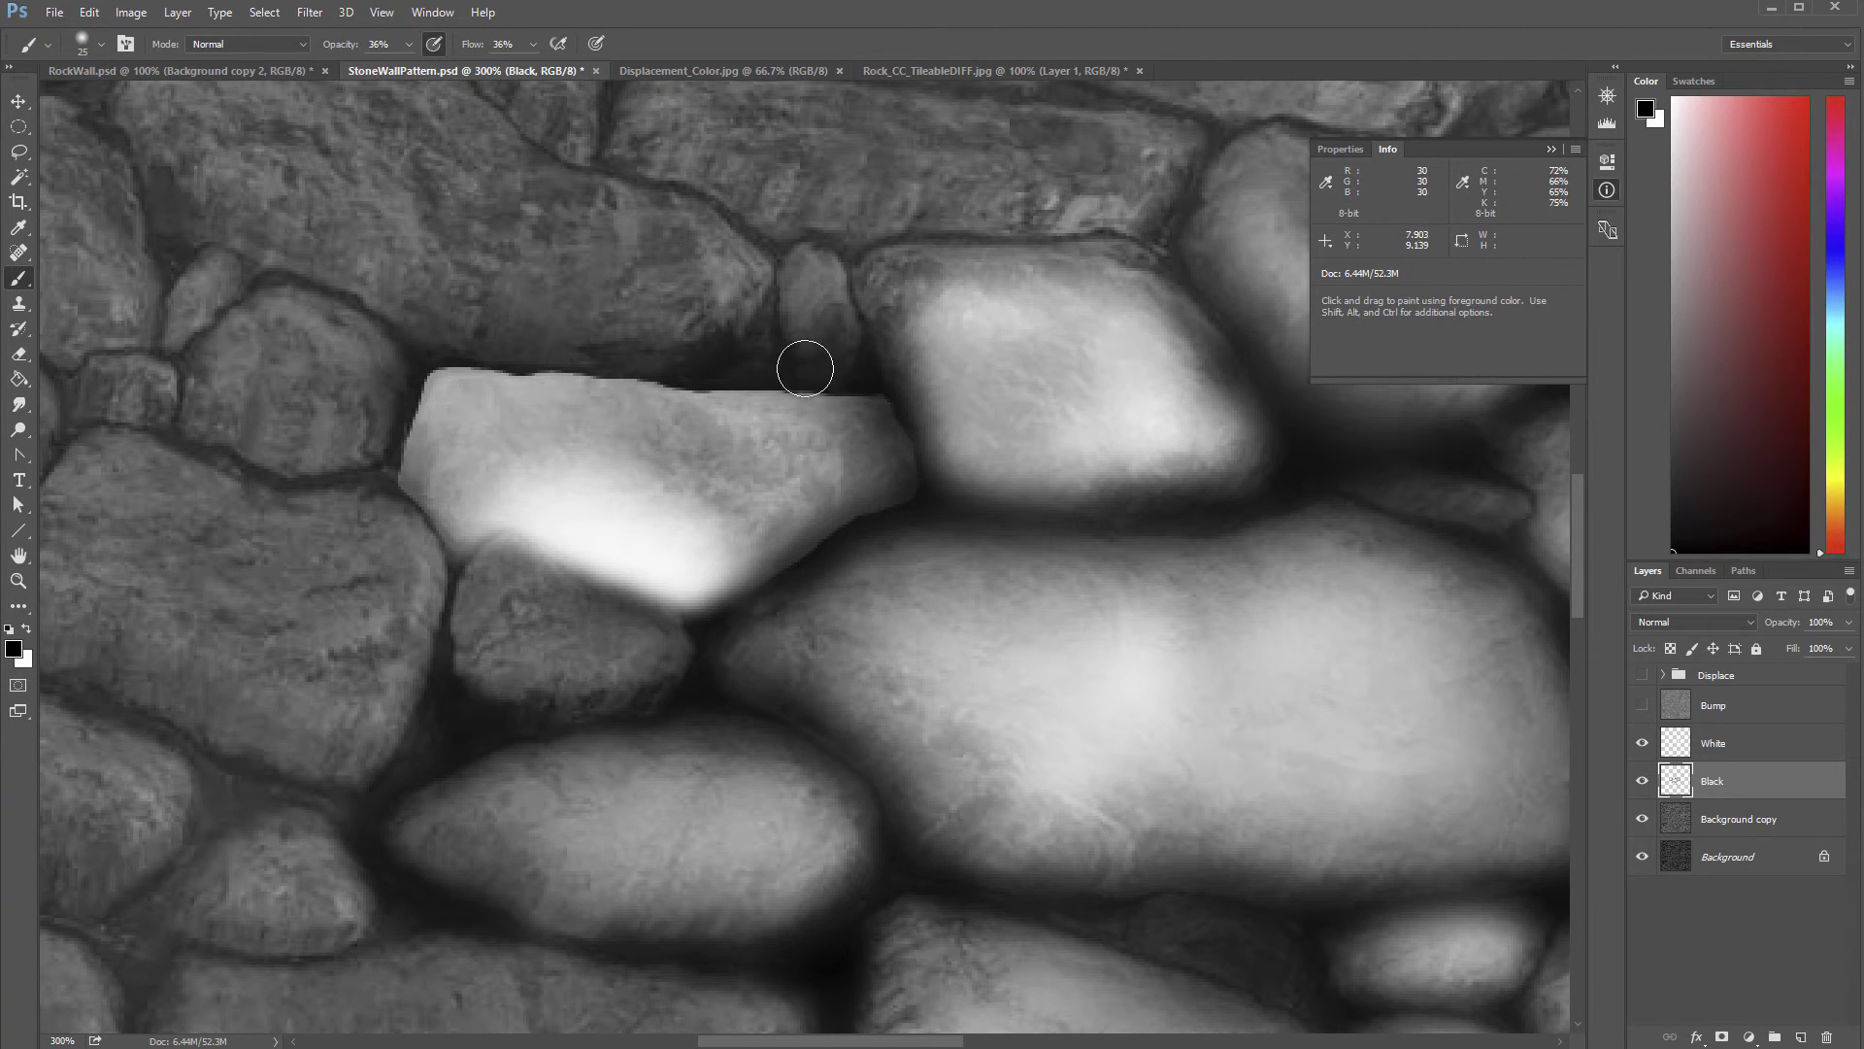
mouse_move(803, 366)
left_mouse_down()
mouse_move(576, 357)
mouse_move(511, 378)
mouse_move(475, 360)
mouse_move(408, 394)
mouse_move(422, 373)
mouse_move(397, 487)
mouse_move(456, 600)
mouse_move(492, 565)
mouse_move(502, 585)
mouse_move(477, 550)
mouse_move(518, 530)
mouse_move(704, 594)
left_mouse_up()
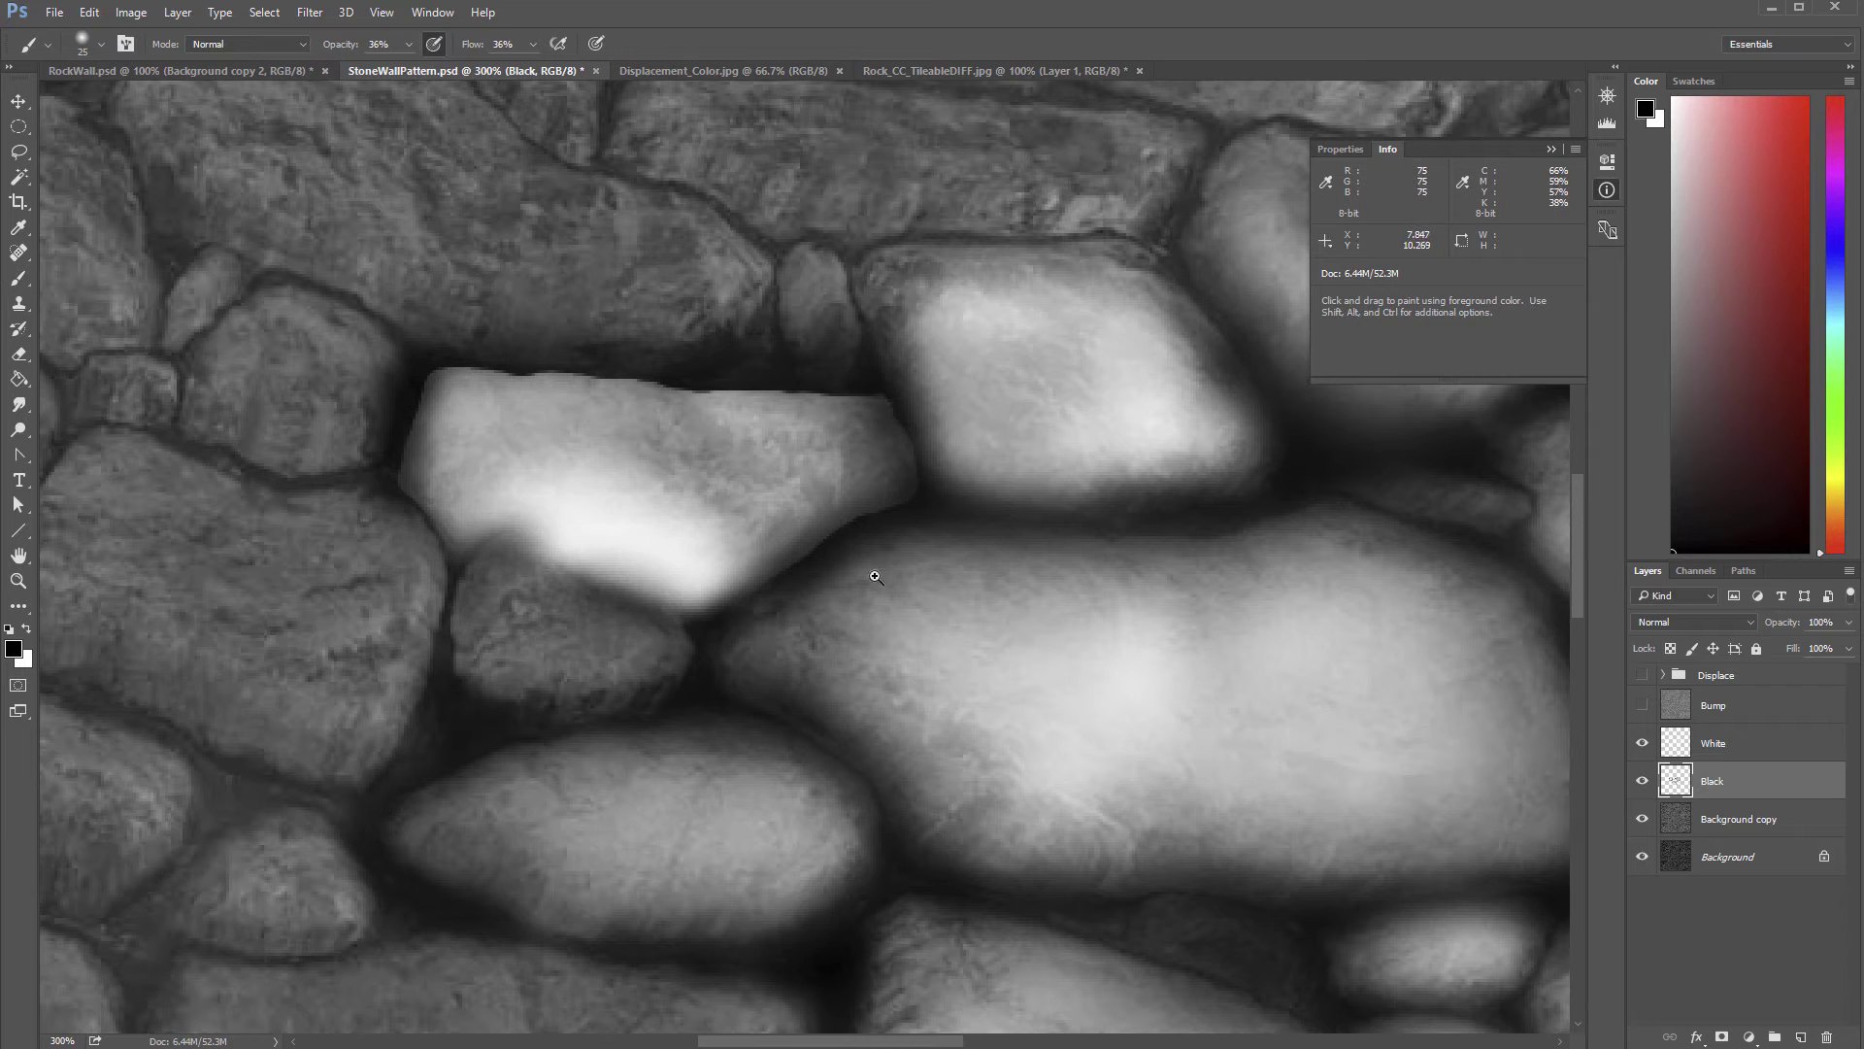
key("z")
left_click(862, 533, "alt")
left_click(888, 544, "alt")
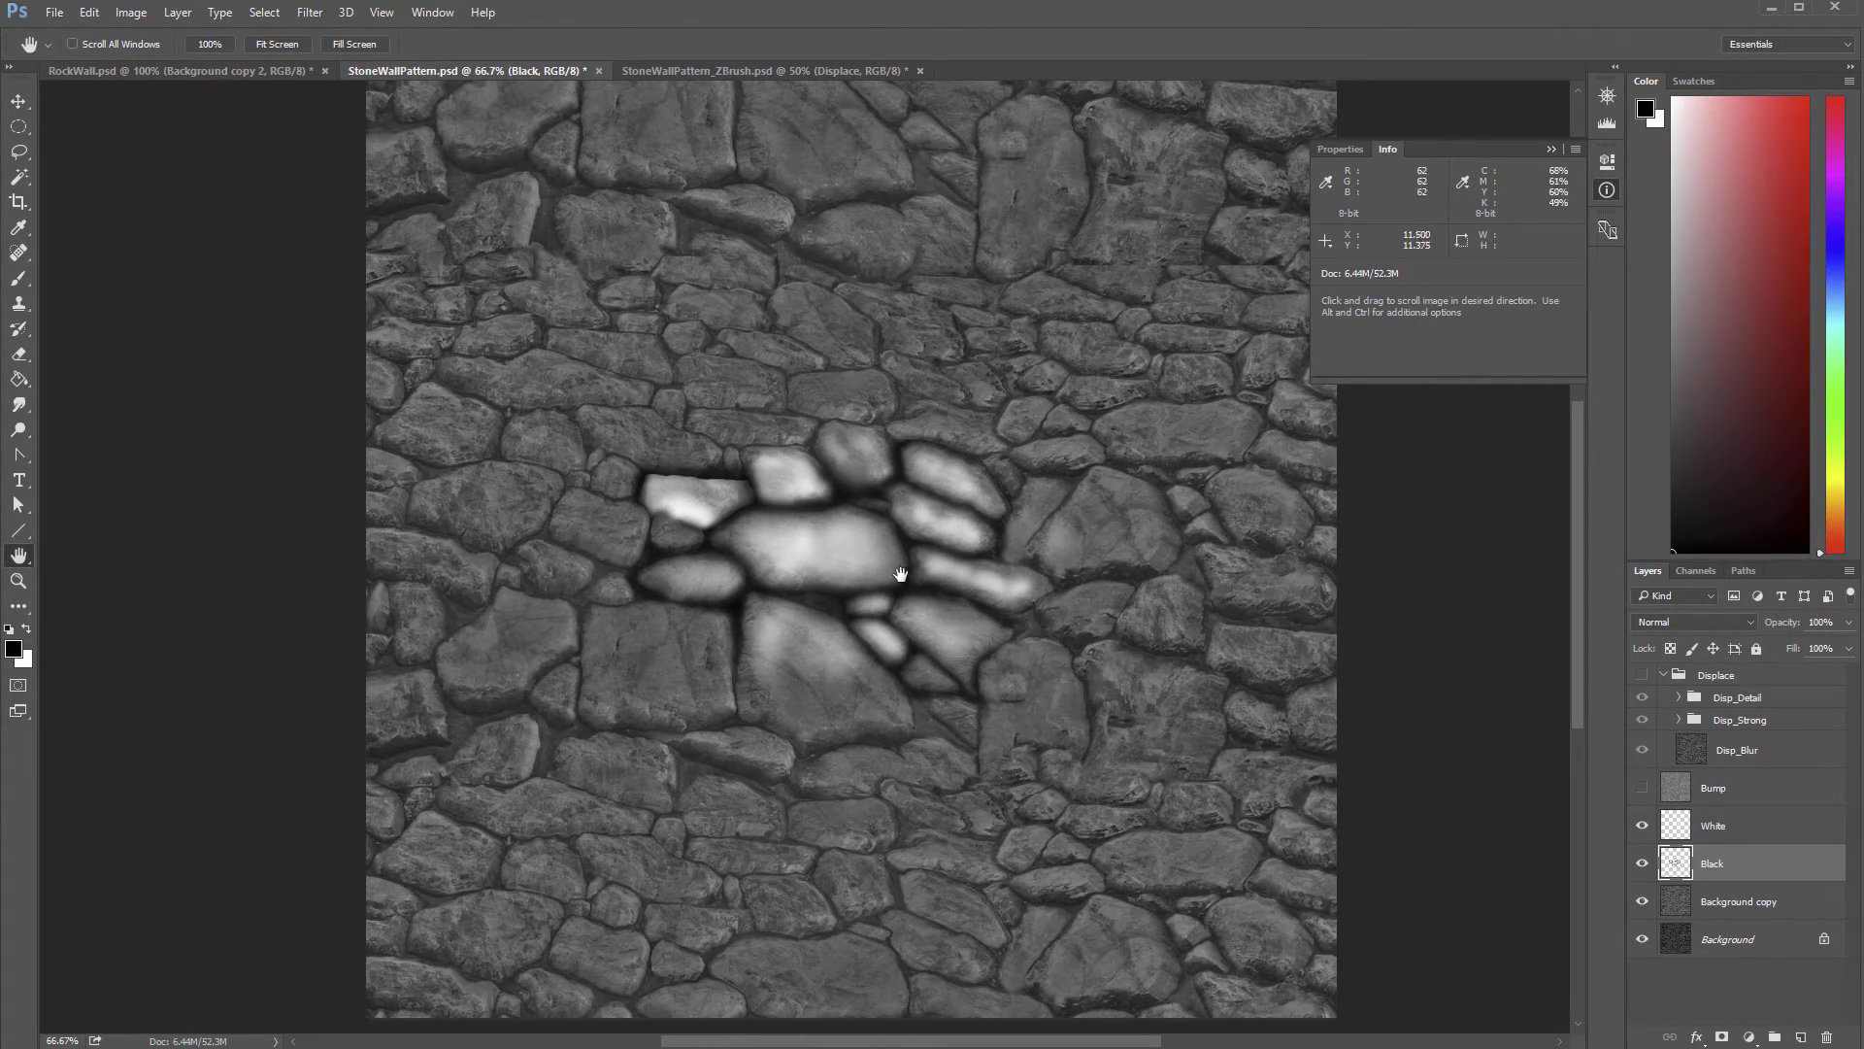
Step: Make Background copy the active layer and toggle its visibility to compare with Background
key("z")
left_click(903, 573)
left_click(910, 570)
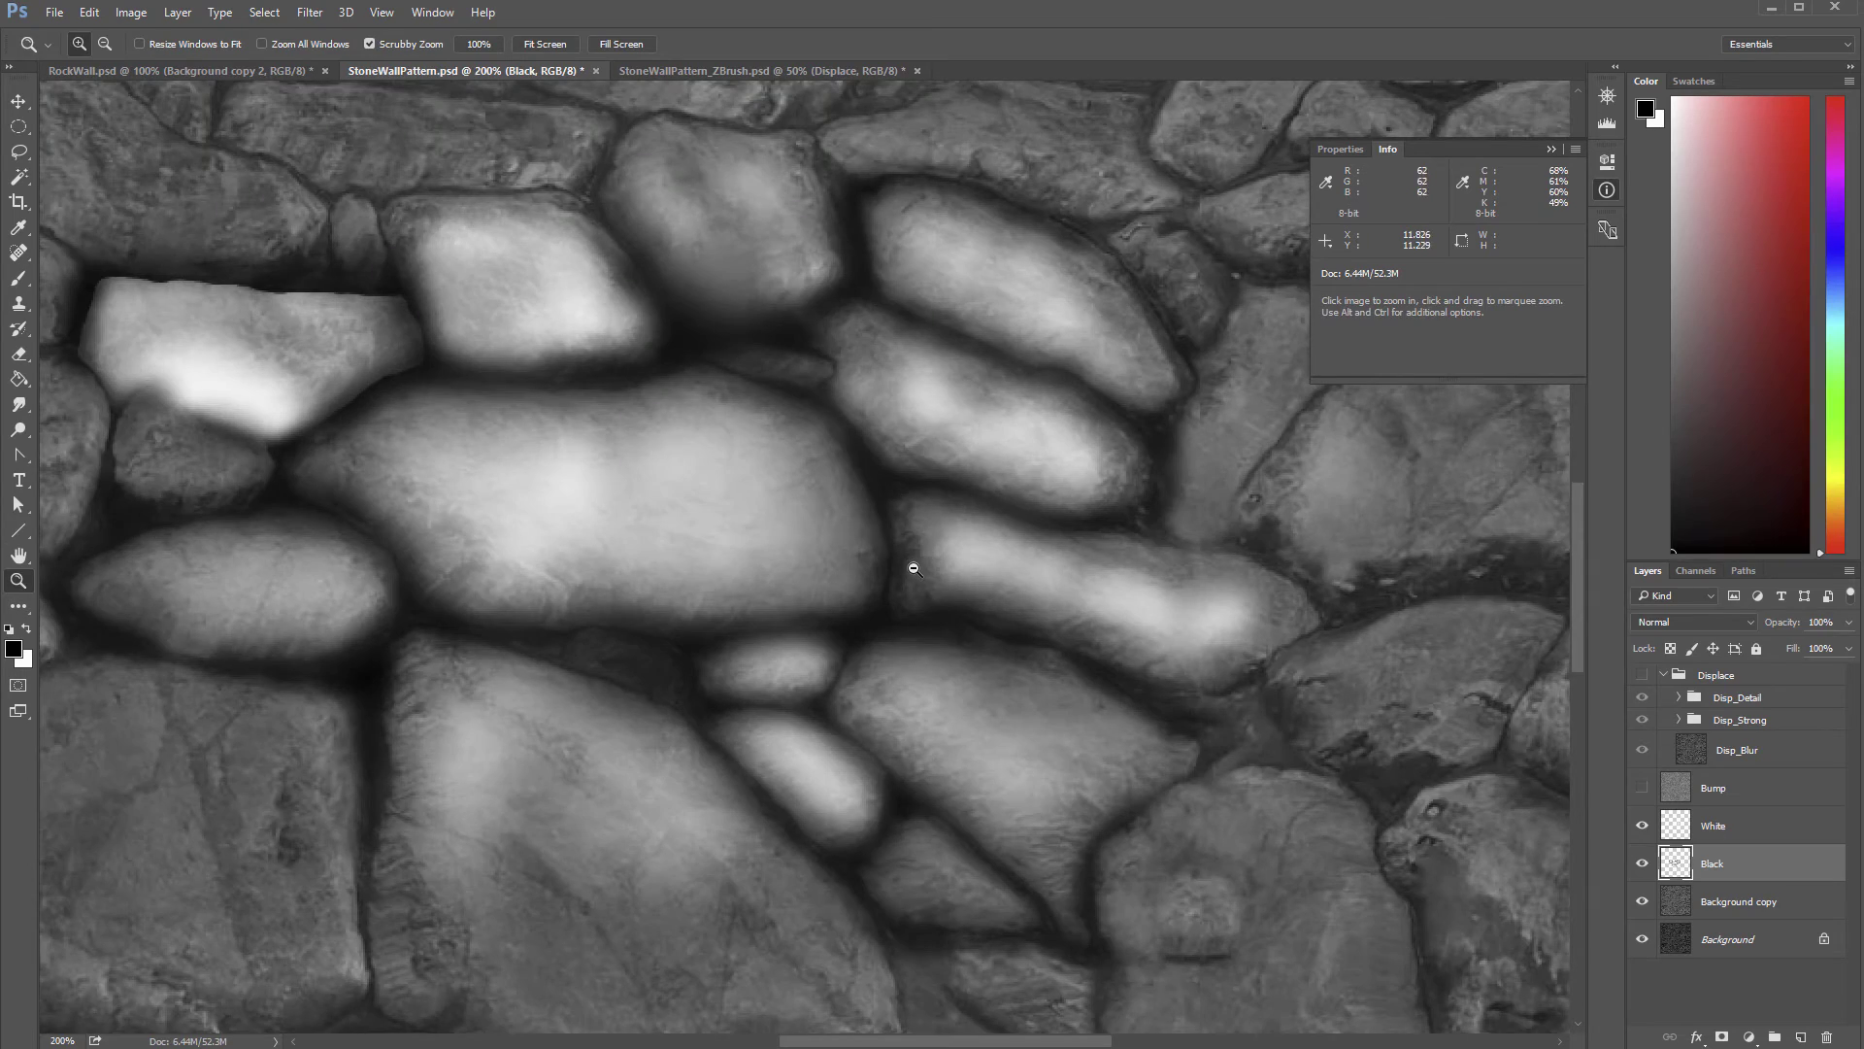
left_click(914, 569, "alt")
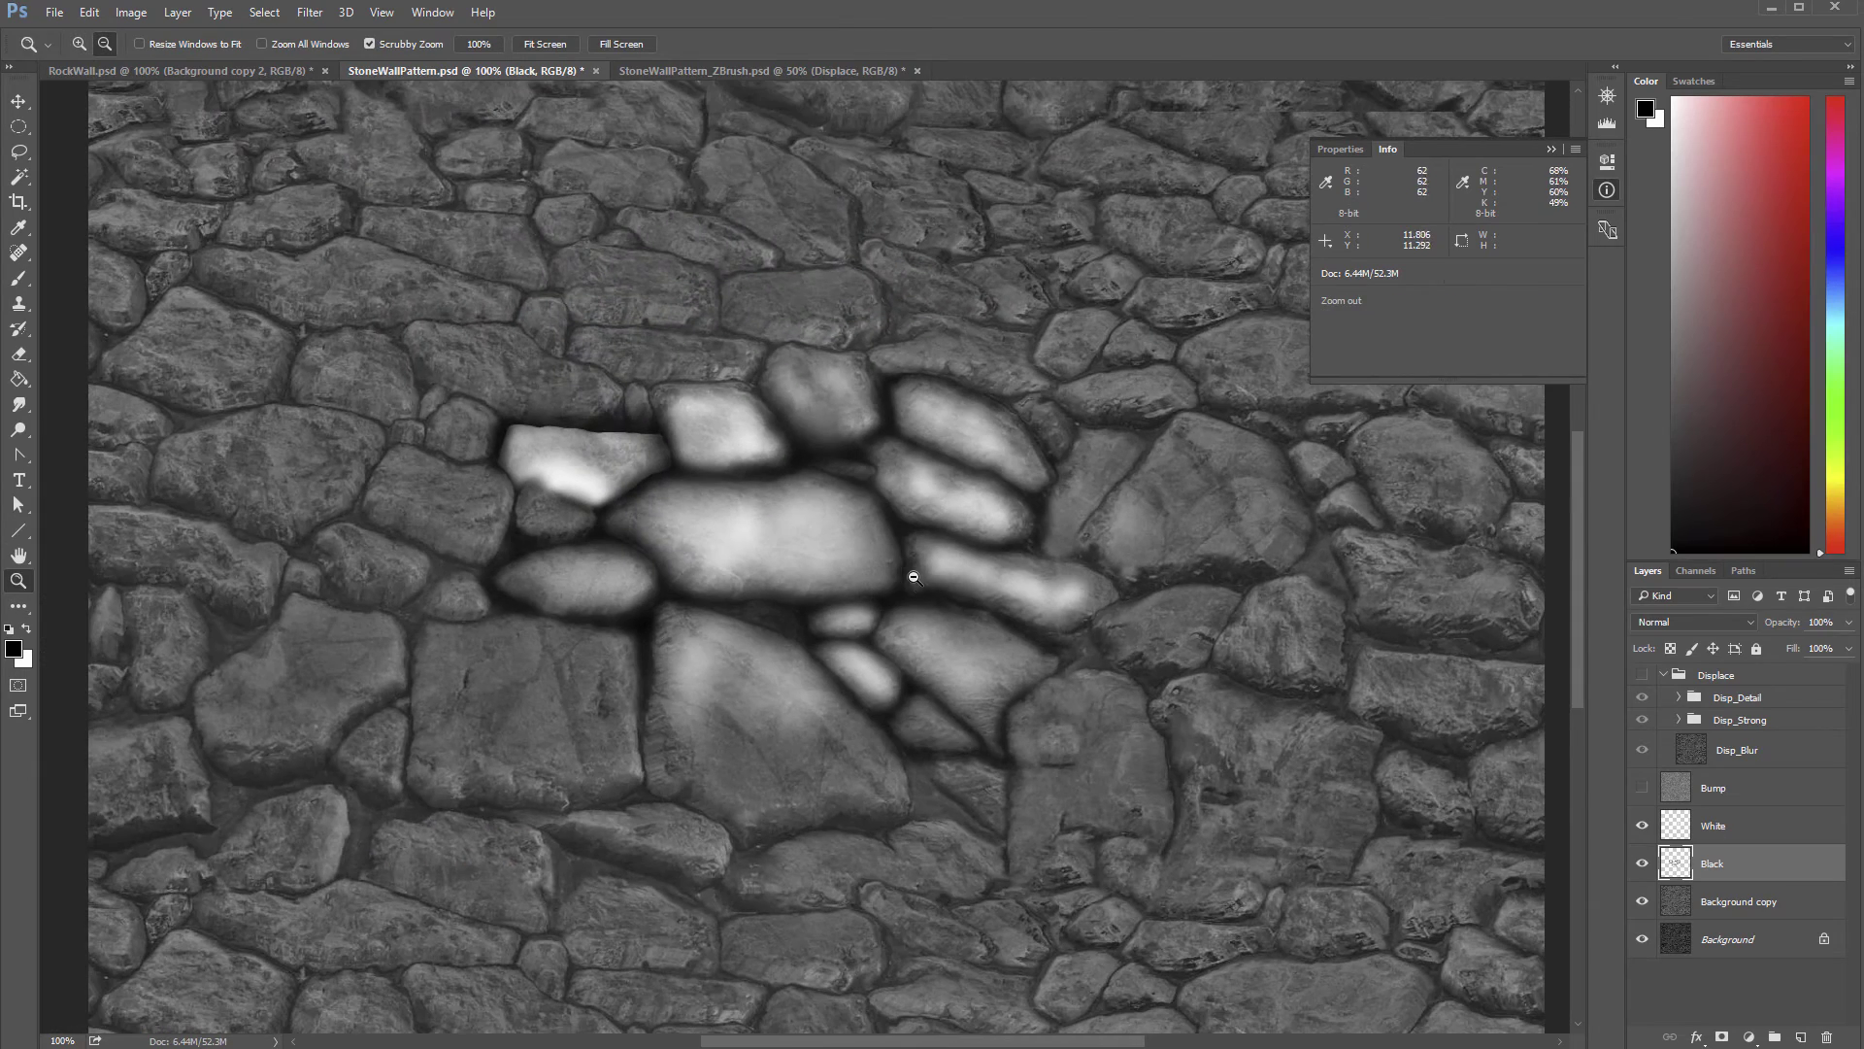
left_click(1701, 905)
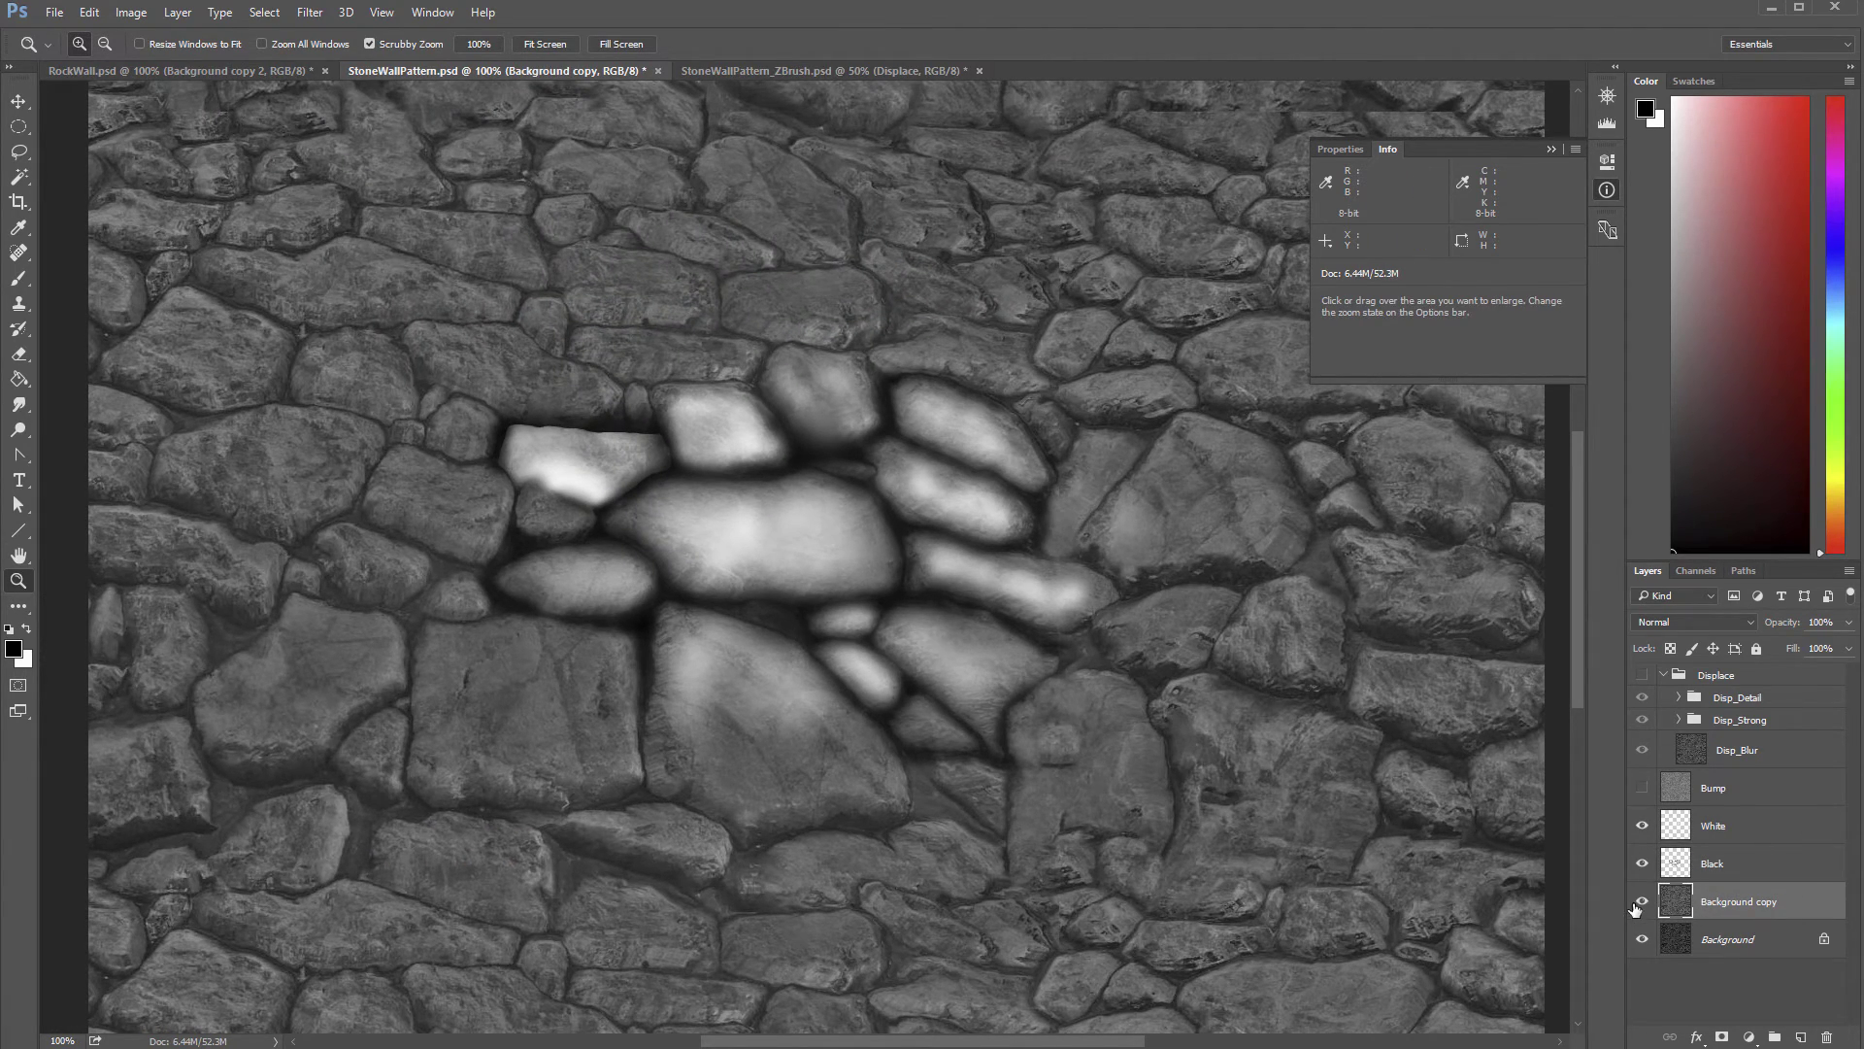
left_click(1642, 907)
left_click(1642, 904)
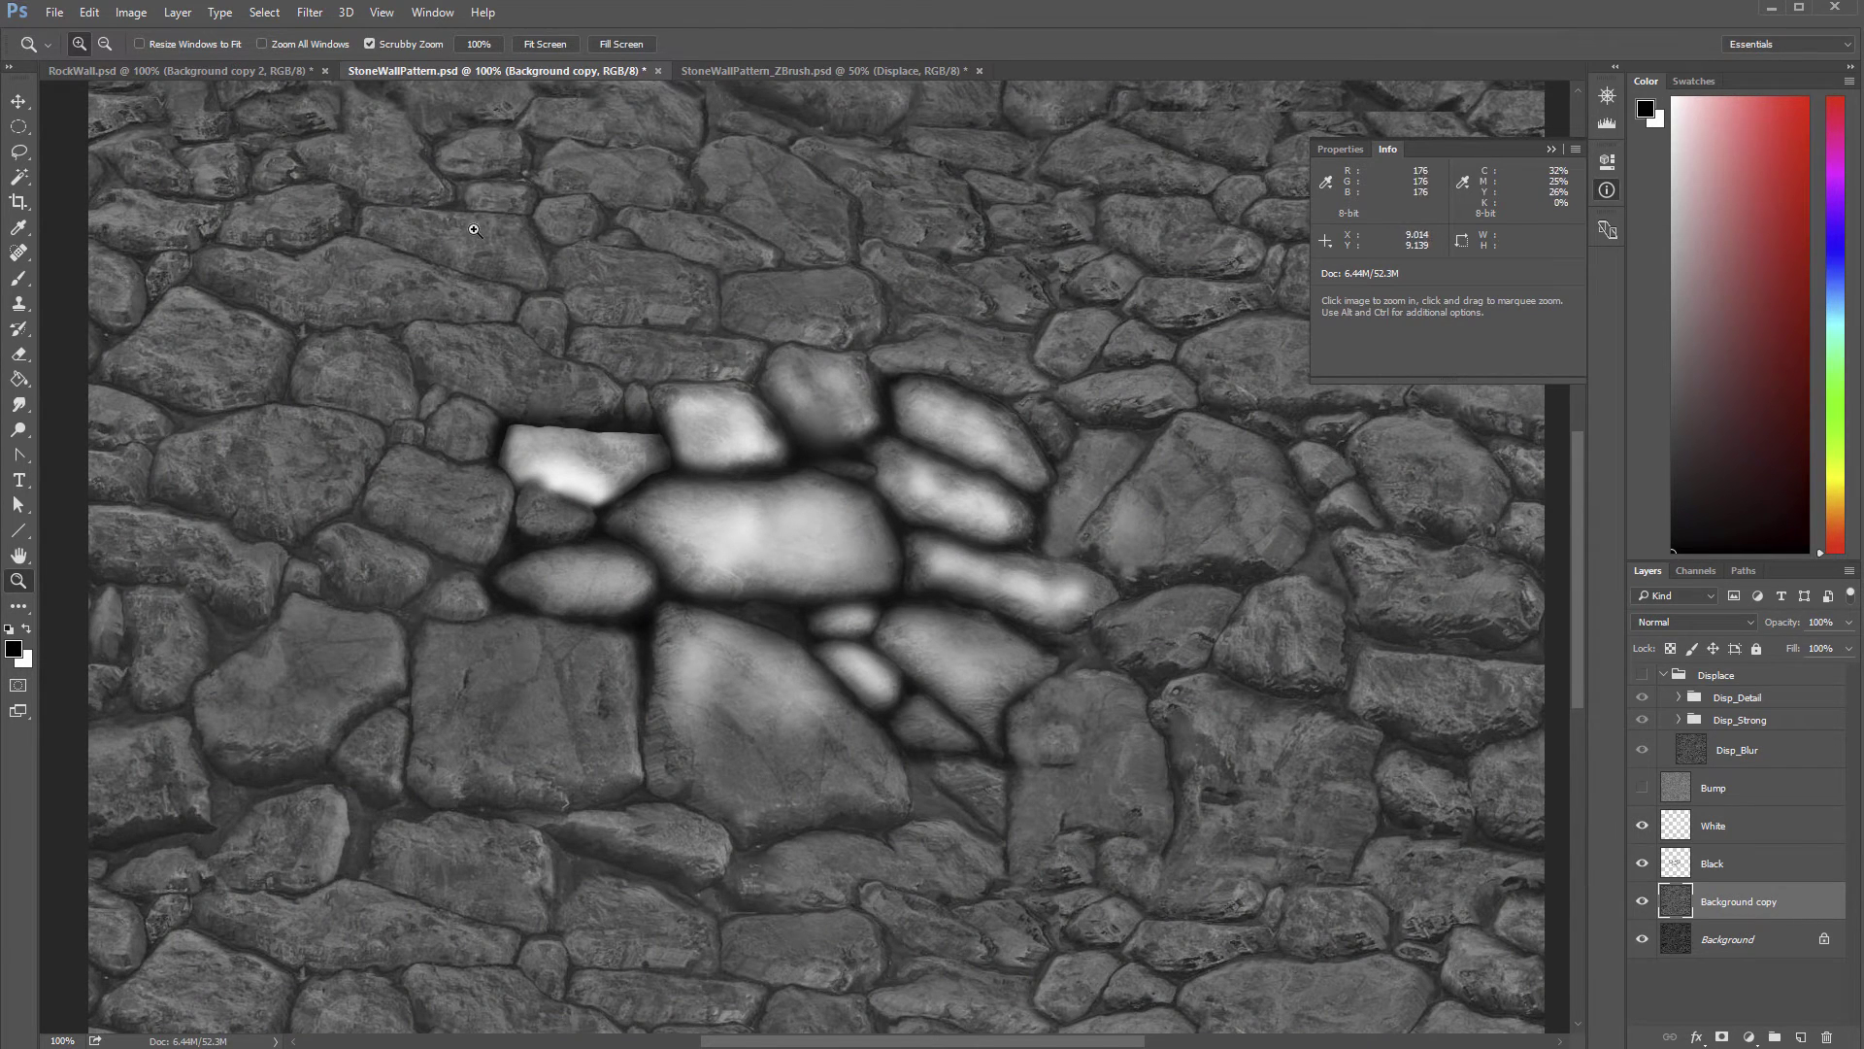
Step: Apply a moderate Gaussian Blur (3.5 px radius) to the Background copy layer
left_click(309, 11)
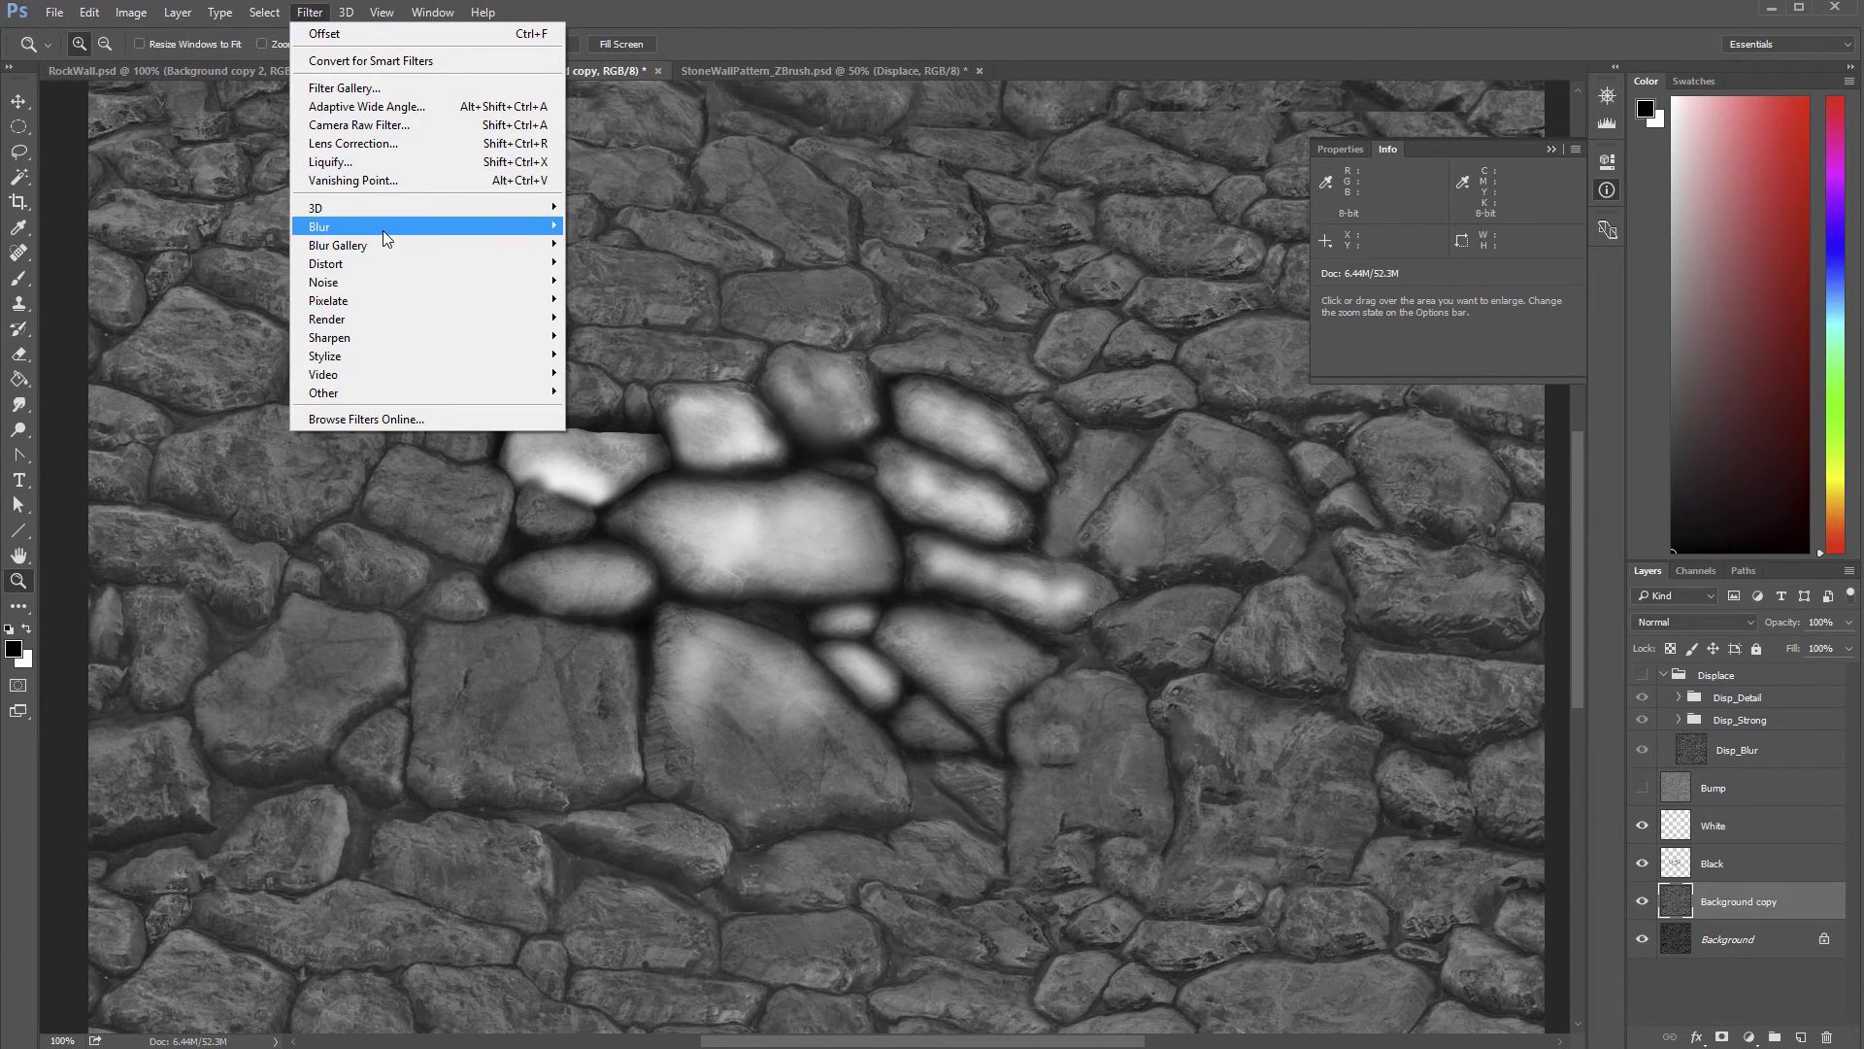
mouse_move(386, 238)
left_click(233, 295)
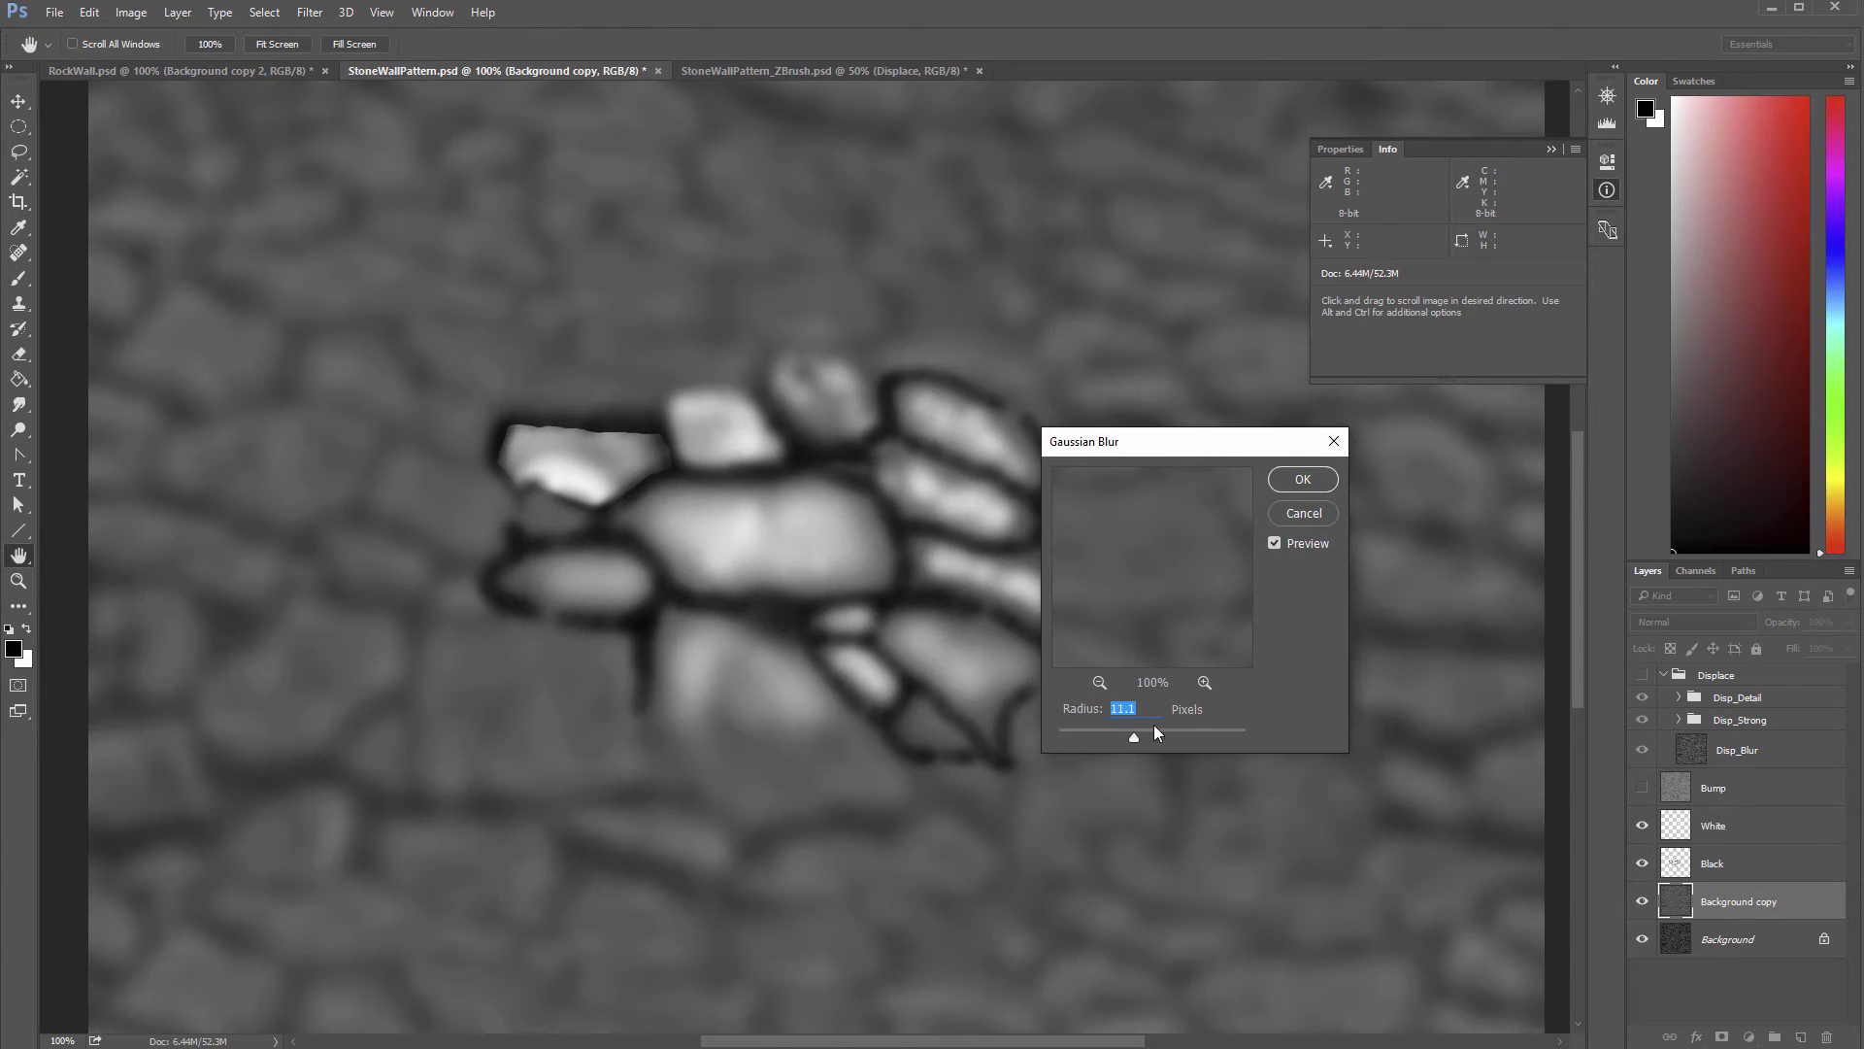
left_click_drag(1126, 737, 1116, 740)
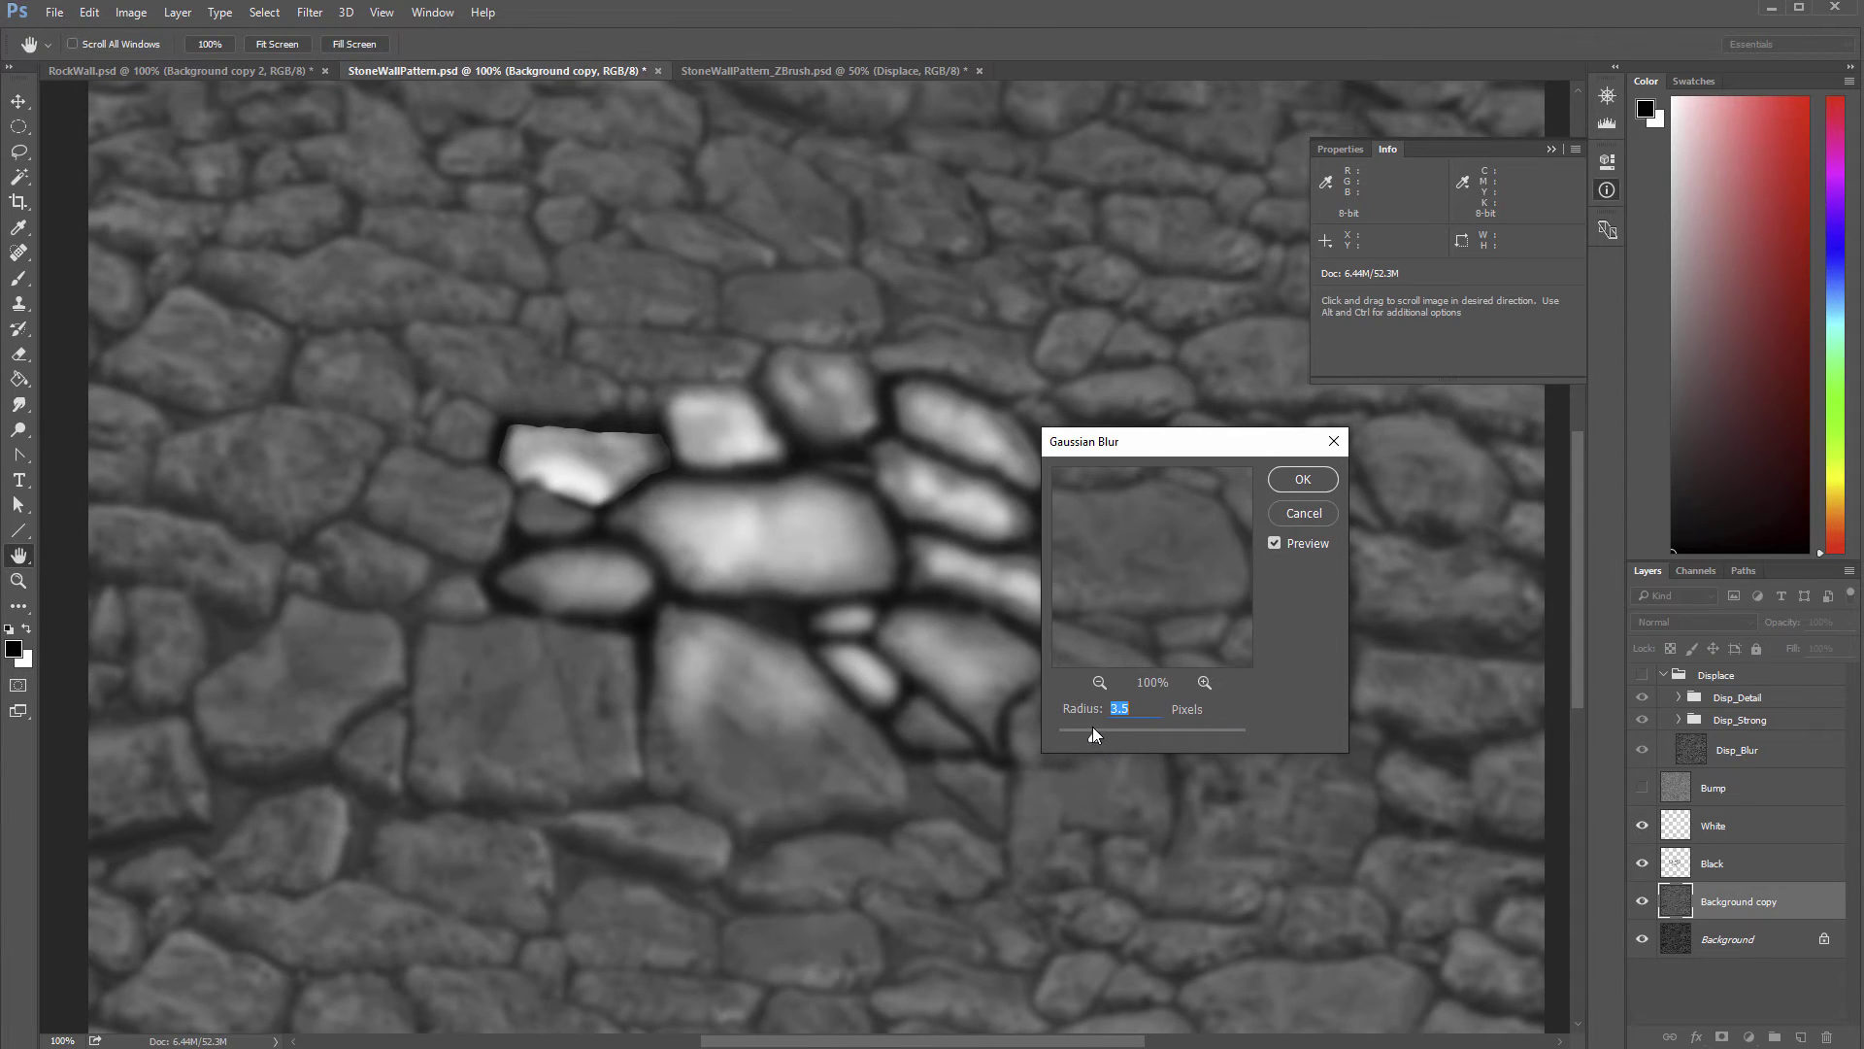
left_click(1303, 479)
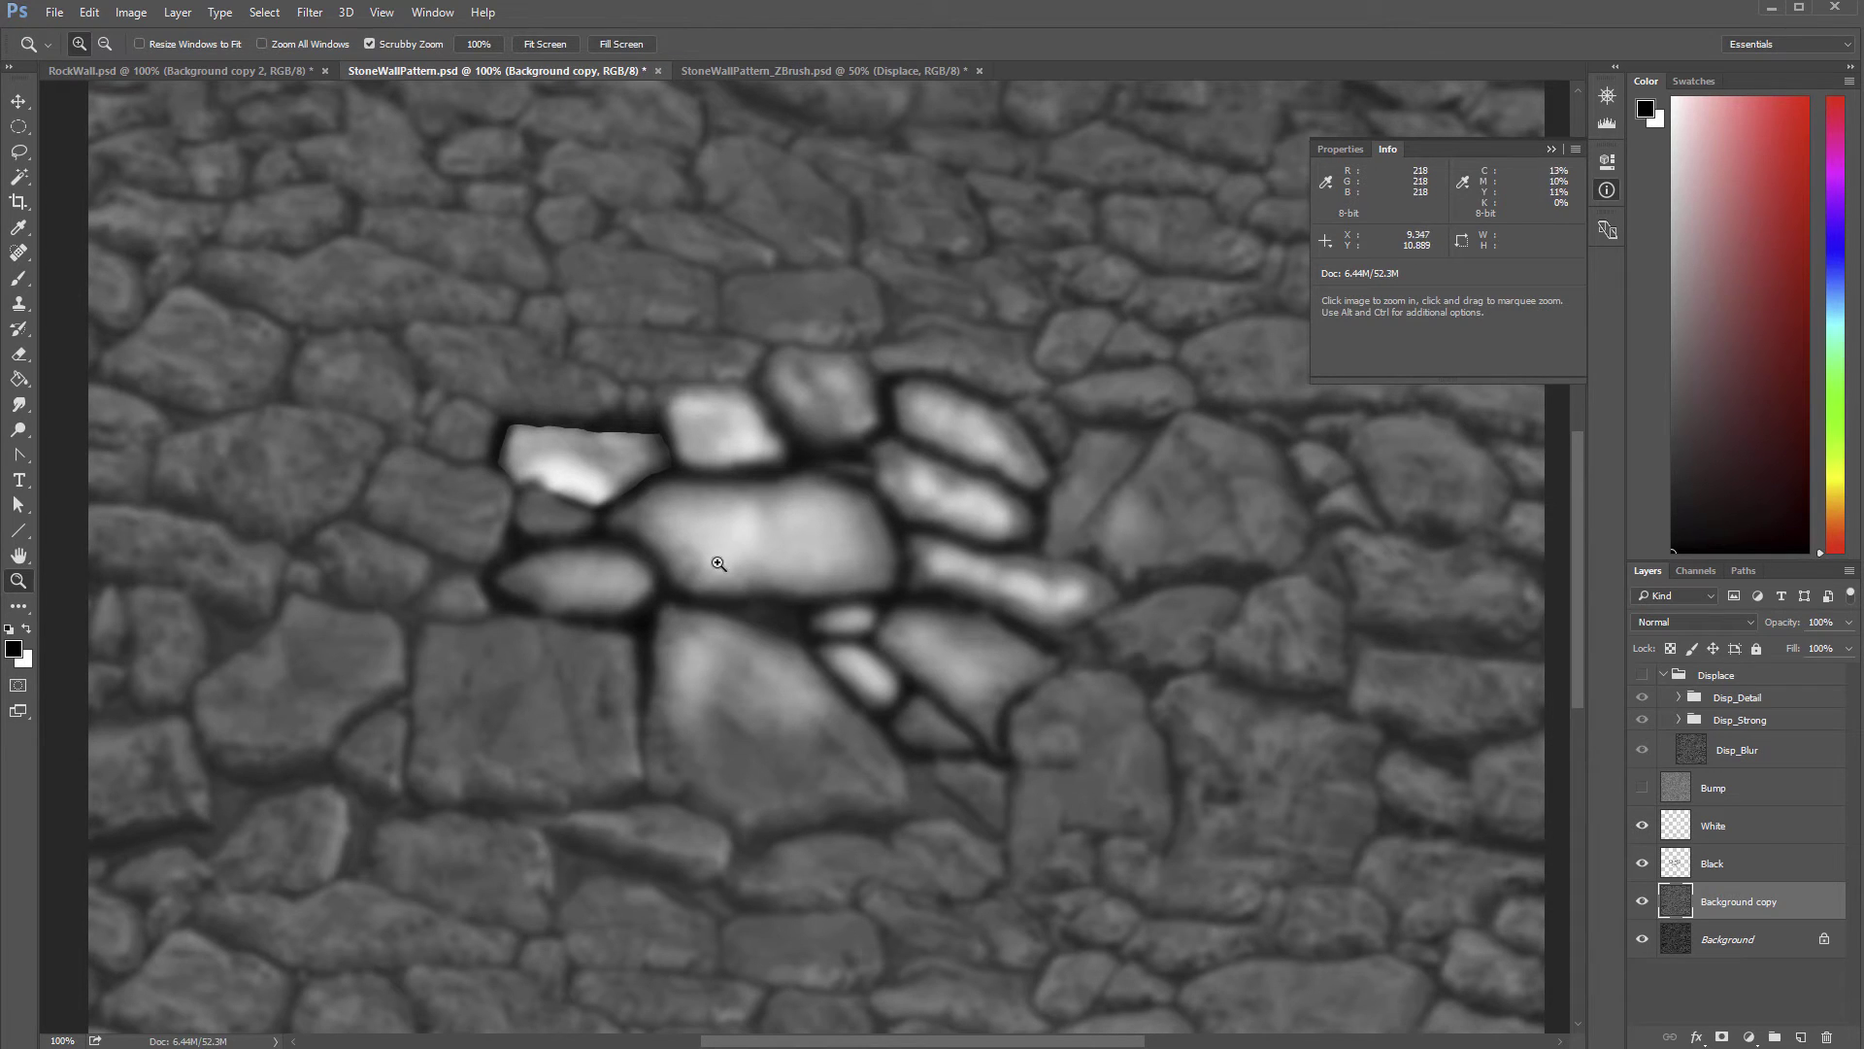
Step: Switch to StoneWallPattern_ZBrush.psd, show the Displace group and inspect the displacement map
left_click(789, 70)
left_click(1644, 674)
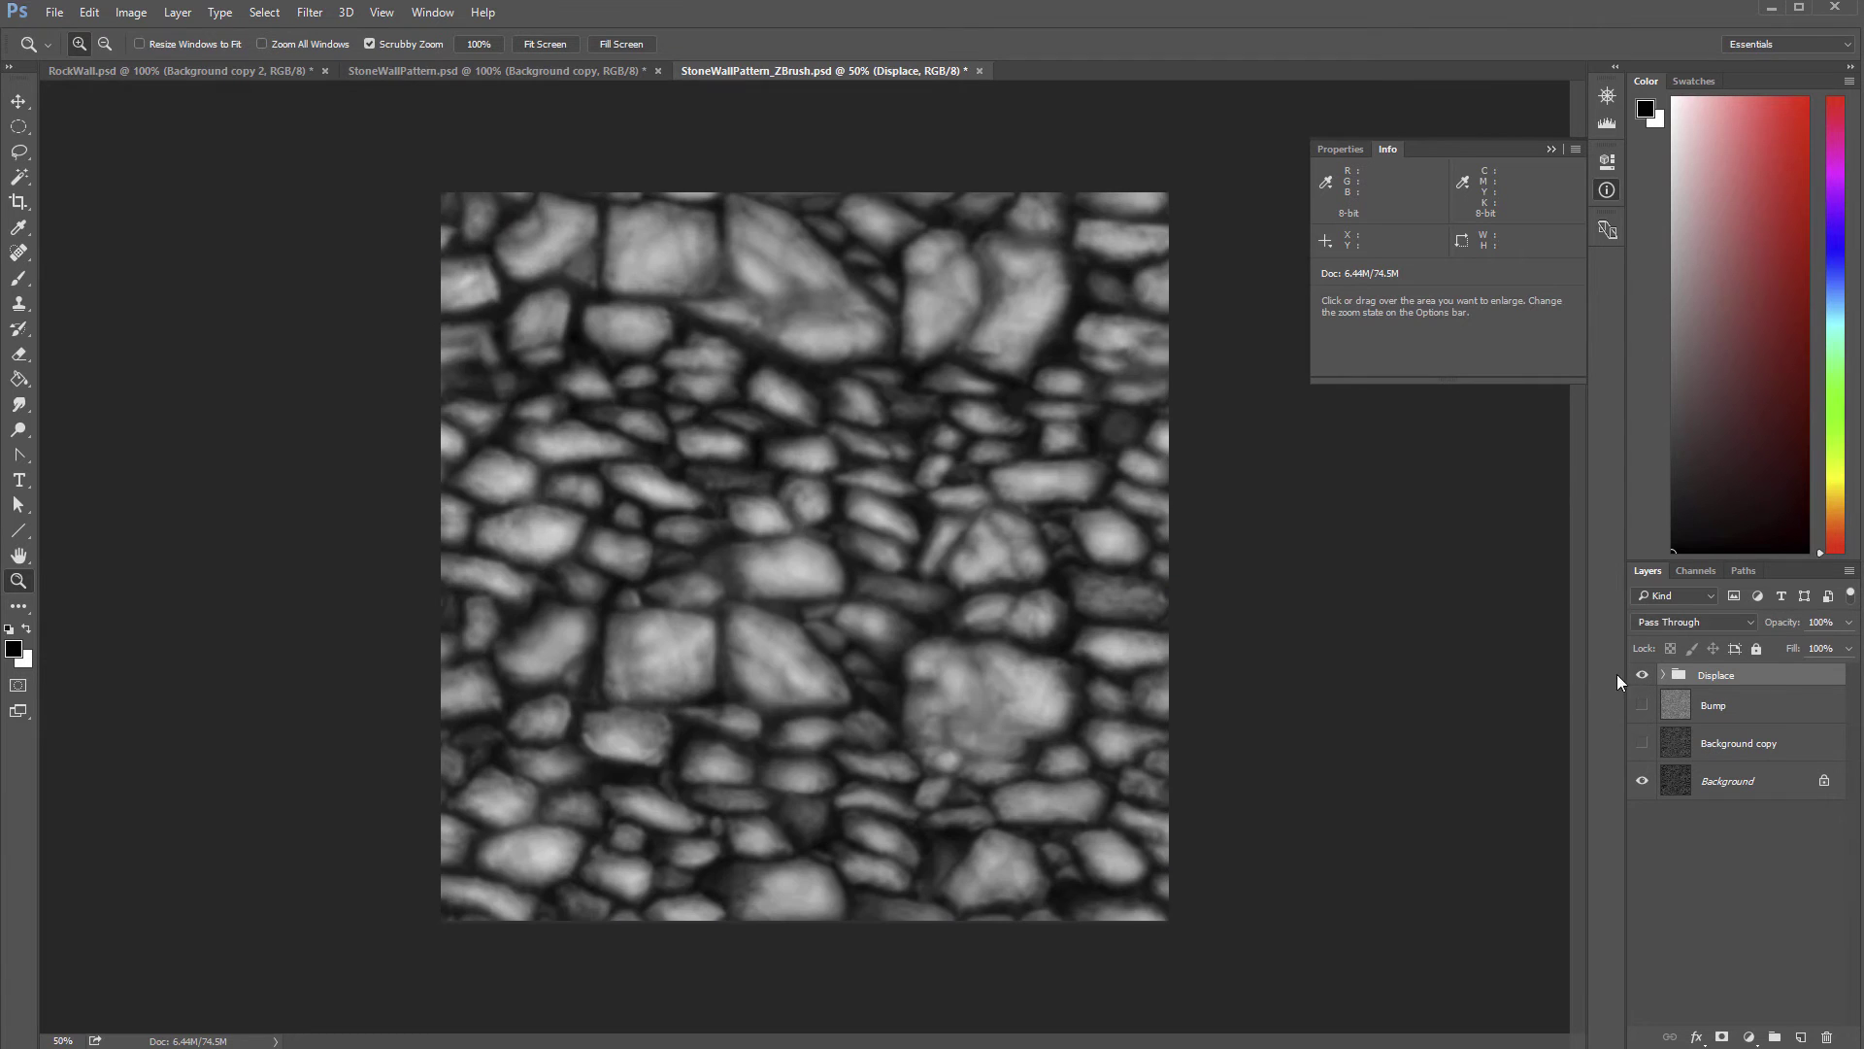
left_click(862, 601)
left_click(869, 591)
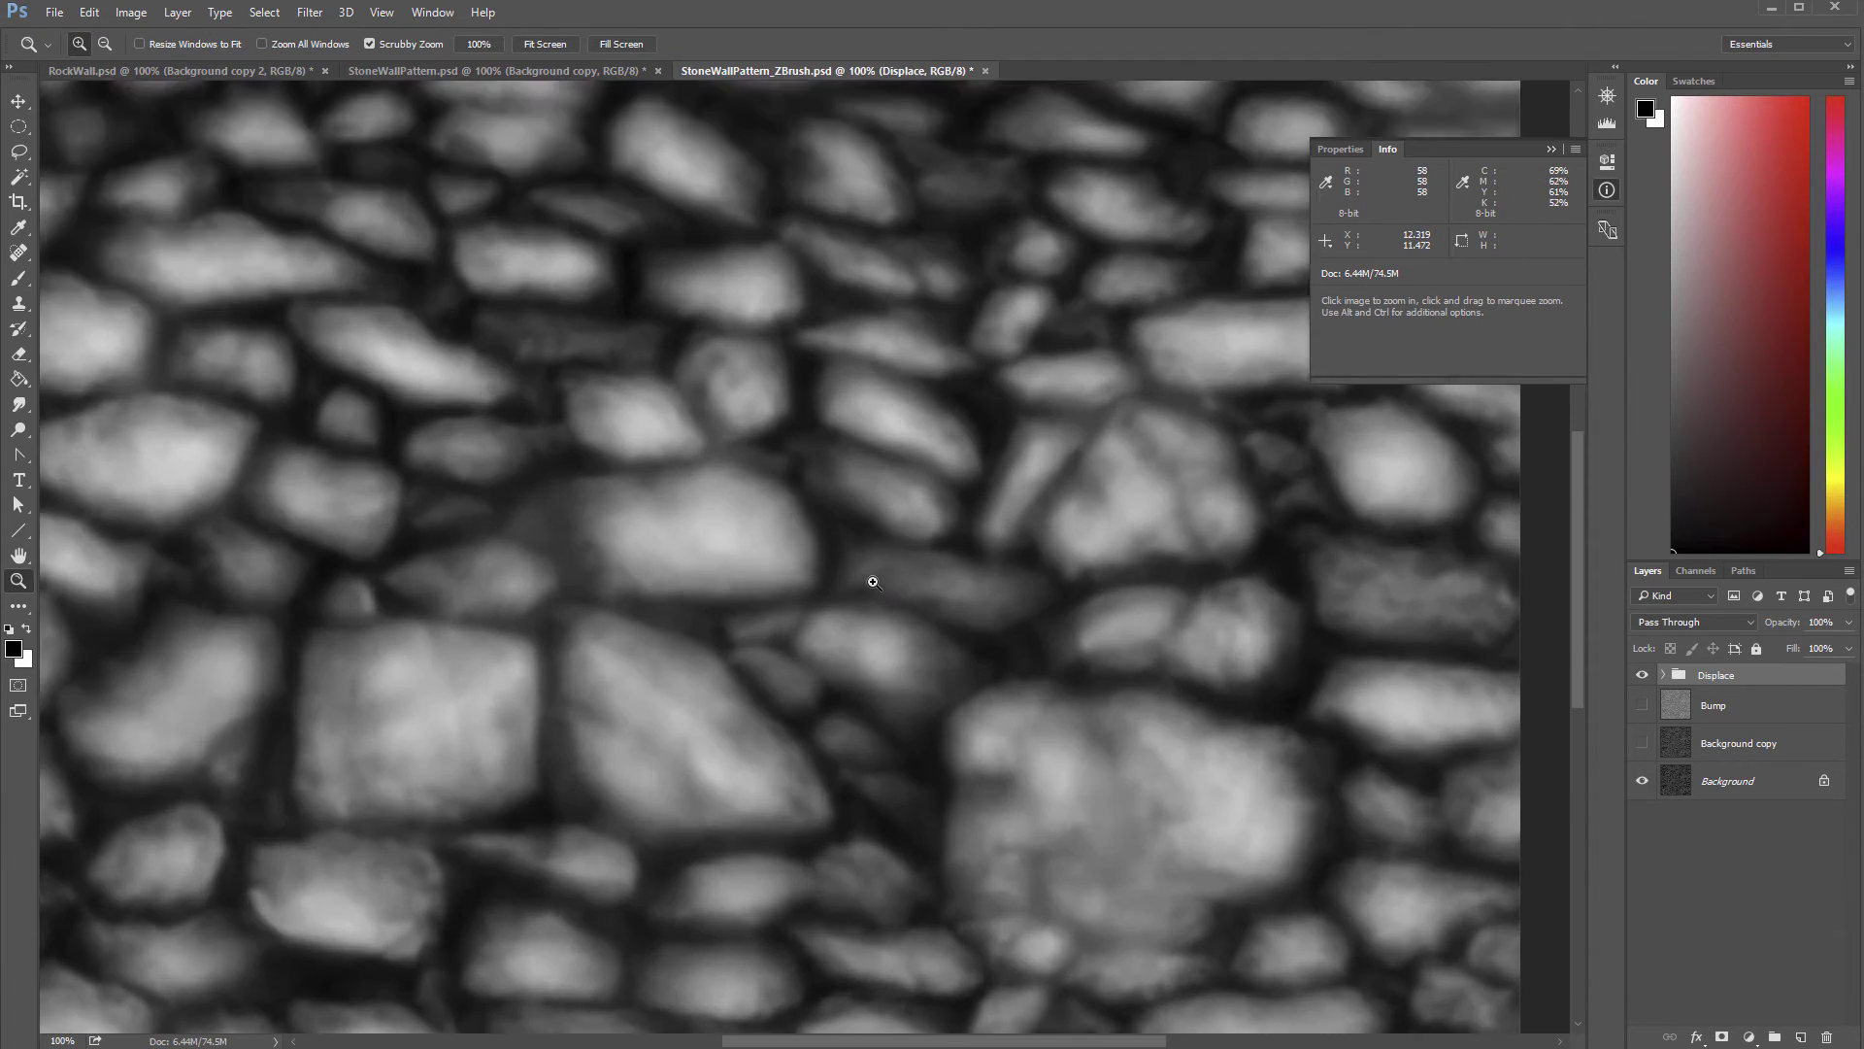
left_click(874, 574)
left_click(878, 574, "alt")
left_click(877, 574, "alt")
left_click(898, 554, "alt")
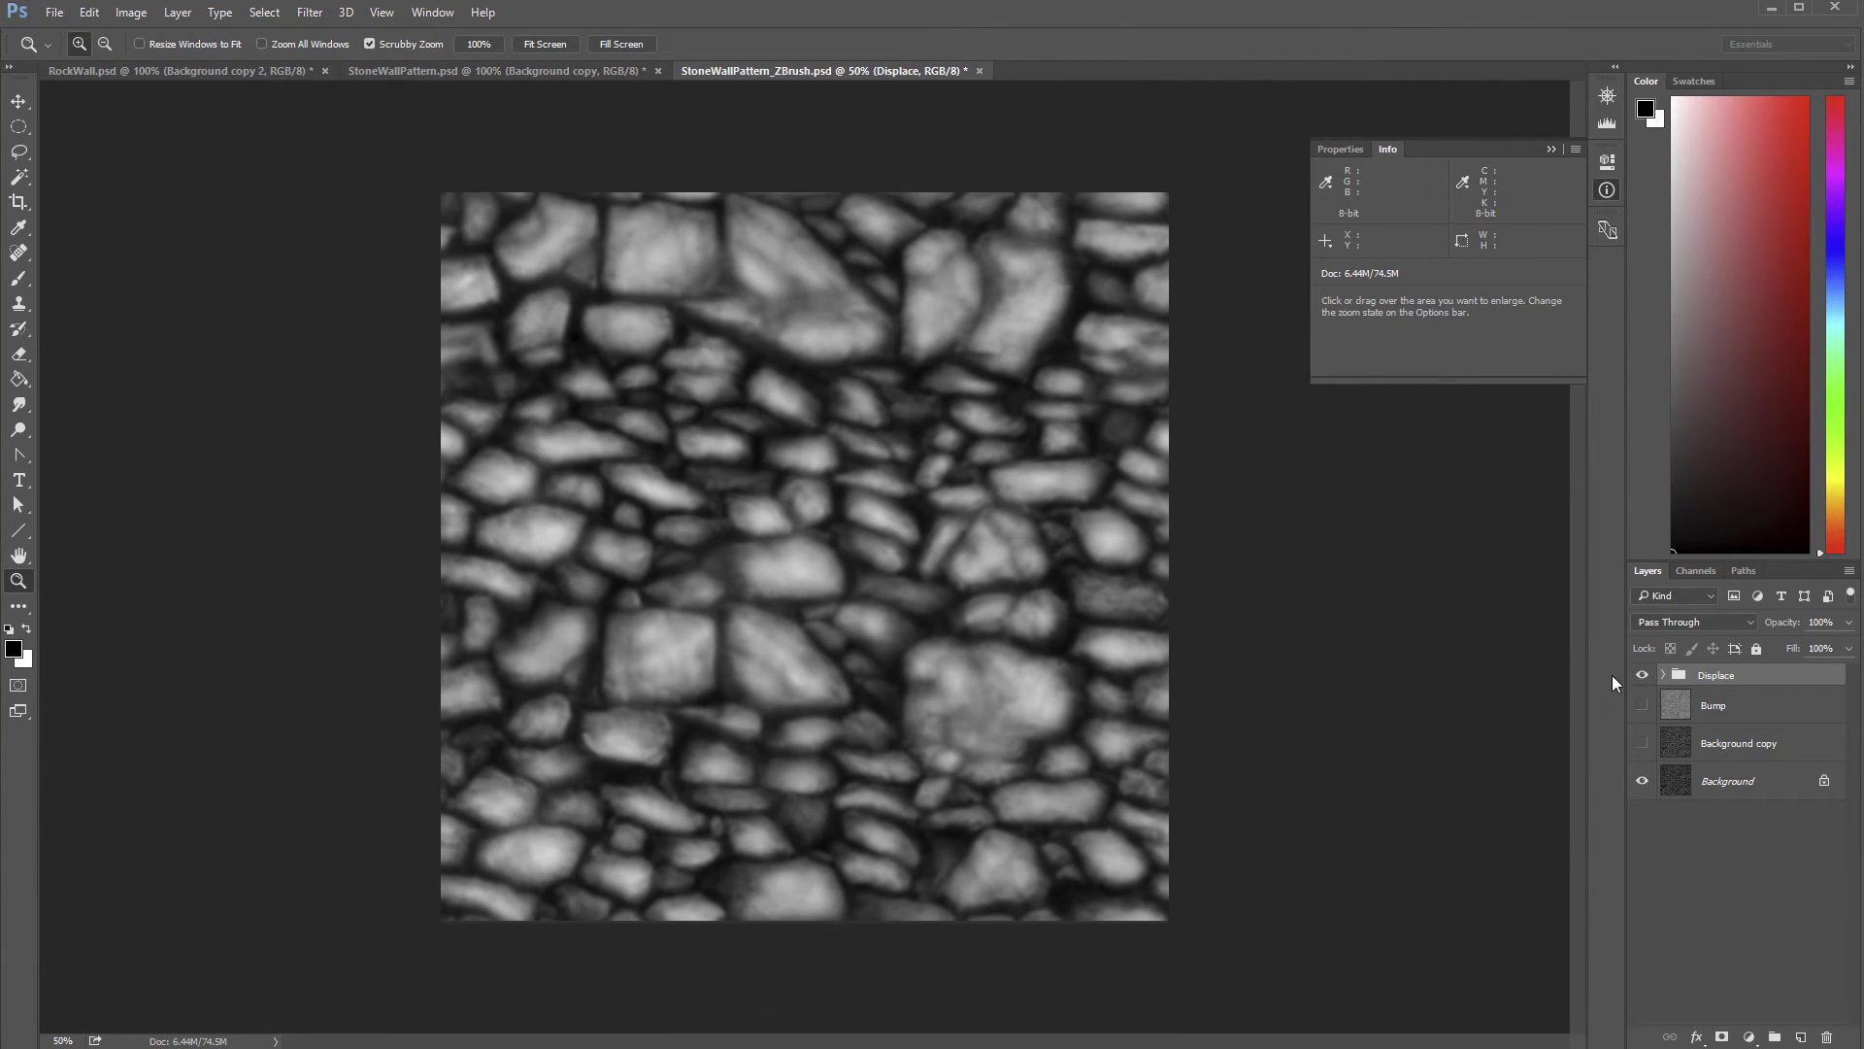
left_click(1665, 676)
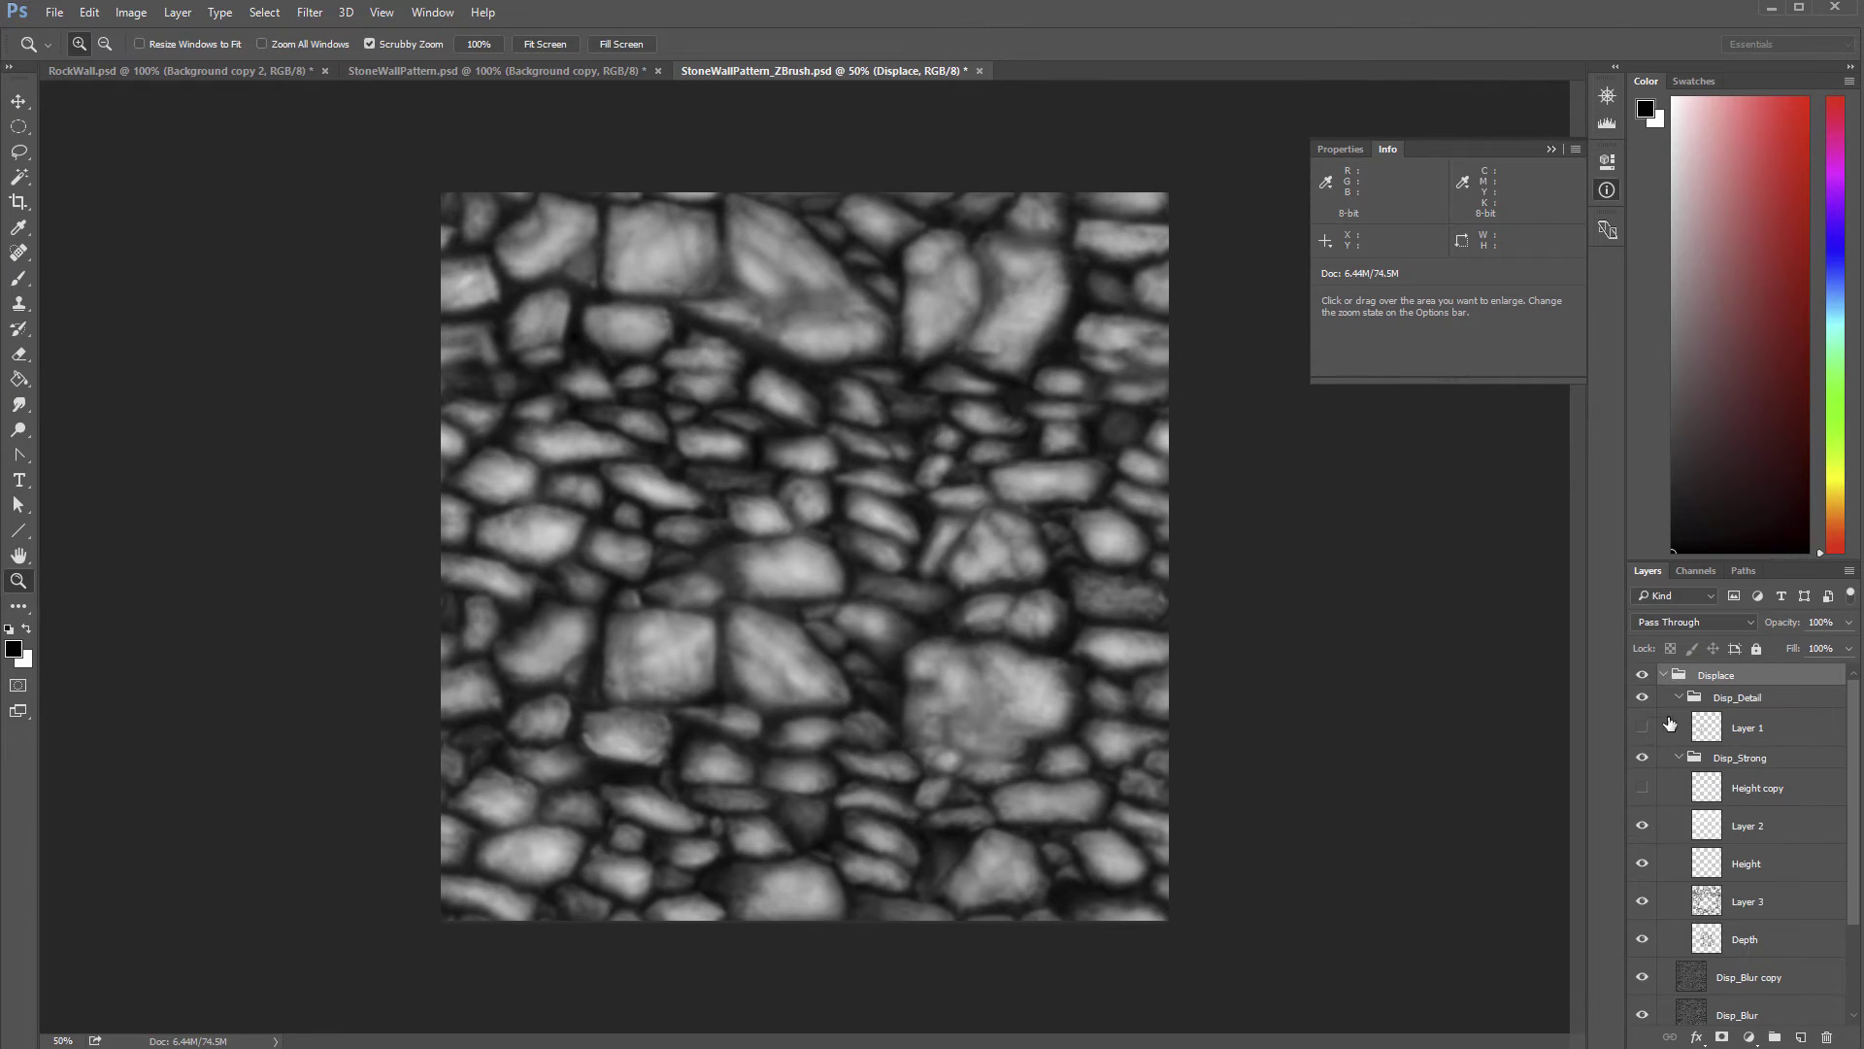
left_click(1664, 675)
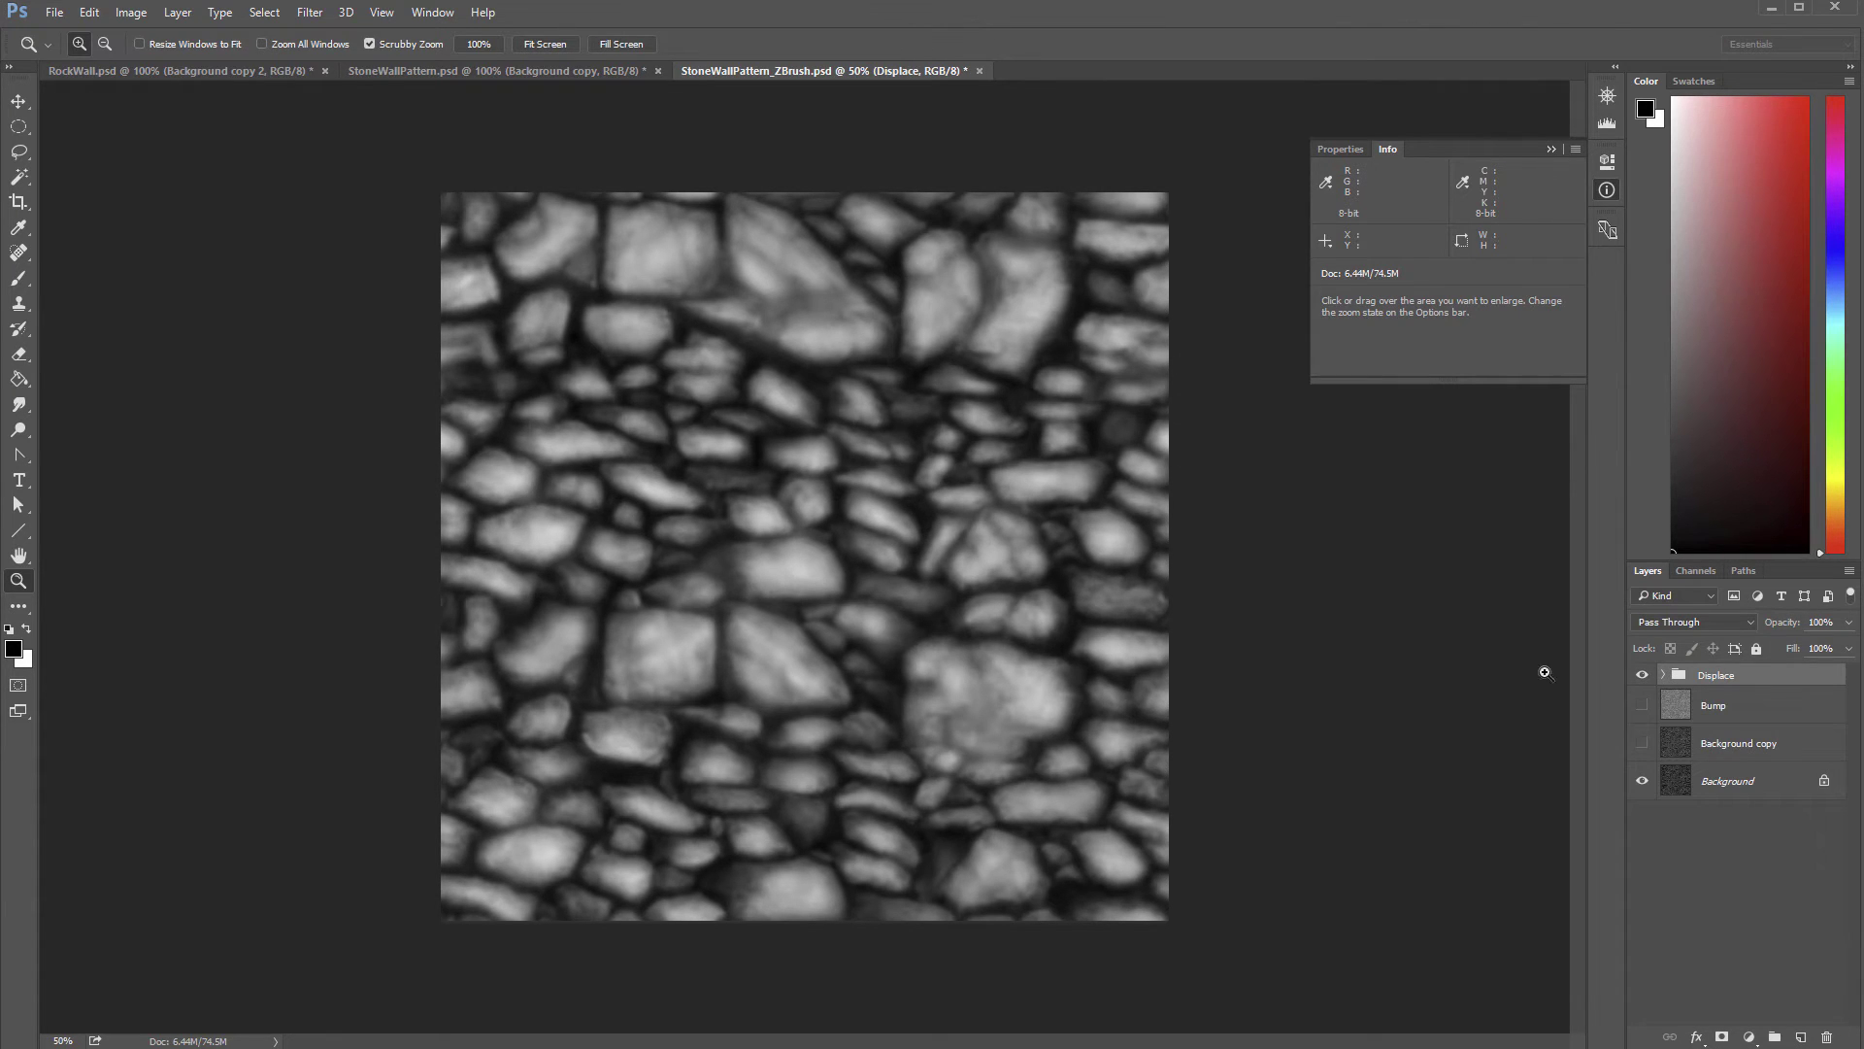
left_click(867, 560)
left_click(877, 558)
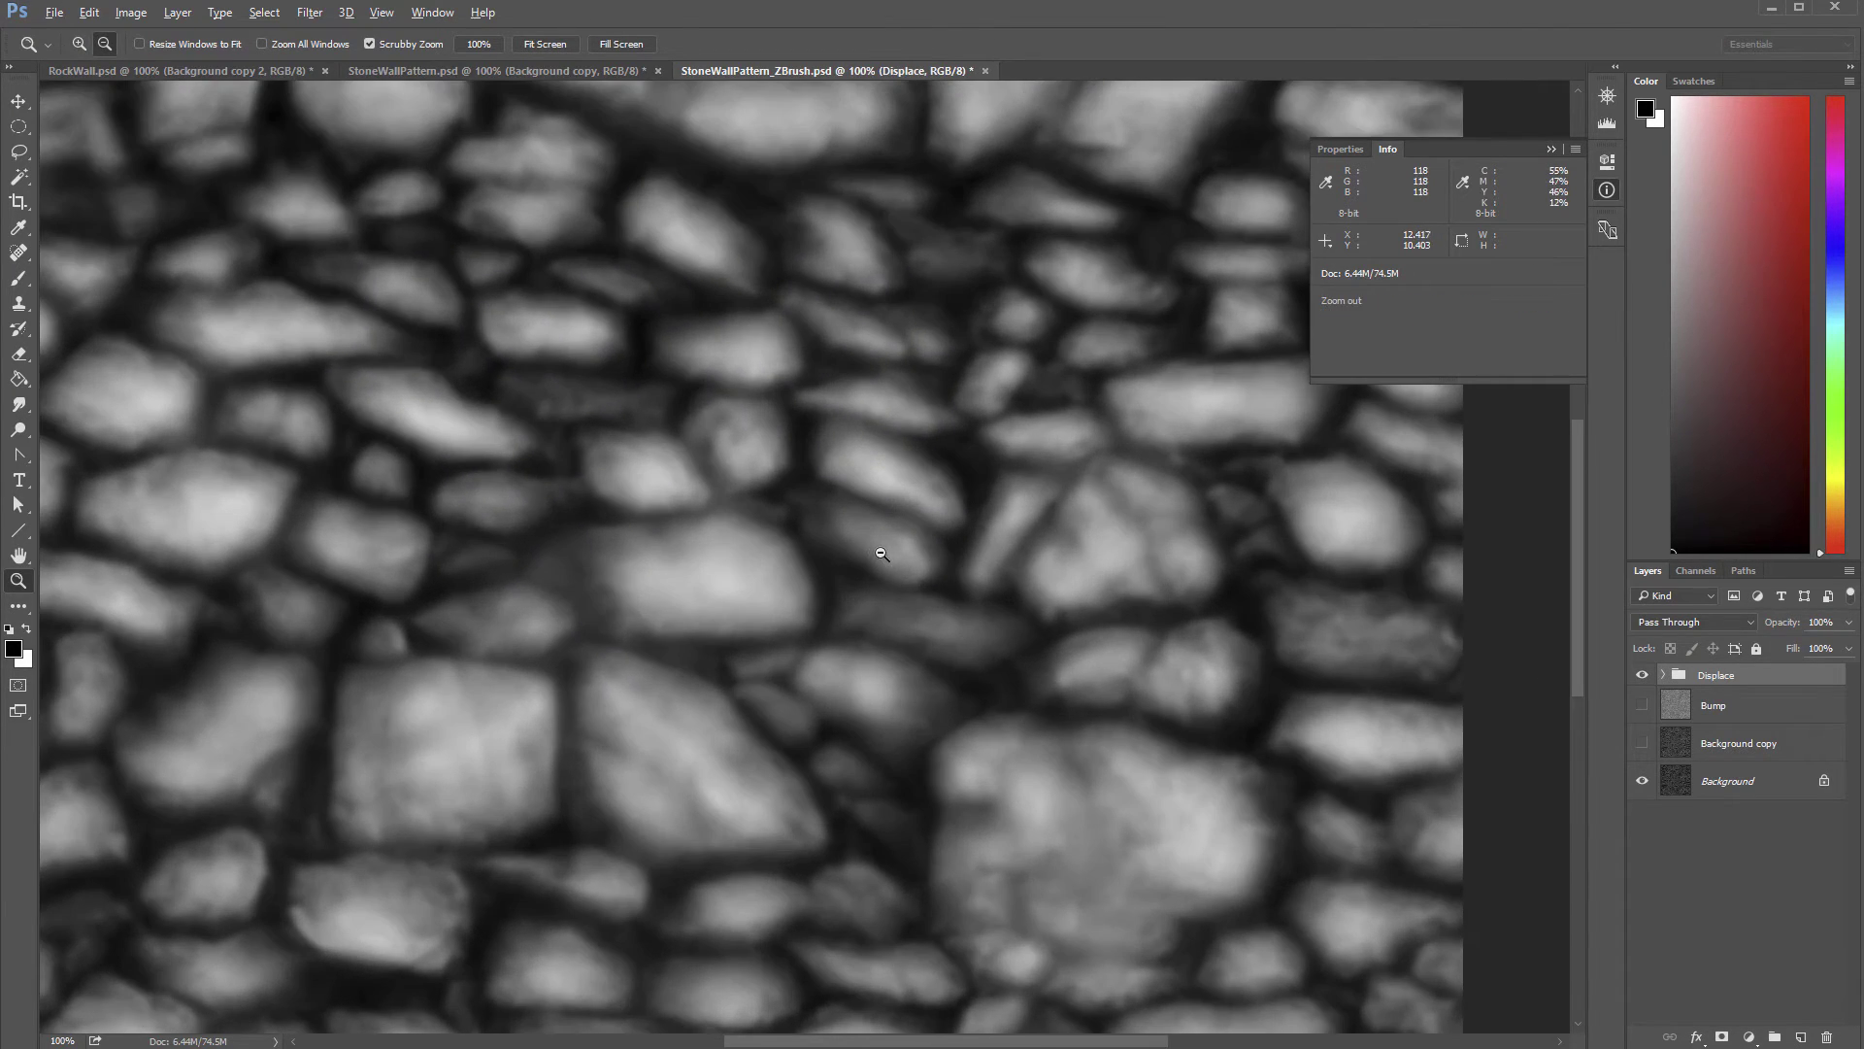
left_click(879, 559, "alt")
left_click(896, 555, "alt")
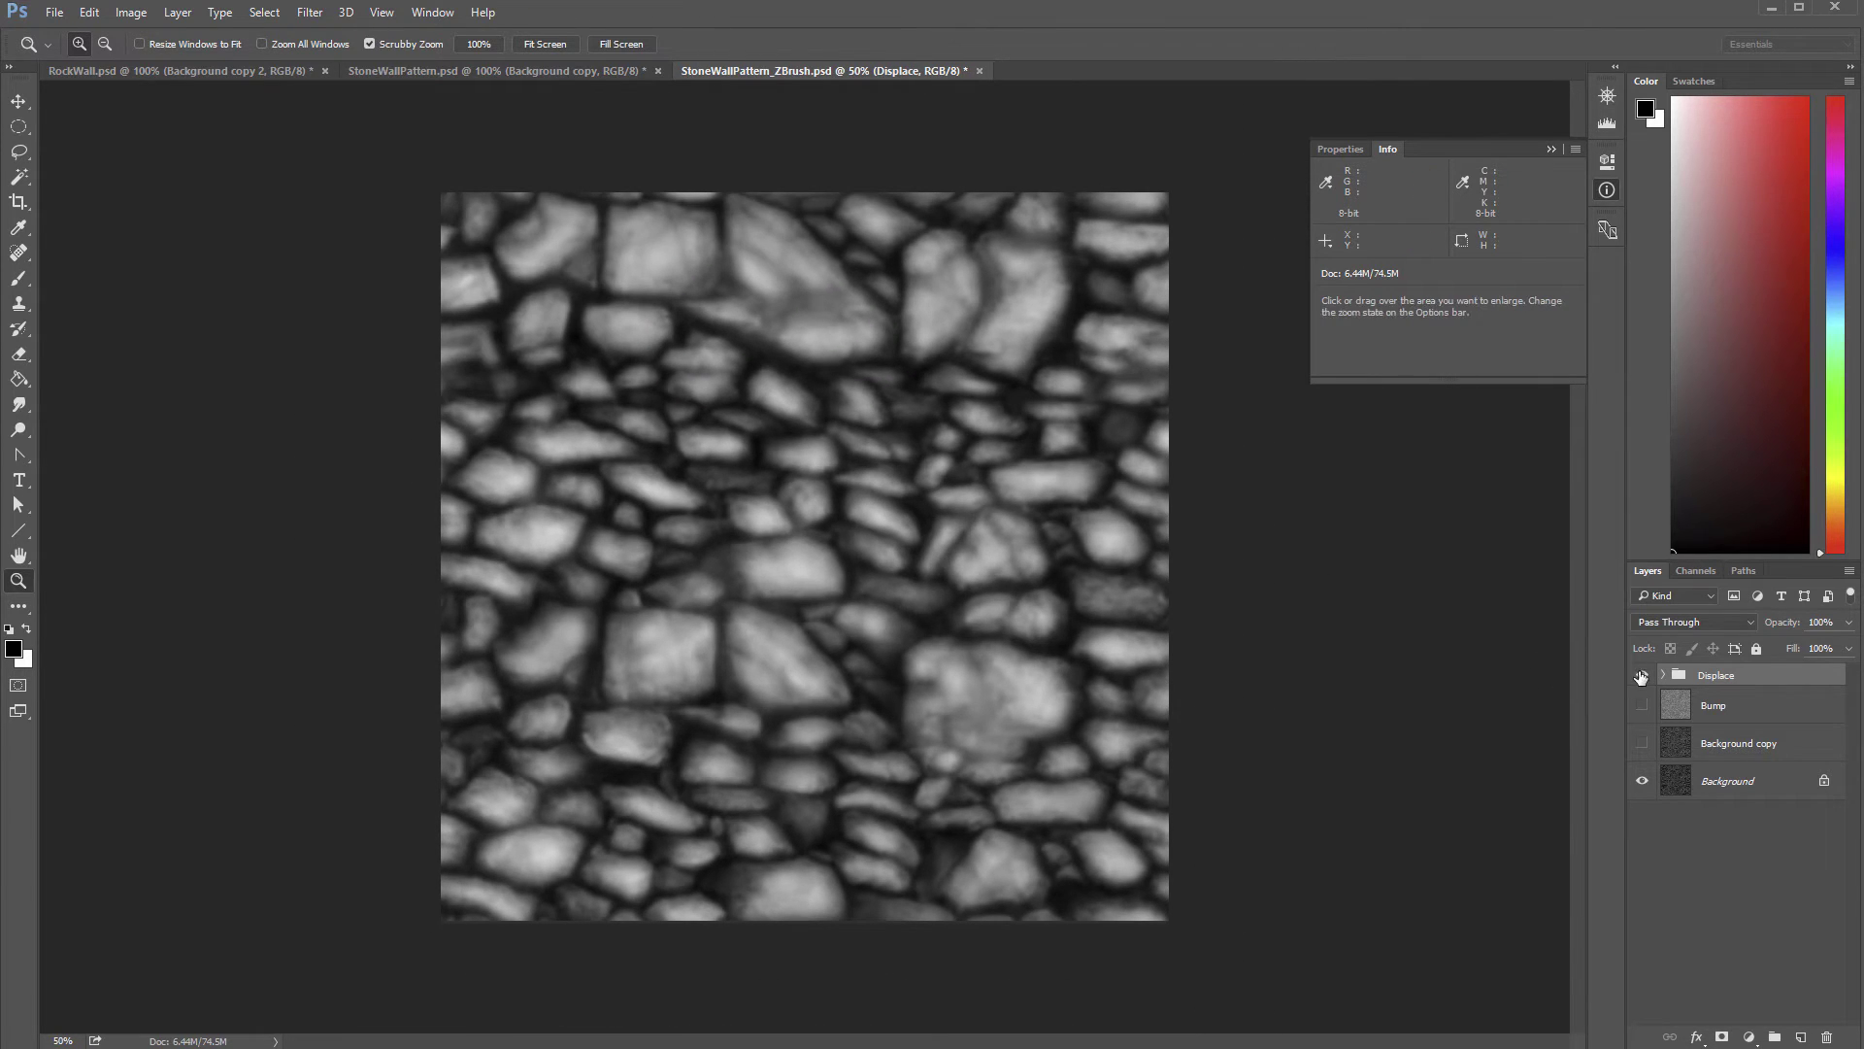
Step: Hide the Displace group and inspect the underlying stone colour texture, keeping Background copy hidden
left_click(1641, 675)
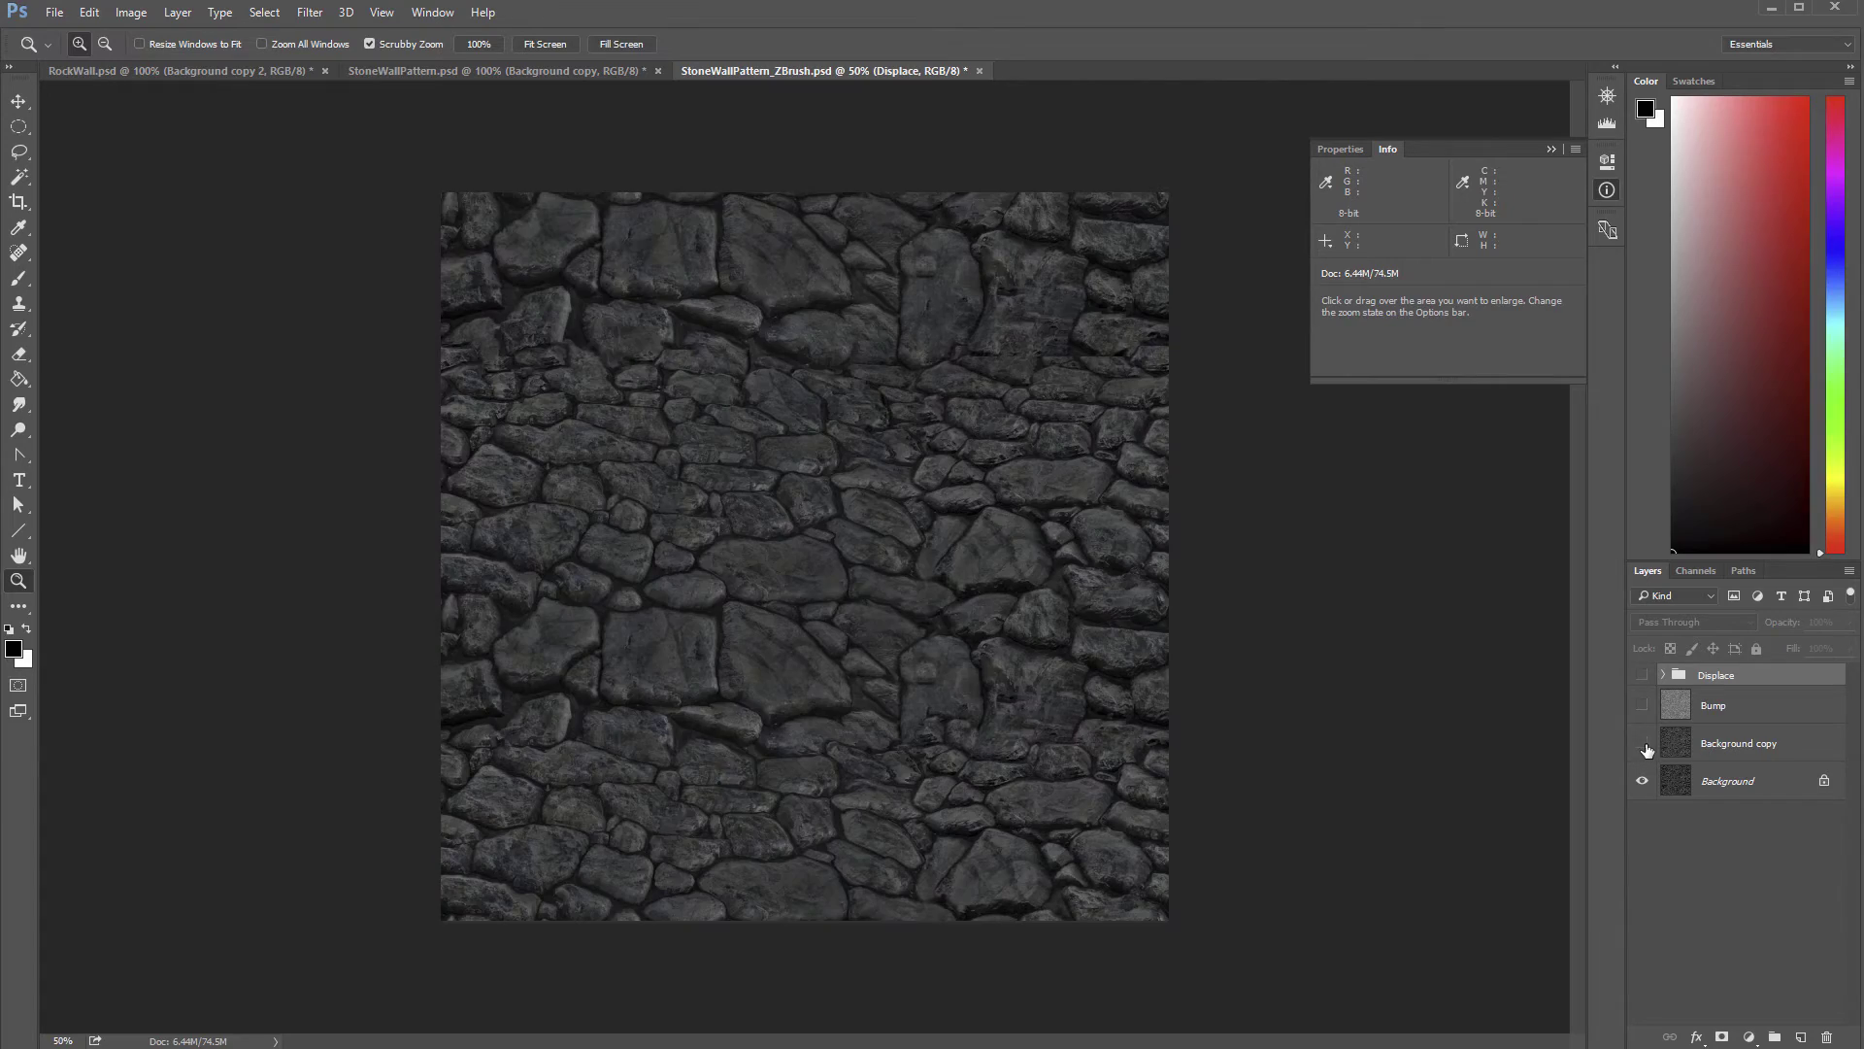
left_click(1643, 744)
left_click(1643, 745)
left_click(895, 580)
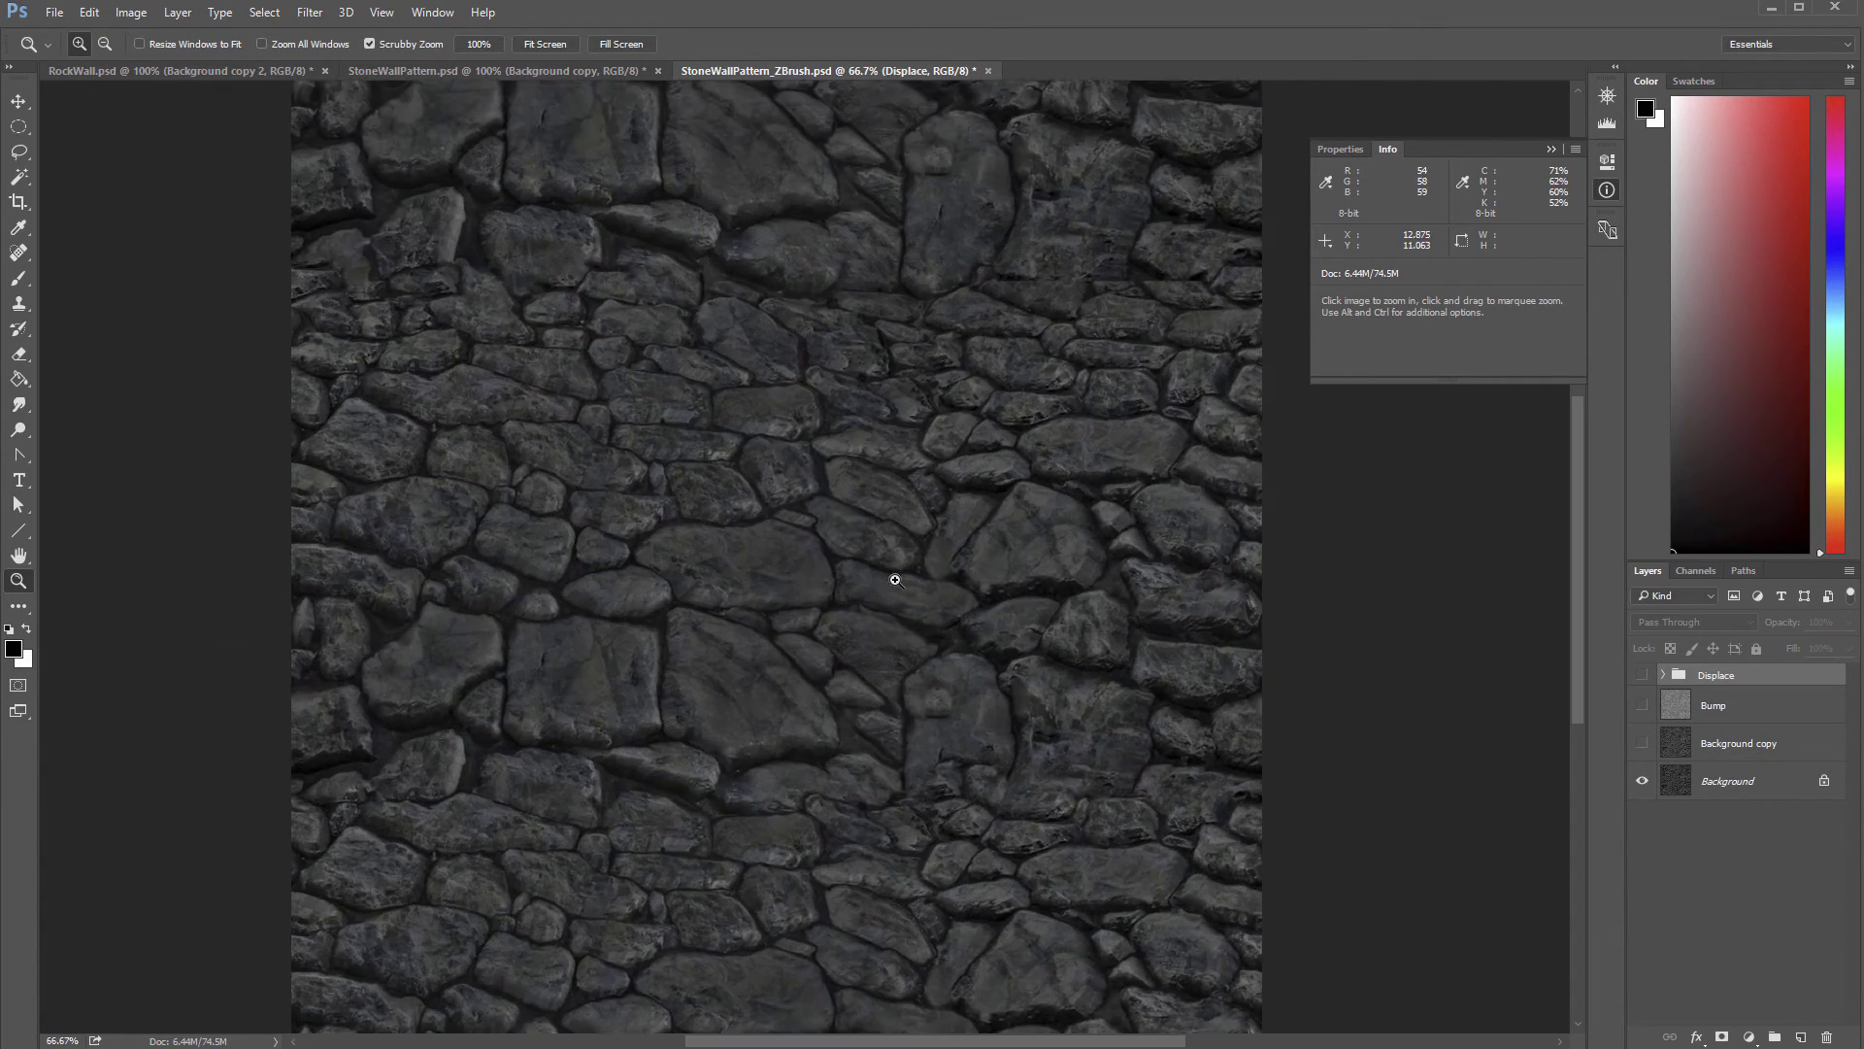
left_click(895, 580)
left_click(902, 572, "alt")
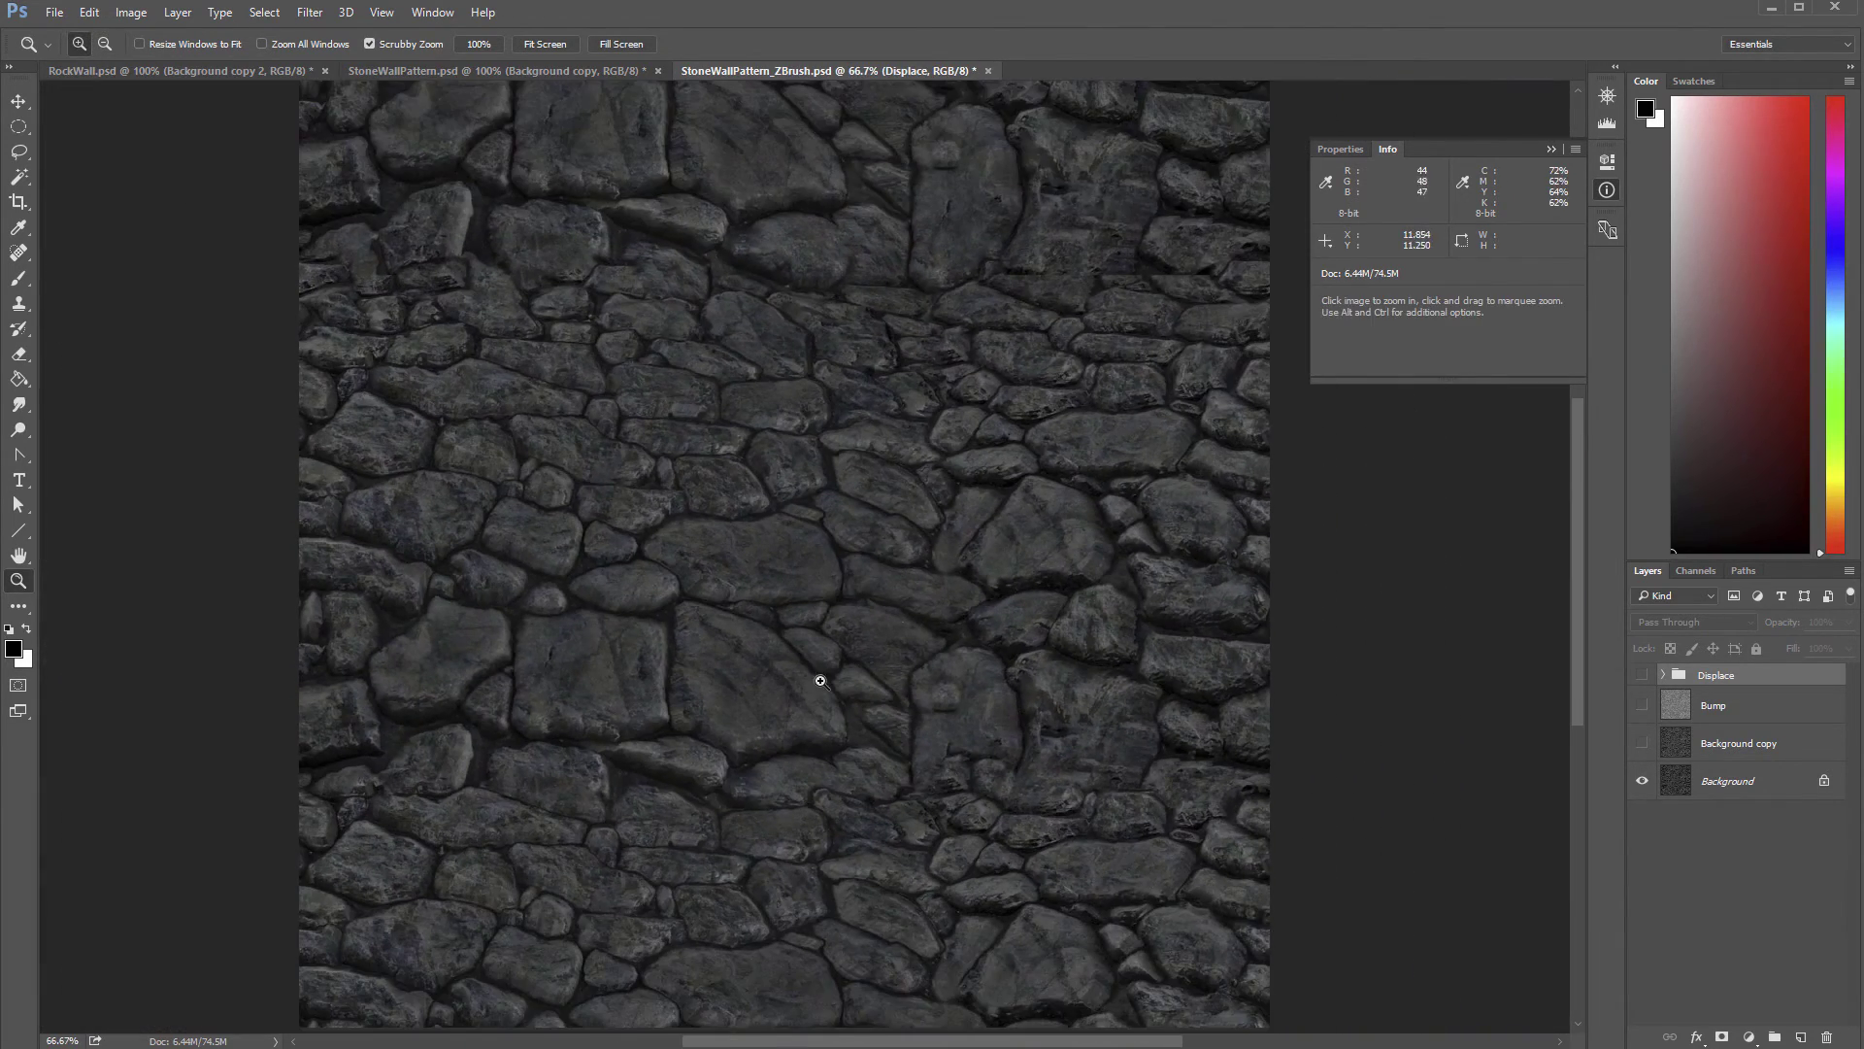
left_click(874, 595, "alt")
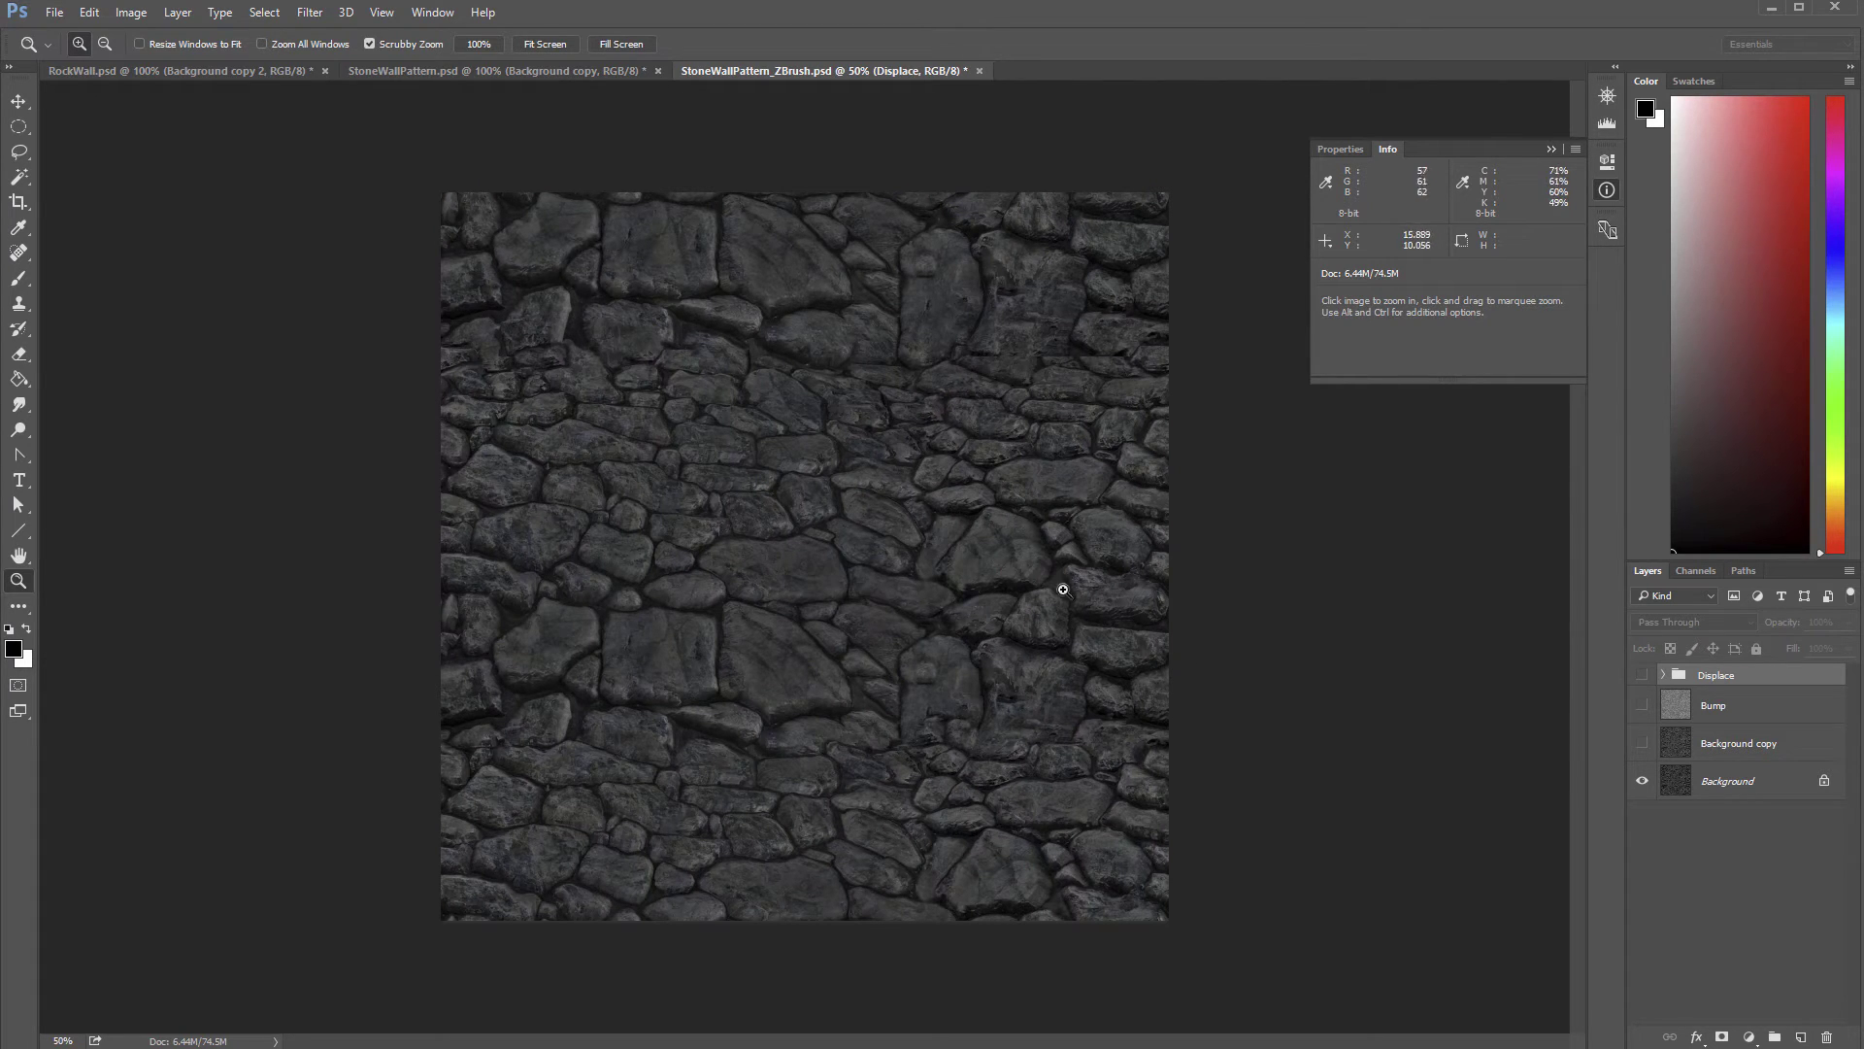
Step: Show Background copy and the Bump layer, zooming to 200% on the stone detail
left_click(1642, 680)
left_click(1642, 682)
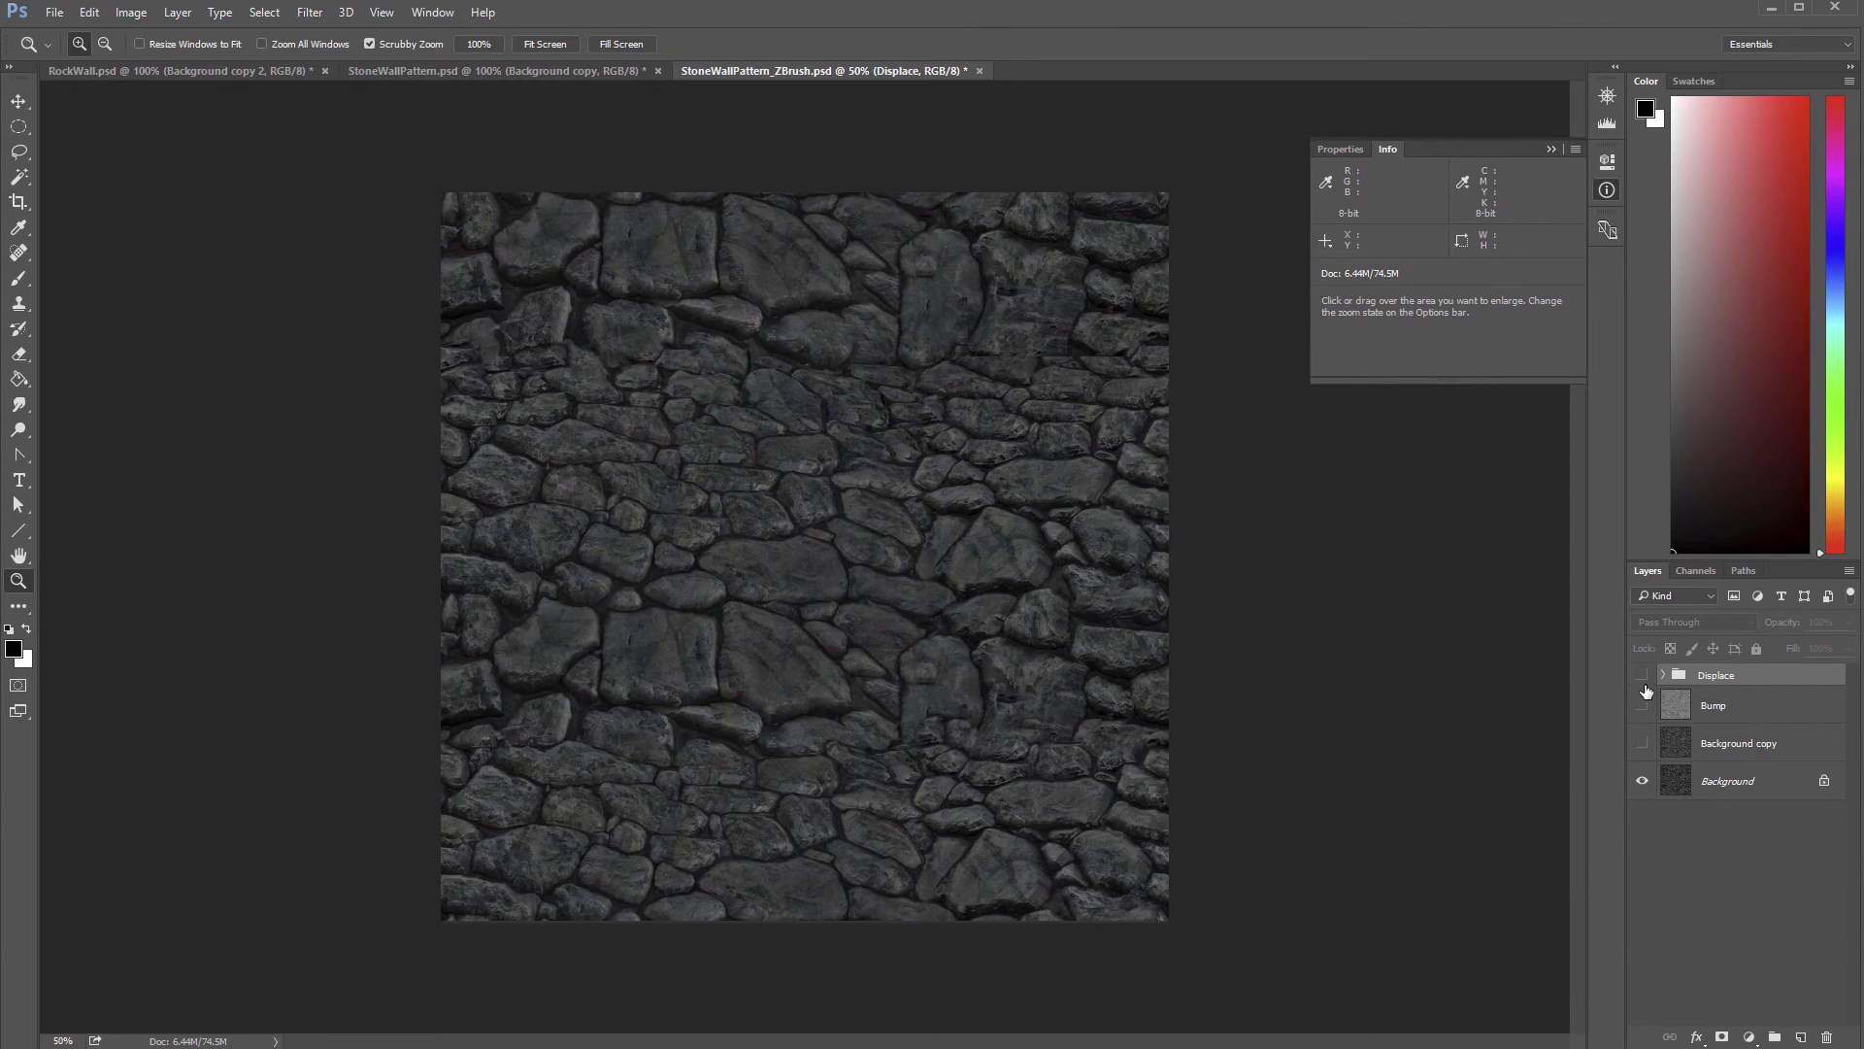
left_click(1642, 743)
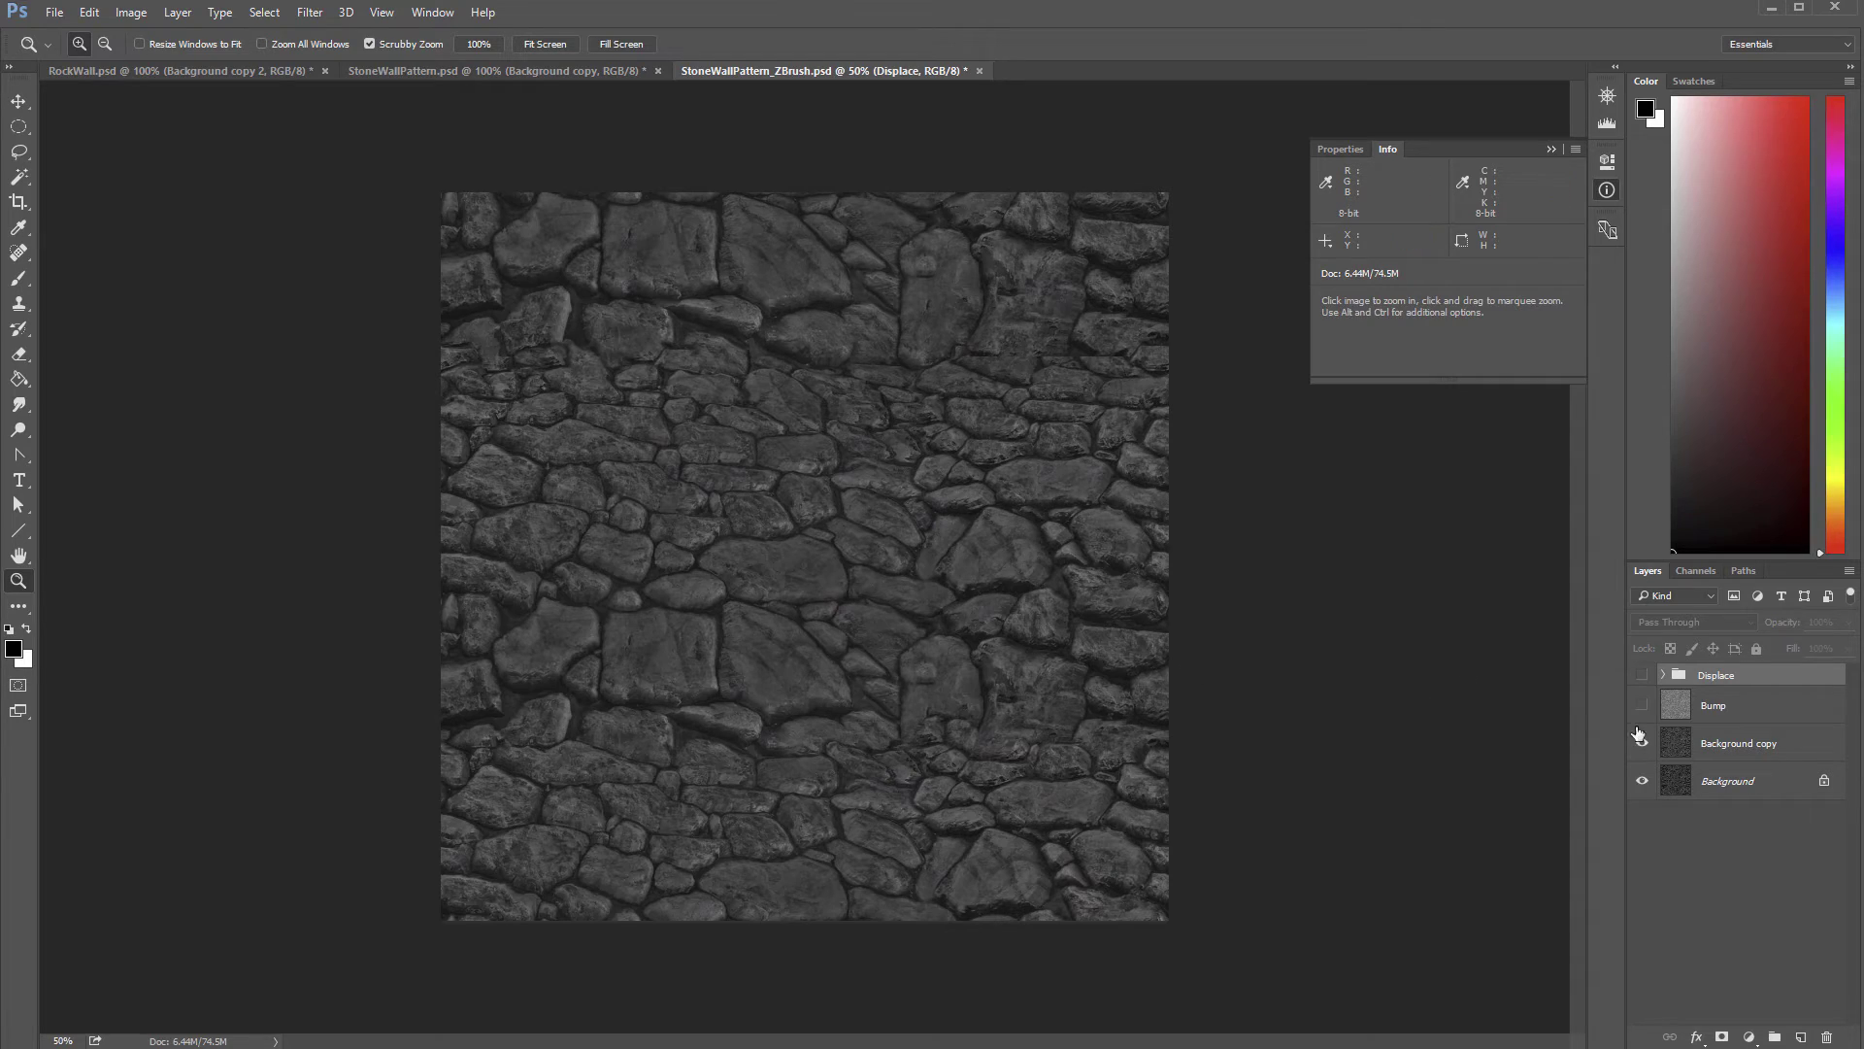
left_click(1642, 706)
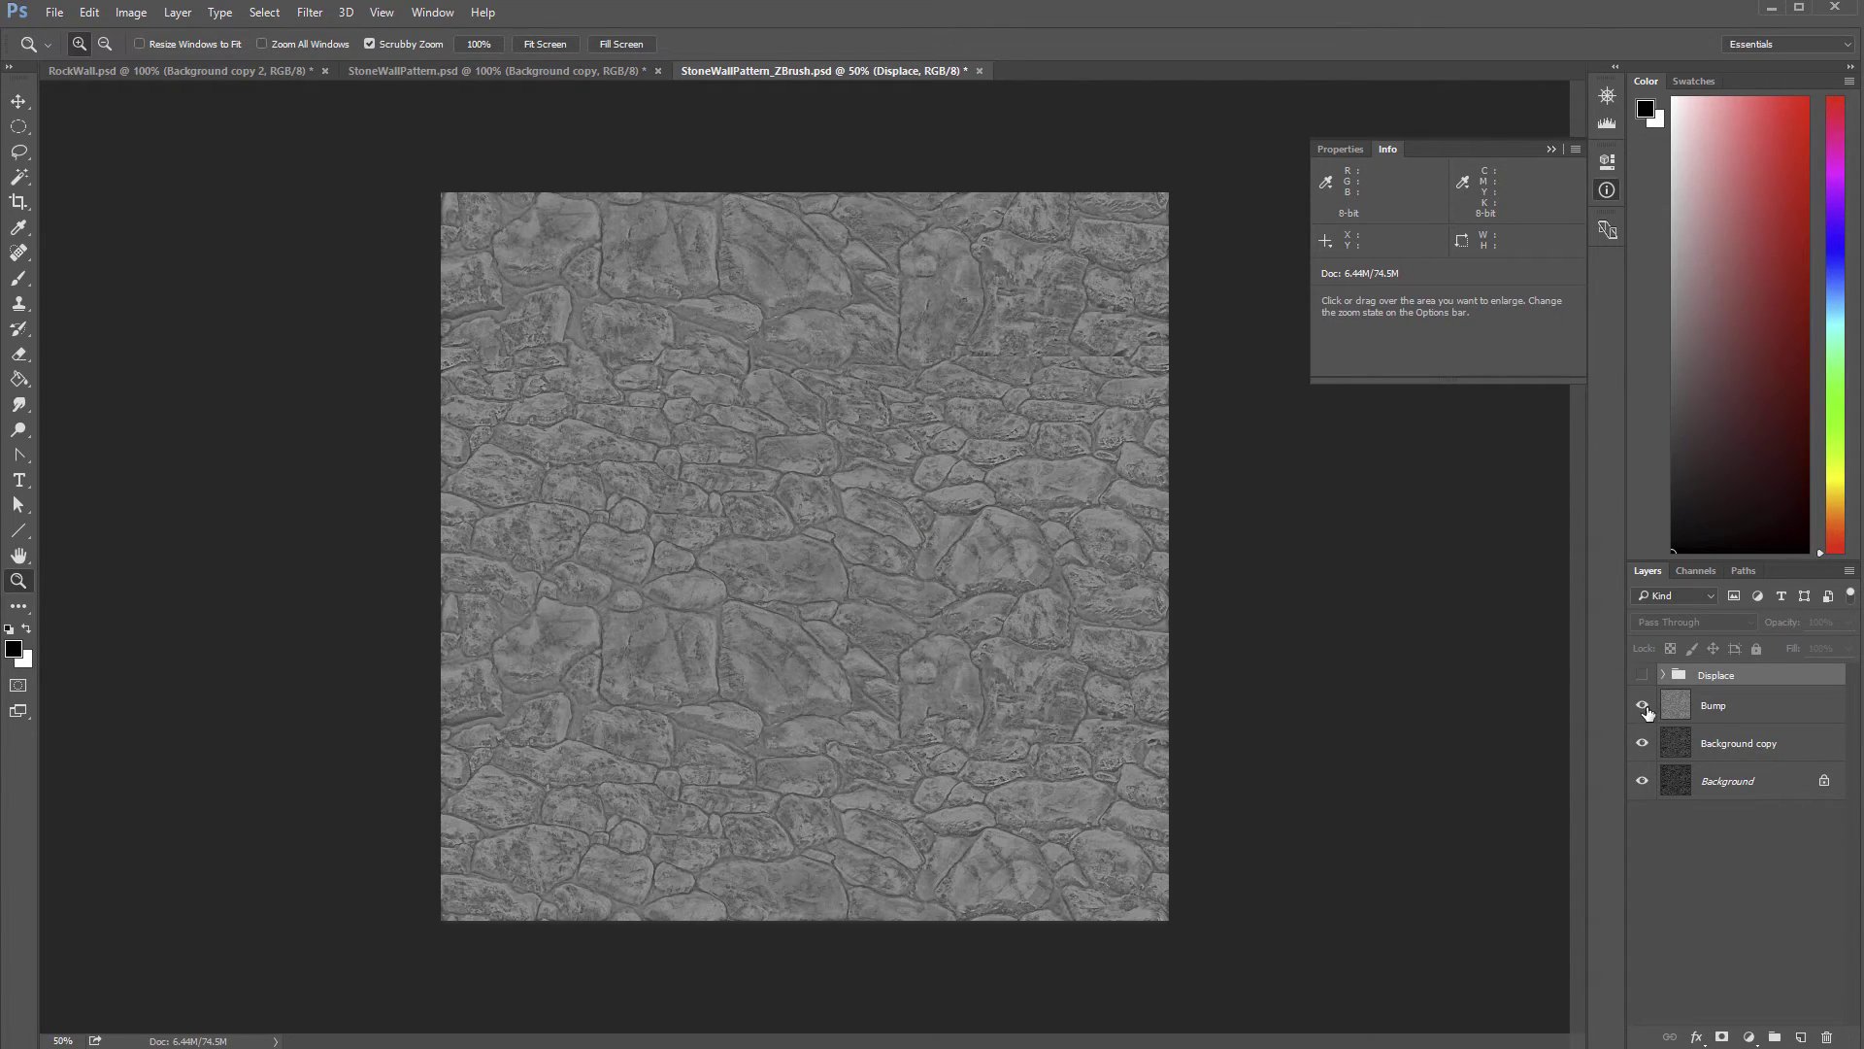
left_click(813, 549)
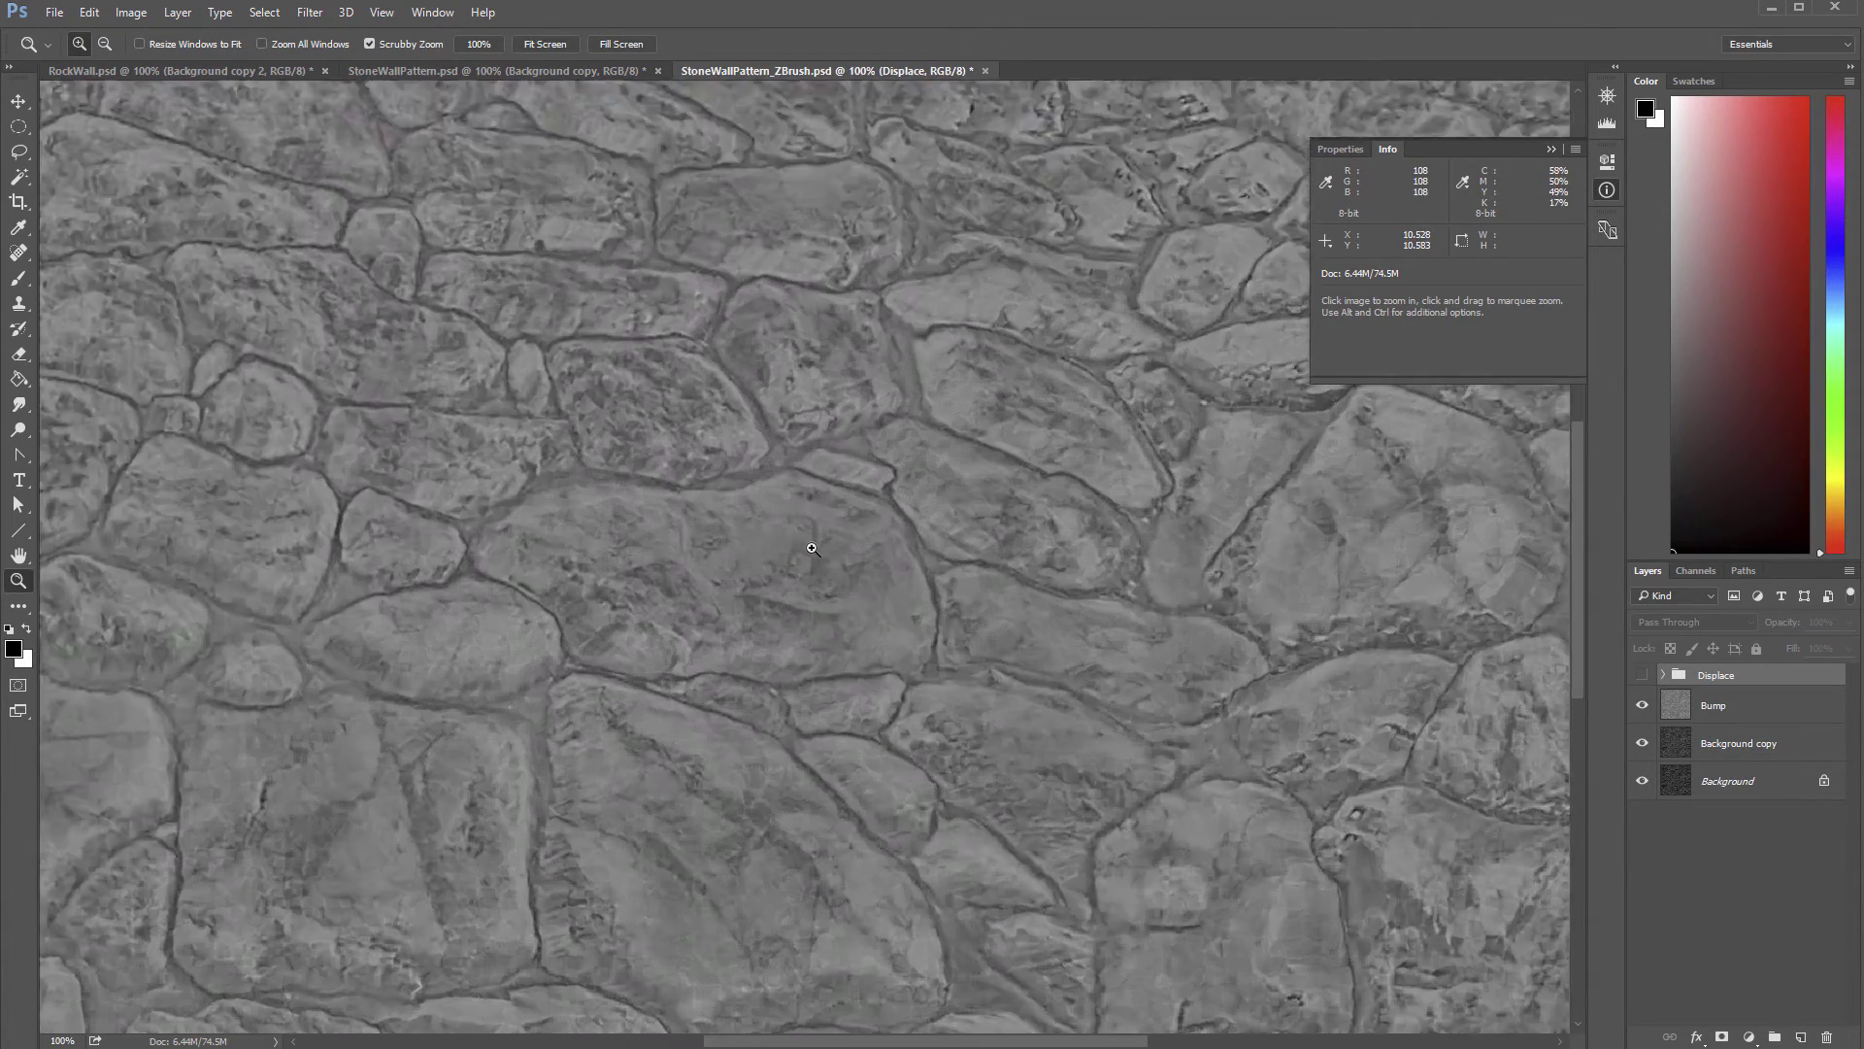
left_click(812, 548)
Step: Hide Bump after comparing, and duplicate Background copy into Background copy 2
left_click(1642, 706)
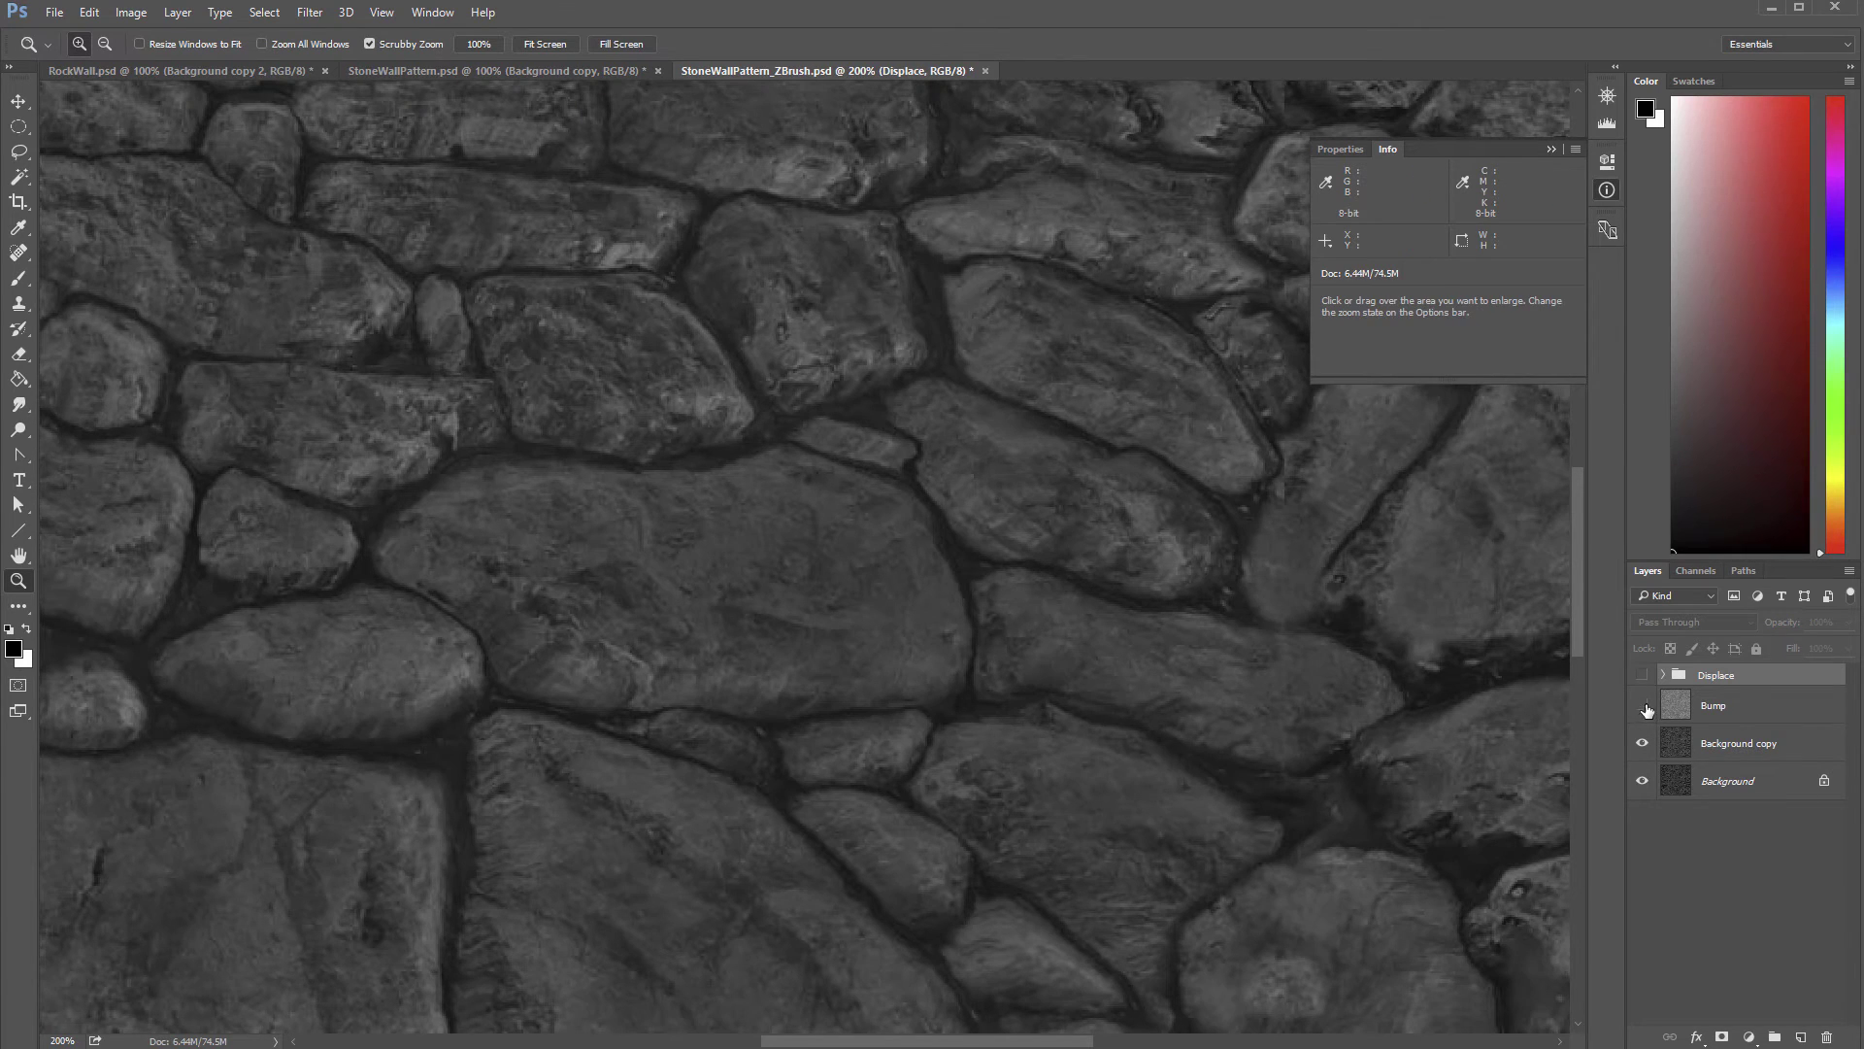
left_click(1641, 706)
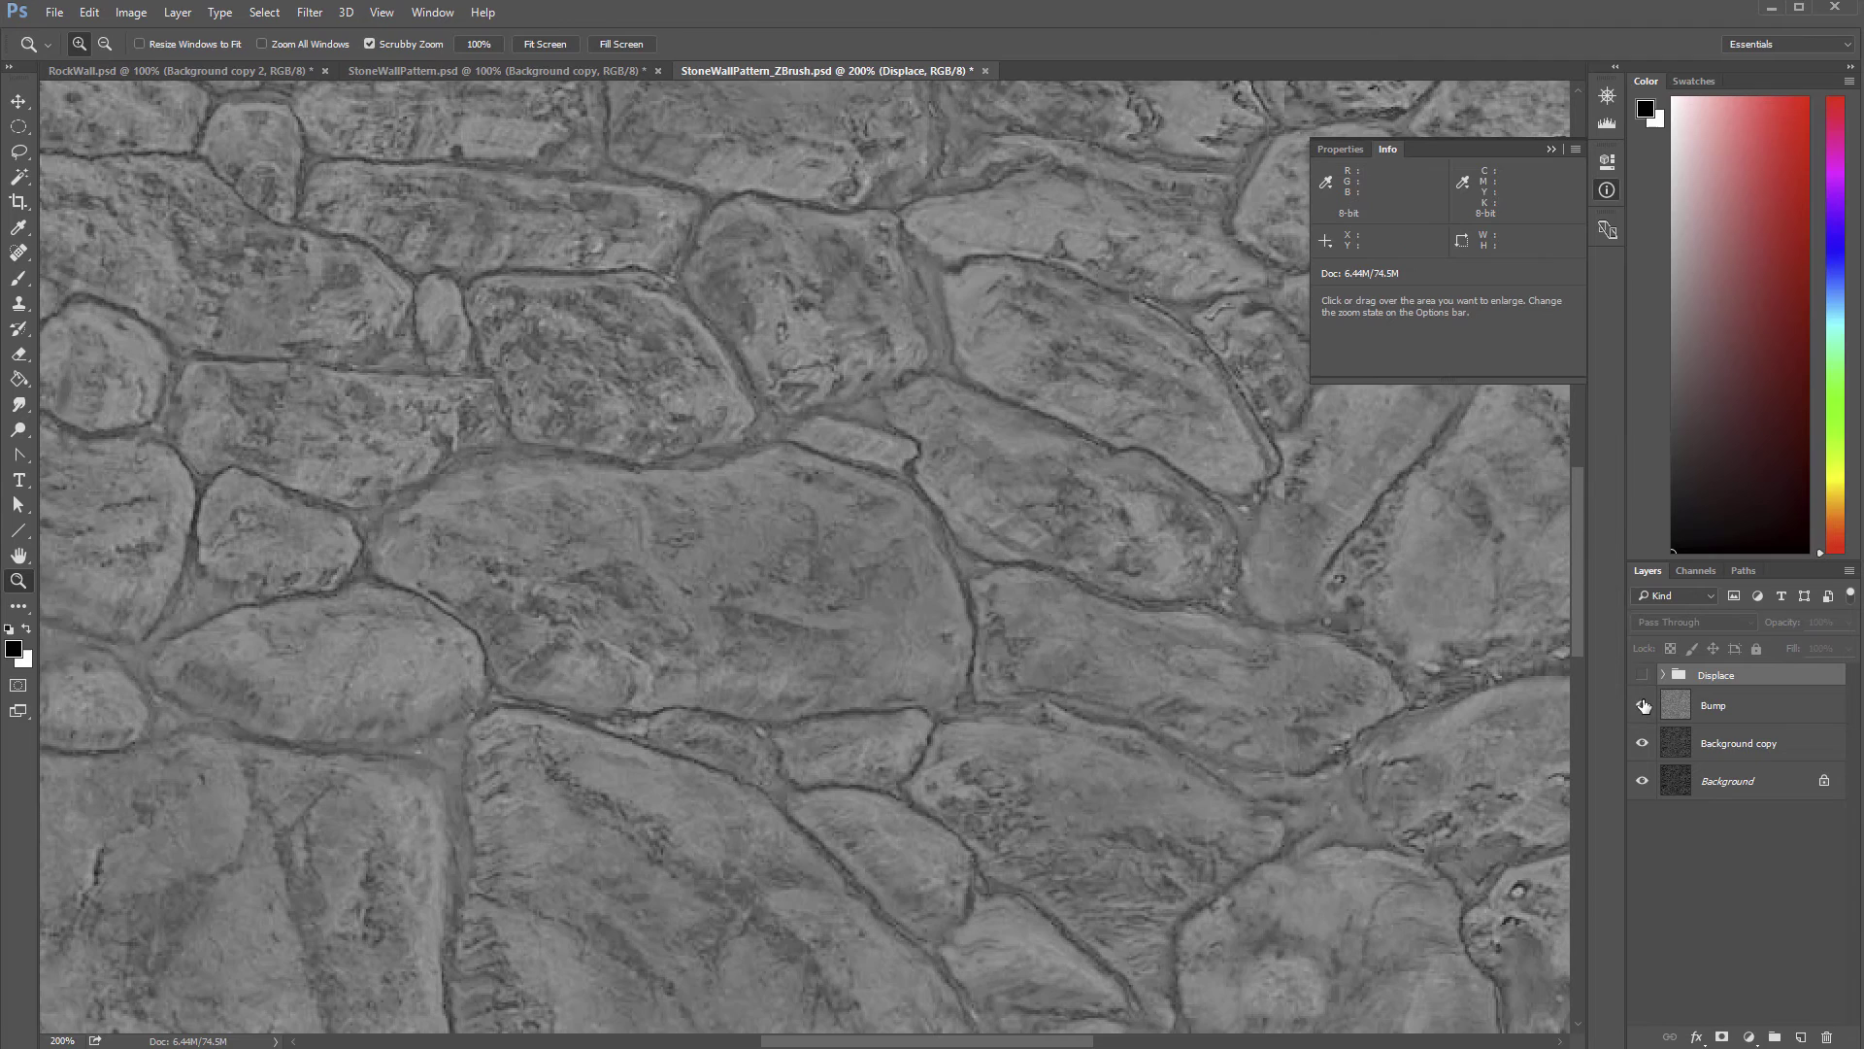
left_click(1642, 706)
left_click_drag(1723, 762, 1801, 1037)
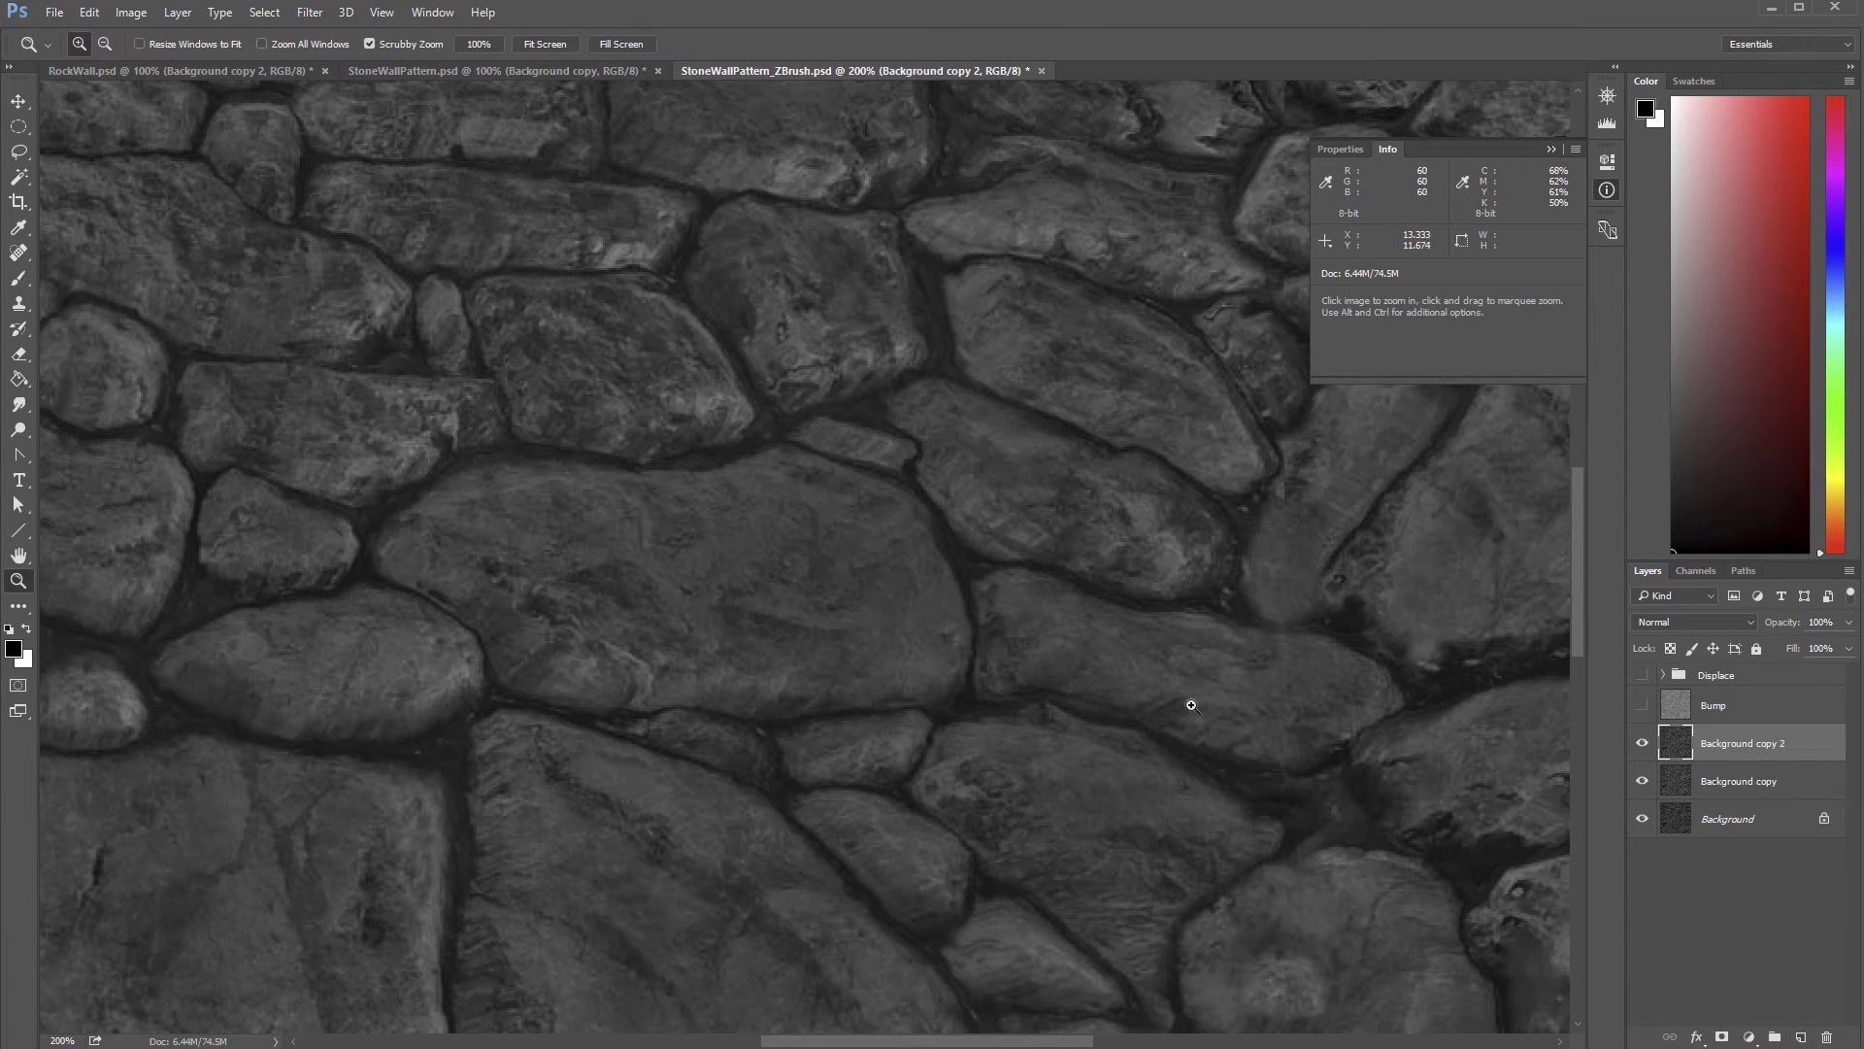
Step: Close the floating Info panel, zoom to 66.7%, and invert Background copy 2
left_click(1008, 635, "alt")
left_click(1007, 616, "alt")
left_click(1003, 570, "alt")
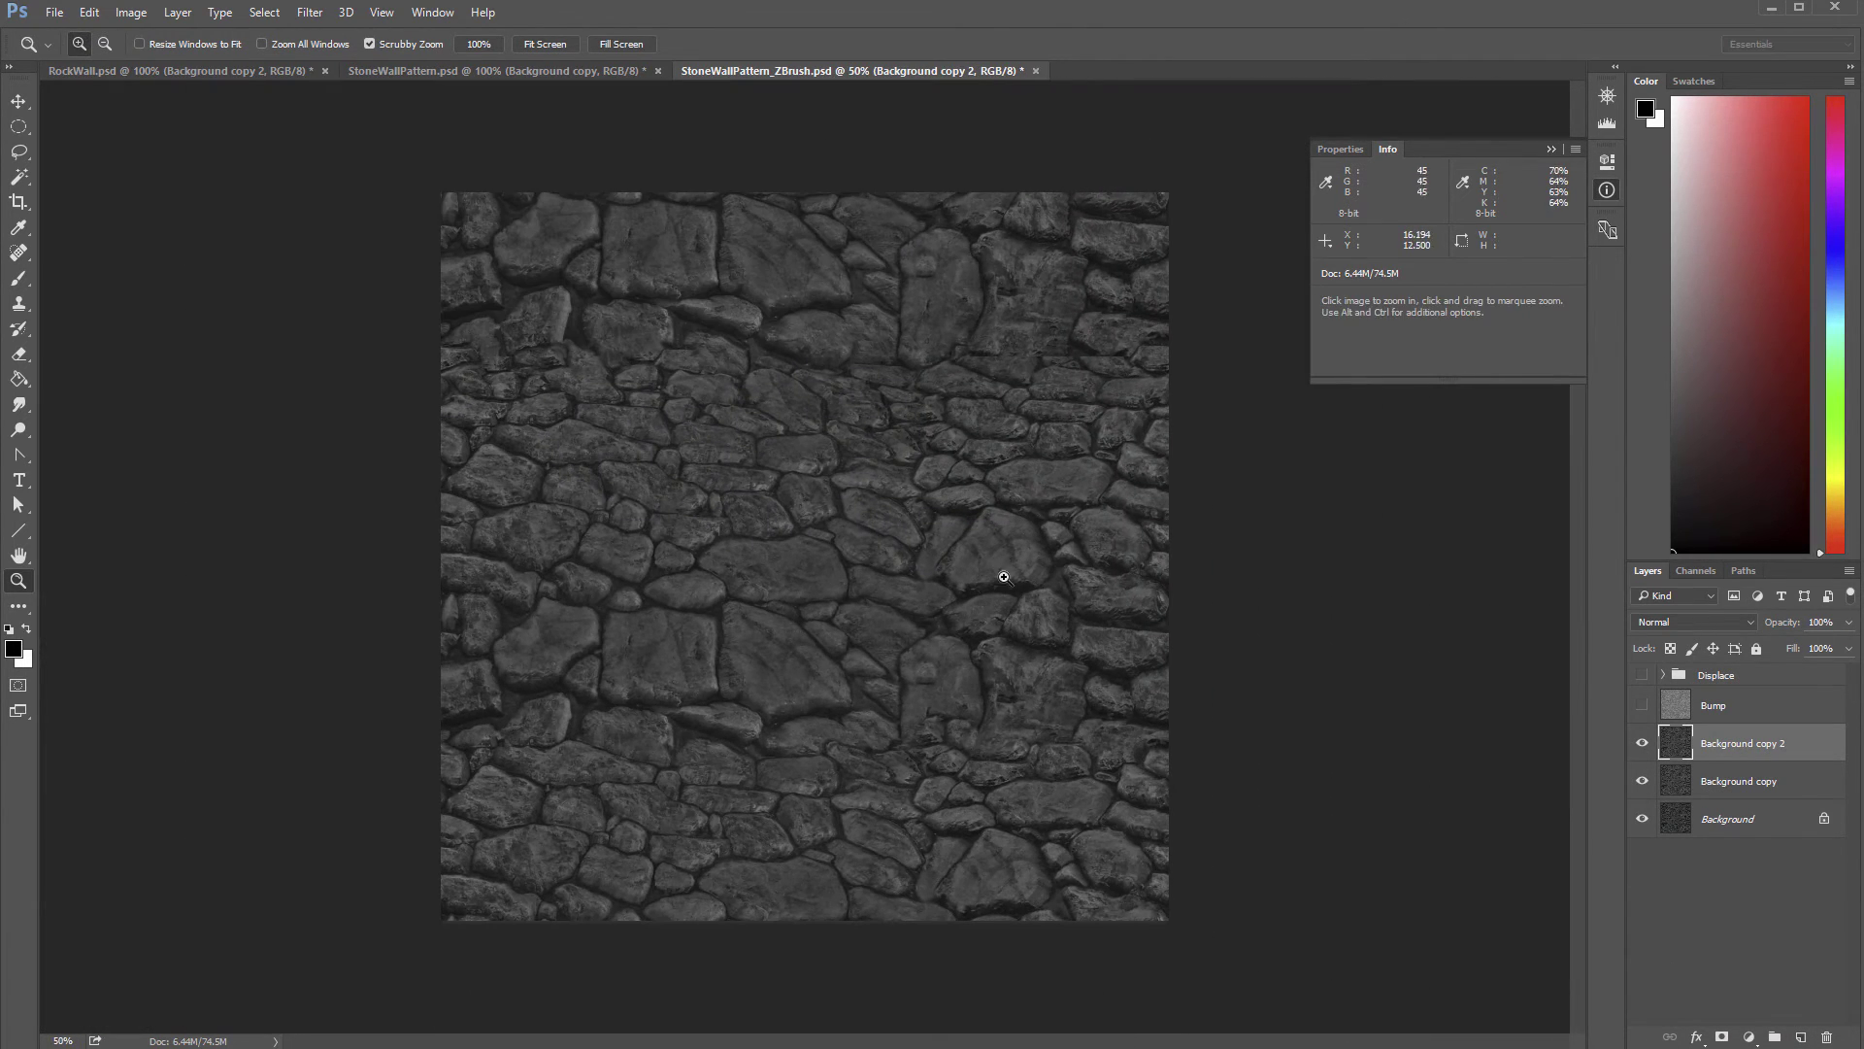
left_click(1548, 147)
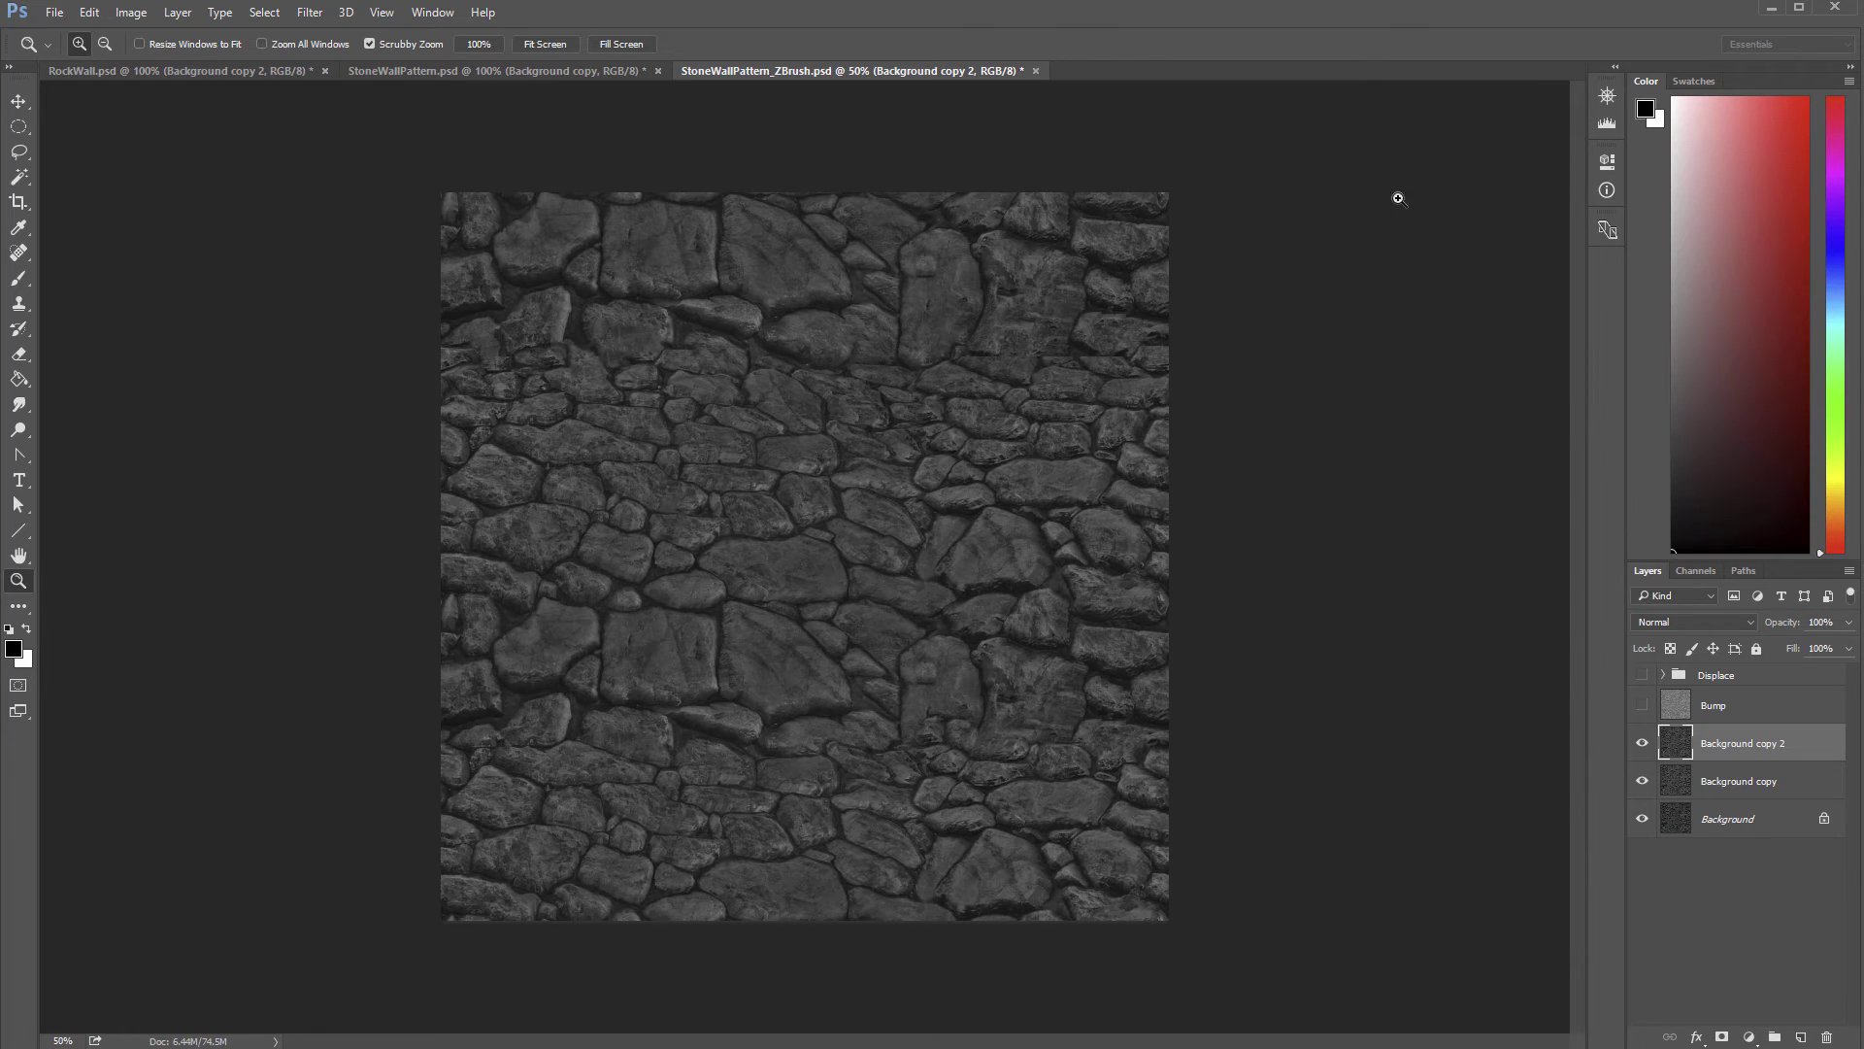
left_click(1018, 569)
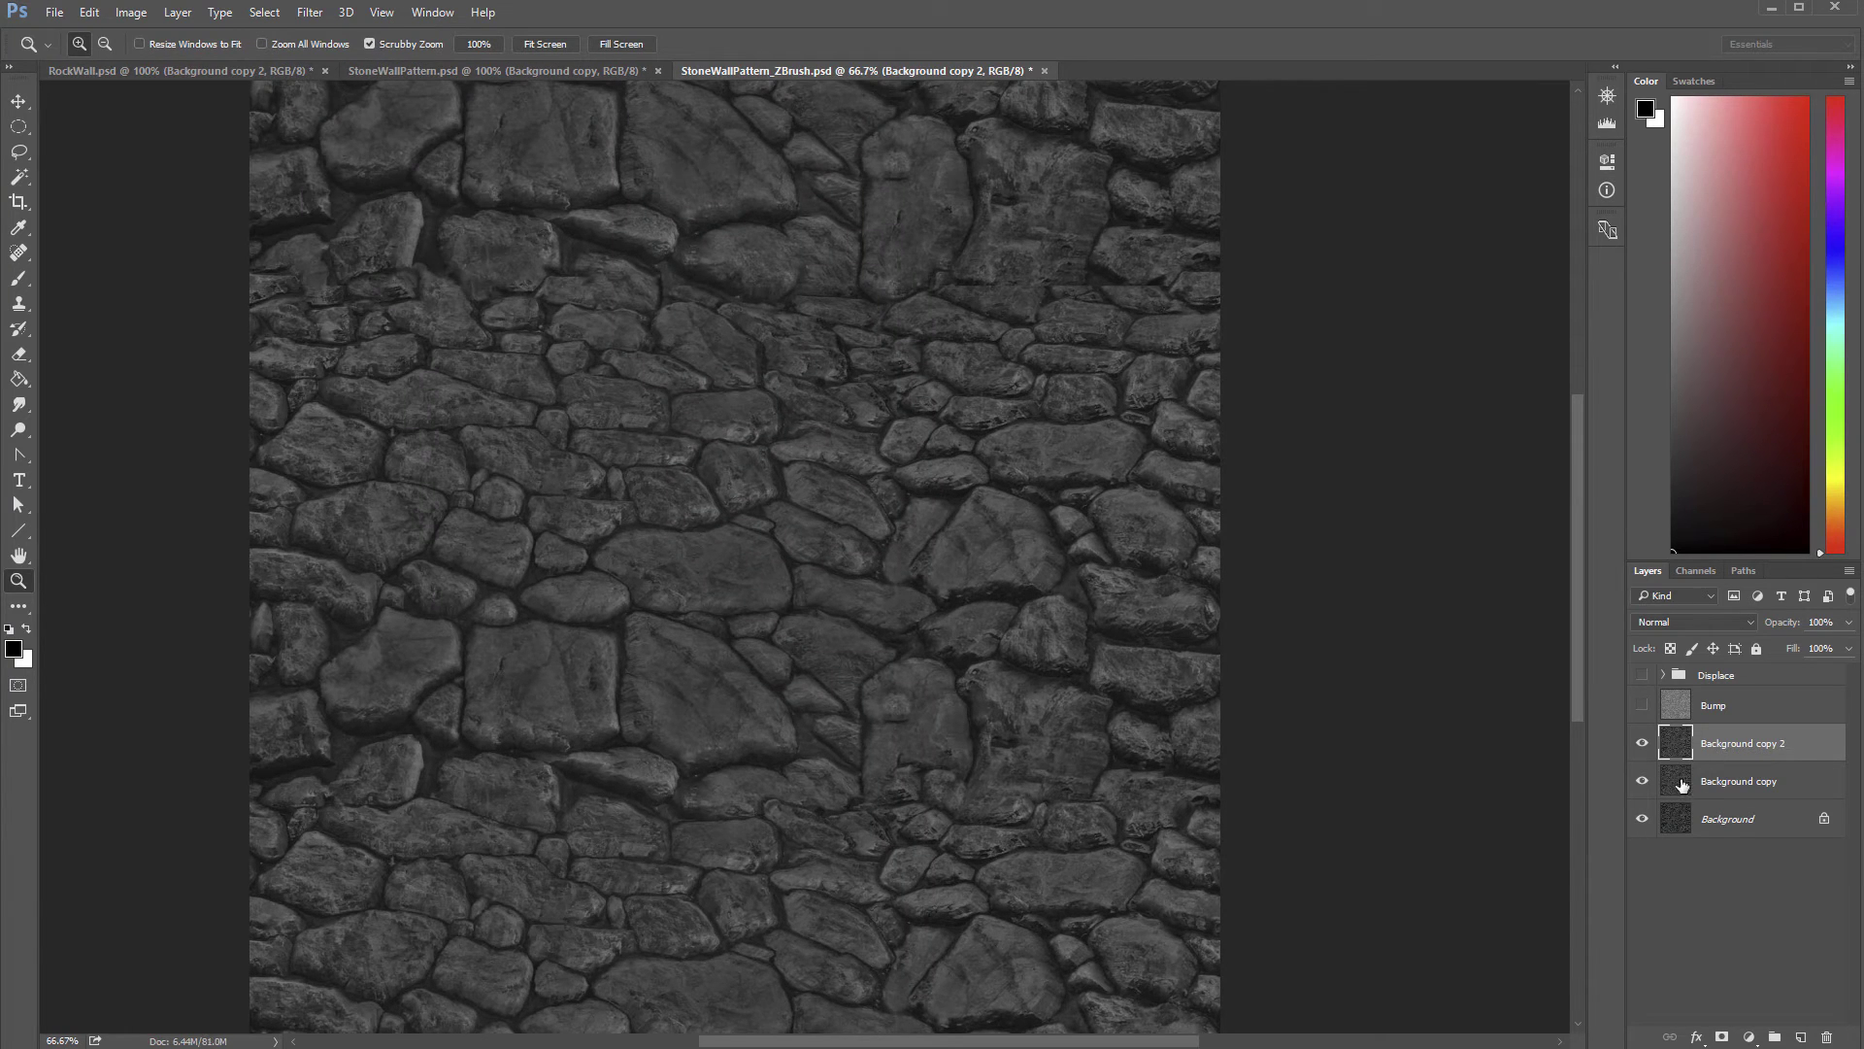
key("ctrl+i")
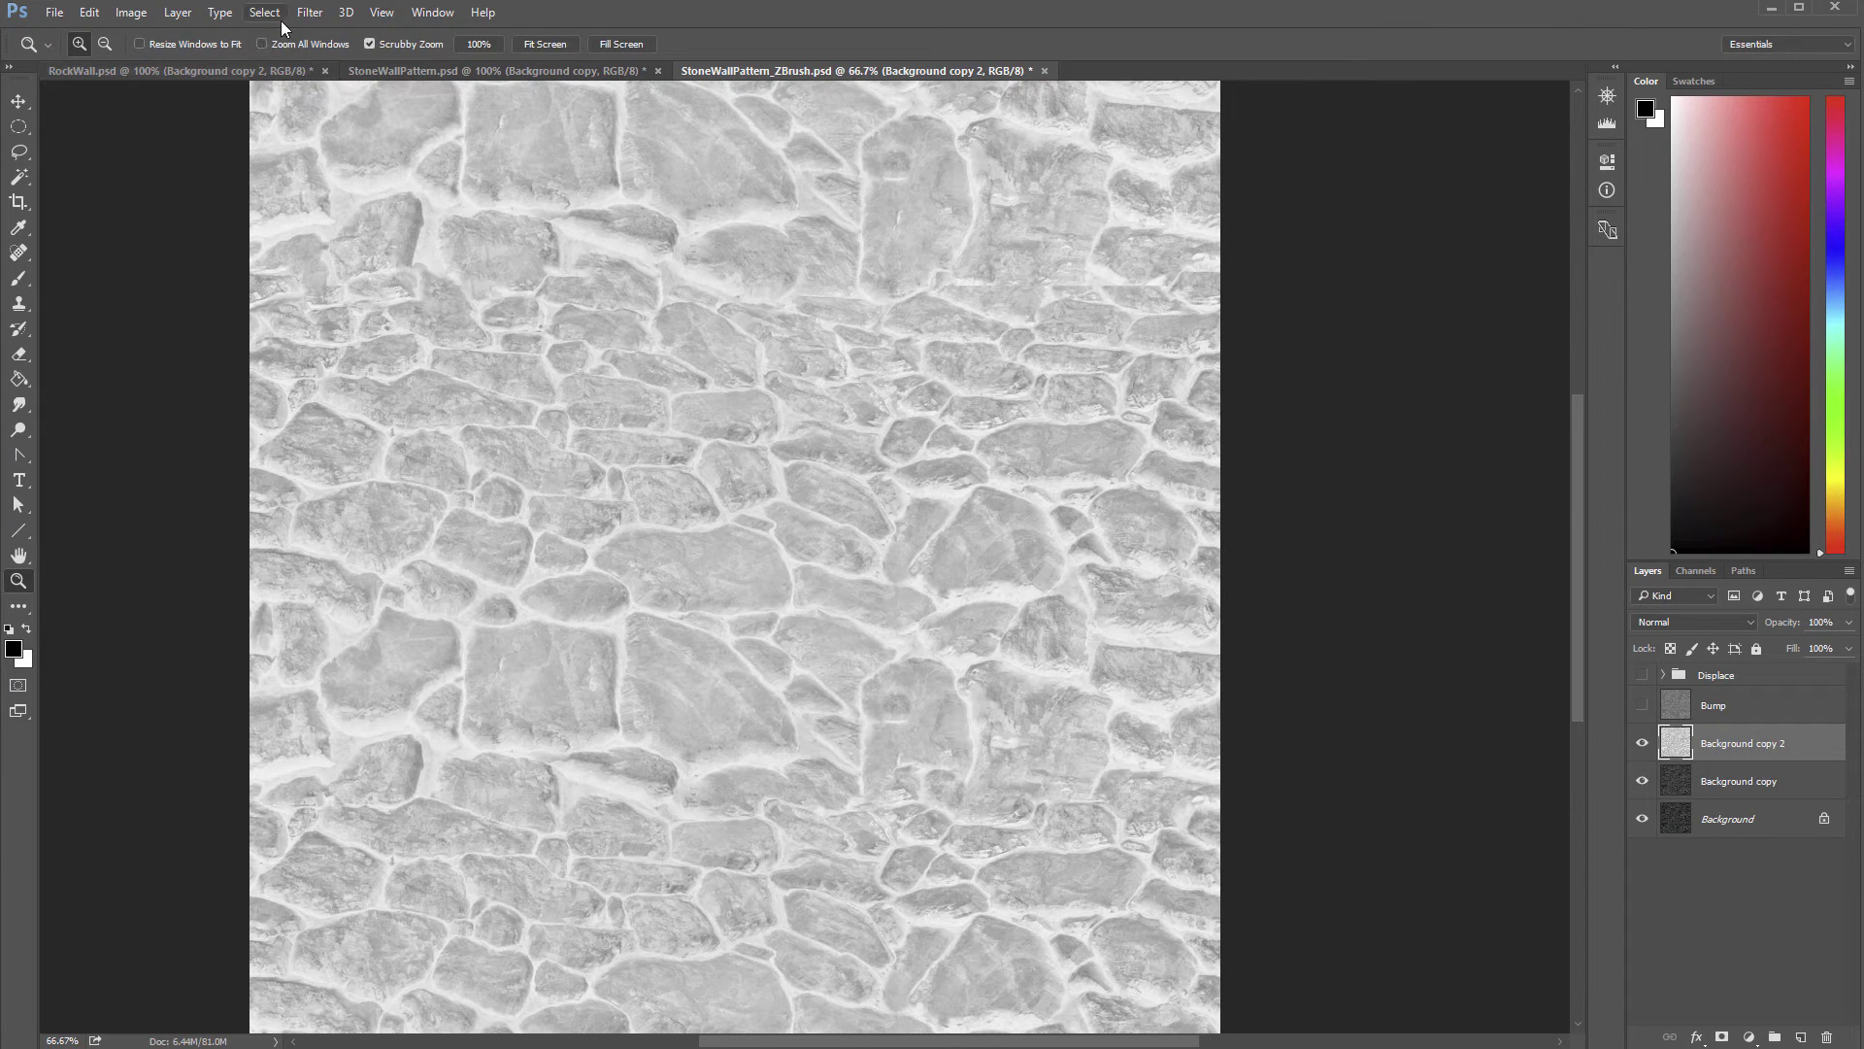
left_click(311, 14)
Step: Apply a 7.4 px Gaussian Blur, then Levels with input values 0, 0.21 and 231
mouse_move(376, 227)
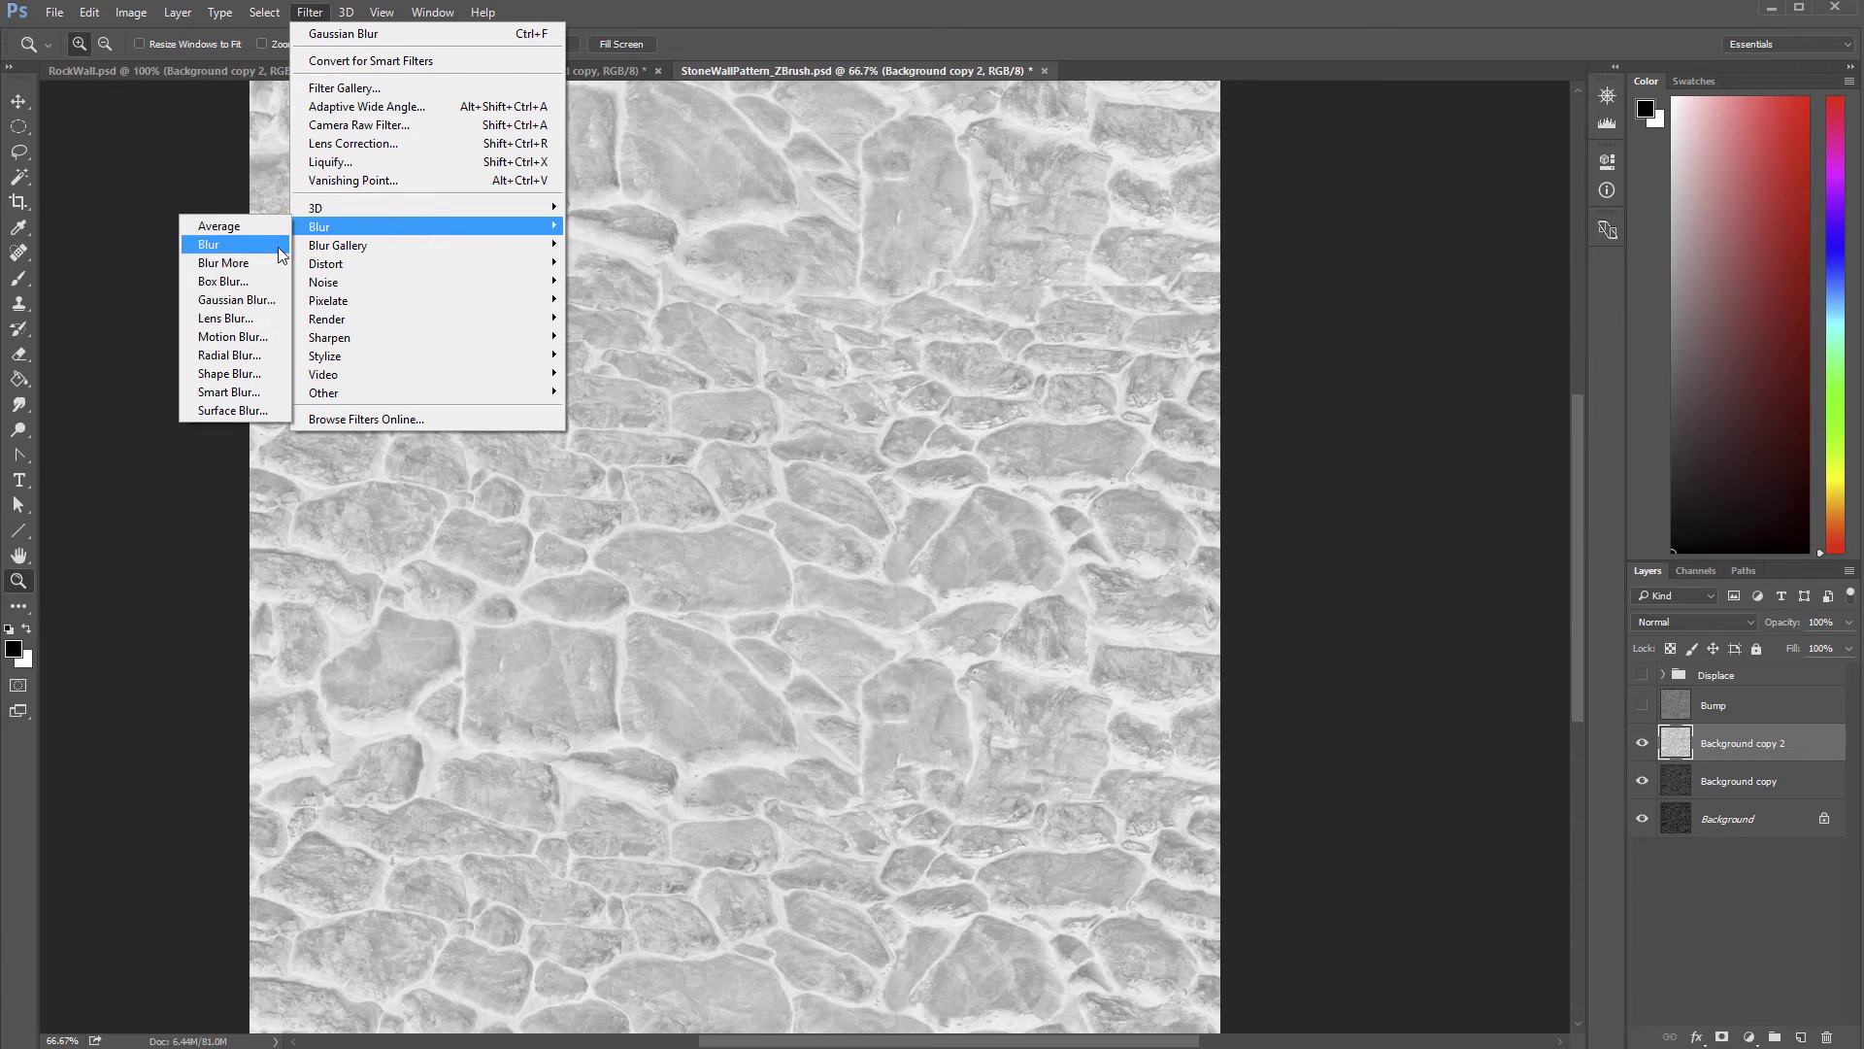
left_click(261, 307)
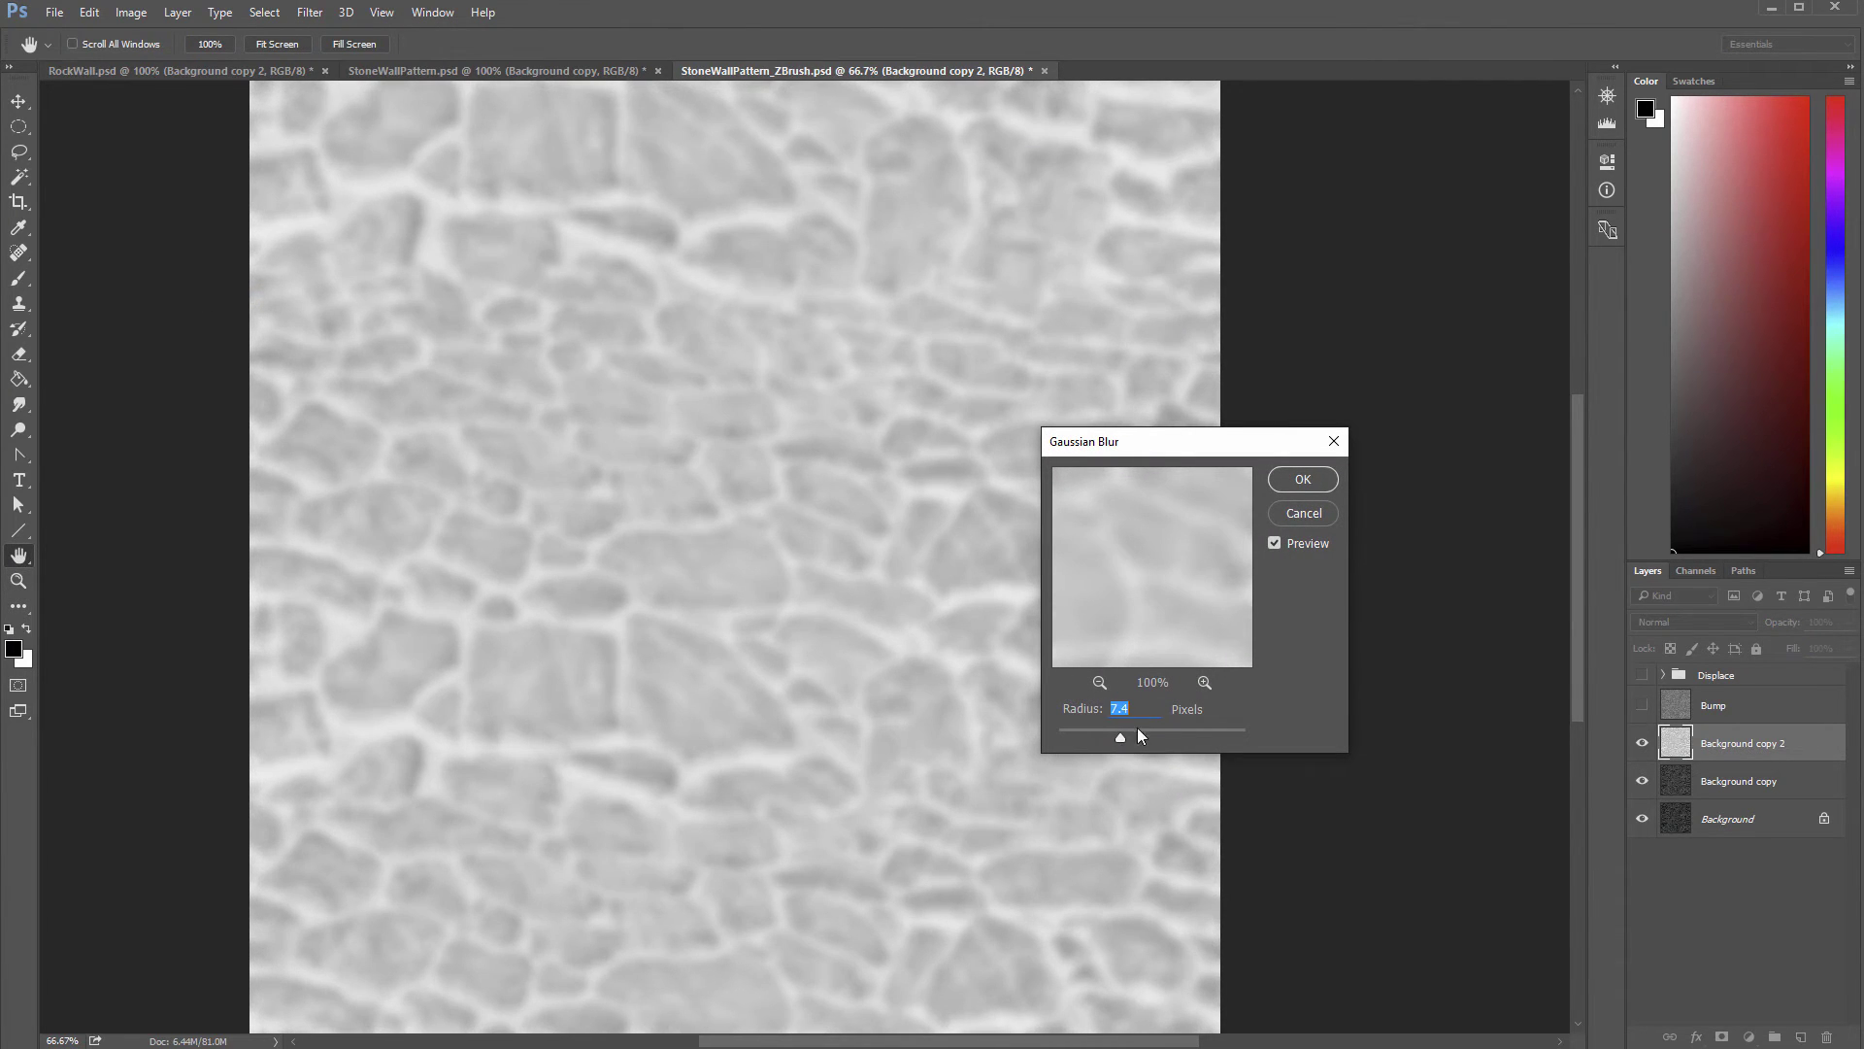
left_click(144, 14)
mouse_move(132, 66)
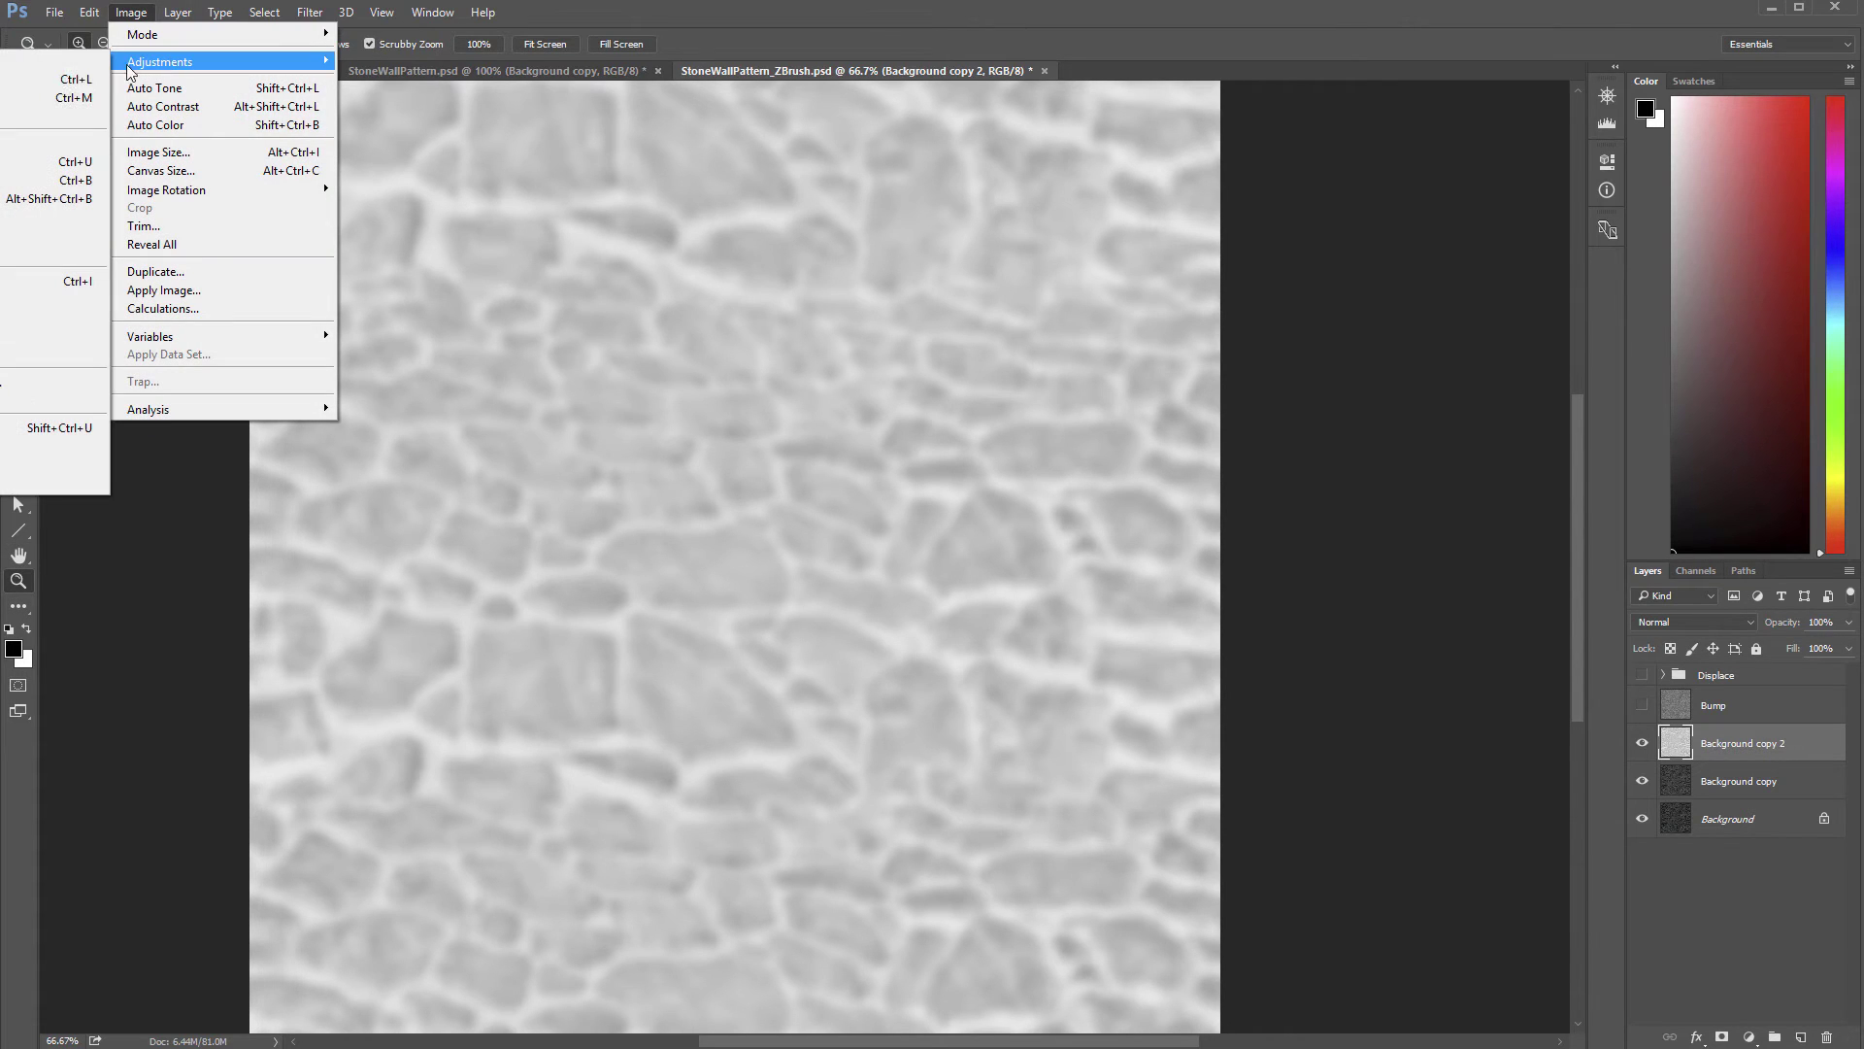
left_click(58, 80)
left_click_drag(1309, 713, 1409, 715)
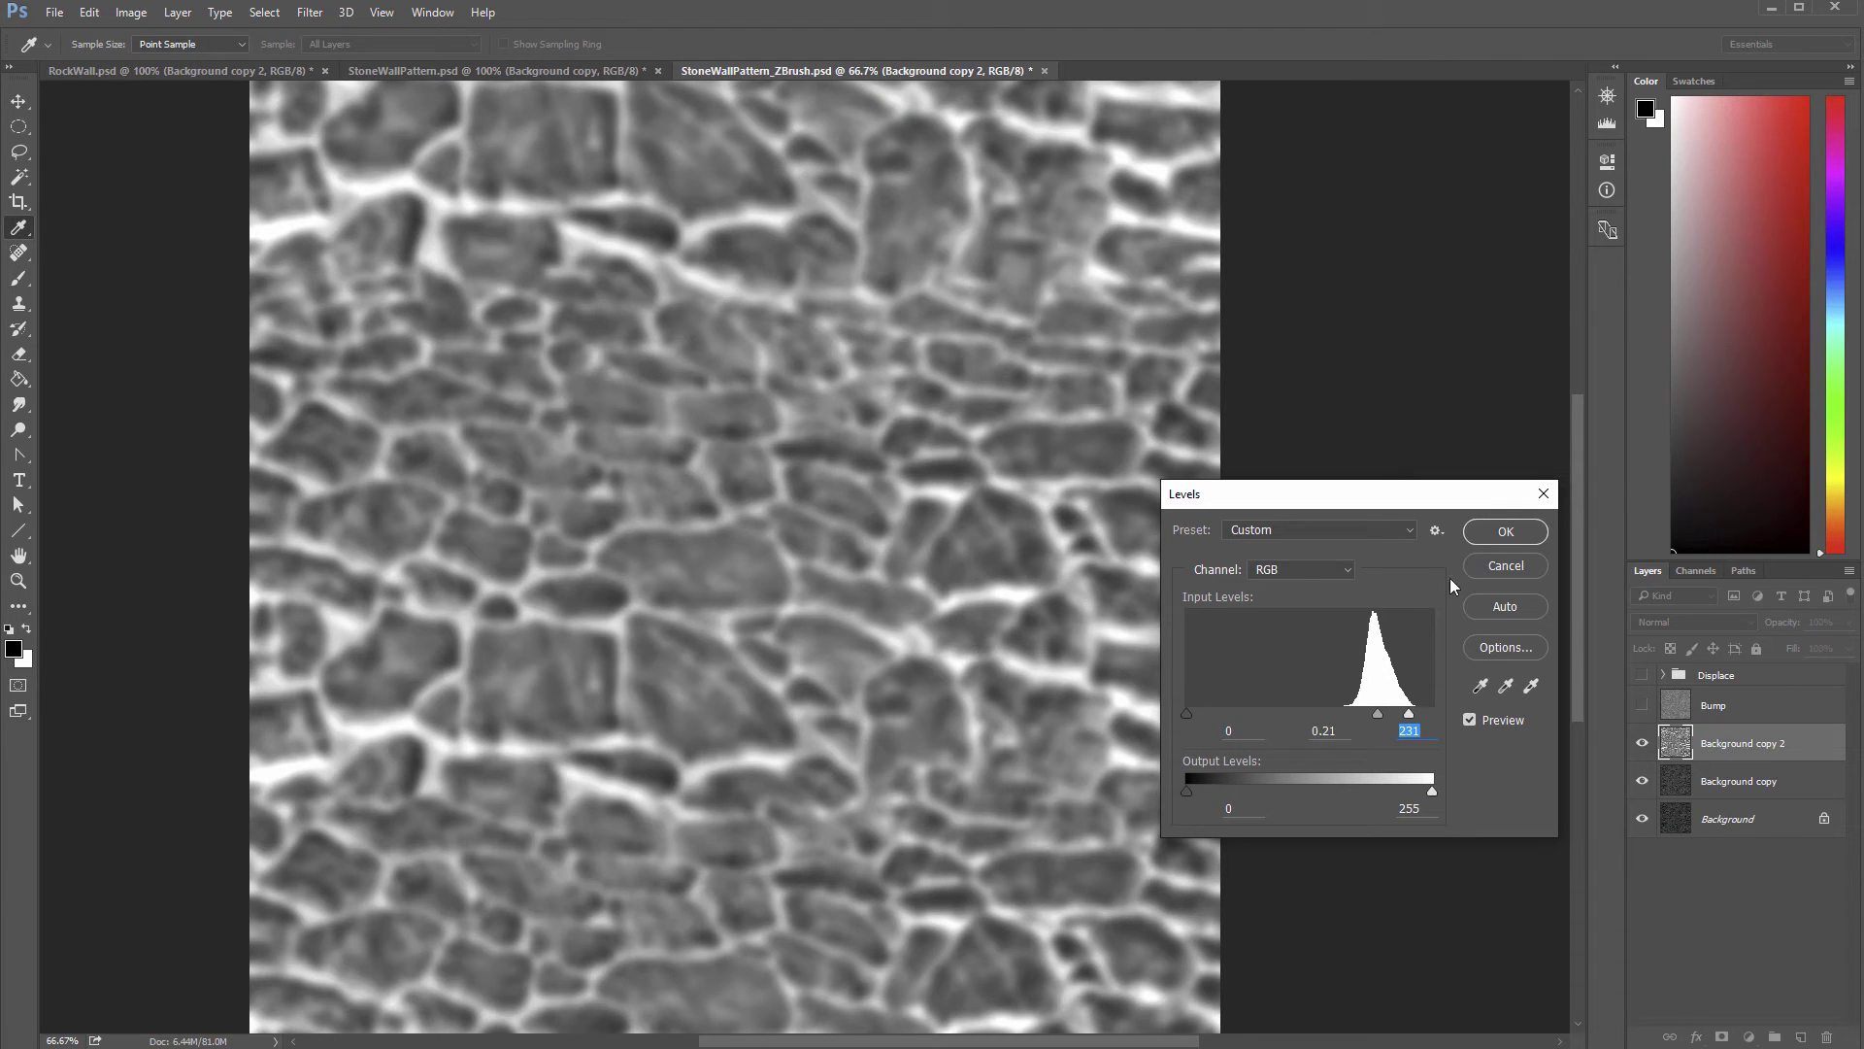
left_click(1506, 531)
Step: Try several blend modes on Background copy 2, settle on Soft Light, then hide it to compare
key("z")
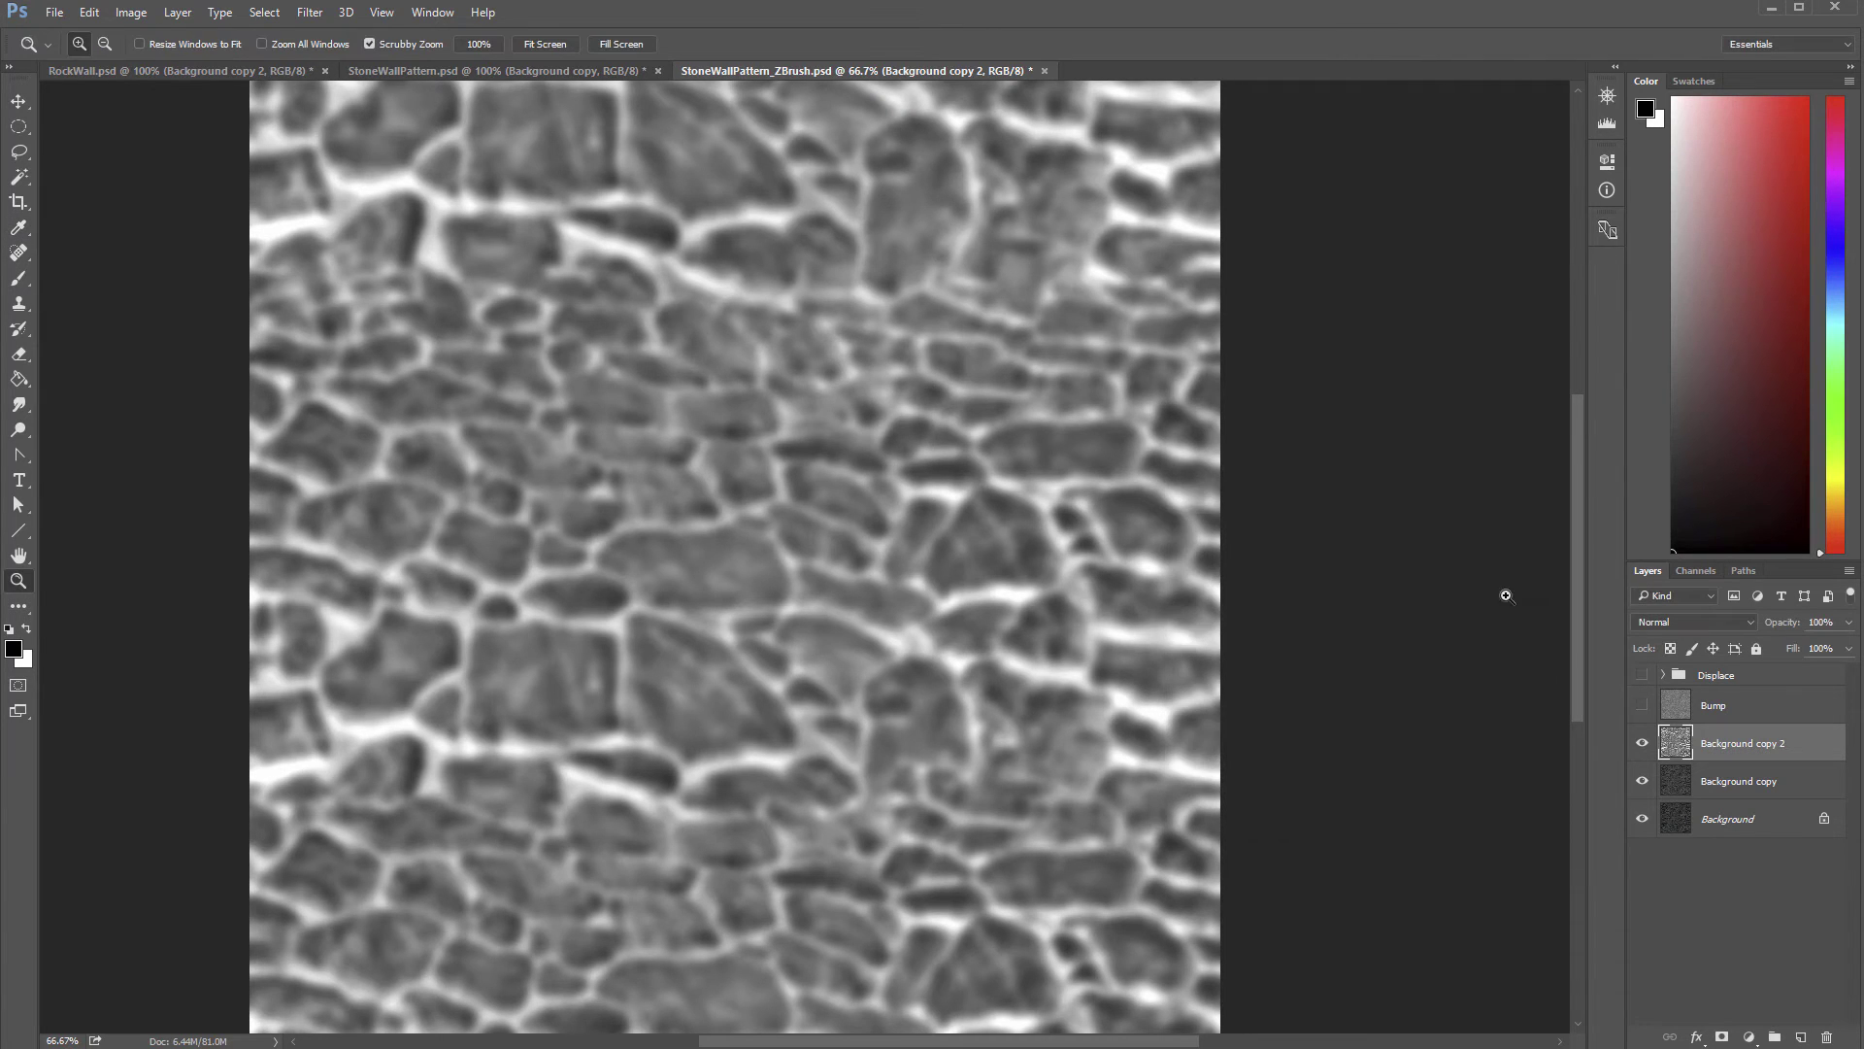
left_click(1751, 623)
left_click(1728, 672)
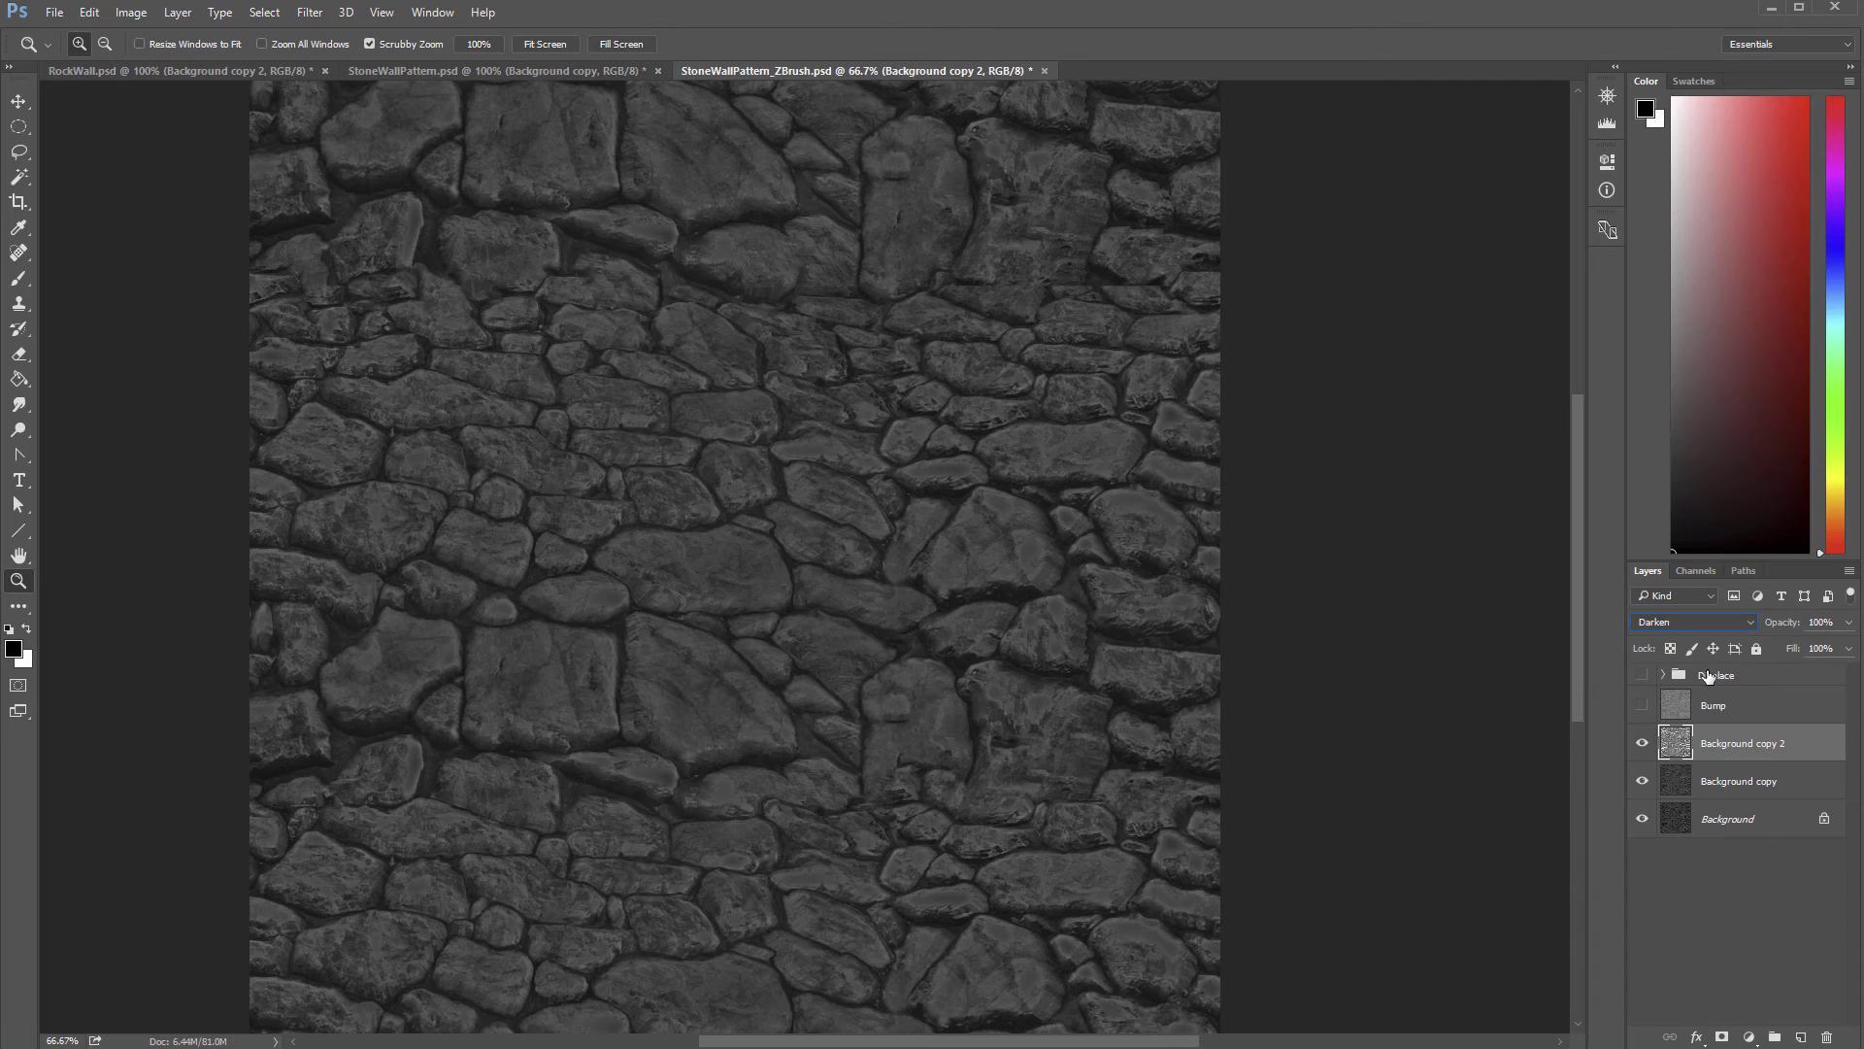
key("Down")
key("Down")
key("Down")
key("Down")
key("Down")
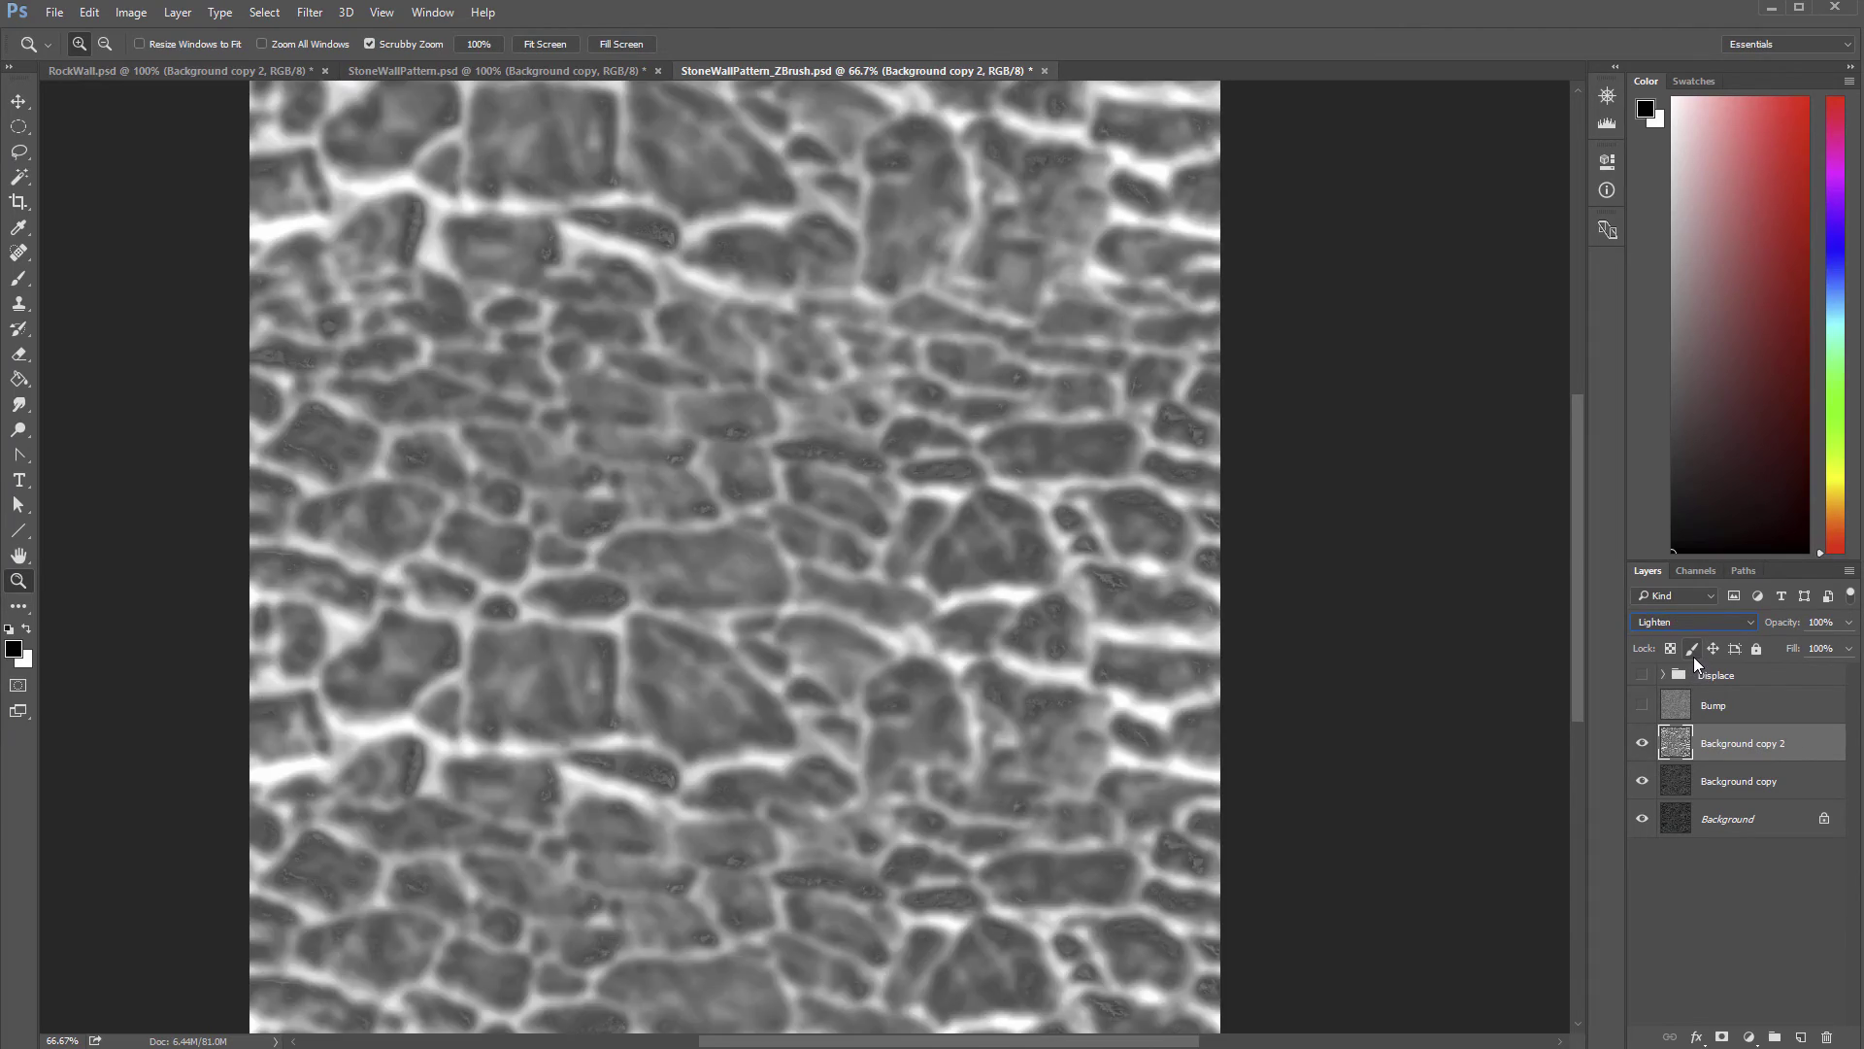
key("Down")
key("Down")
key("Down")
key("Down")
key("Down")
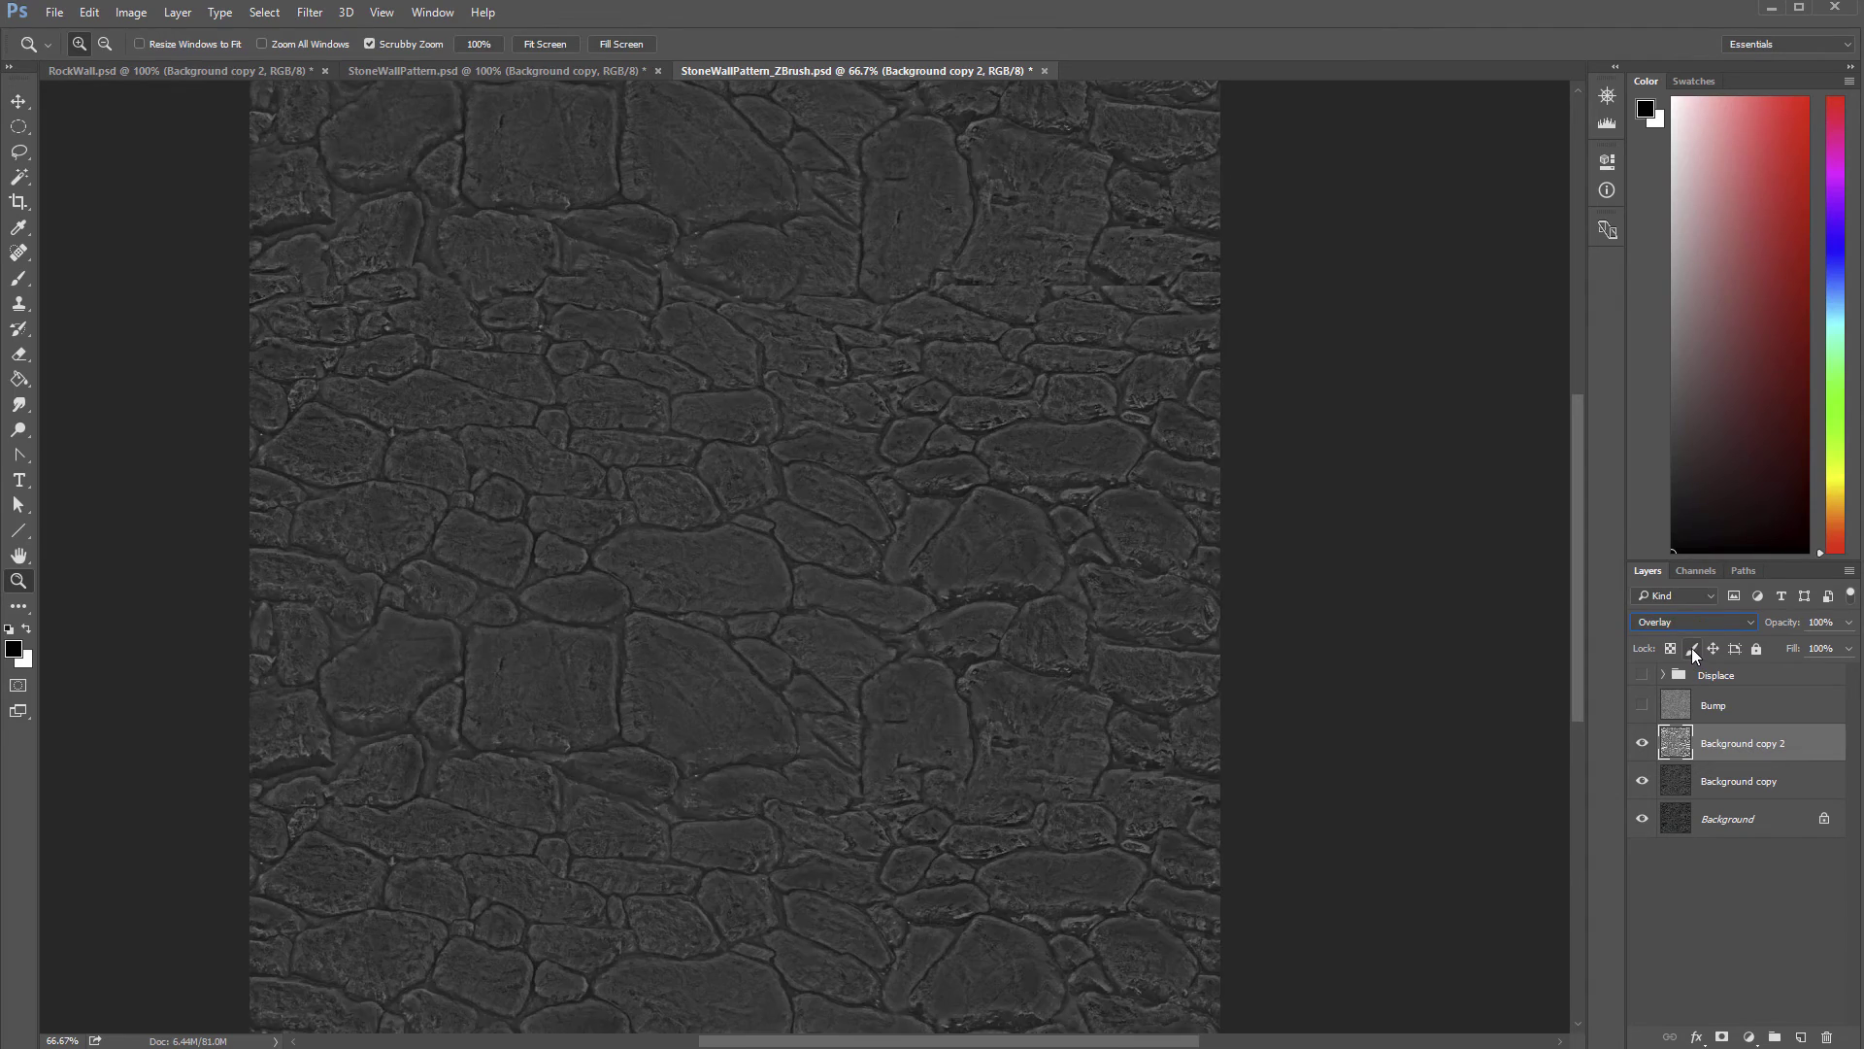
key("Down")
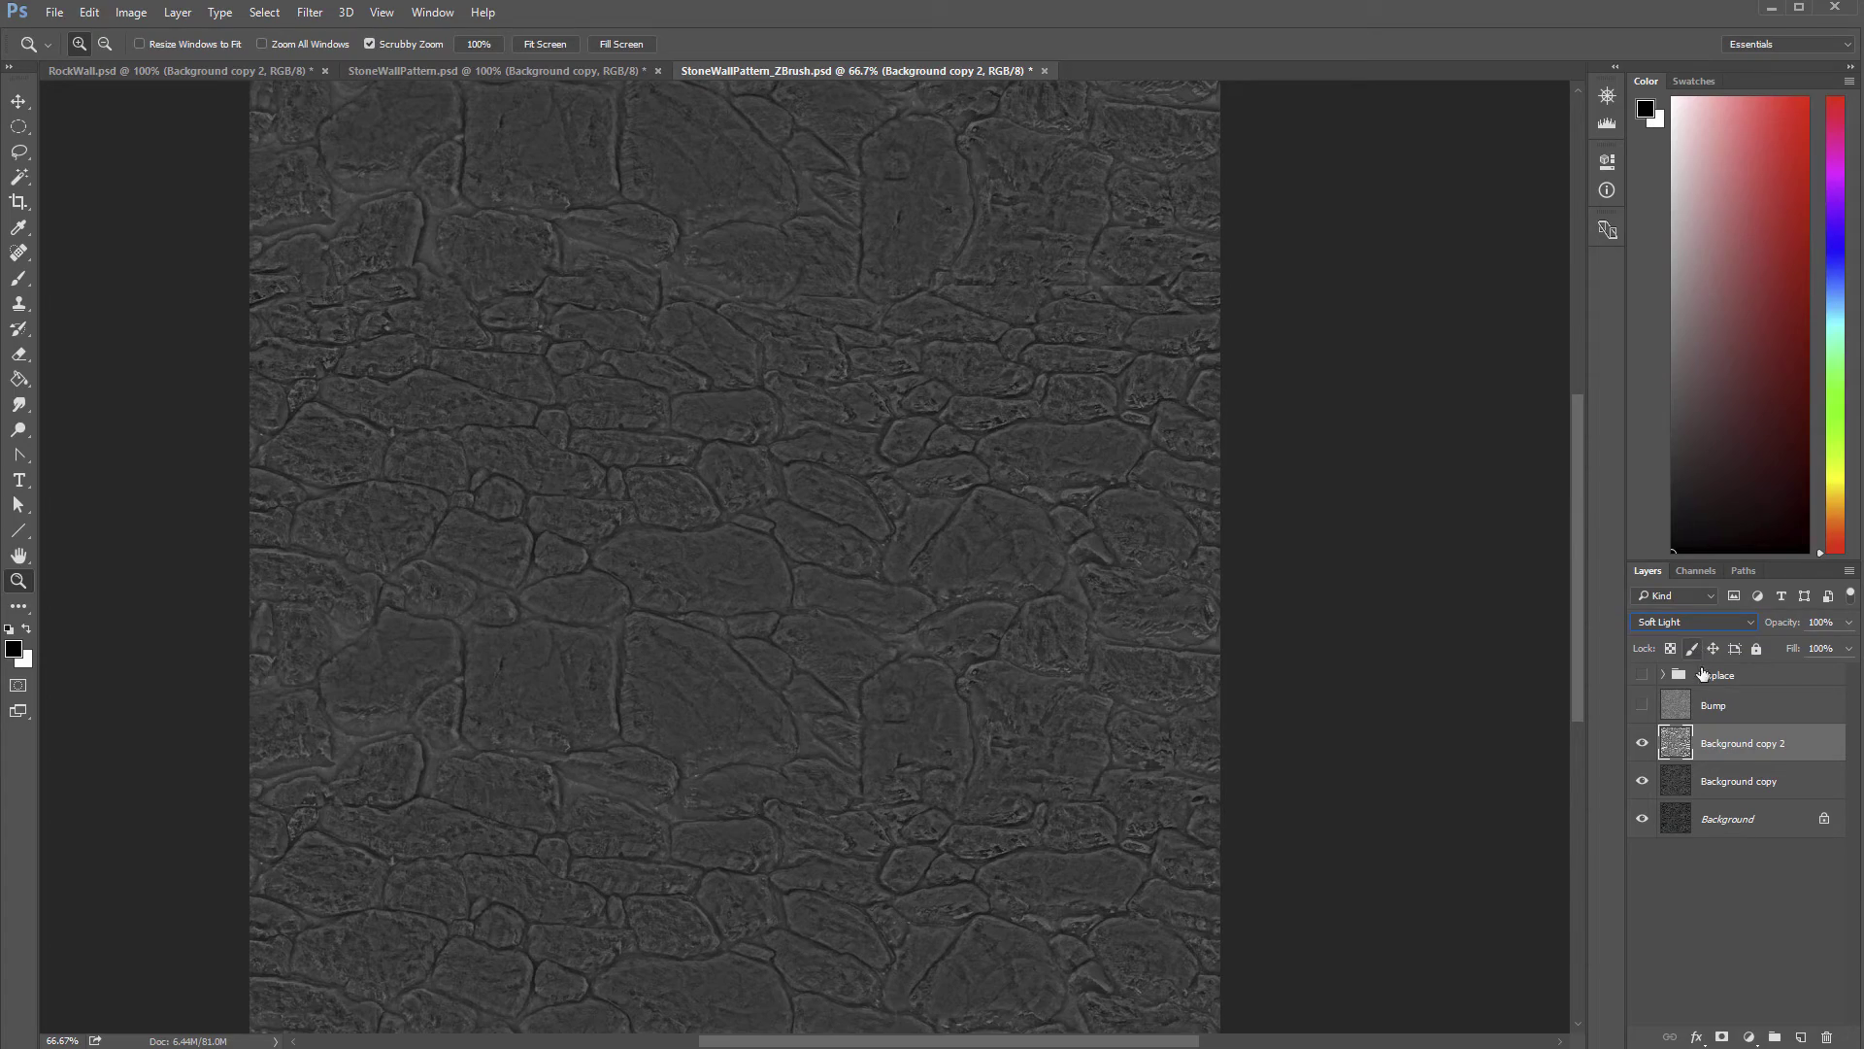
key("Down")
key("Down")
key("Down")
key("Down")
key("Down")
key("Down")
key("Down")
key("Down")
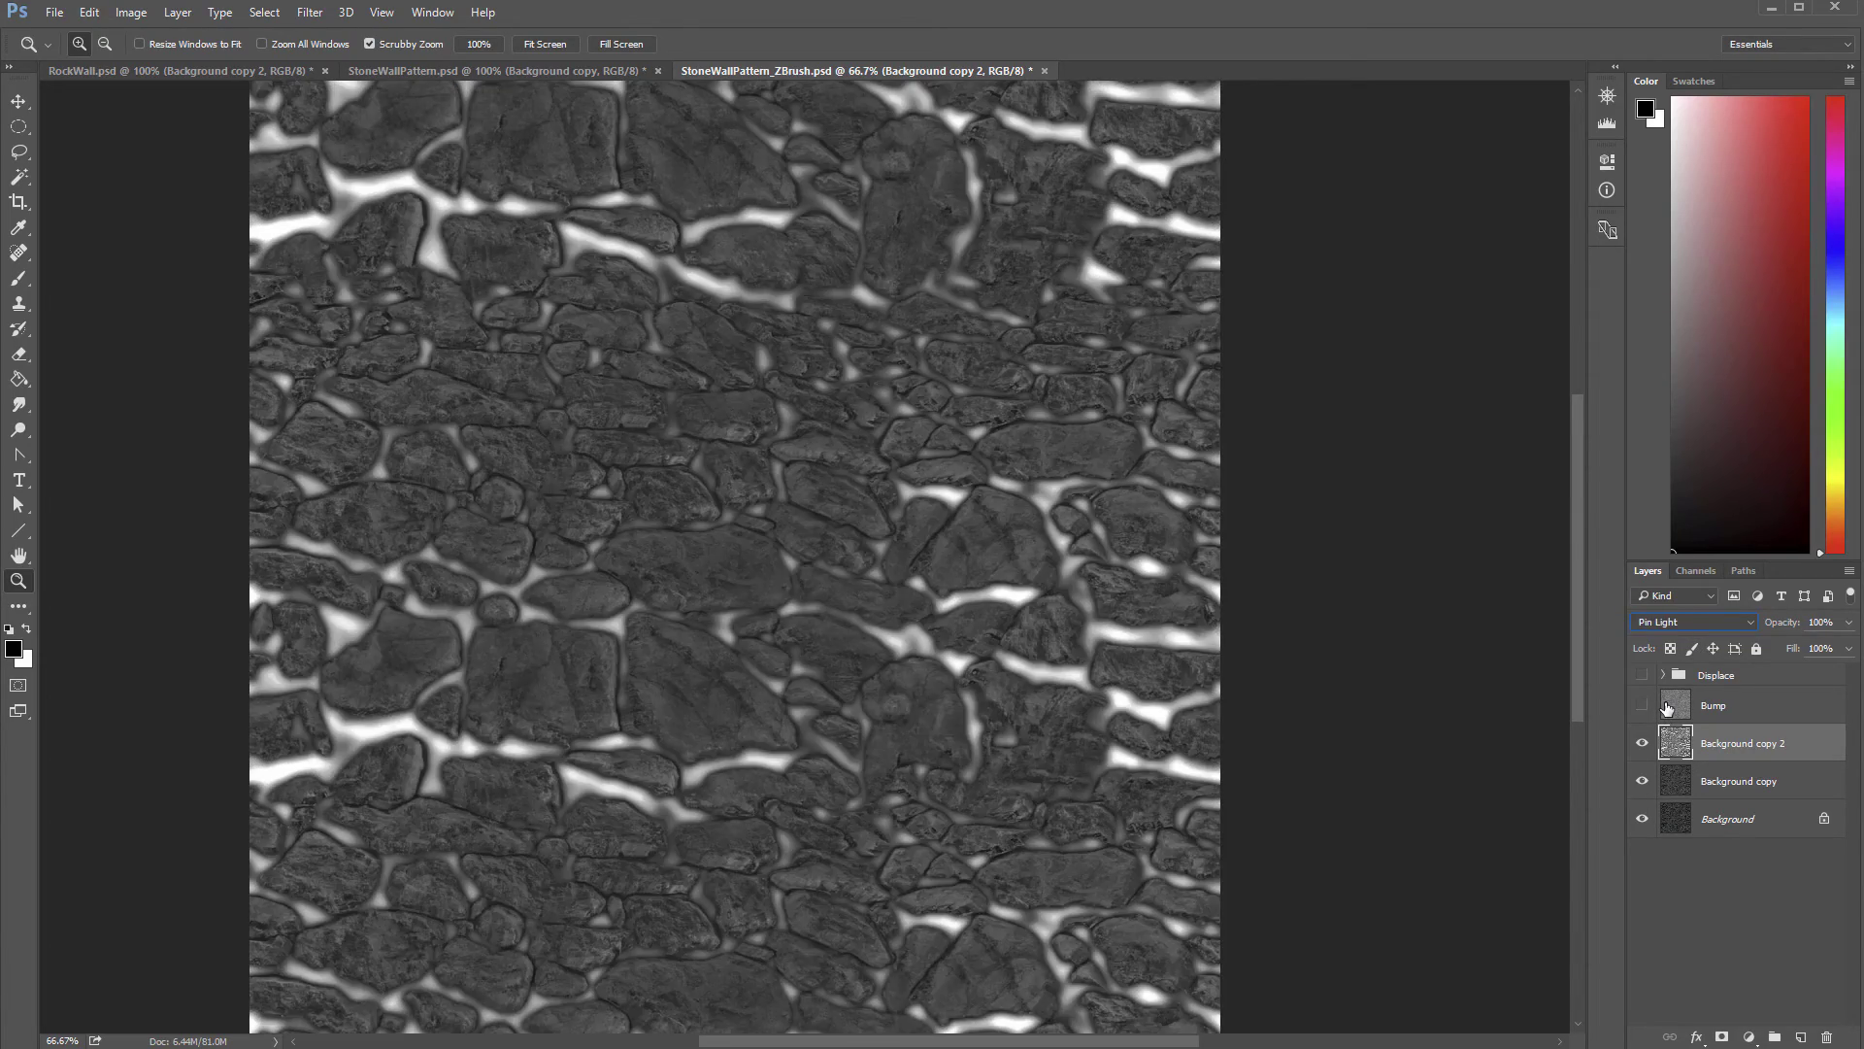
key("Down")
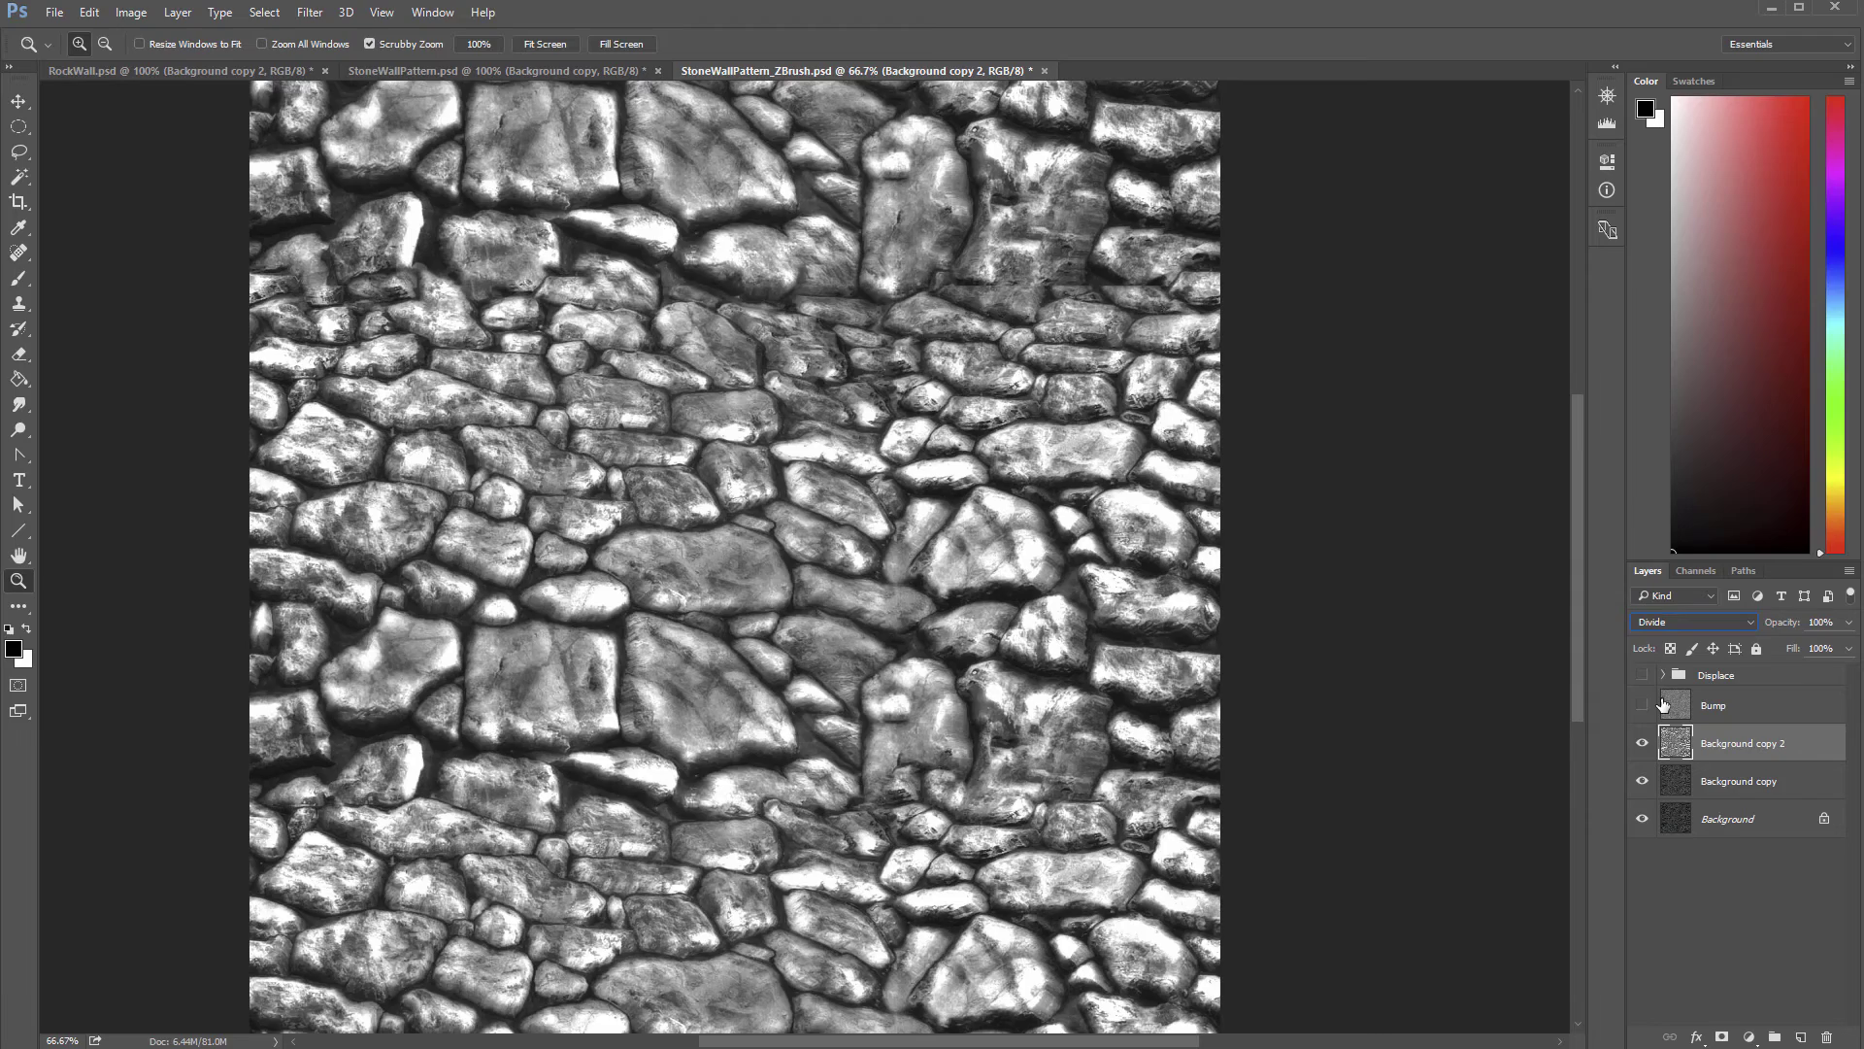
key("Down")
key("Down")
key("Down")
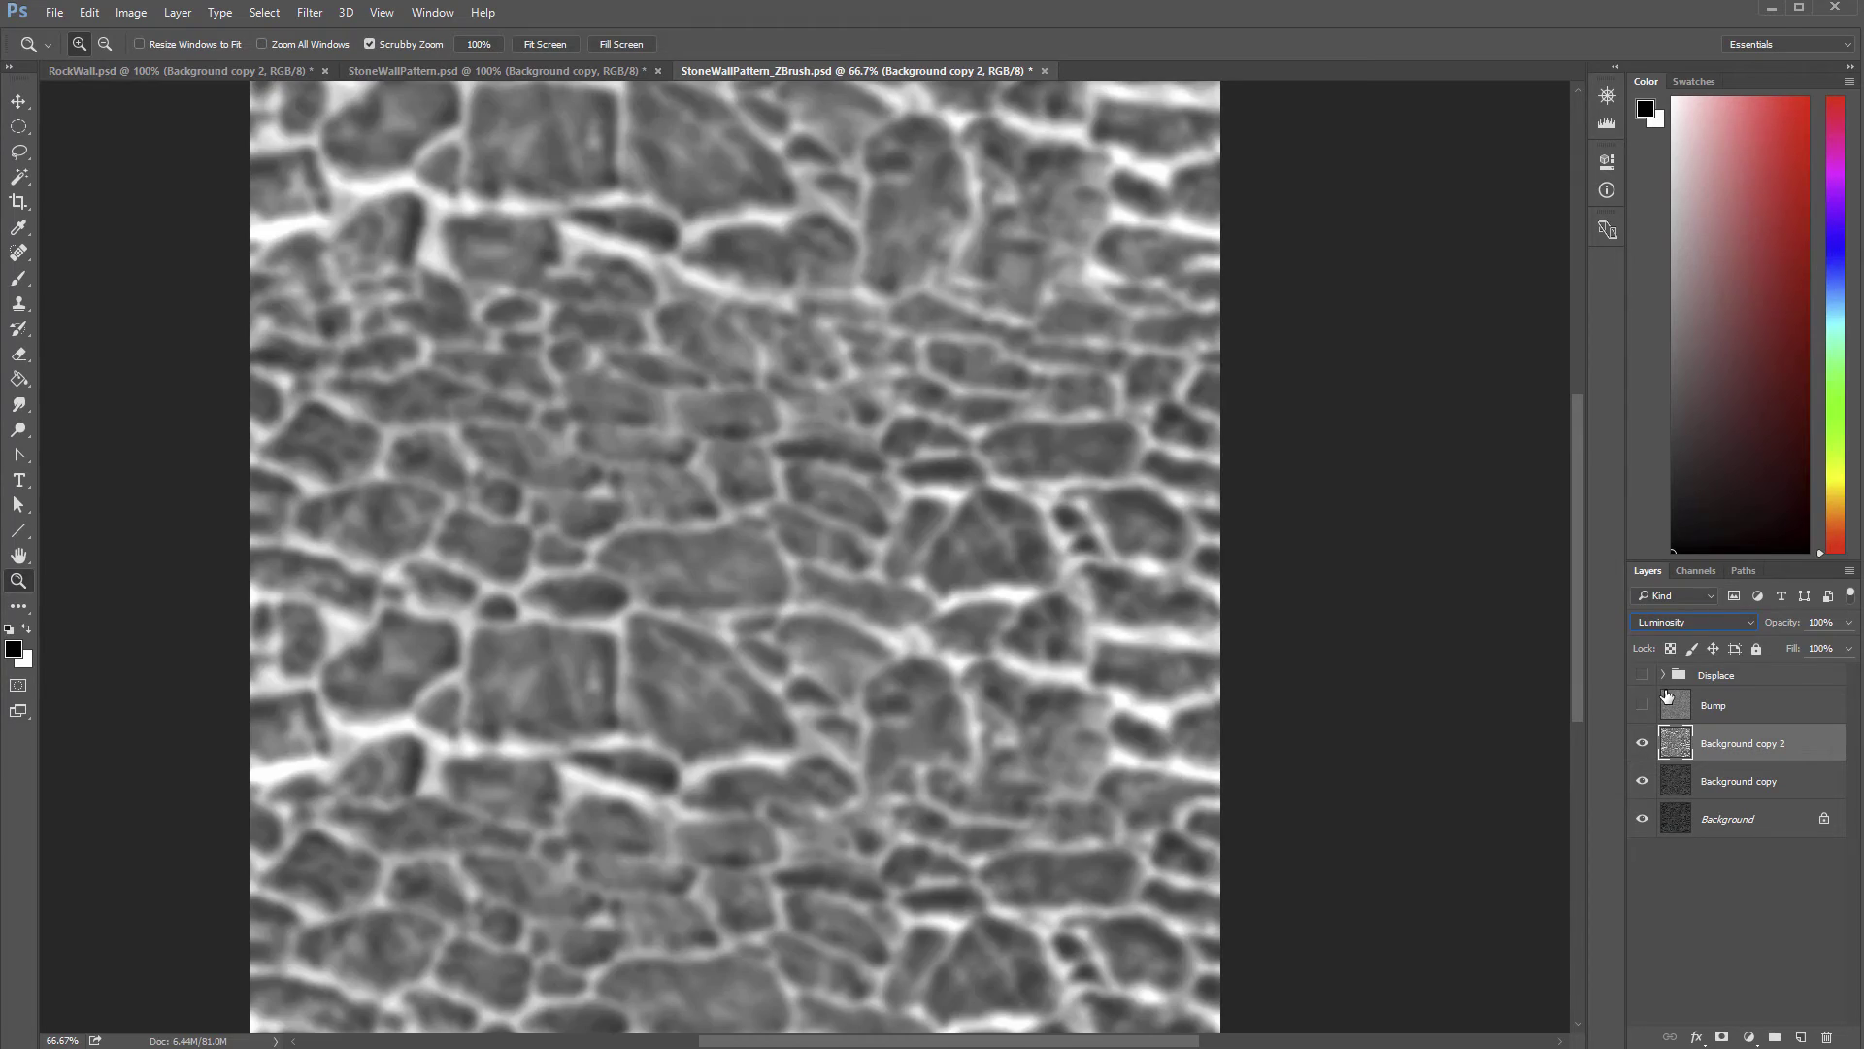
key("Up")
key("Up")
key("Up")
key("Up")
key("Up")
key("Up")
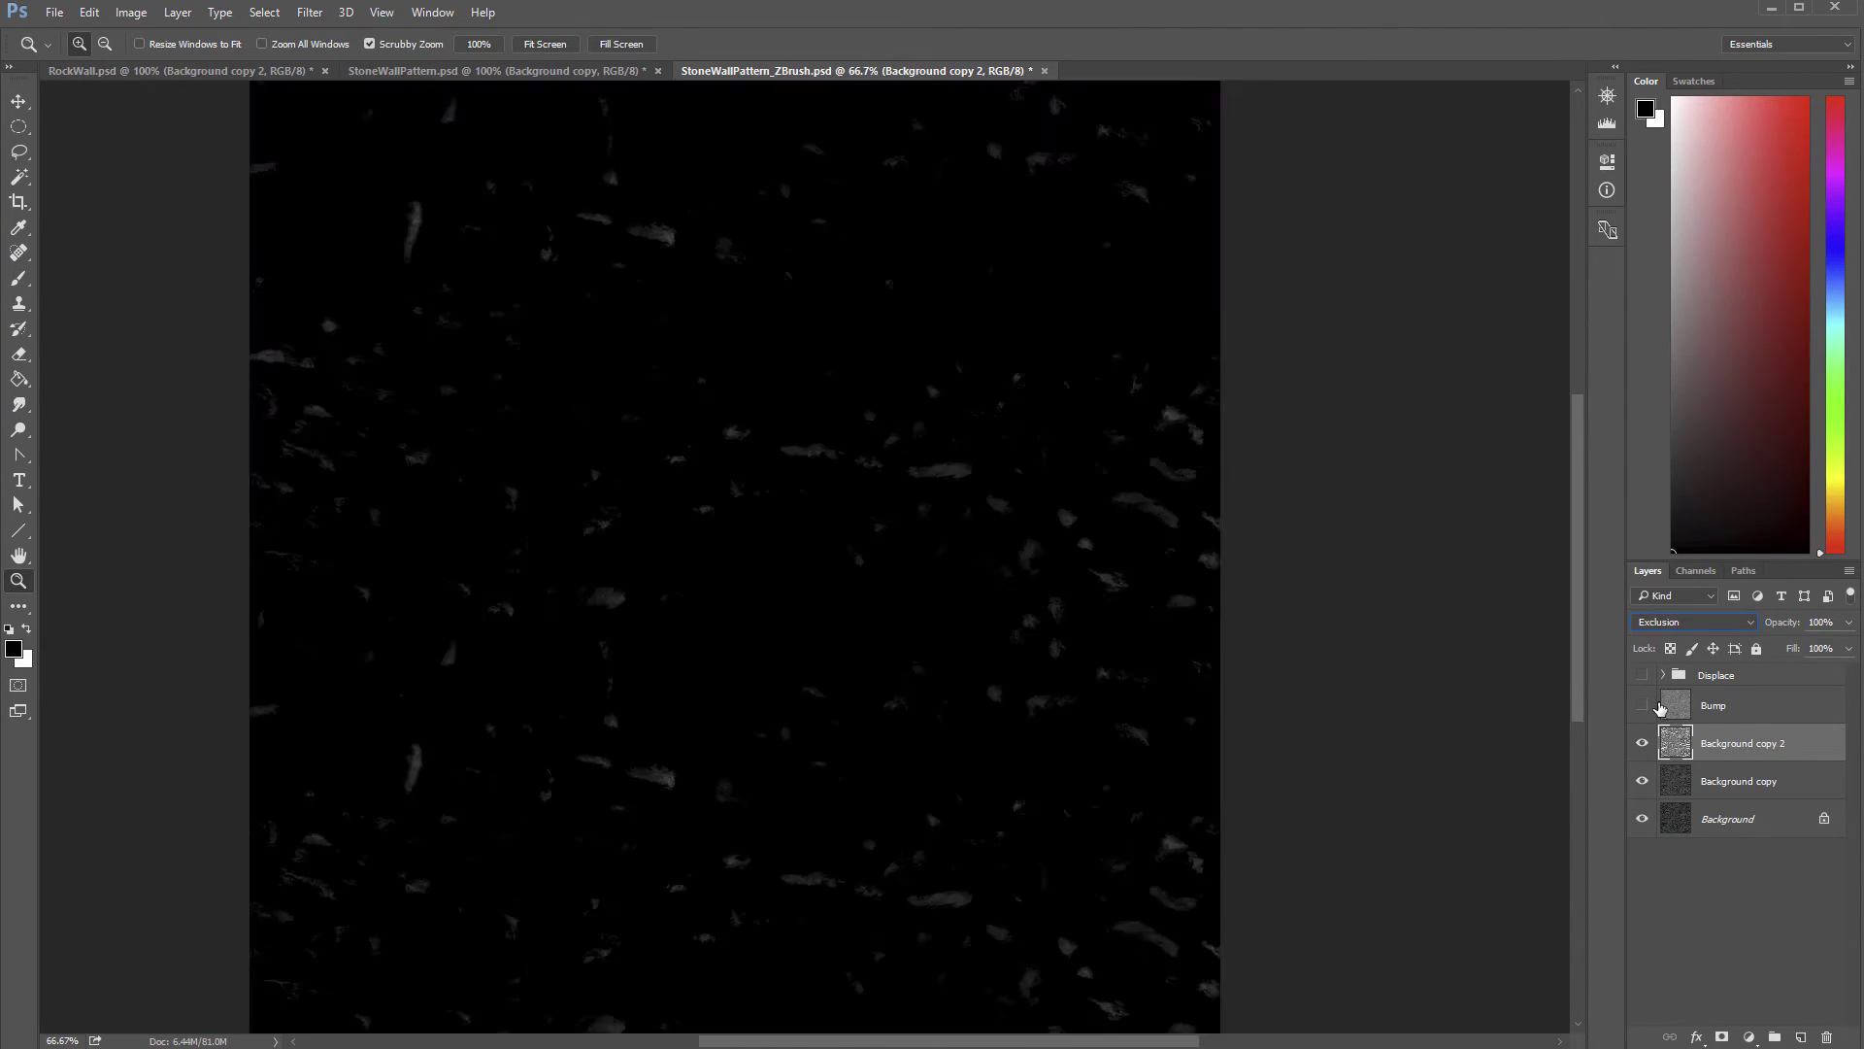
key("Up")
key("Up")
key("Up")
key("Up")
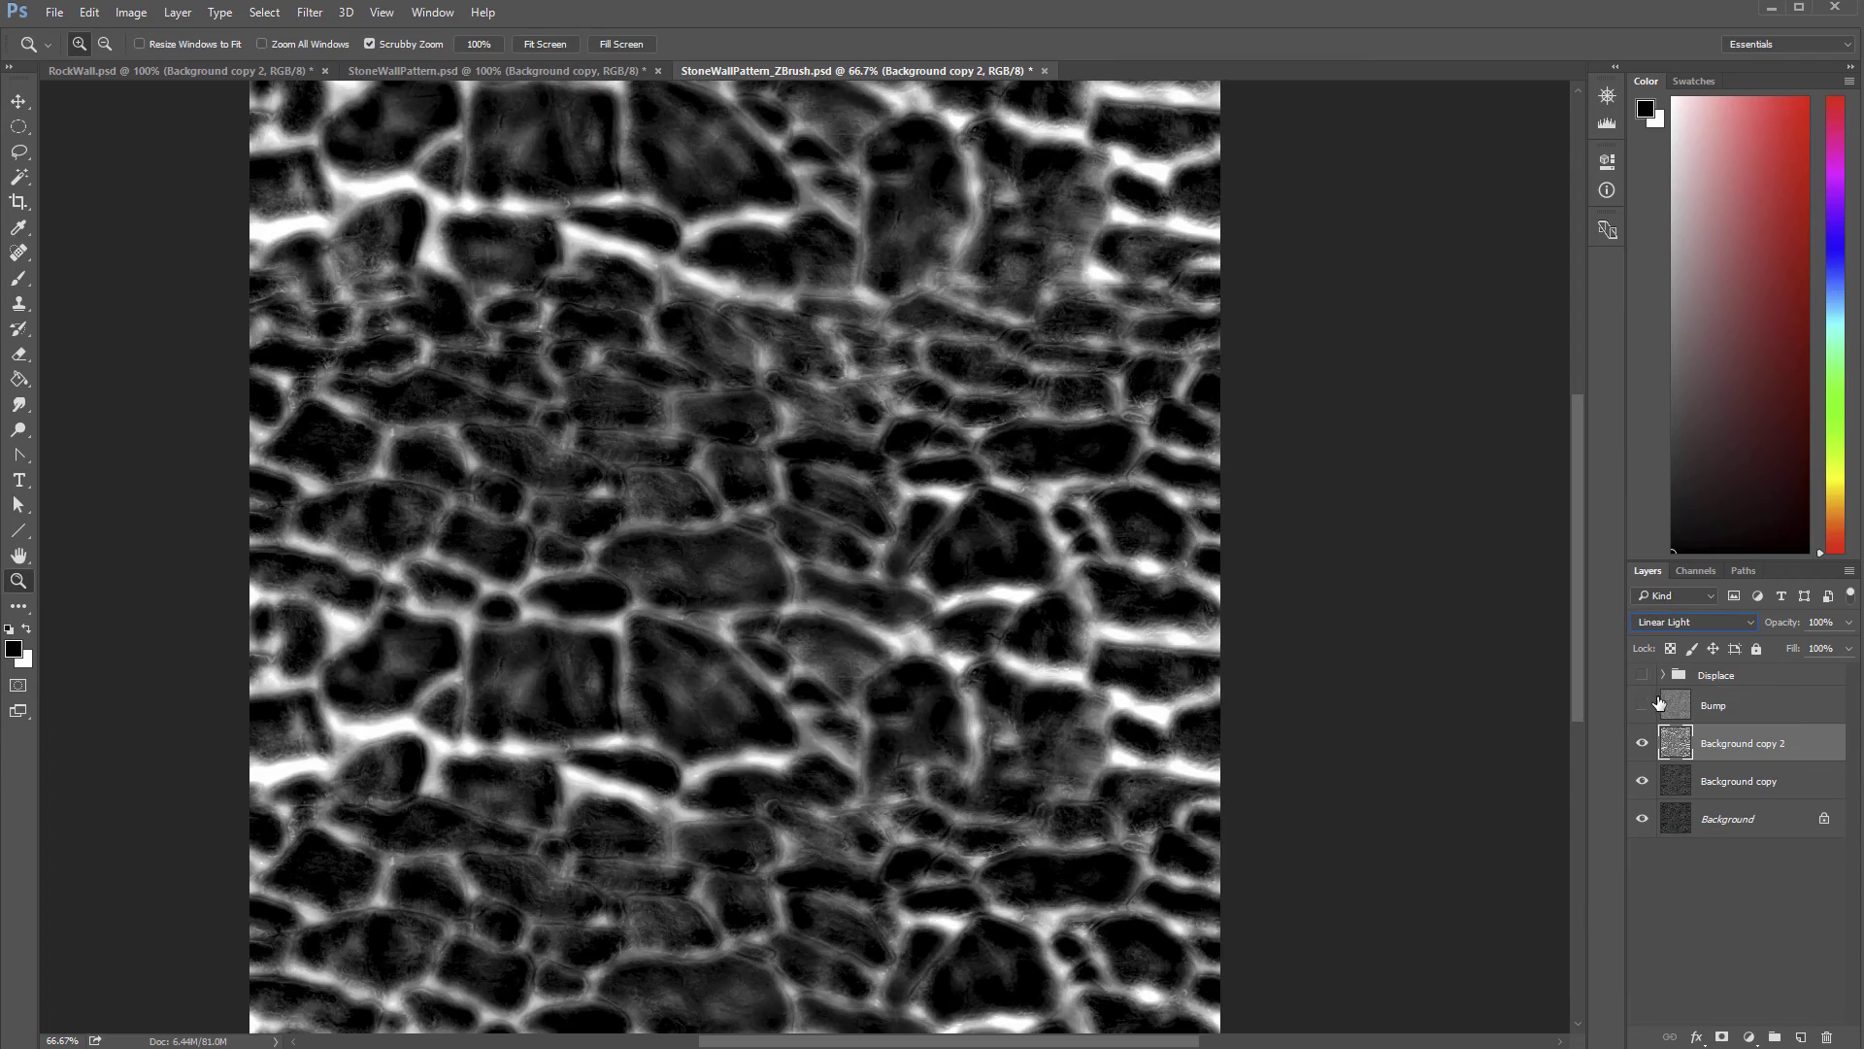
key("Up")
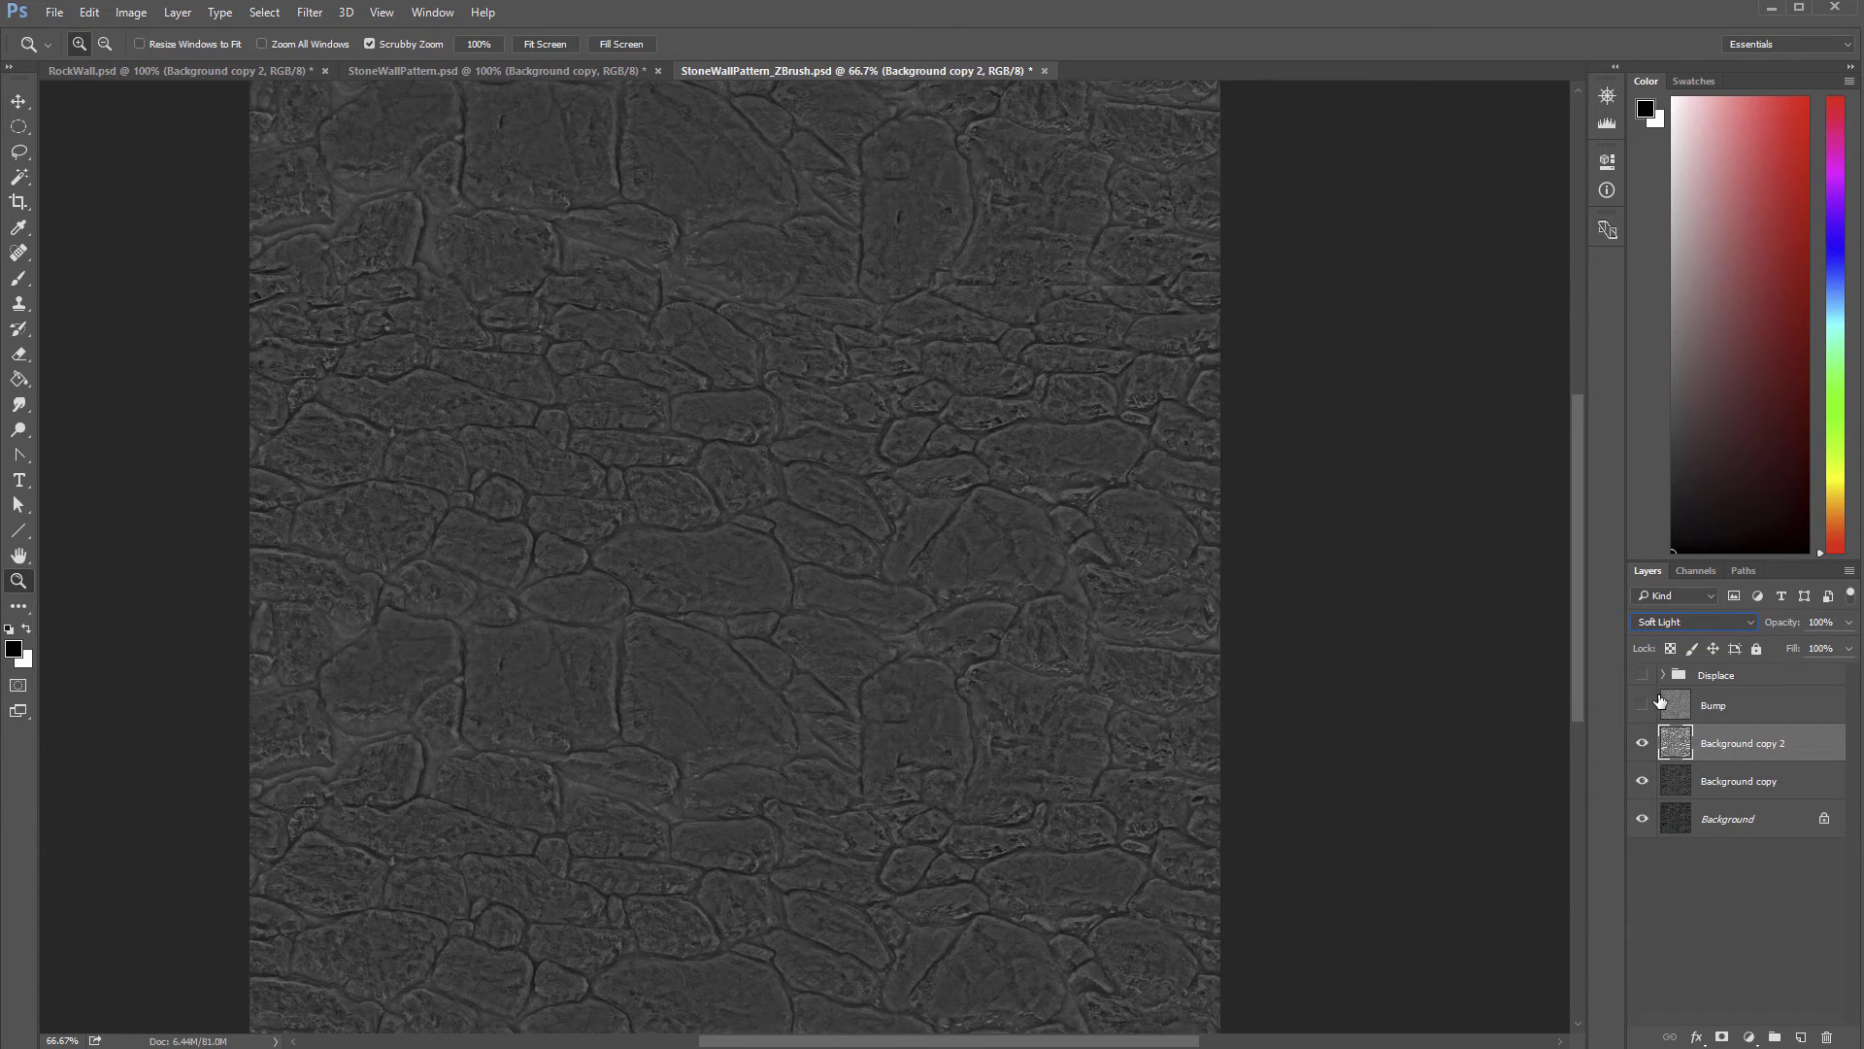
left_click(1642, 743)
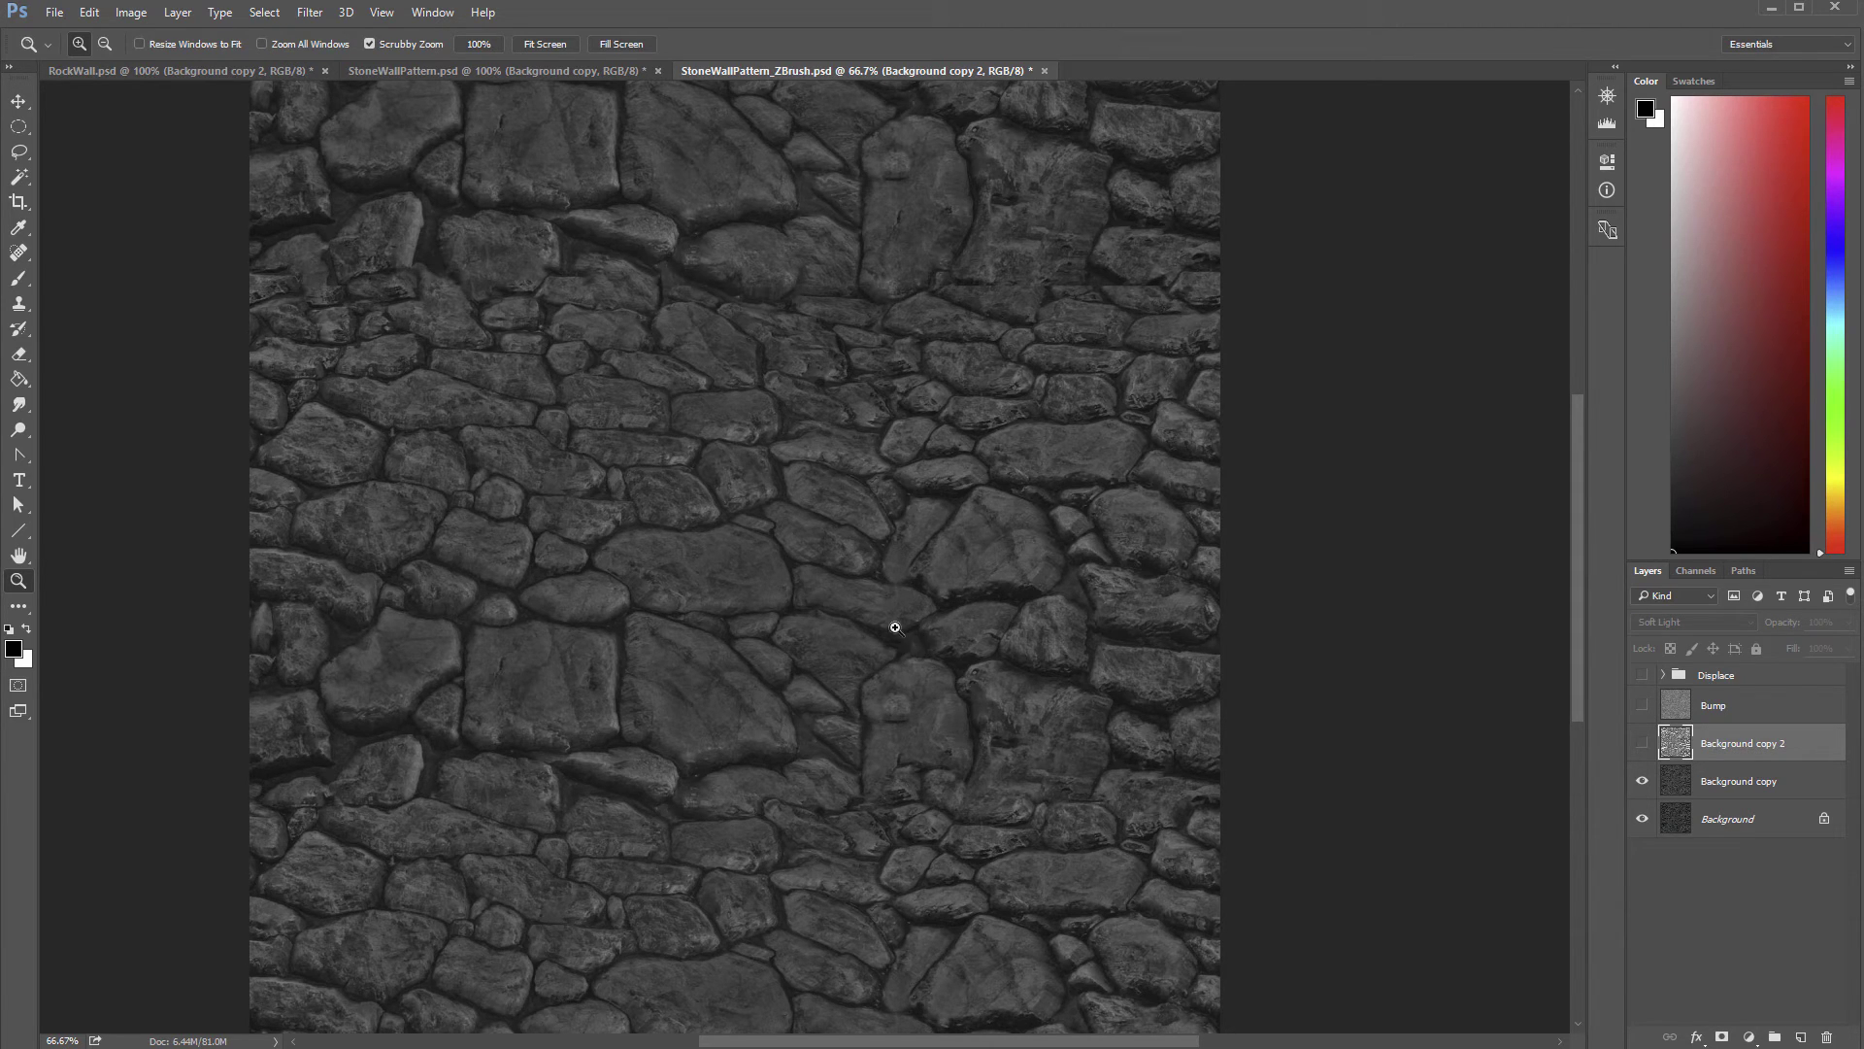
Step: Show Background copy 2, zoom in to 200%, and trial 80% opacity before restoring 100%
left_click(1642, 746)
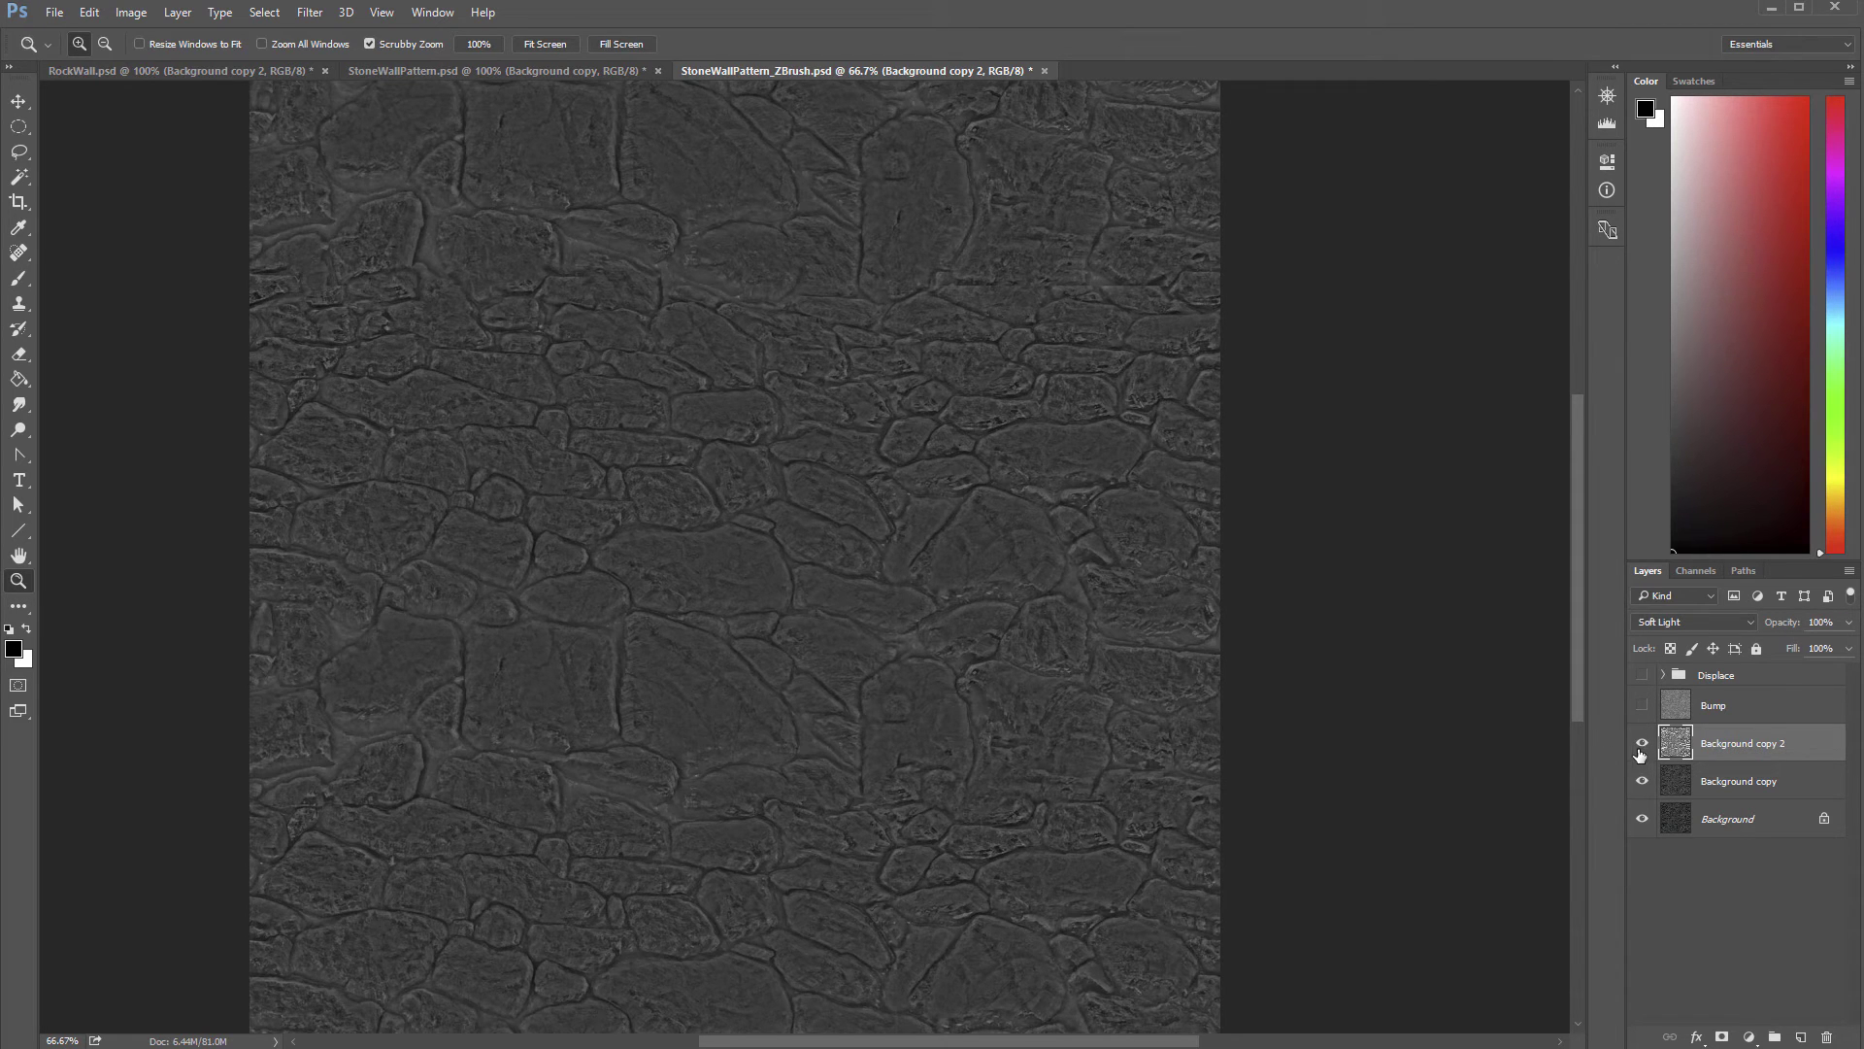
left_click(1014, 648)
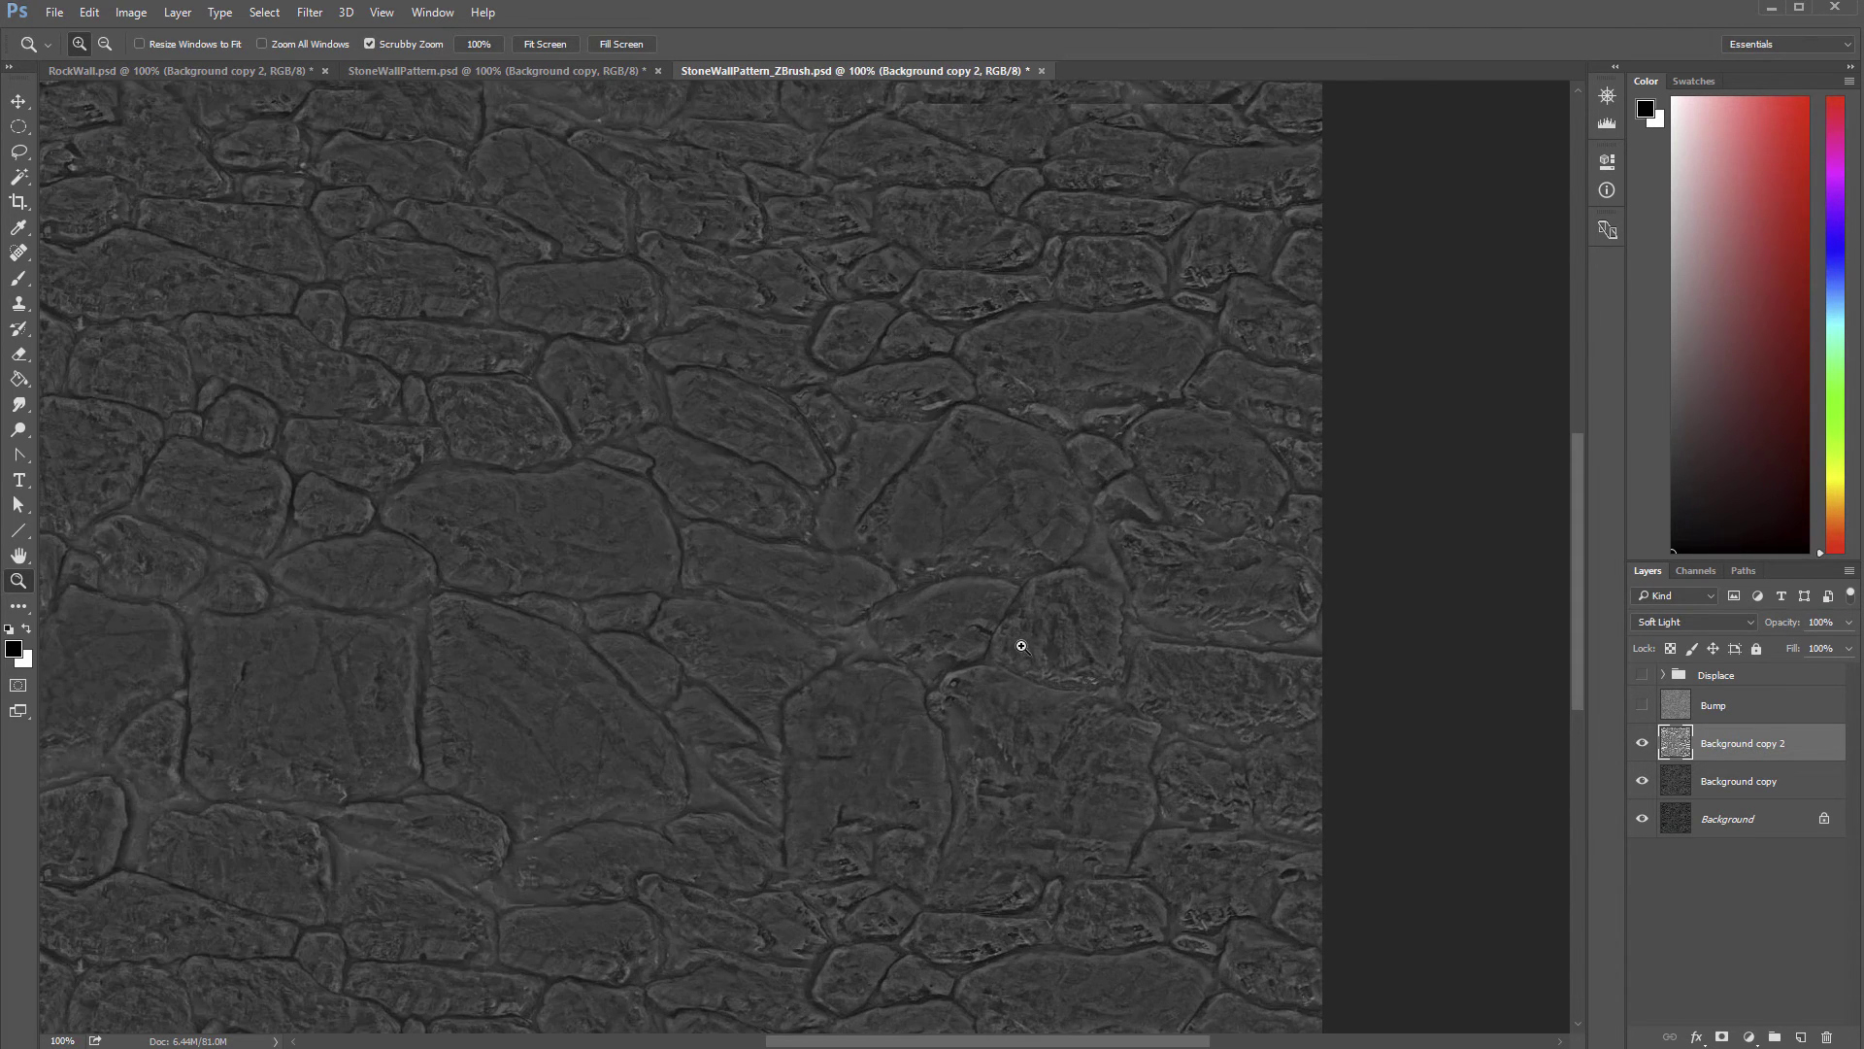
left_click(1030, 652)
left_click(1848, 622)
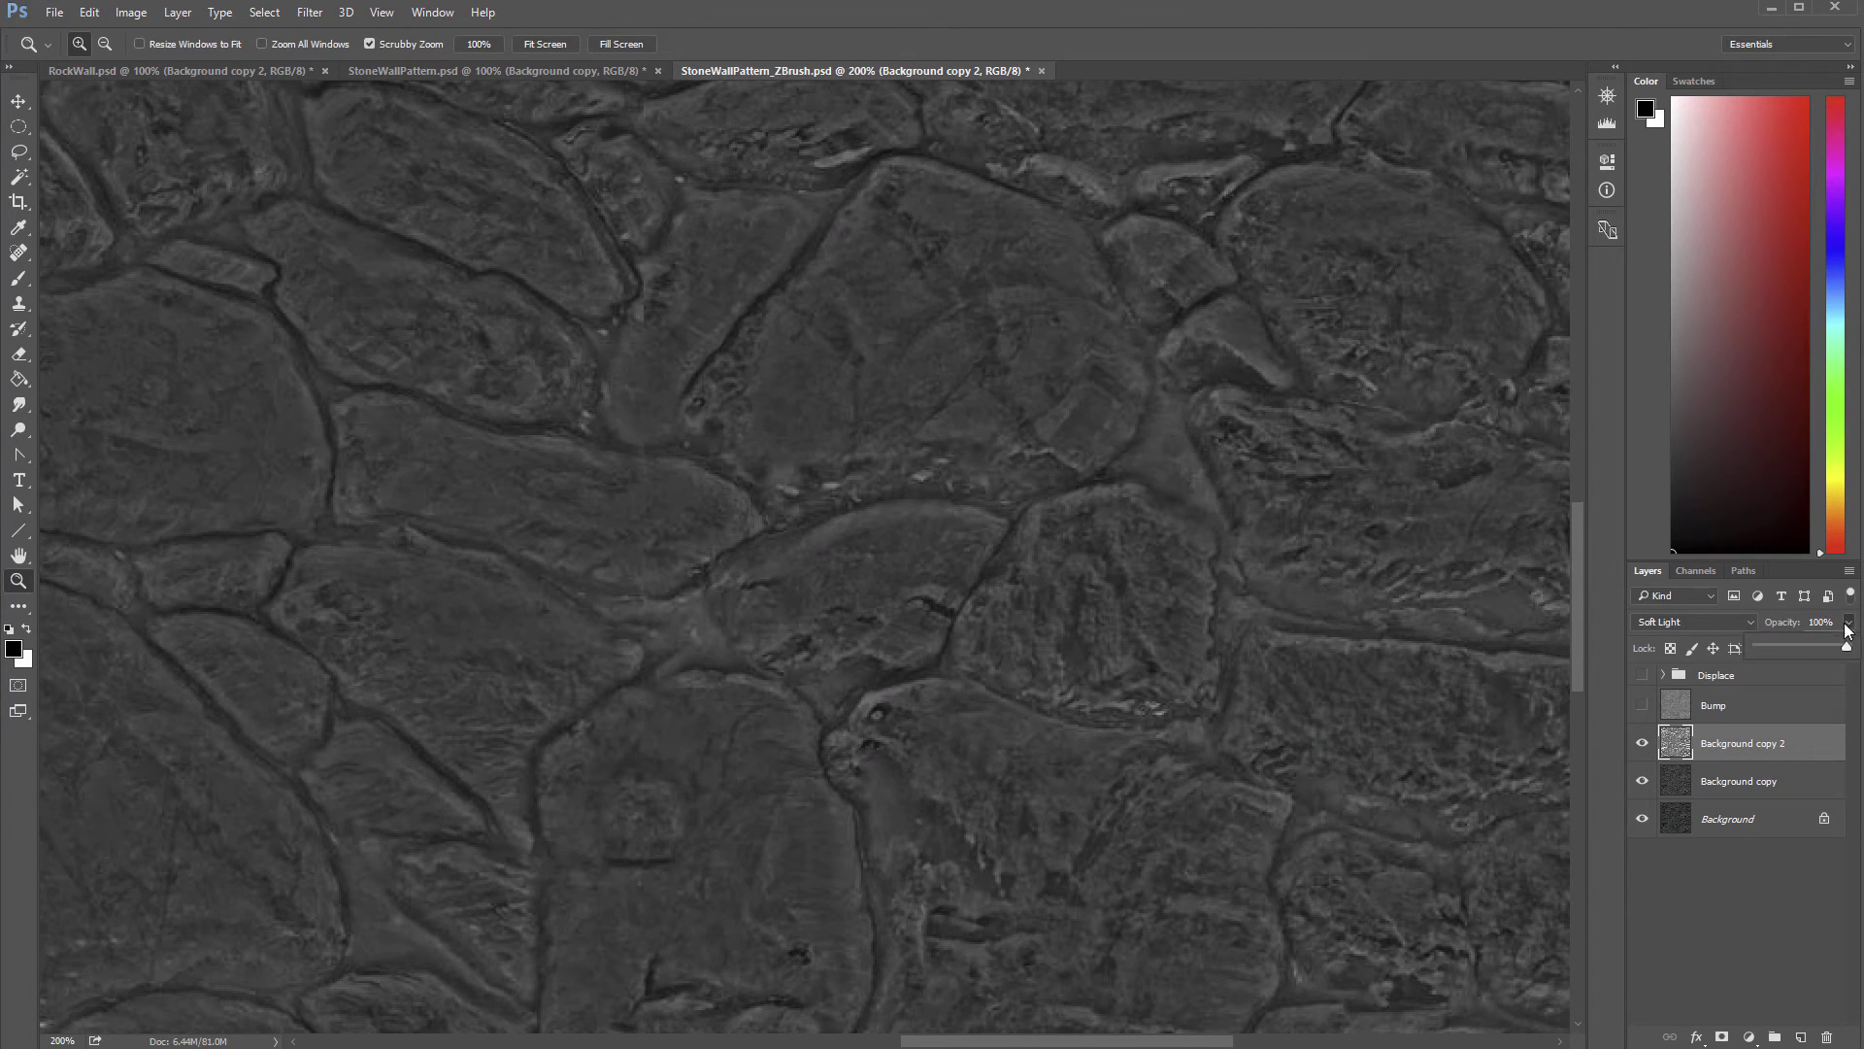
mouse_move(1849, 646)
left_mouse_down()
mouse_move(1823, 645)
mouse_move(1857, 647)
left_mouse_up()
left_click(1062, 699, "alt")
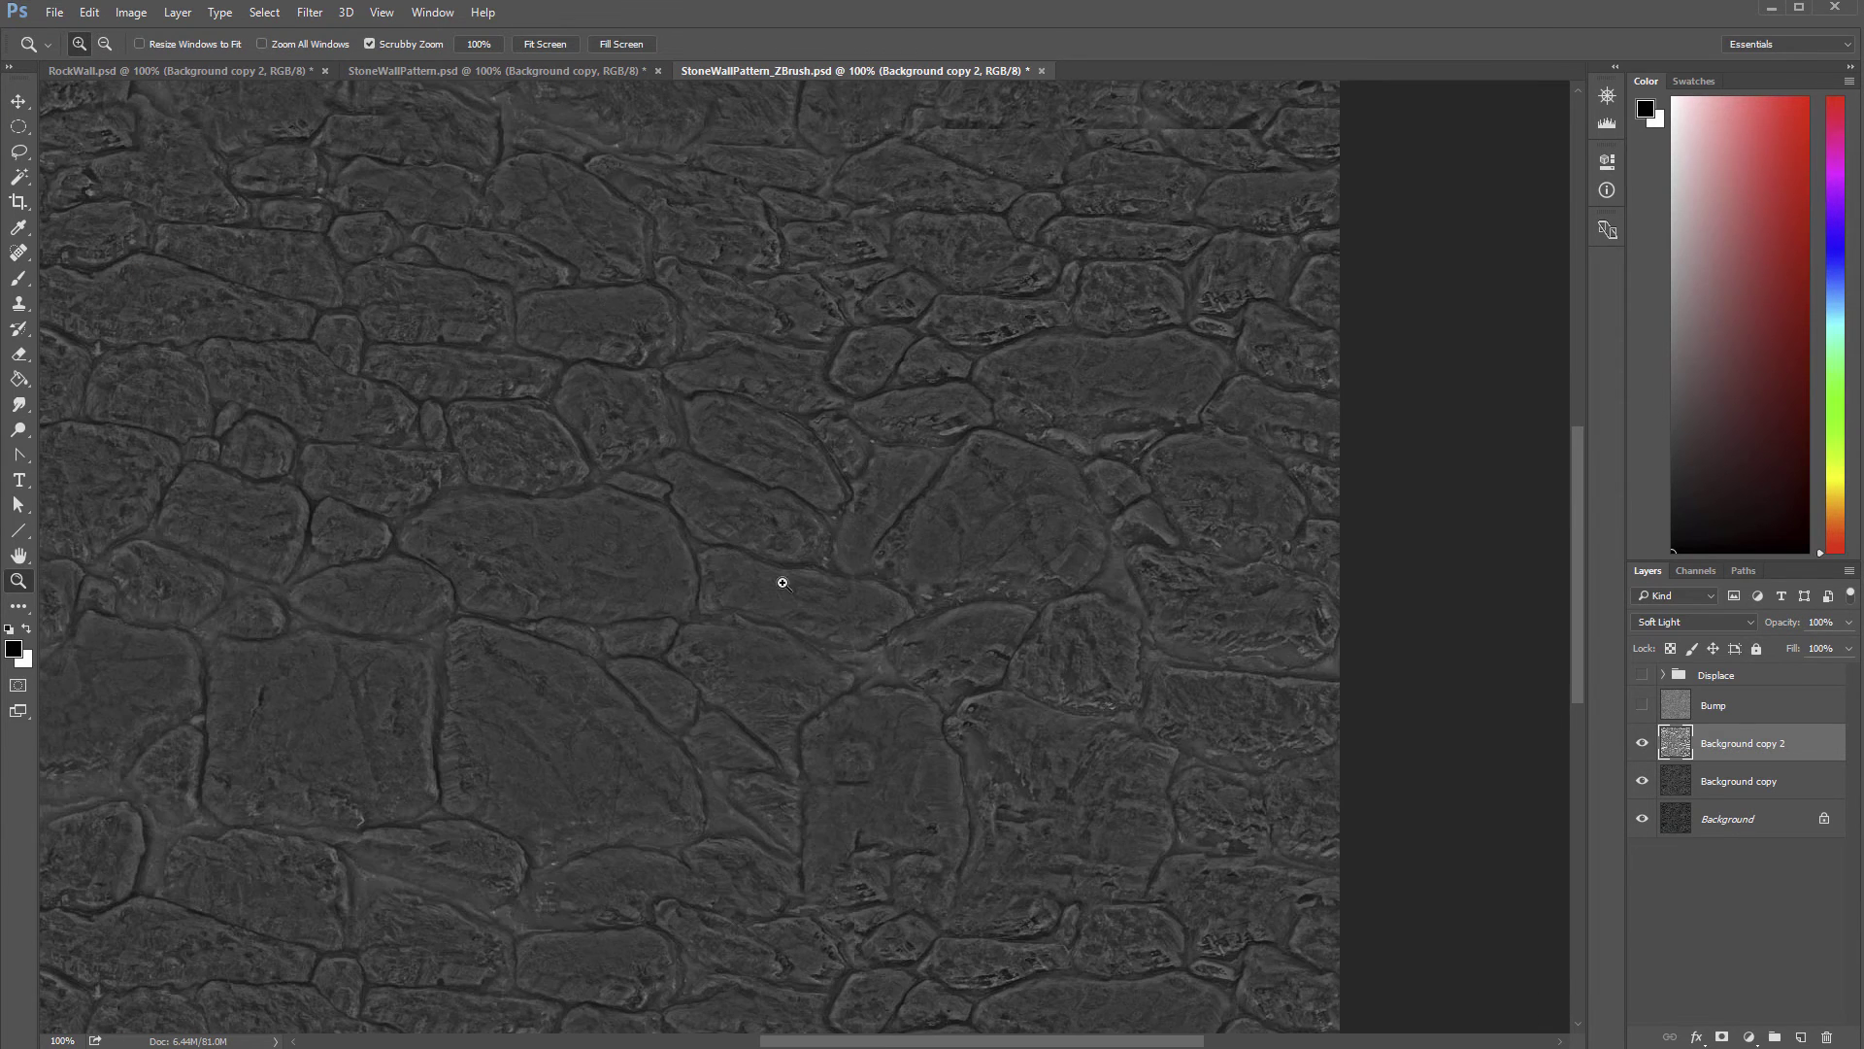
Step: Apply a Levels adjustment of 18, 1.78 and 225 to brighten the stone relief
left_click(144, 15)
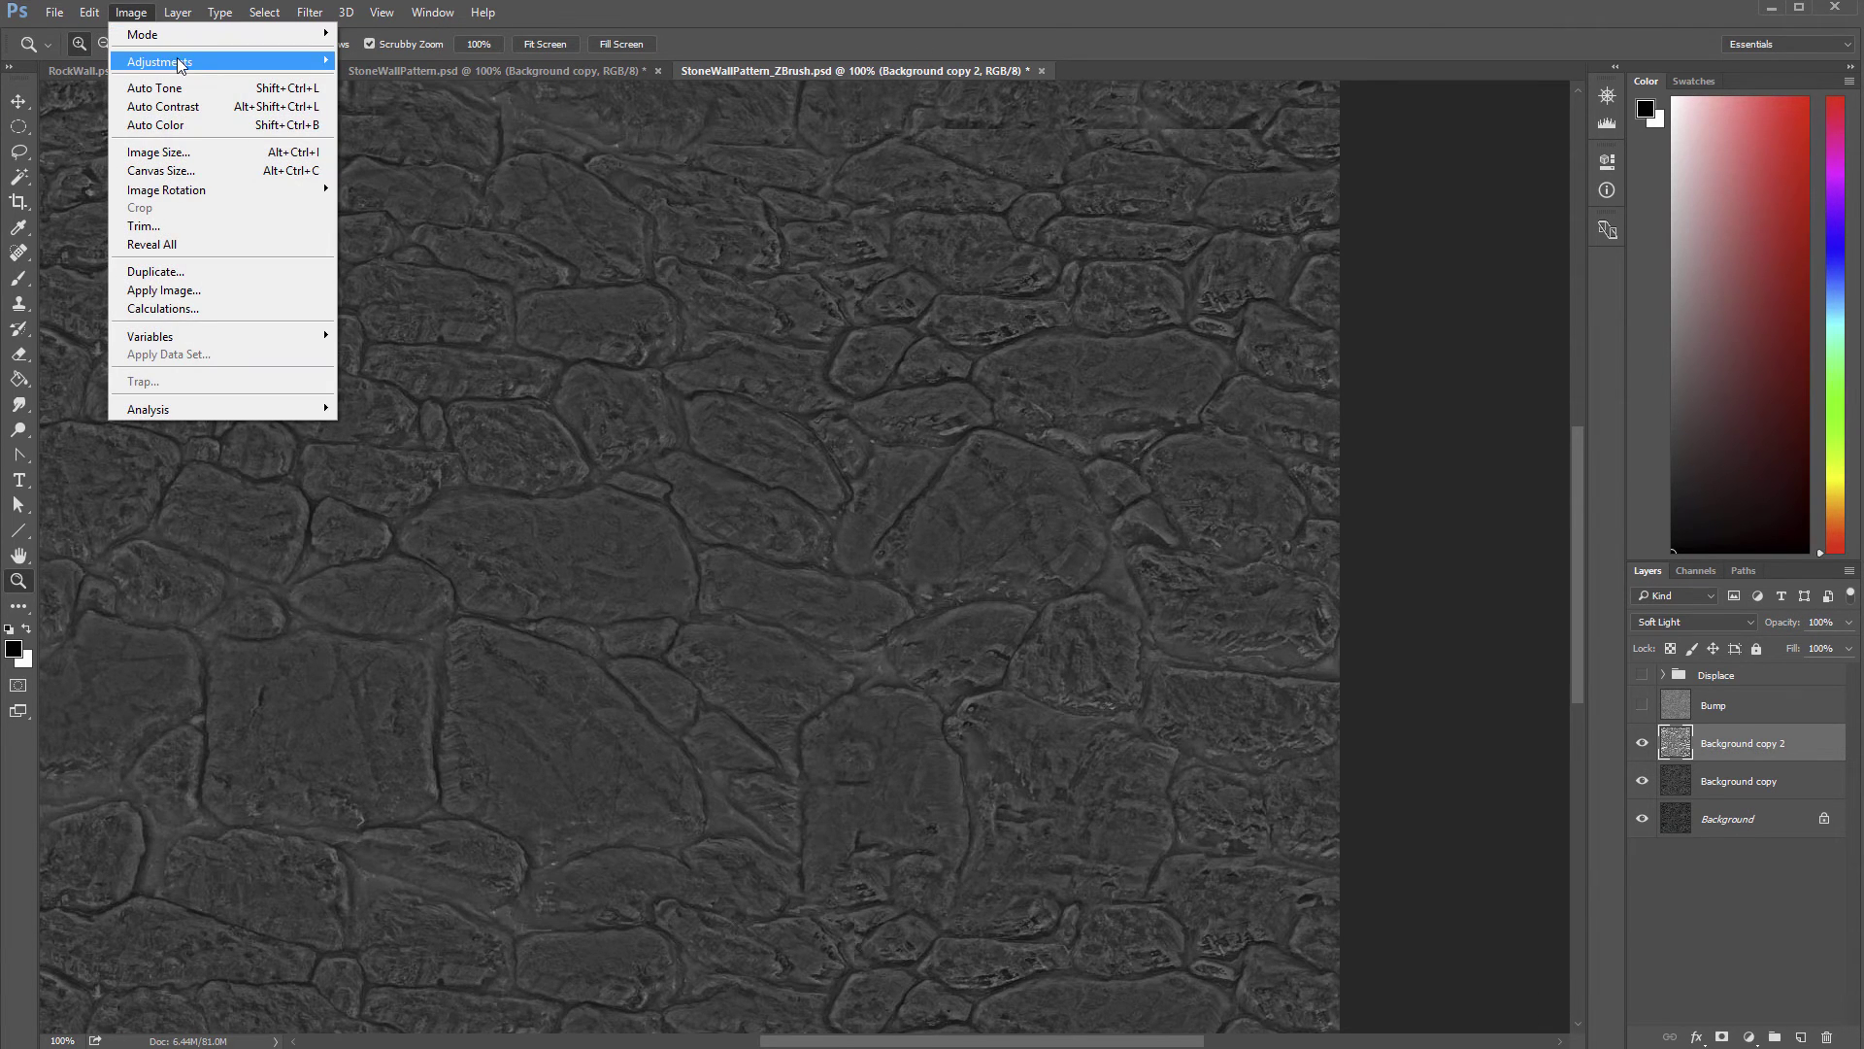
mouse_move(179, 62)
left_click(78, 80)
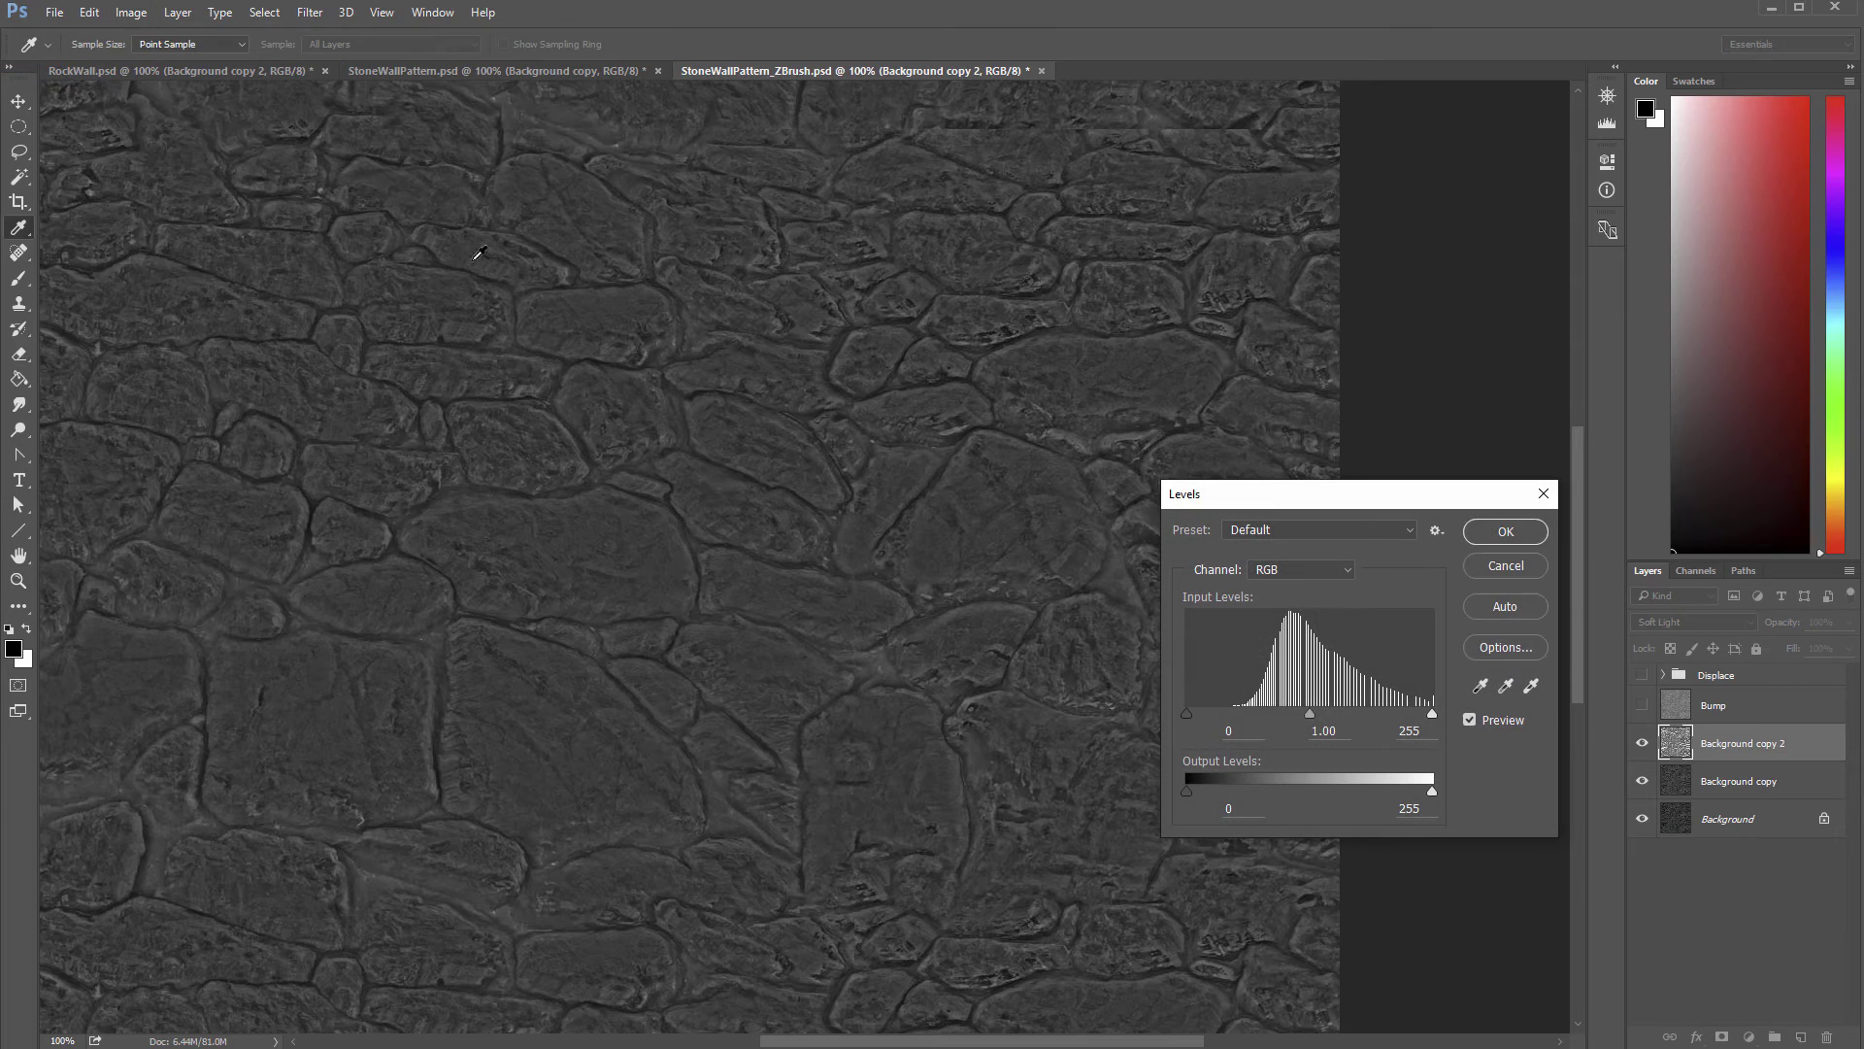
left_click_drag(1309, 710, 1284, 712)
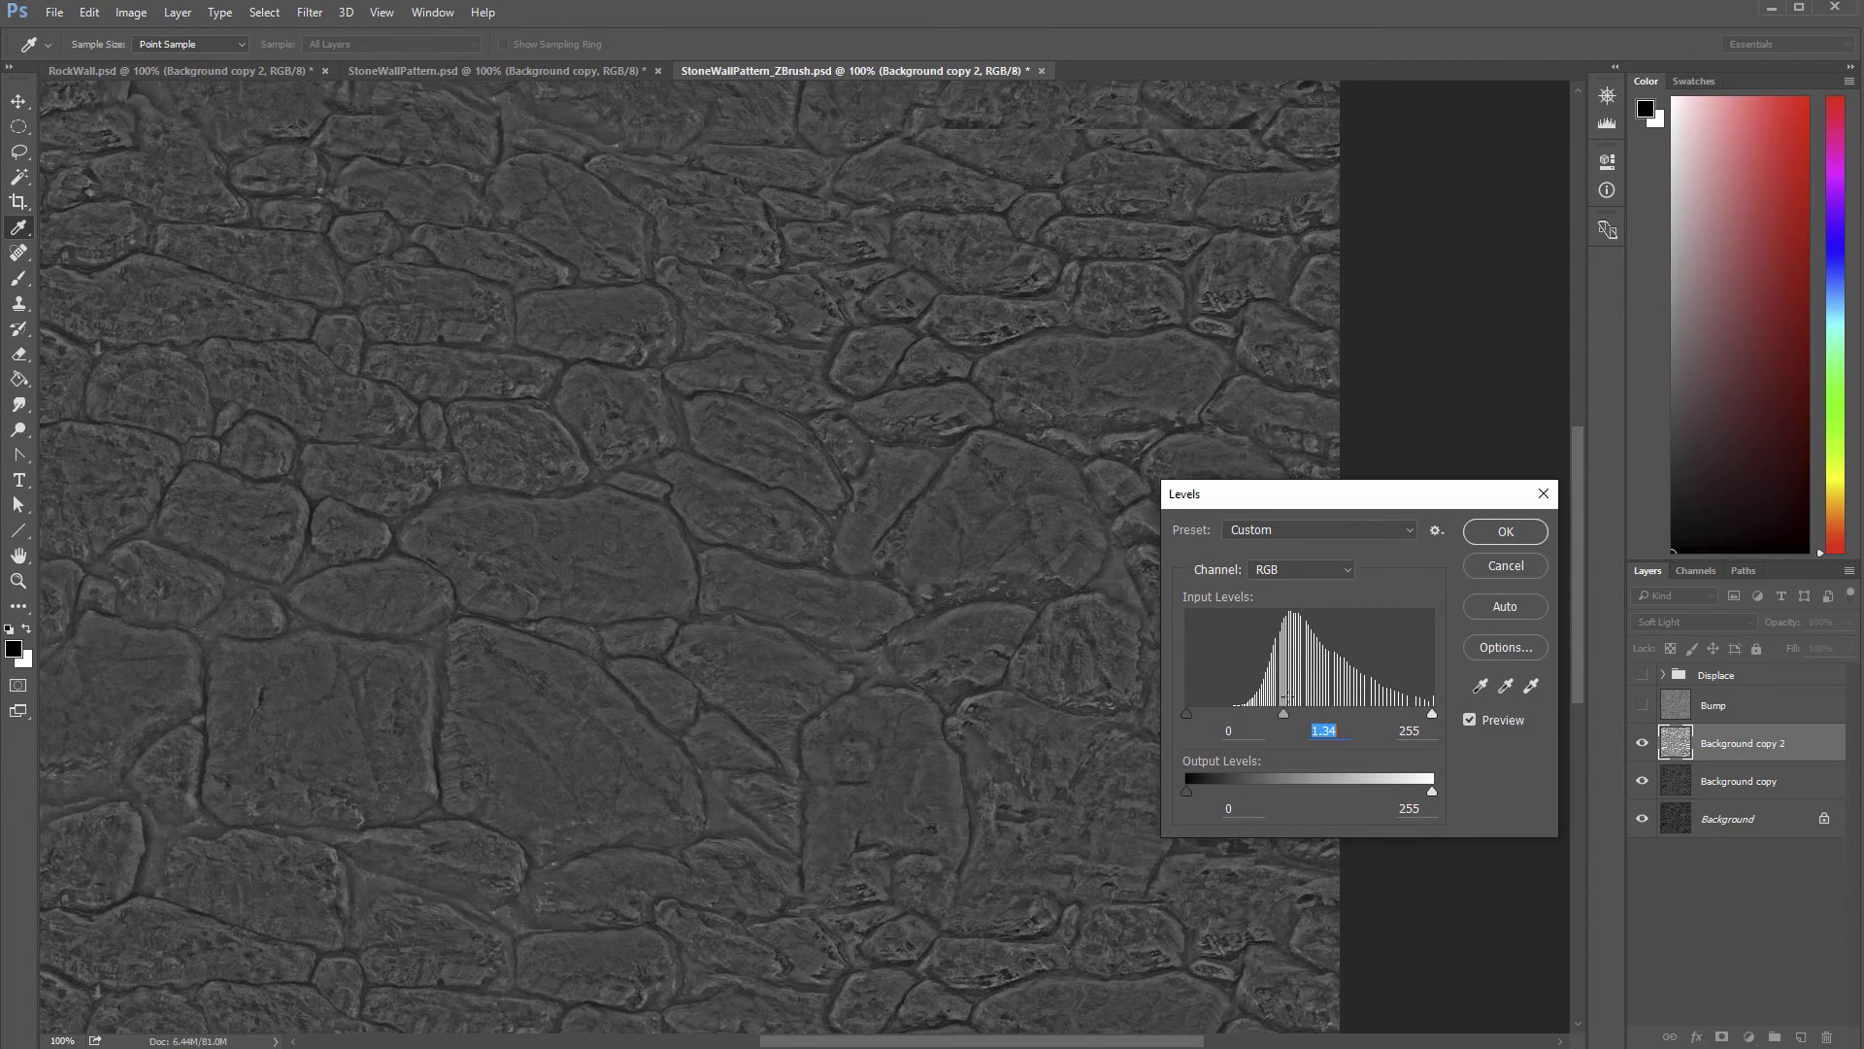
mouse_move(1404, 713)
left_mouse_down()
mouse_move(1348, 708)
mouse_move(1384, 713)
left_mouse_up()
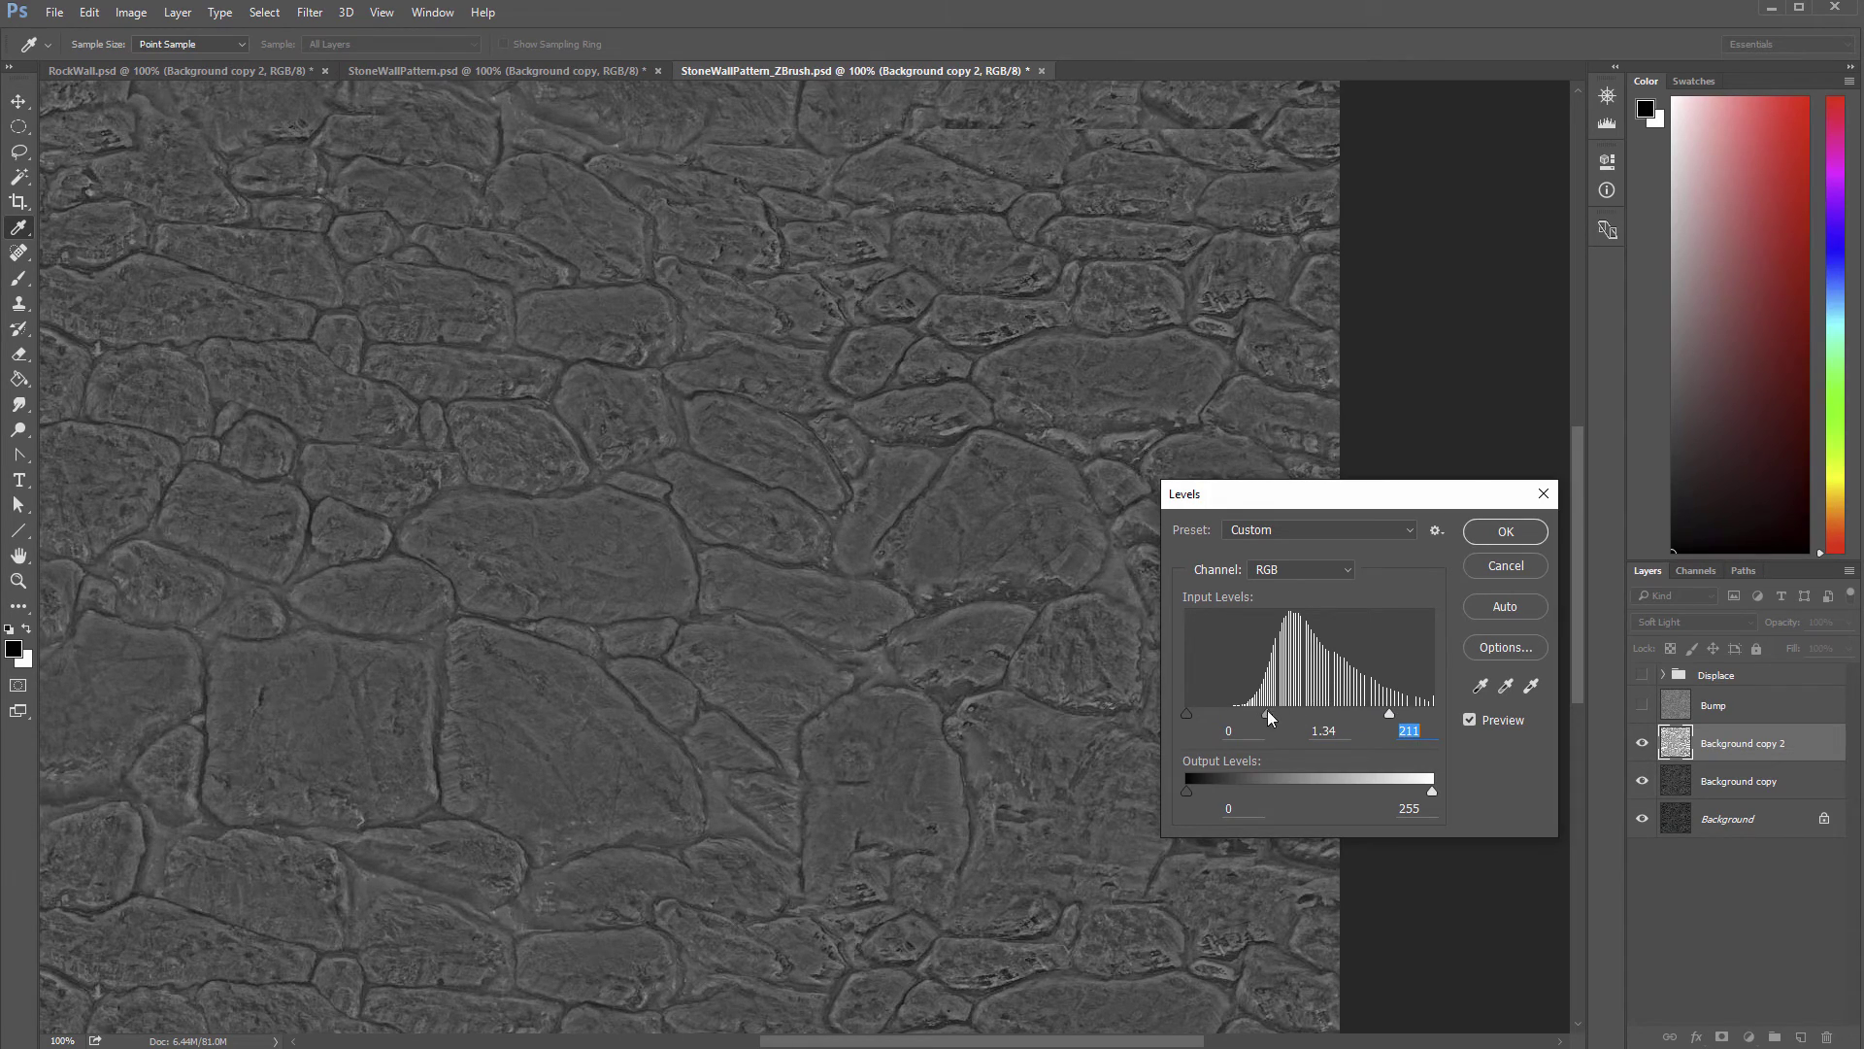
mouse_move(1267, 709)
left_mouse_down()
mouse_move(1291, 713)
mouse_move(1204, 713)
mouse_move(1402, 714)
mouse_move(1260, 713)
left_mouse_up()
left_click(1505, 530)
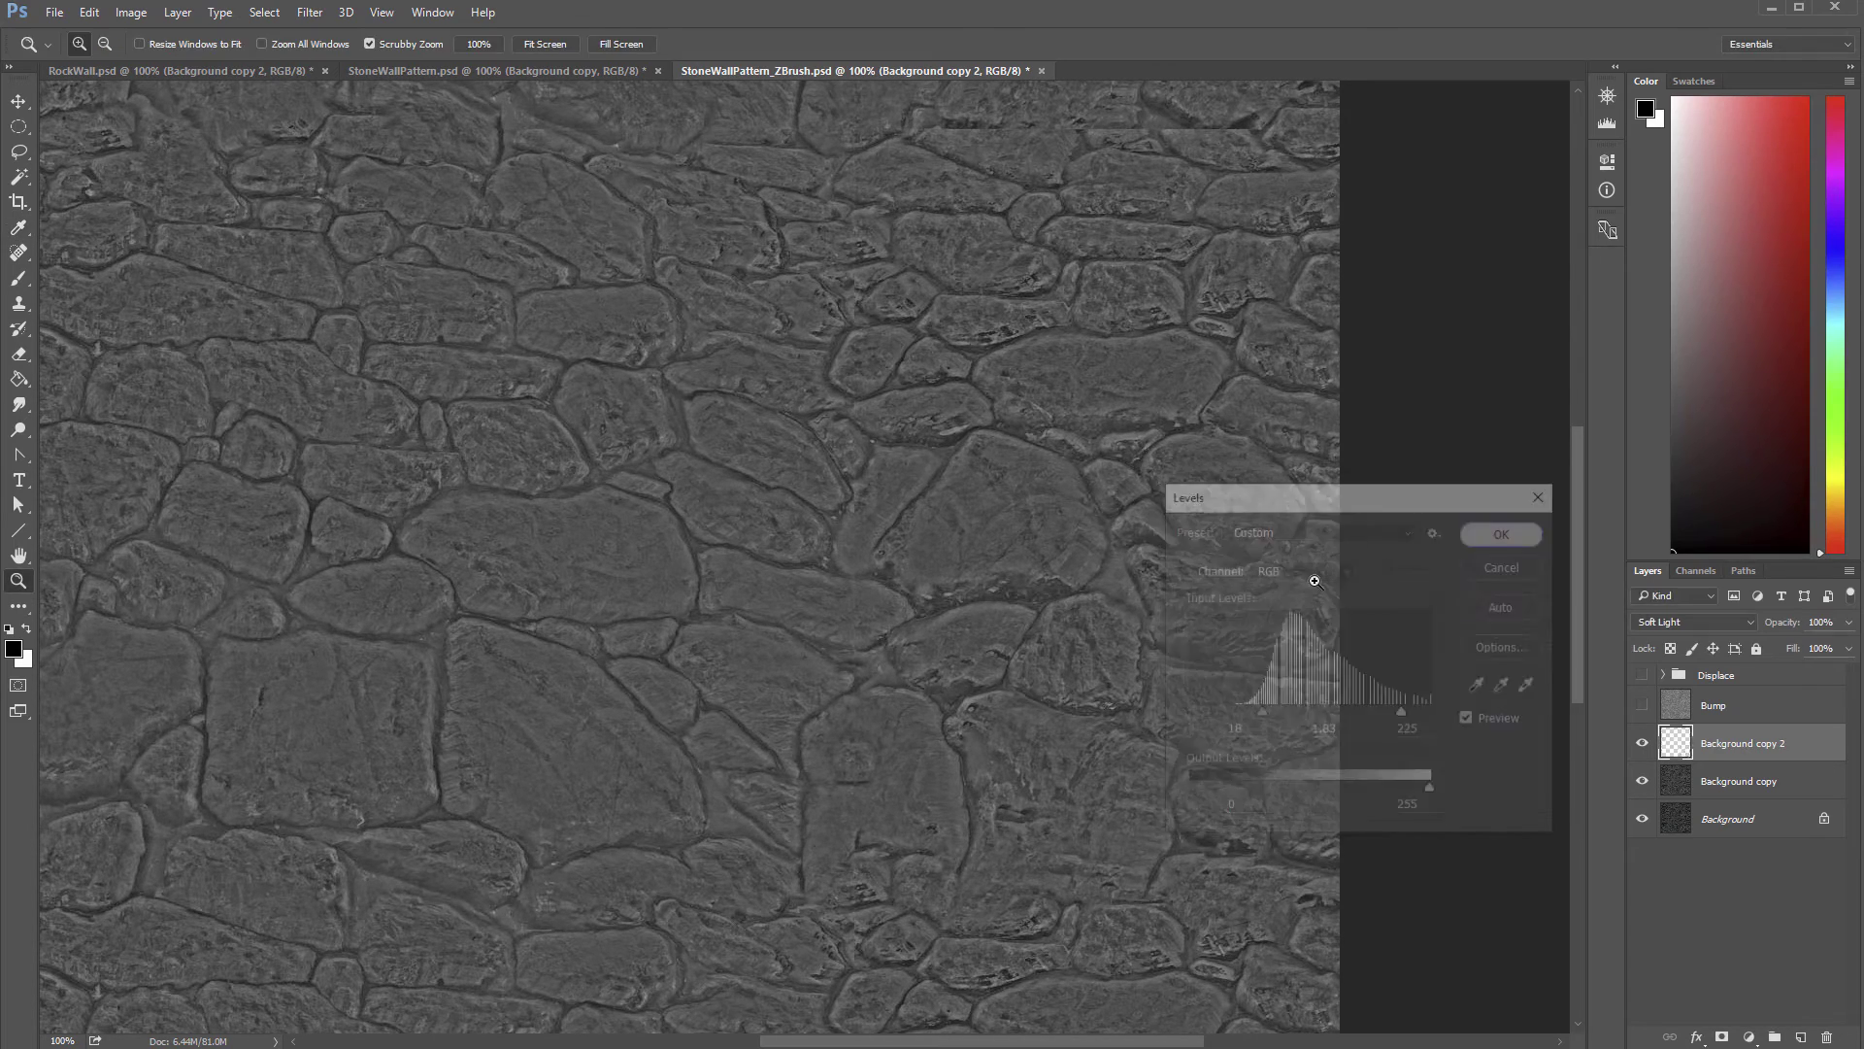
key("z")
left_click(961, 734, "alt")
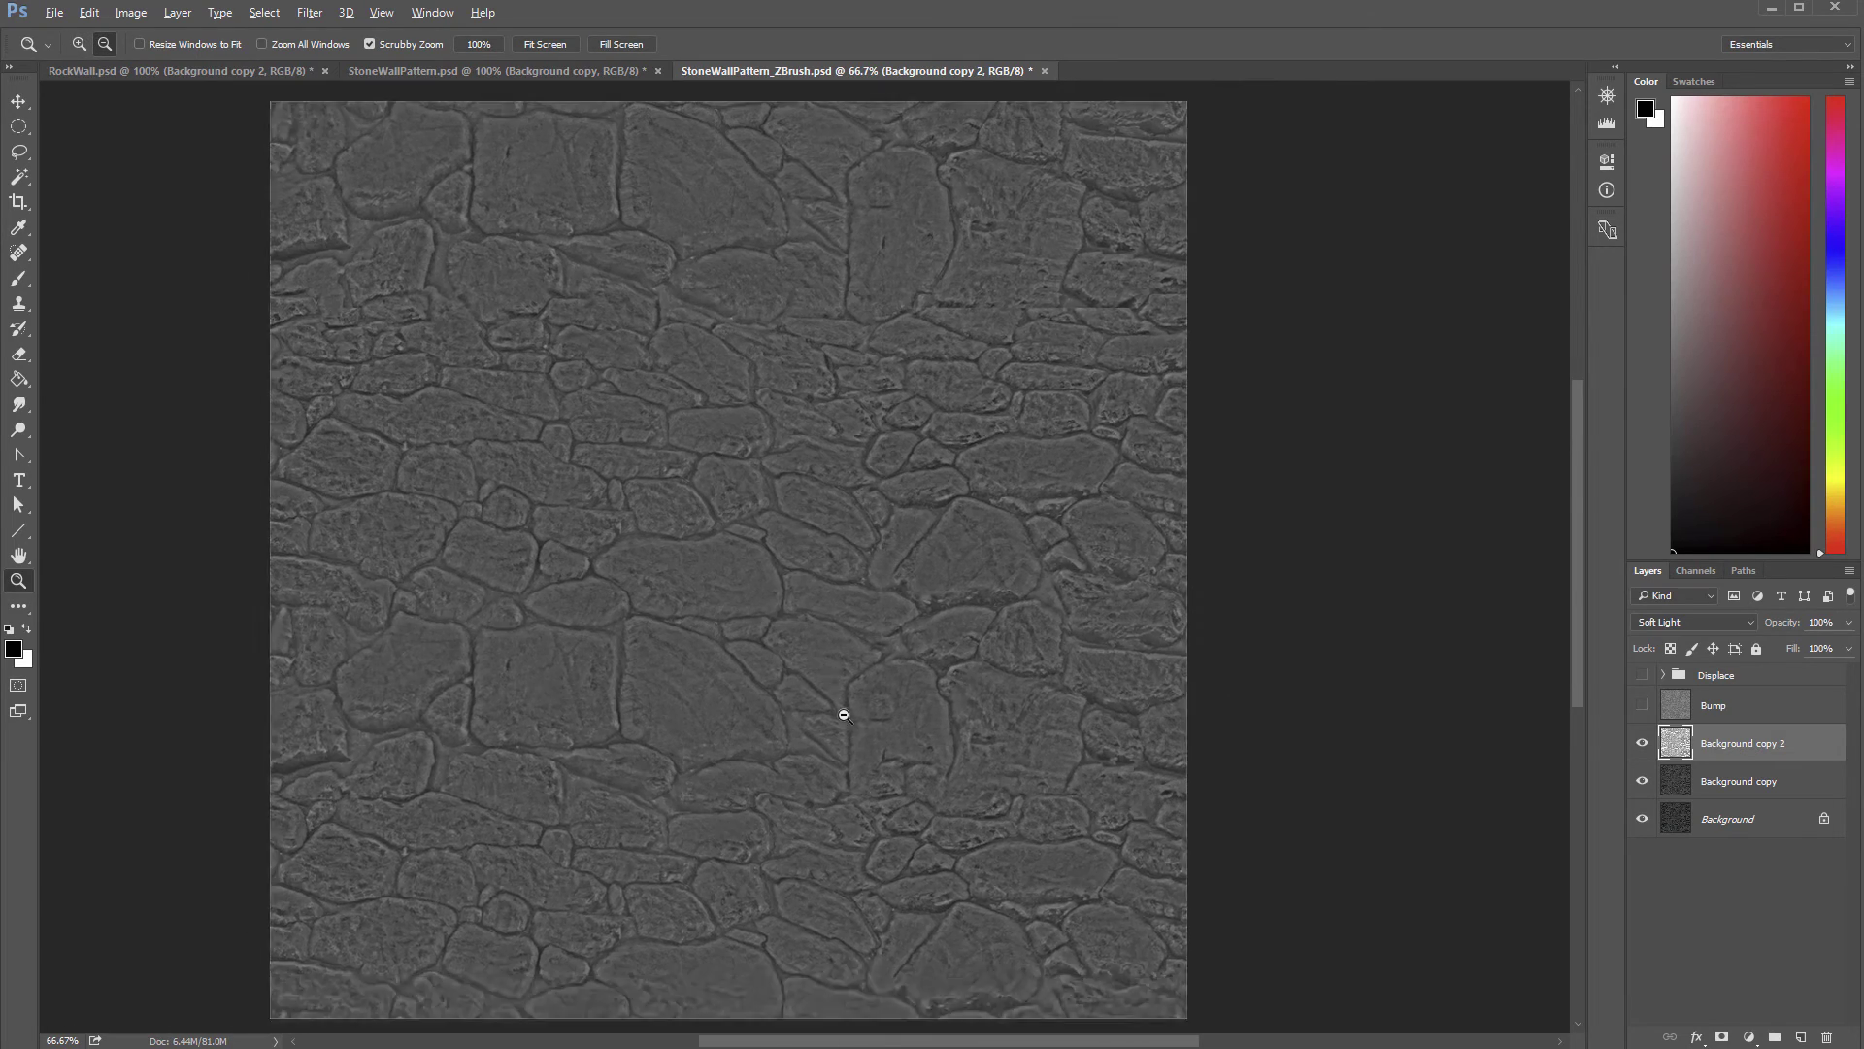
left_click(843, 715, "alt")
left_click(1010, 644)
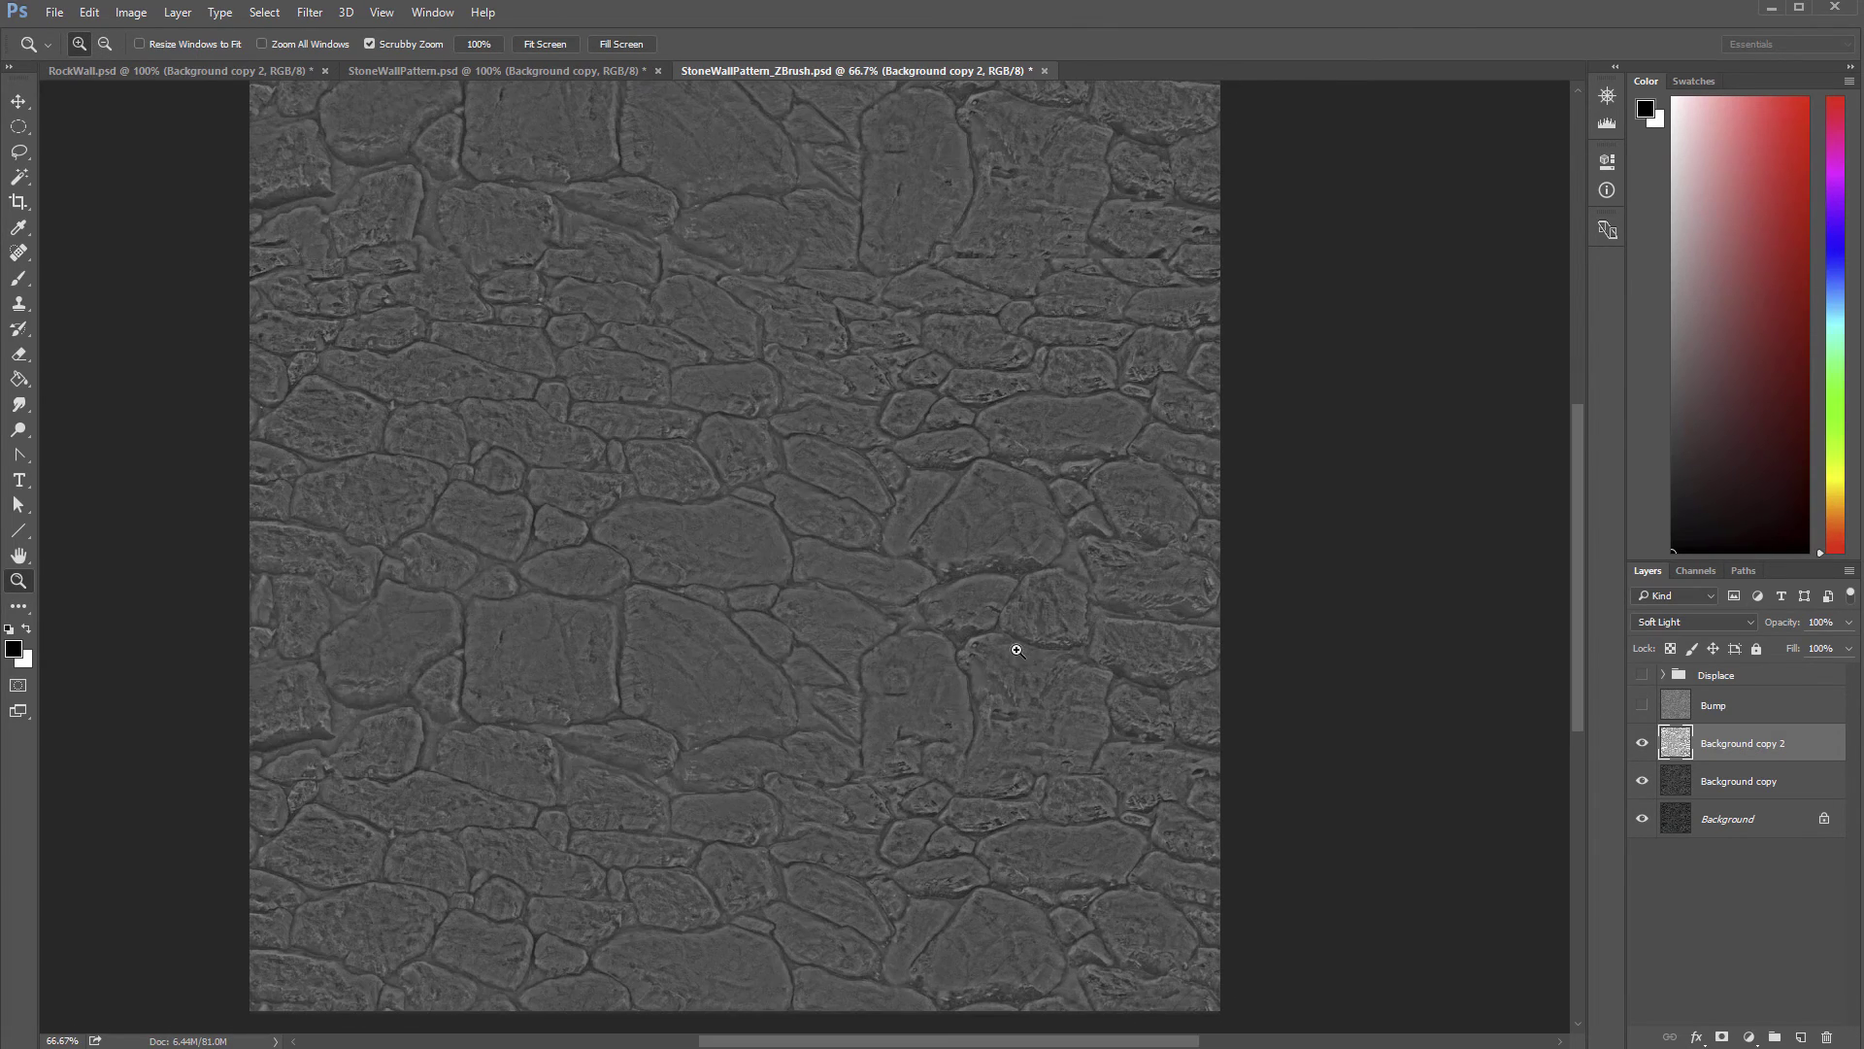
left_click(1642, 705)
left_click(1642, 706)
left_click(1642, 744)
left_click(1642, 744)
left_click(1642, 744)
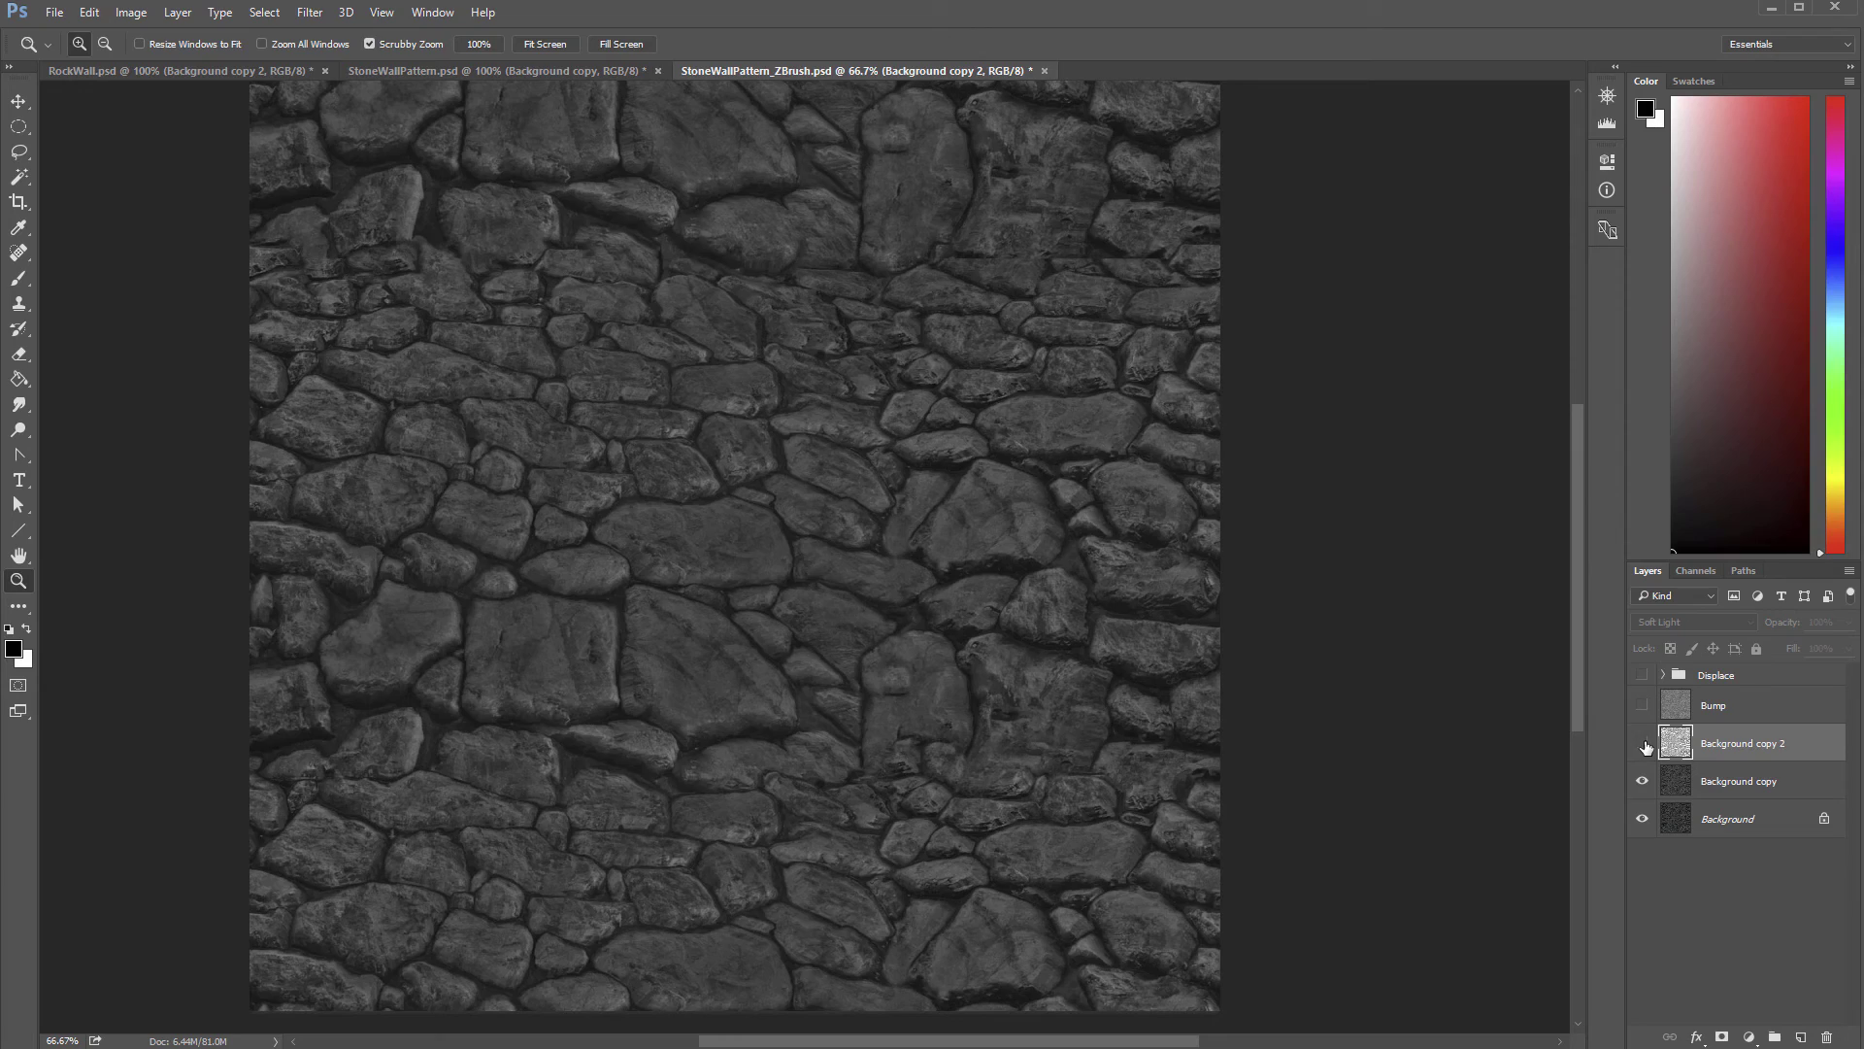
left_click(1643, 745)
left_click(1642, 744)
left_click(1642, 675)
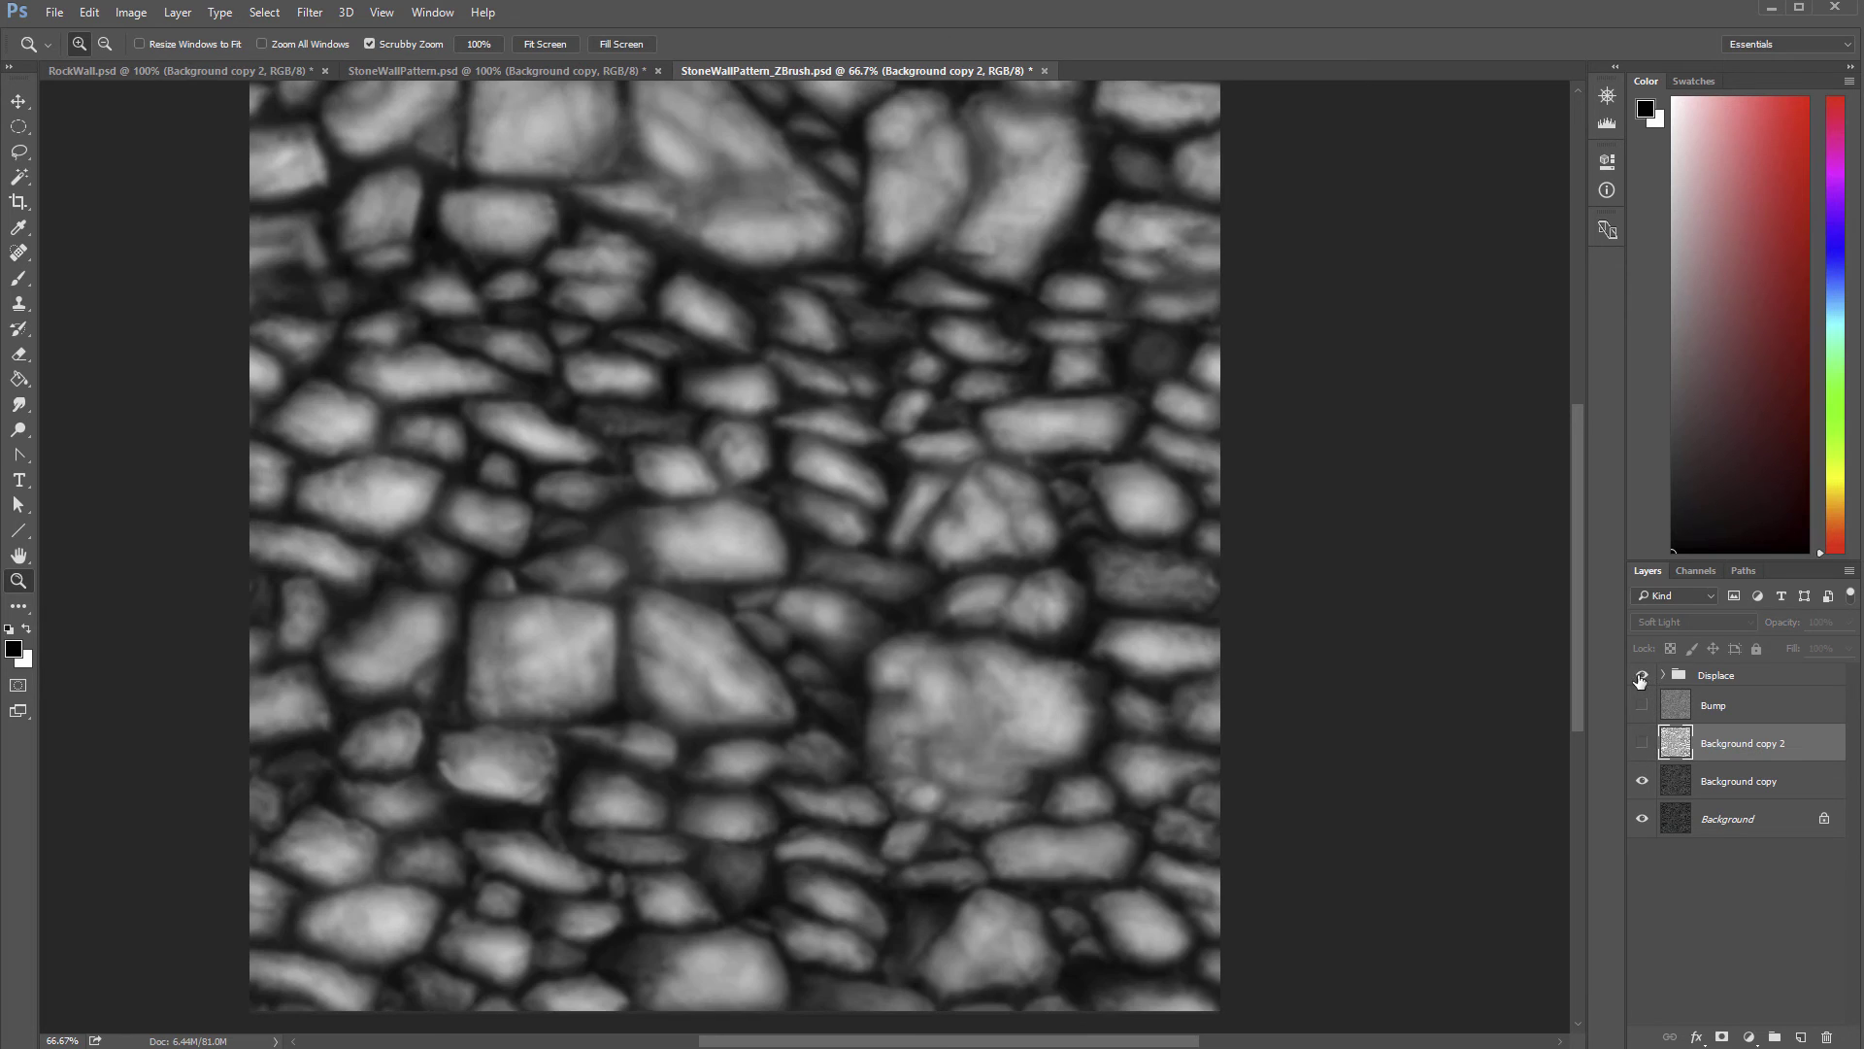
left_click(1642, 675)
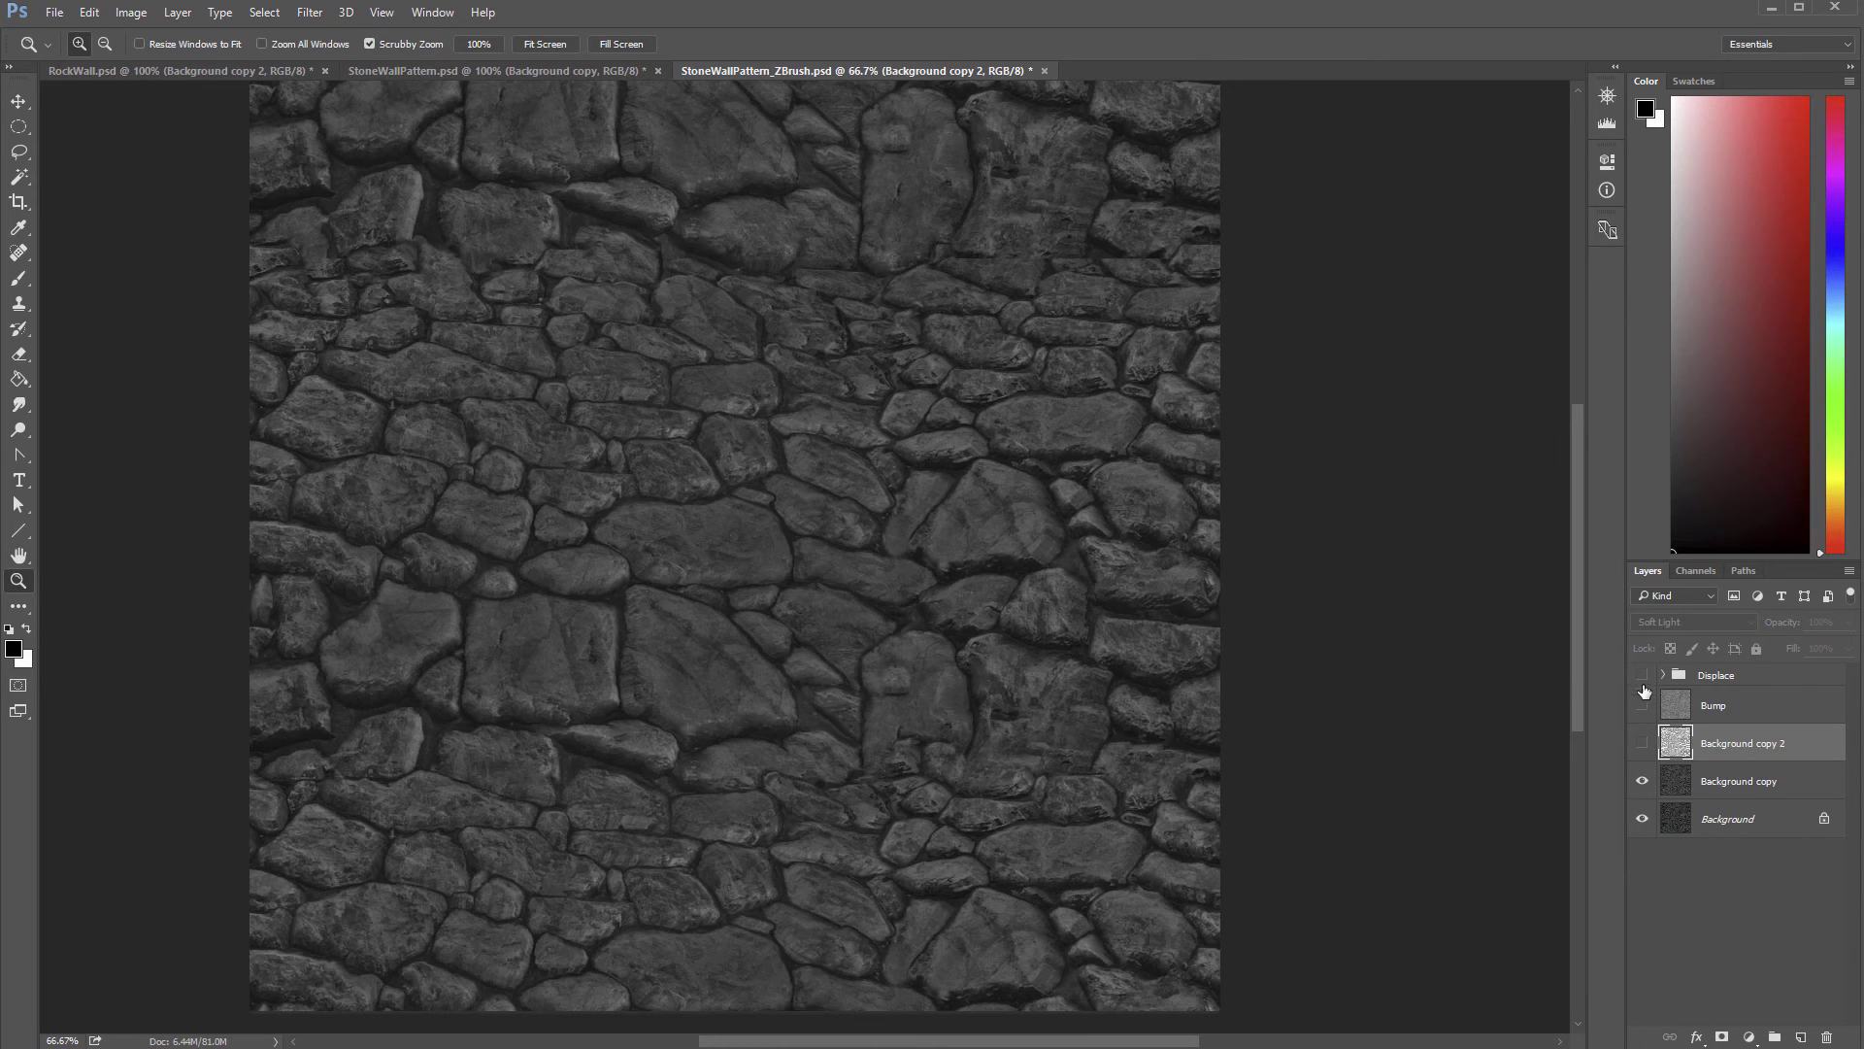
left_click(1642, 743)
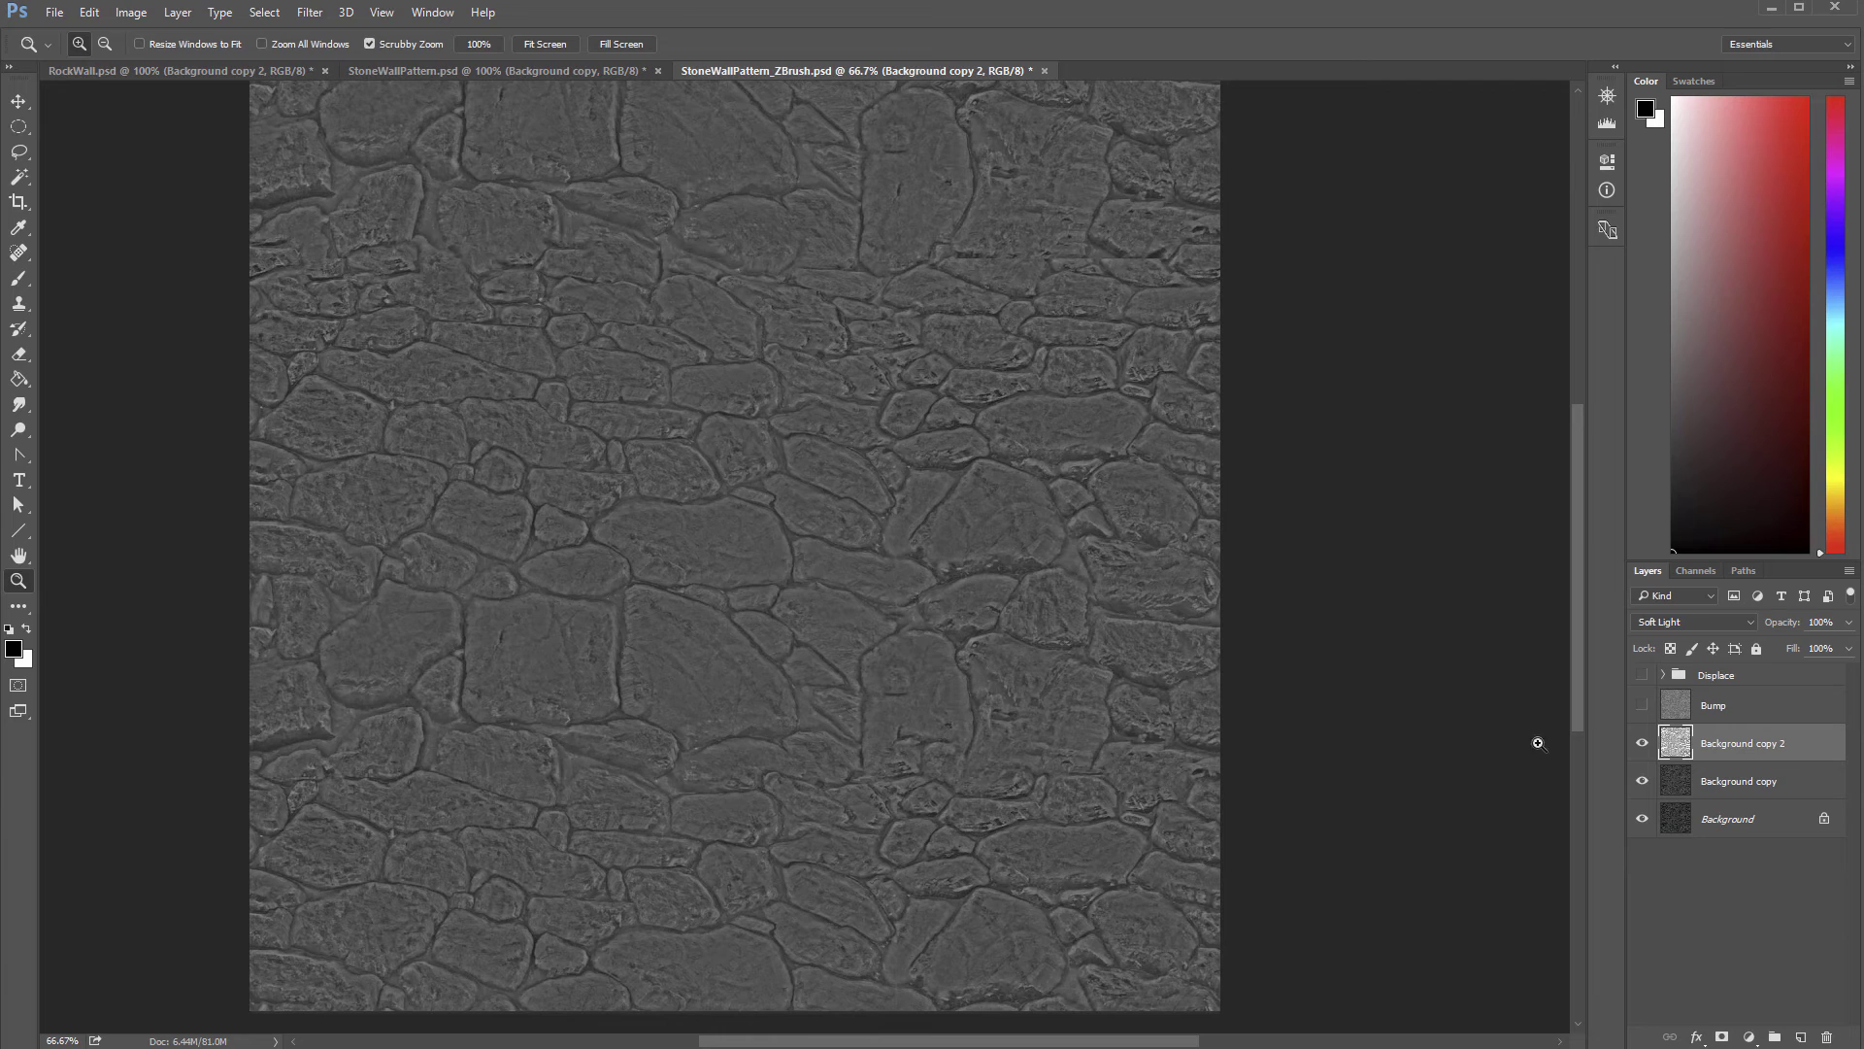
Step: Rename the Background copy 2 layer to Bump
double_click(1726, 744)
type("Bum")
key("BackSpace")
key("BackSpace")
key("BackSpace")
key("BackSpace")
key("BackSpace")
key("BackSpace")
key("BackSpace")
key("BackSpace")
key("ctrl+a")
type("B")
key("Return")
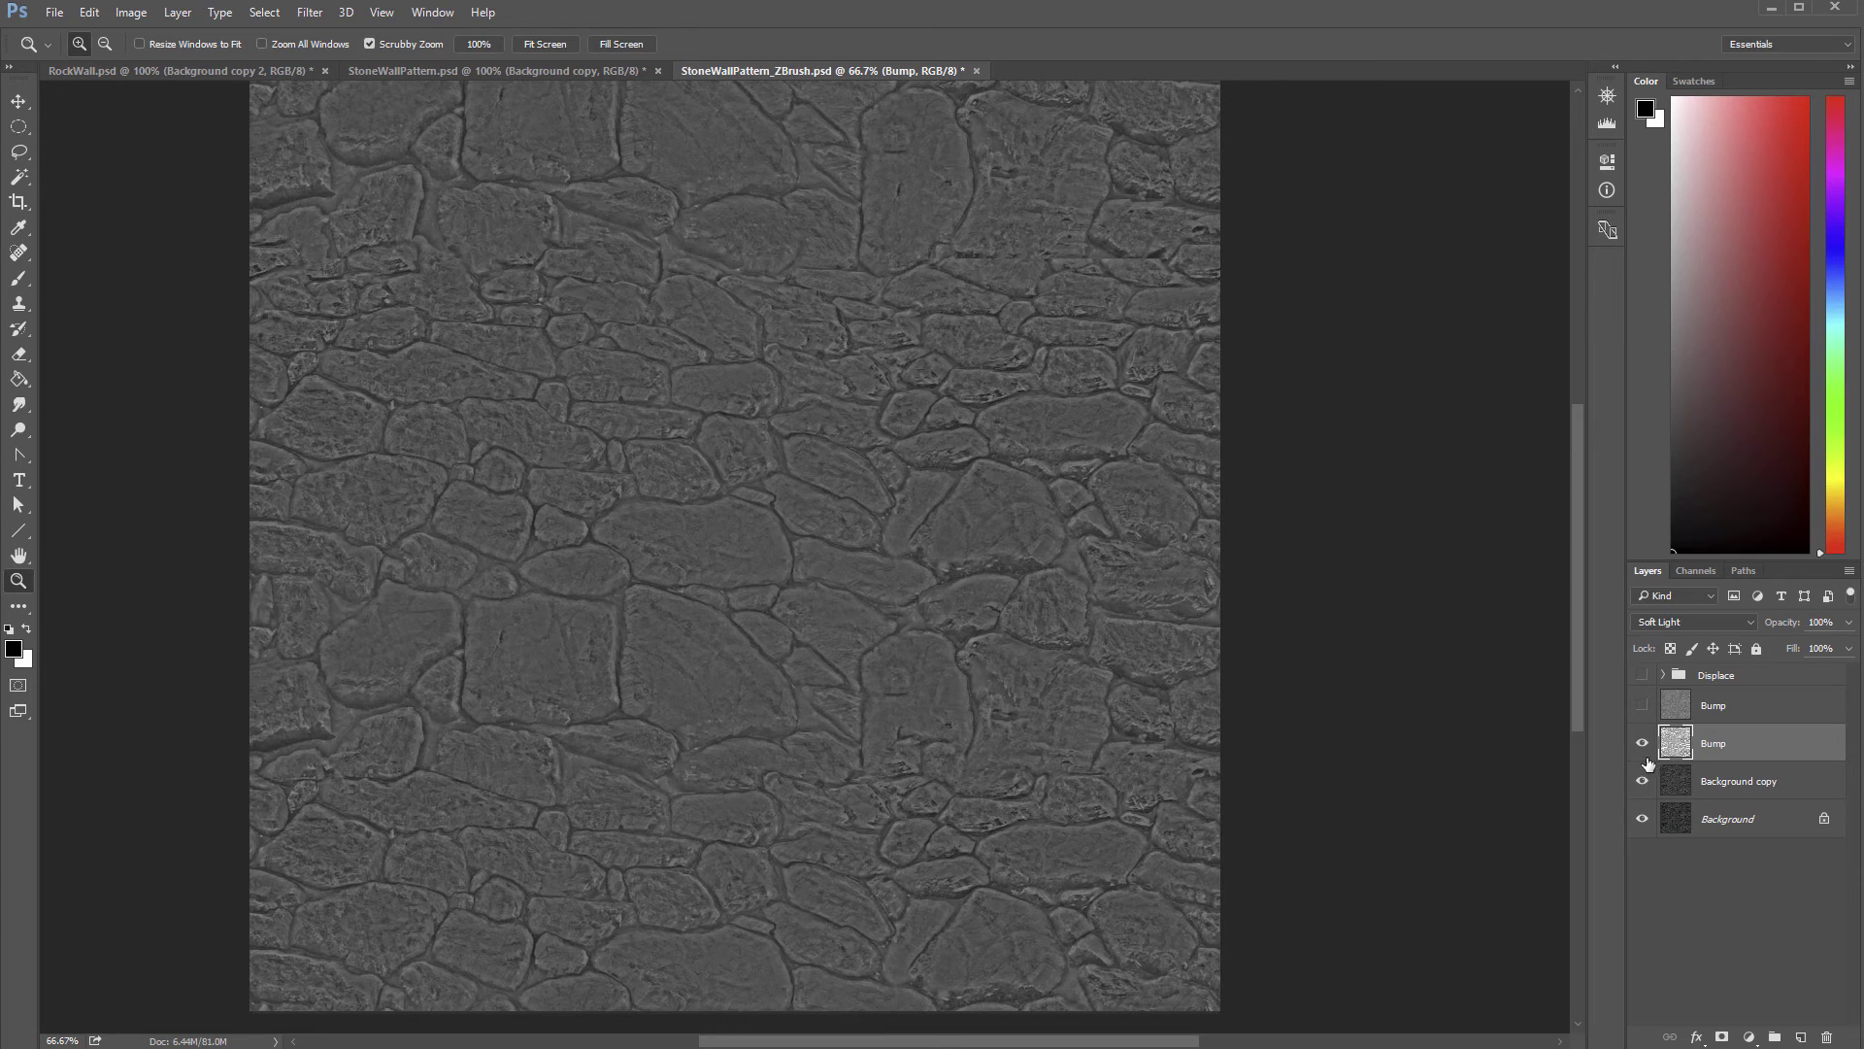
Step: Toggle the Bump layer off and on to compare, then zoom to 200%
left_click(1642, 745)
left_click(1641, 746)
left_click_drag(807, 507, 847, 510)
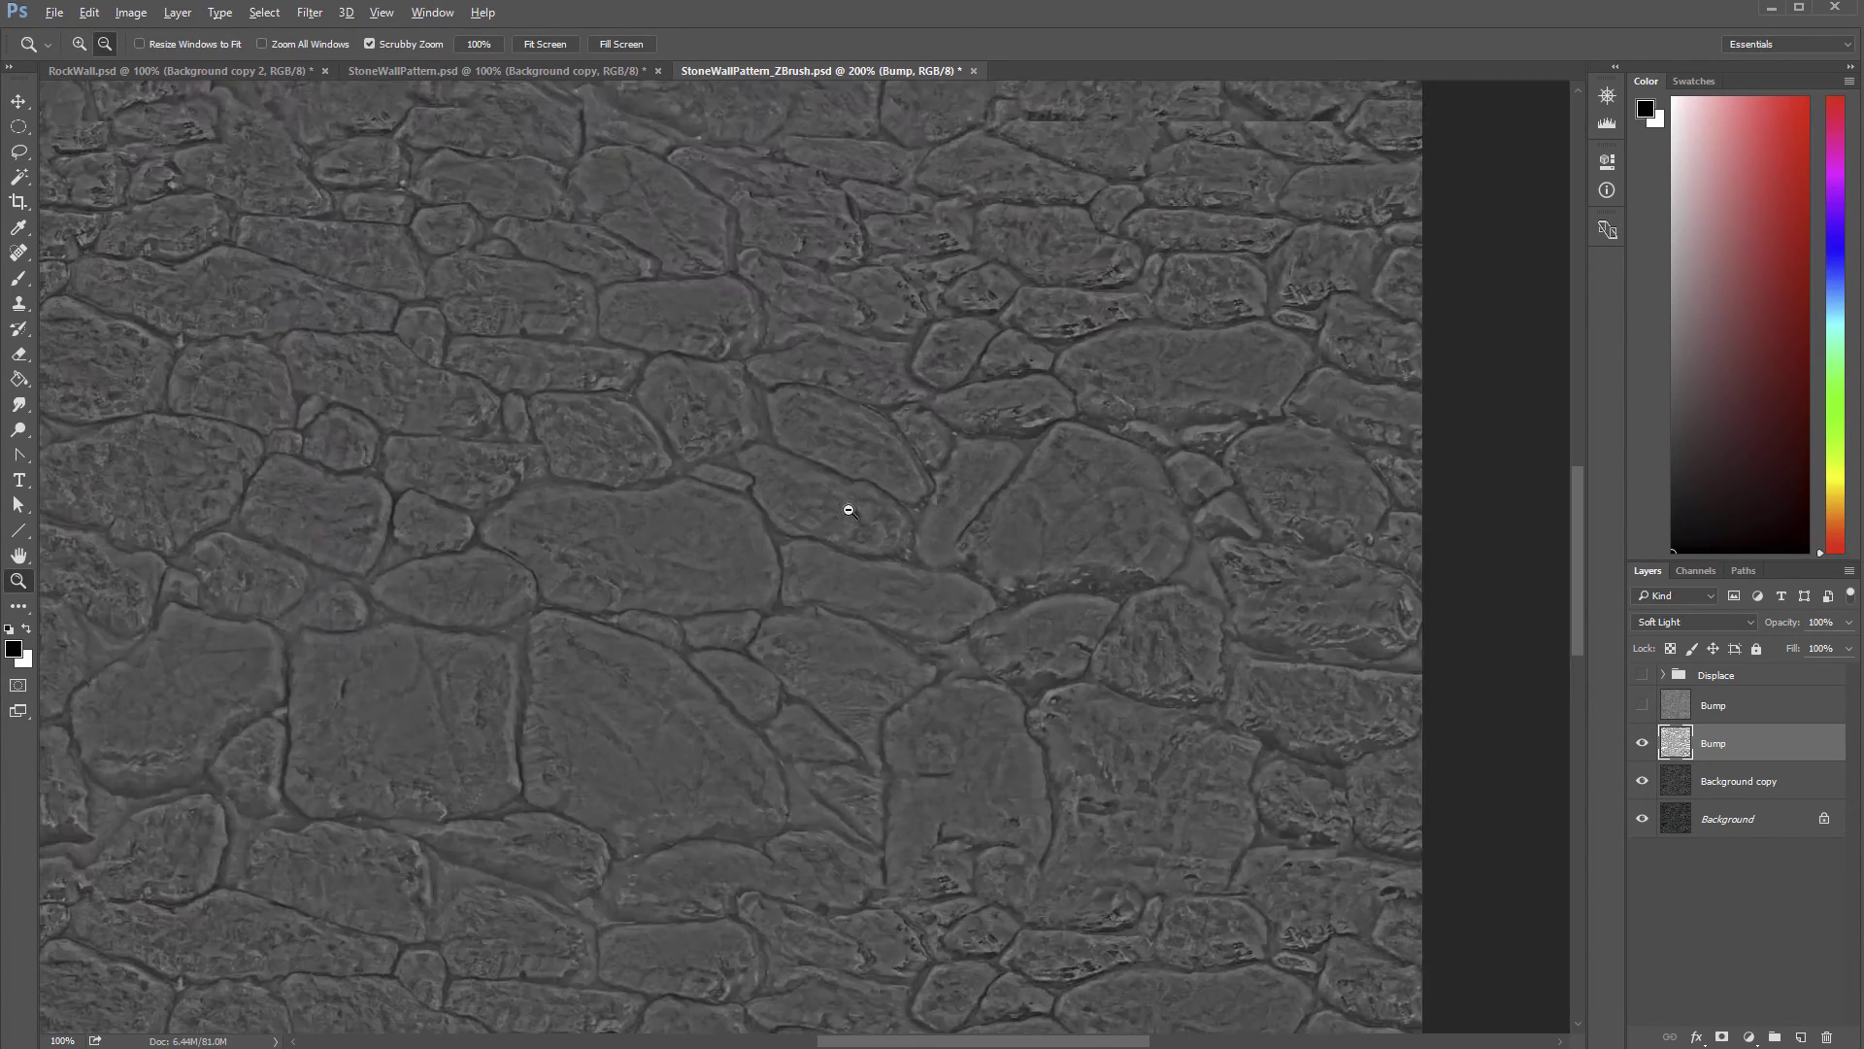
Step: Hide the Bump layer and duplicate Background copy as Background copy 2
left_click(848, 509, "alt")
left_click(848, 509, "alt")
left_click(1642, 743)
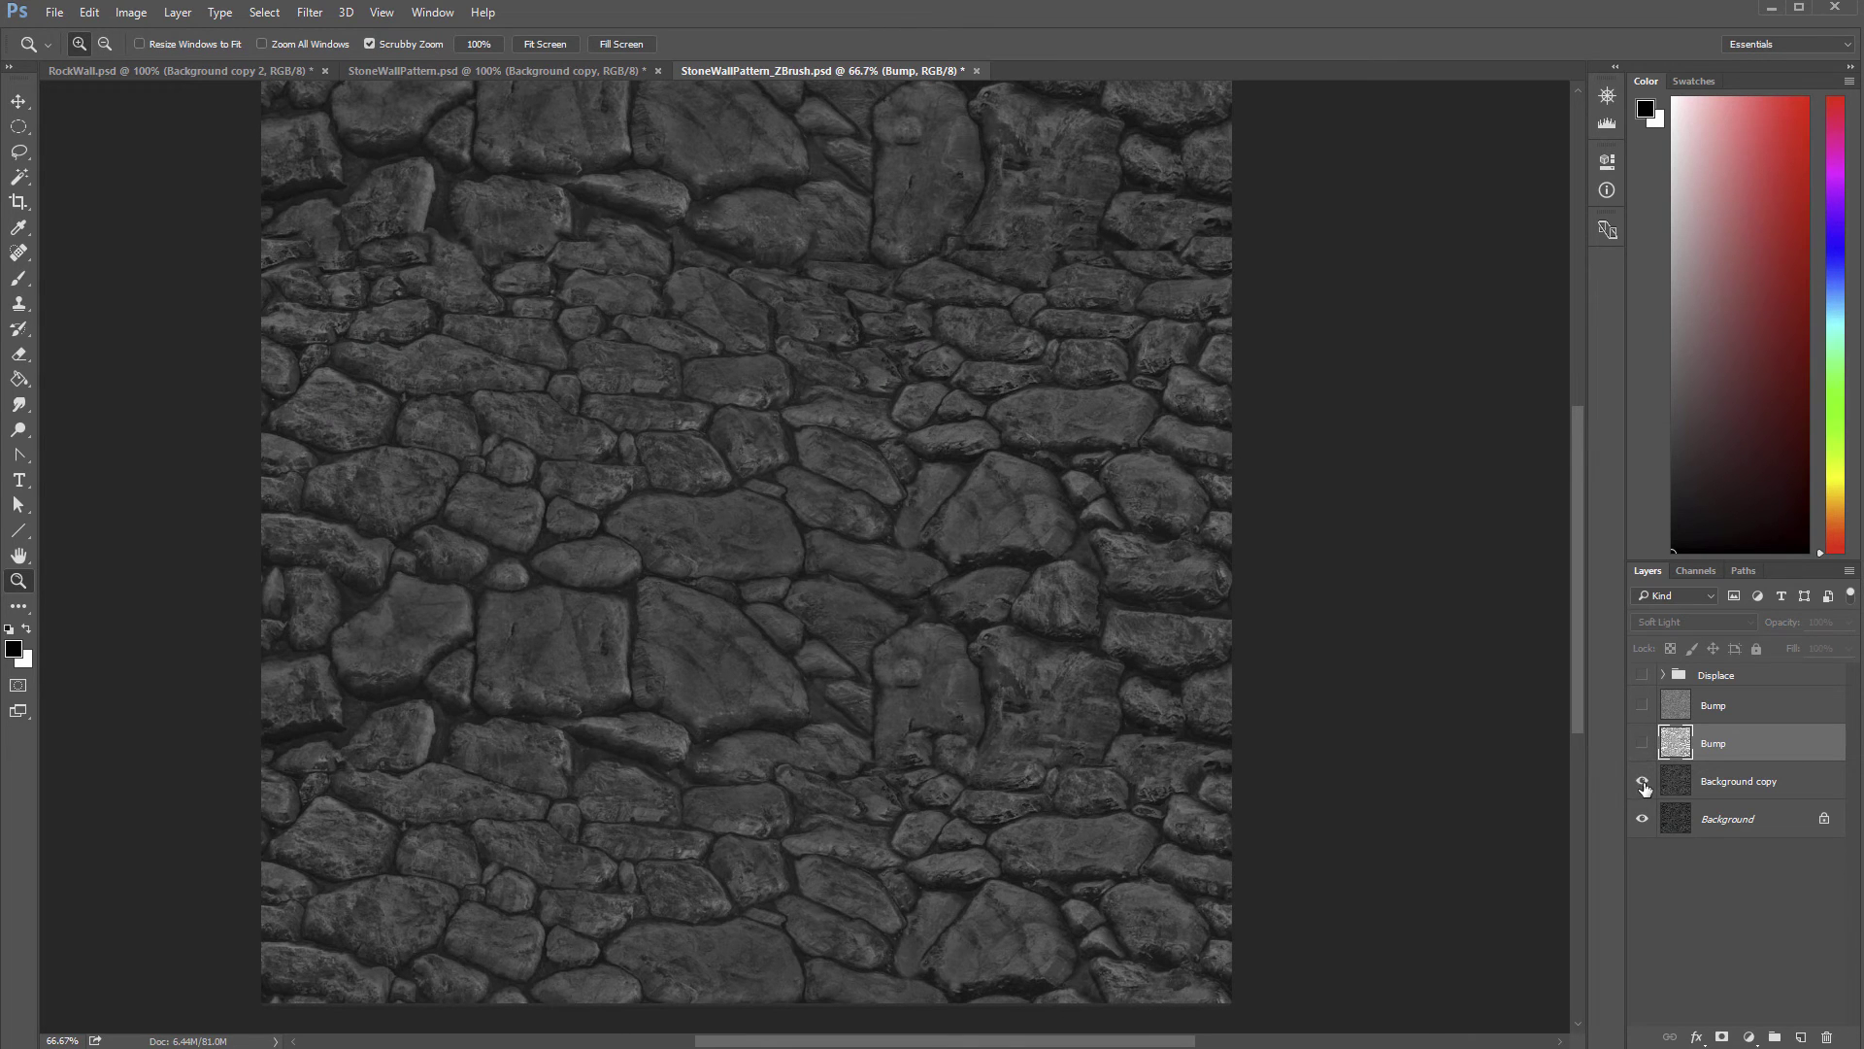
left_click_drag(1692, 785, 1801, 1037)
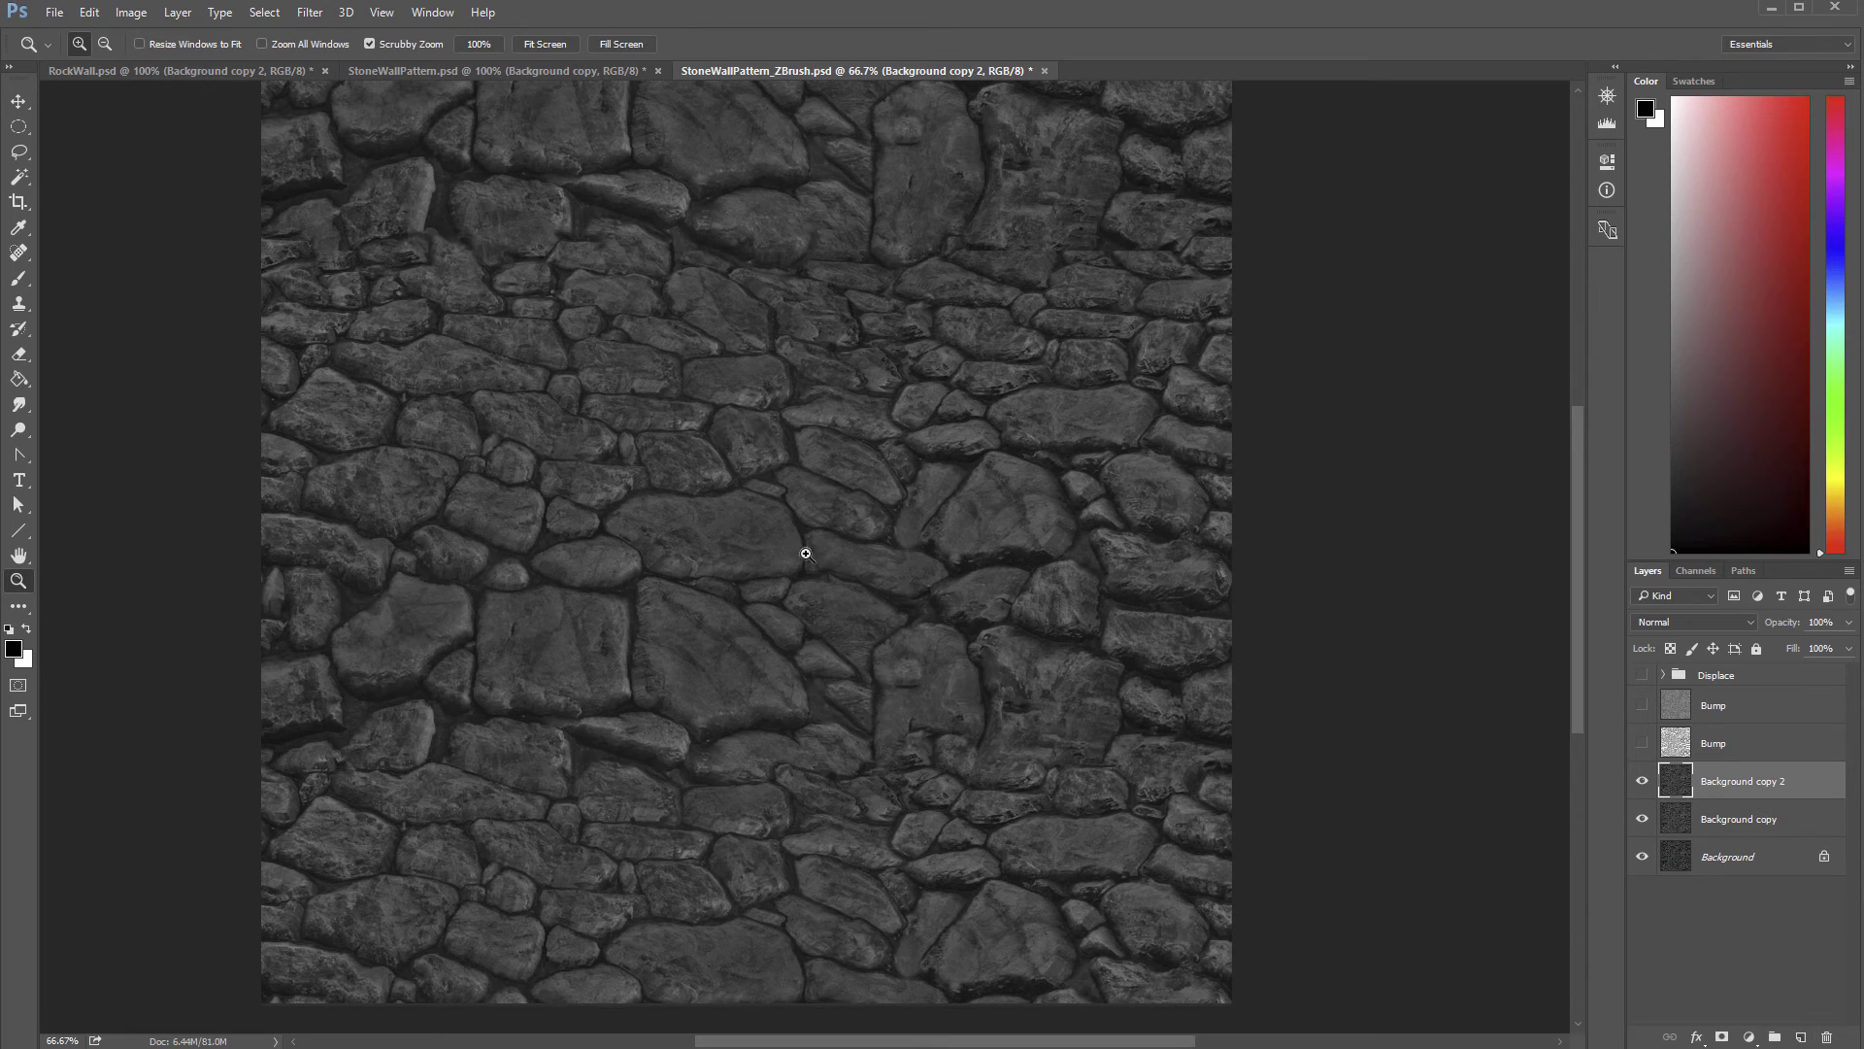
left_click(844, 535, "alt")
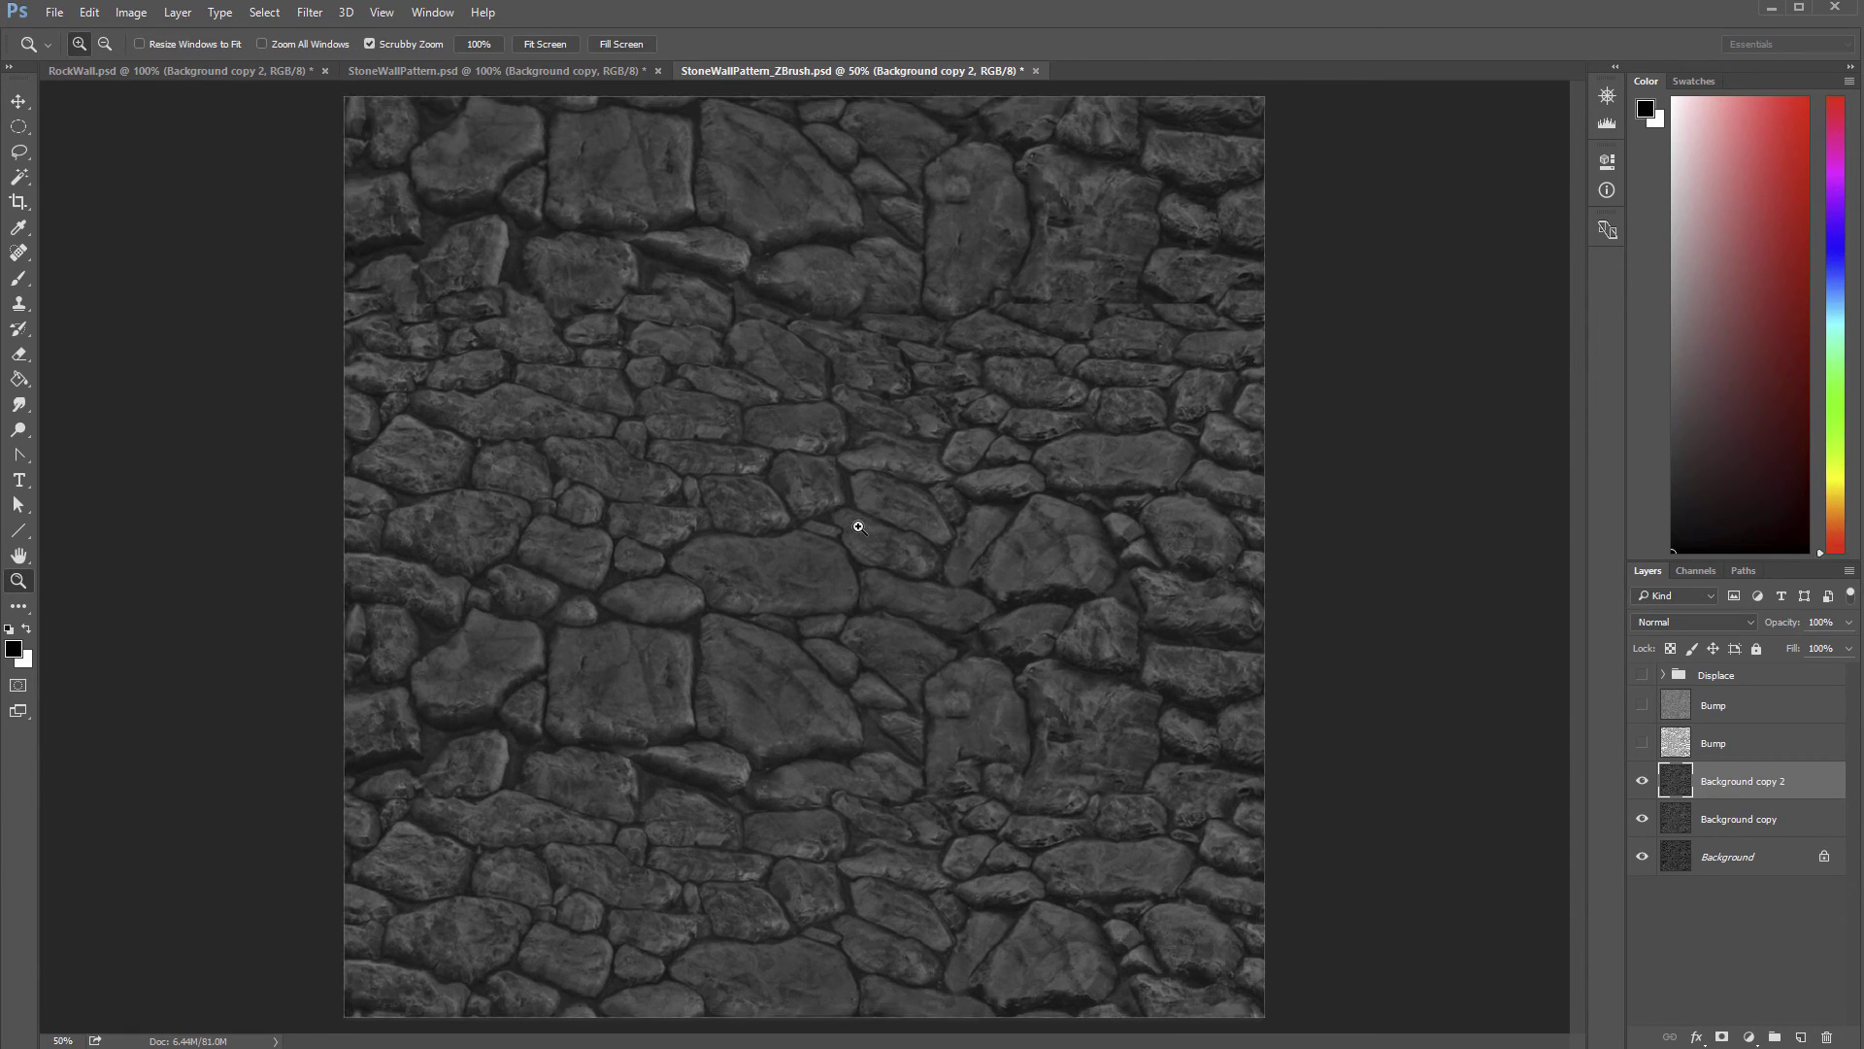
left_click(858, 527)
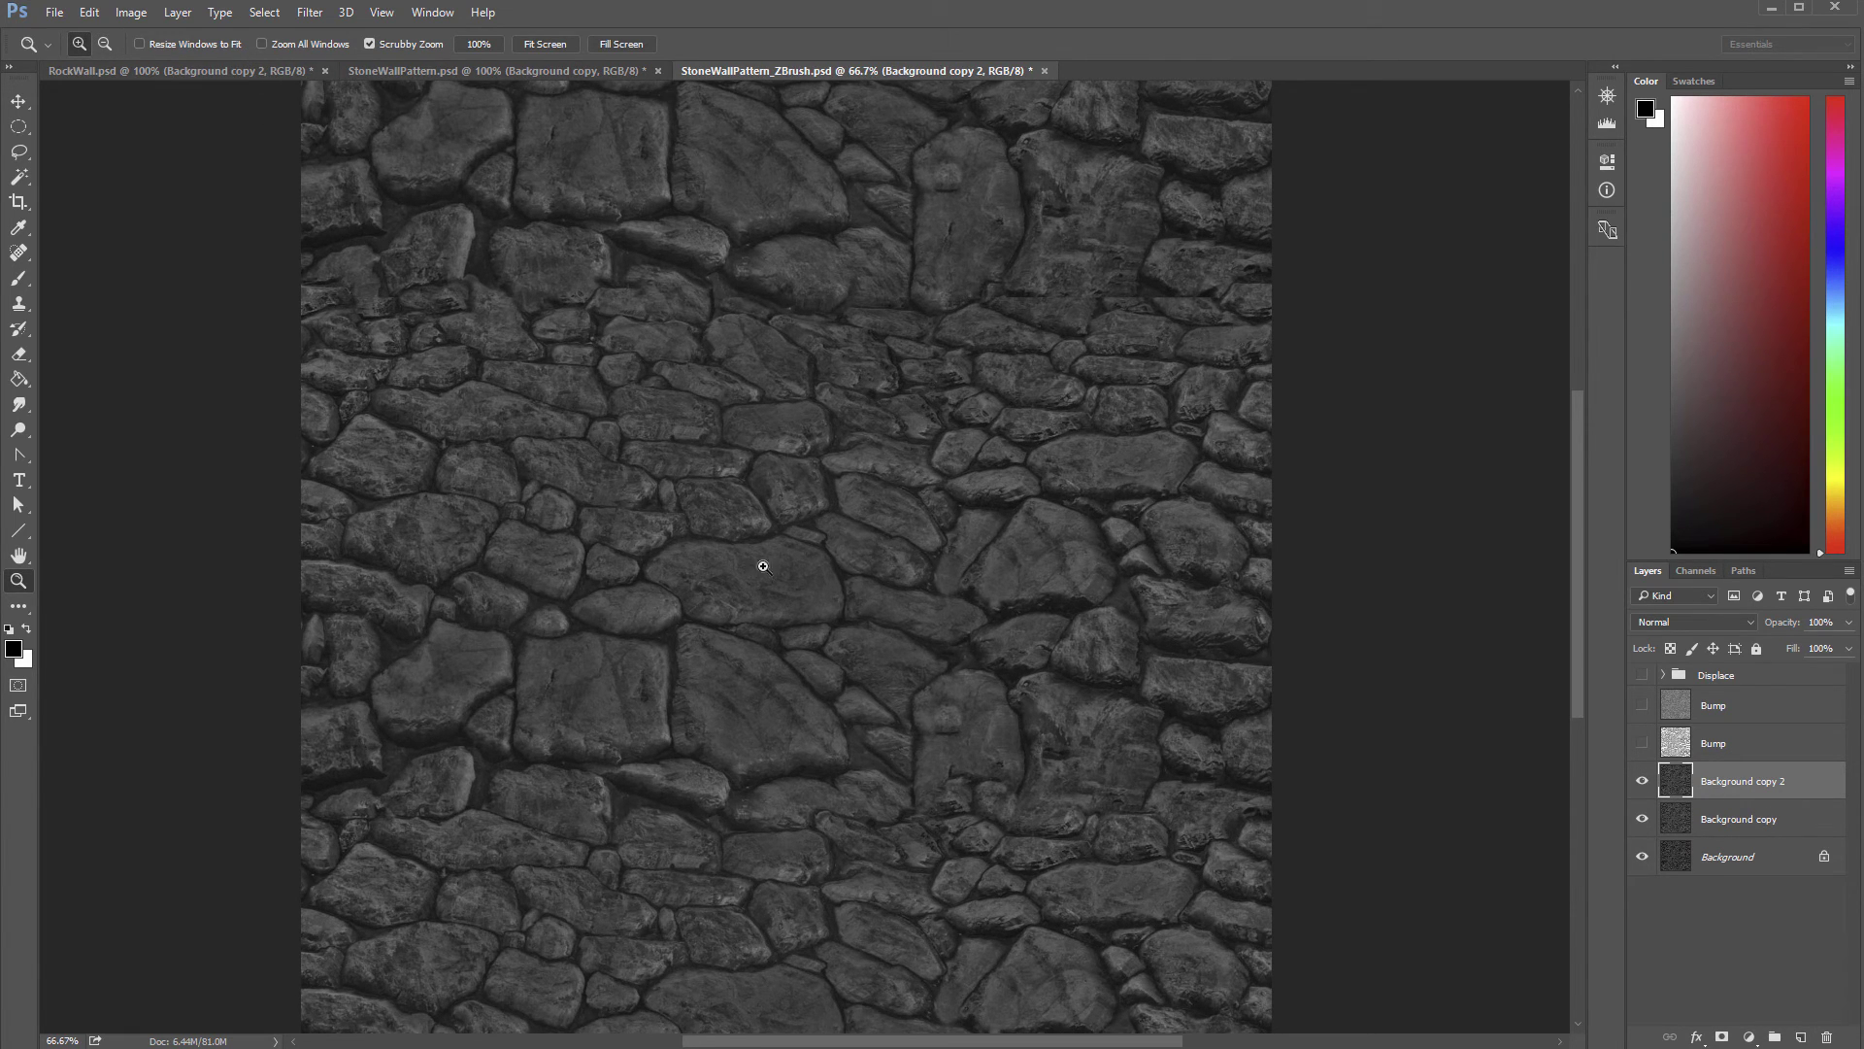
Step: Fully desaturate Background copy 2 with Hue/Saturation set to -100
left_click(133, 14)
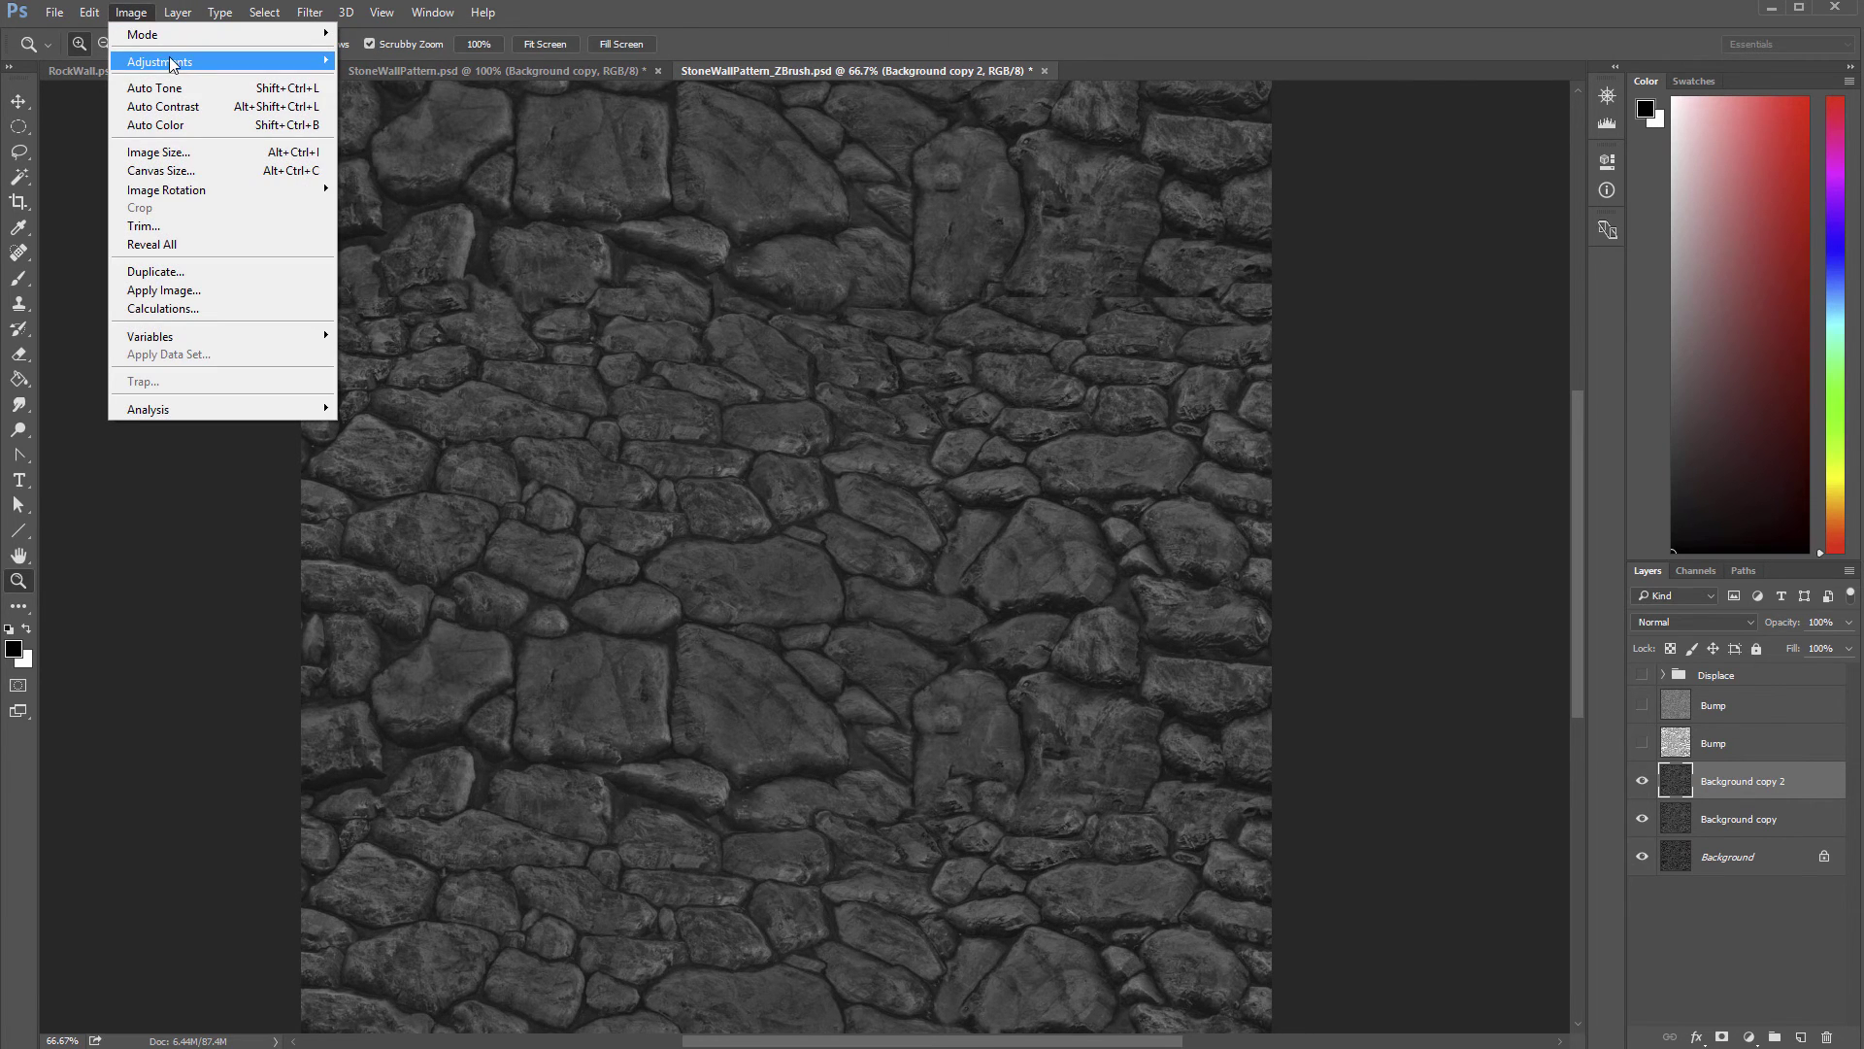
mouse_move(170, 64)
left_click(43, 169)
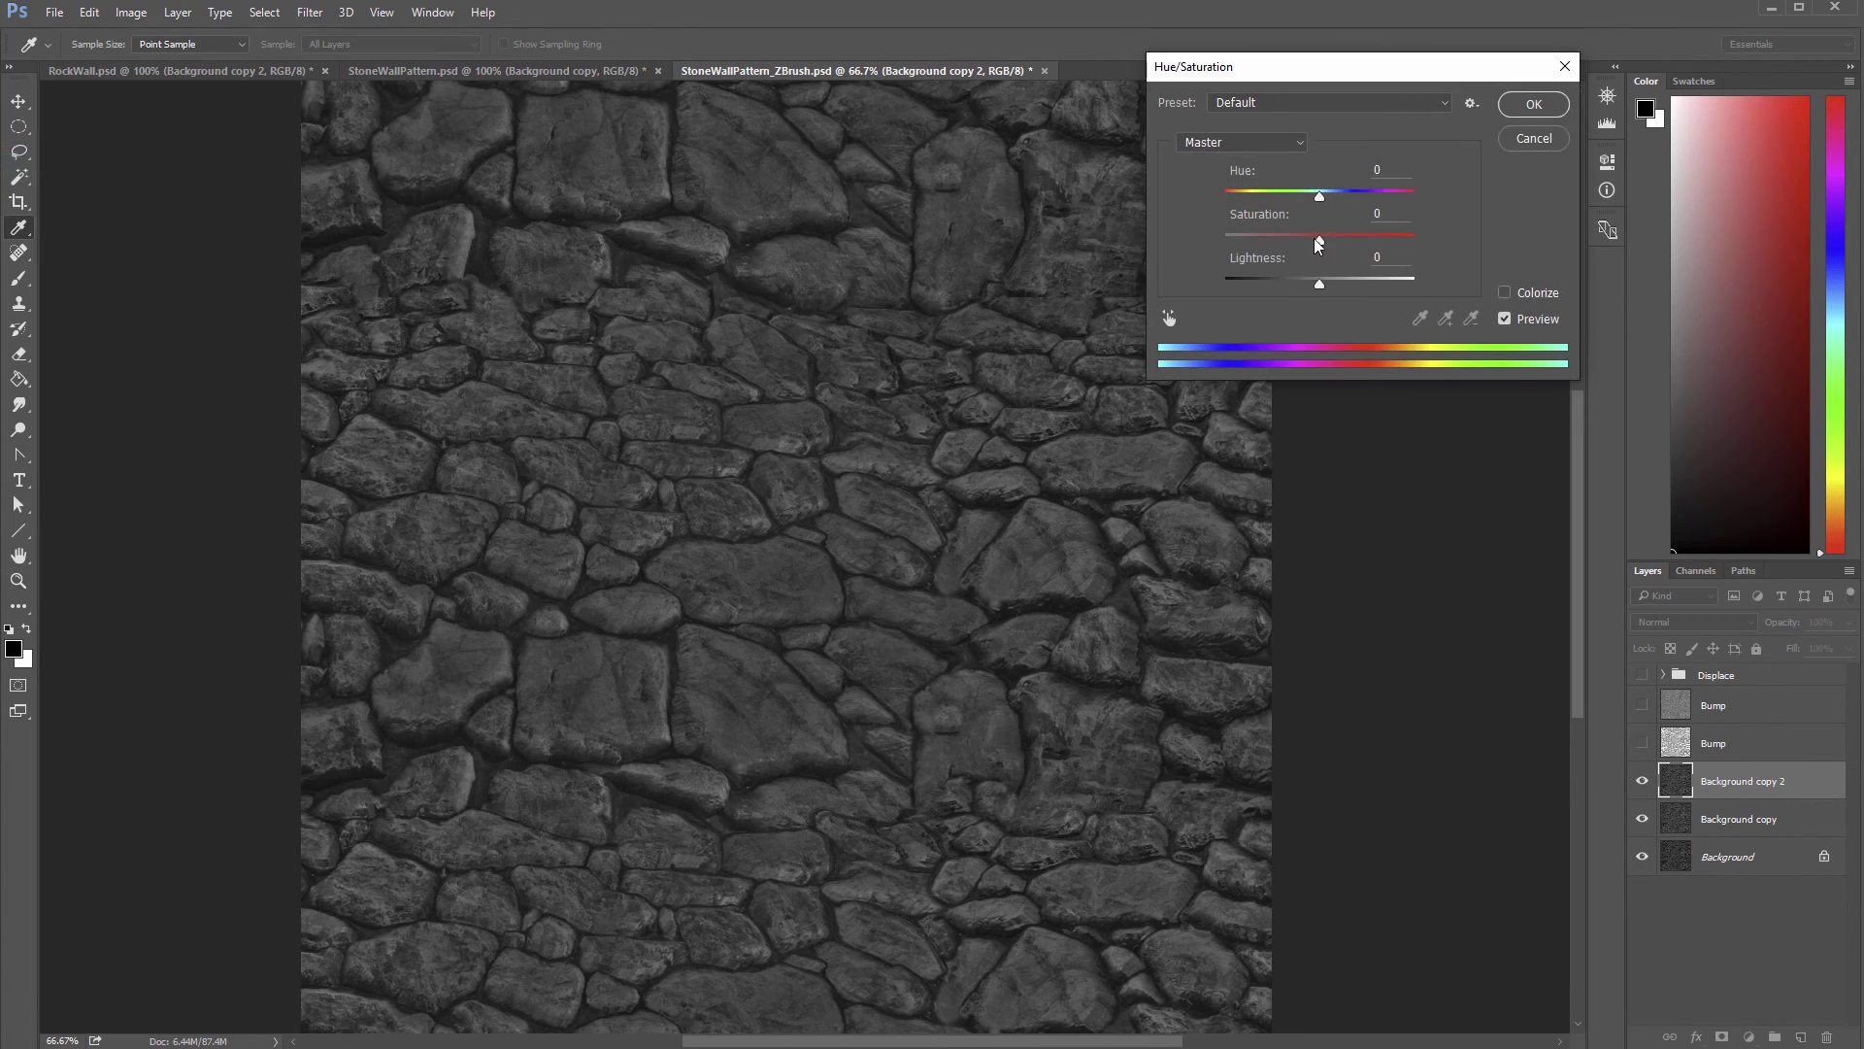
left_click_drag(1318, 241, 1187, 236)
left_click(1534, 105)
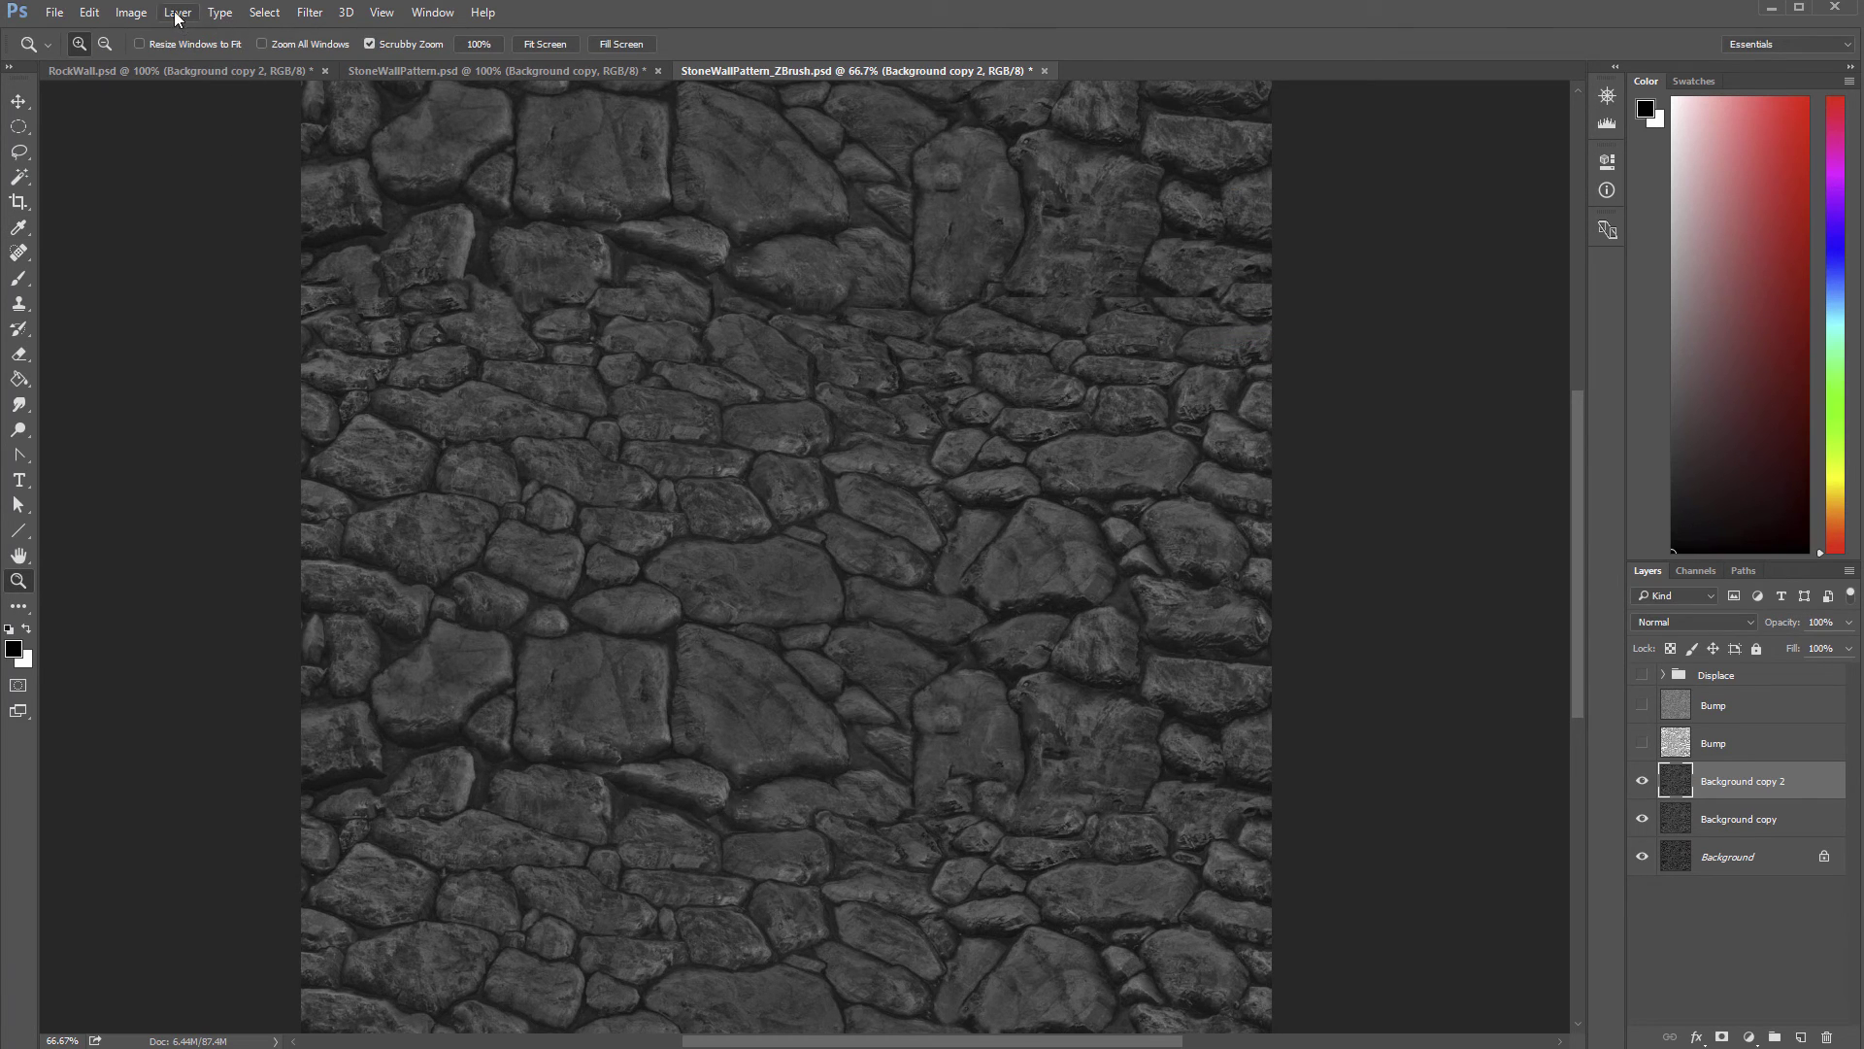
left_click(141, 13)
Step: Set Levels on Background copy 2 to black 31, midtone 0.48, white 127
mouse_move(158, 61)
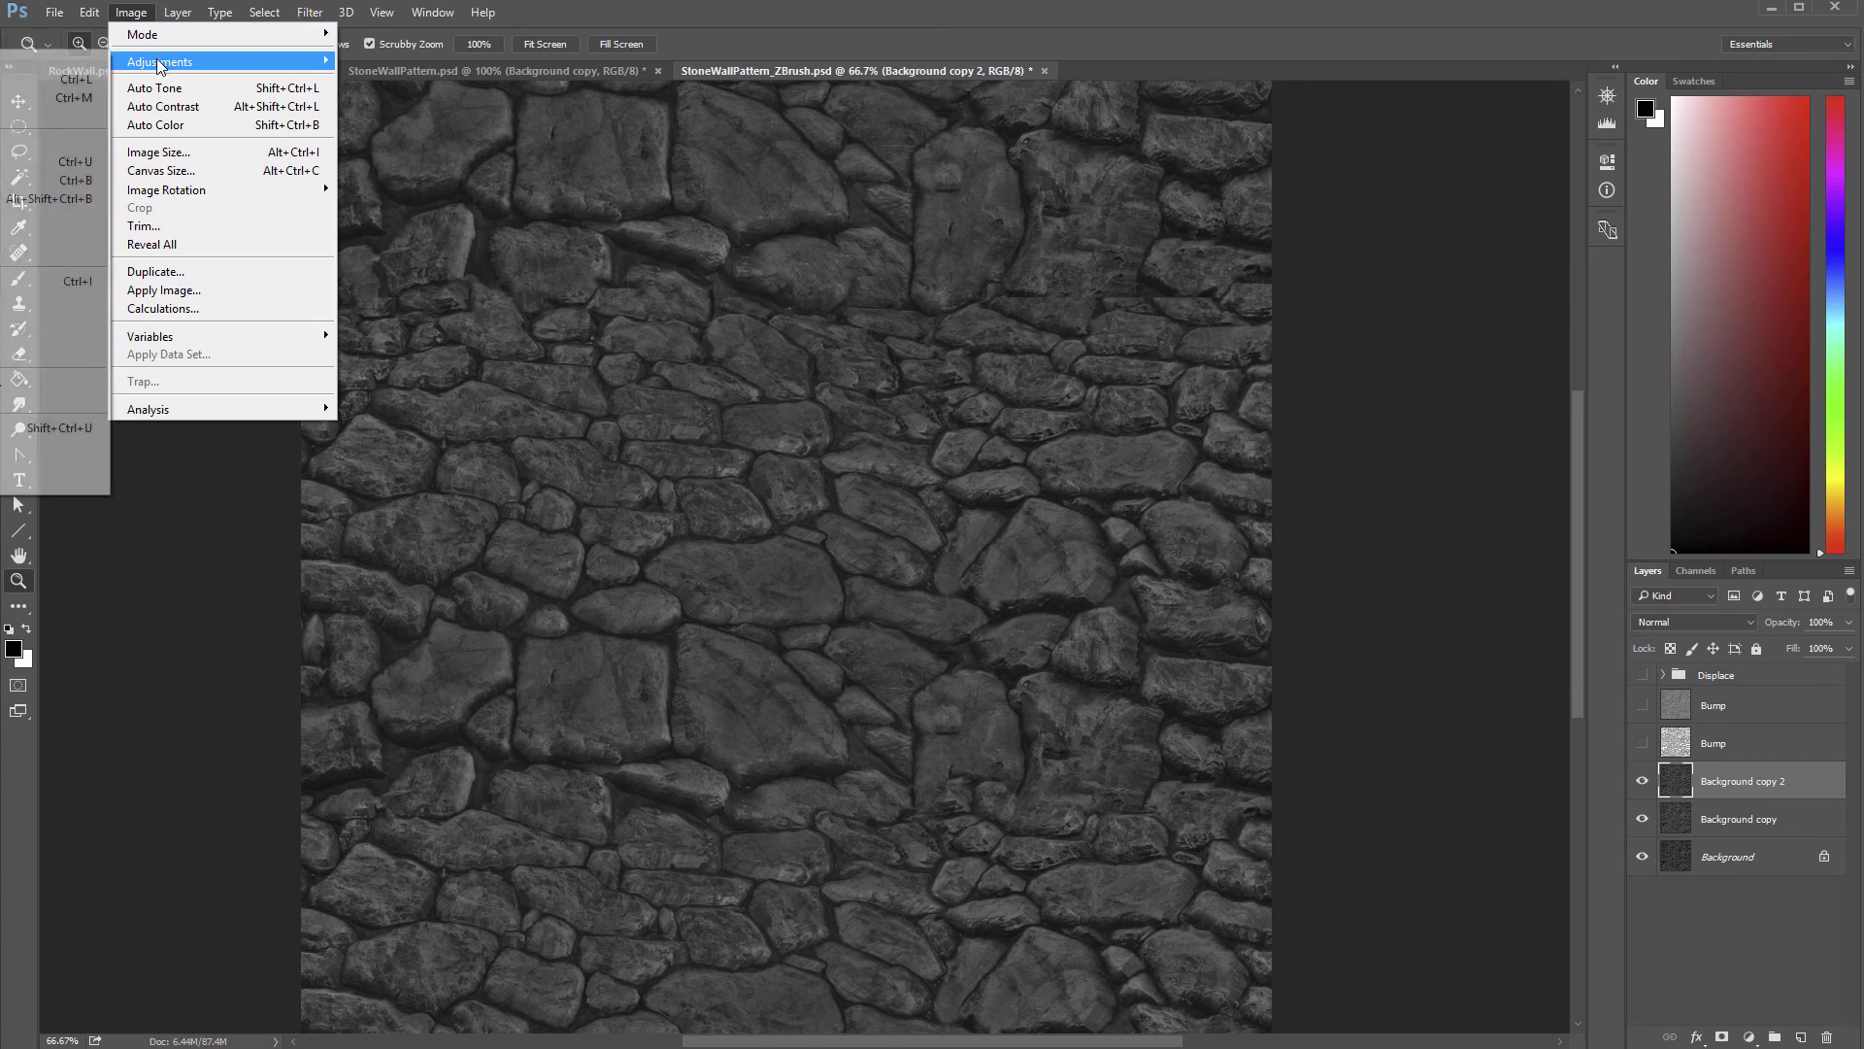
left_click(97, 87)
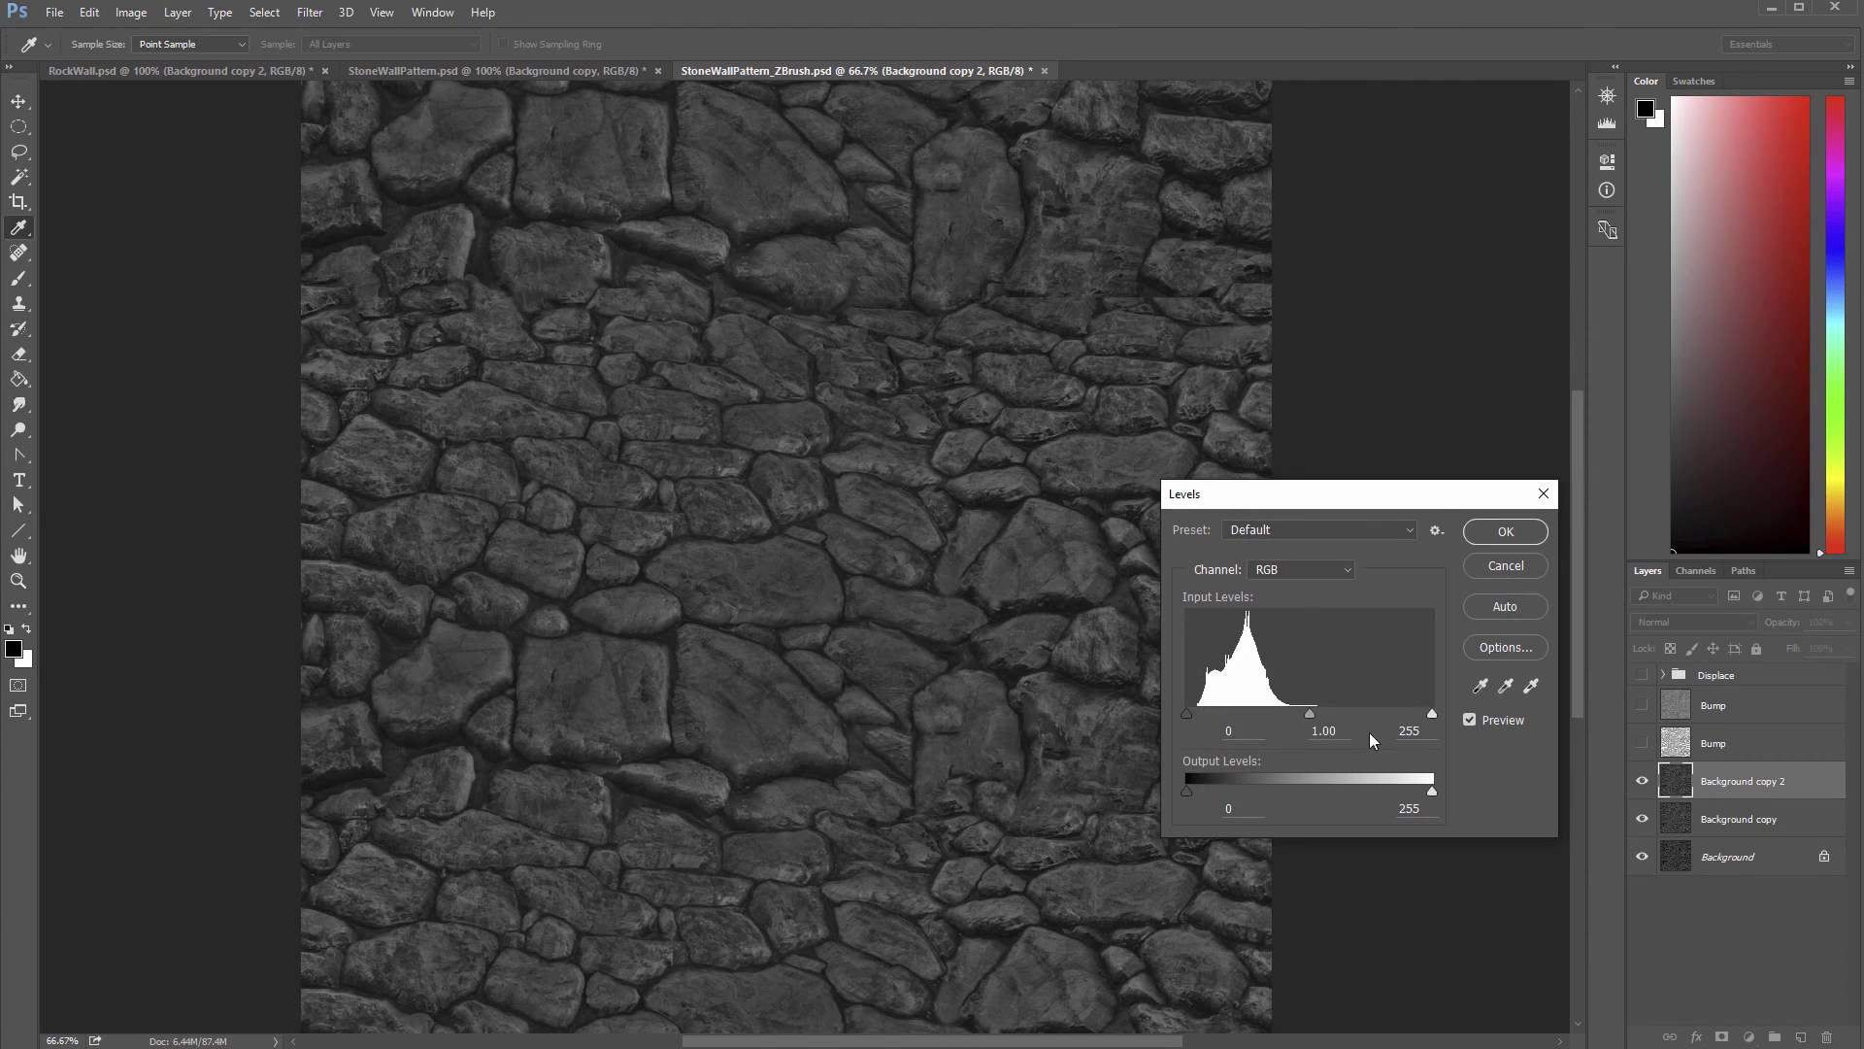
left_click_drag(1309, 714, 1238, 714)
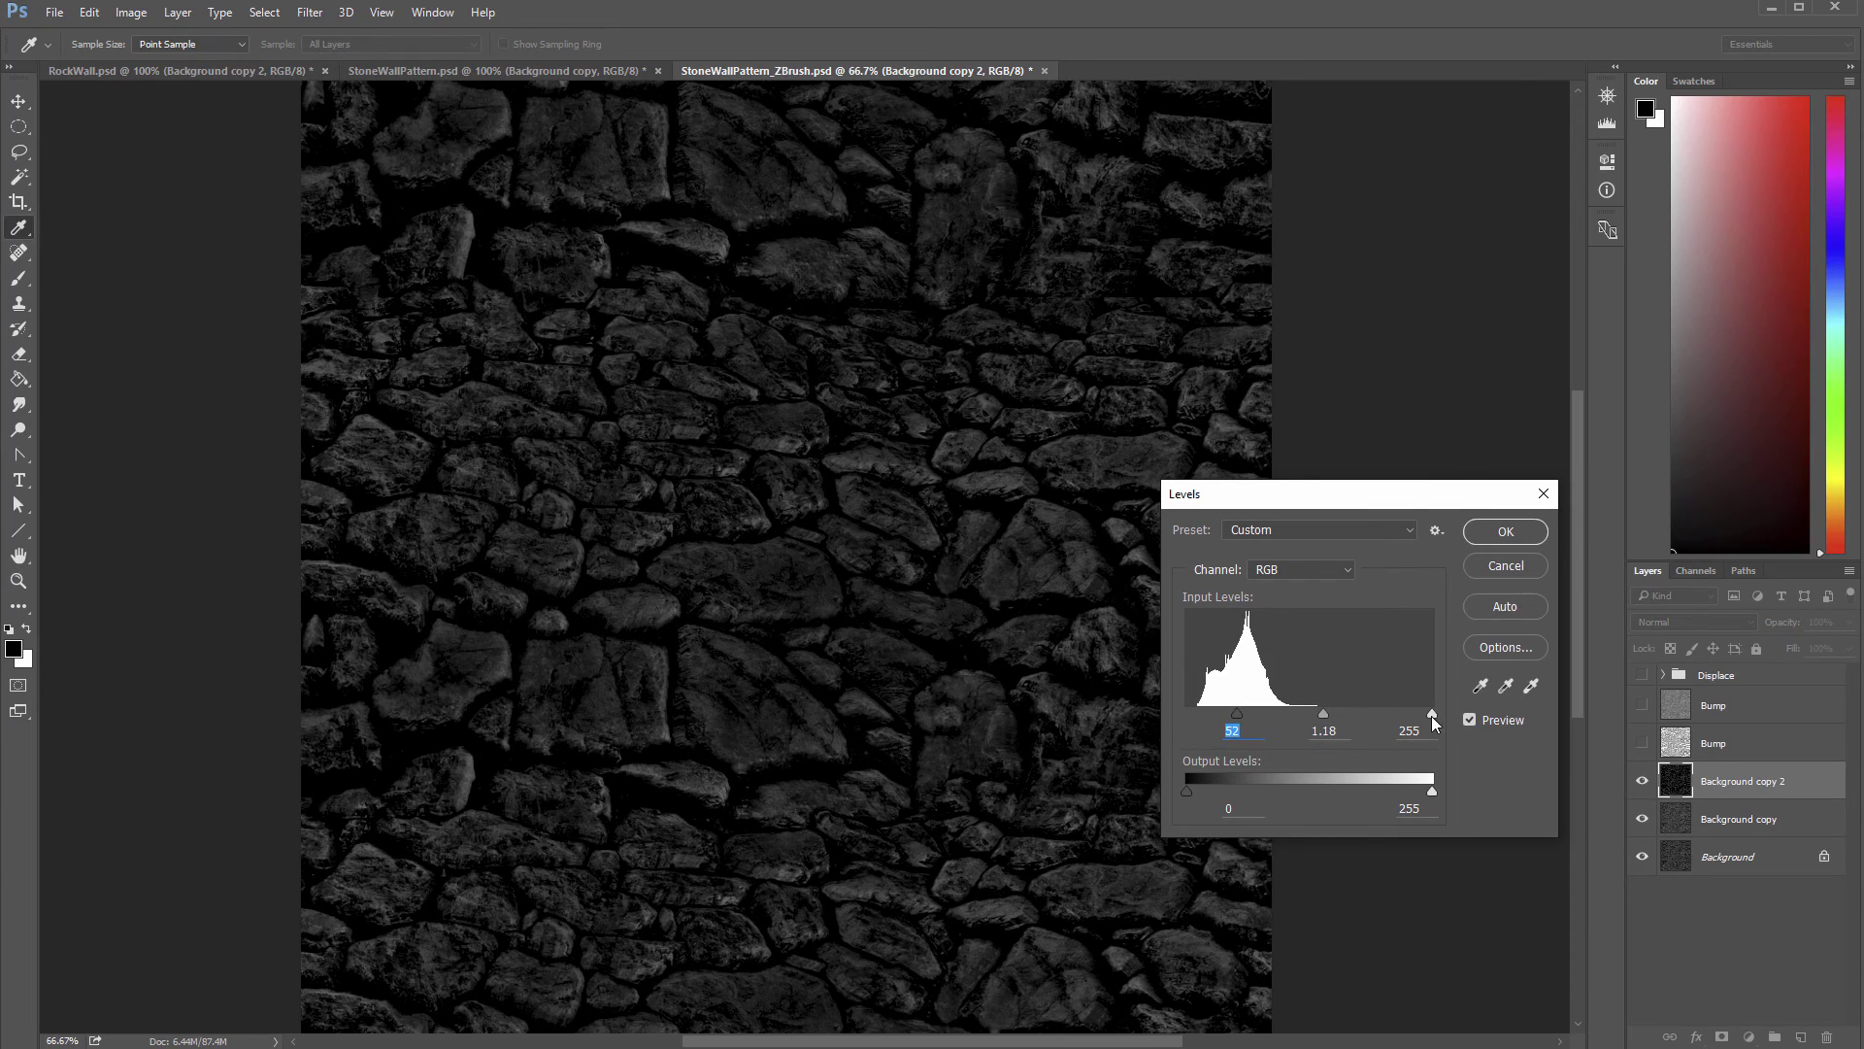
left_click_drag(1431, 715, 1221, 713)
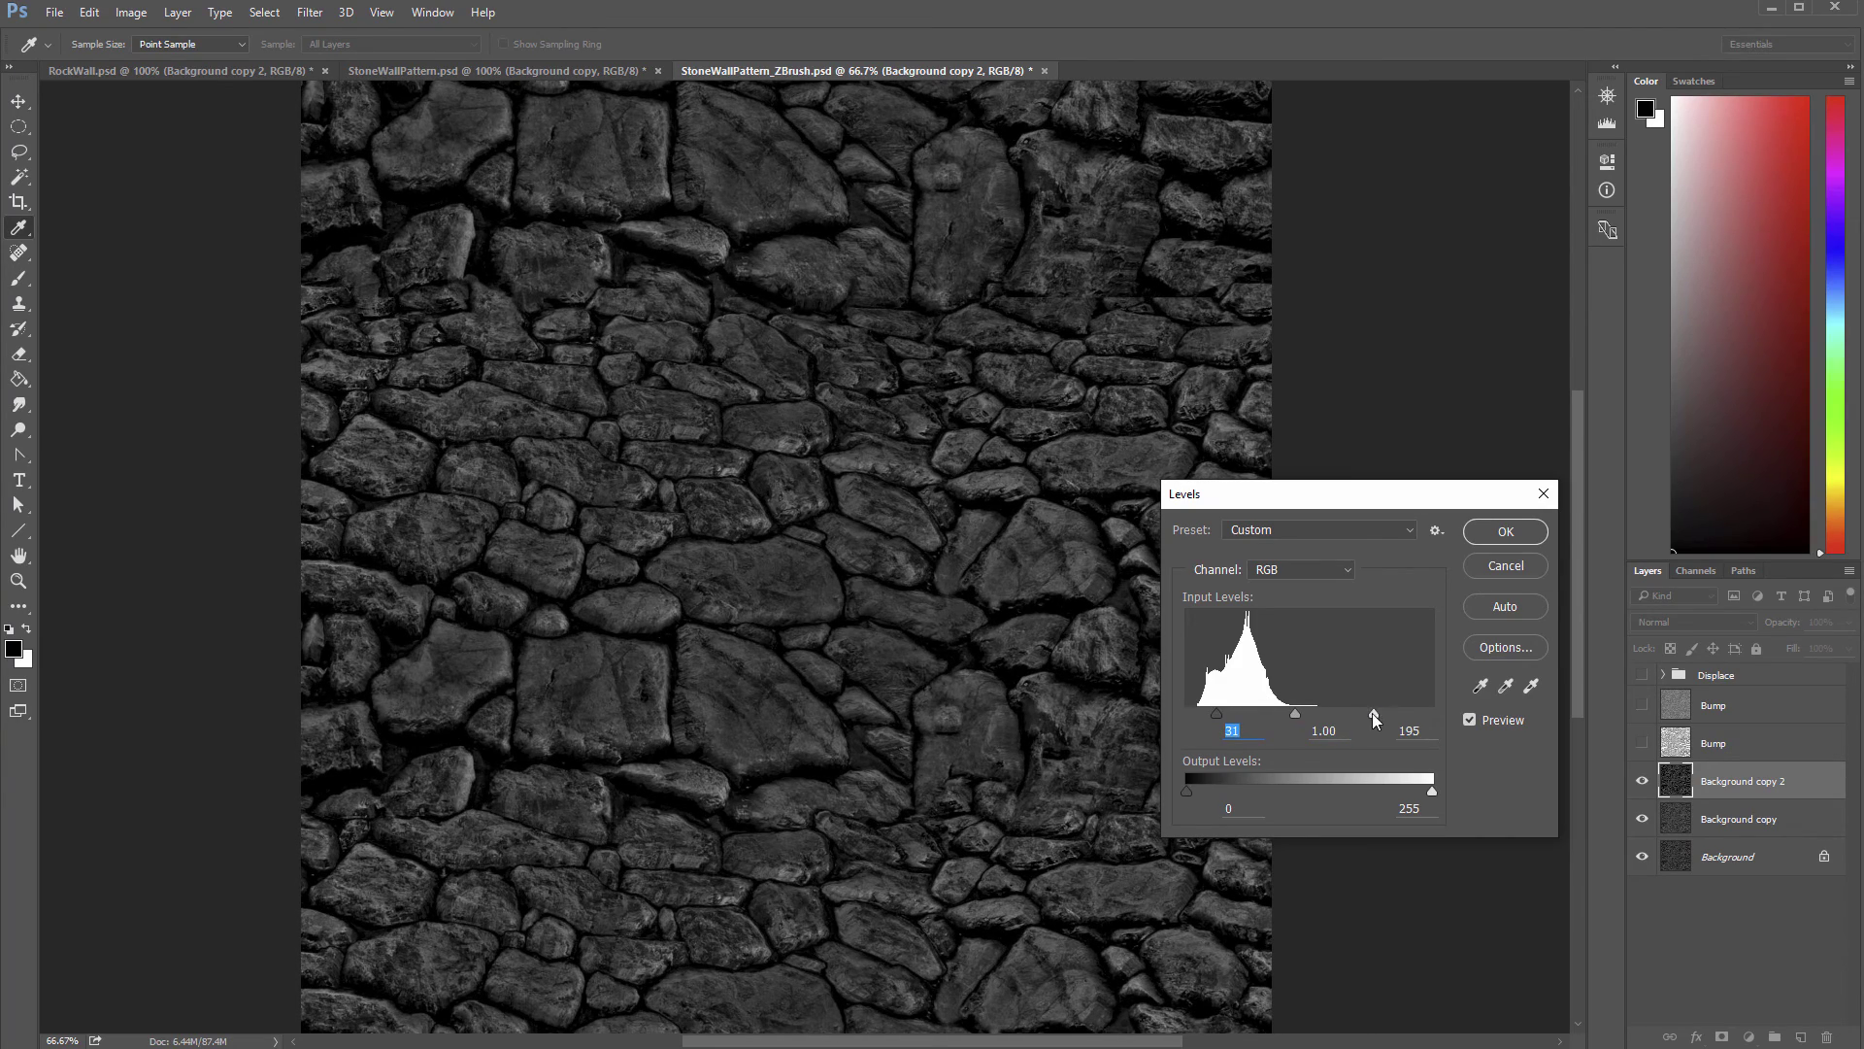
mouse_move(1353, 713)
left_mouse_down()
mouse_move(1286, 713)
mouse_move(1327, 712)
mouse_move(1310, 718)
left_mouse_up()
left_click(1323, 715)
left_click(1292, 713)
key("z")
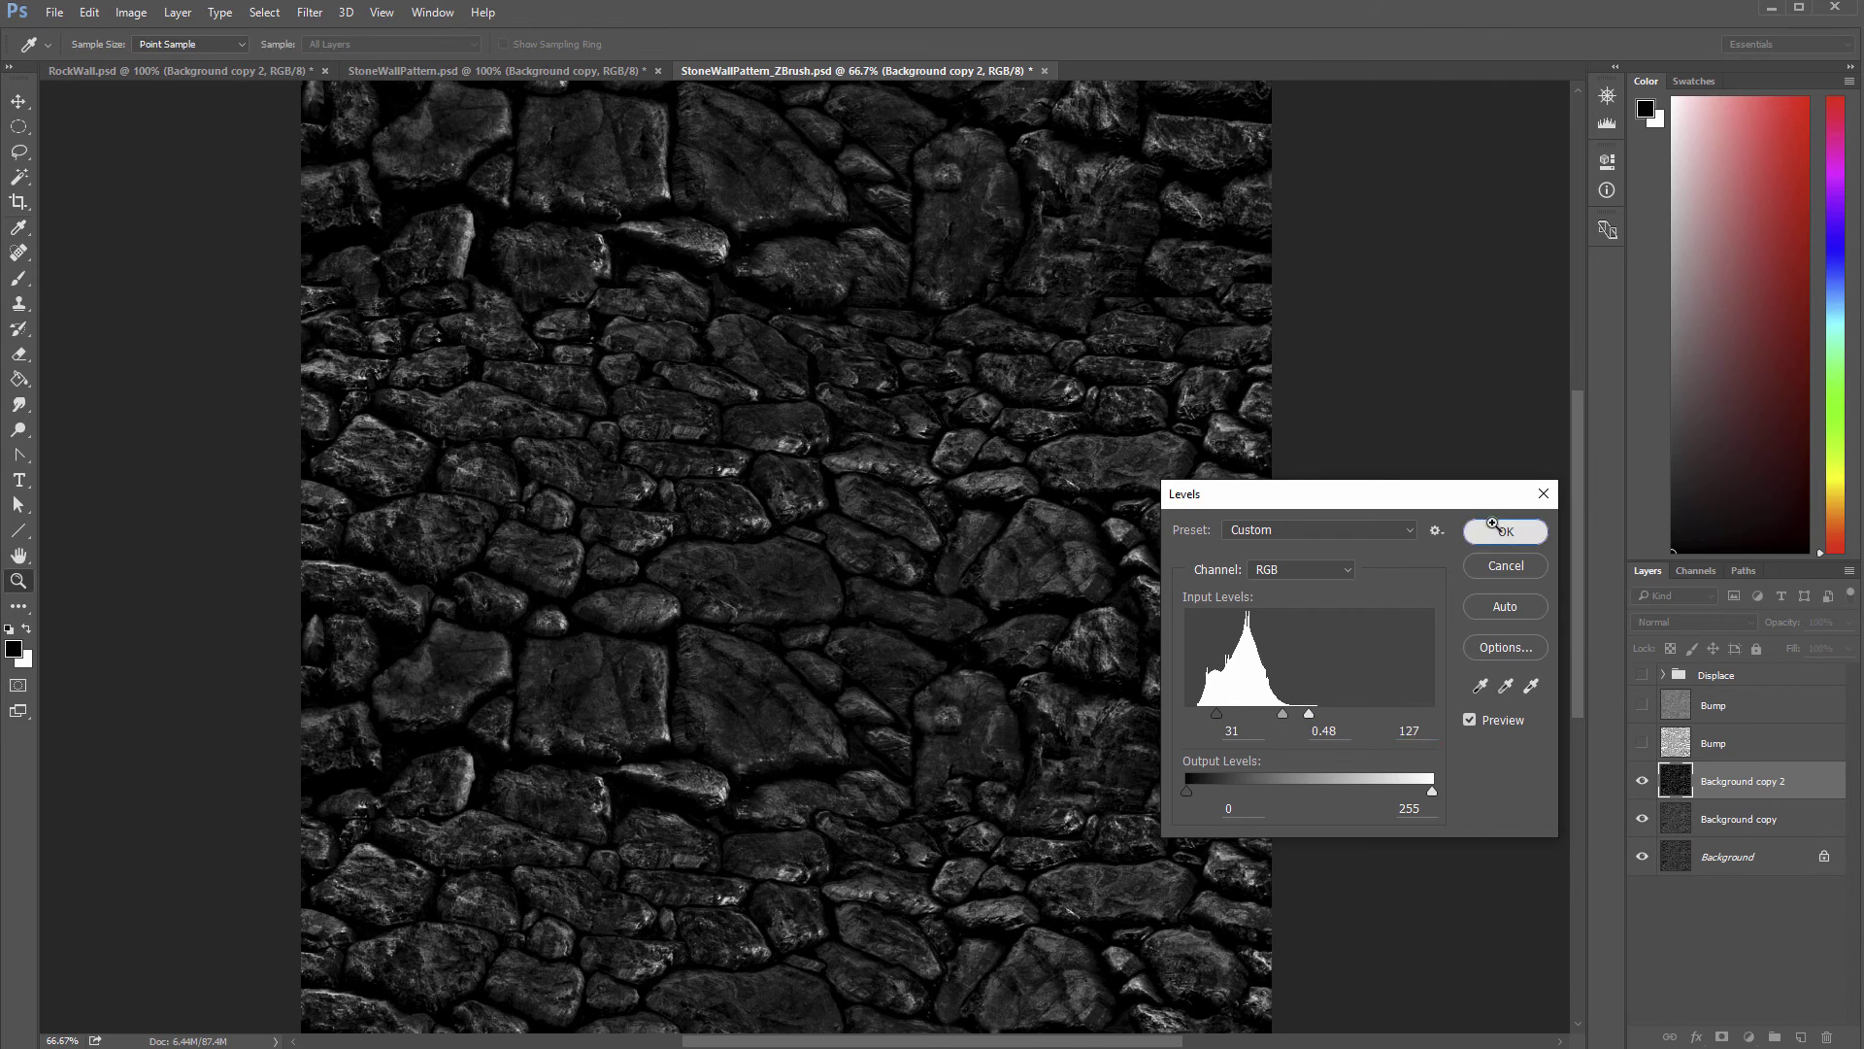
left_click(1505, 531)
Step: Rename the layer to Spec, reopening the name to fix the 'Spce' typo
double_click(1745, 782)
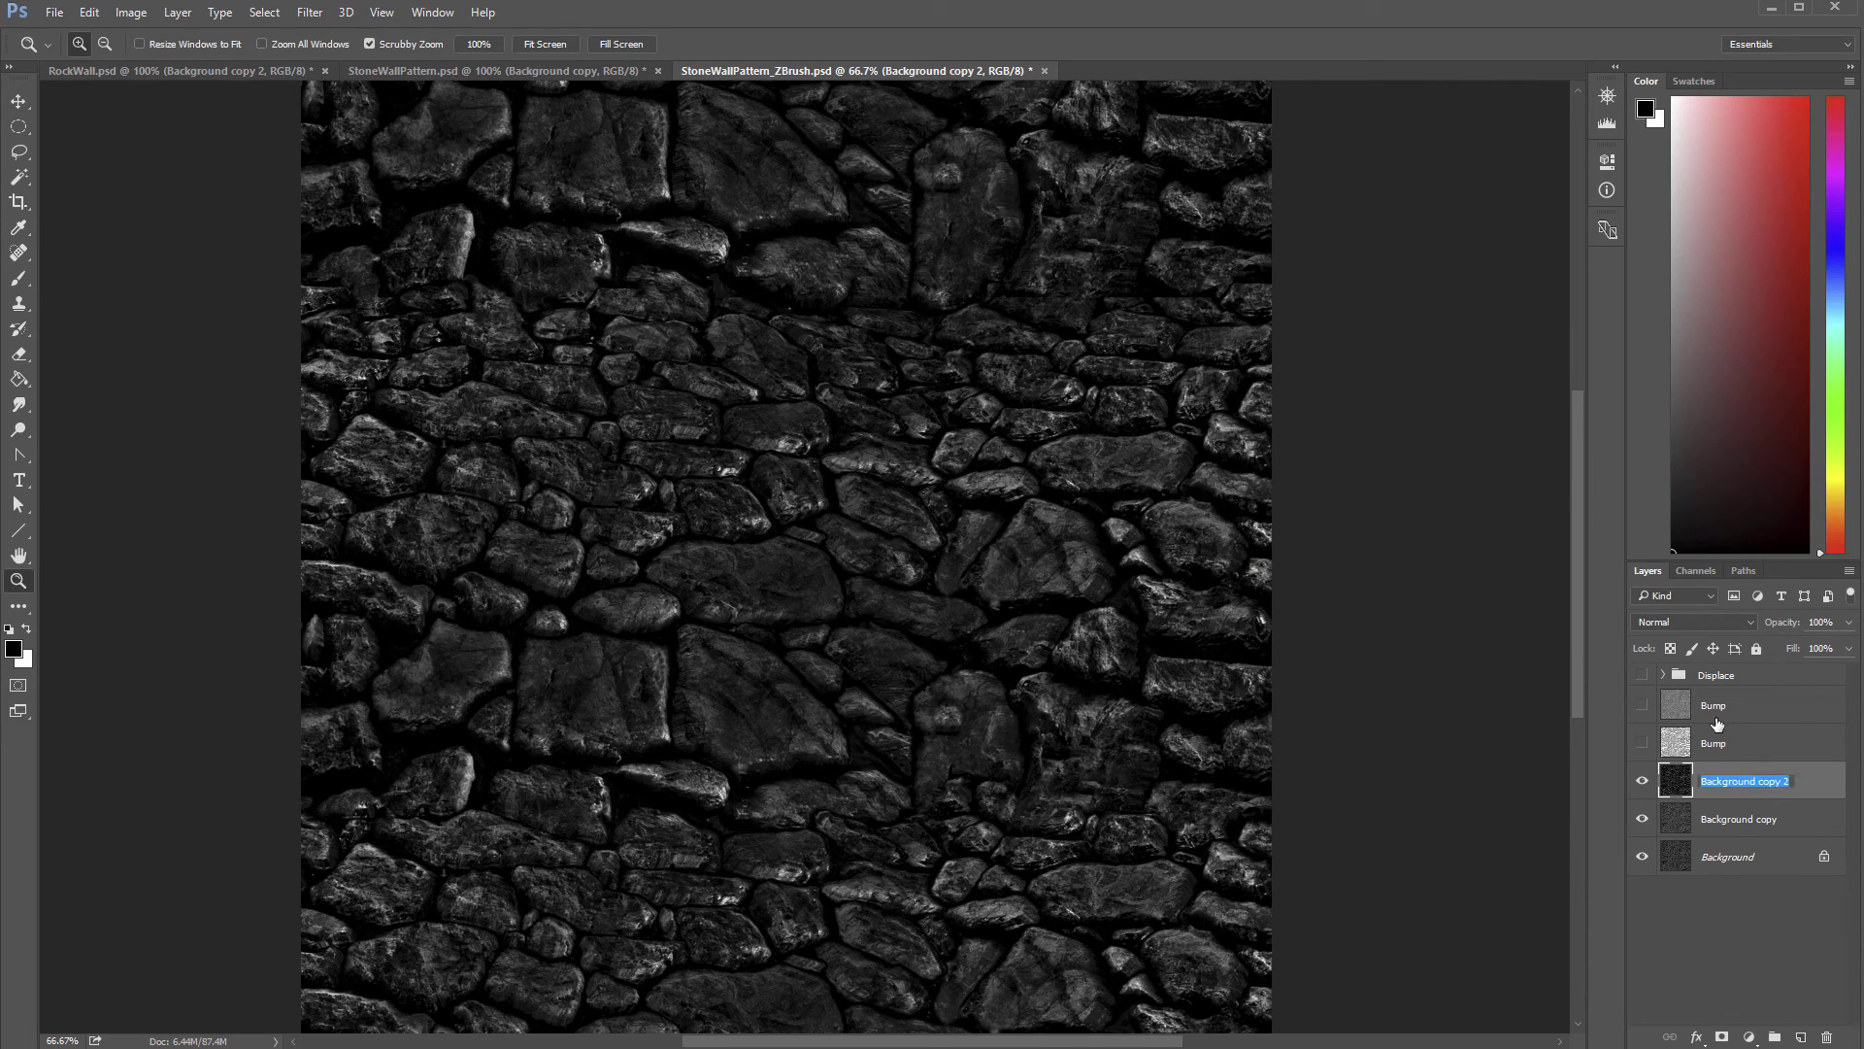
type("Spce")
key("Return")
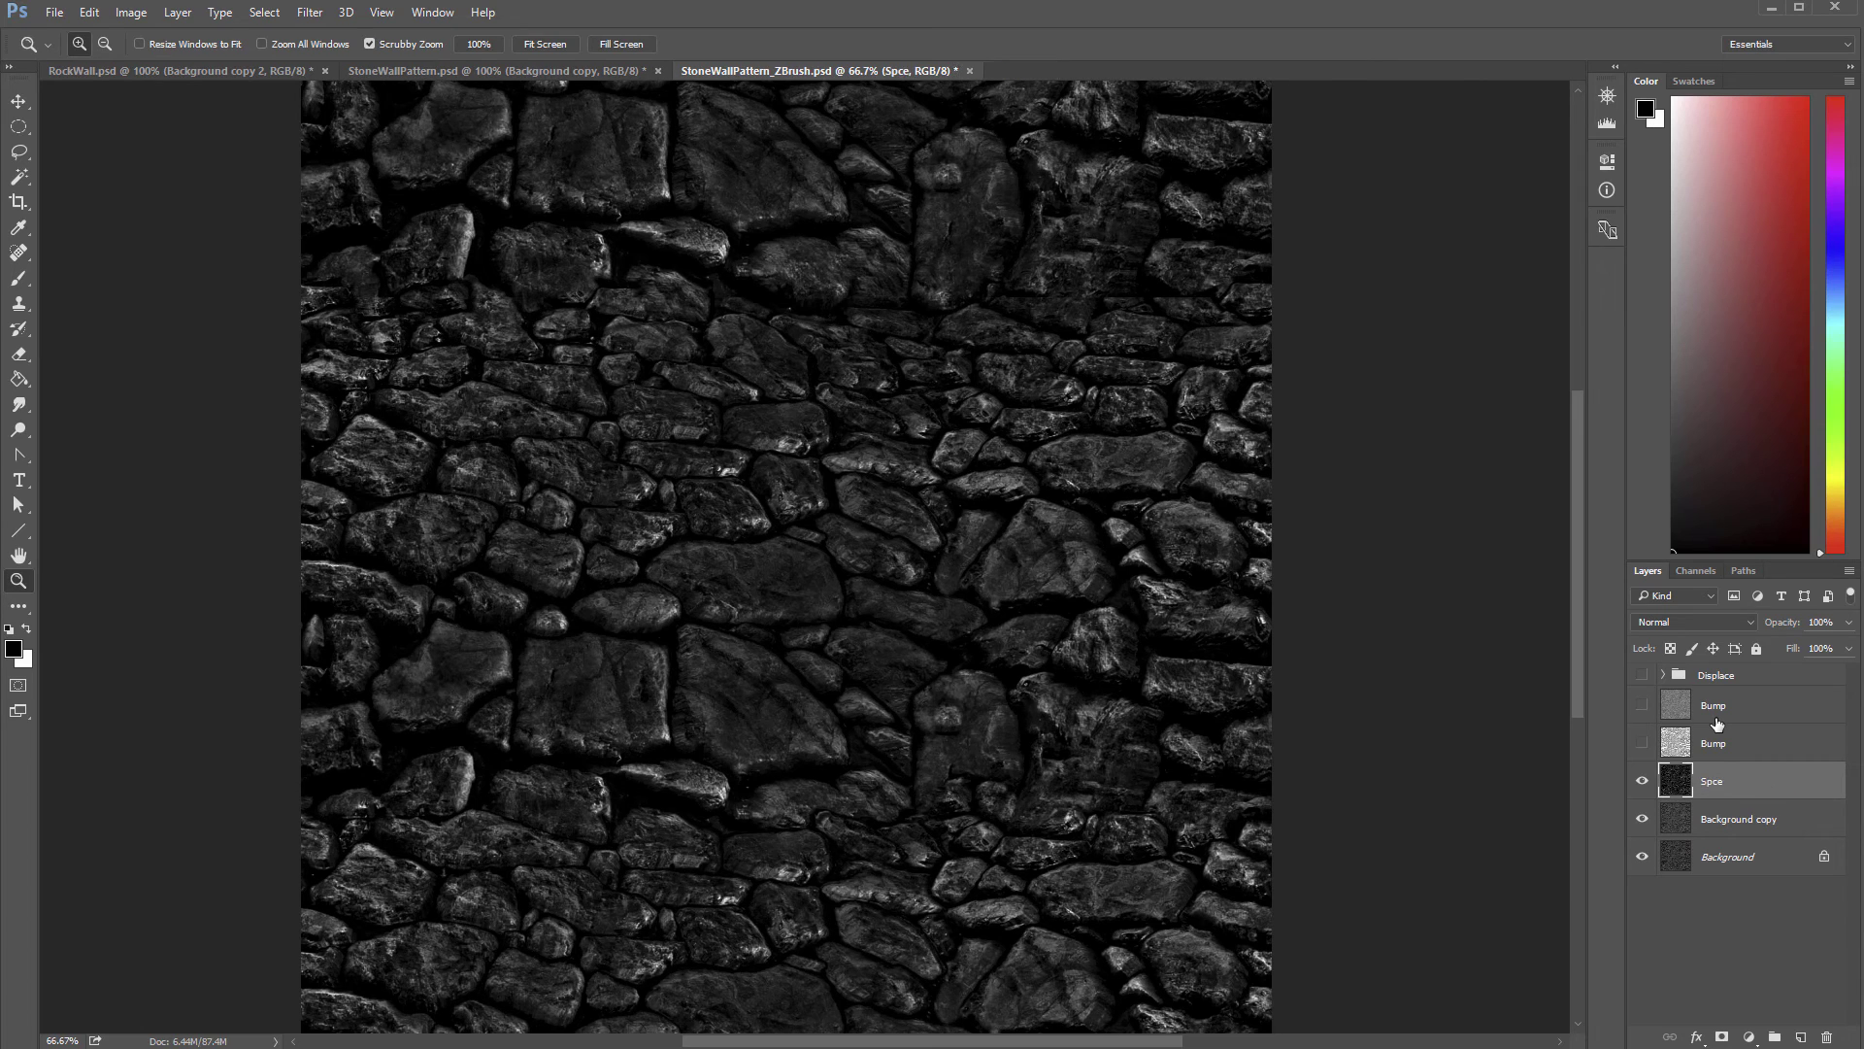
double_click(1732, 783)
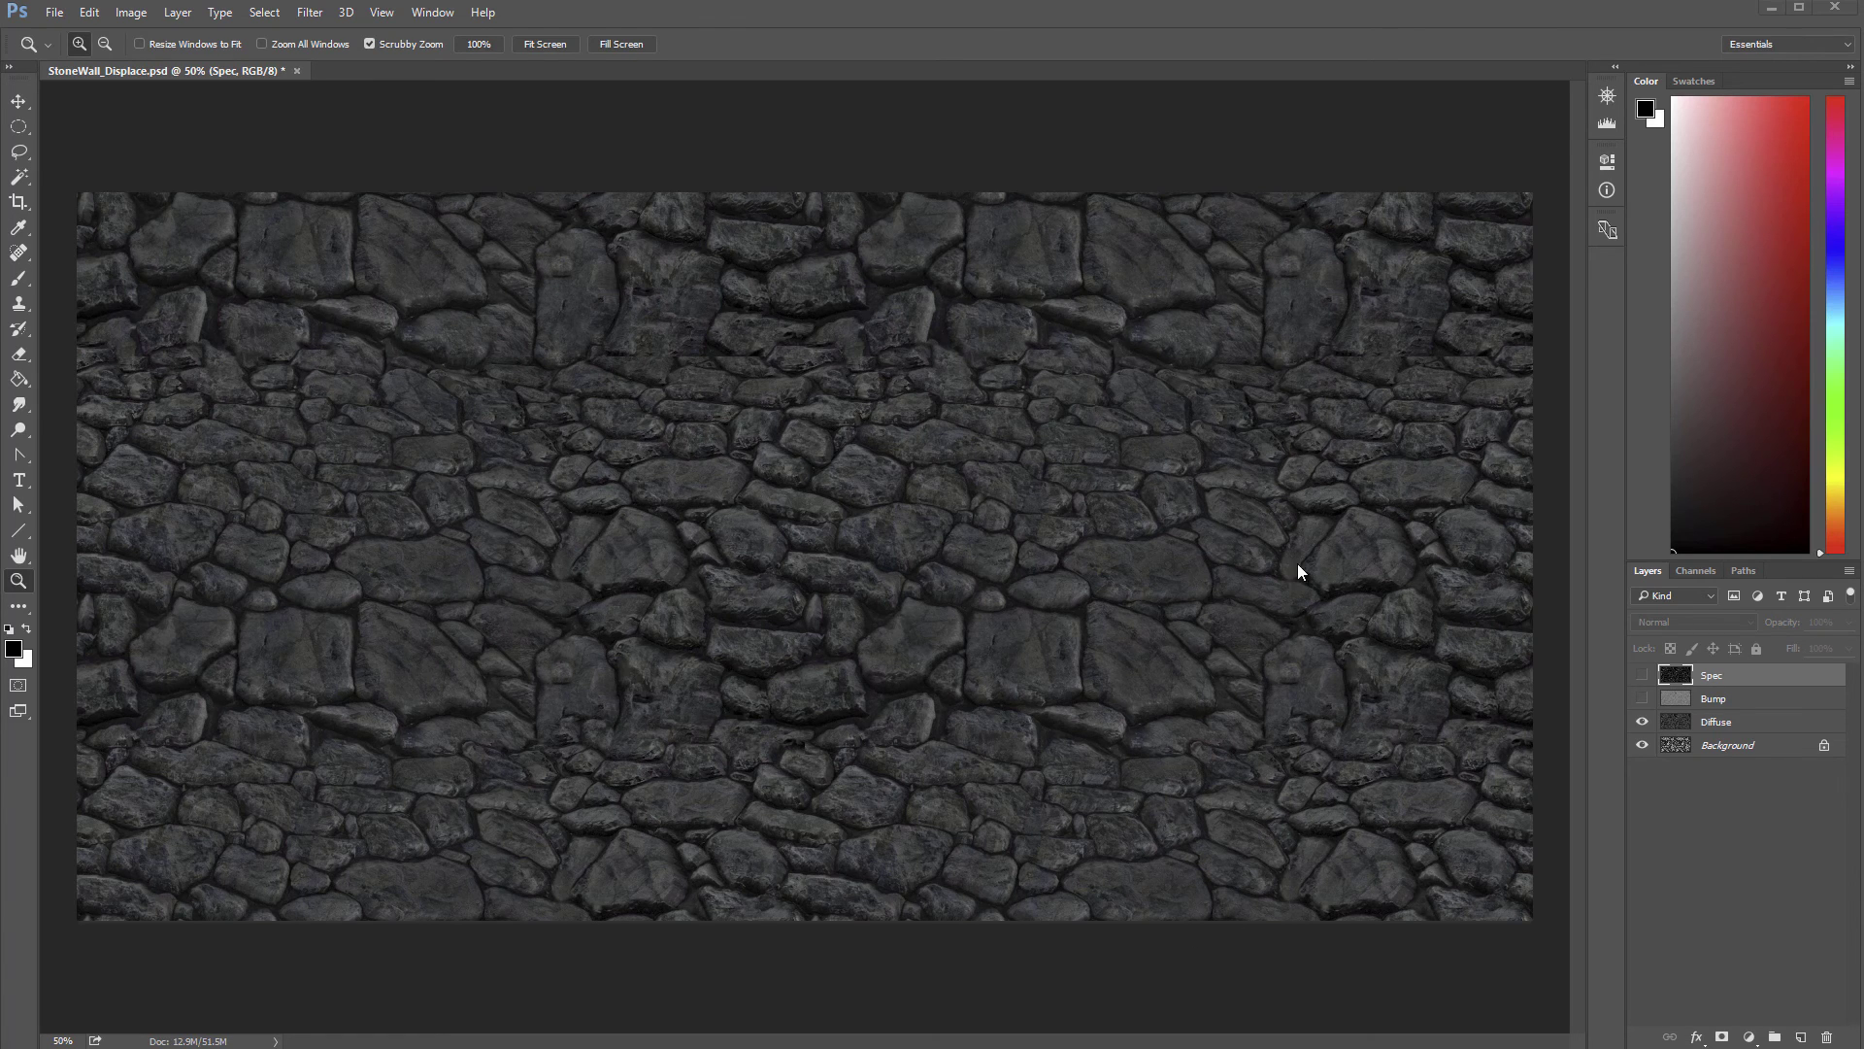
Step: Select the Diffuse layer and confirm the canvas is 3000 × 1500 pixels
left_click(1709, 722)
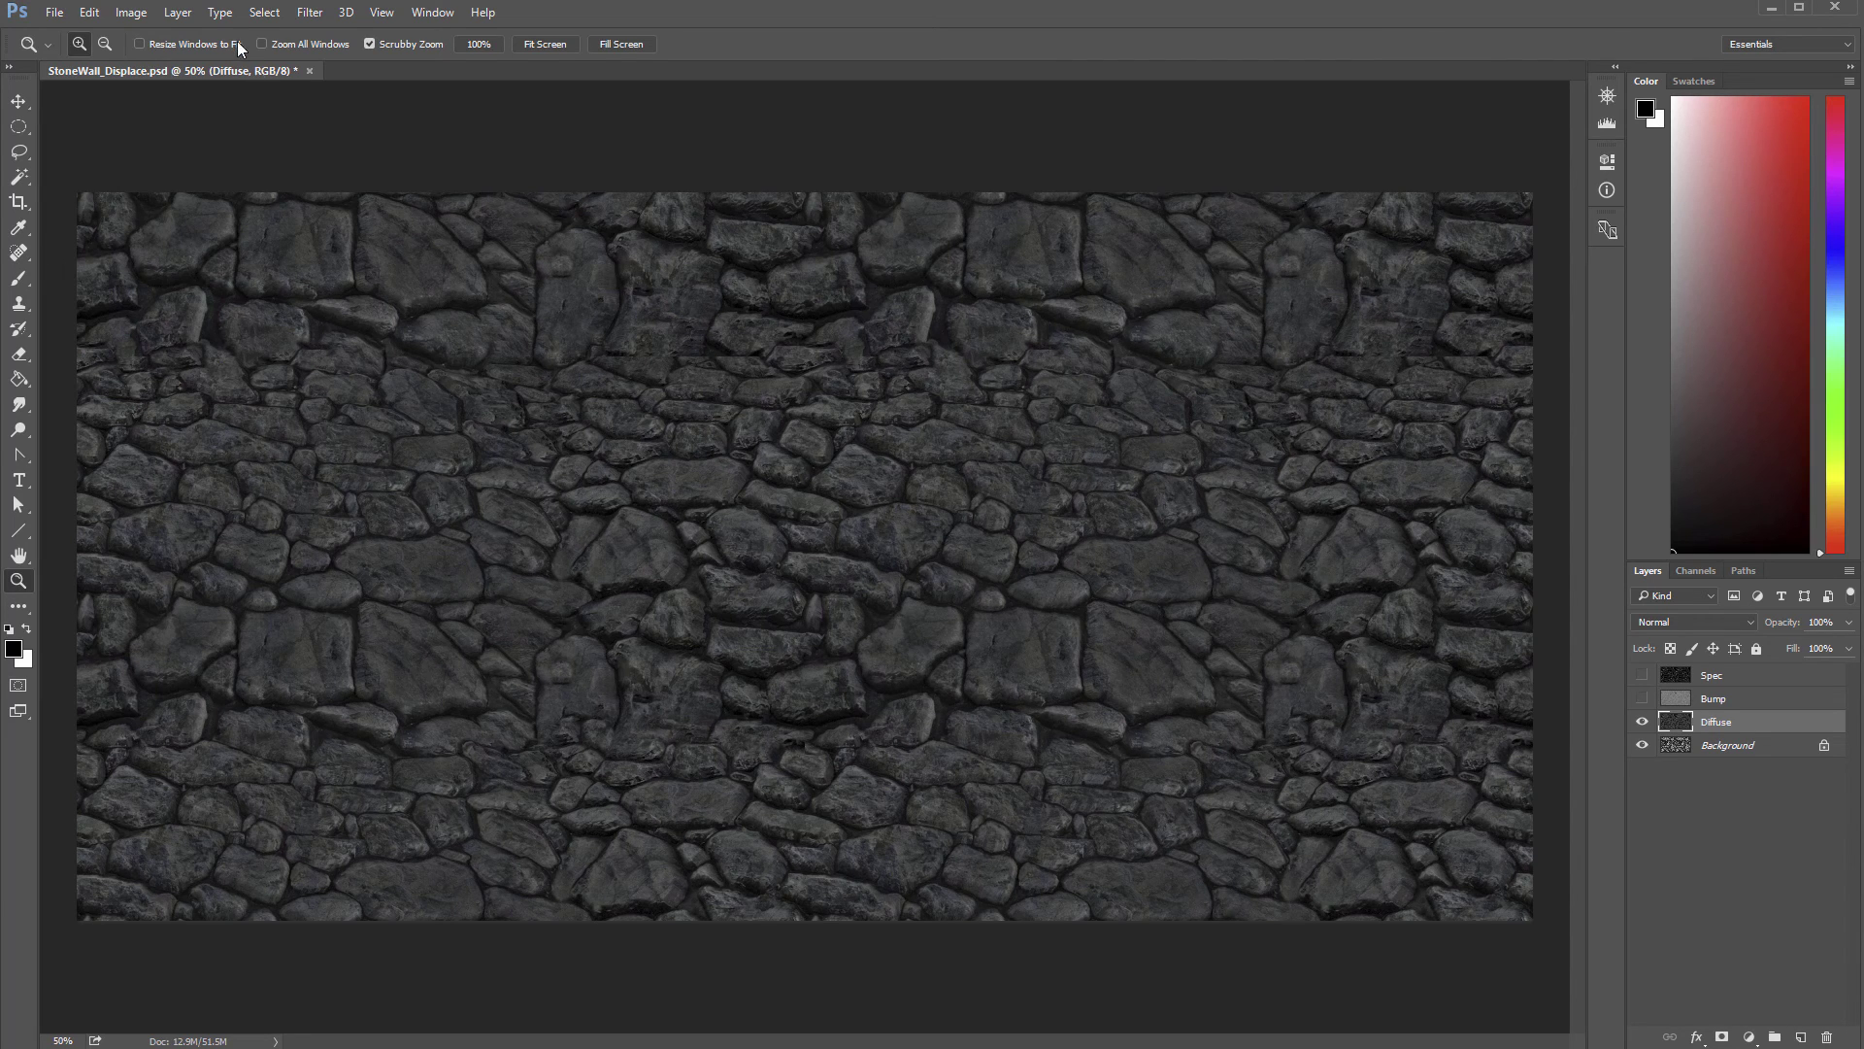
left_click(131, 12)
left_click(161, 171)
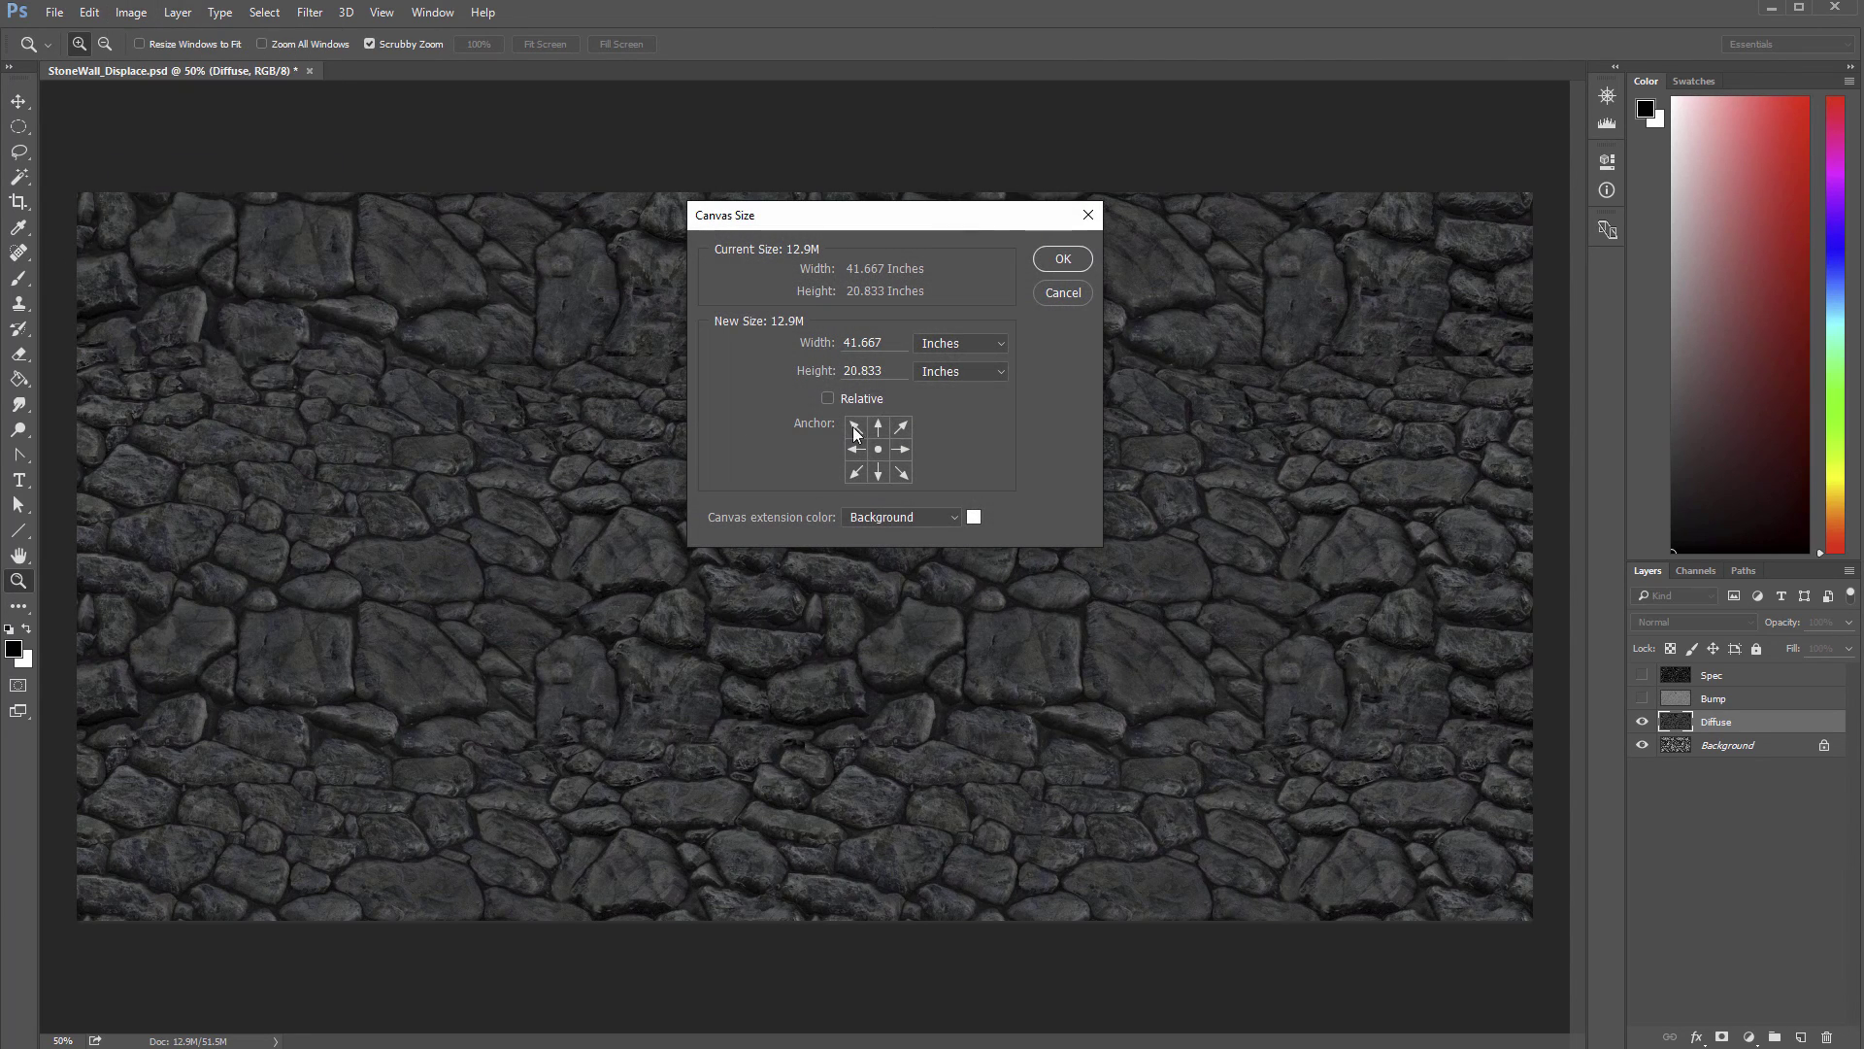
left_click(1000, 346)
left_click(986, 376)
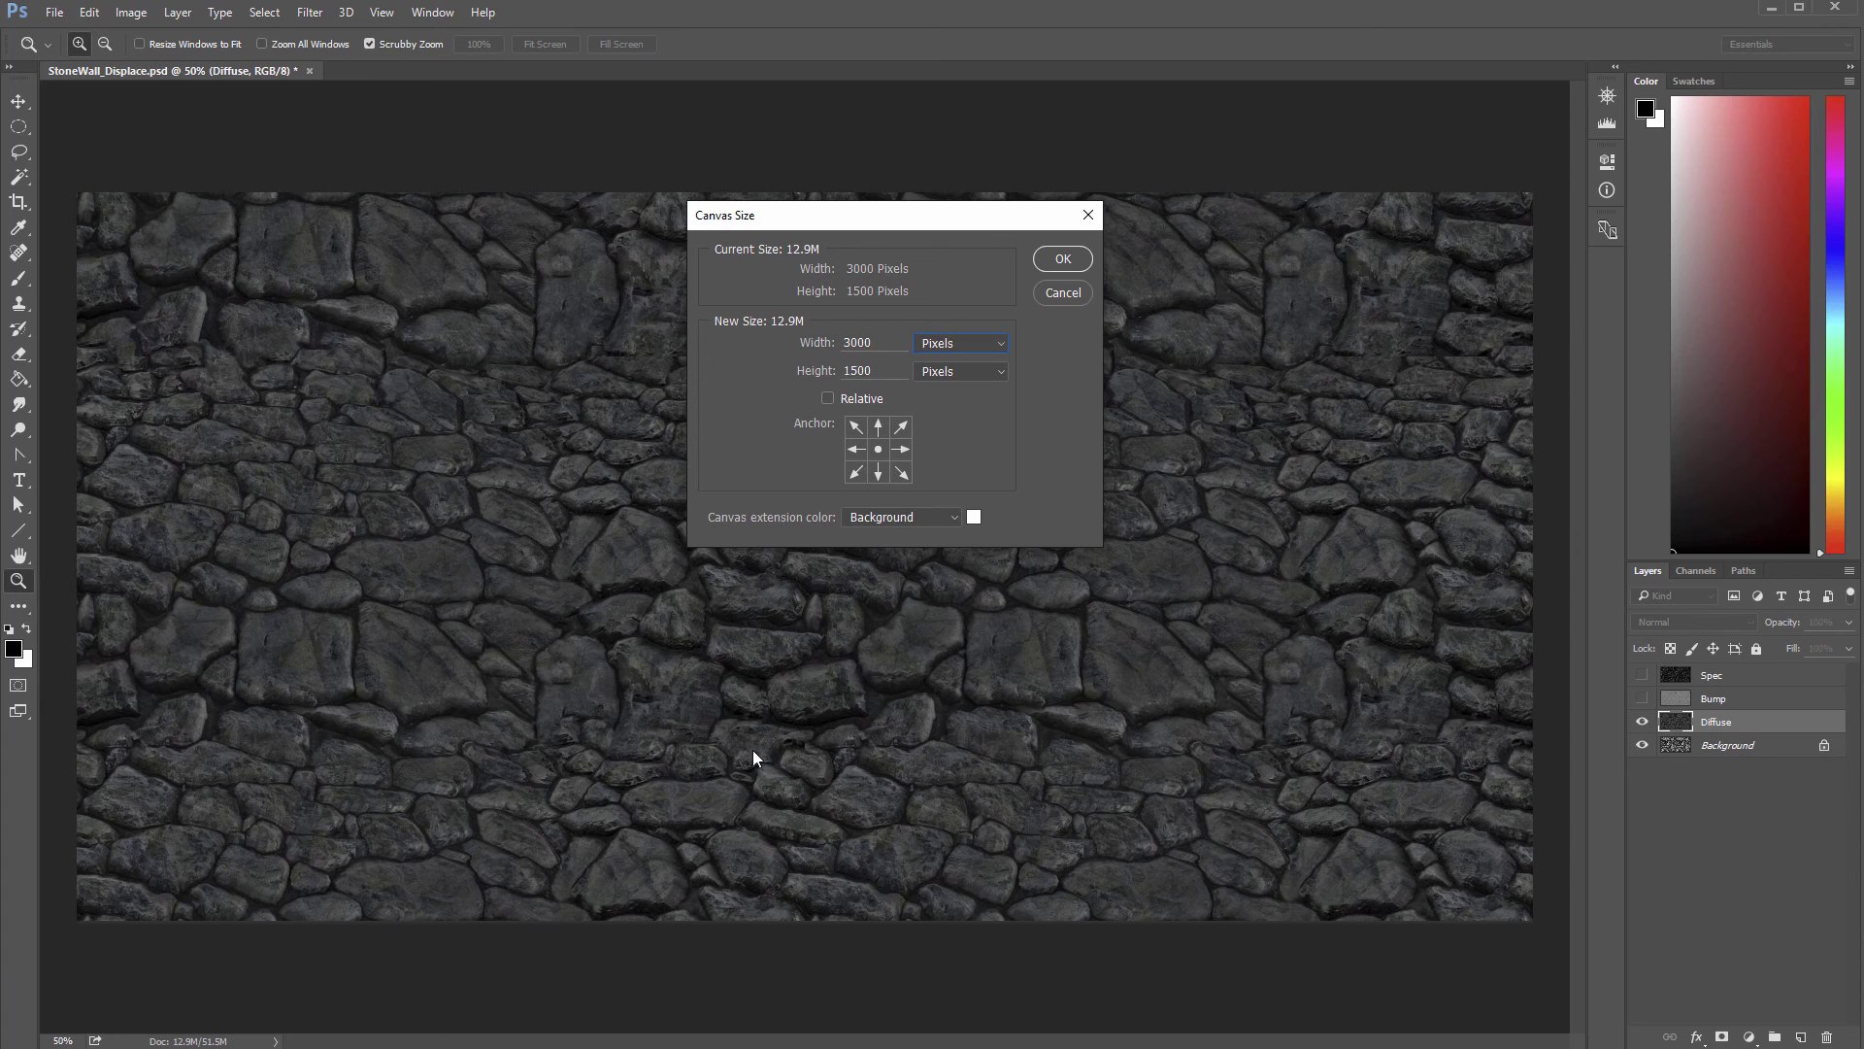
left_click(1062, 259)
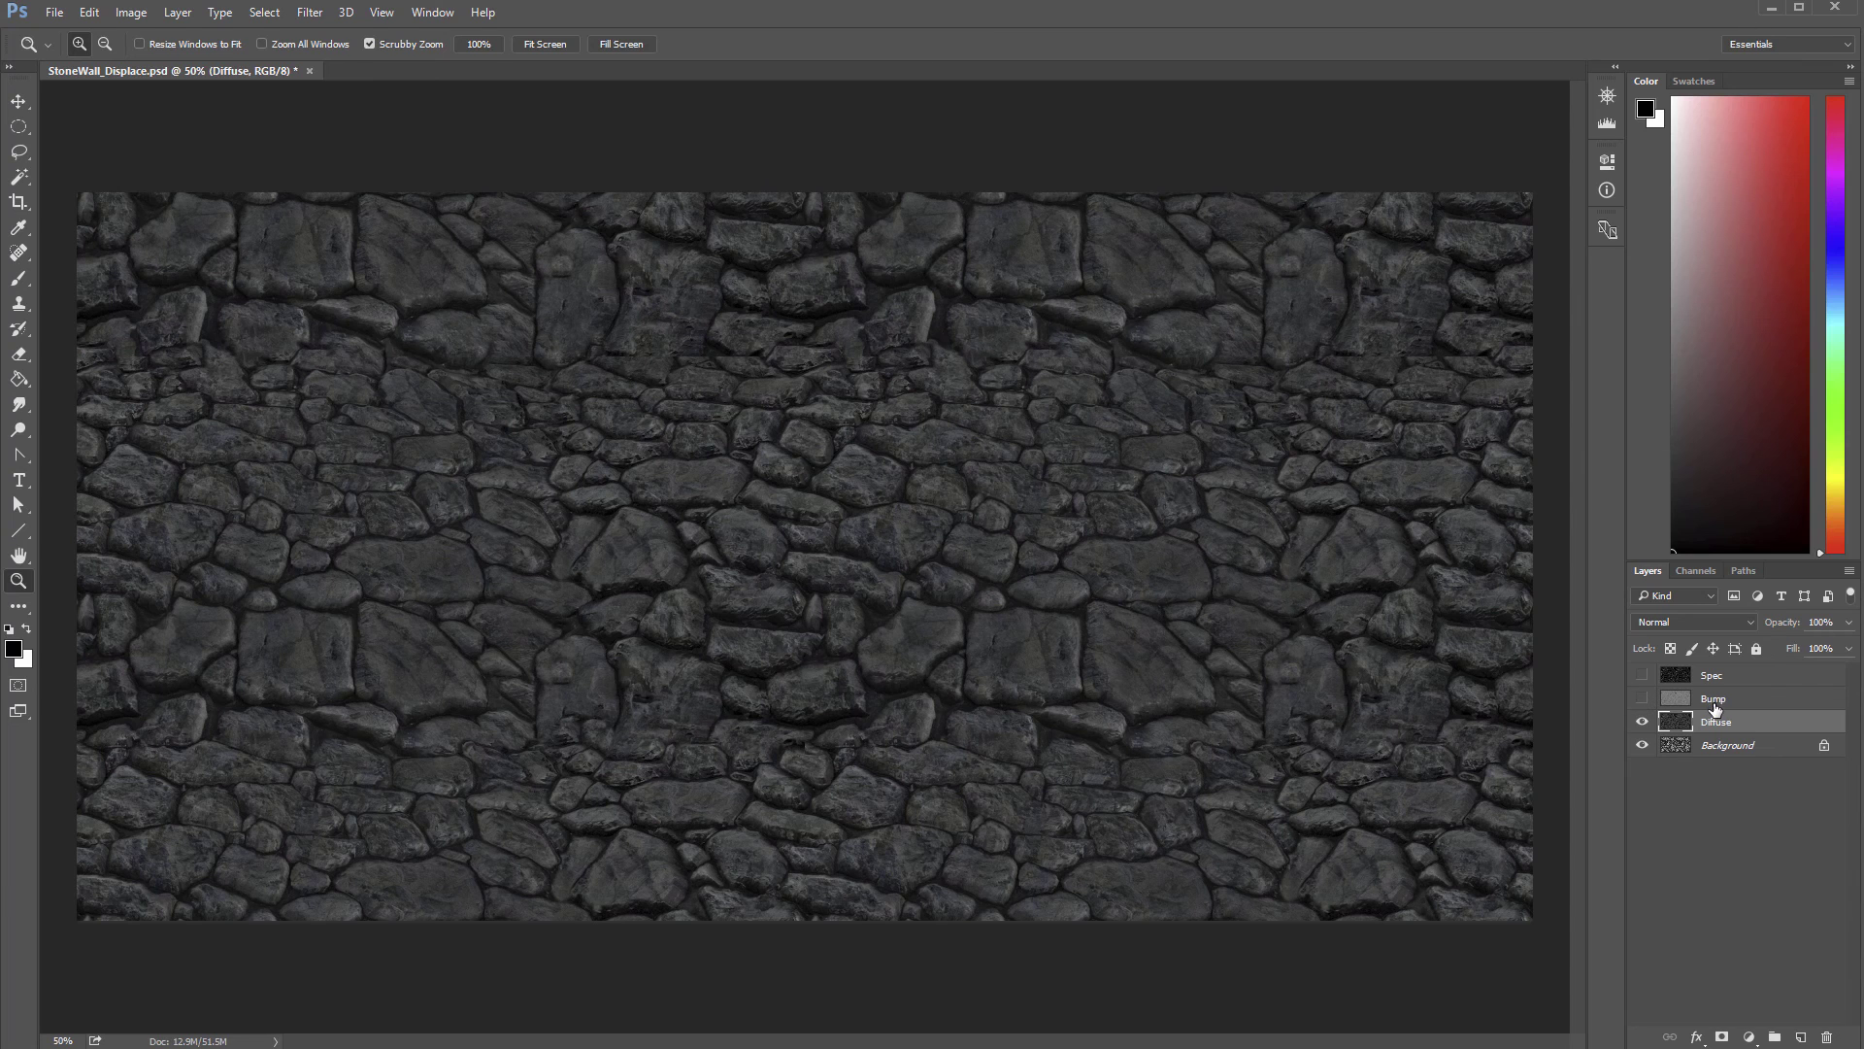
left_click(1641, 723)
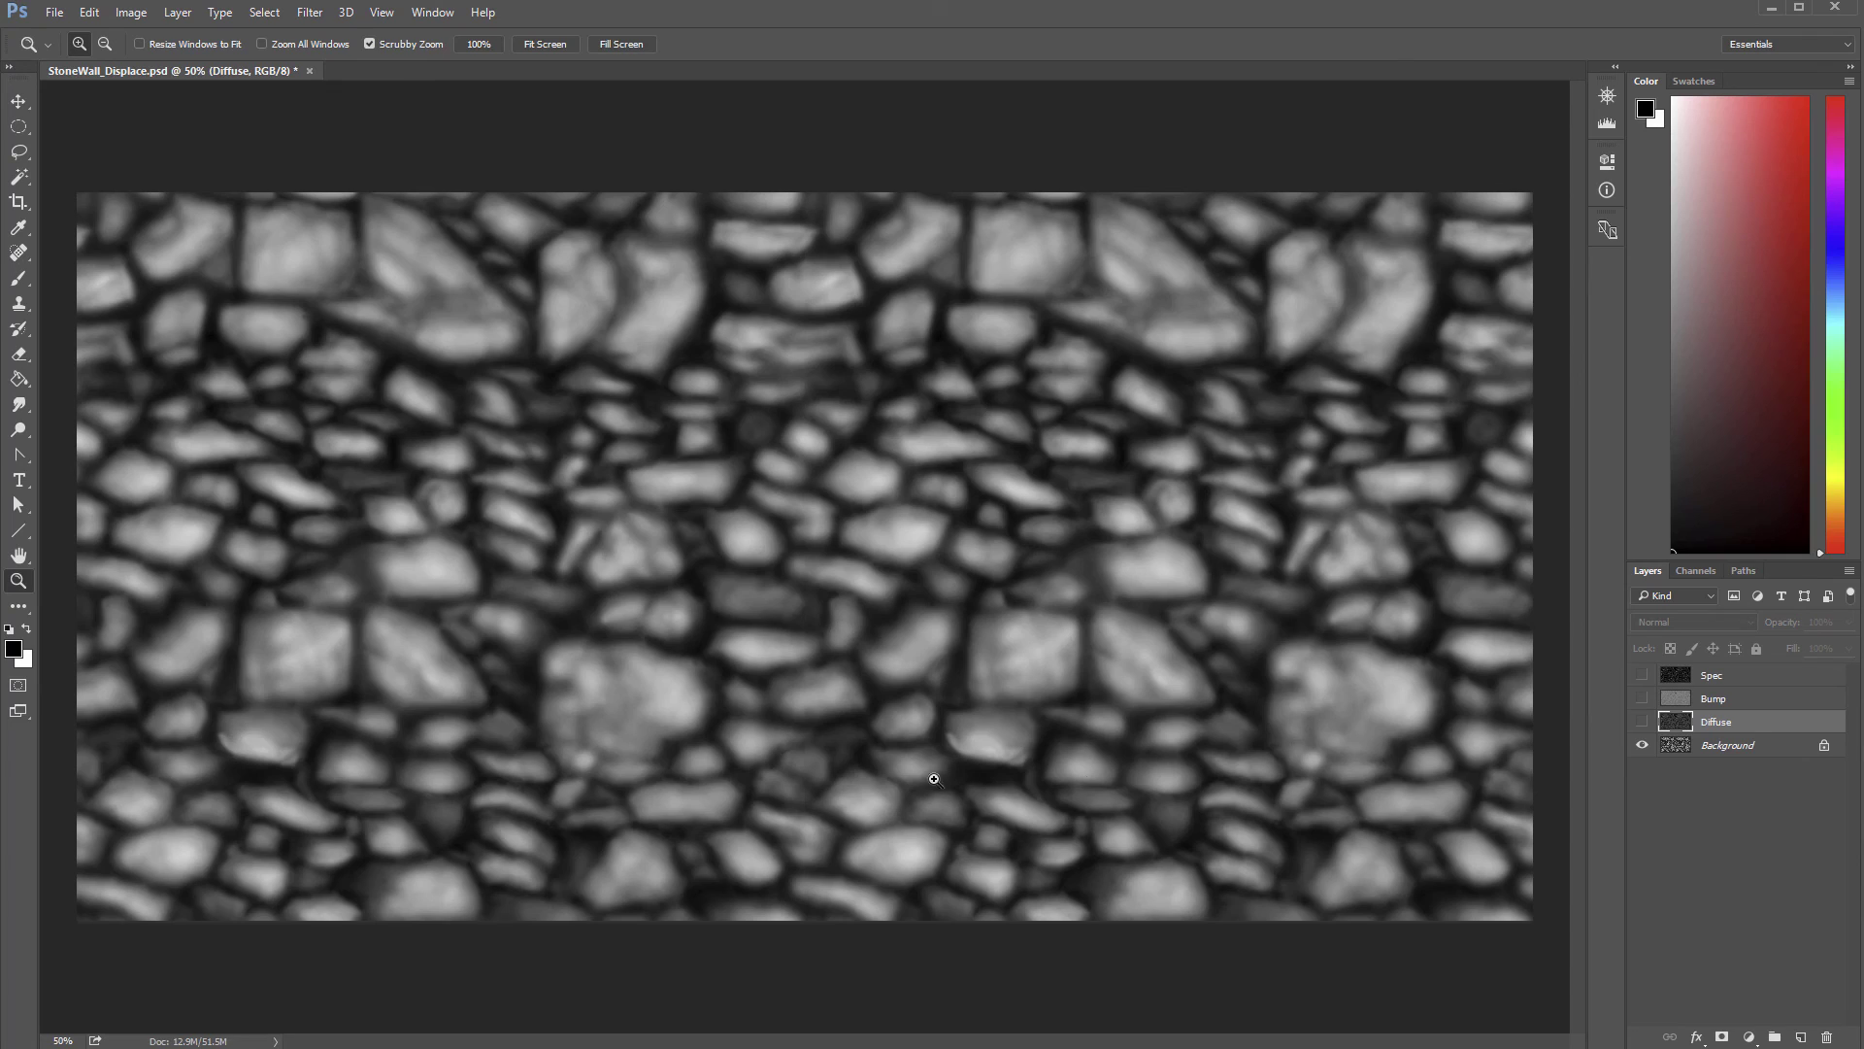
left_click(1641, 722)
left_click(1641, 698)
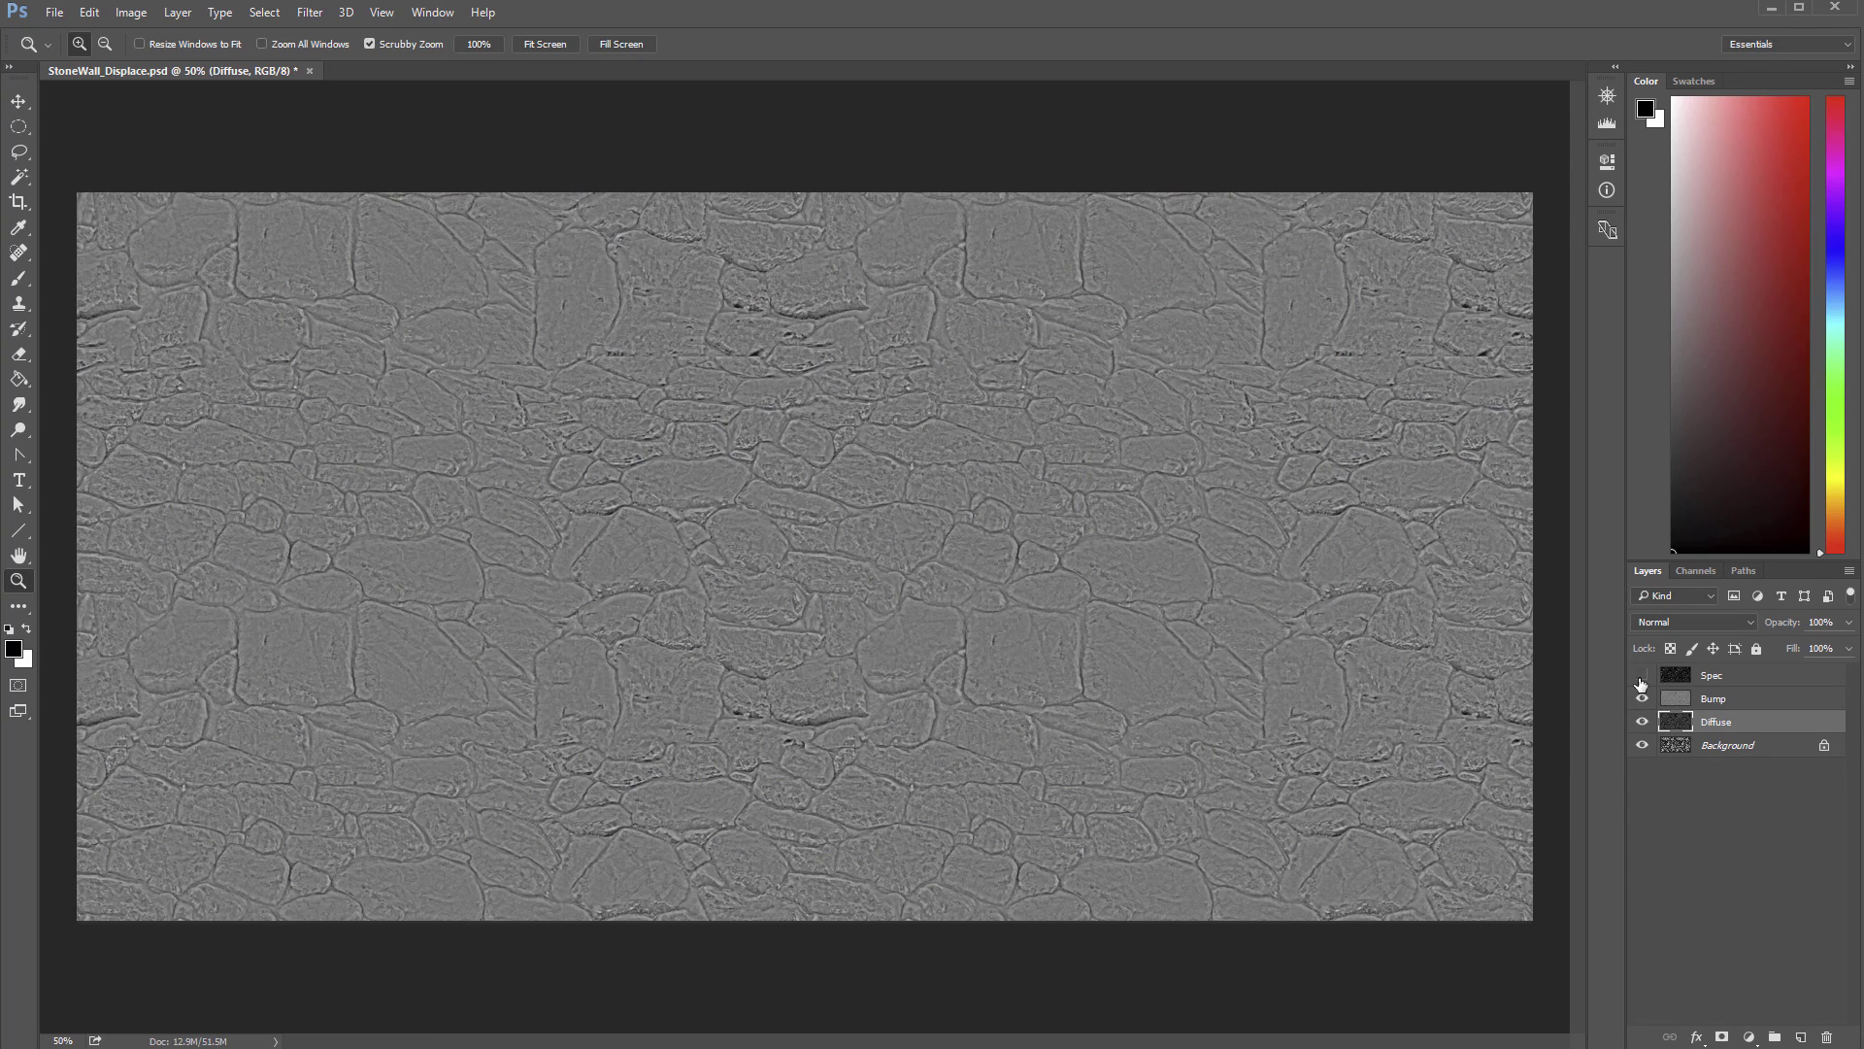
left_click(1641, 677)
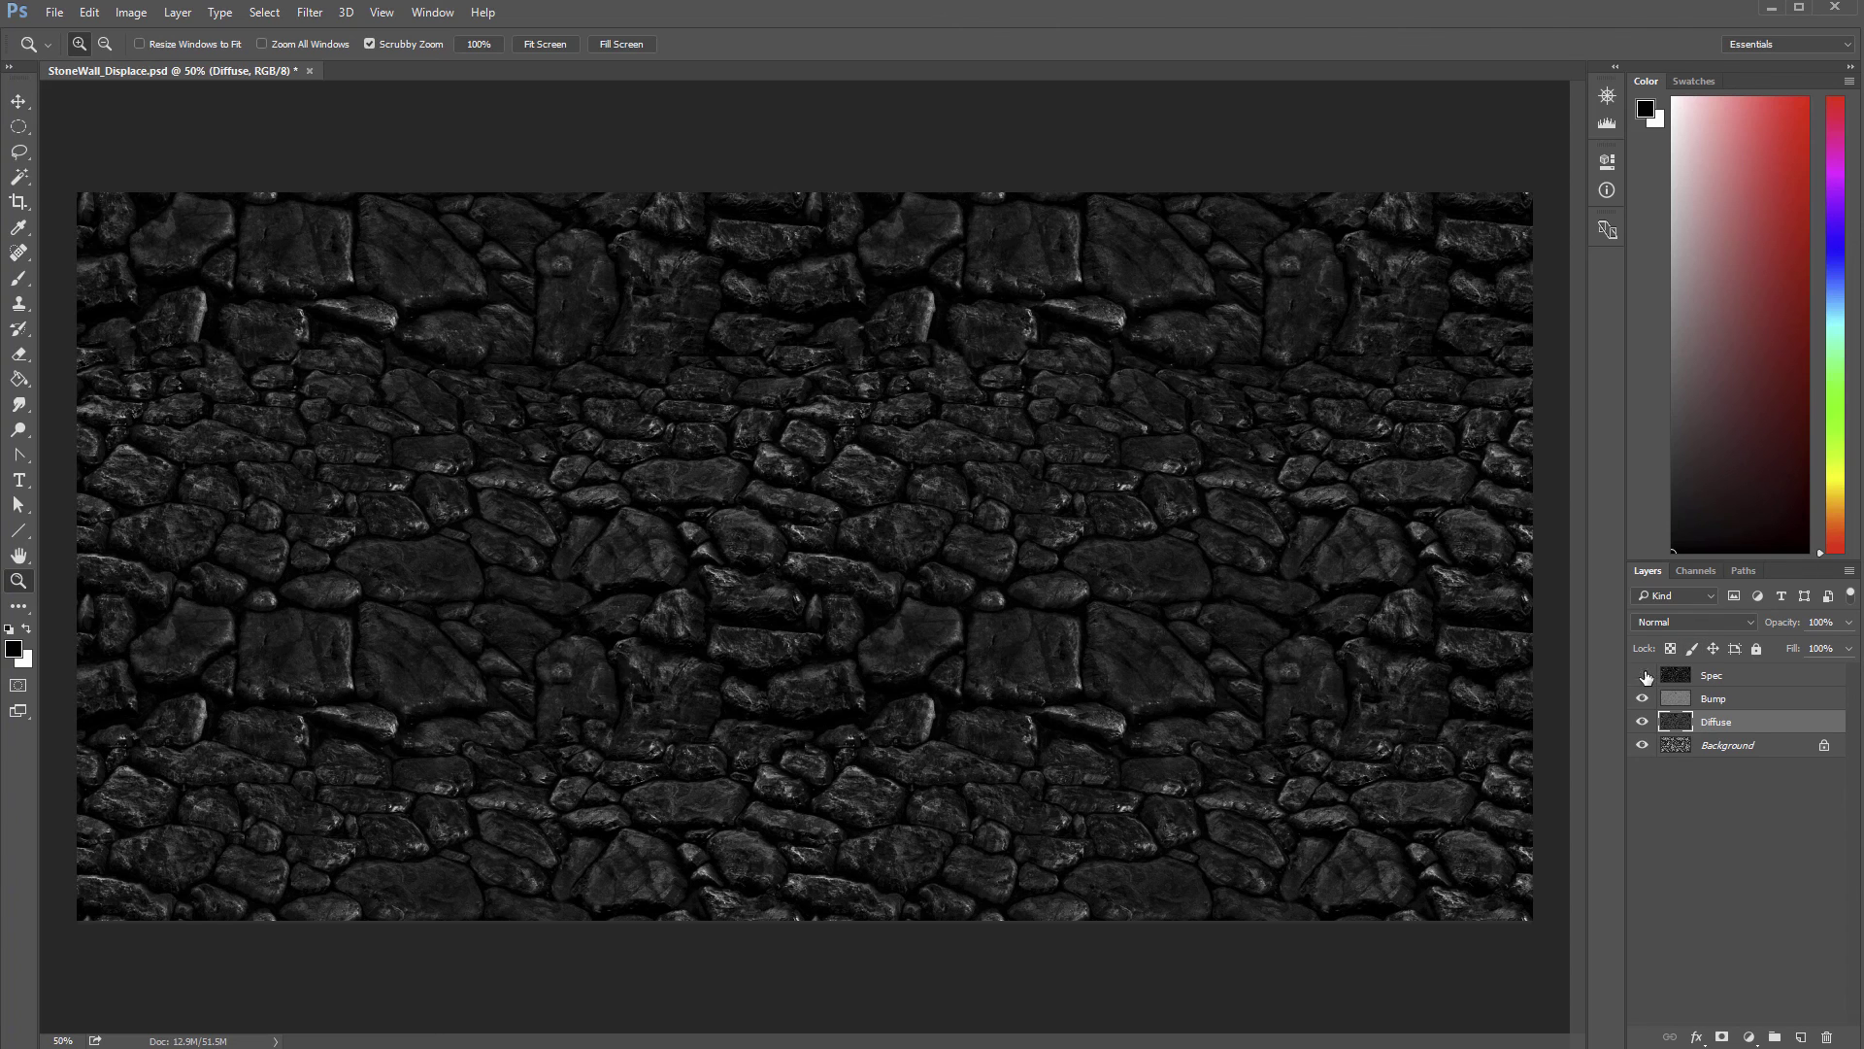
left_click(1642, 675)
left_click(1642, 698)
left_click(1643, 721)
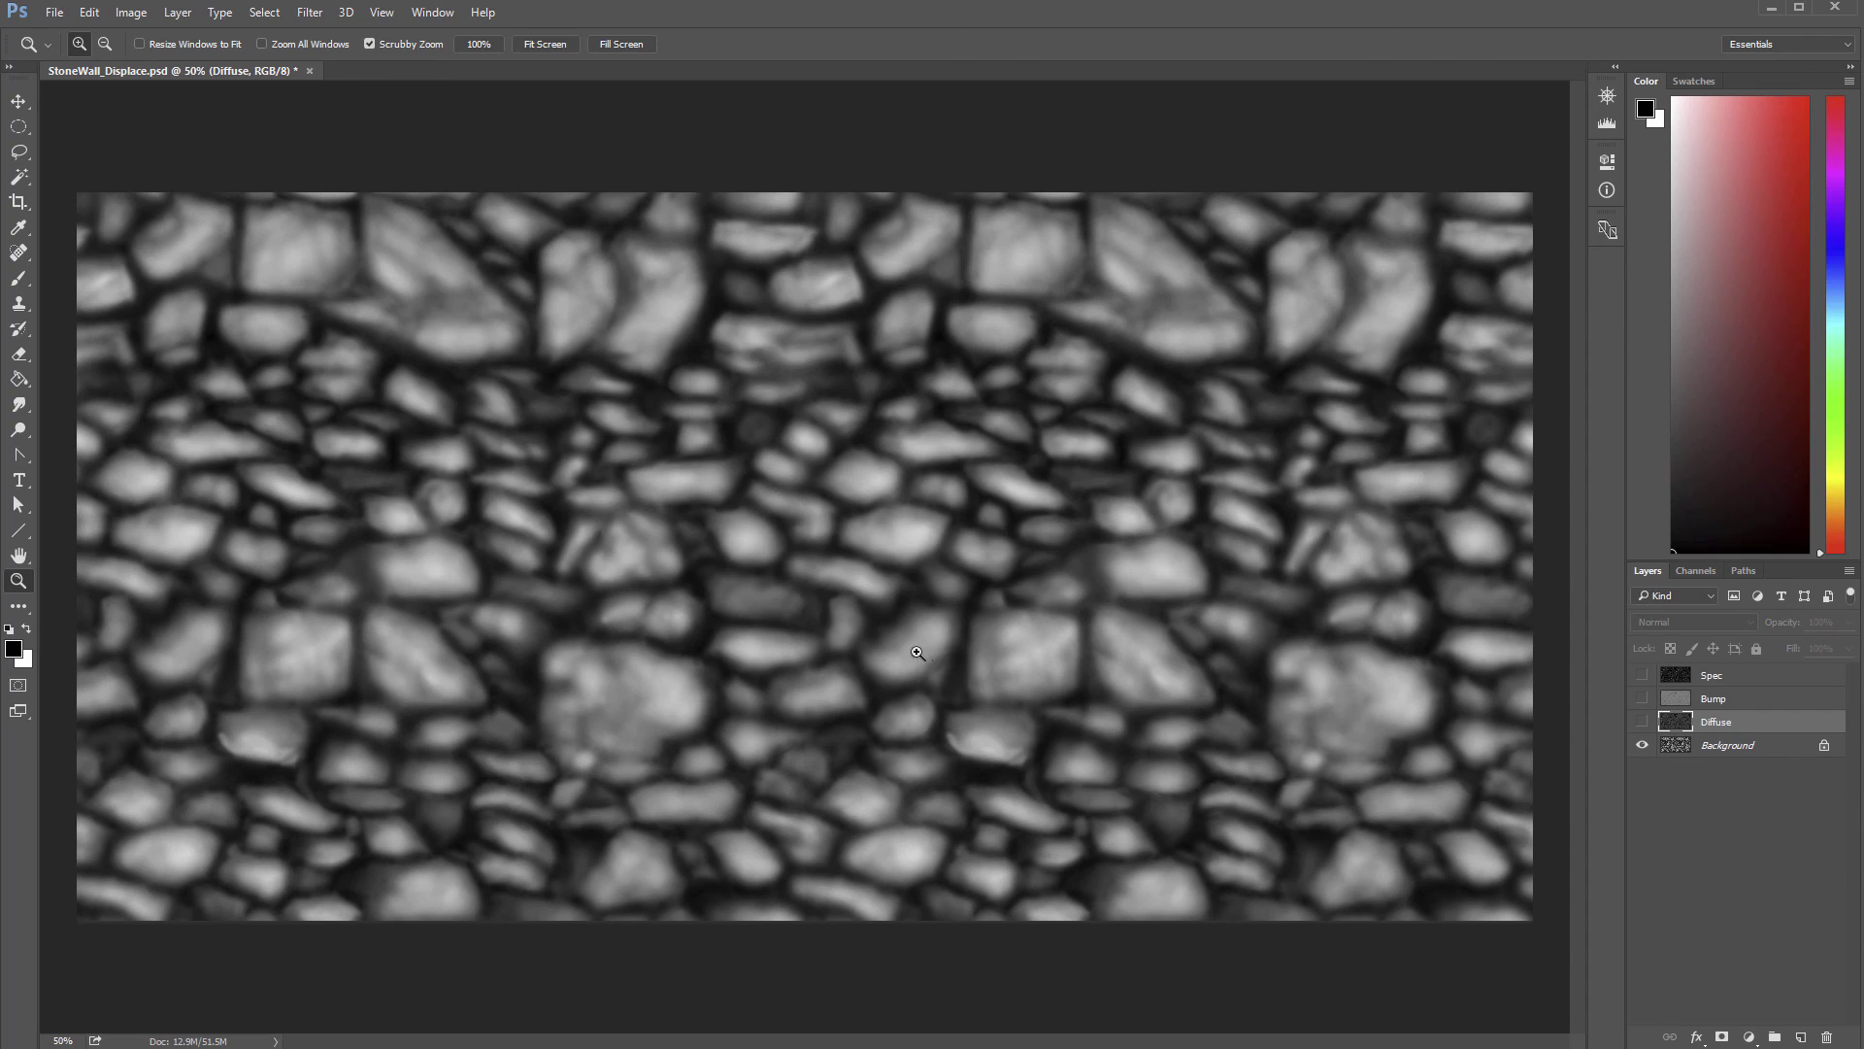
left_click(1642, 722)
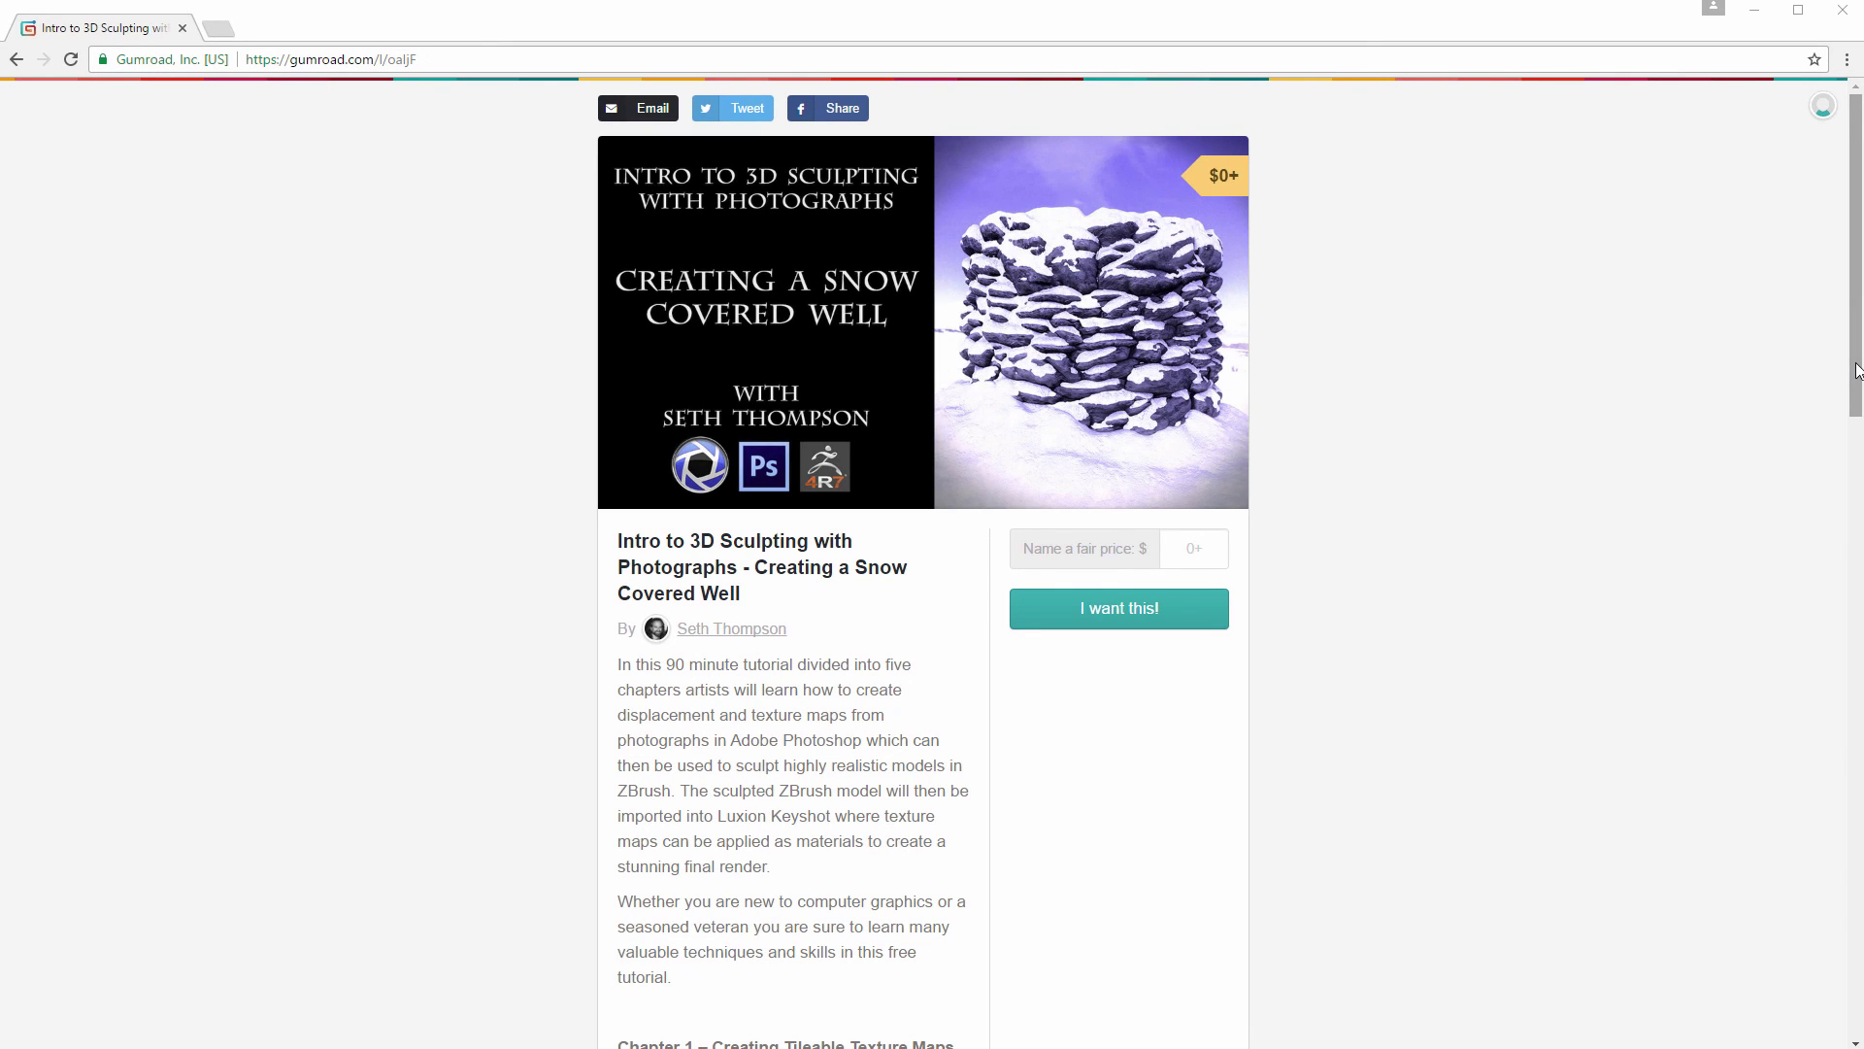
Step: Scroll the Snow Covered Well tutorial page down to its Downloadable Content section
left_click_drag(1856, 370, 1855, 862)
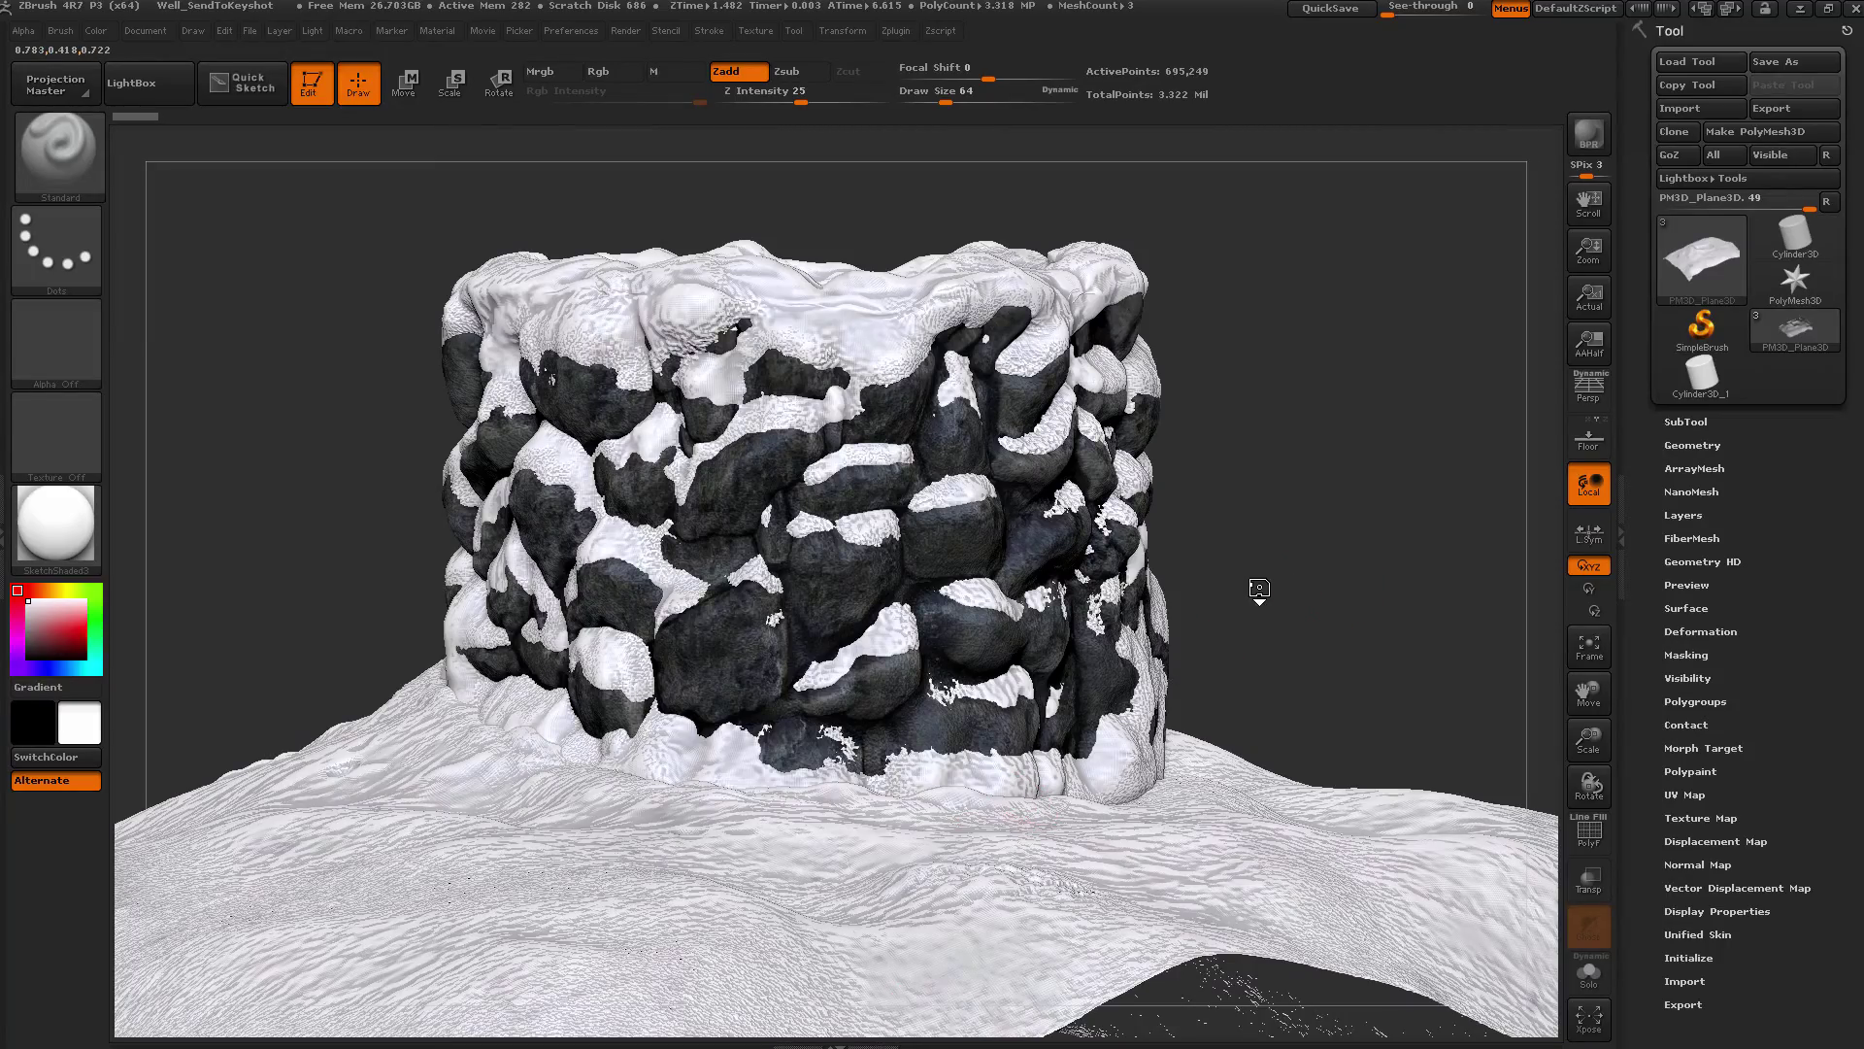
Step: Rotate the snowy well model in ZBrush, then switch to its KeyShot render
mouse_move(1260, 589)
left_mouse_down()
mouse_move(1368, 584)
mouse_move(1258, 1022)
mouse_move(1177, 980)
mouse_move(1285, 751)
left_mouse_up()
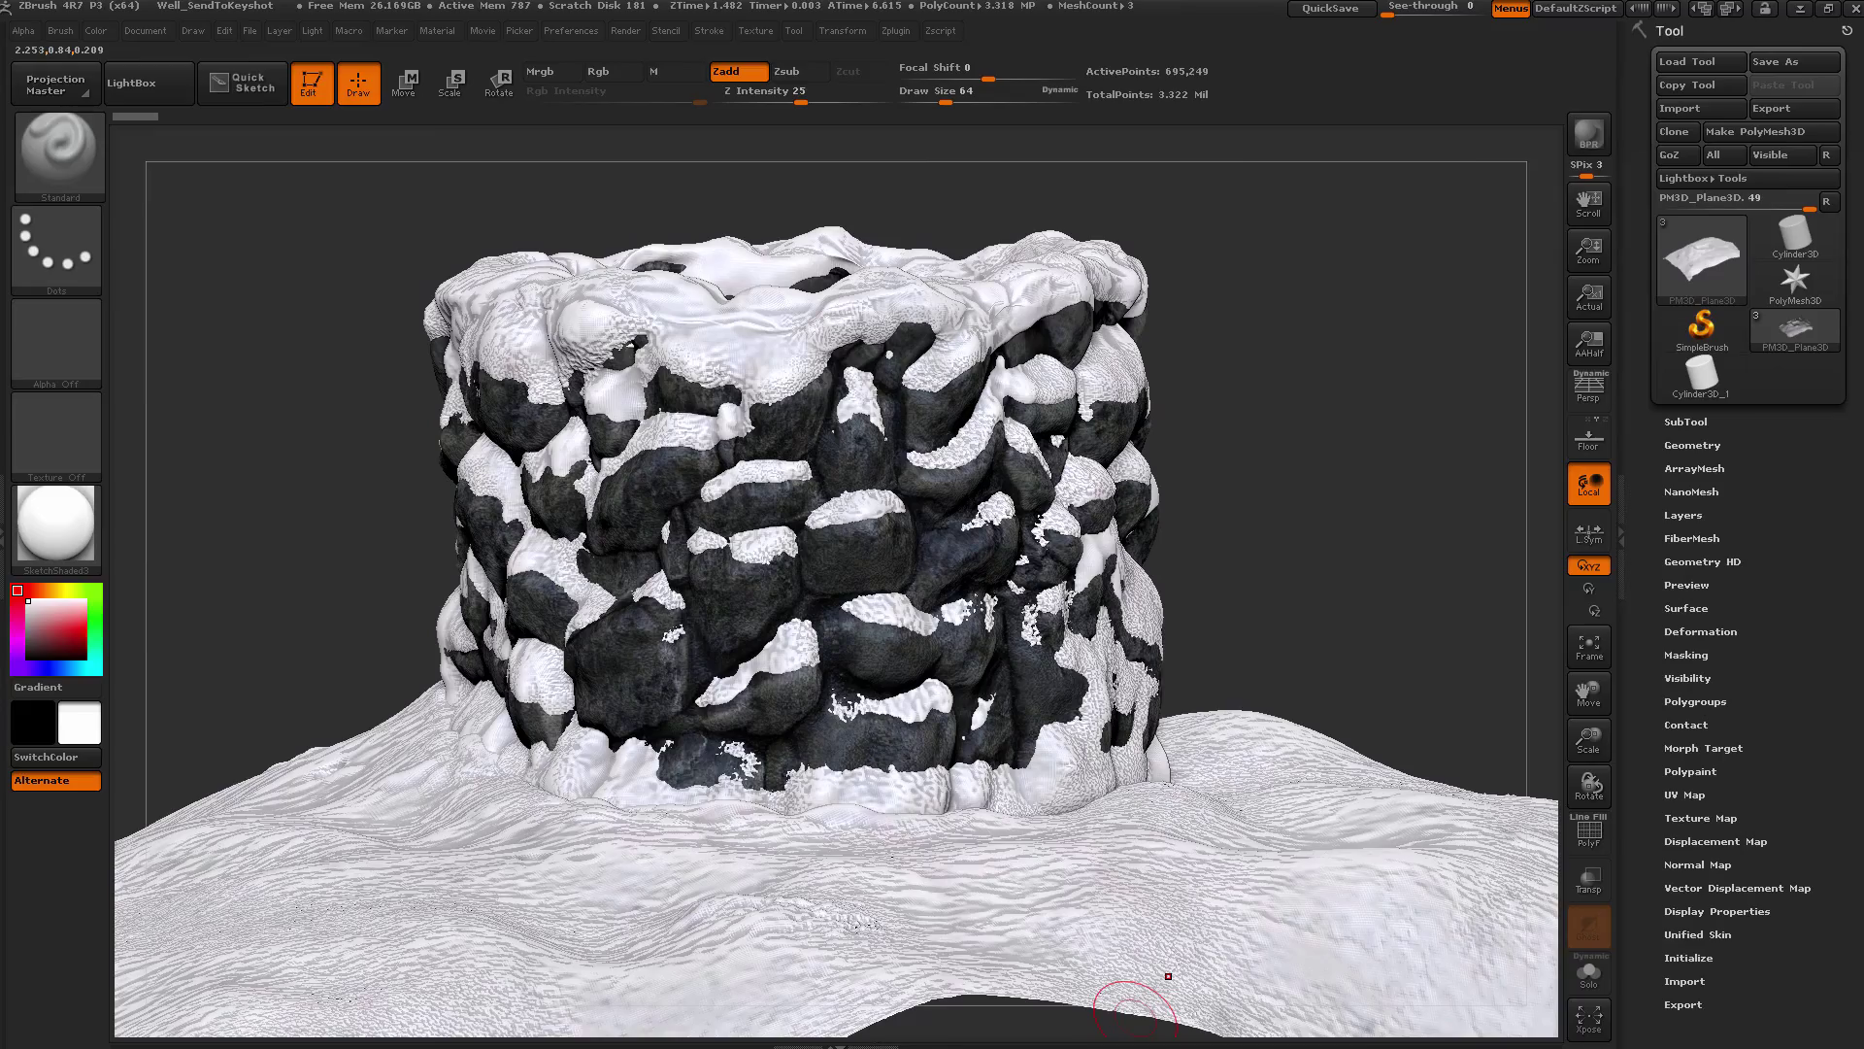
key("alt+Tab")
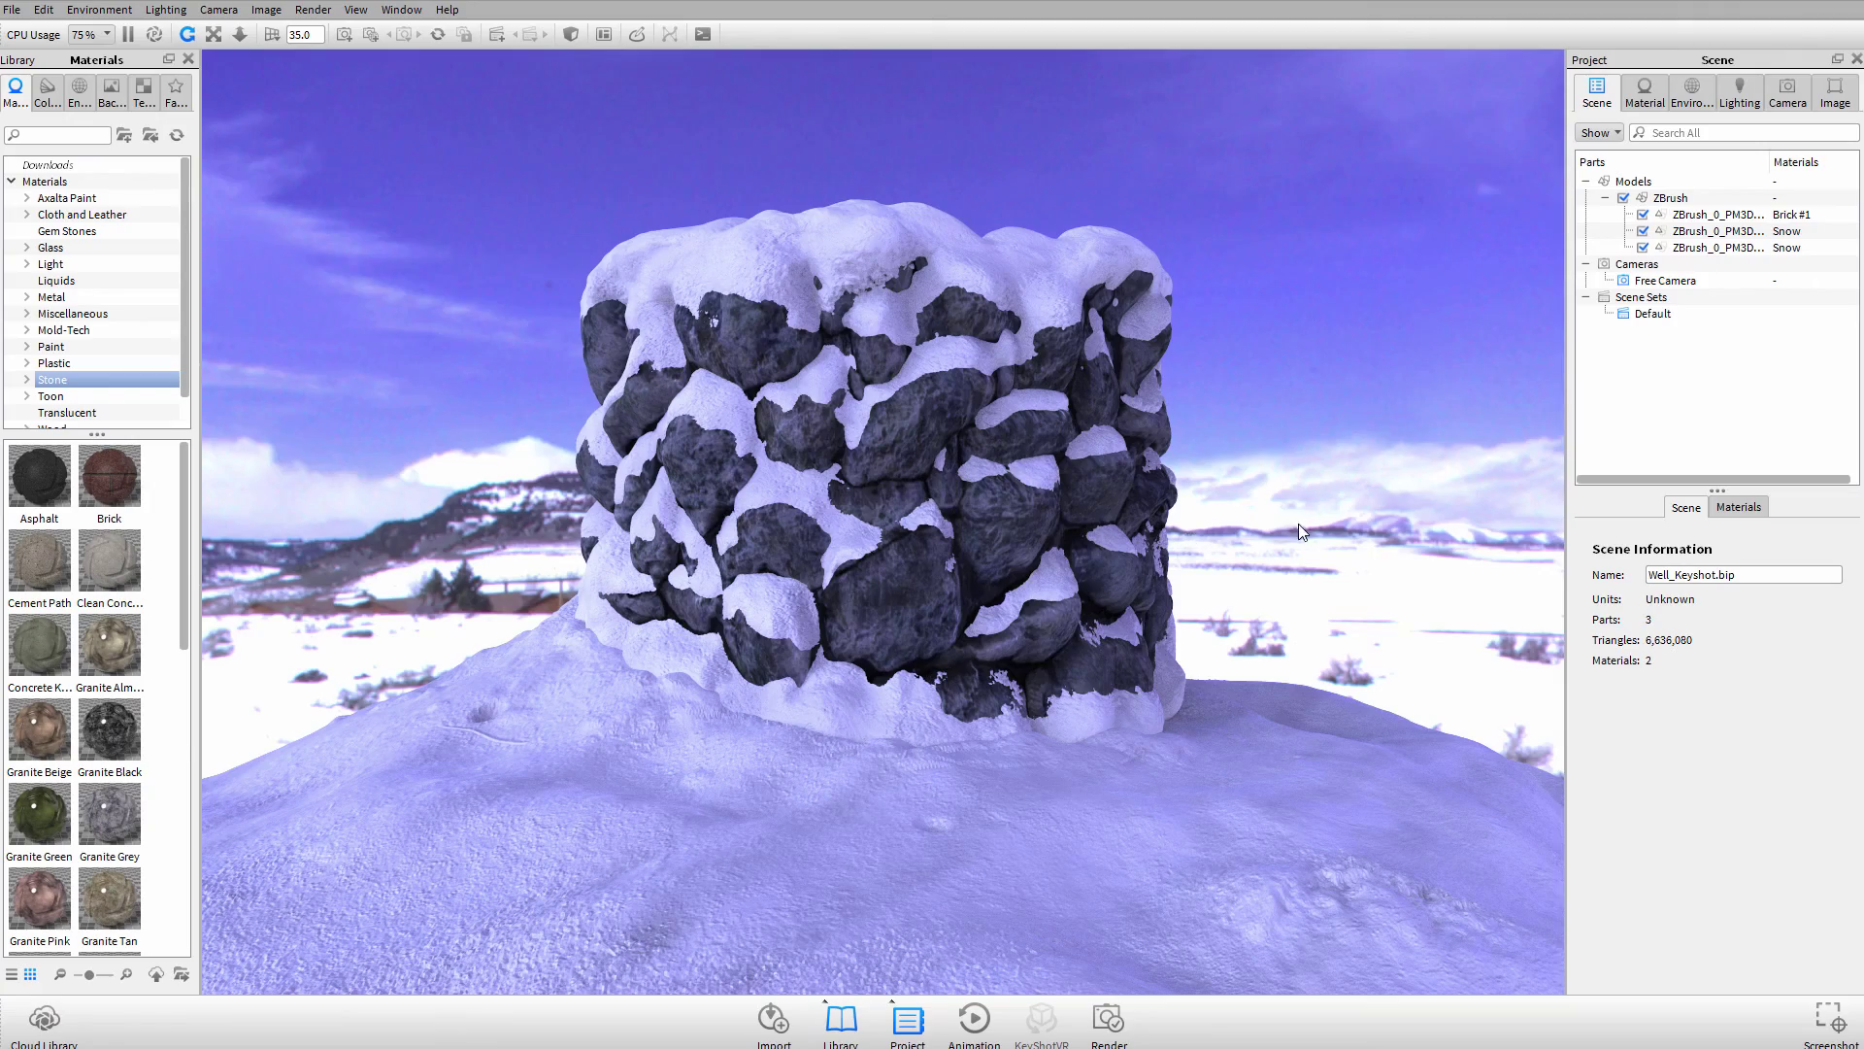
Step: Shift the KeyShot camera slightly to reframe the snowy well render
left_click_drag(1299, 530, 1338, 513)
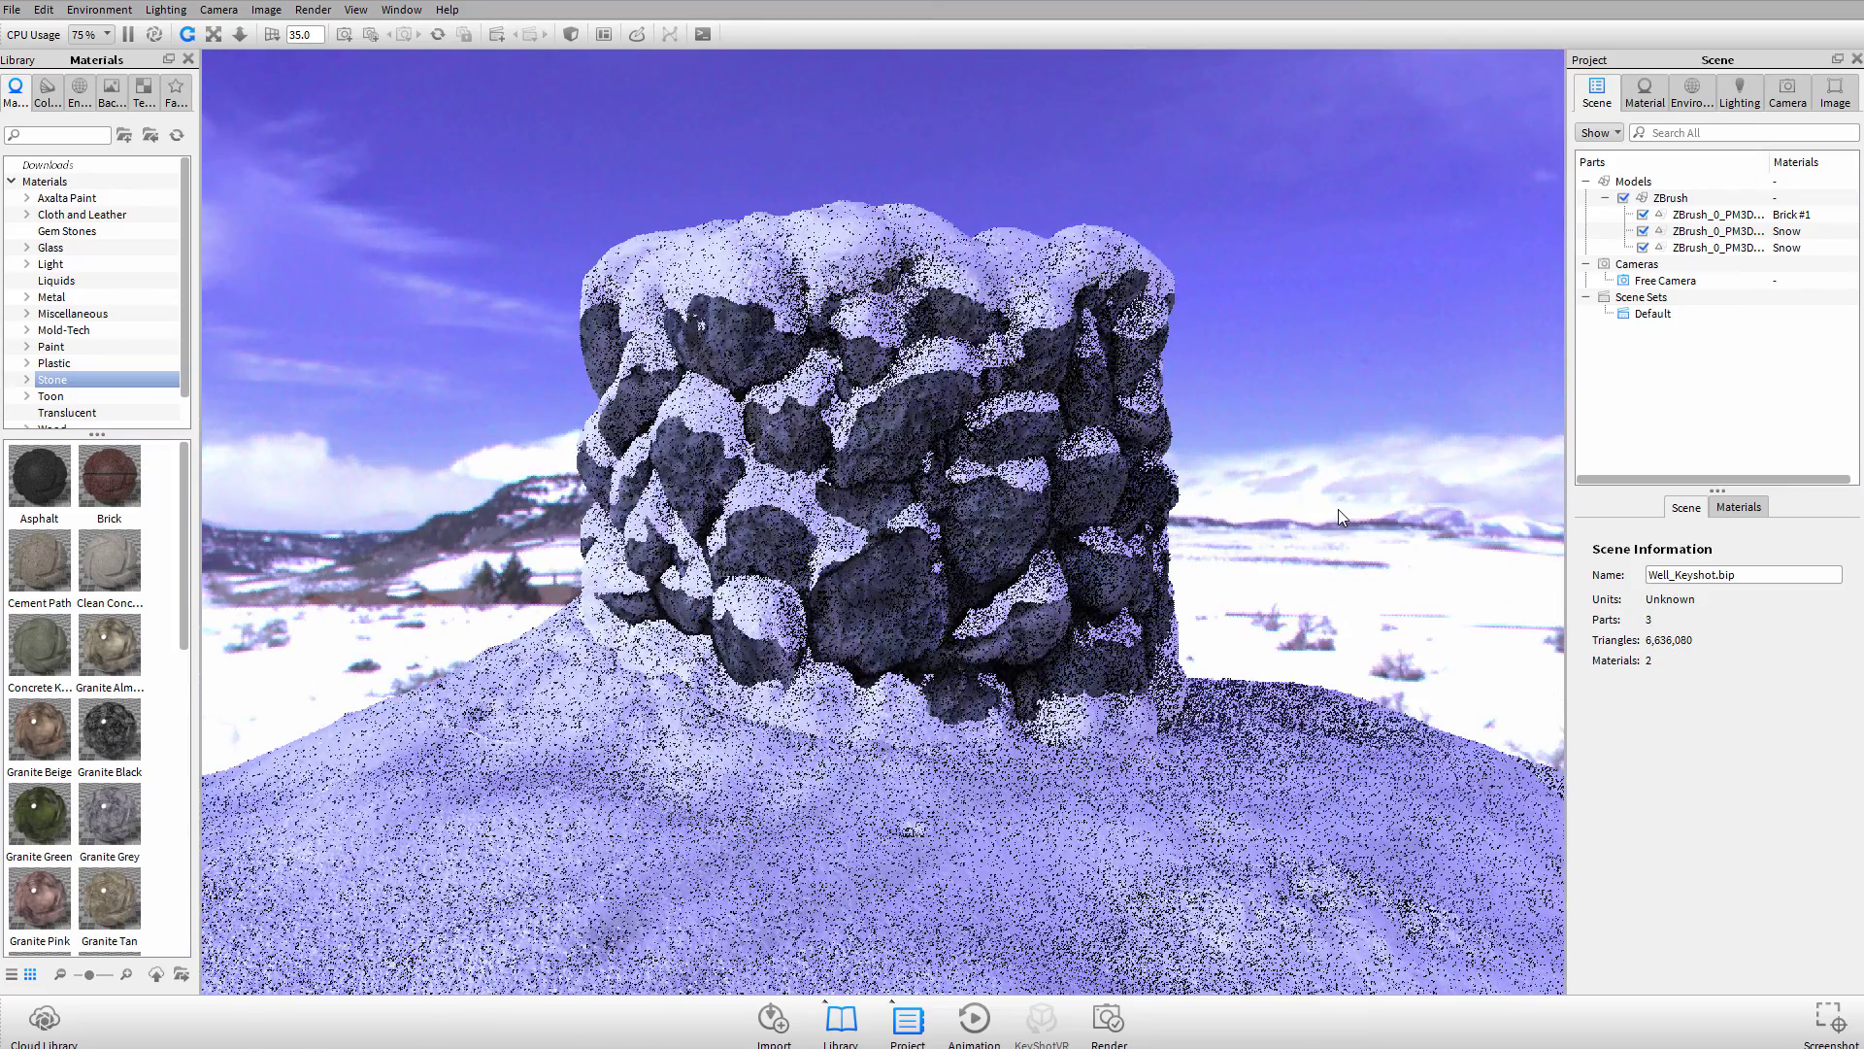